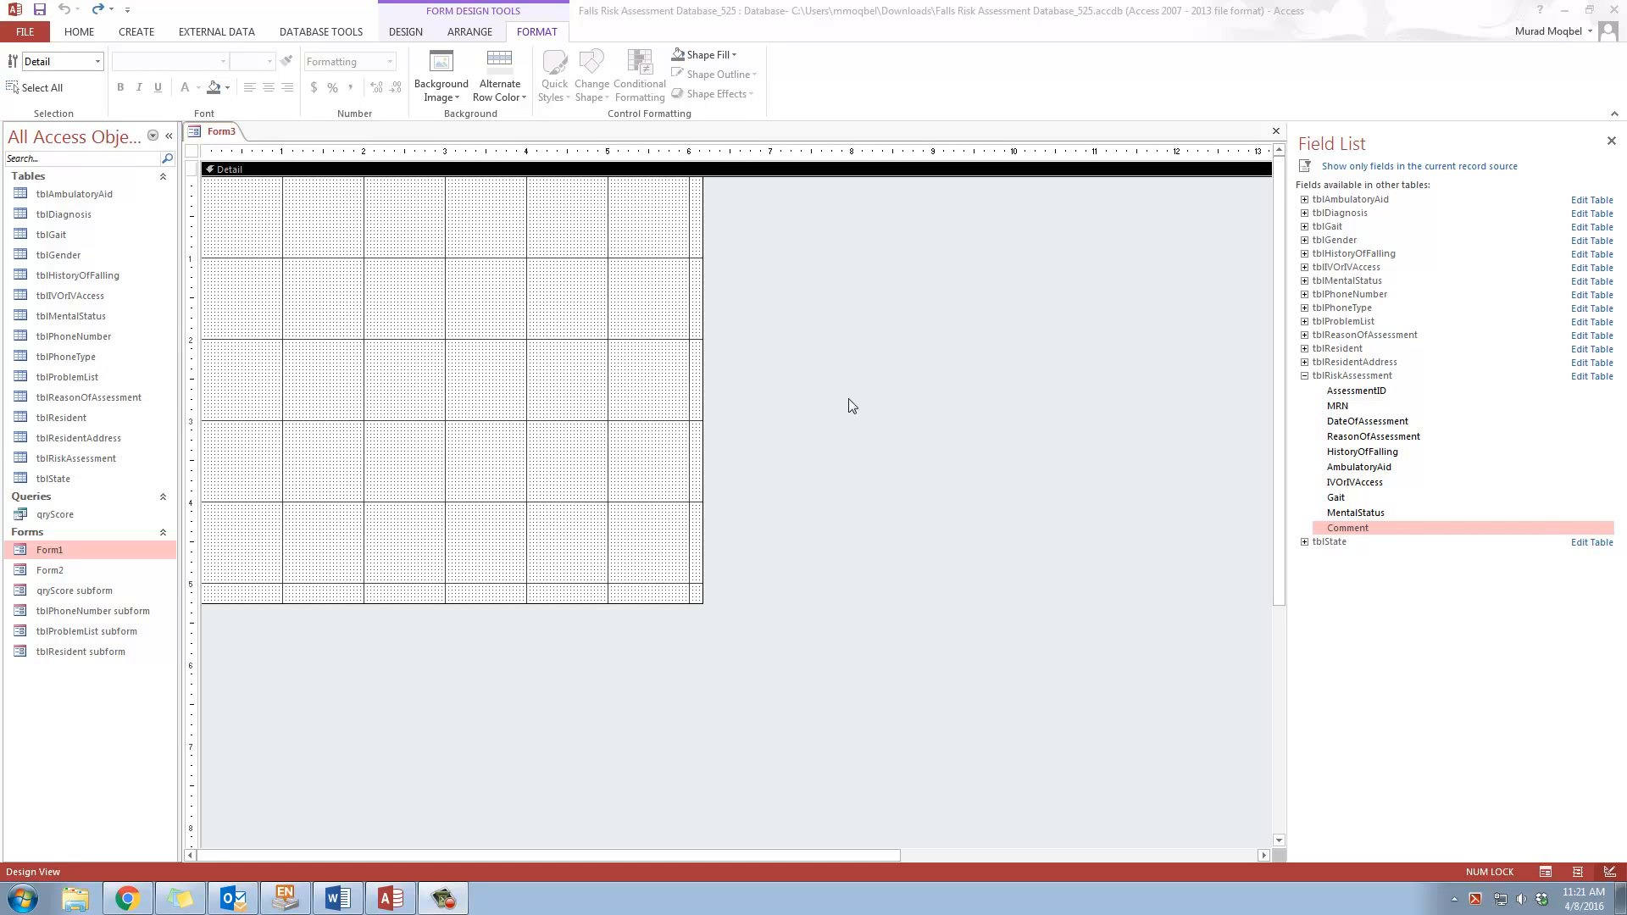
click(227, 132)
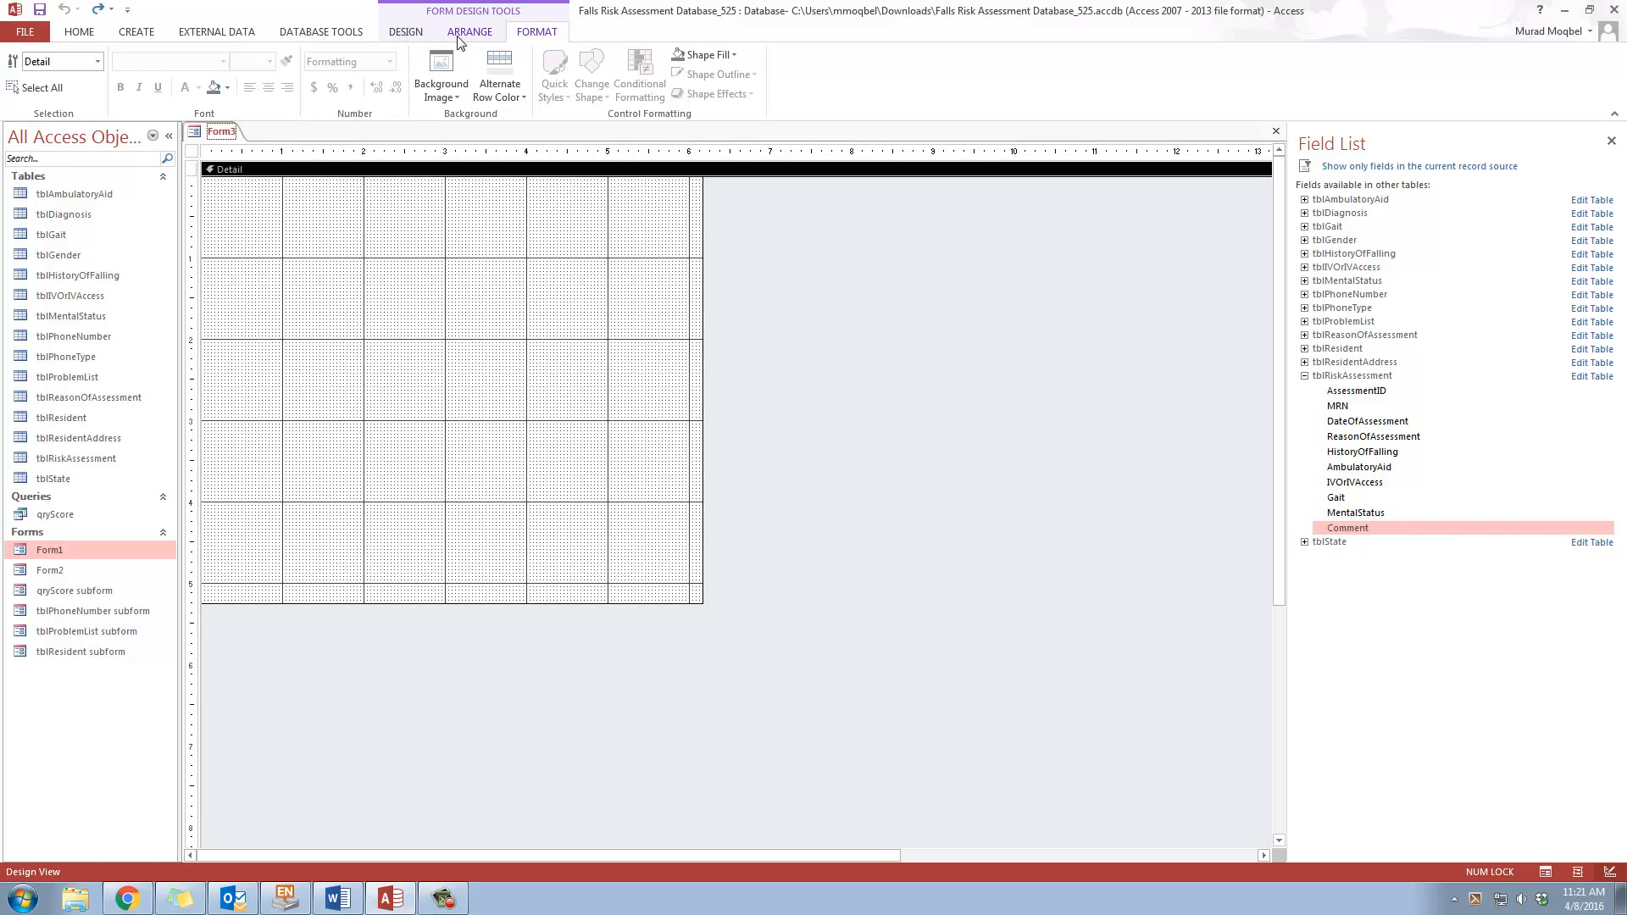
click(402, 34)
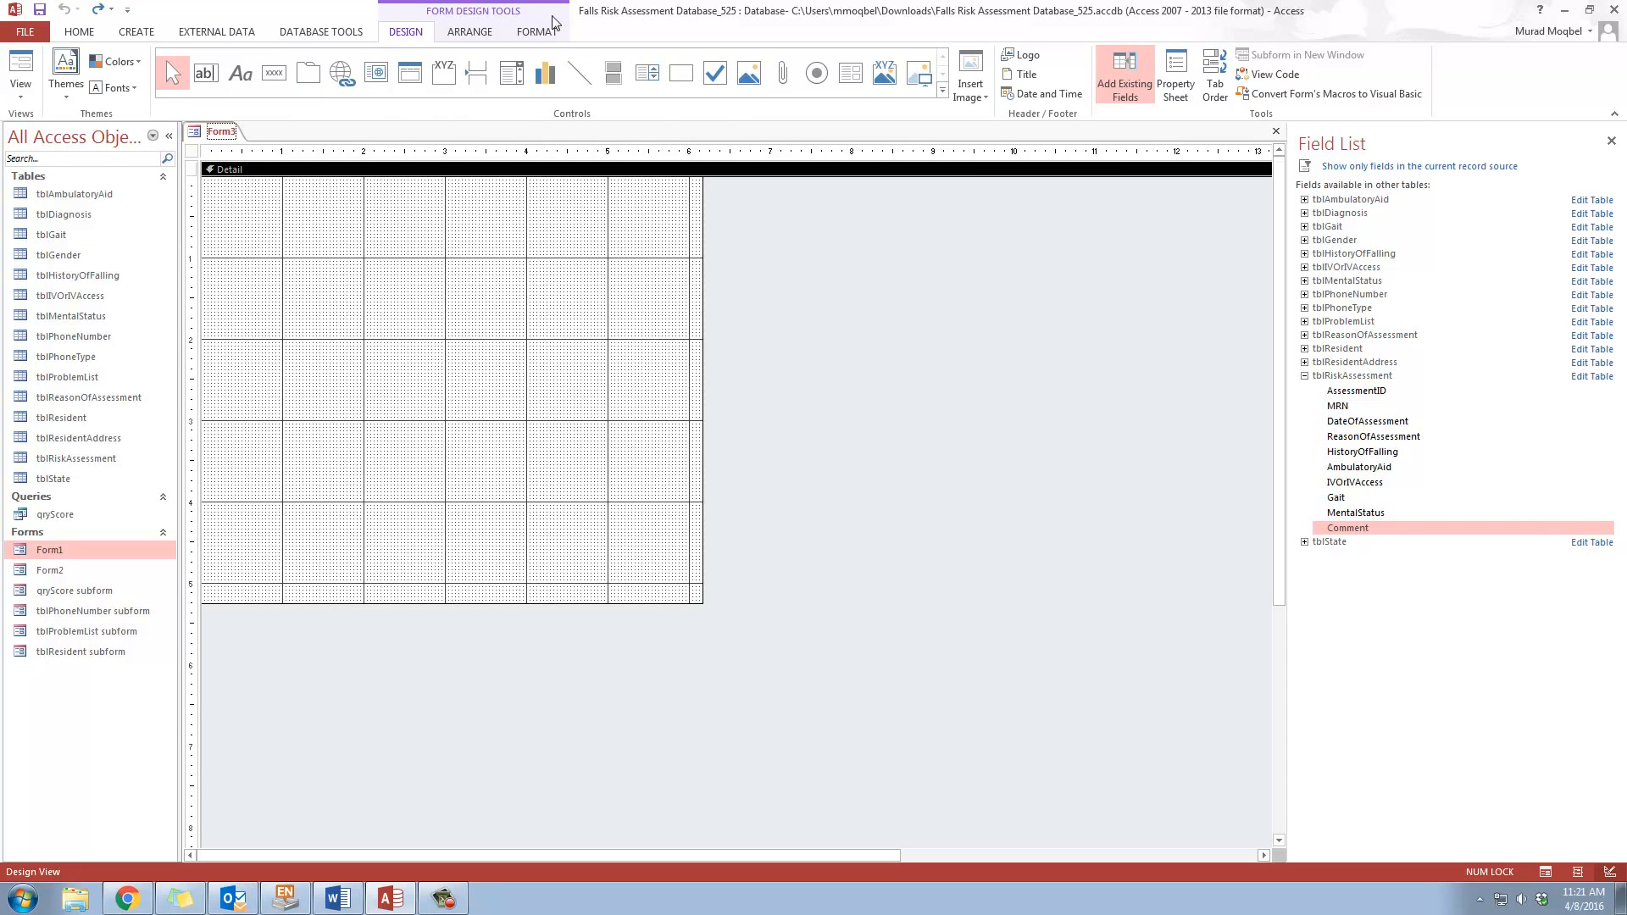
click(121, 35)
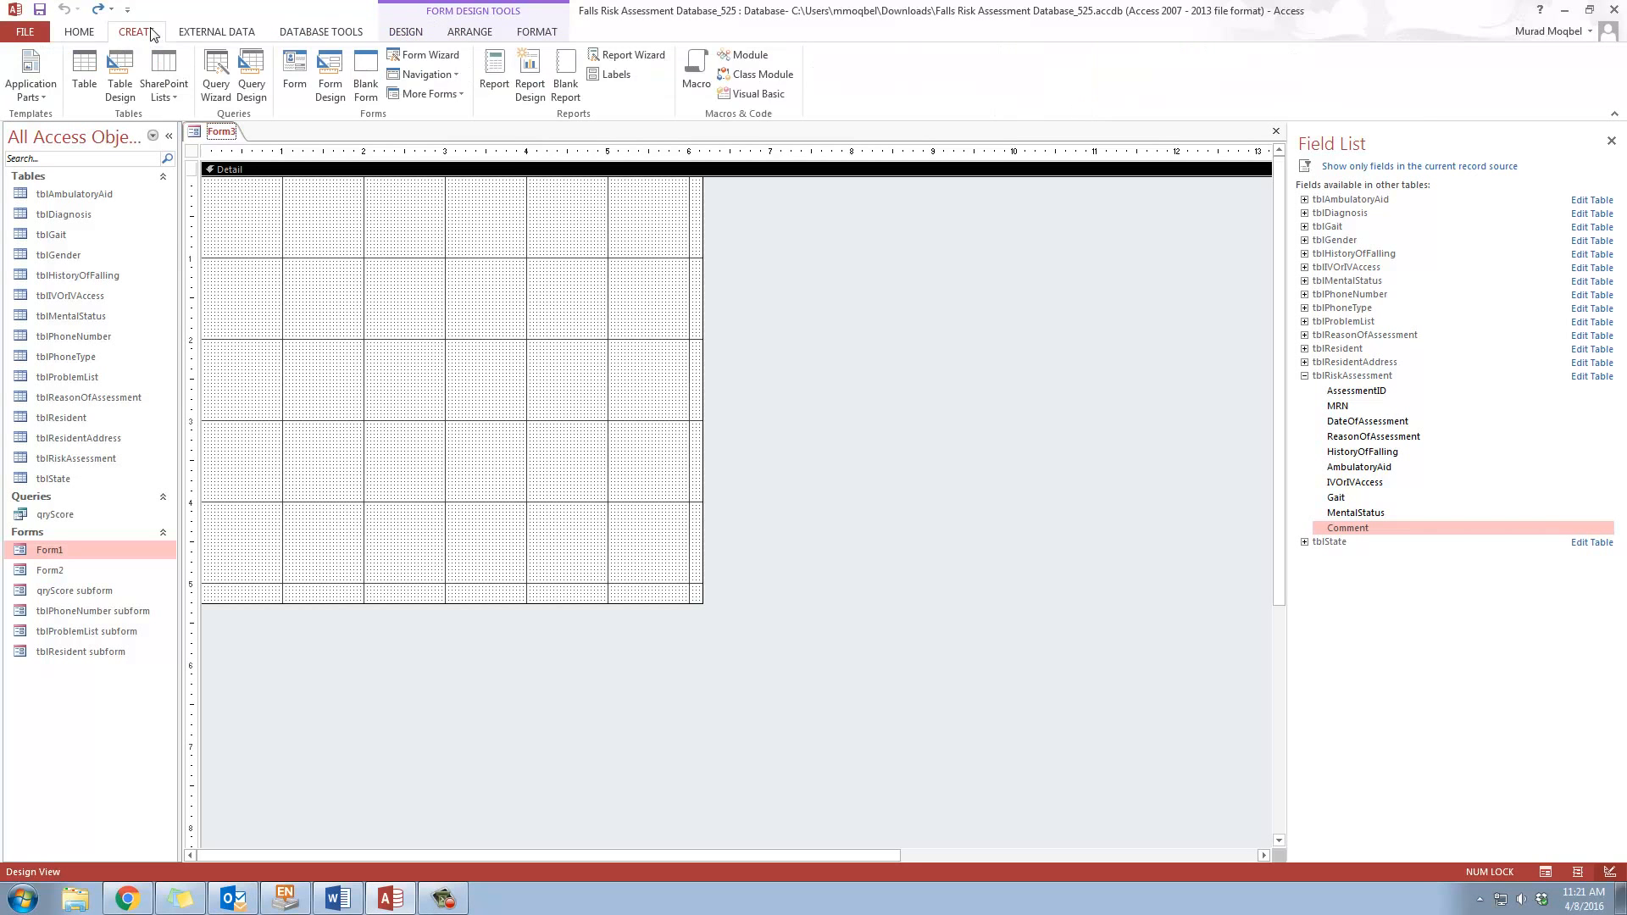
click(251, 61)
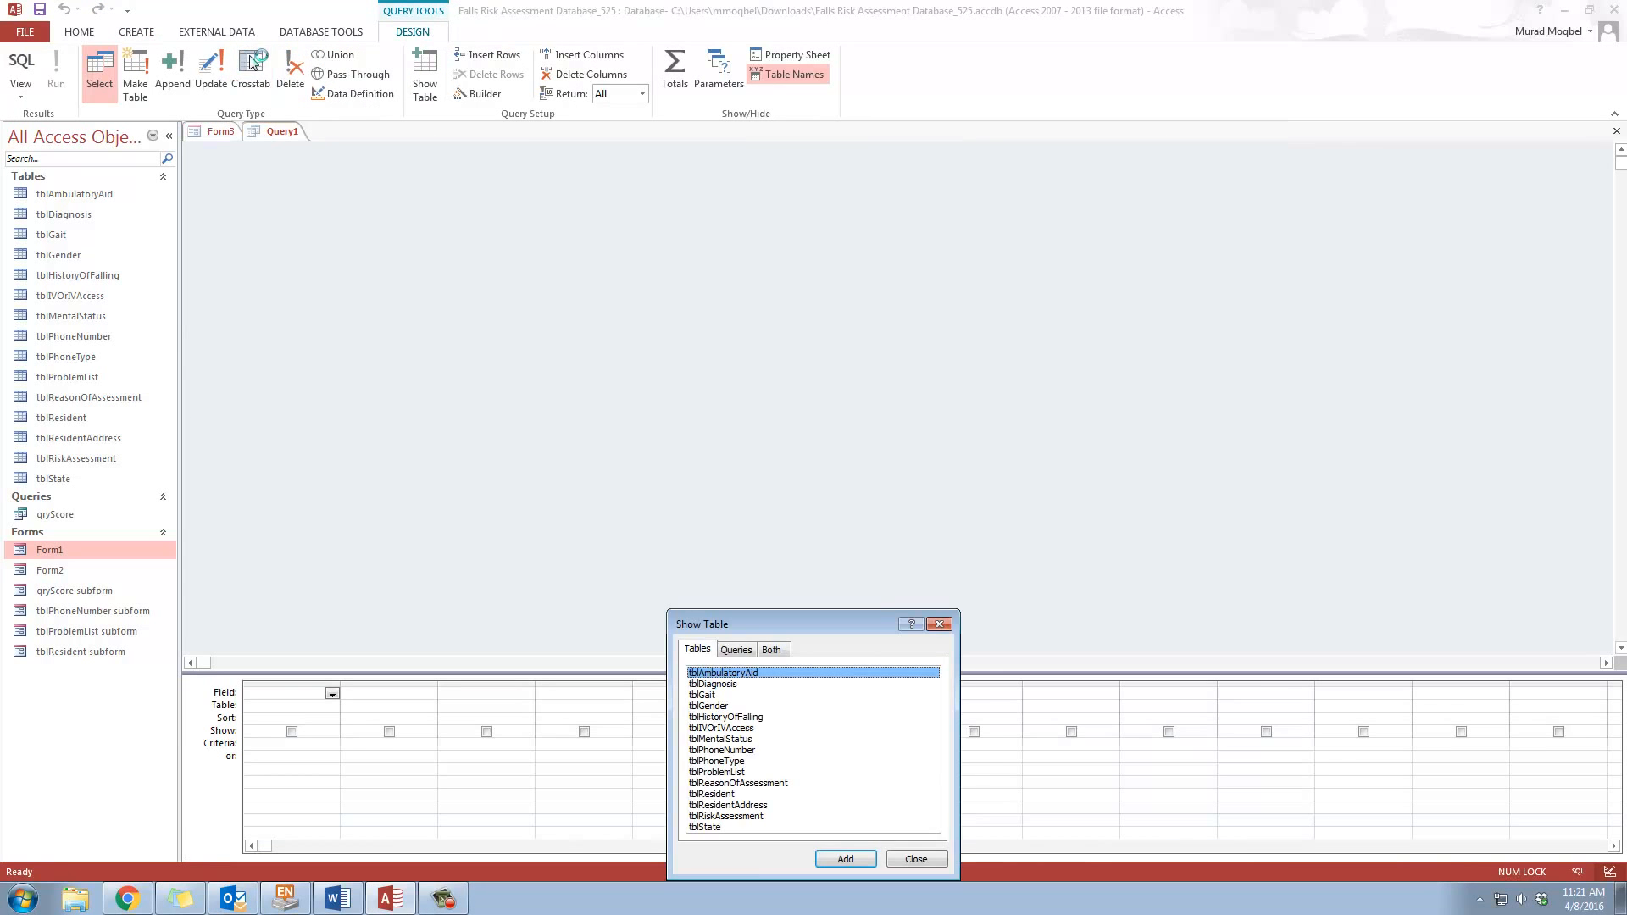
drag(860, 620, 893, 341)
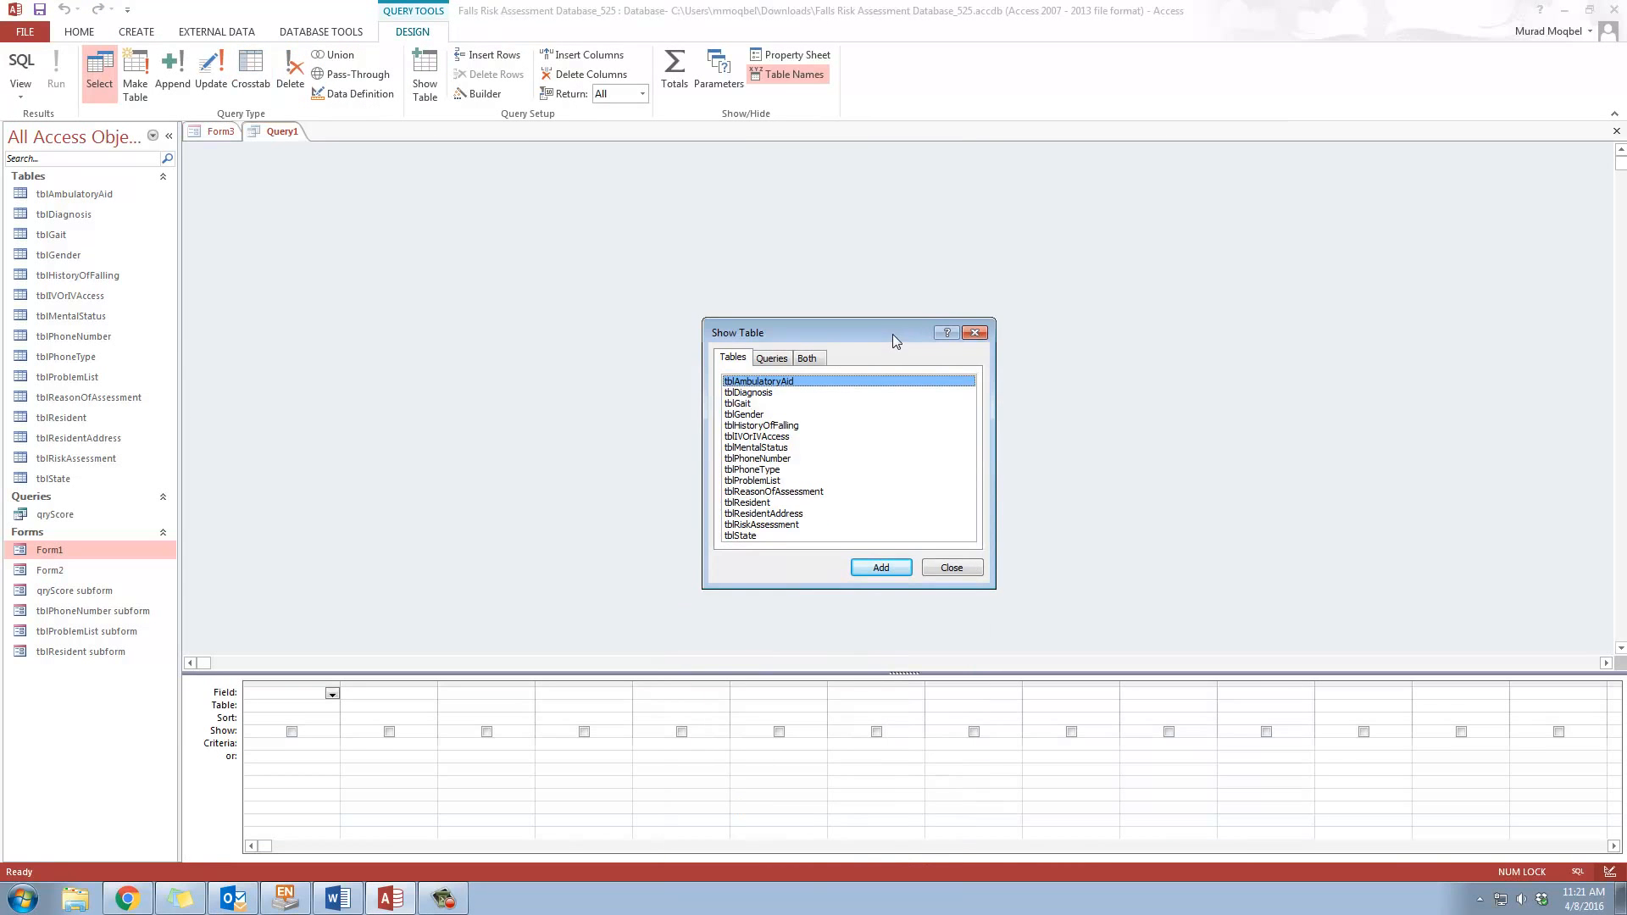
click(951, 568)
right_click(275, 133)
click(305, 167)
Open the database relationships diagram and line up tblIVOrIVAccess and tblGait beneath tblHistoryOfFalling, with tblRiskAssessment shifted slightly closer to them
click(315, 34)
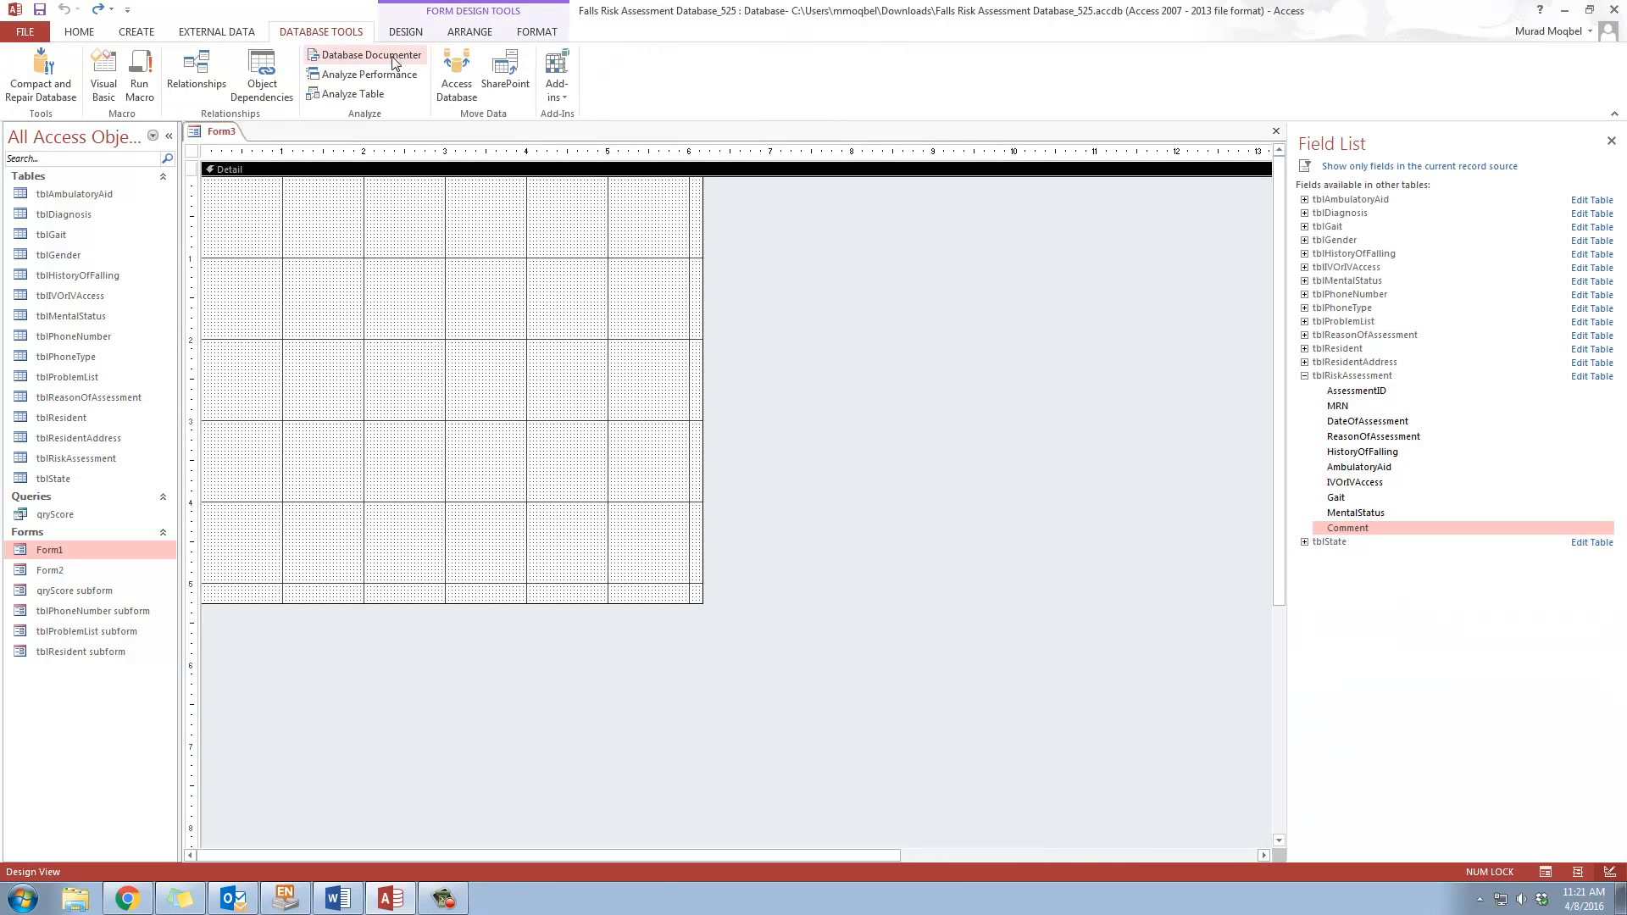
click(216, 82)
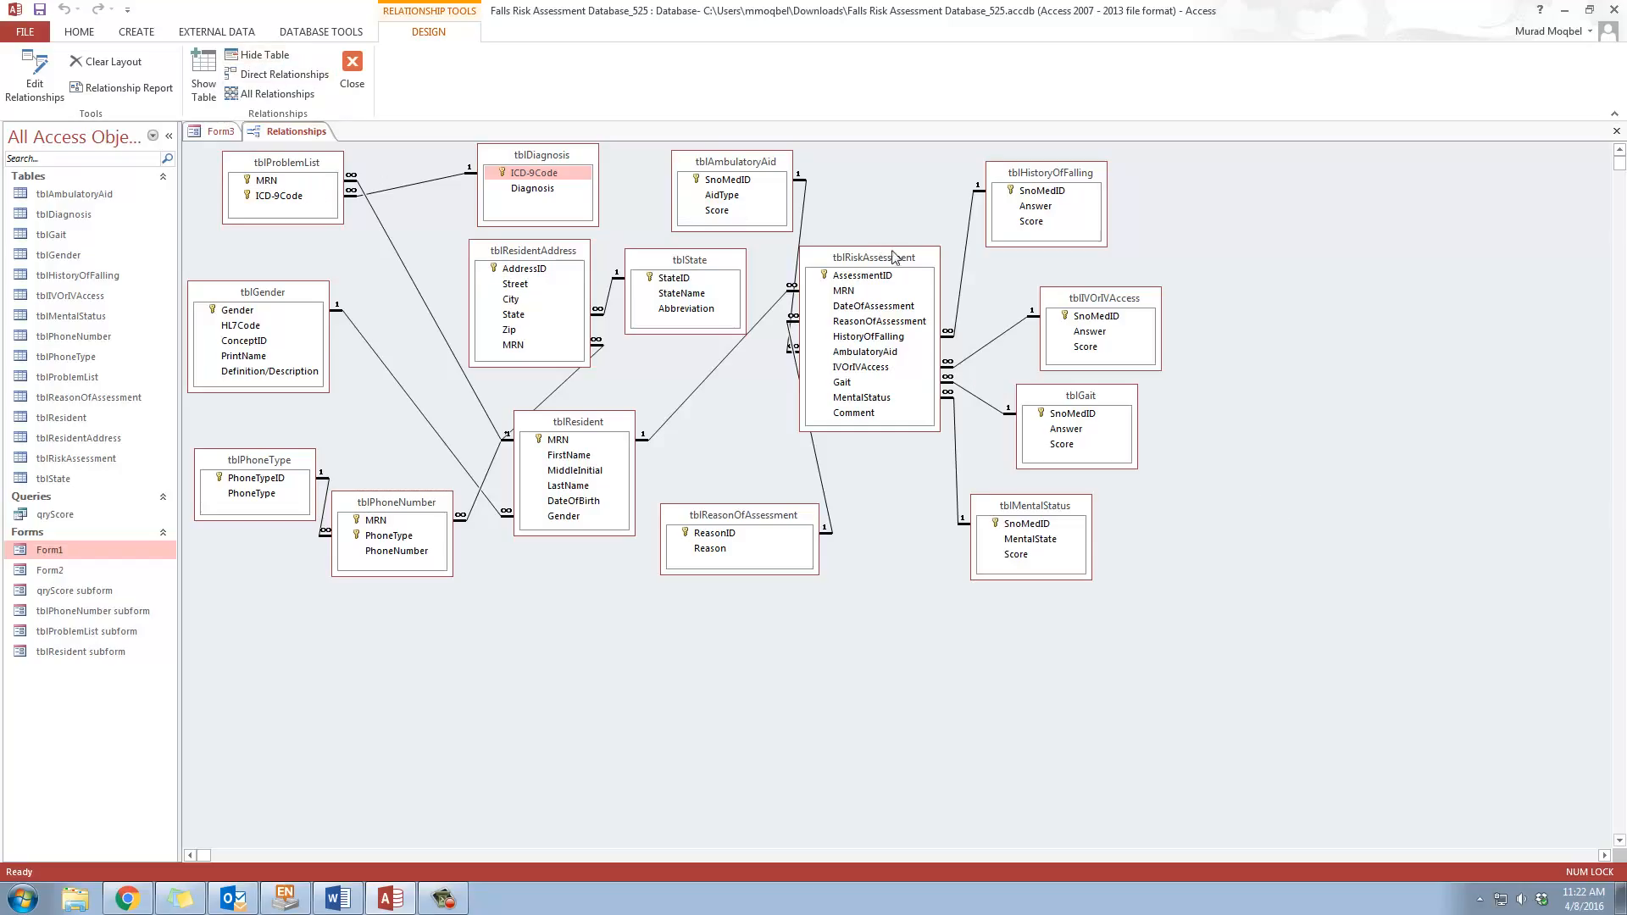
drag(897, 258, 908, 254)
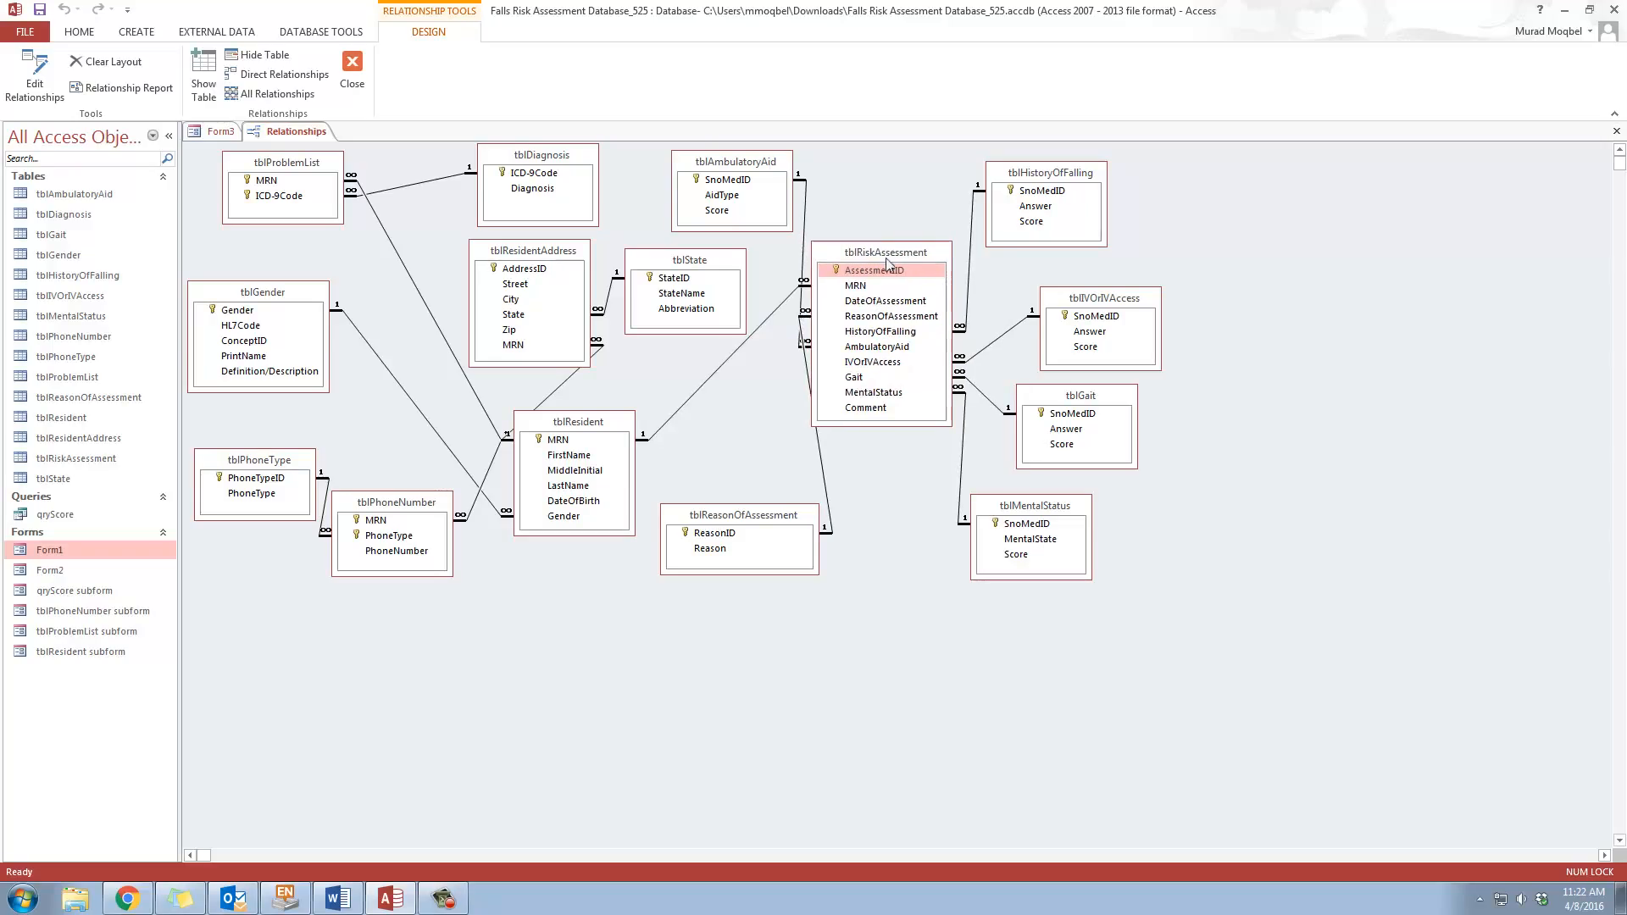
drag(760, 161, 763, 162)
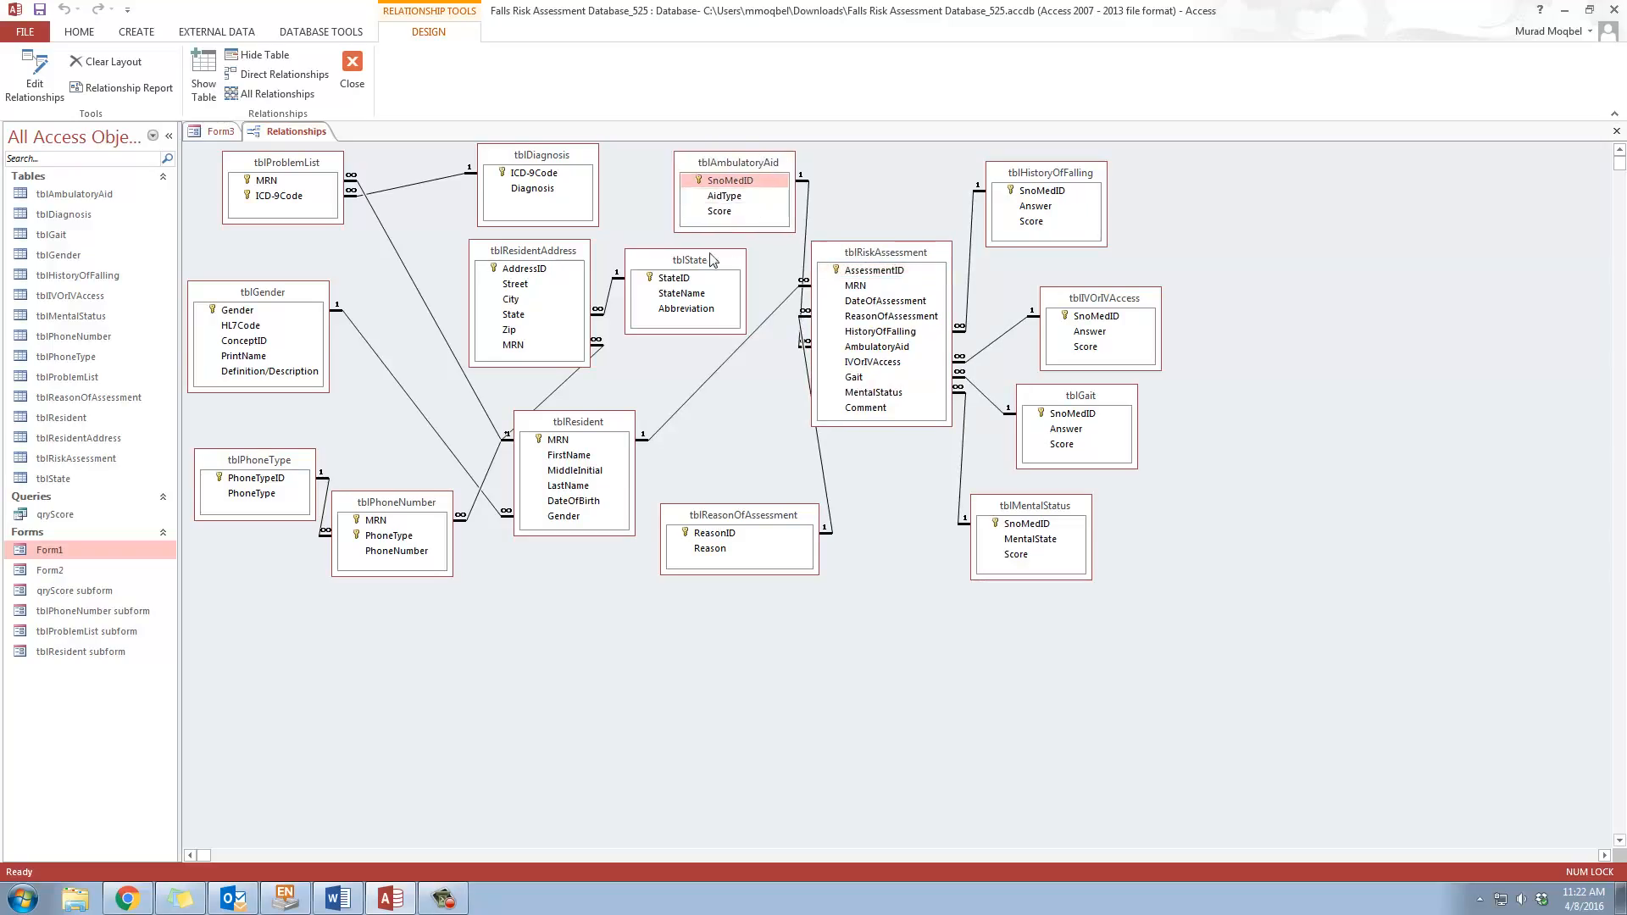
drag(1029, 179, 1020, 173)
drag(1091, 297, 1031, 284)
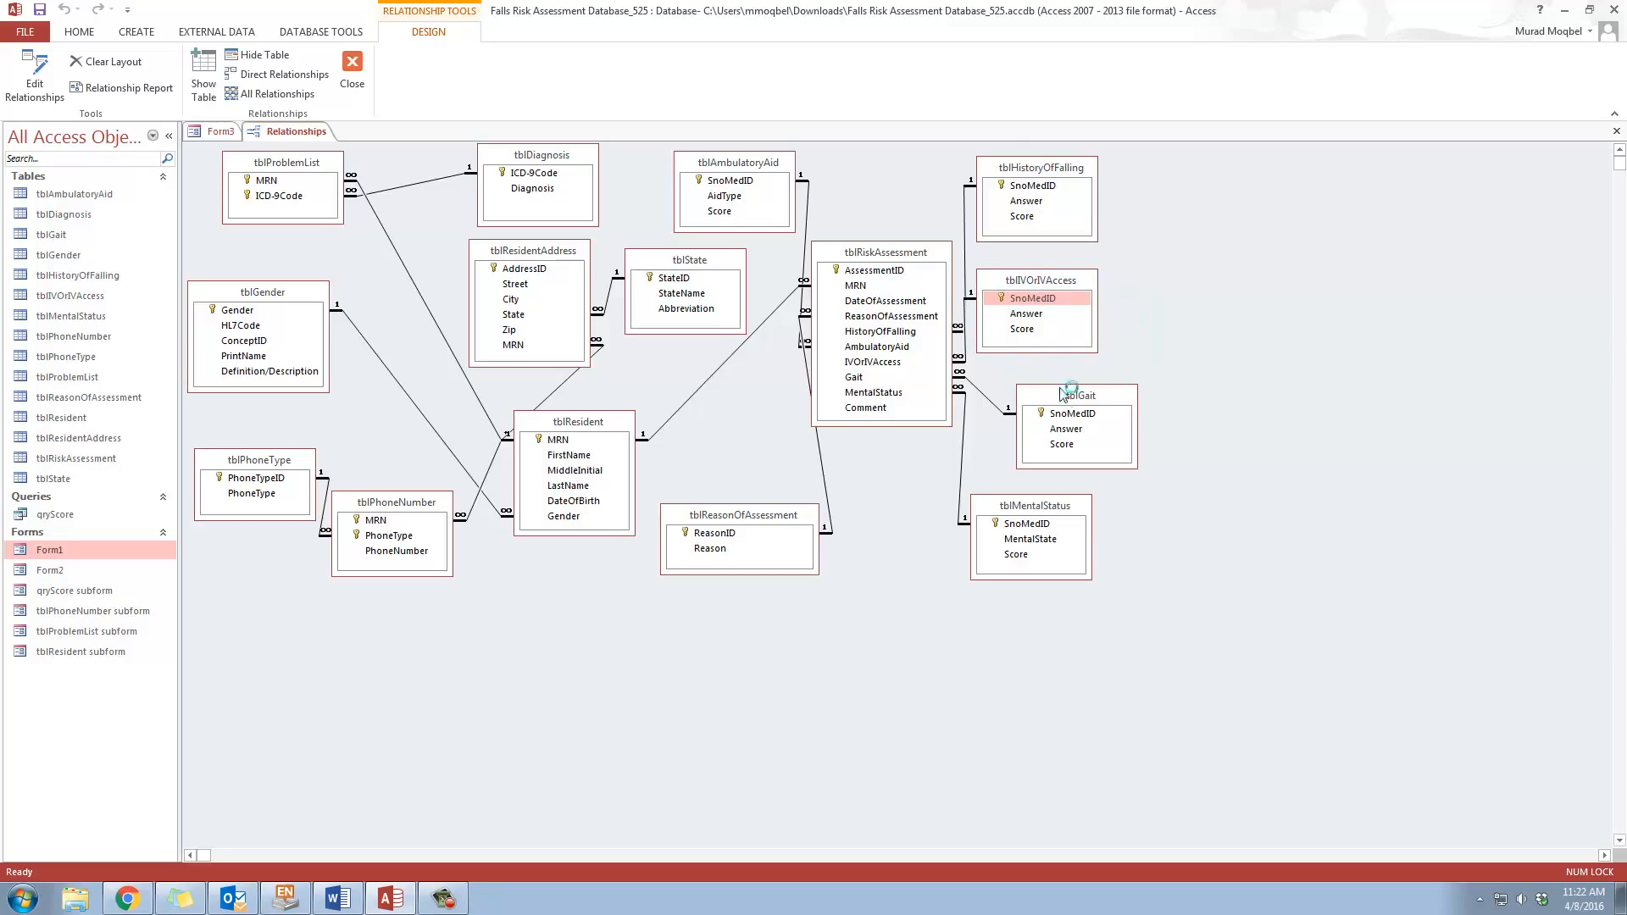
drag(1066, 395, 1033, 395)
Examine how the scored lookup tables relate to tblRiskAssessment, and review the resident name fields in tblResident
click(1038, 171)
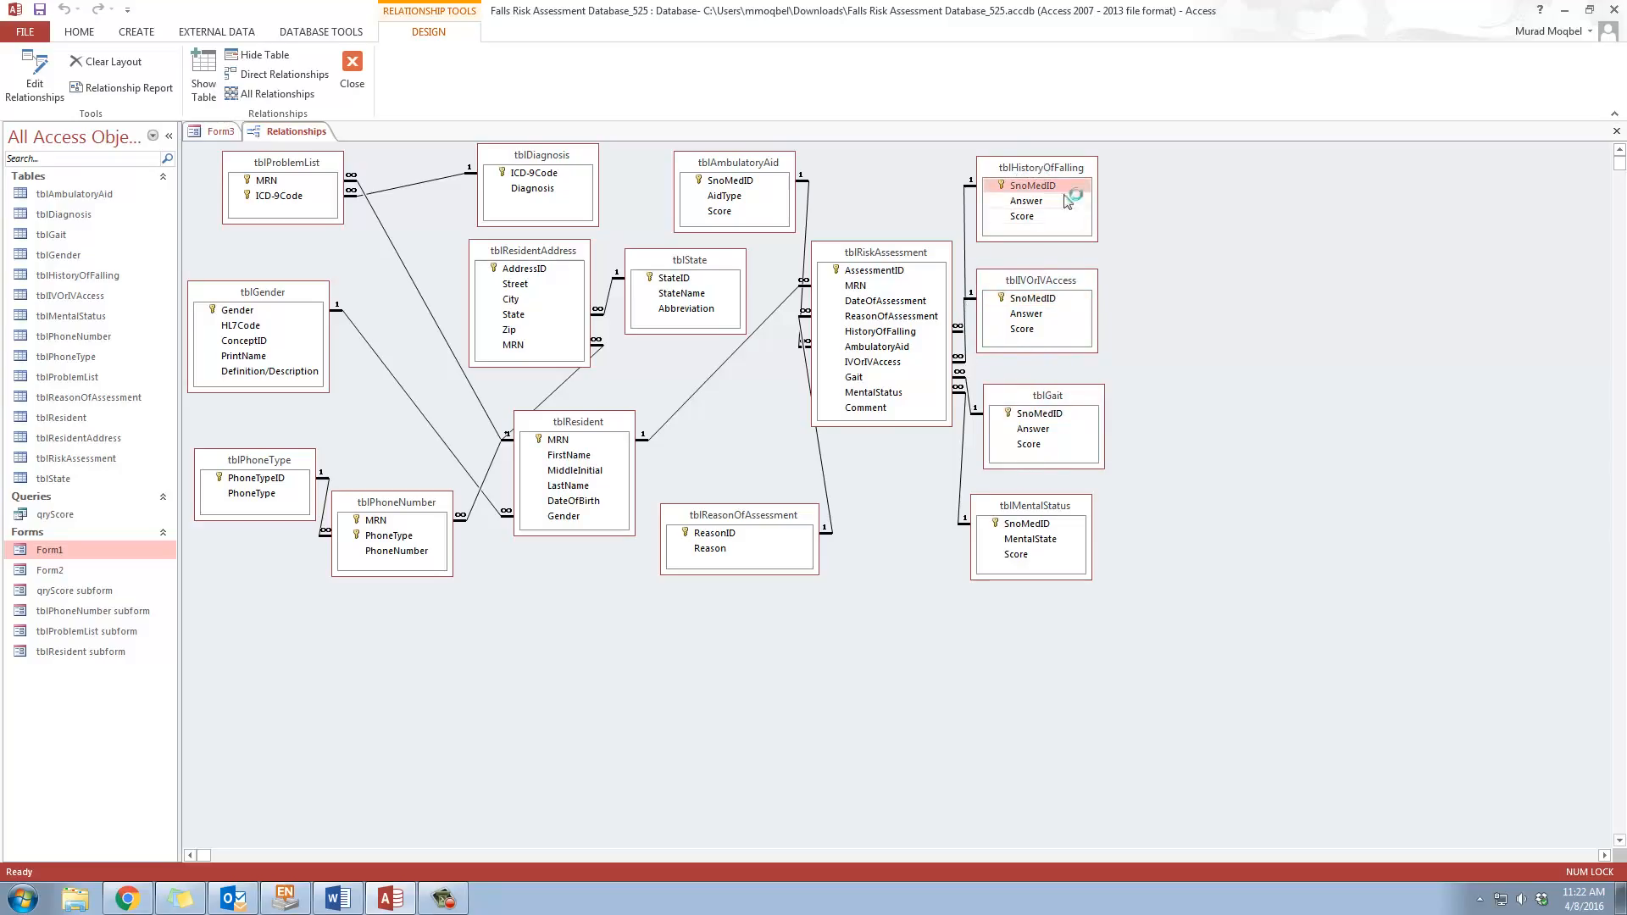
click(1053, 285)
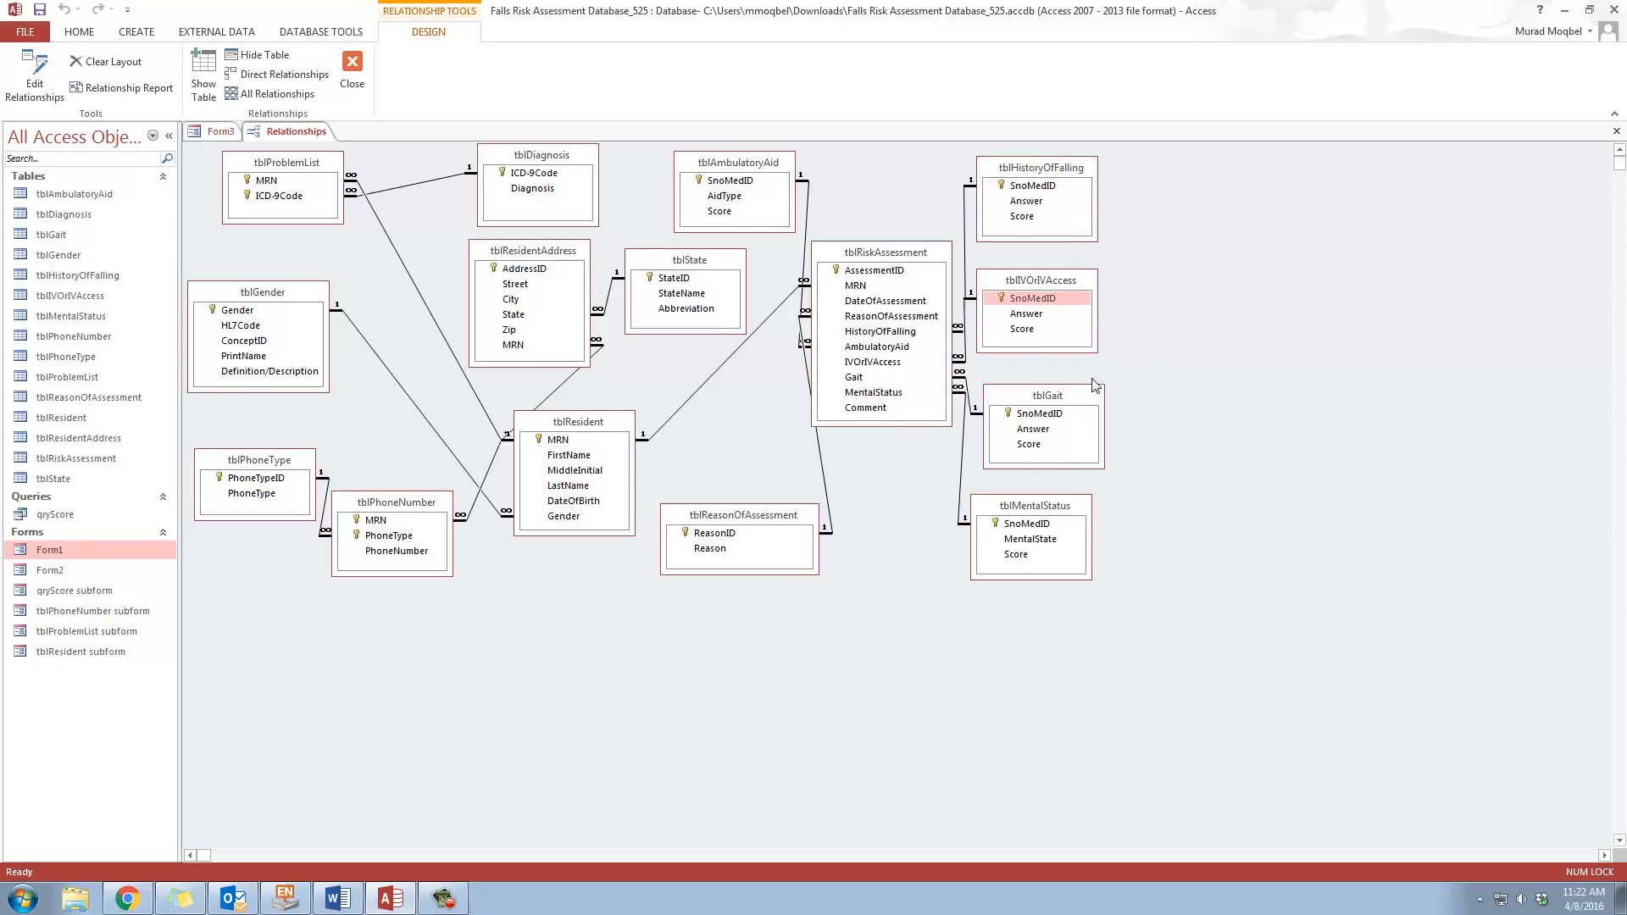
click(1072, 405)
click(1048, 512)
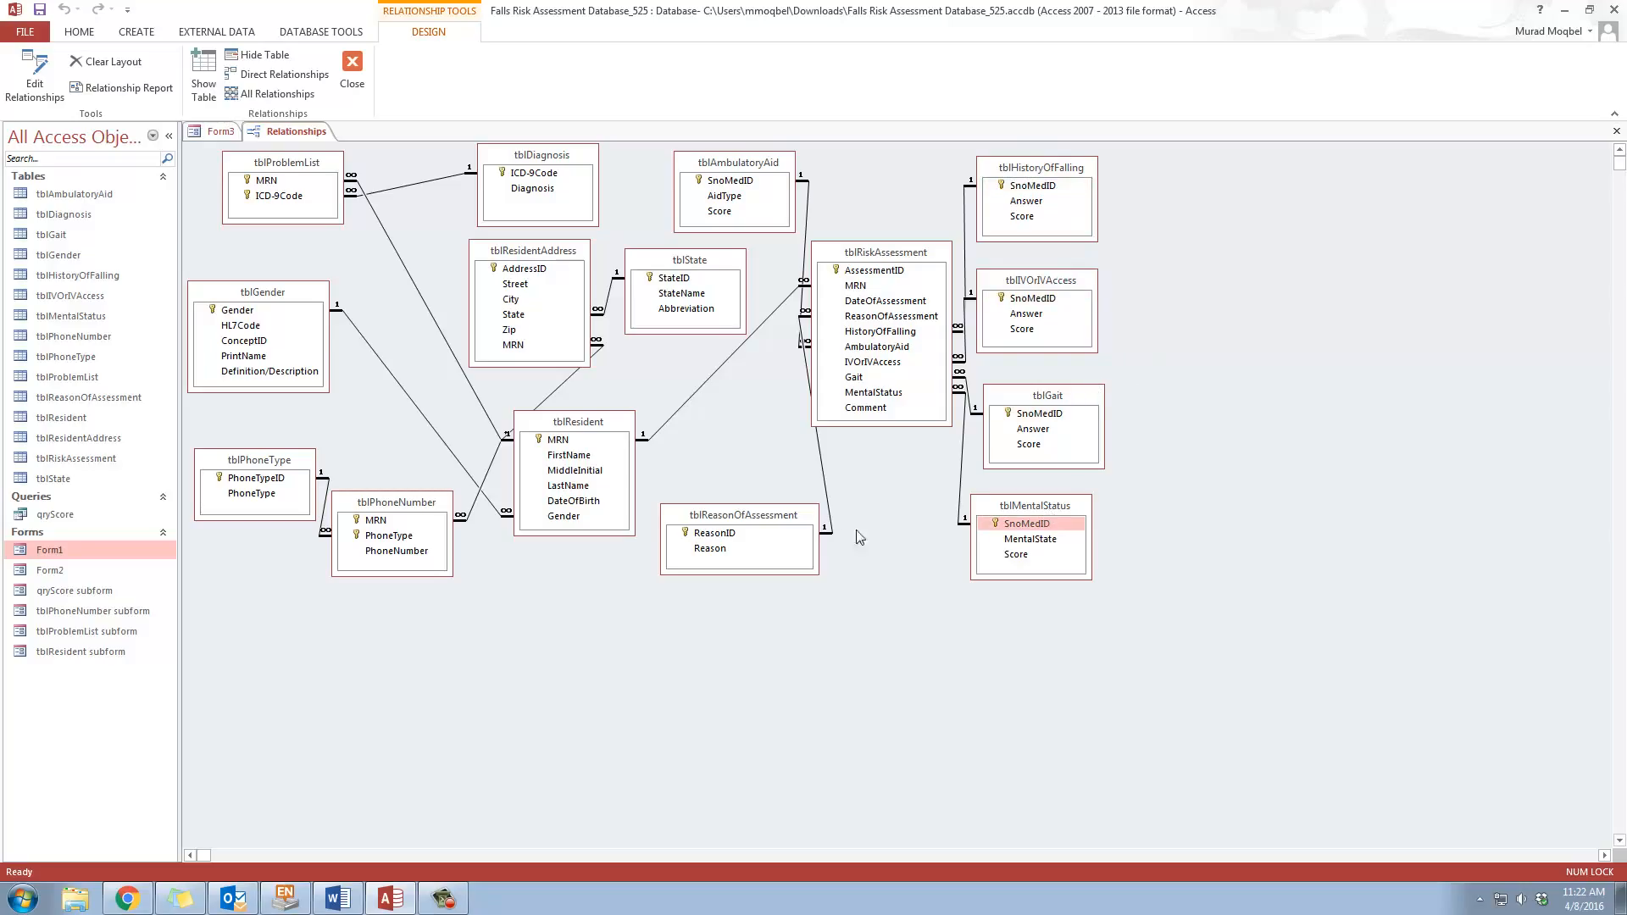
click(781, 166)
click(943, 254)
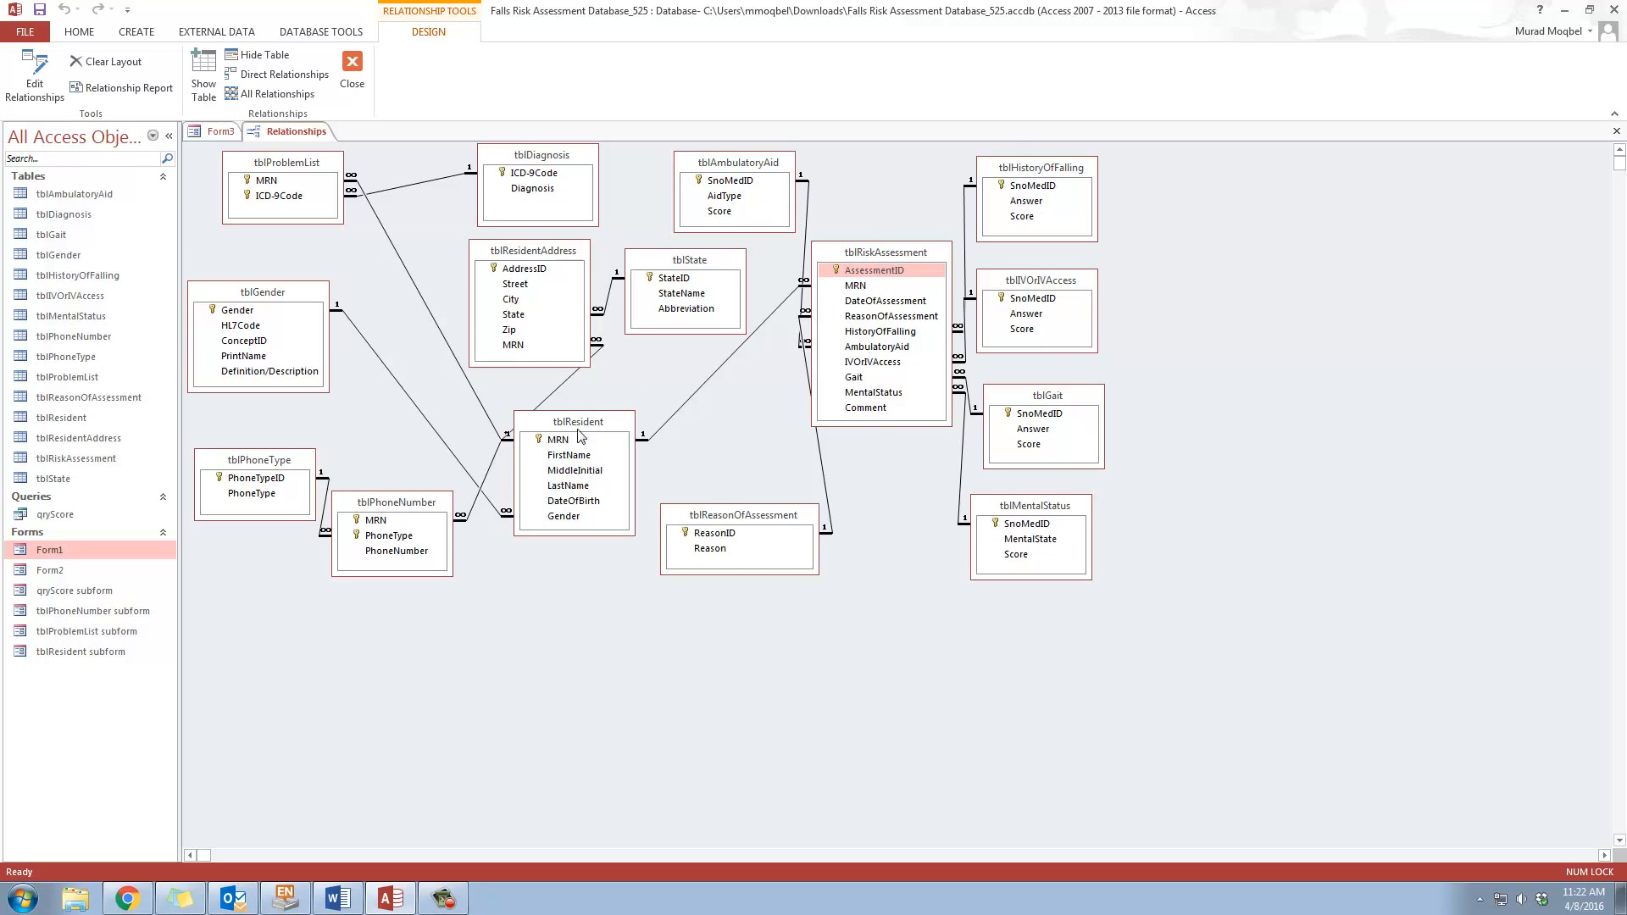
drag(577, 424, 583, 415)
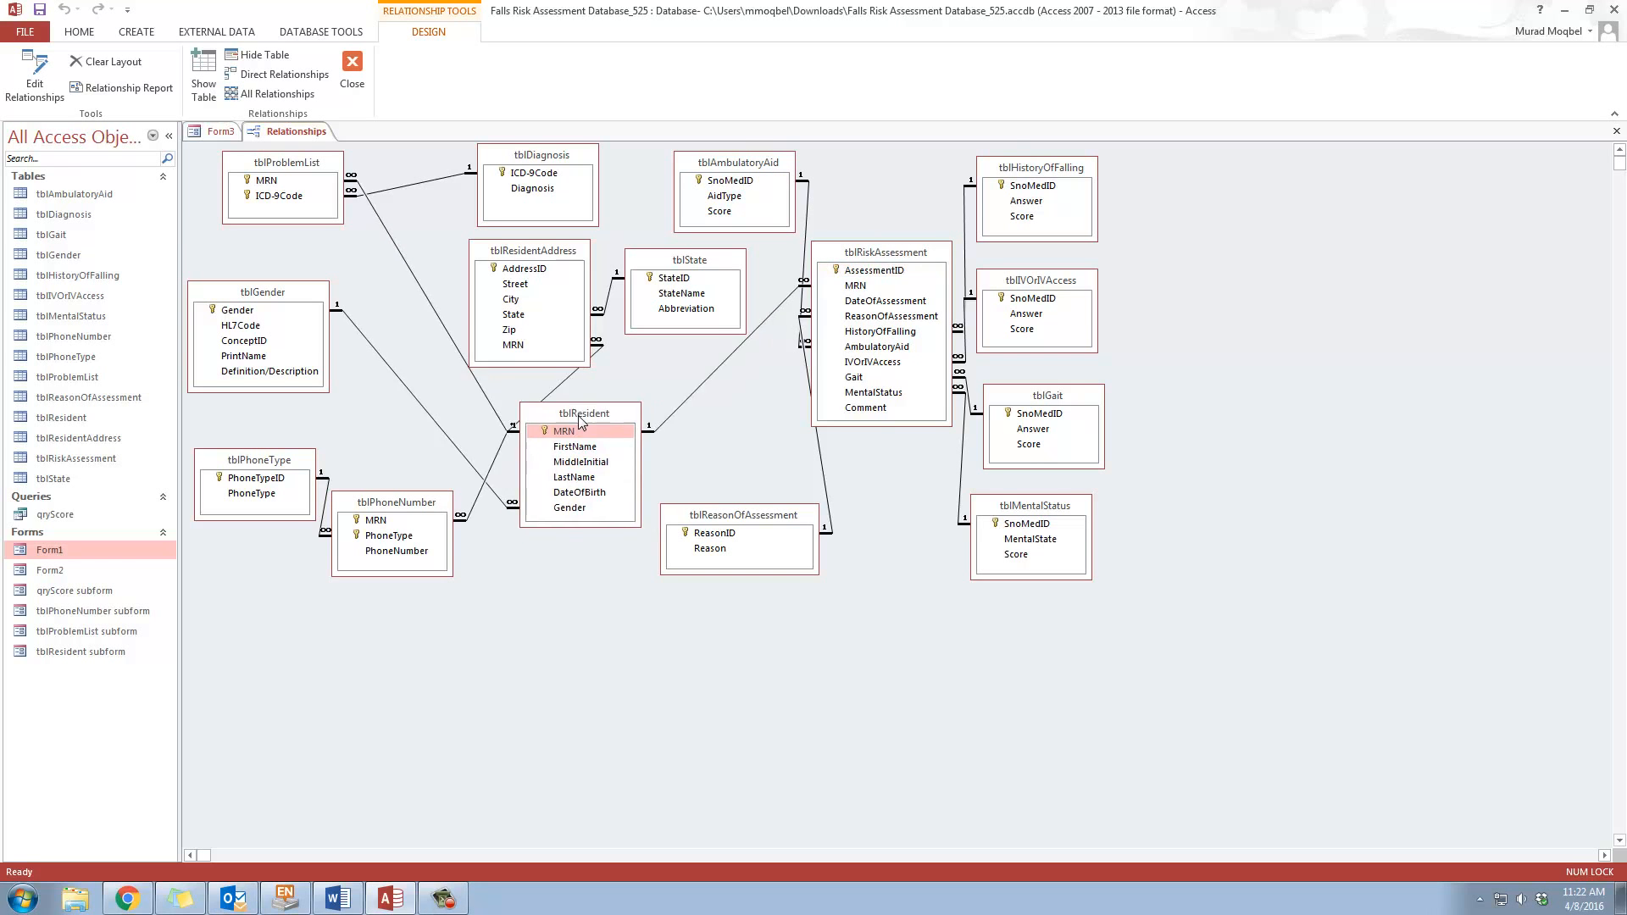
click(577, 463)
drag(577, 466, 580, 513)
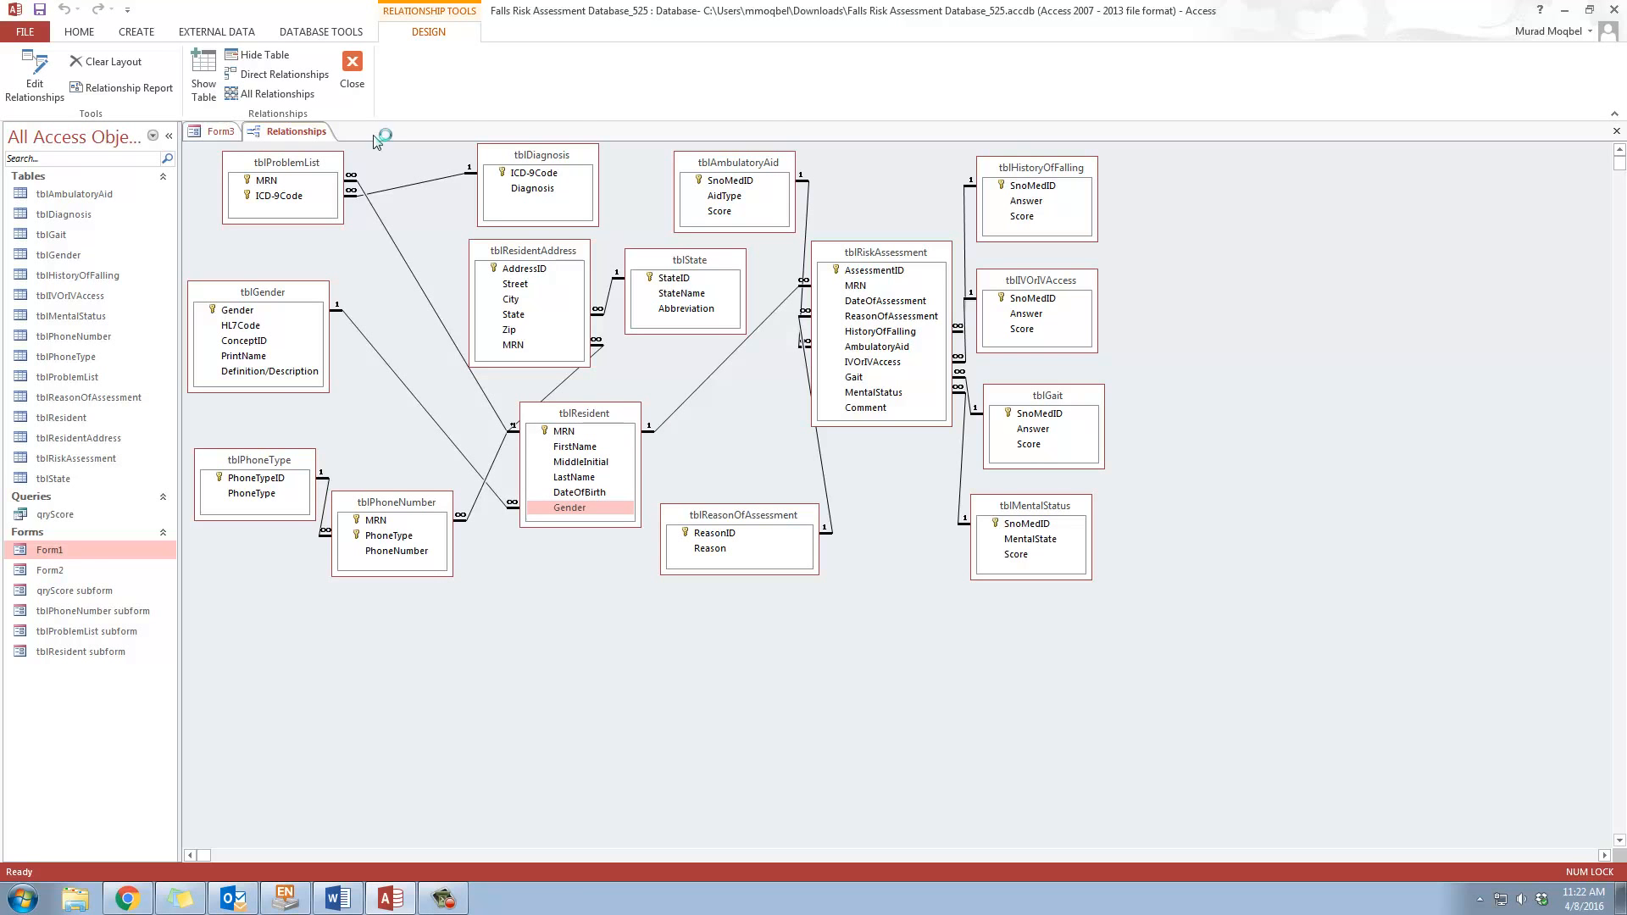
Create a new query in design view and add the tables tblAmbulatoryAid and tblGait
click(138, 34)
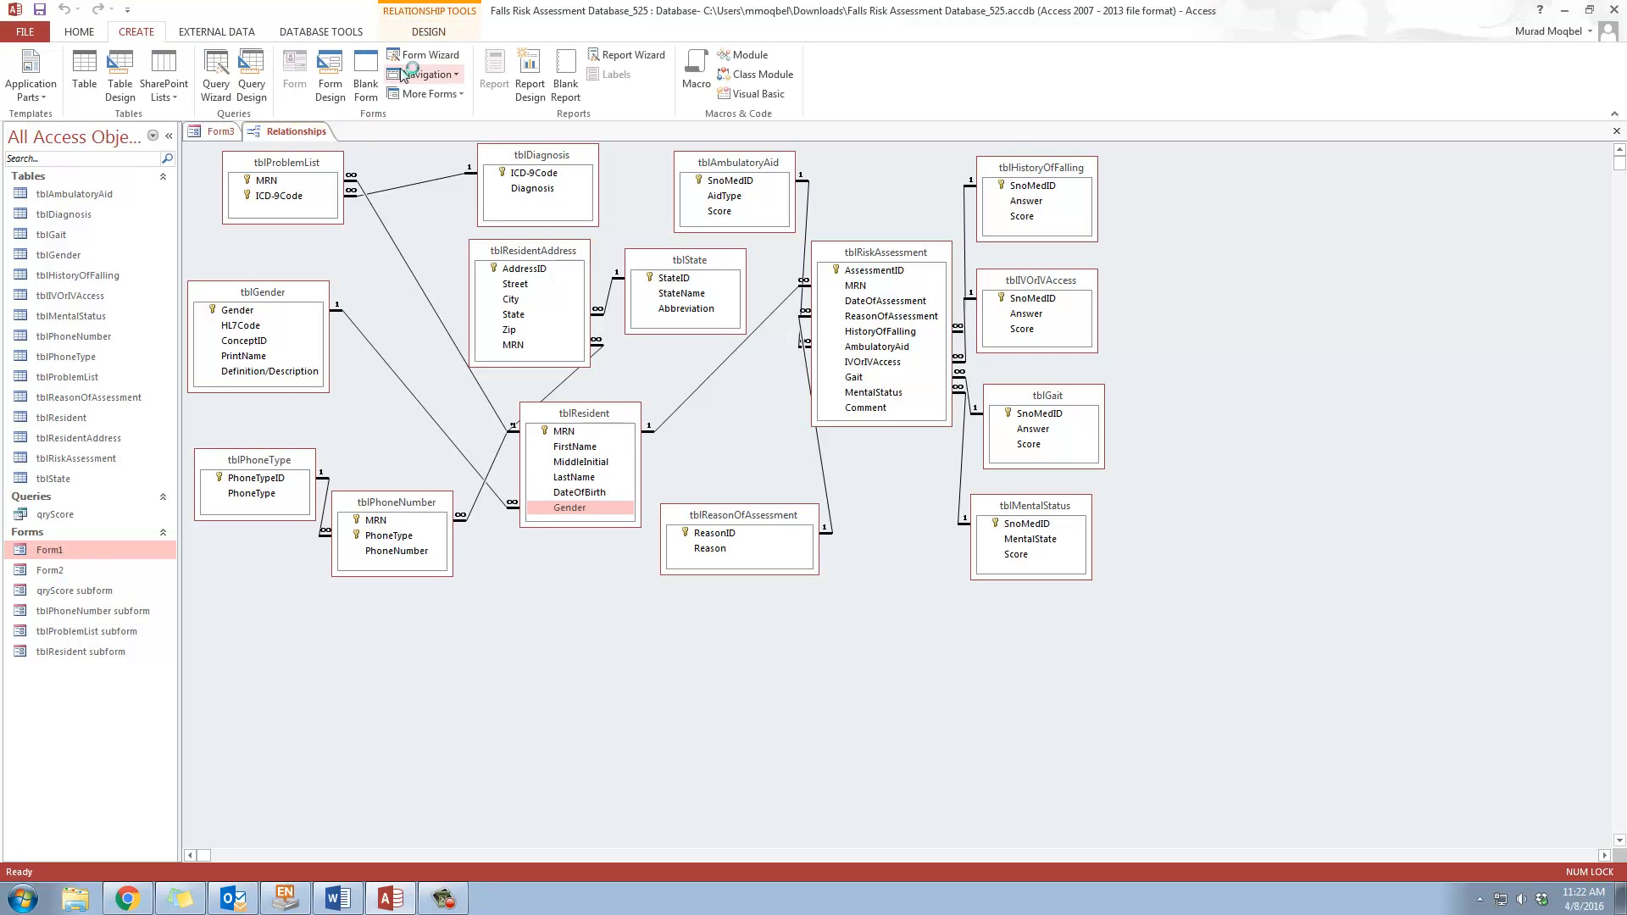
click(251, 66)
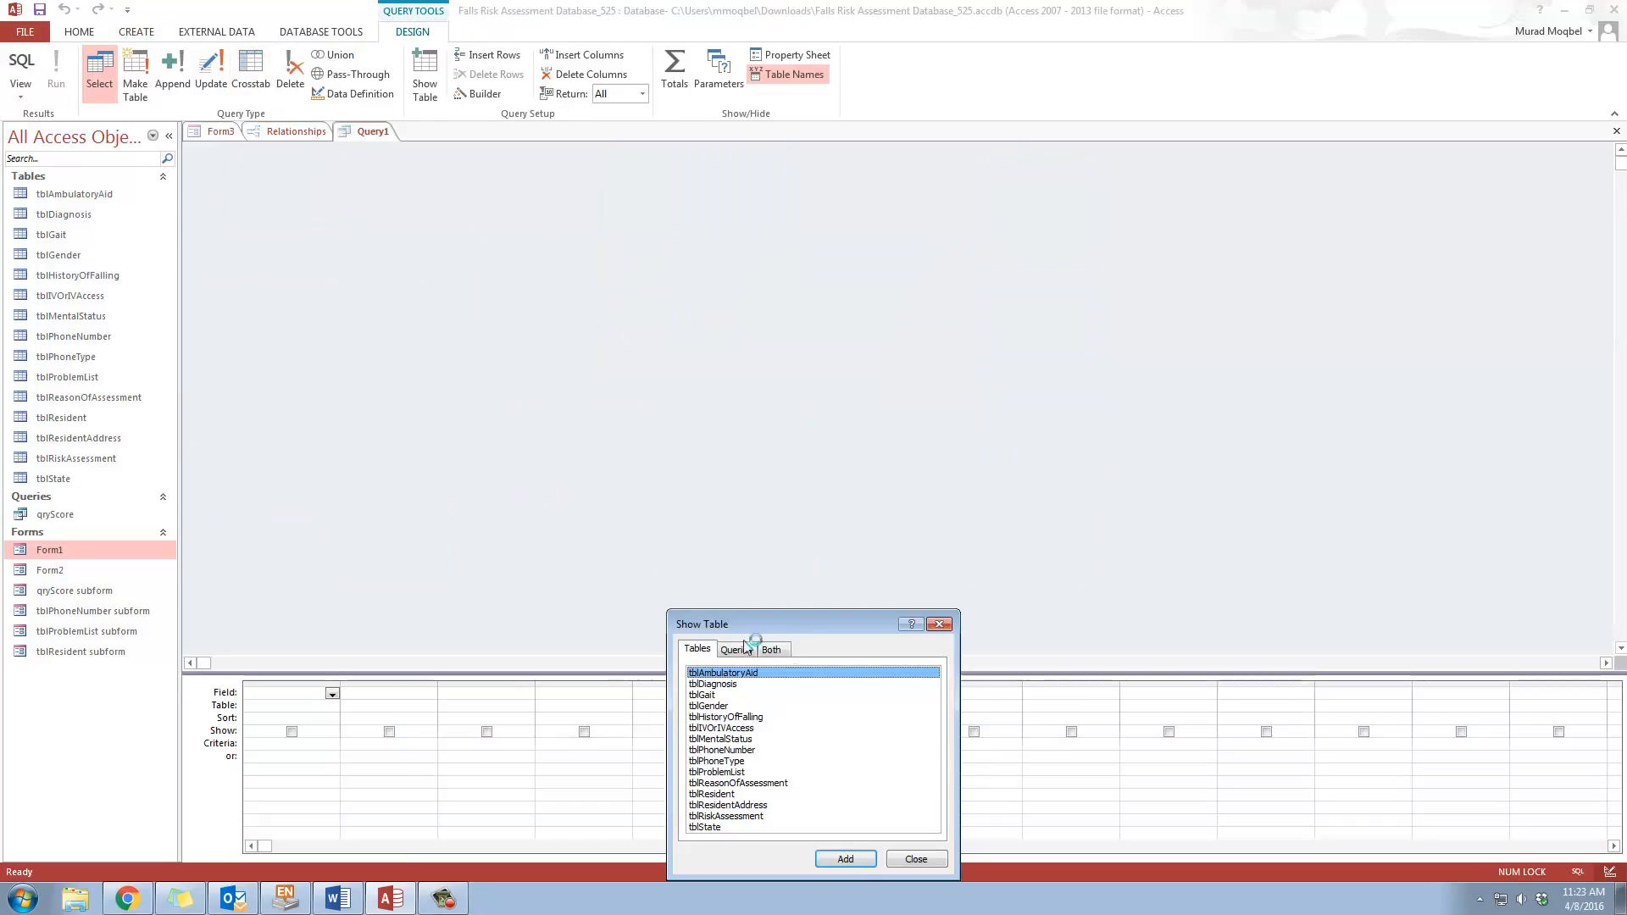
drag(801, 627, 945, 309)
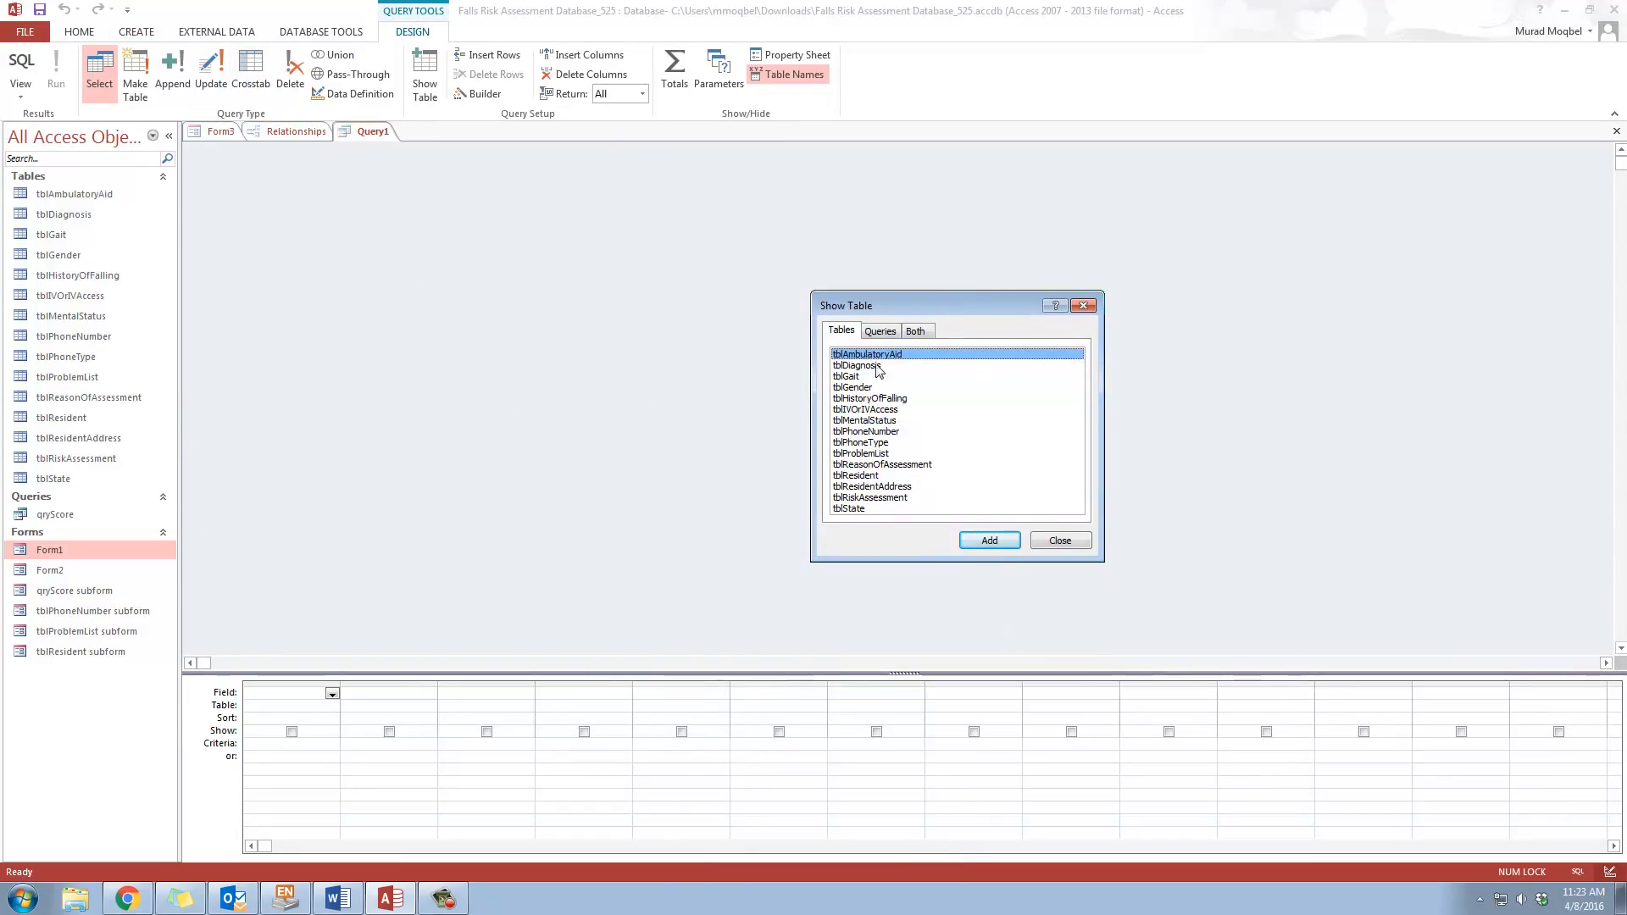
click(989, 542)
click(859, 378)
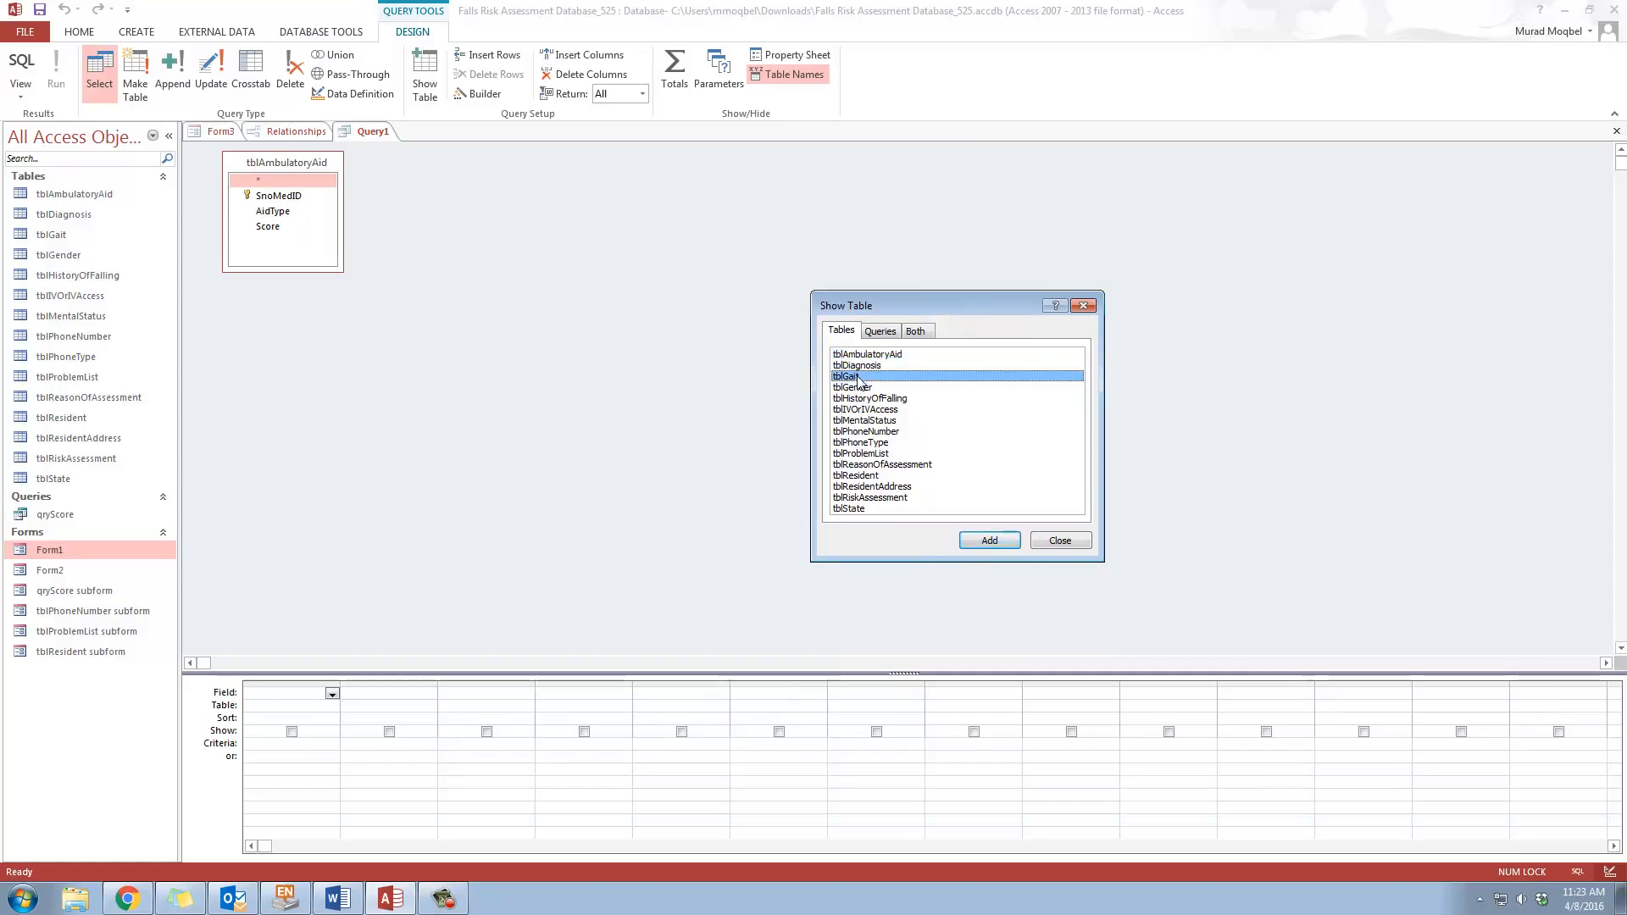
click(974, 543)
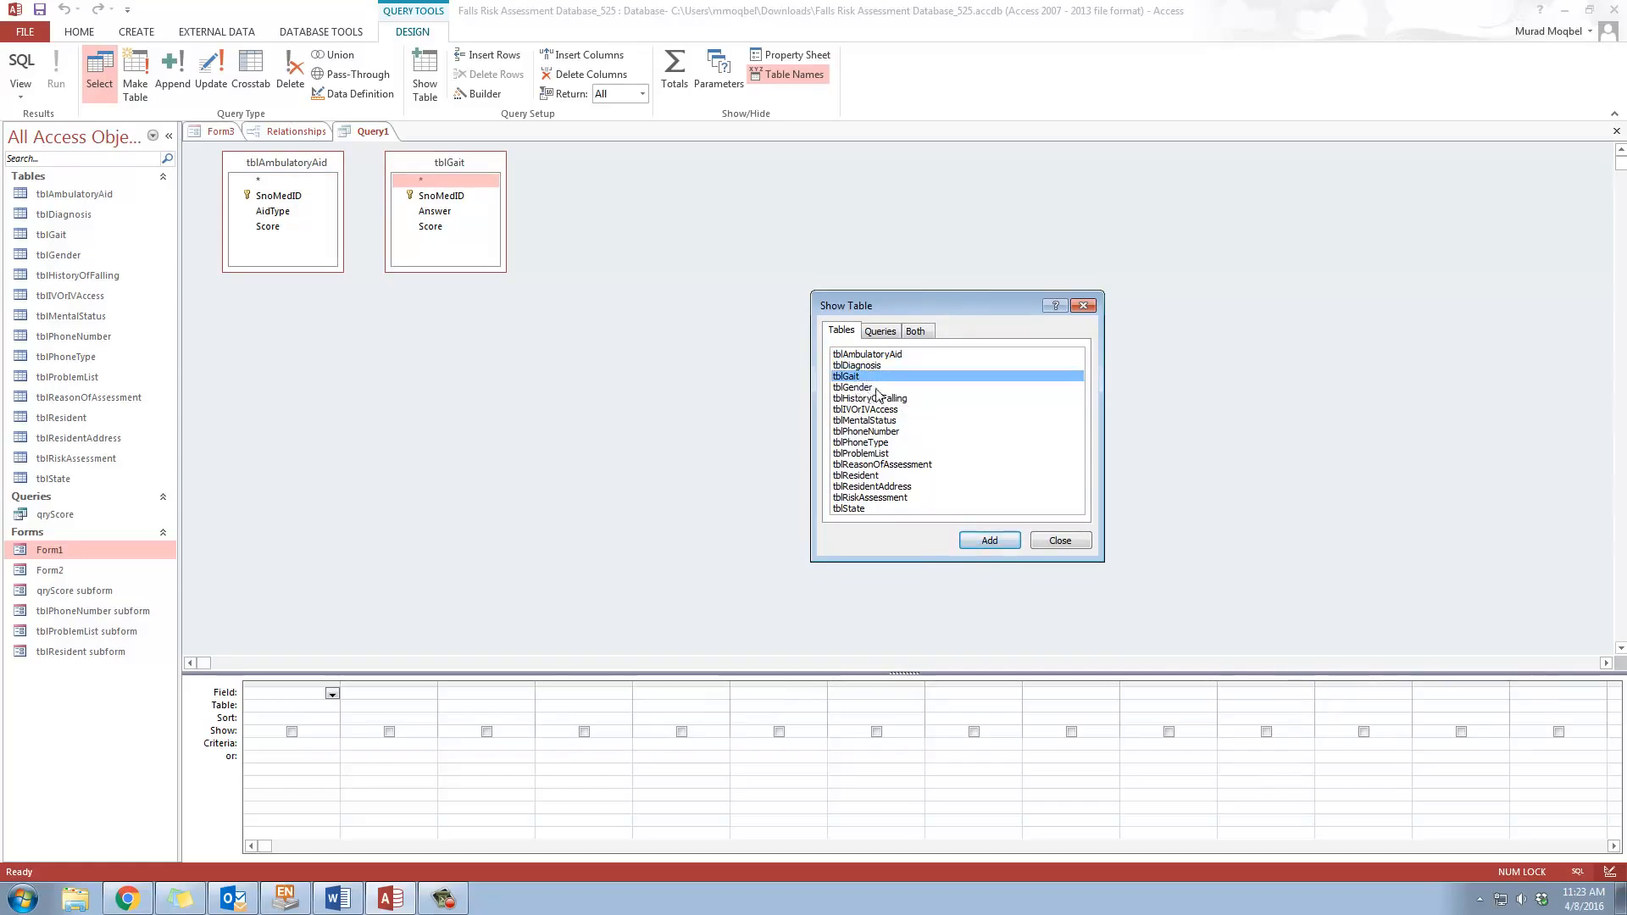
Add the tables tblHistoryOfFalling, tblIVOrIVAccess and tblMentalStatus to the query
click(882, 399)
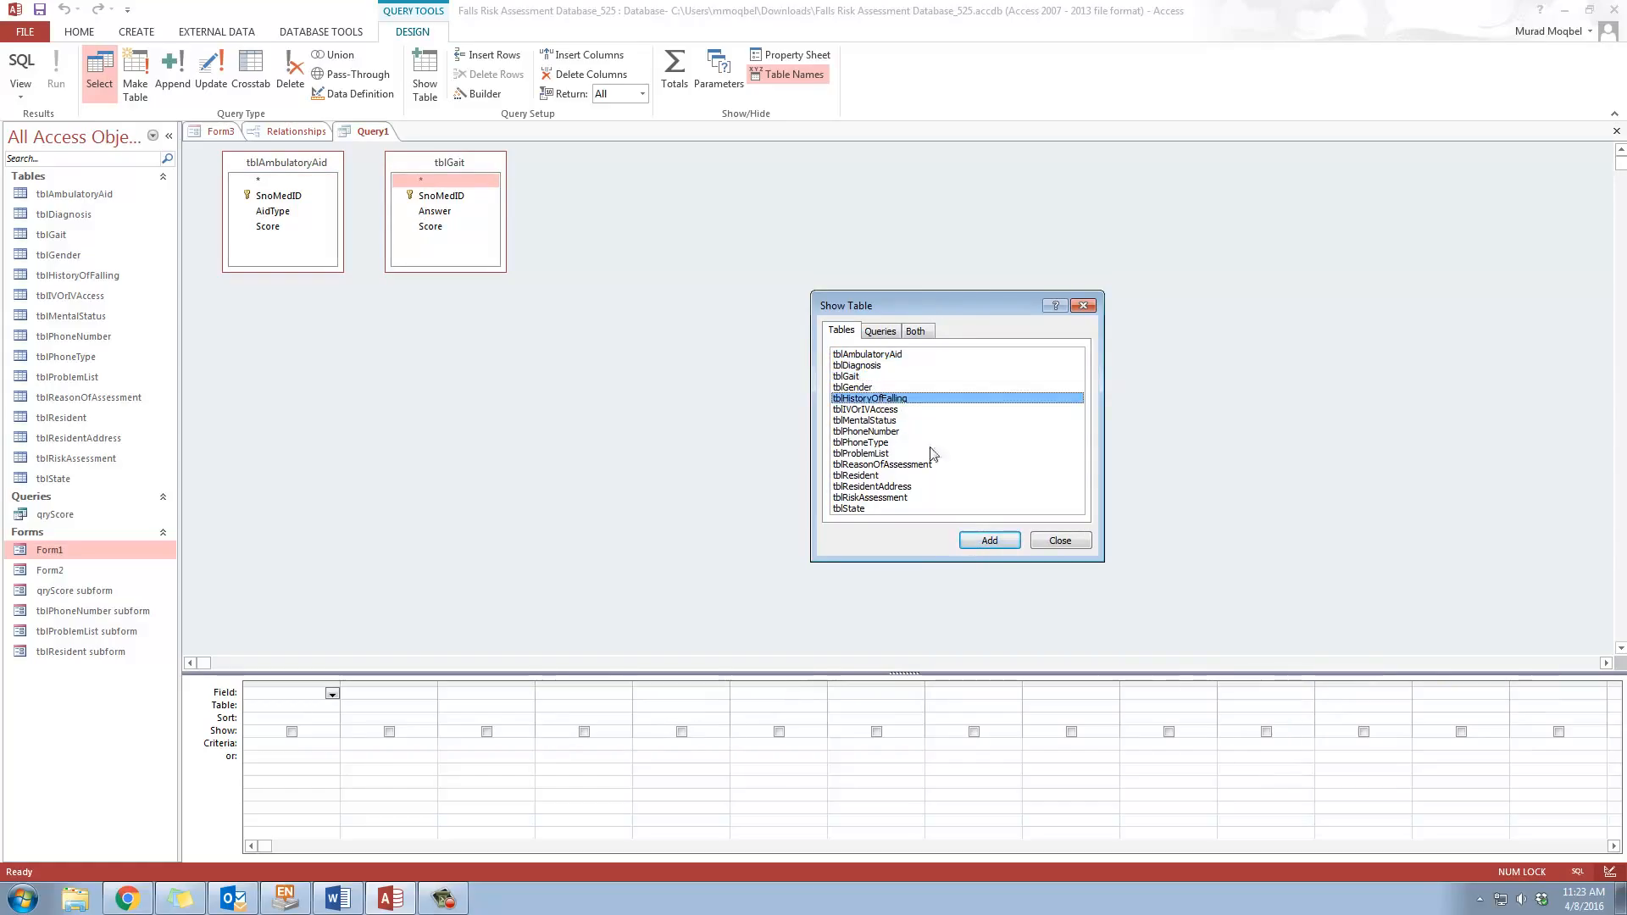
click(981, 541)
click(890, 409)
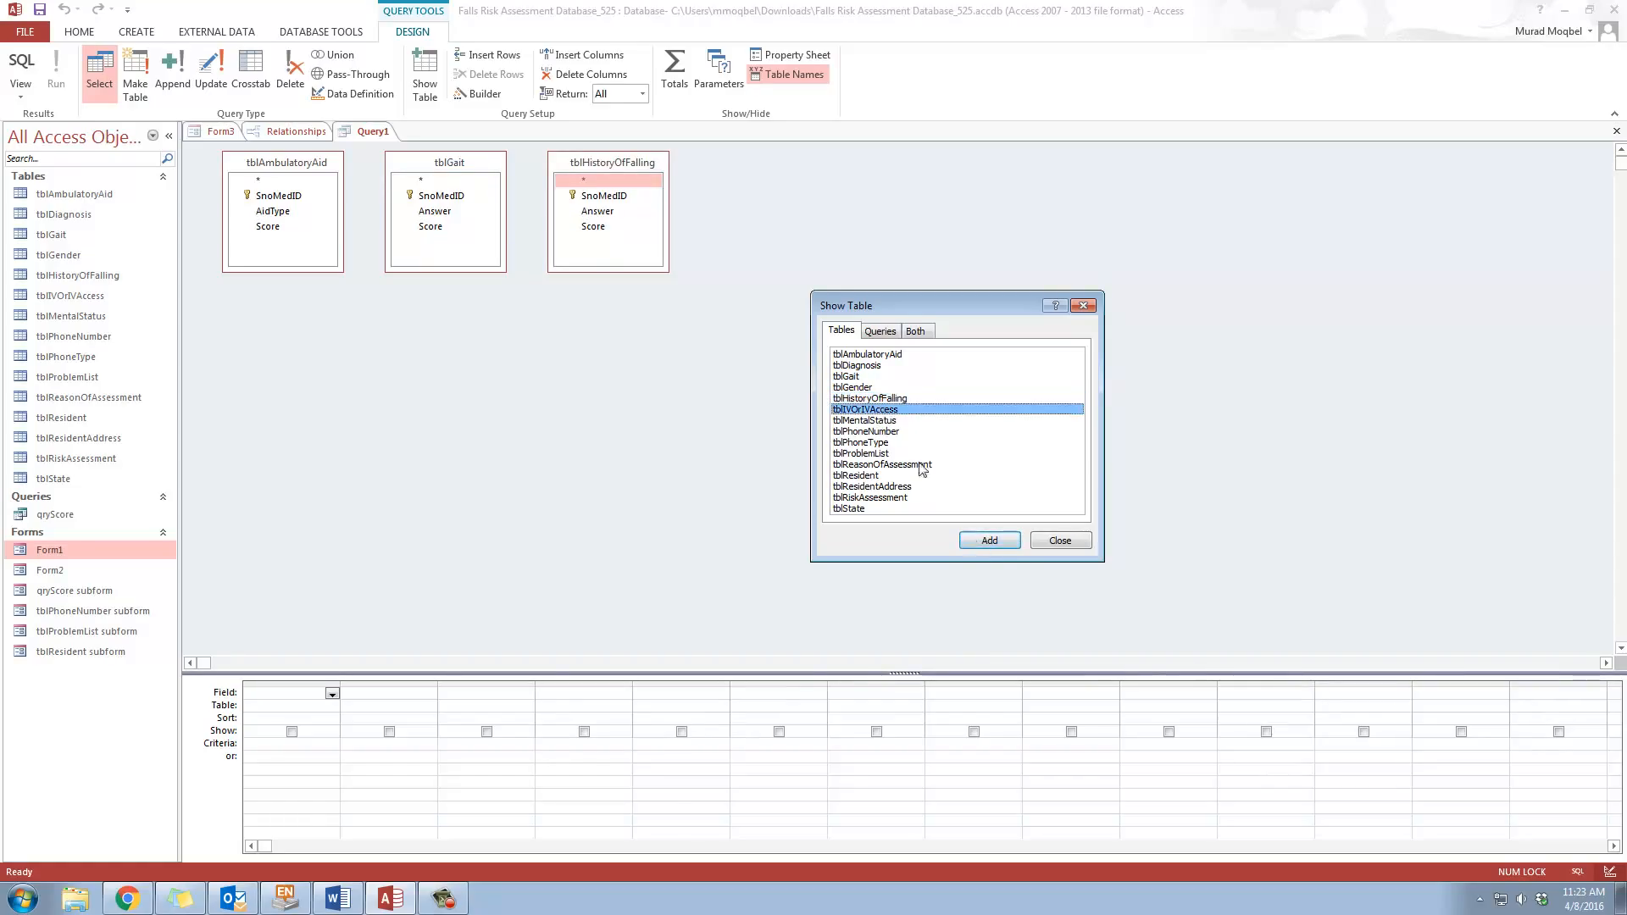
click(981, 541)
click(873, 420)
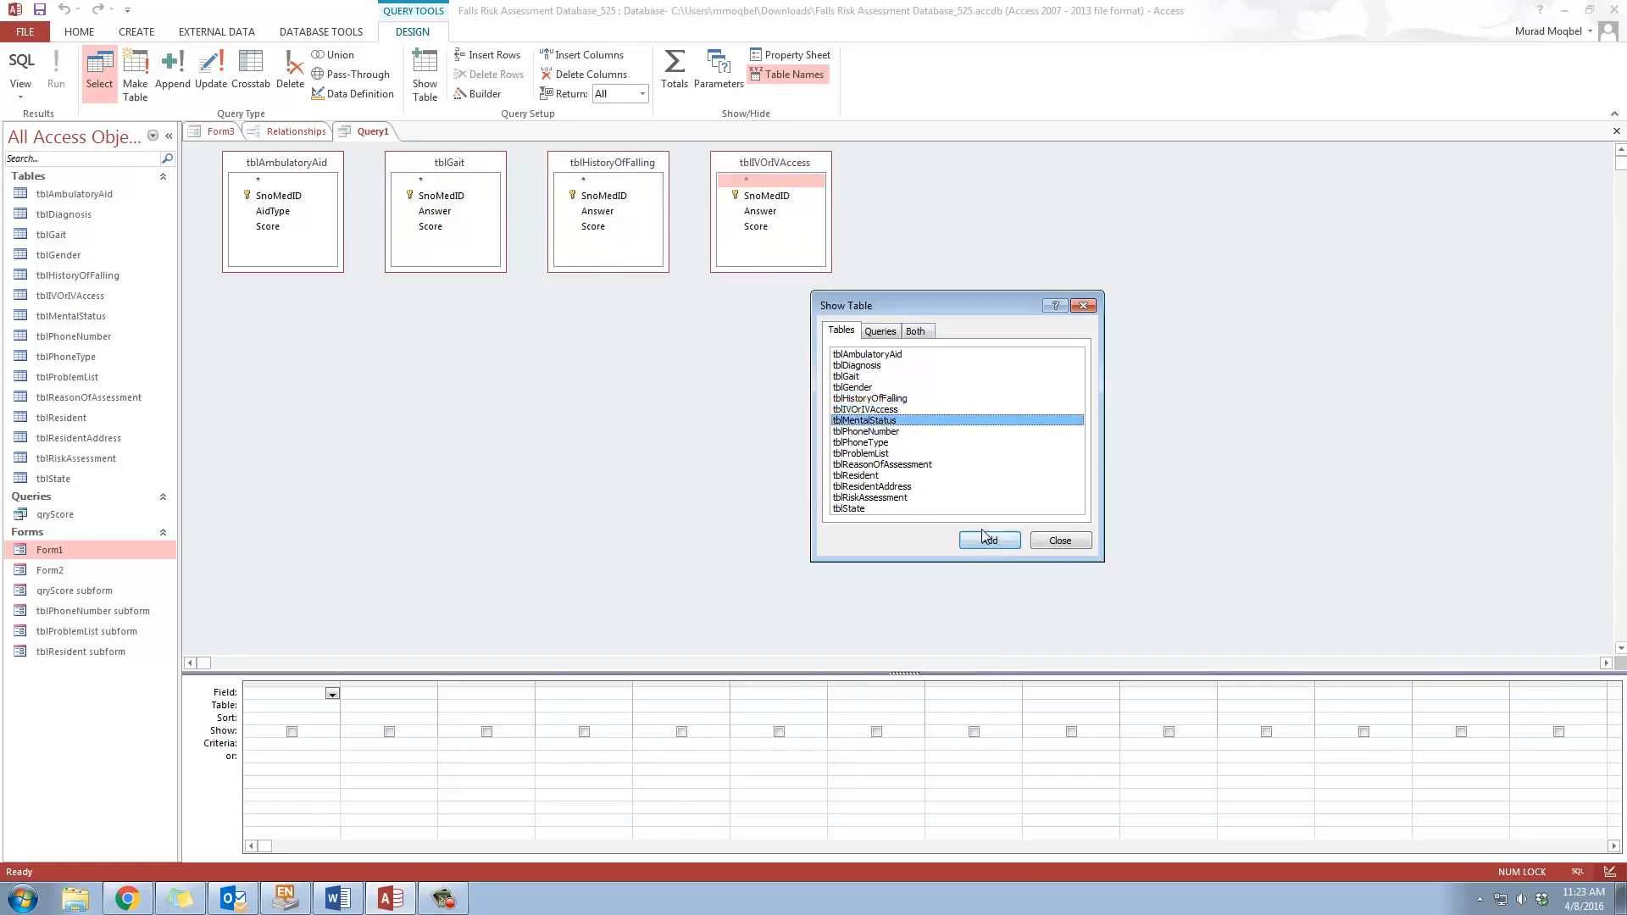
click(983, 541)
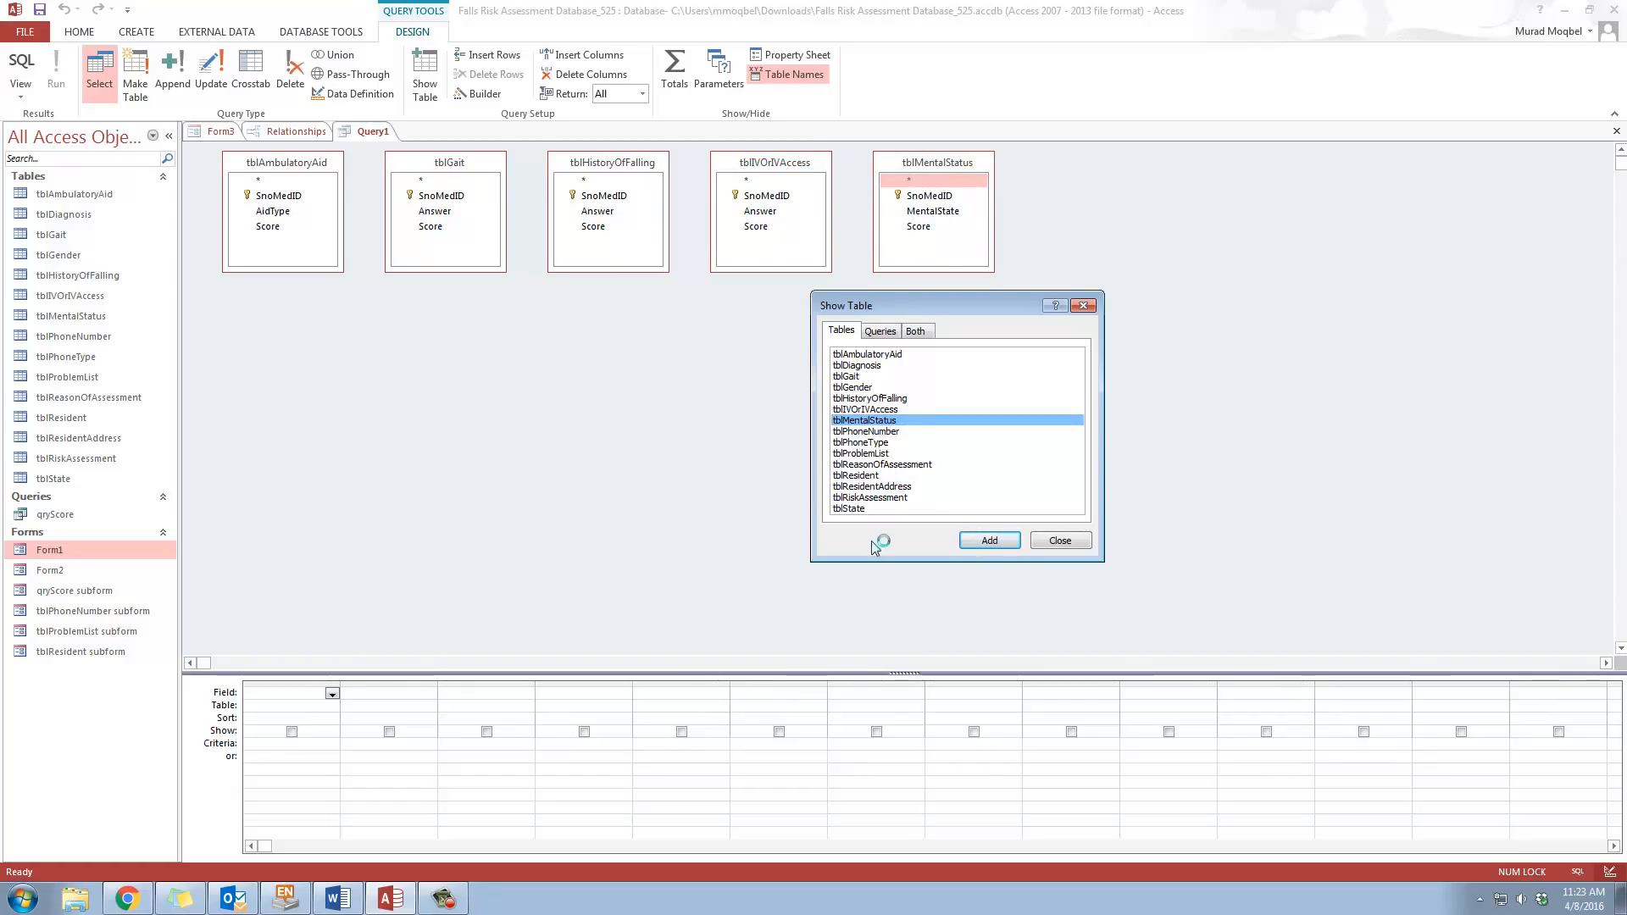
Add tblRiskAssessment and tblResident to the query, and enlarge the tblResident box to show all its fields
click(893, 497)
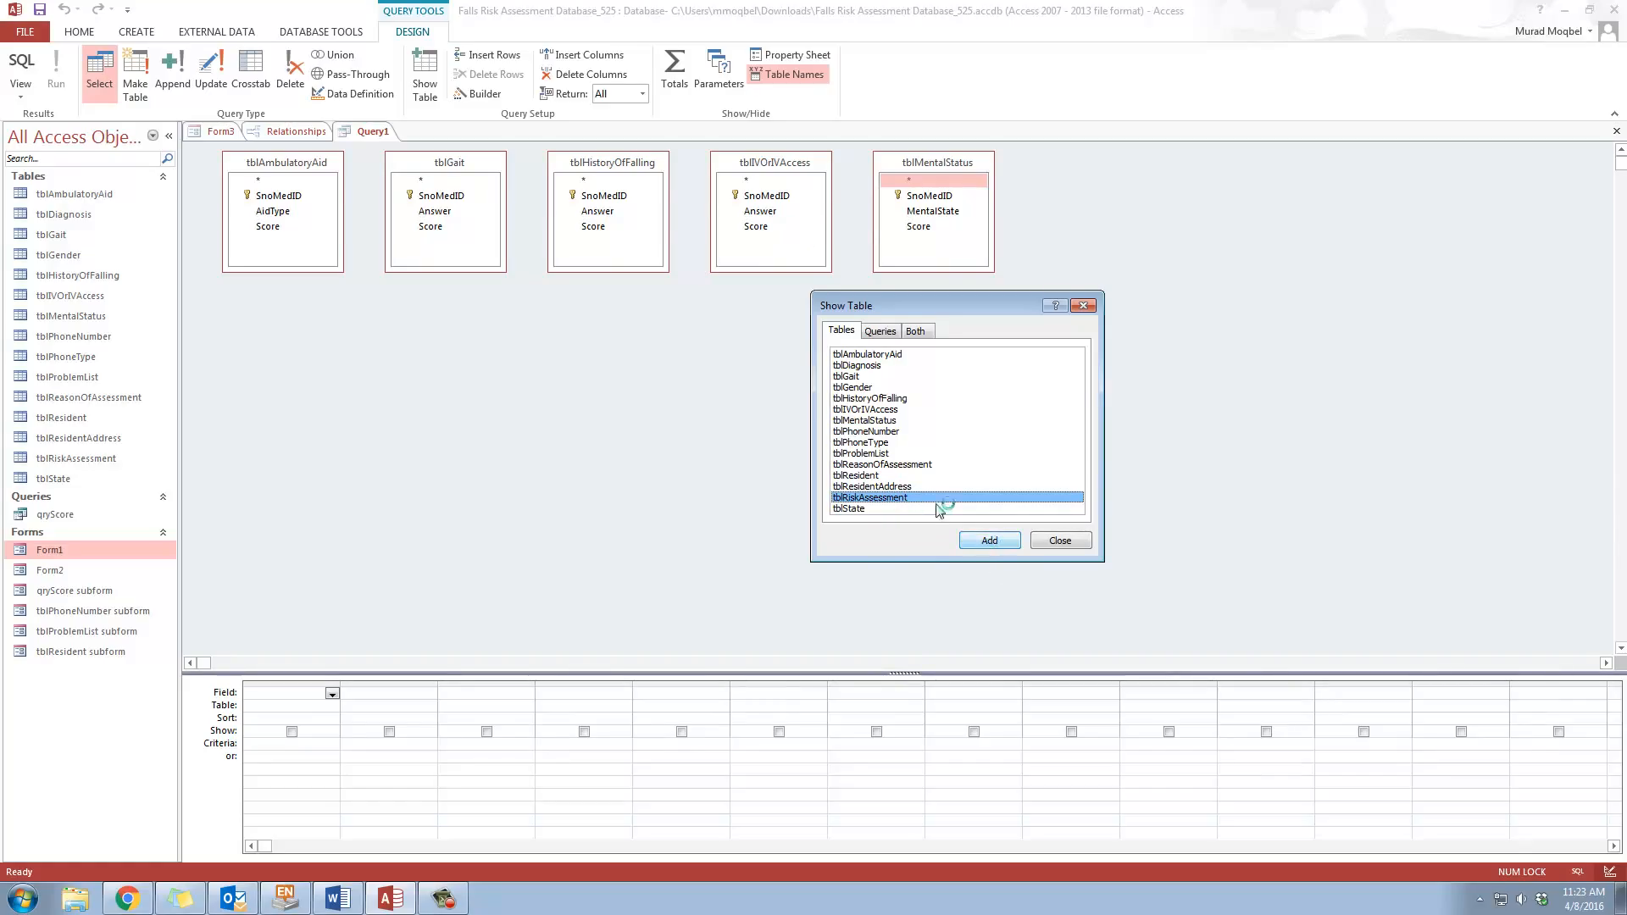
click(973, 541)
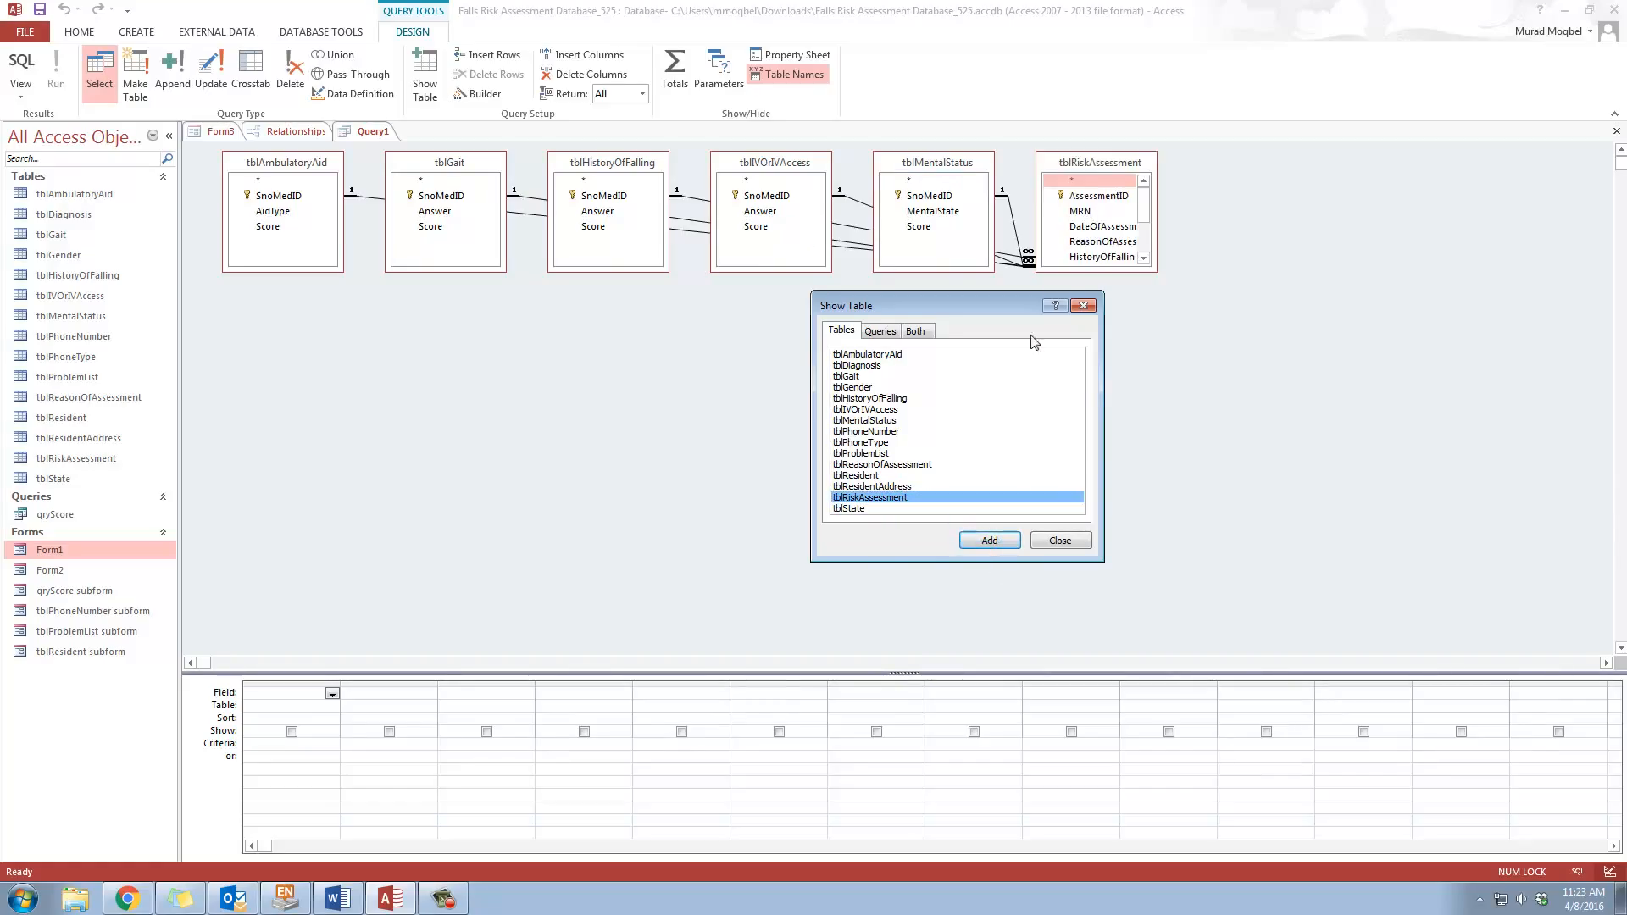
click(873, 476)
click(986, 539)
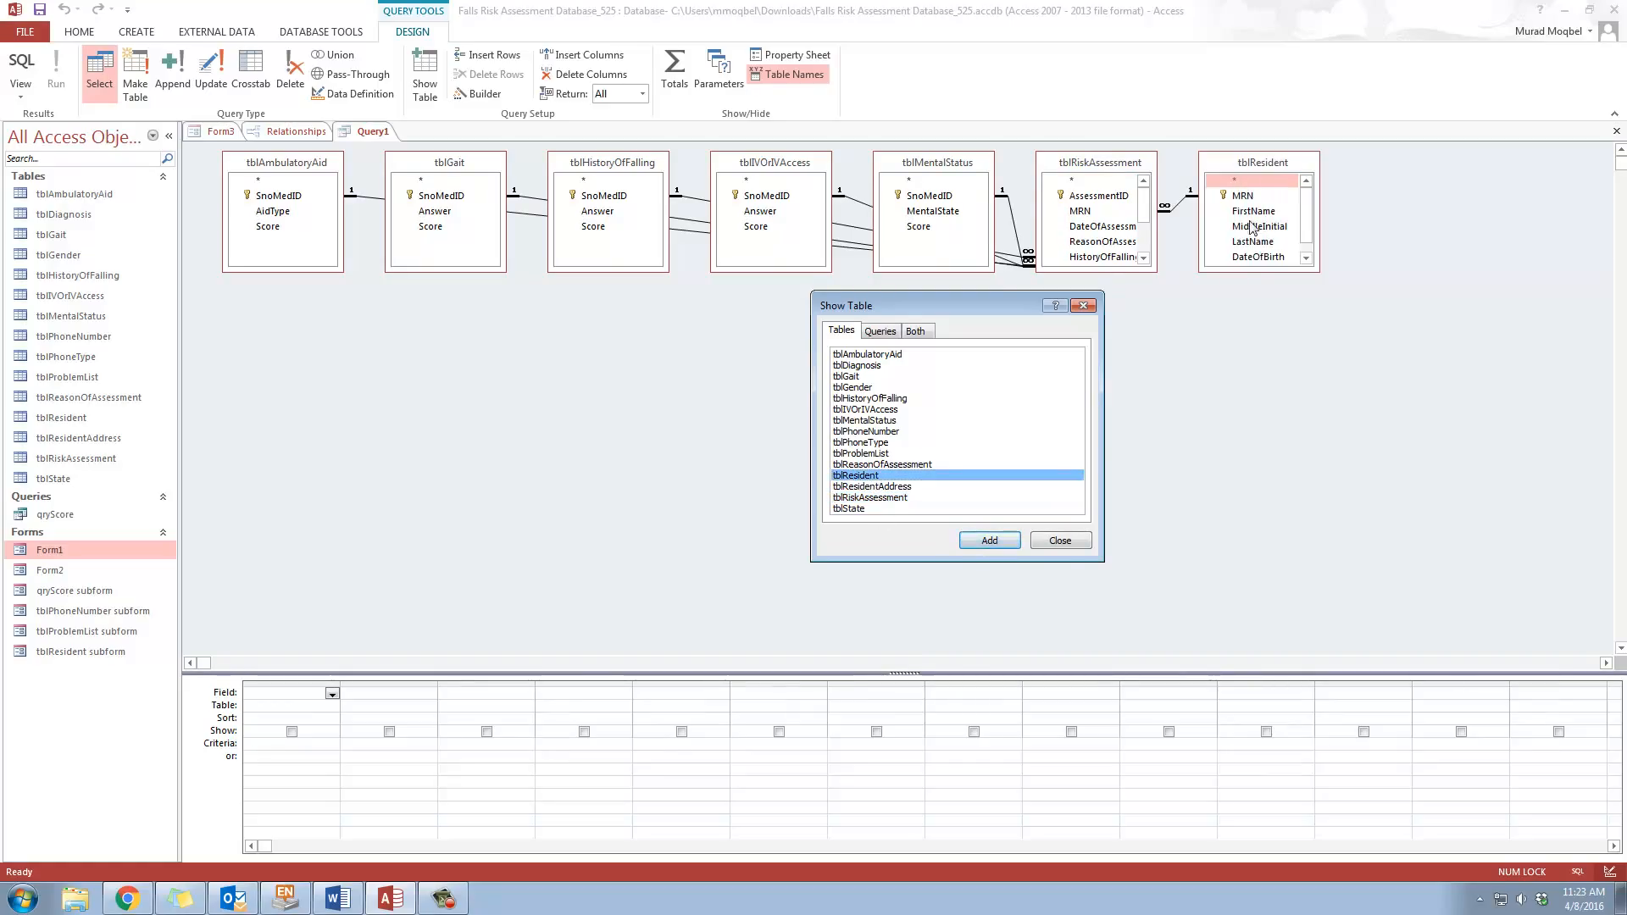
click(1066, 547)
drag(1245, 268, 1246, 298)
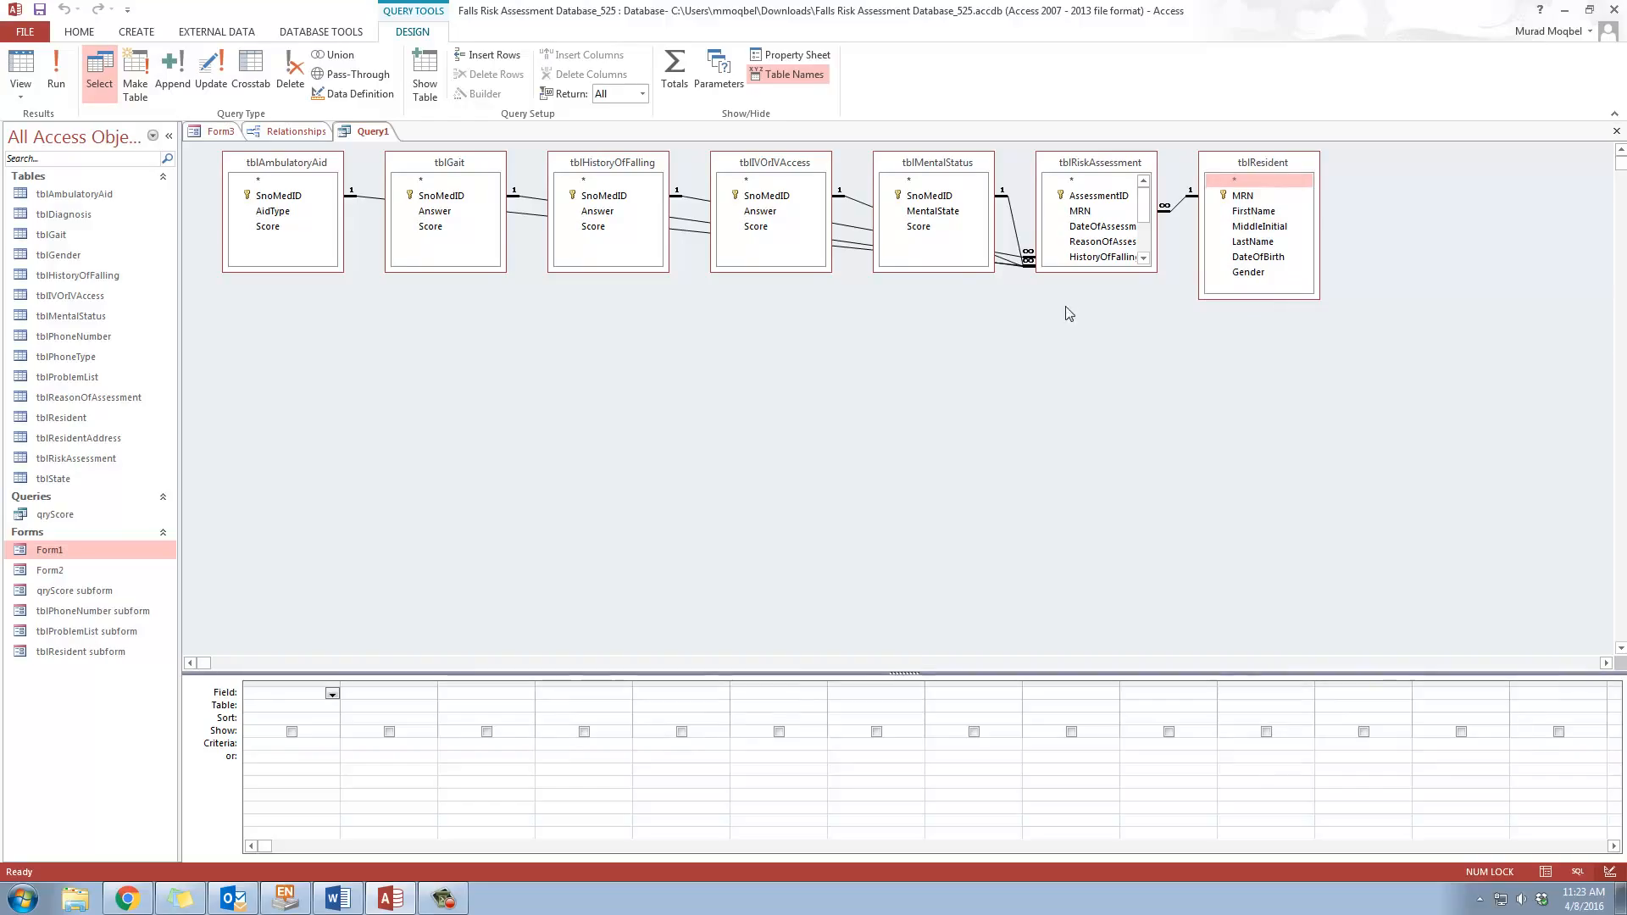
click(674, 378)
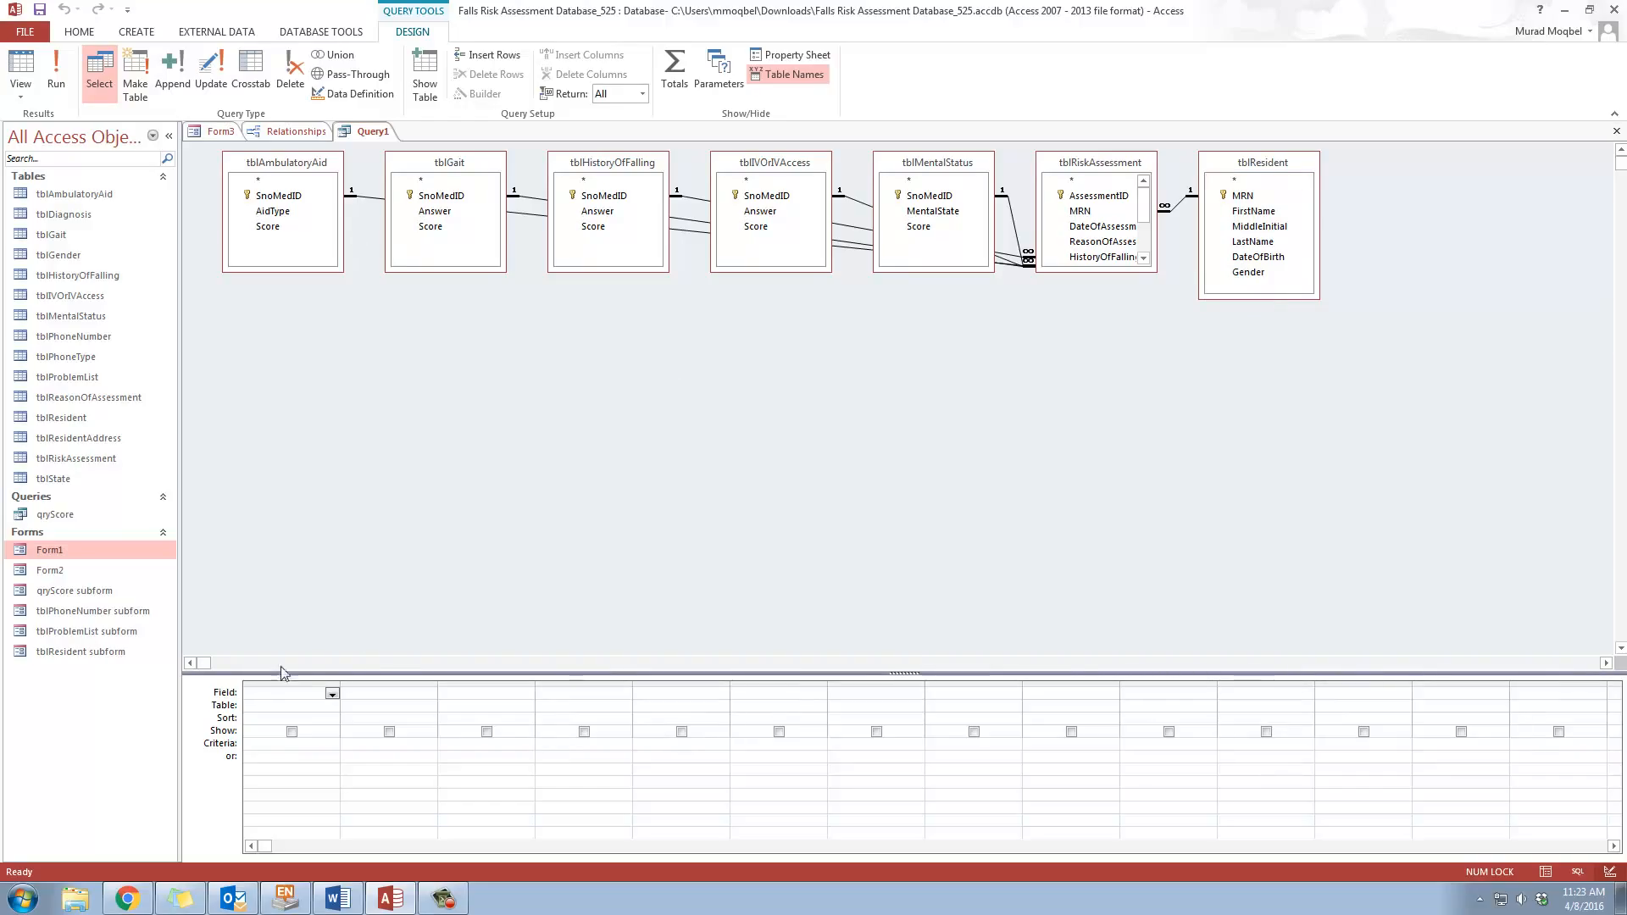
Add AssessmentID from tblRiskAssessment as the first query column, followed by FirstName, MiddleInitial and LastName from tblResident
double_click(1252, 212)
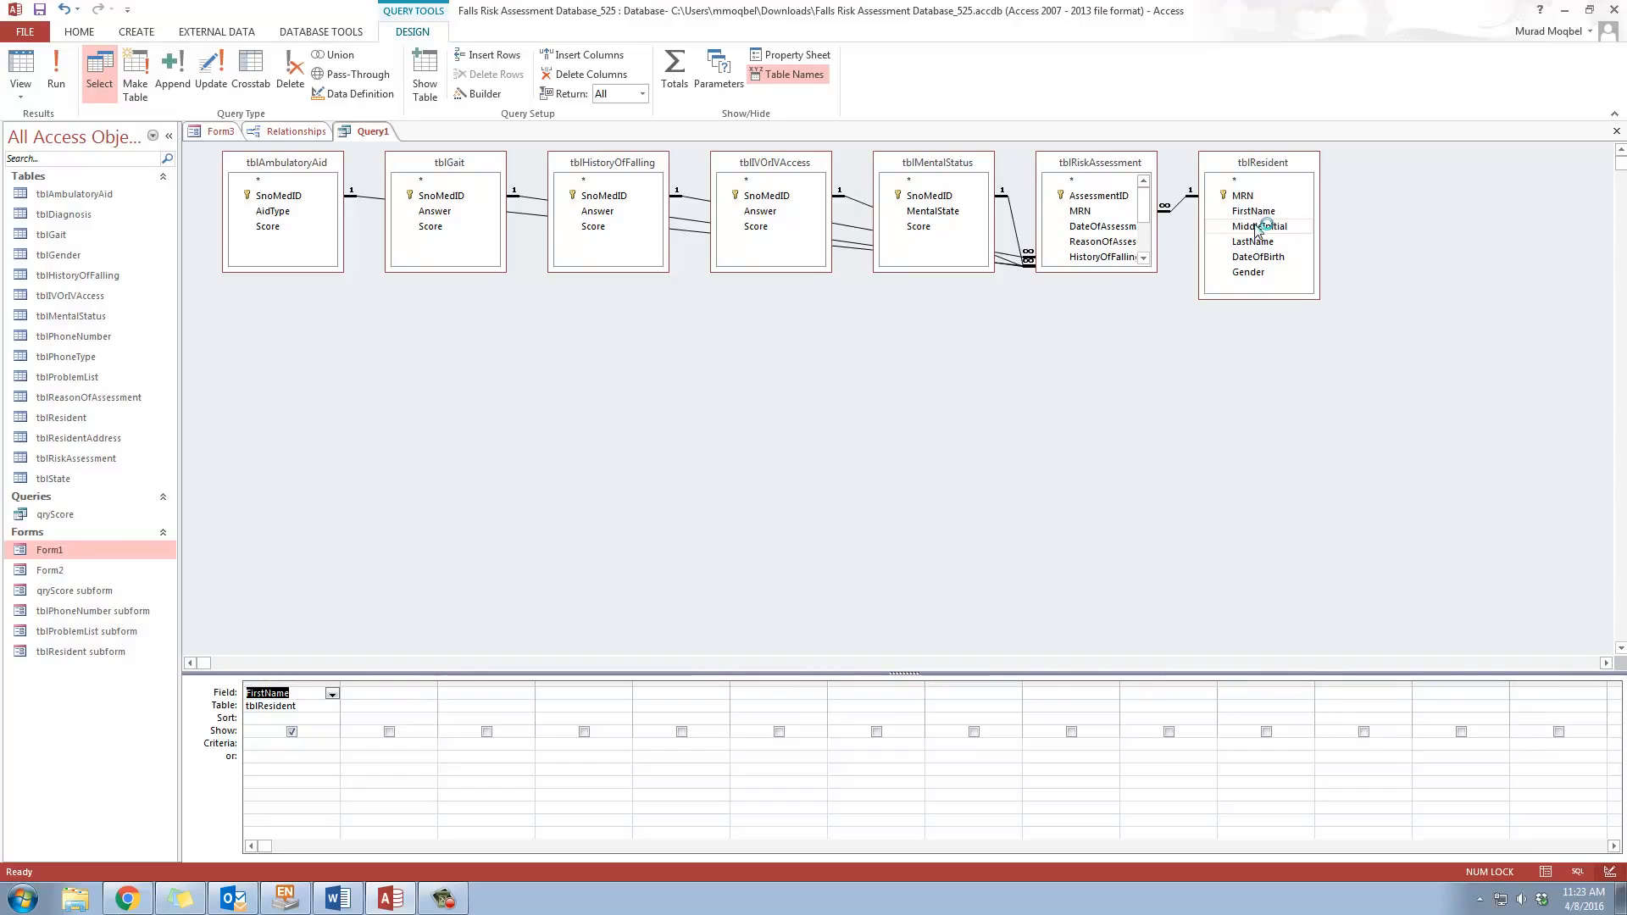
click(64, 10)
double_click(1089, 197)
double_click(1254, 215)
double_click(1258, 227)
double_click(1257, 242)
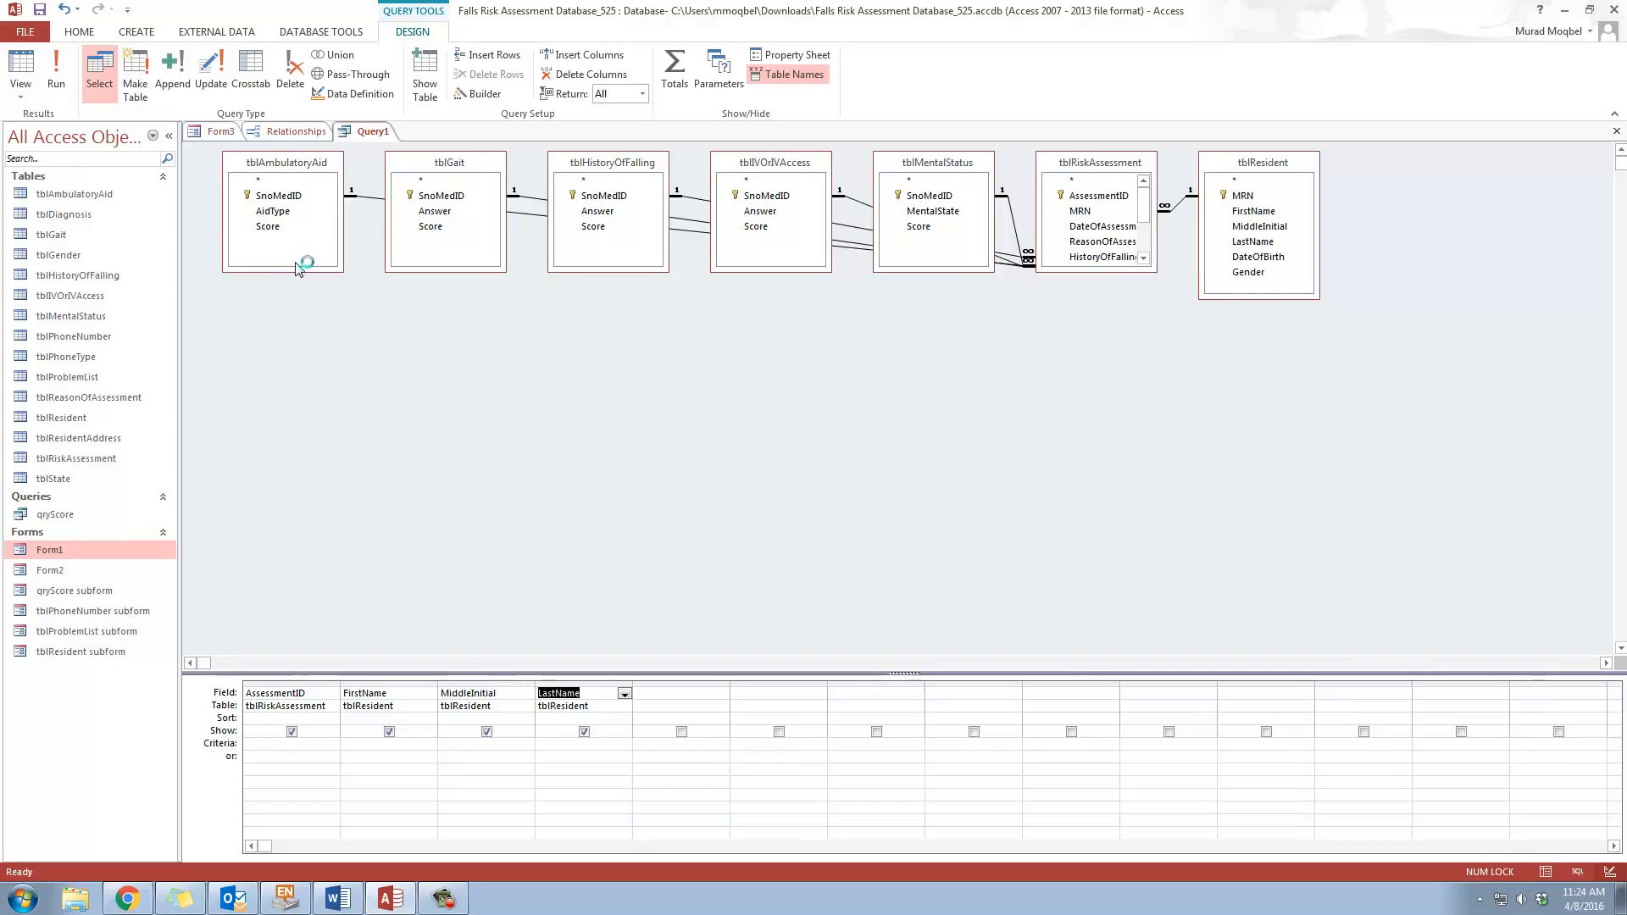
Locate the Score field in the ambulatory aid, gait, history of falling, IV access and mental status tables
click(269, 229)
click(428, 230)
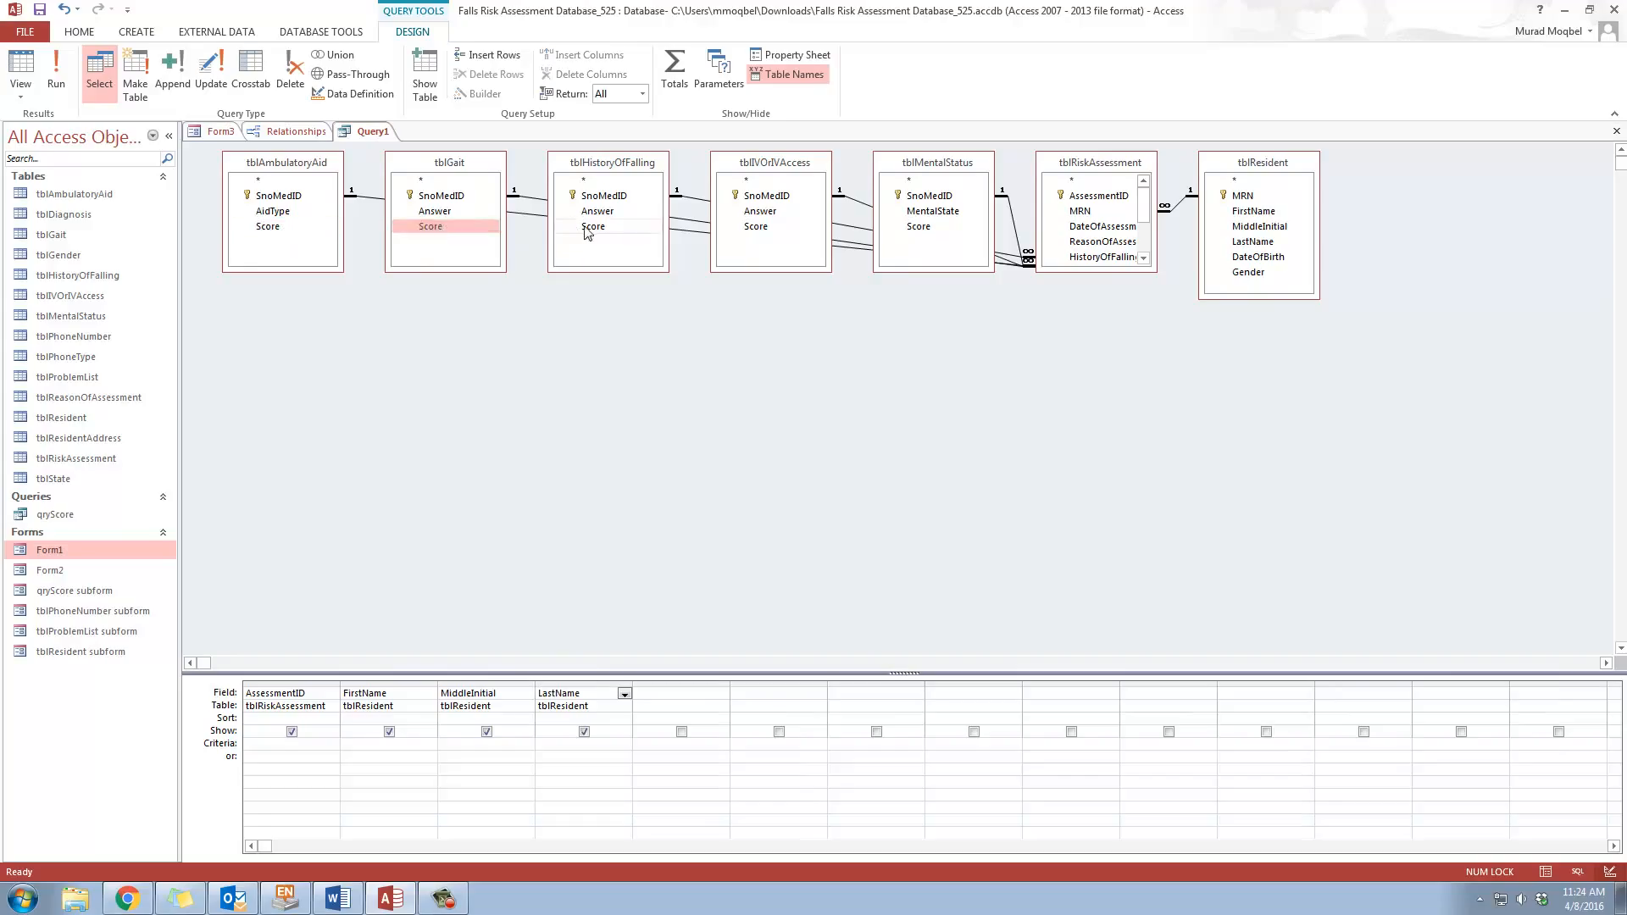
click(594, 229)
click(758, 227)
click(923, 227)
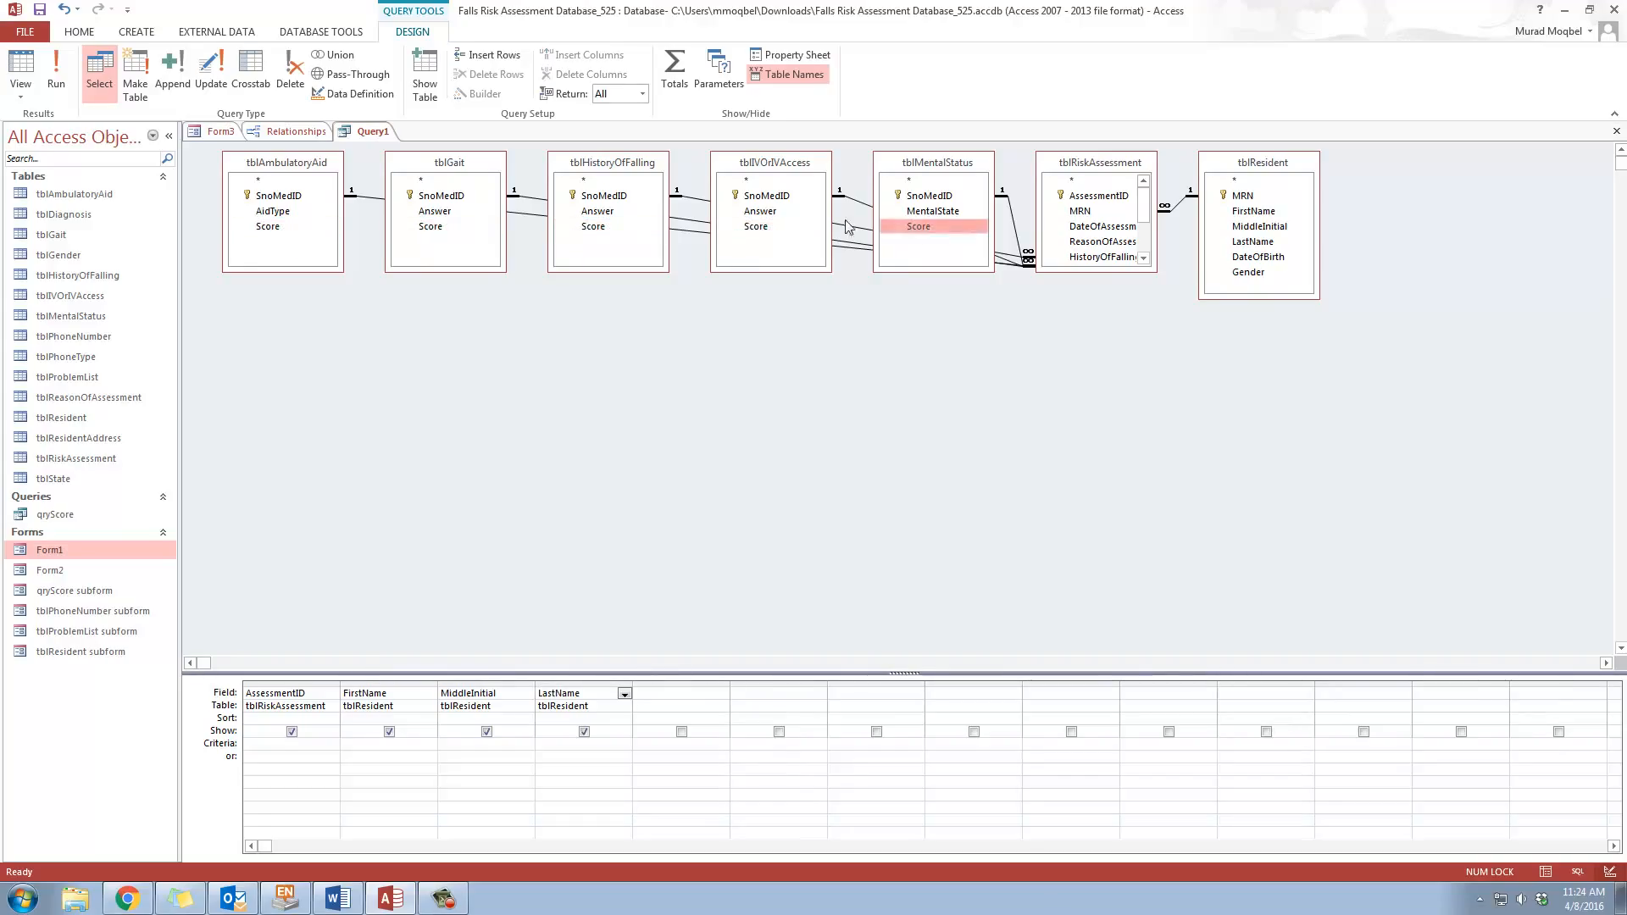
click(267, 228)
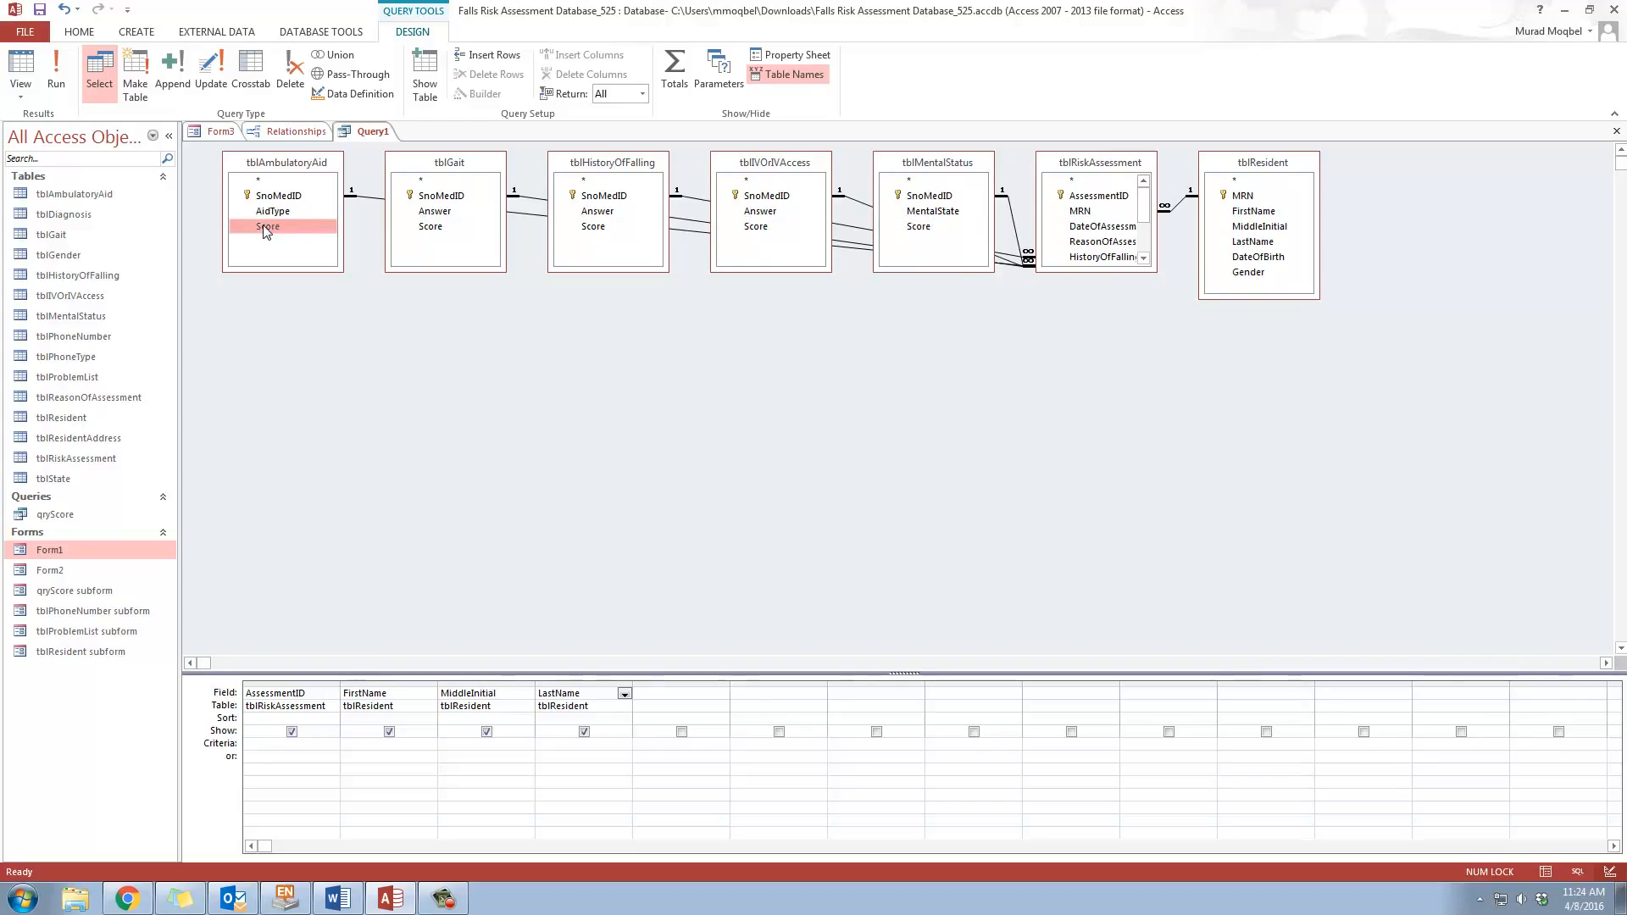
Add the Score field from tblAmbulatoryAid, tblGait, tblHistoryOfFalling, tblIVOrIVAccess and tblMentalStatus as query columns, and run the query
double_click(266, 227)
double_click(433, 227)
double_click(593, 227)
double_click(761, 229)
double_click(923, 228)
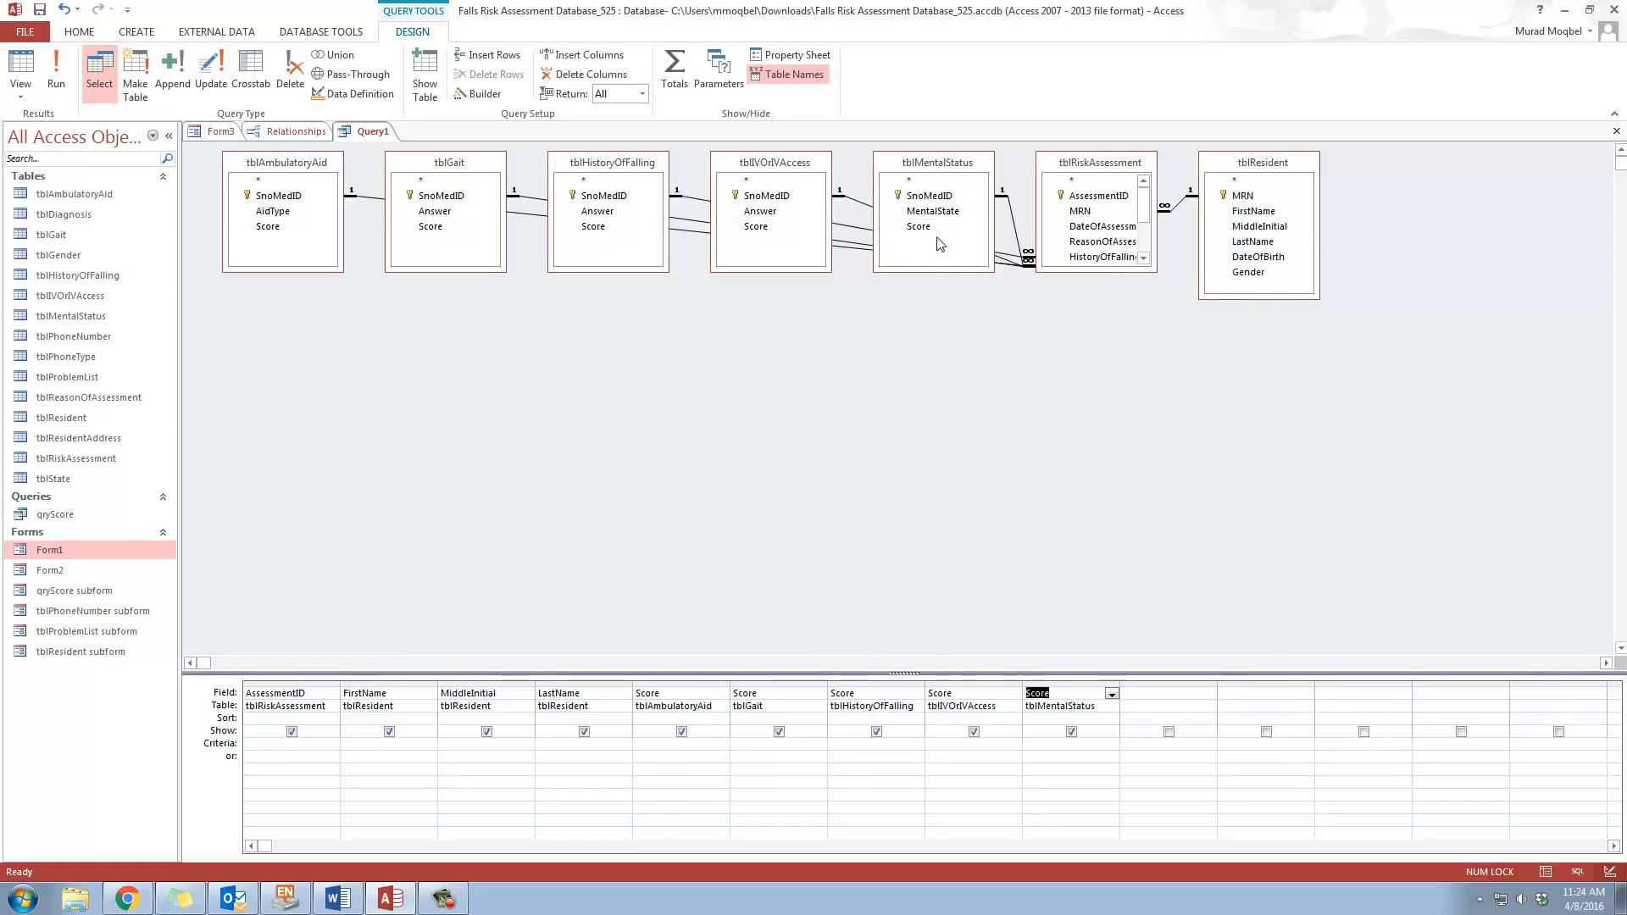
click(56, 64)
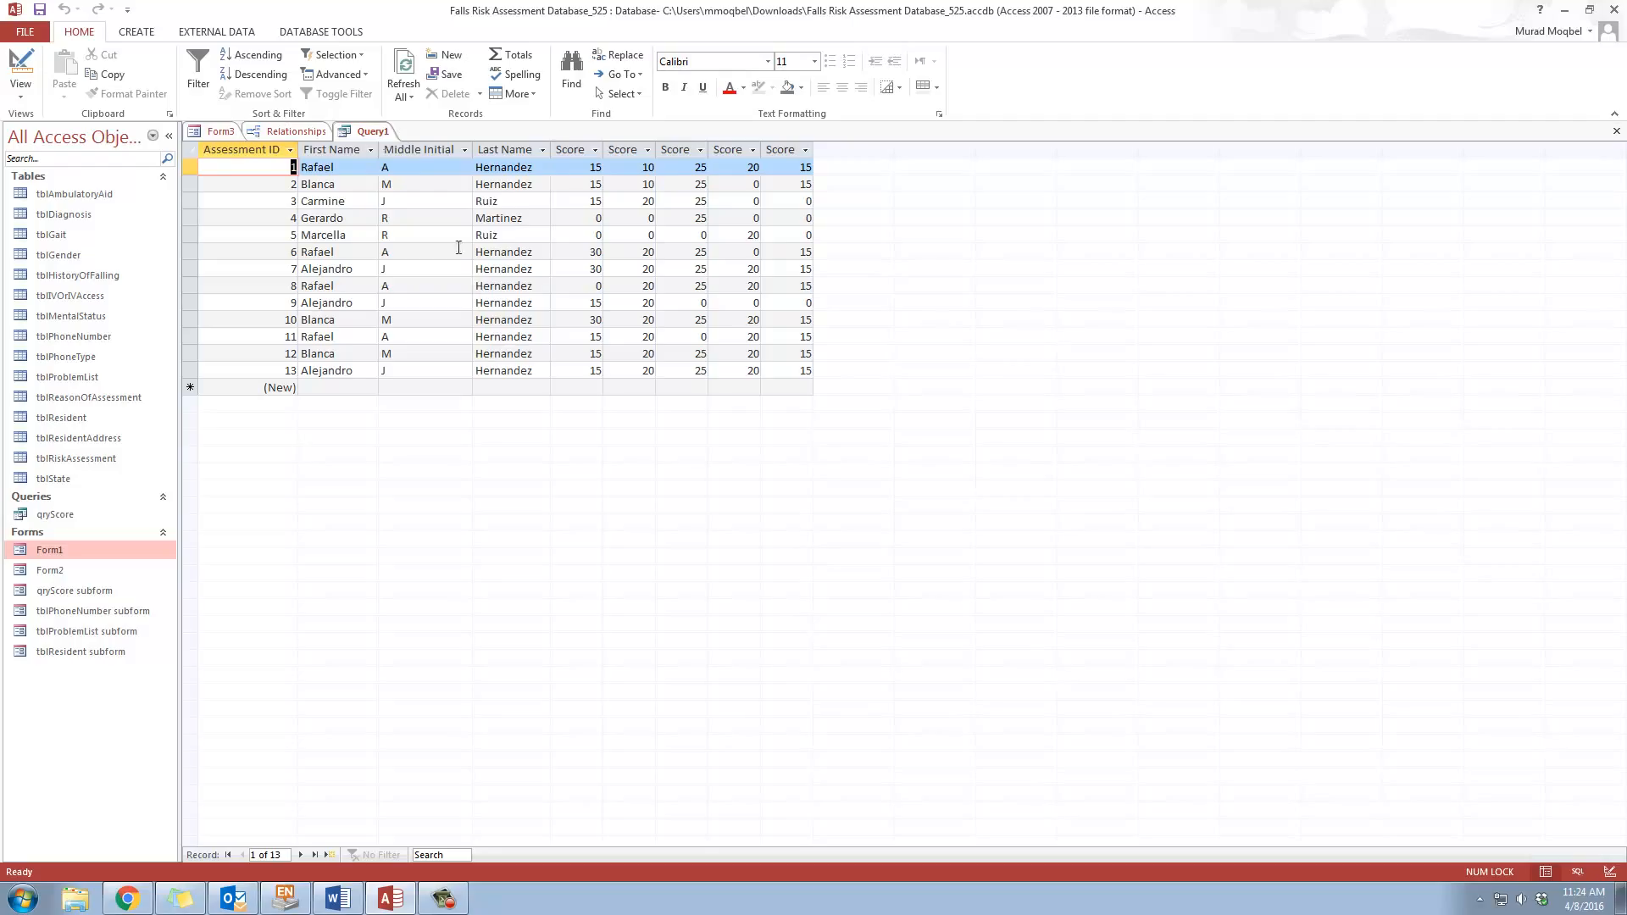
Return to the query's design and save it as qryScore, replacing the existing query of that name
click(379, 133)
click(20, 85)
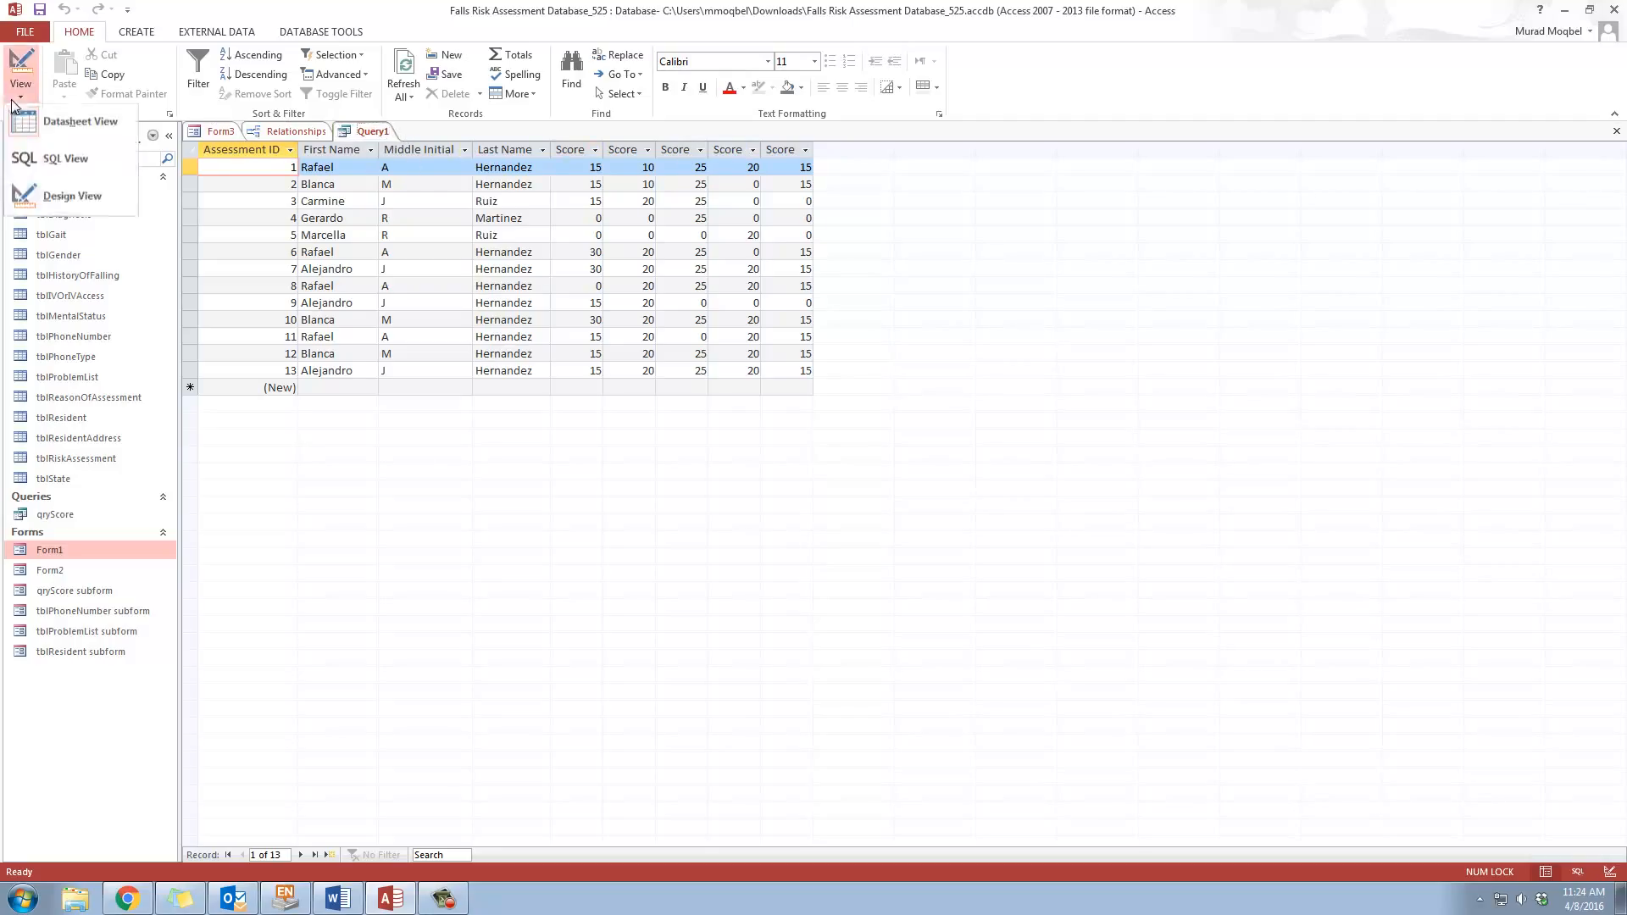
click(55, 200)
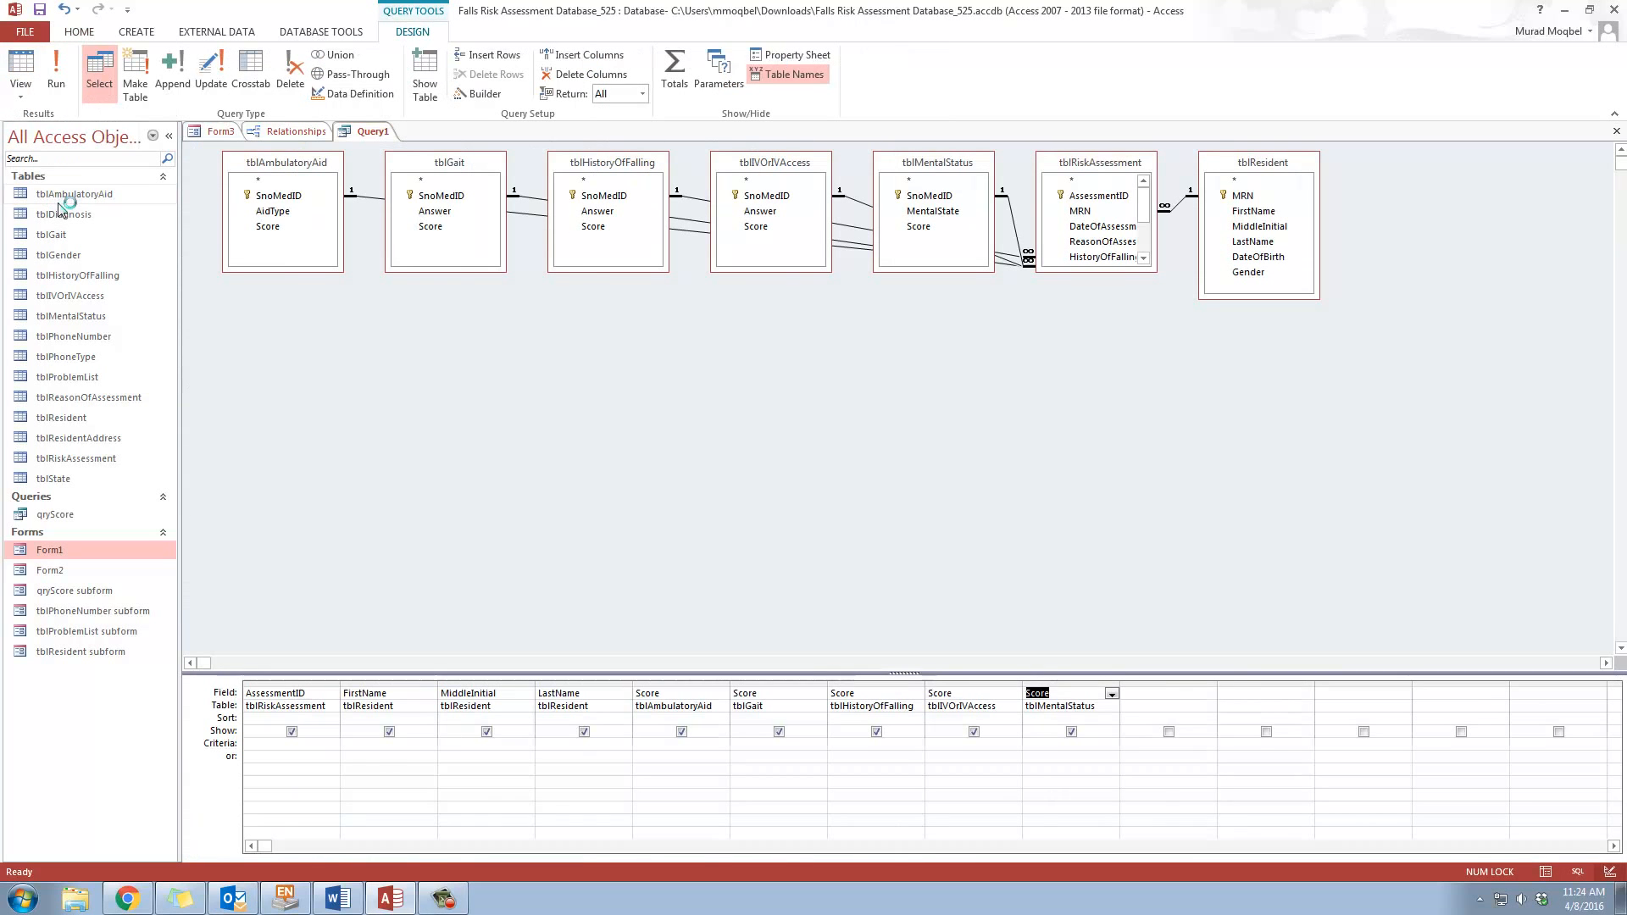
right_click(1157, 696)
right_click(371, 133)
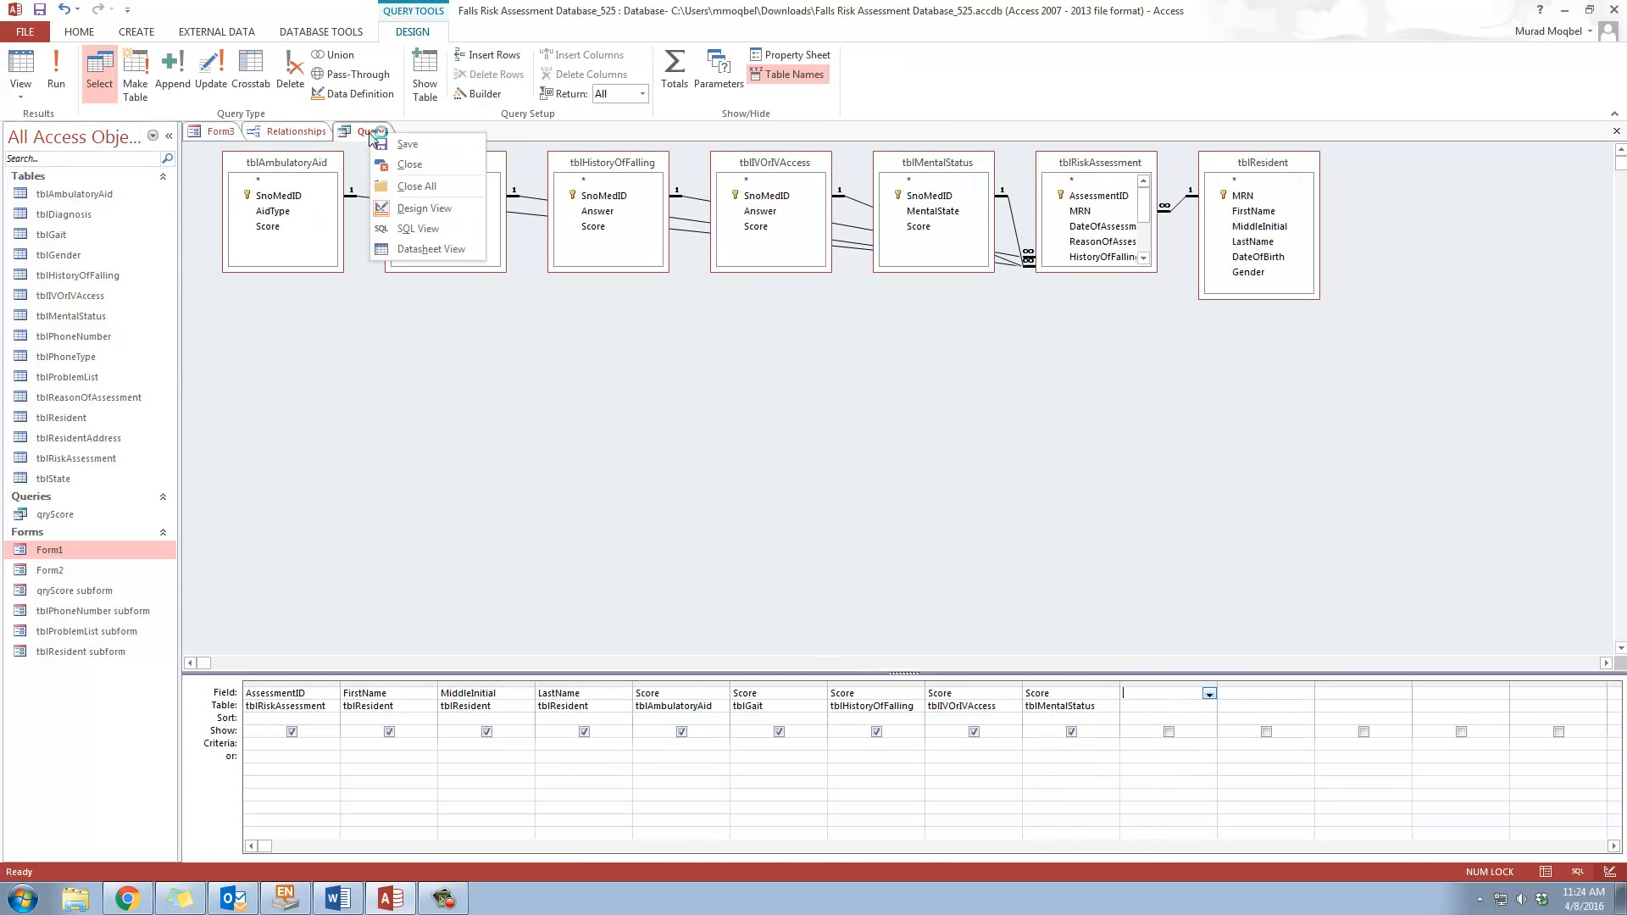
click(358, 138)
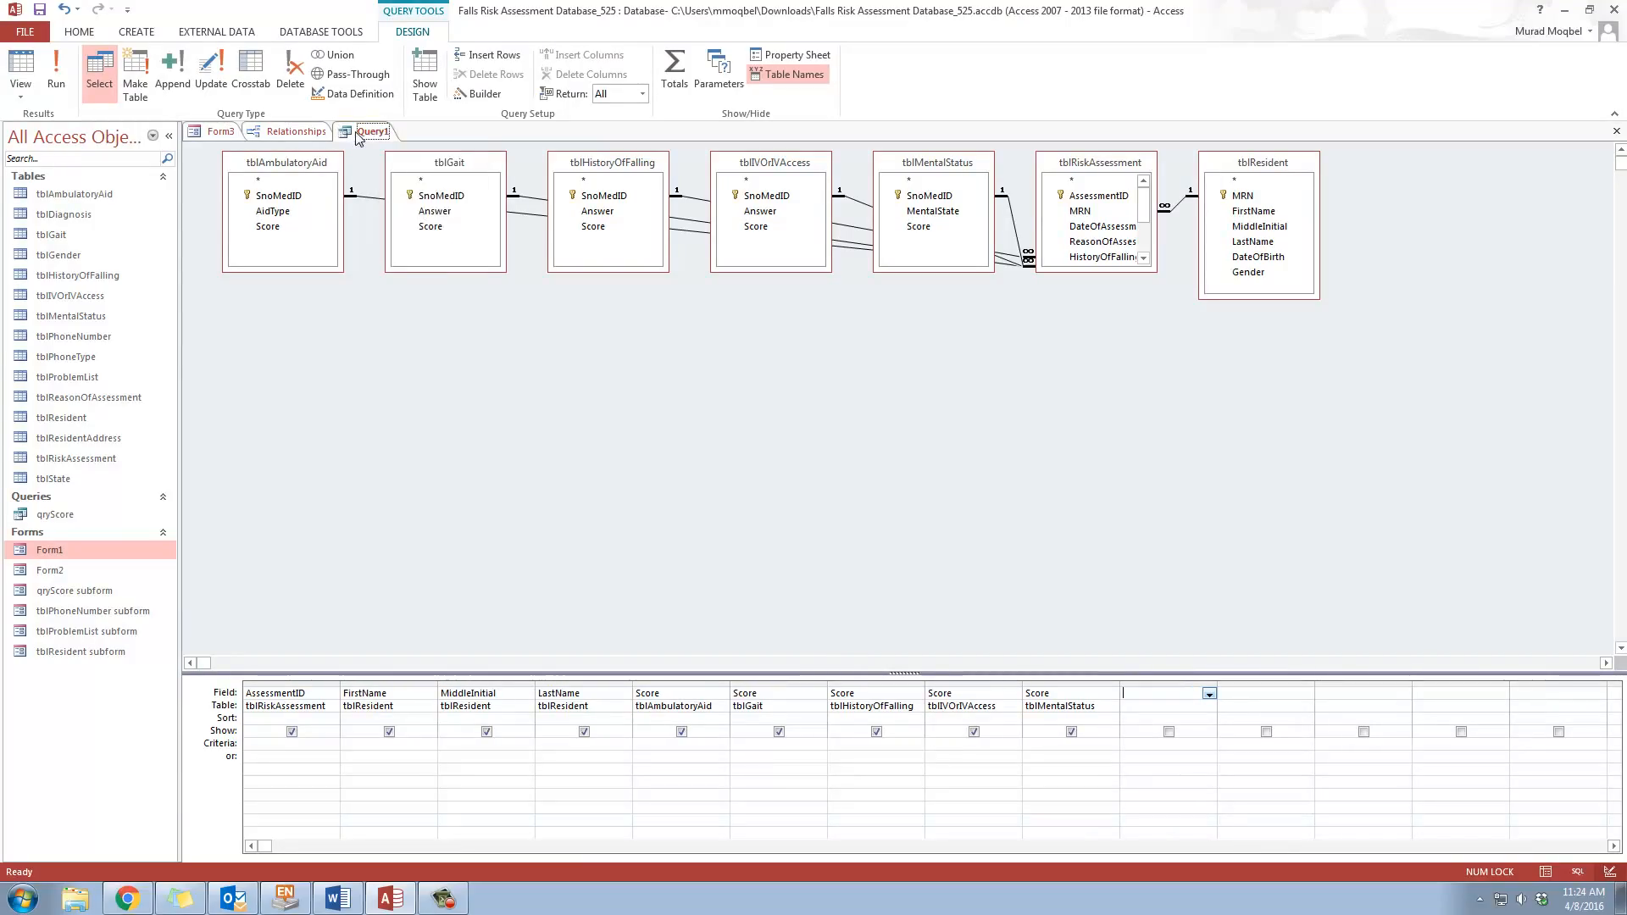
right_click(373, 136)
click(406, 144)
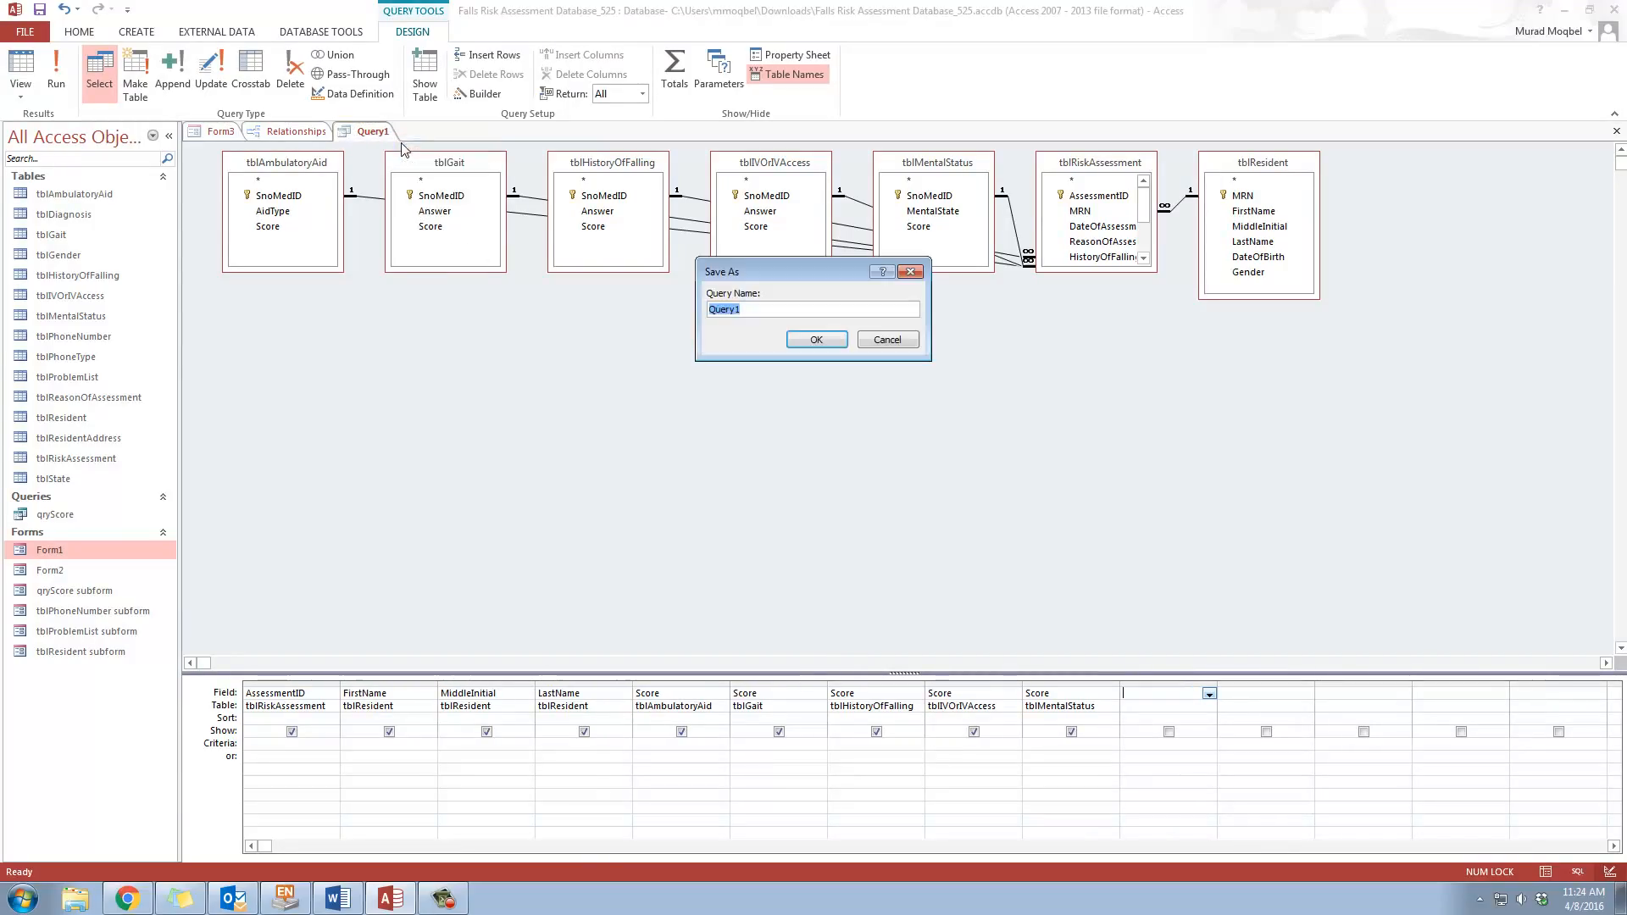
text(qryScore)
click(826, 342)
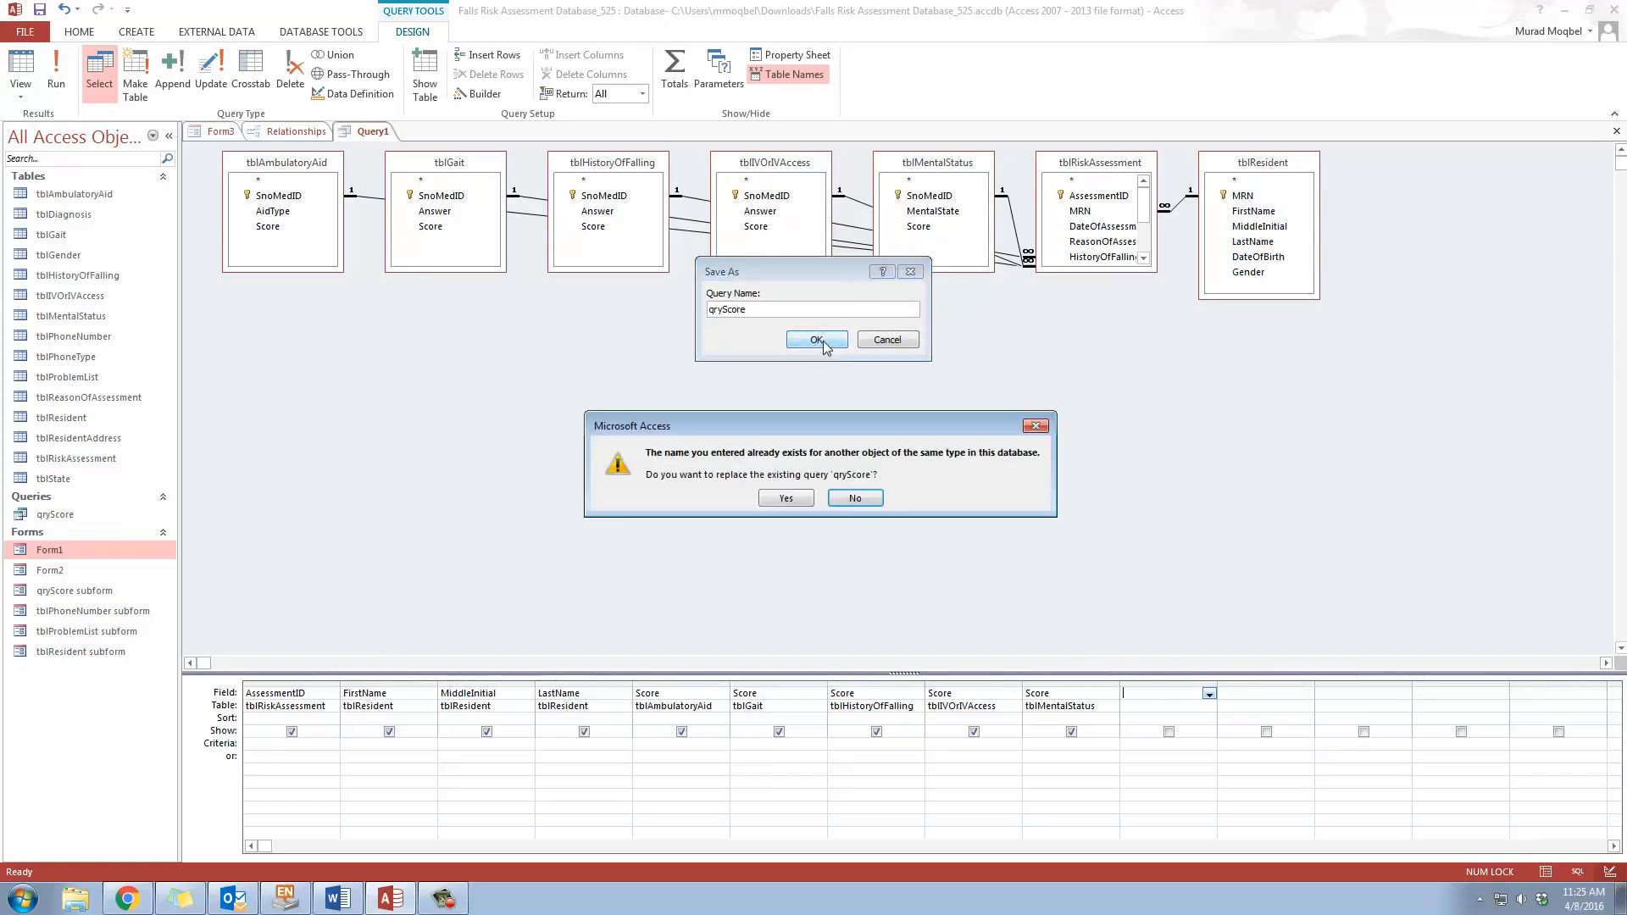
click(785, 499)
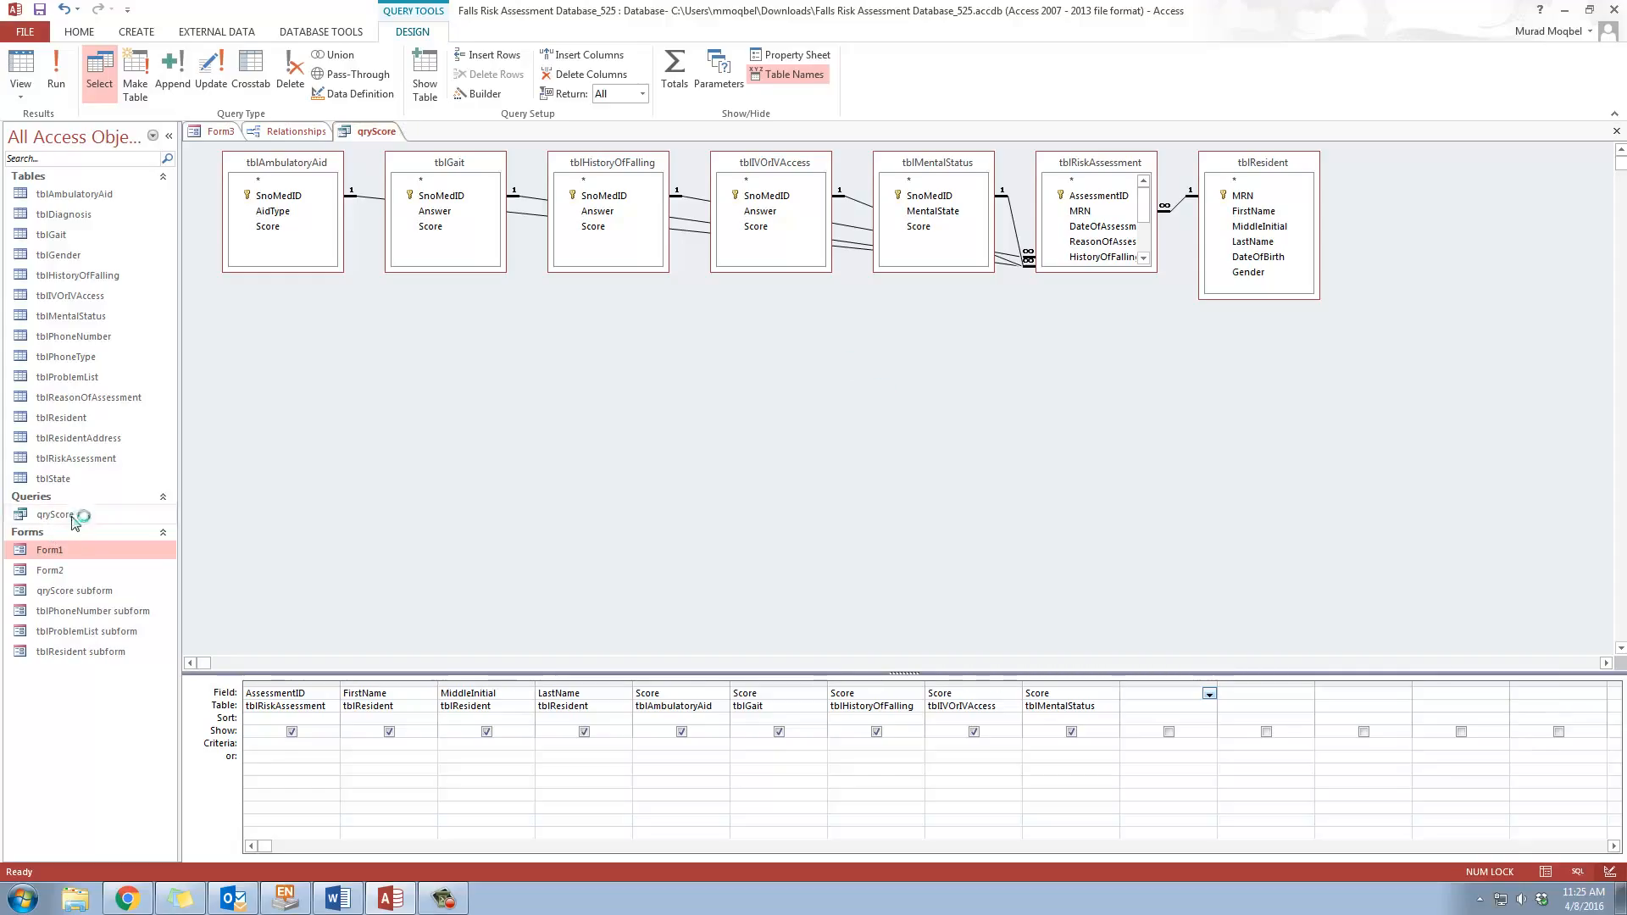
Start an expression in the first empty query column that adds the tblAmbulatoryAid and tblGait scores
right_click(1147, 696)
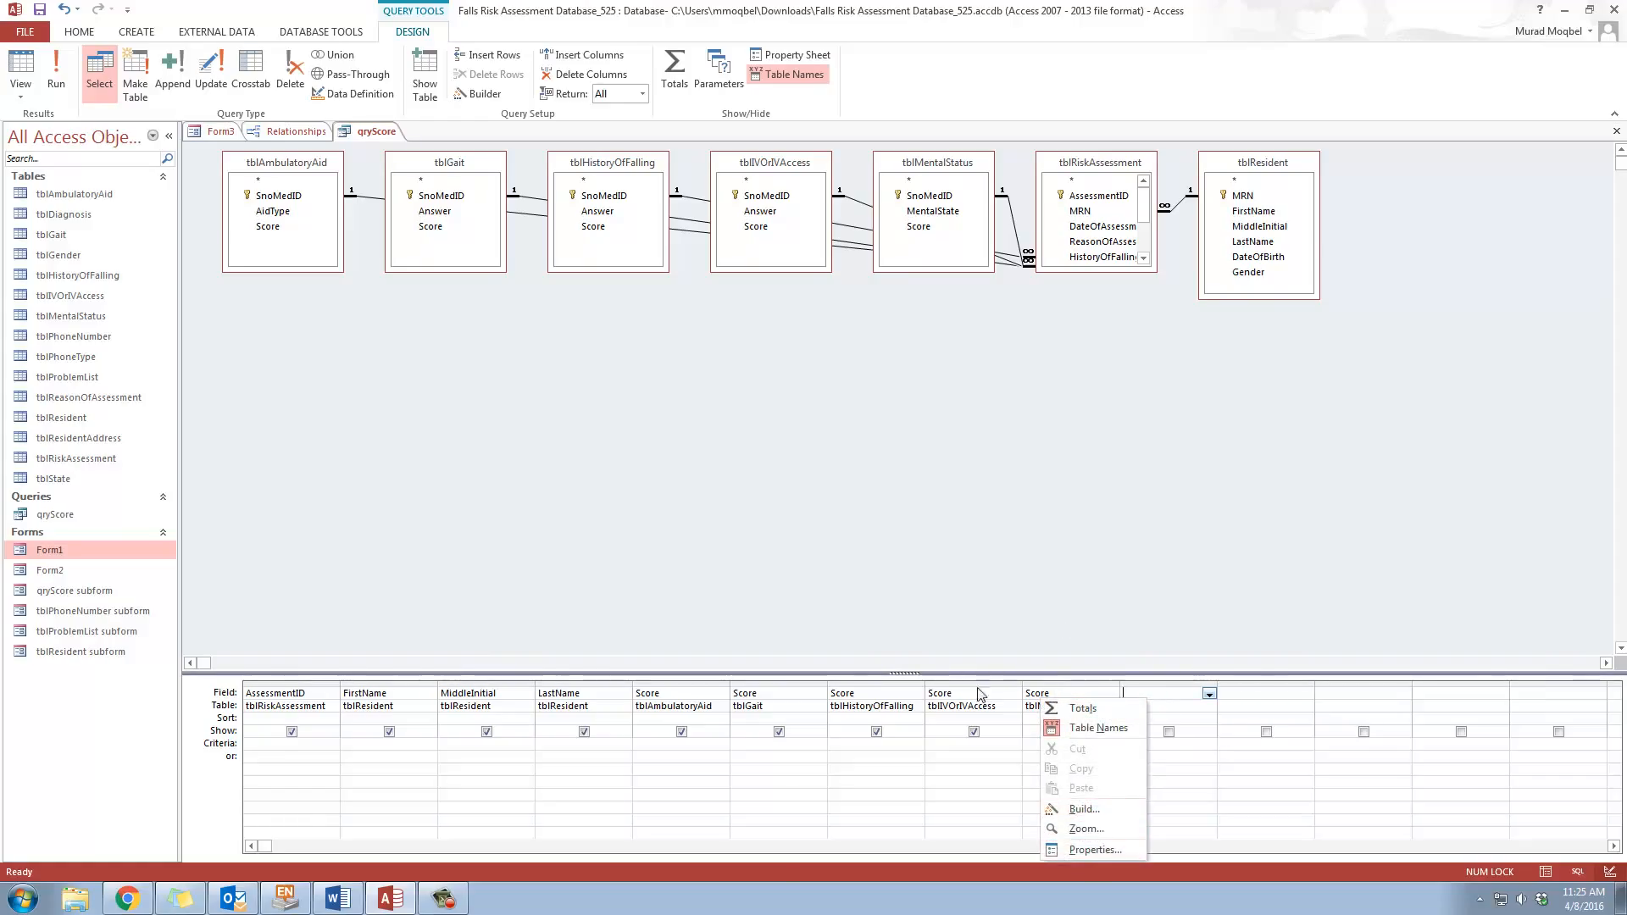
click(1091, 816)
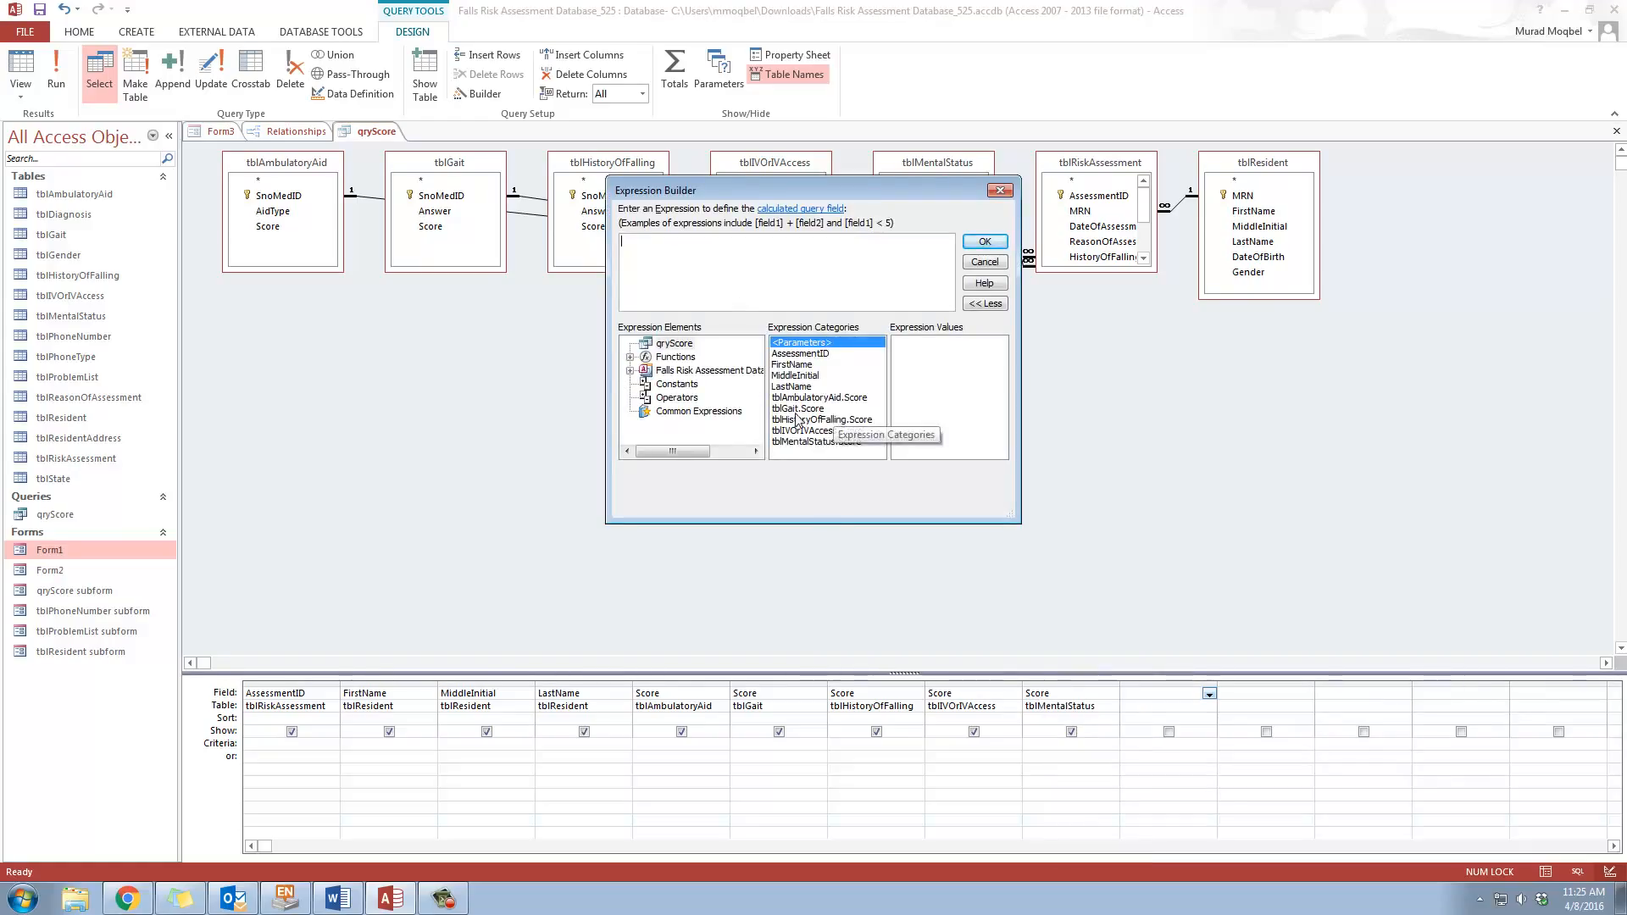
click(829, 397)
click(845, 419)
click(850, 431)
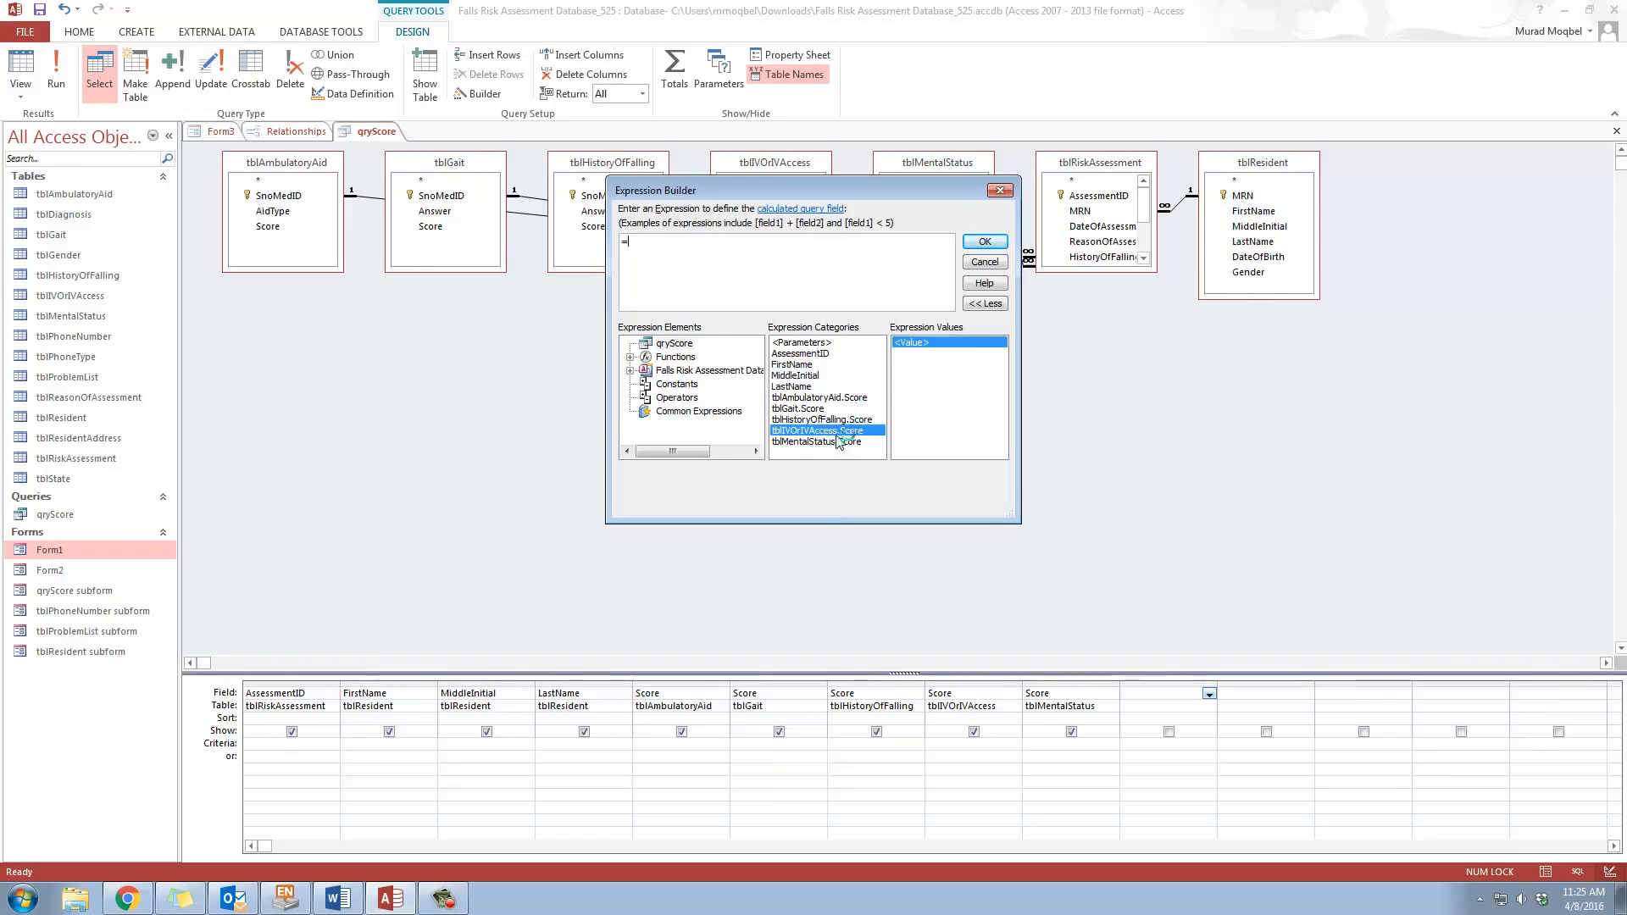
double_click(863, 399)
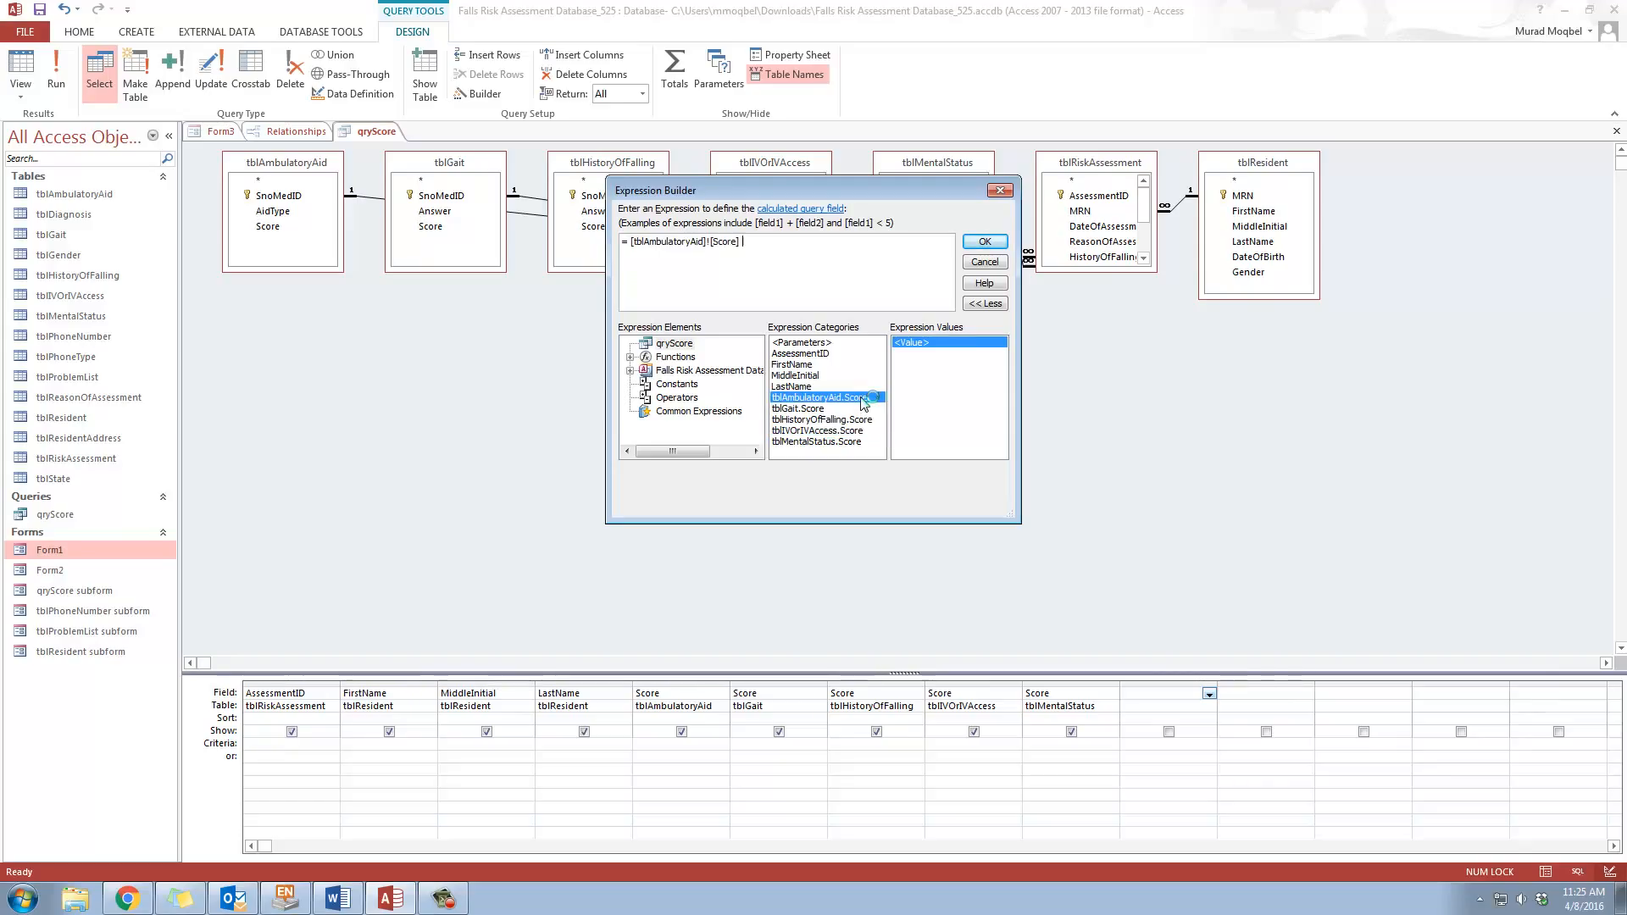
text(+)
click(820, 410)
double_click(821, 409)
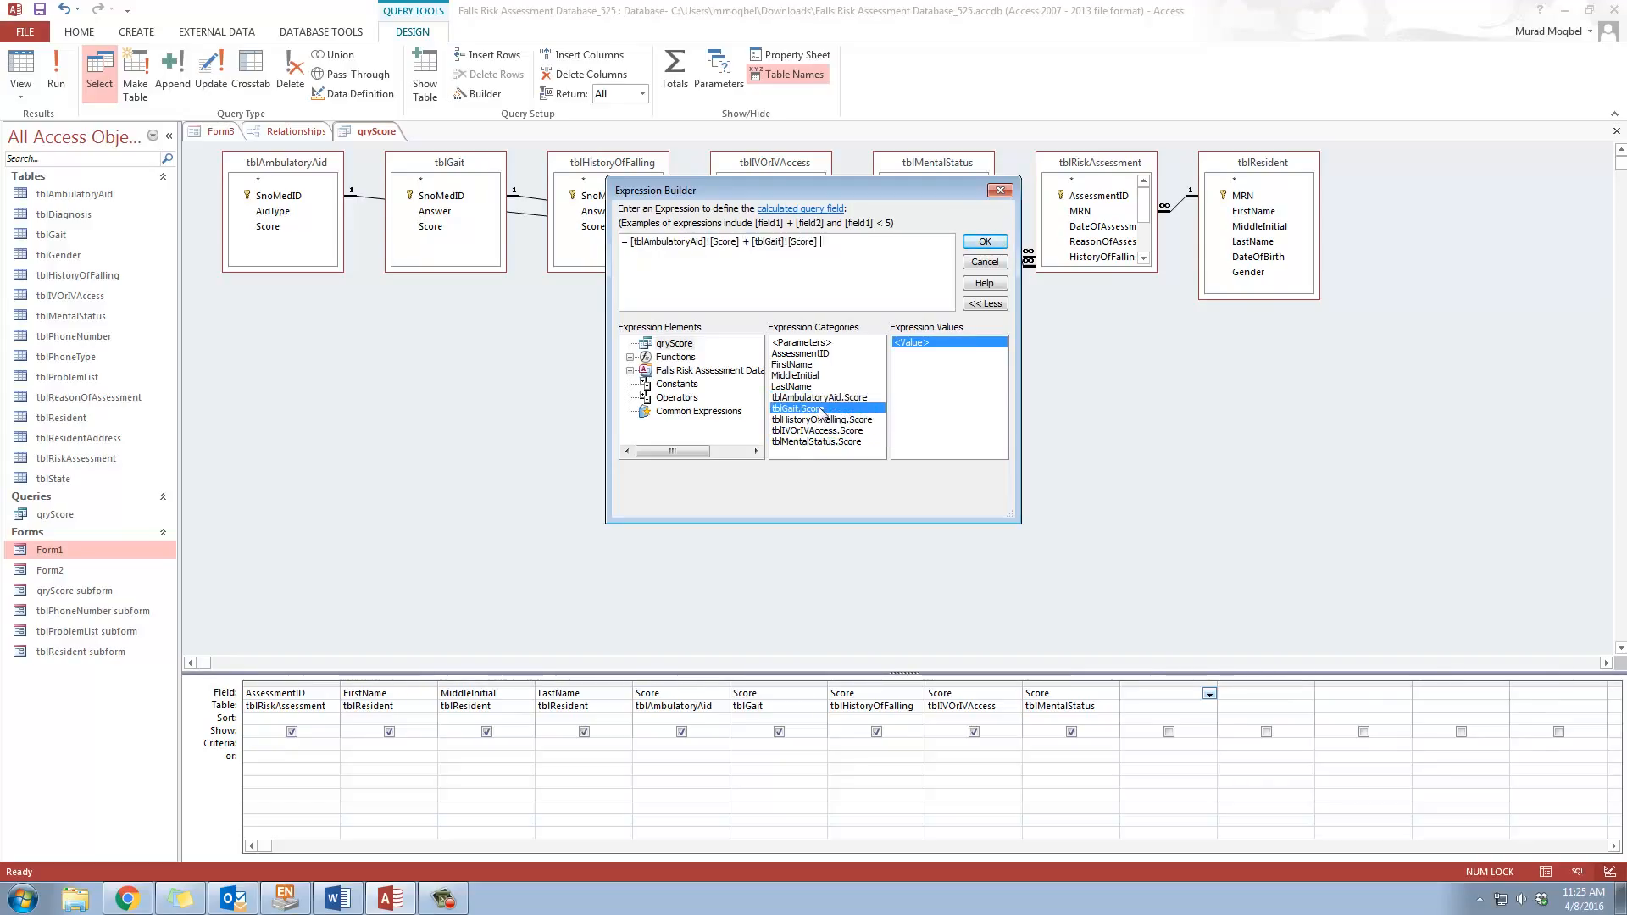
Add the tblHistoryOfFalling, tblIVOrIVAccess and tblMentalStatus scores to the sum expression, accept it, and run the query
text(+)
double_click(822, 419)
text(+)
double_click(826, 431)
text(+)
double_click(831, 442)
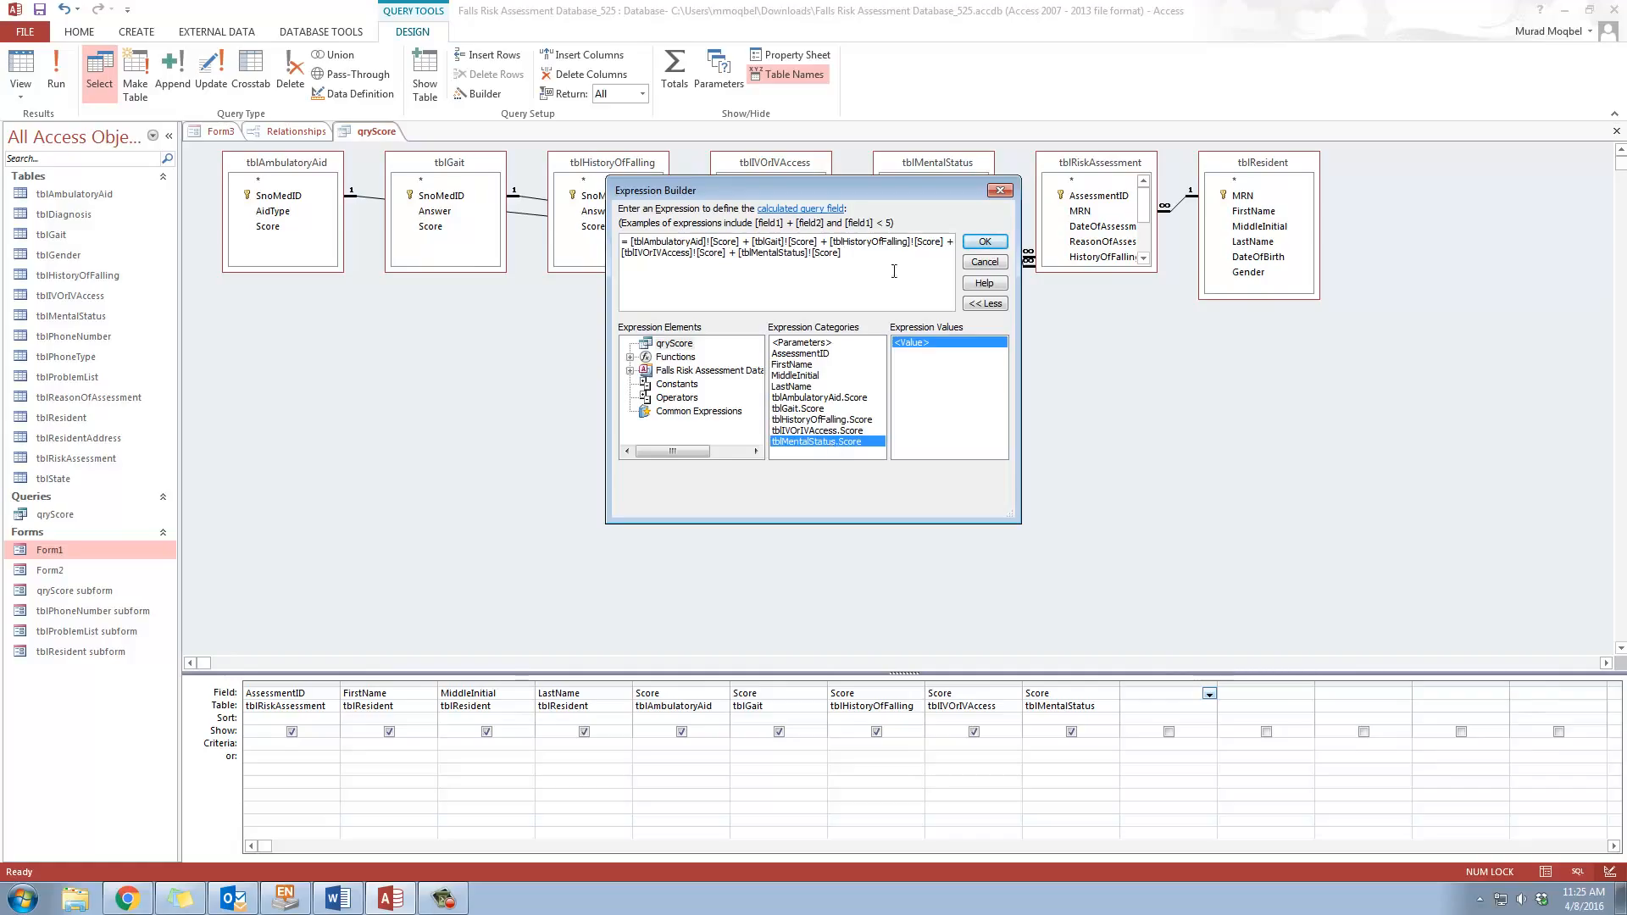
click(983, 243)
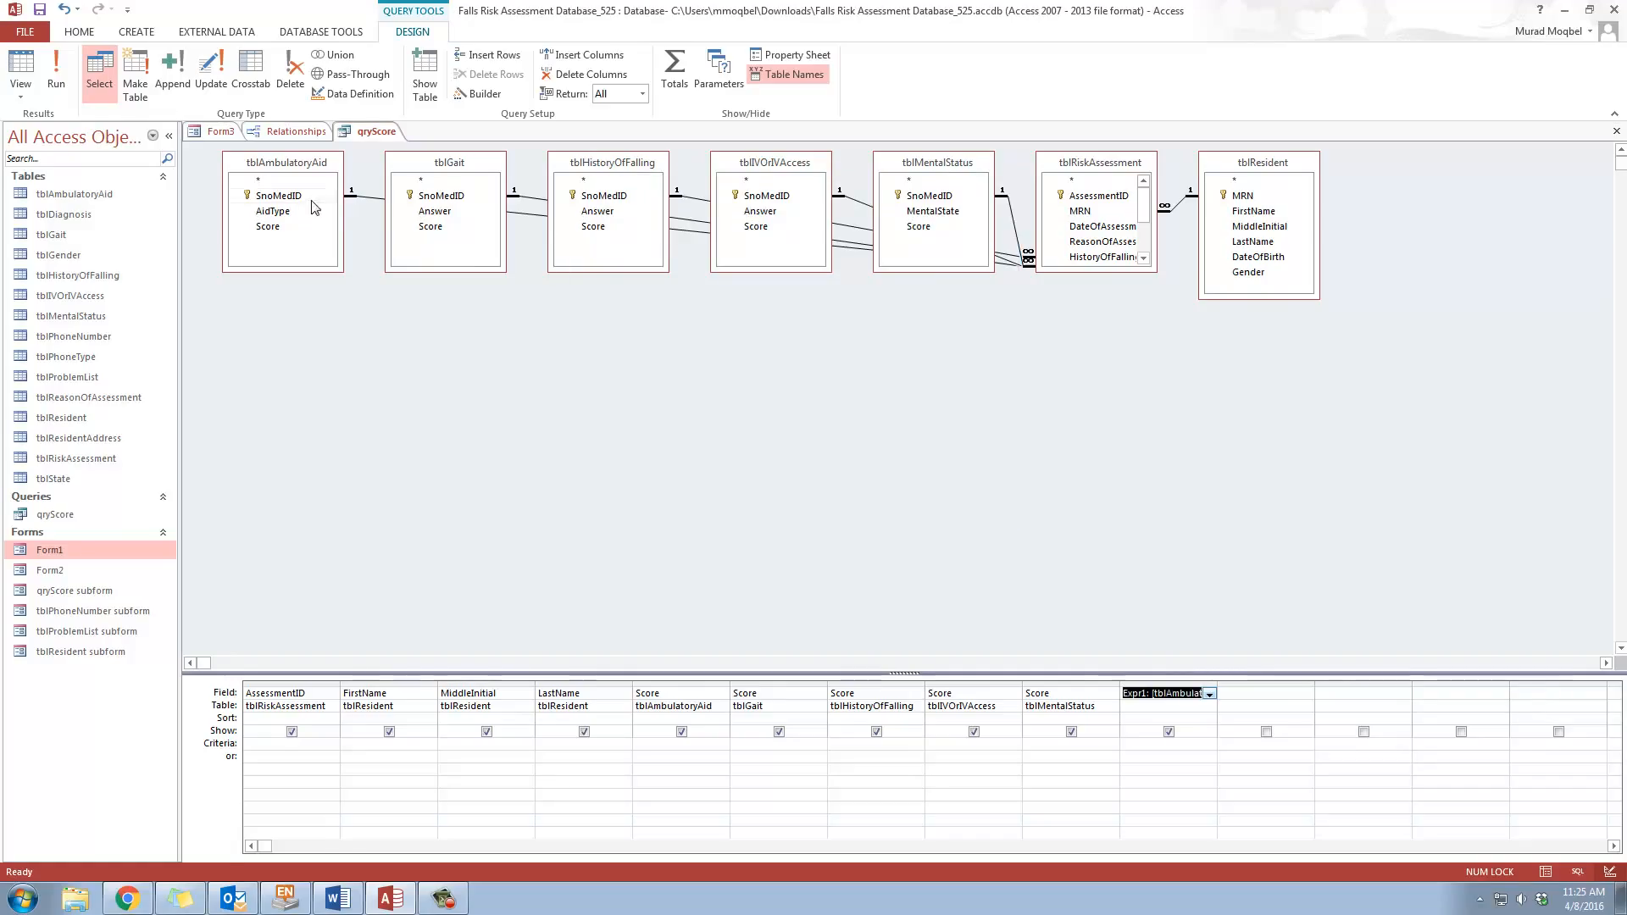
click(44, 66)
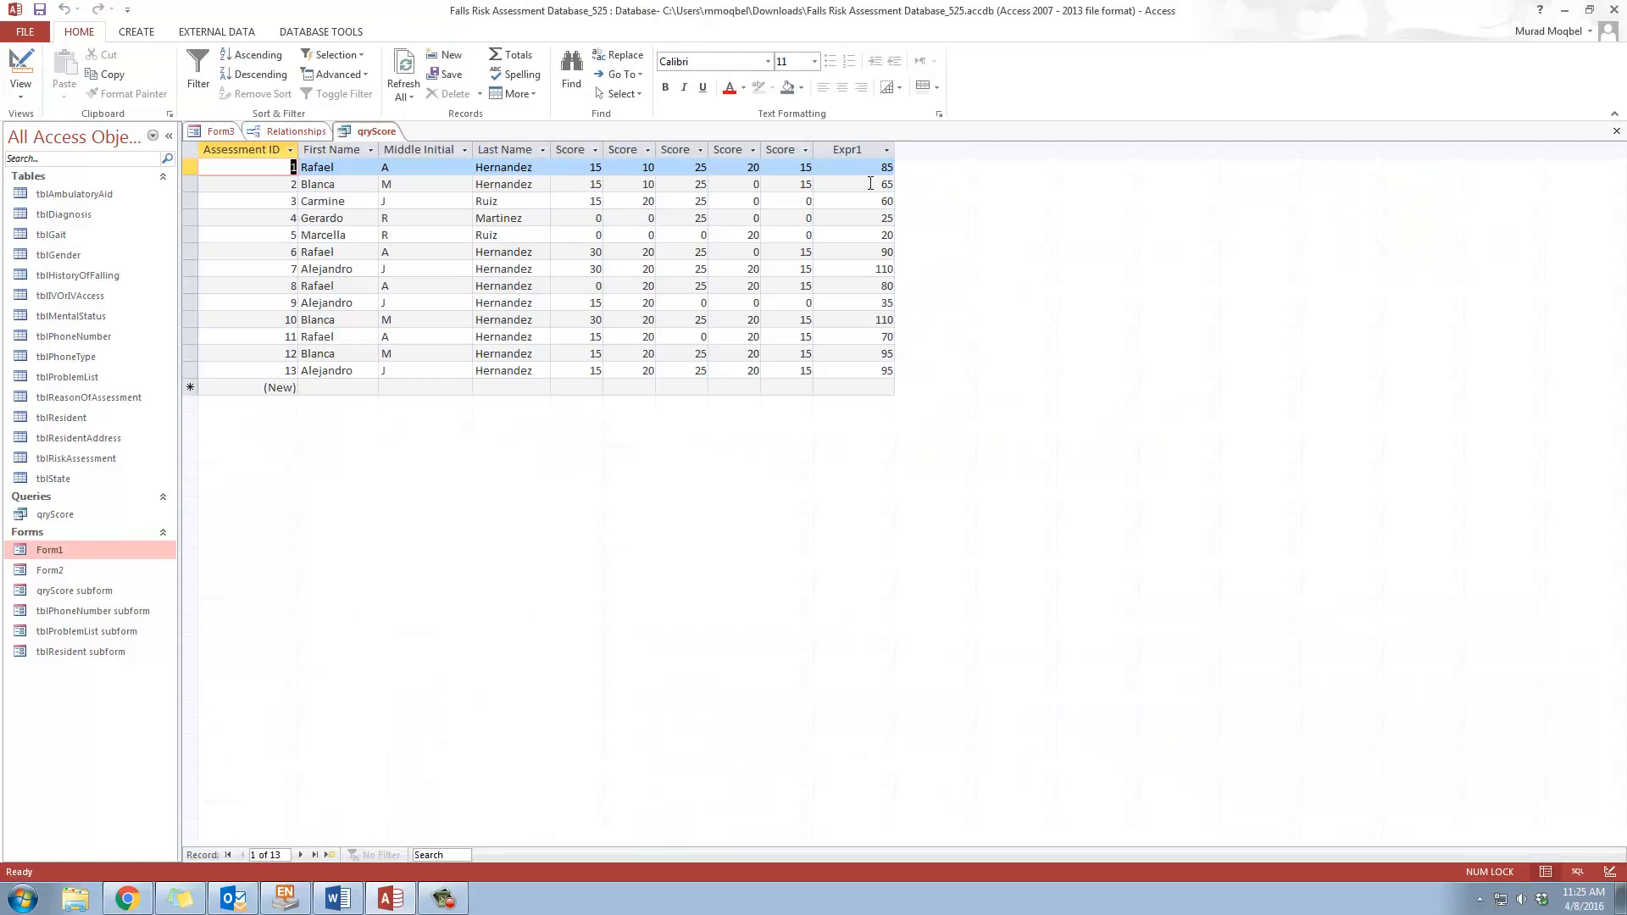
Return to the query's design and rename the calculated sum column Total
click(21, 91)
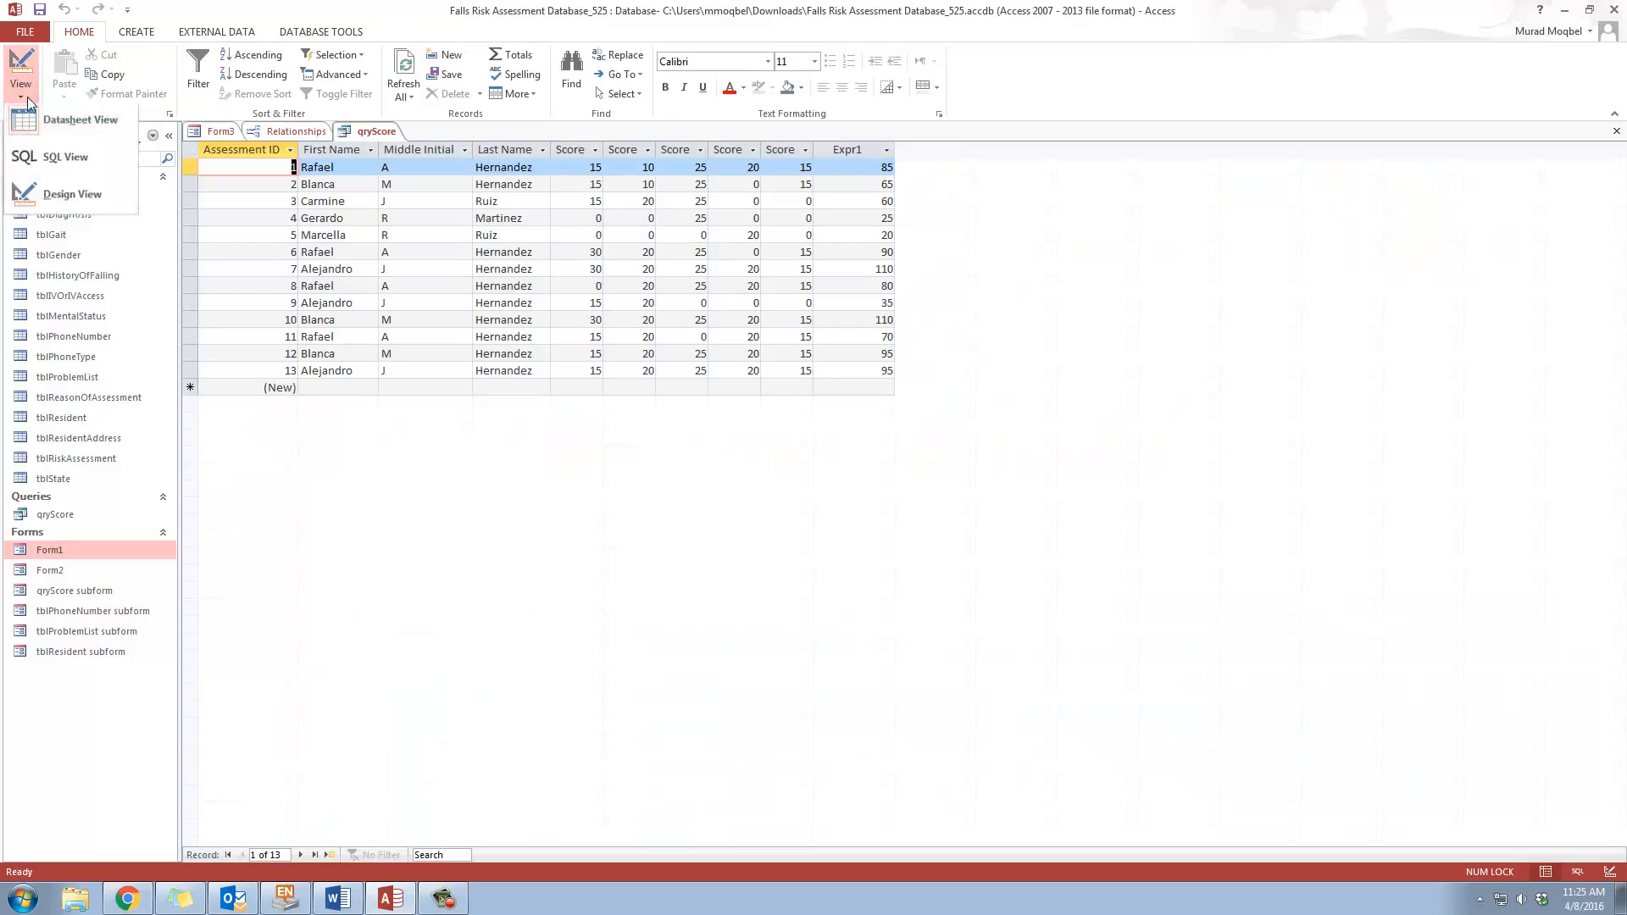
click(68, 199)
click(1146, 694)
right_click(1147, 695)
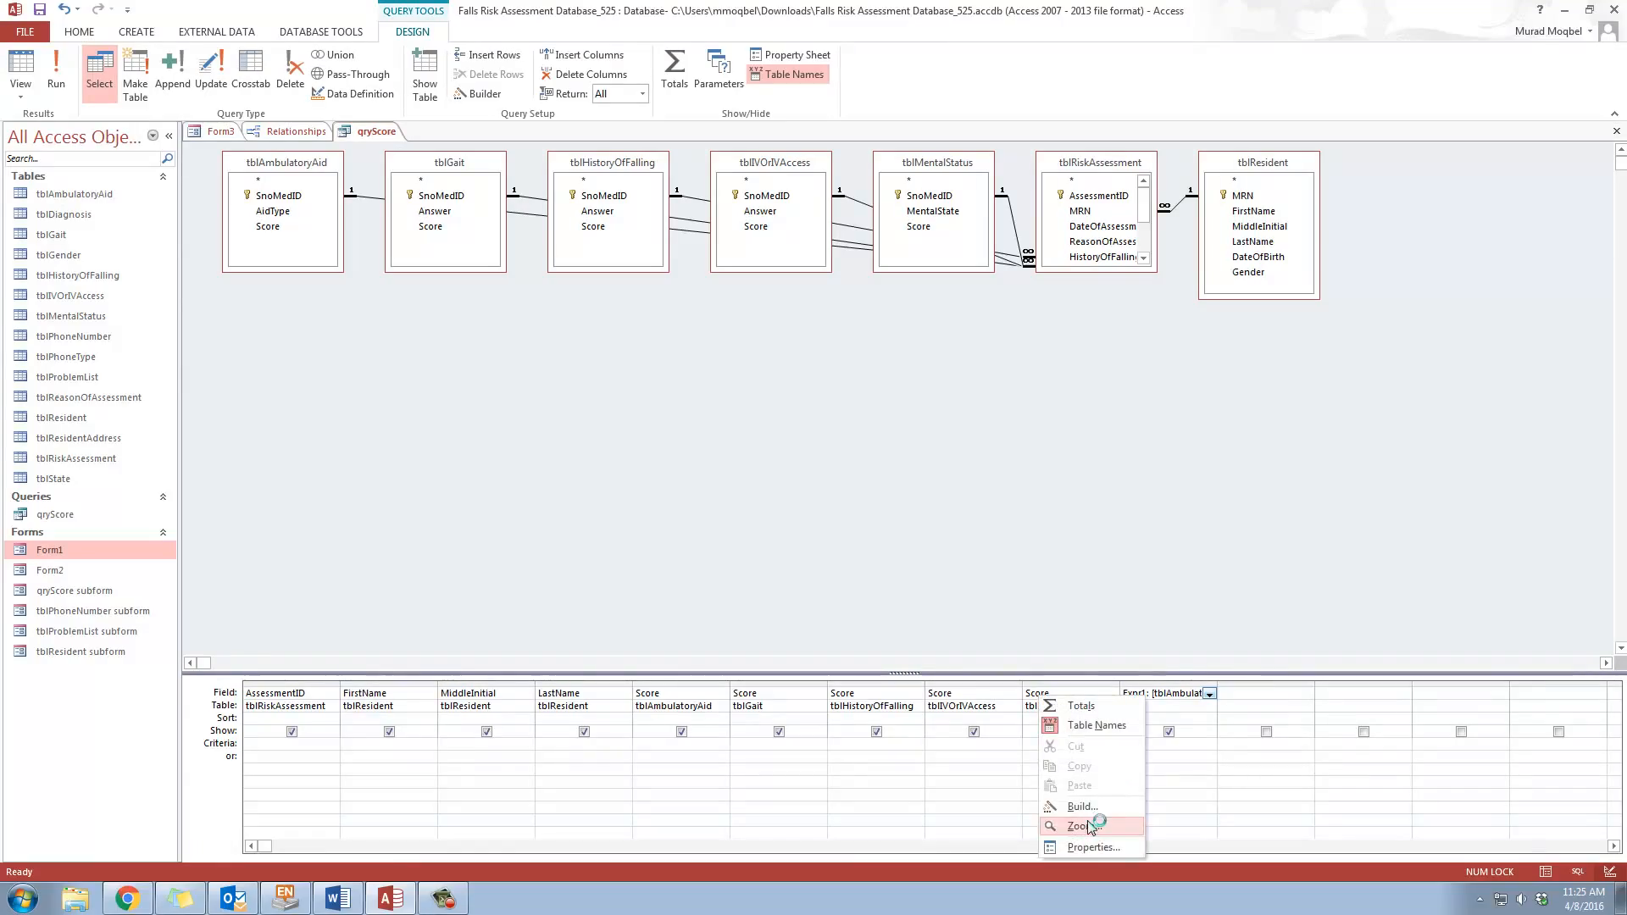
click(1087, 820)
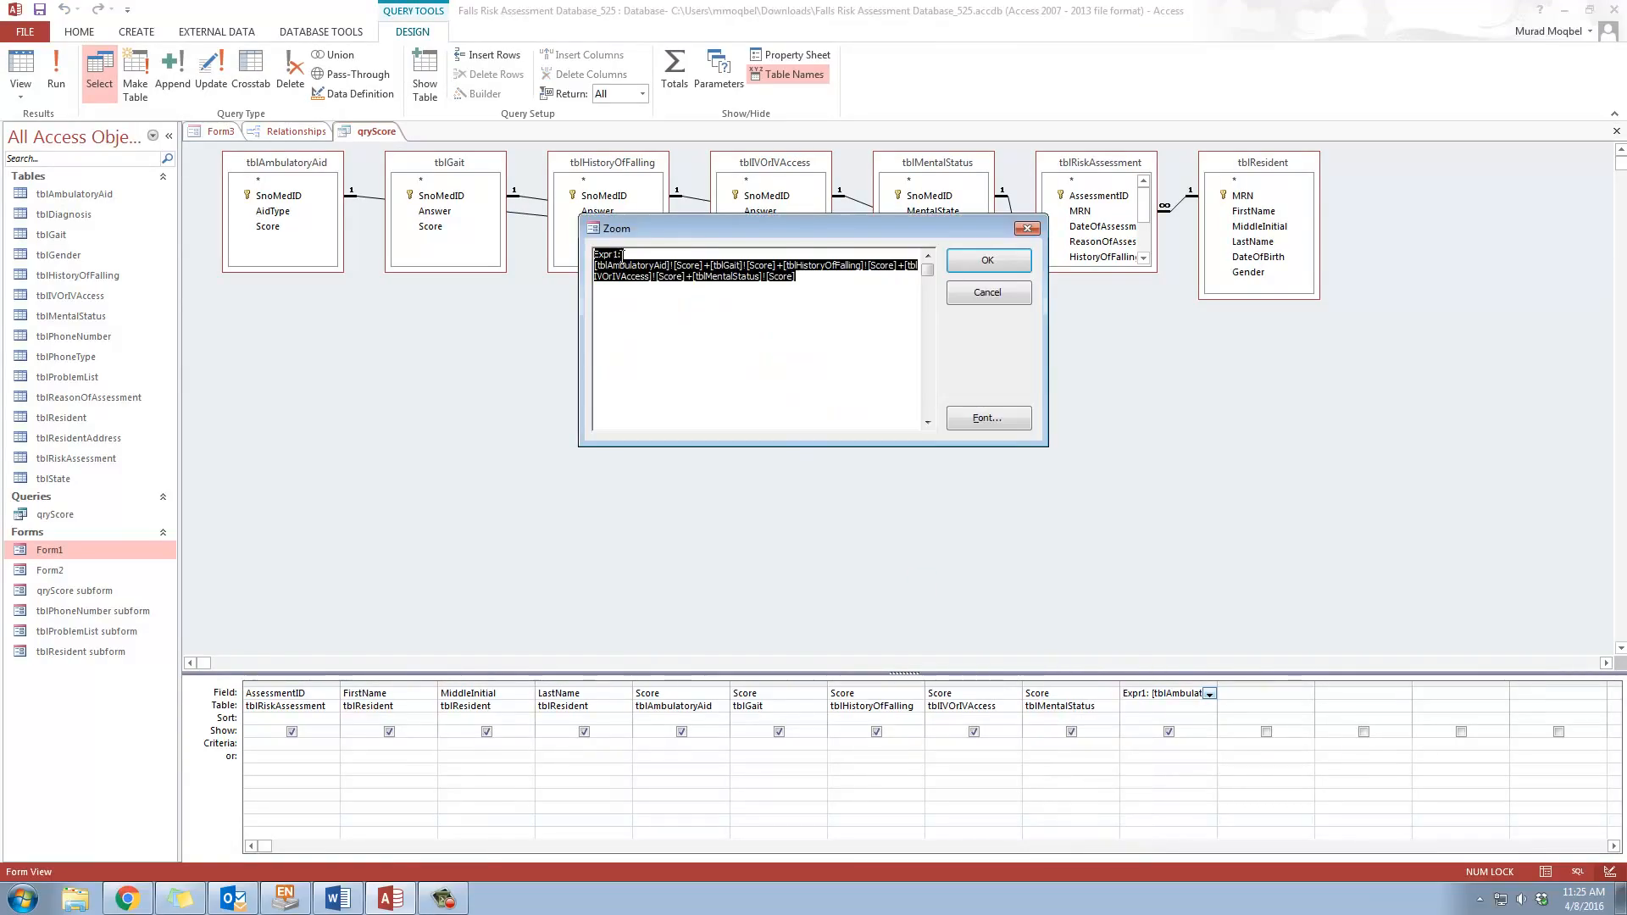
double_click(617, 254)
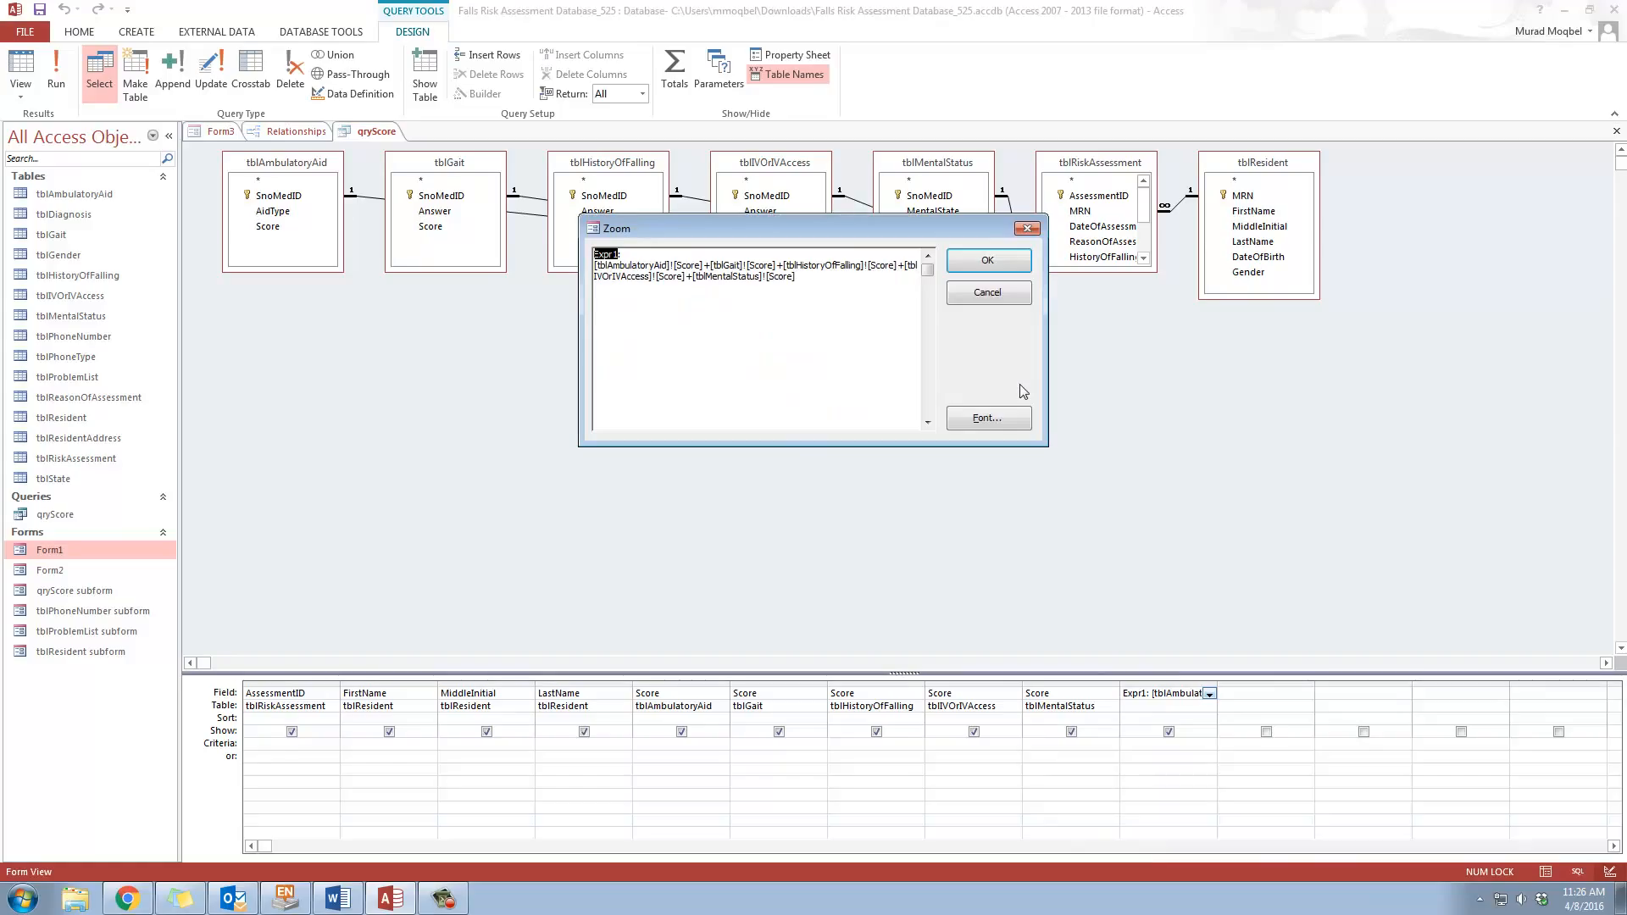
text(Total:)
click(986, 262)
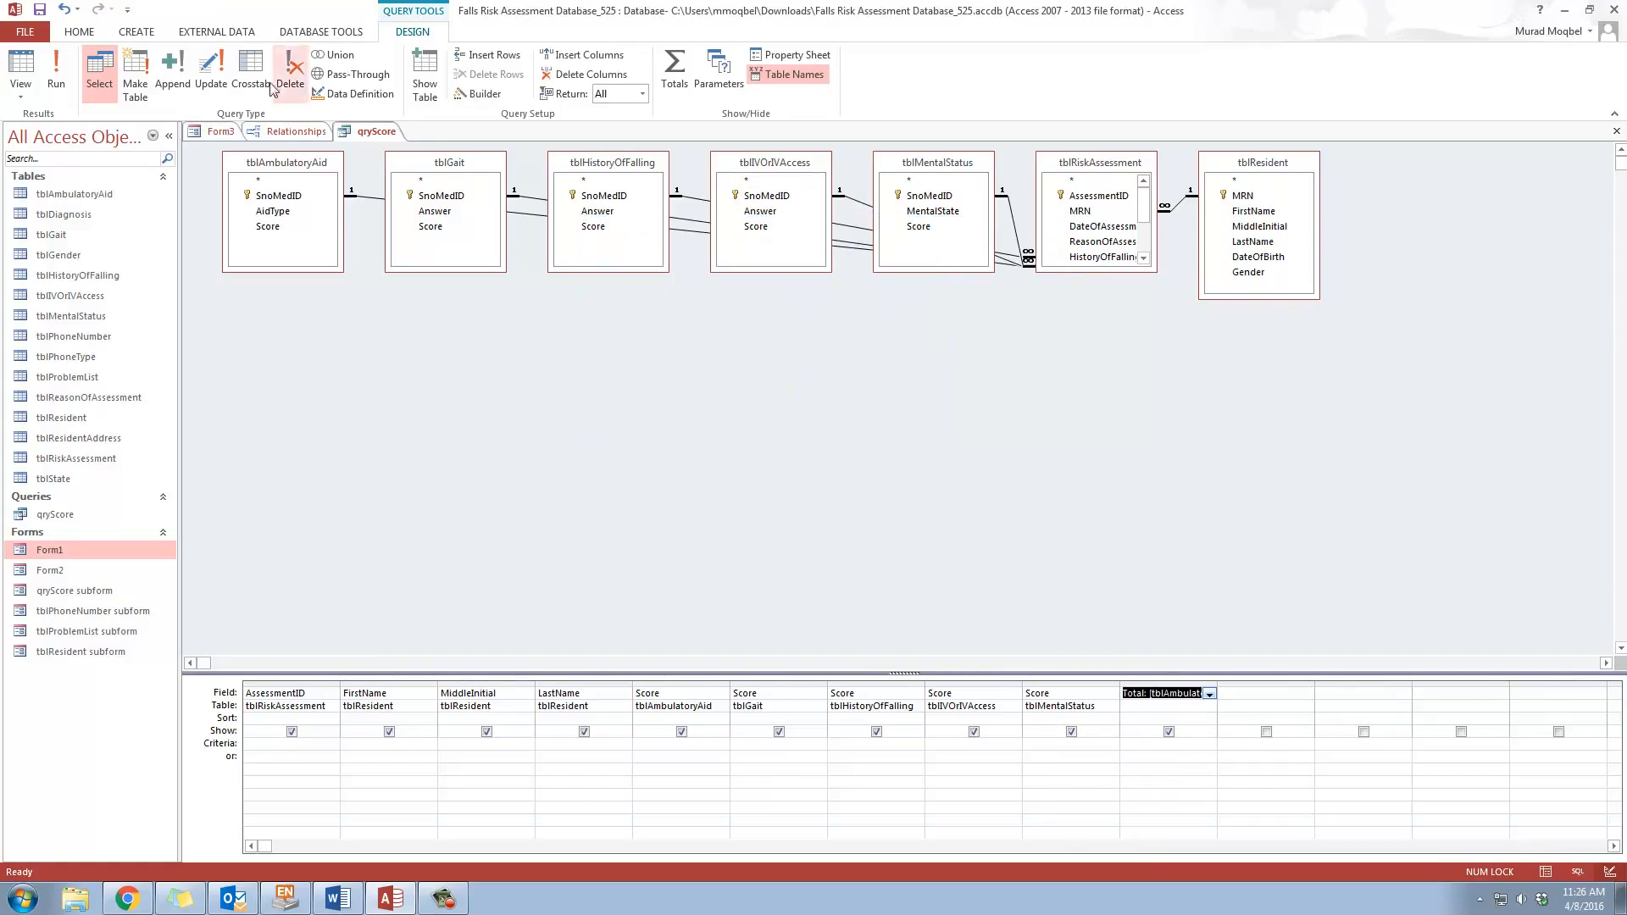
Save the qryScore query and run it
right_click(362, 133)
click(394, 142)
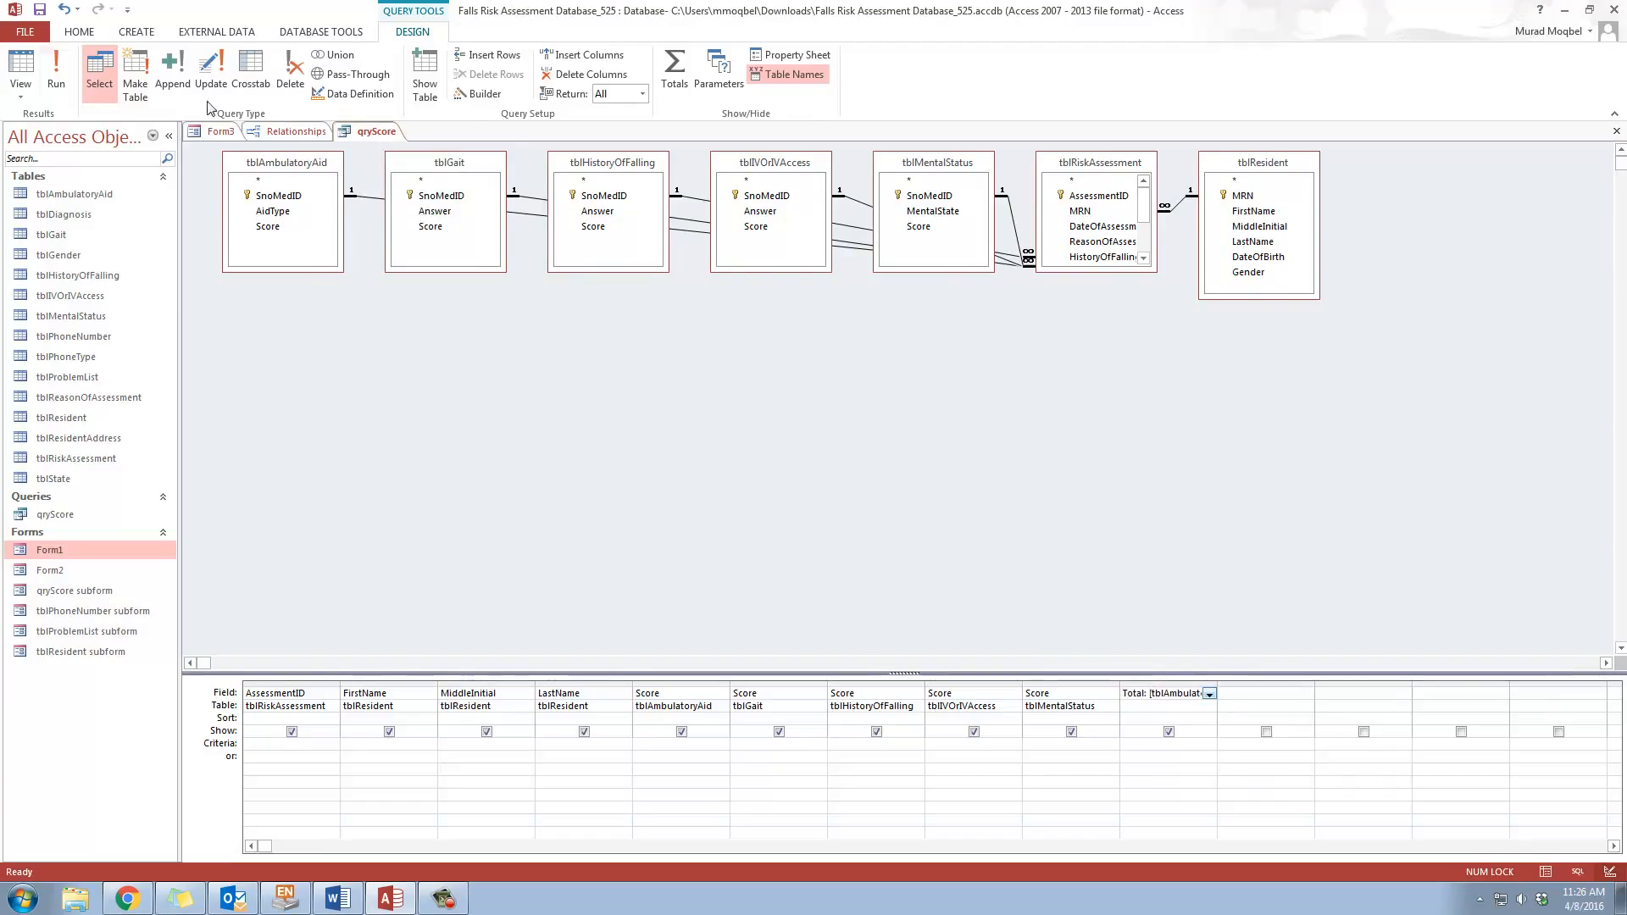
click(56, 72)
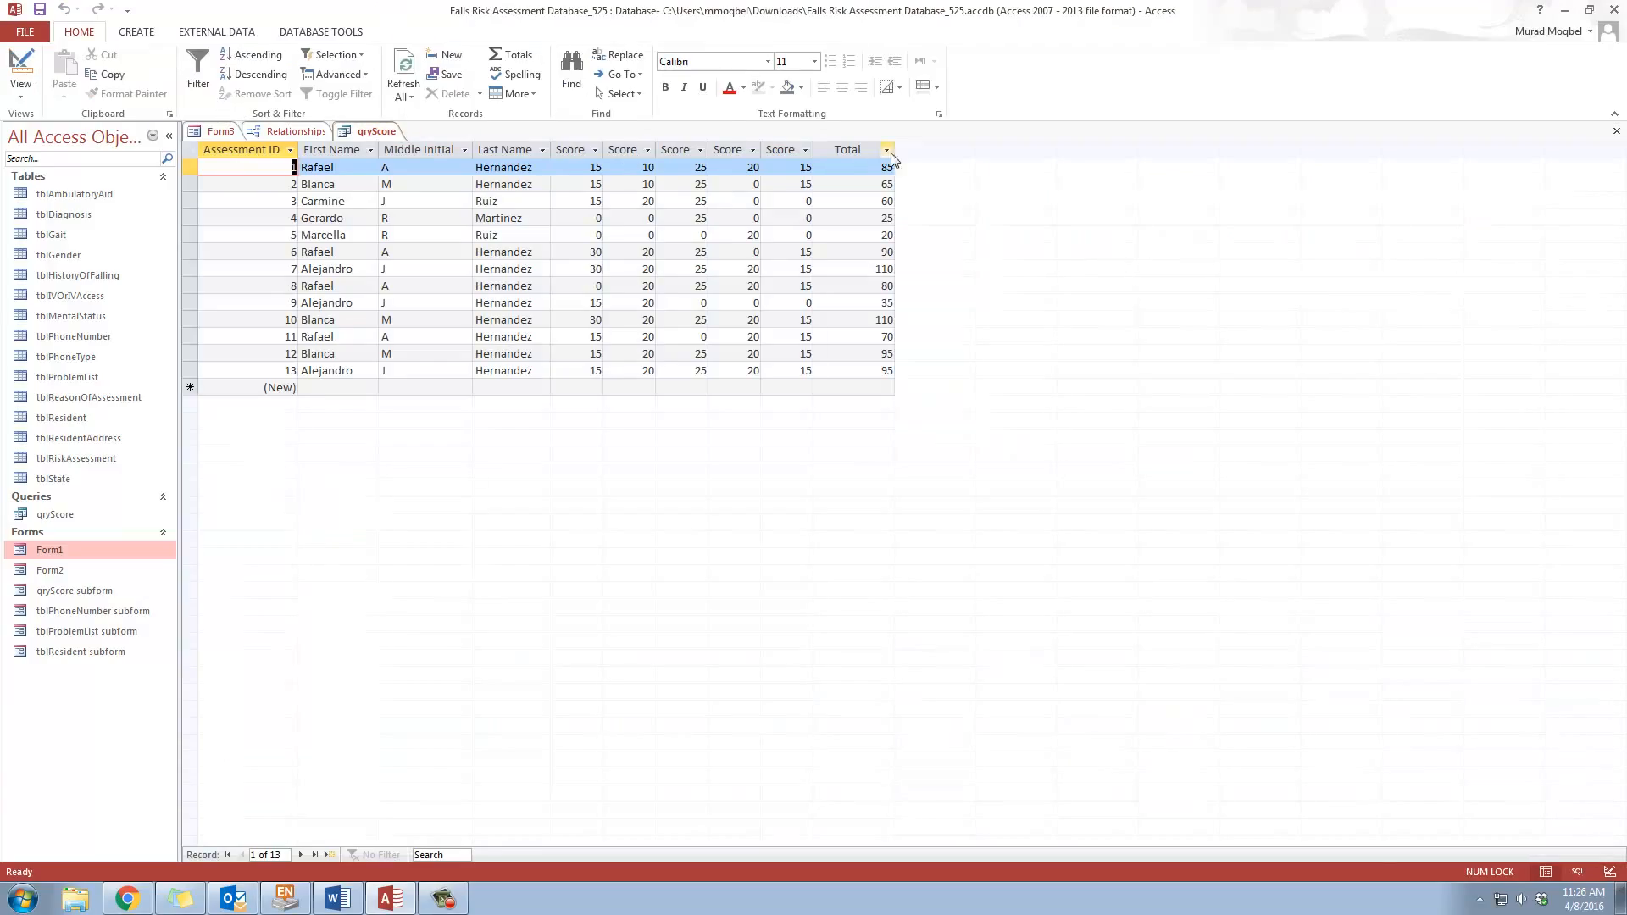
Switch to the Word requirements document, examine the MFS score ranges for each risk level, and return to Access
click(128, 900)
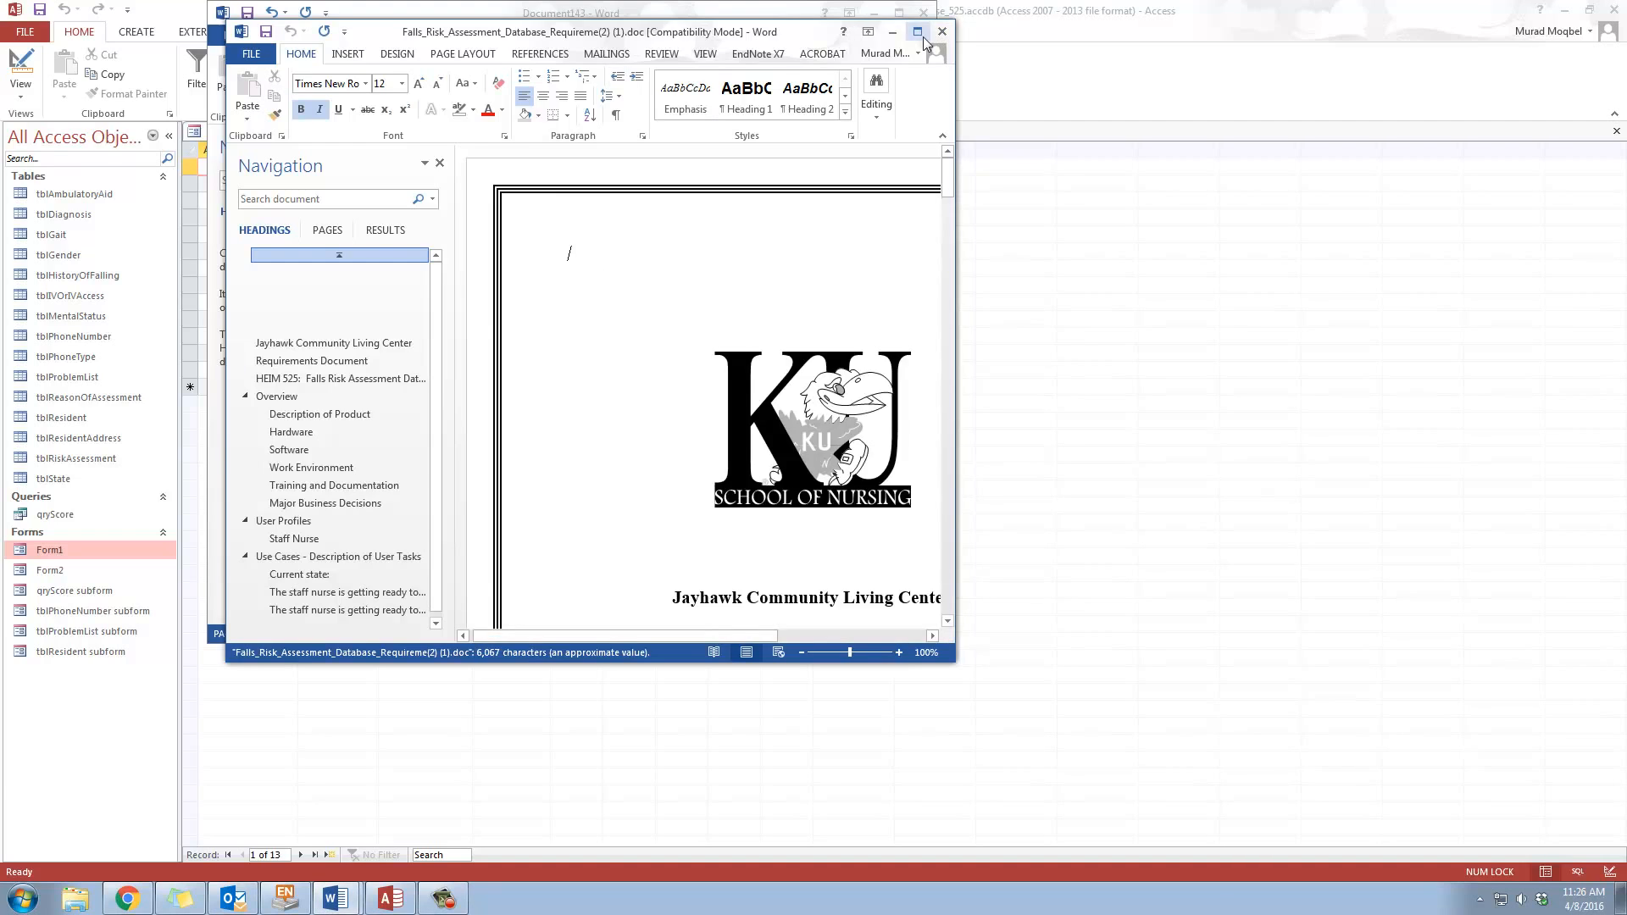
click(917, 32)
drag(1619, 182, 1605, 669)
scroll(748, 556, down, 3)
scroll(711, 654, down, 1)
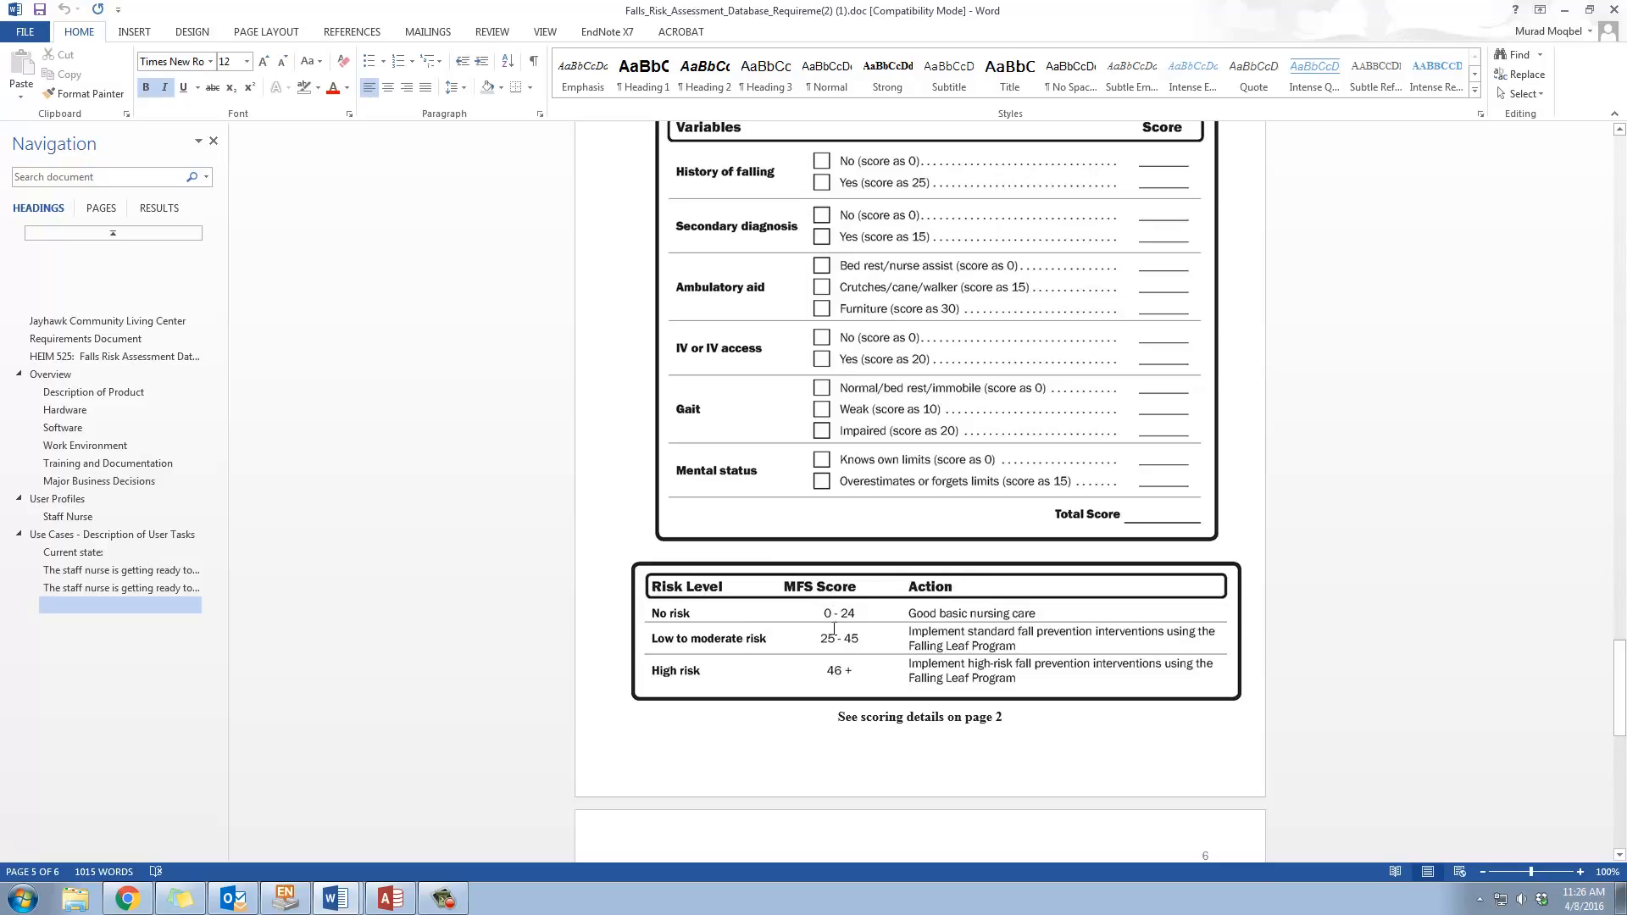
scroll(893, 572, down, 5)
scroll(847, 593, up, 4)
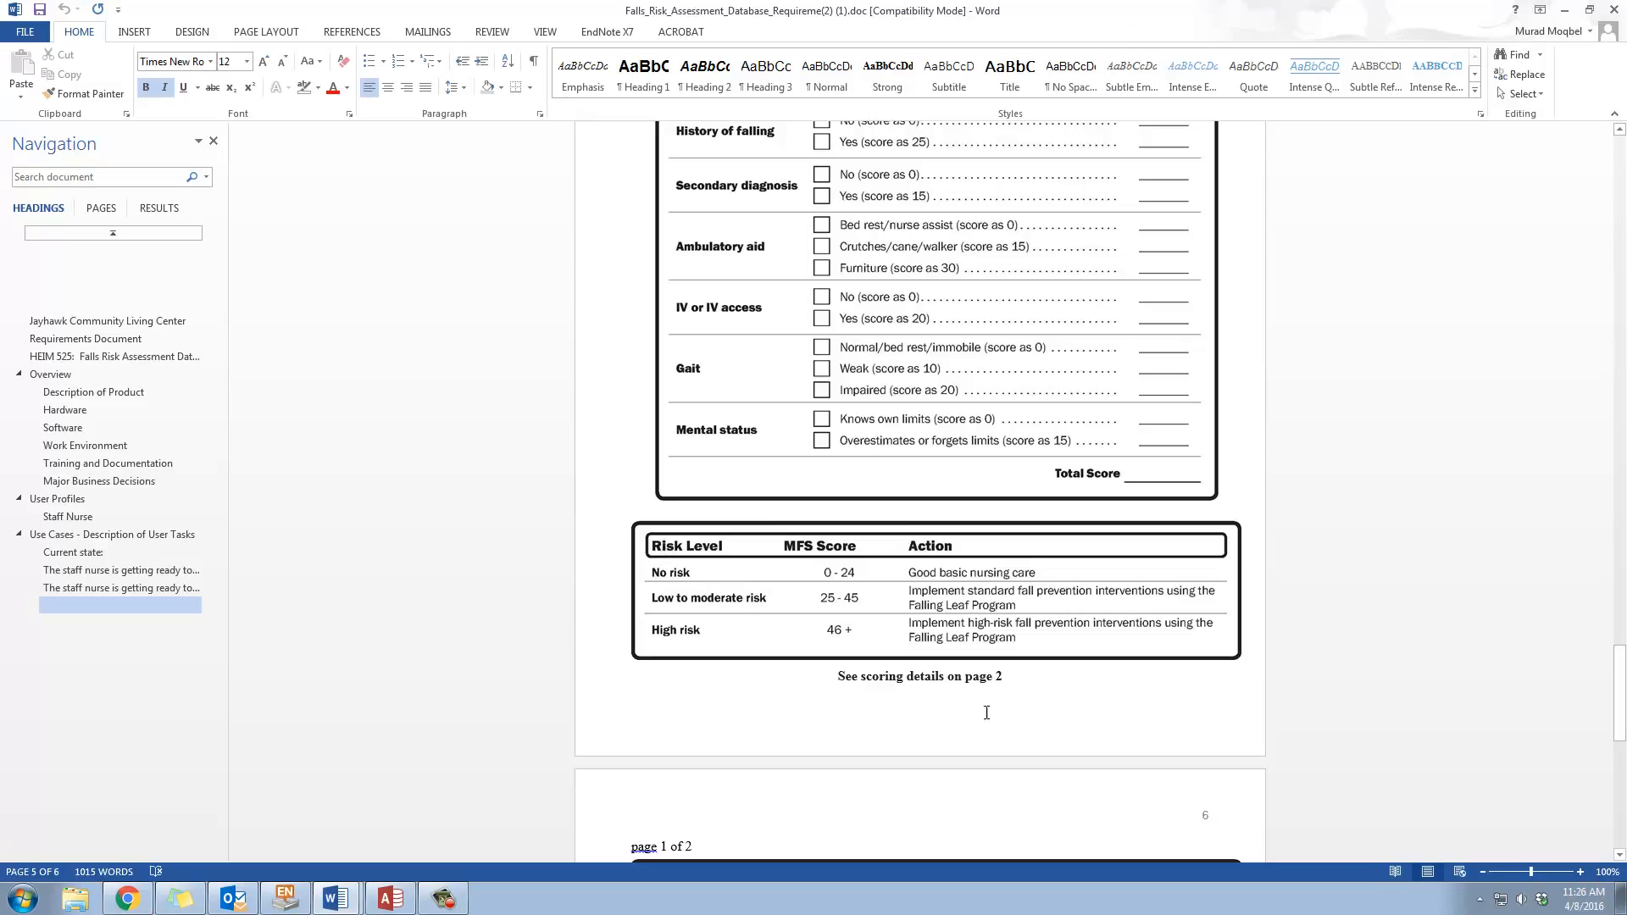
click(825, 578)
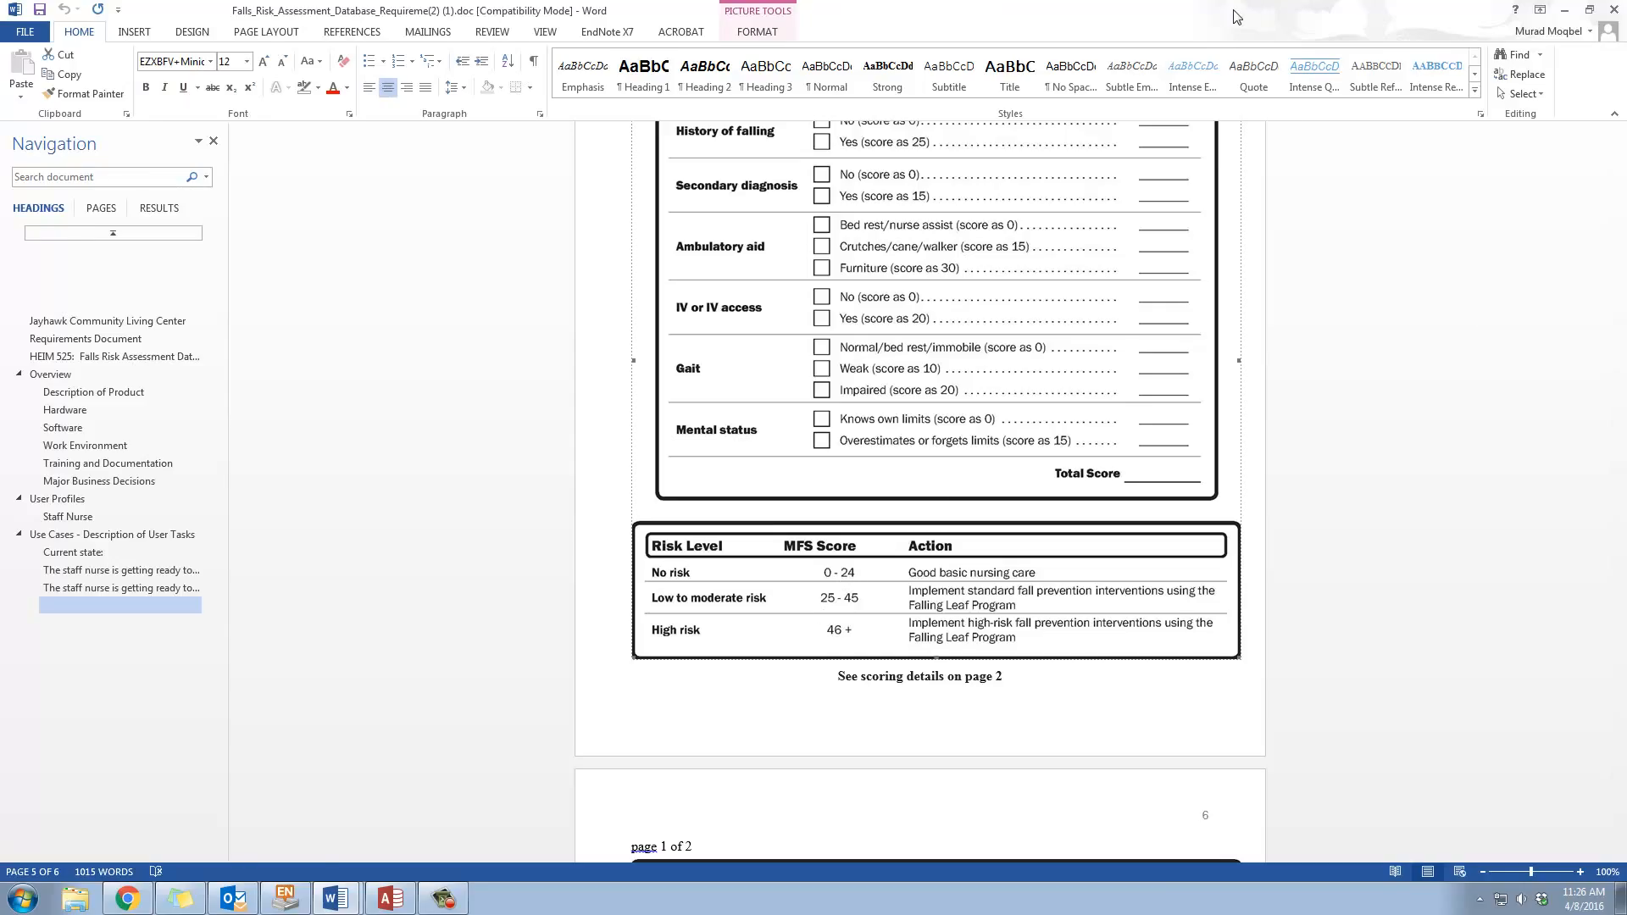
click(1564, 10)
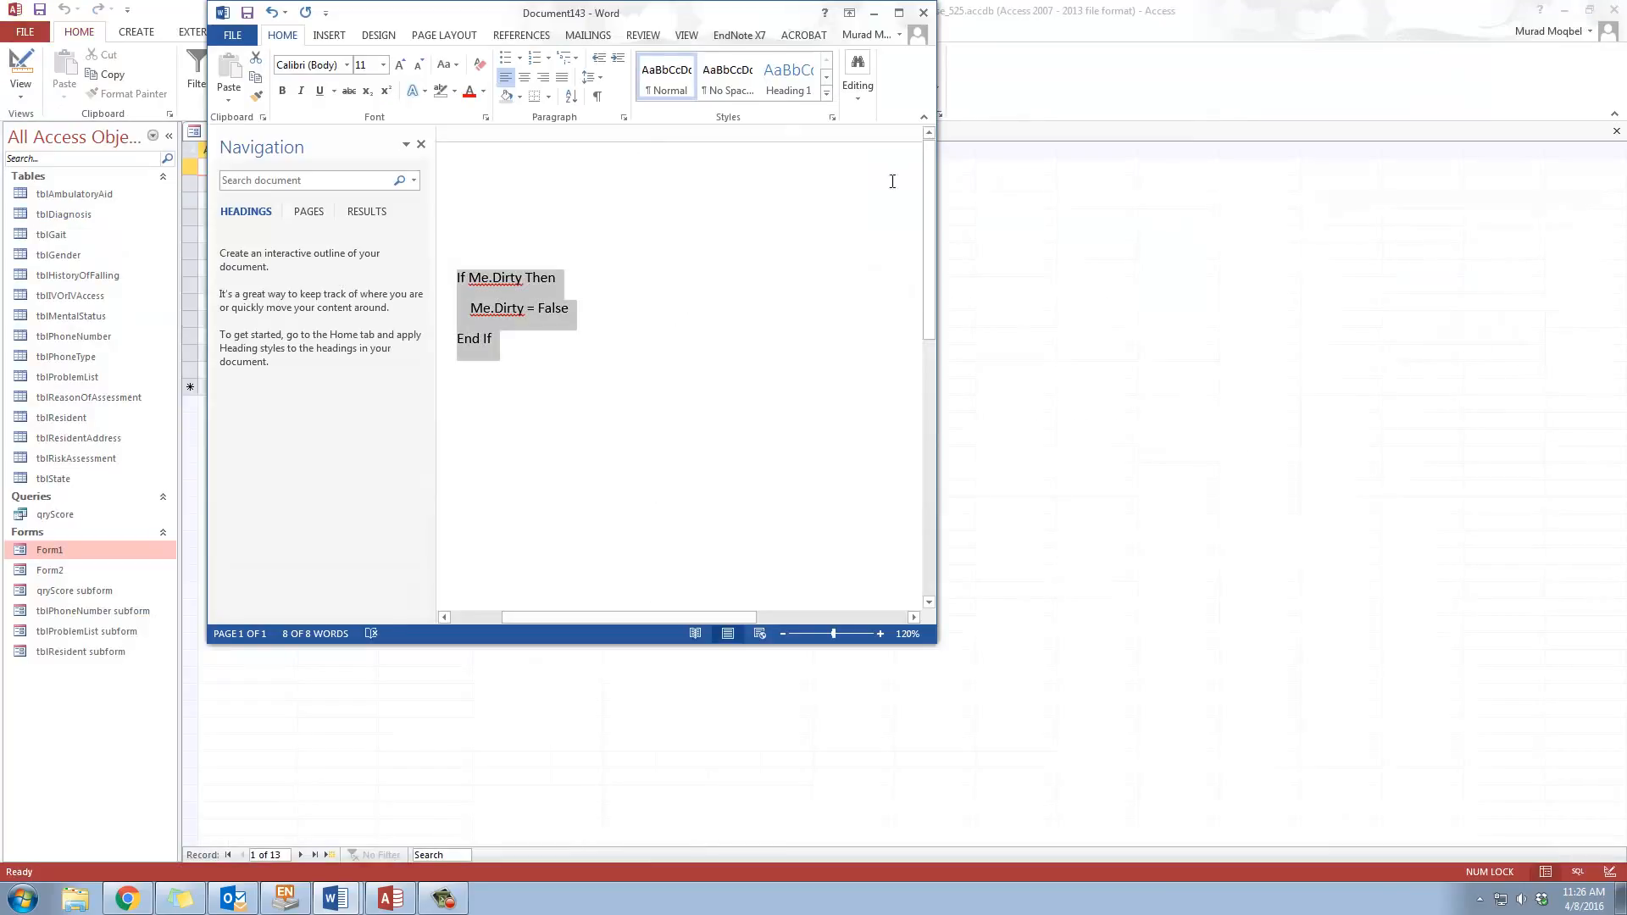
click(873, 13)
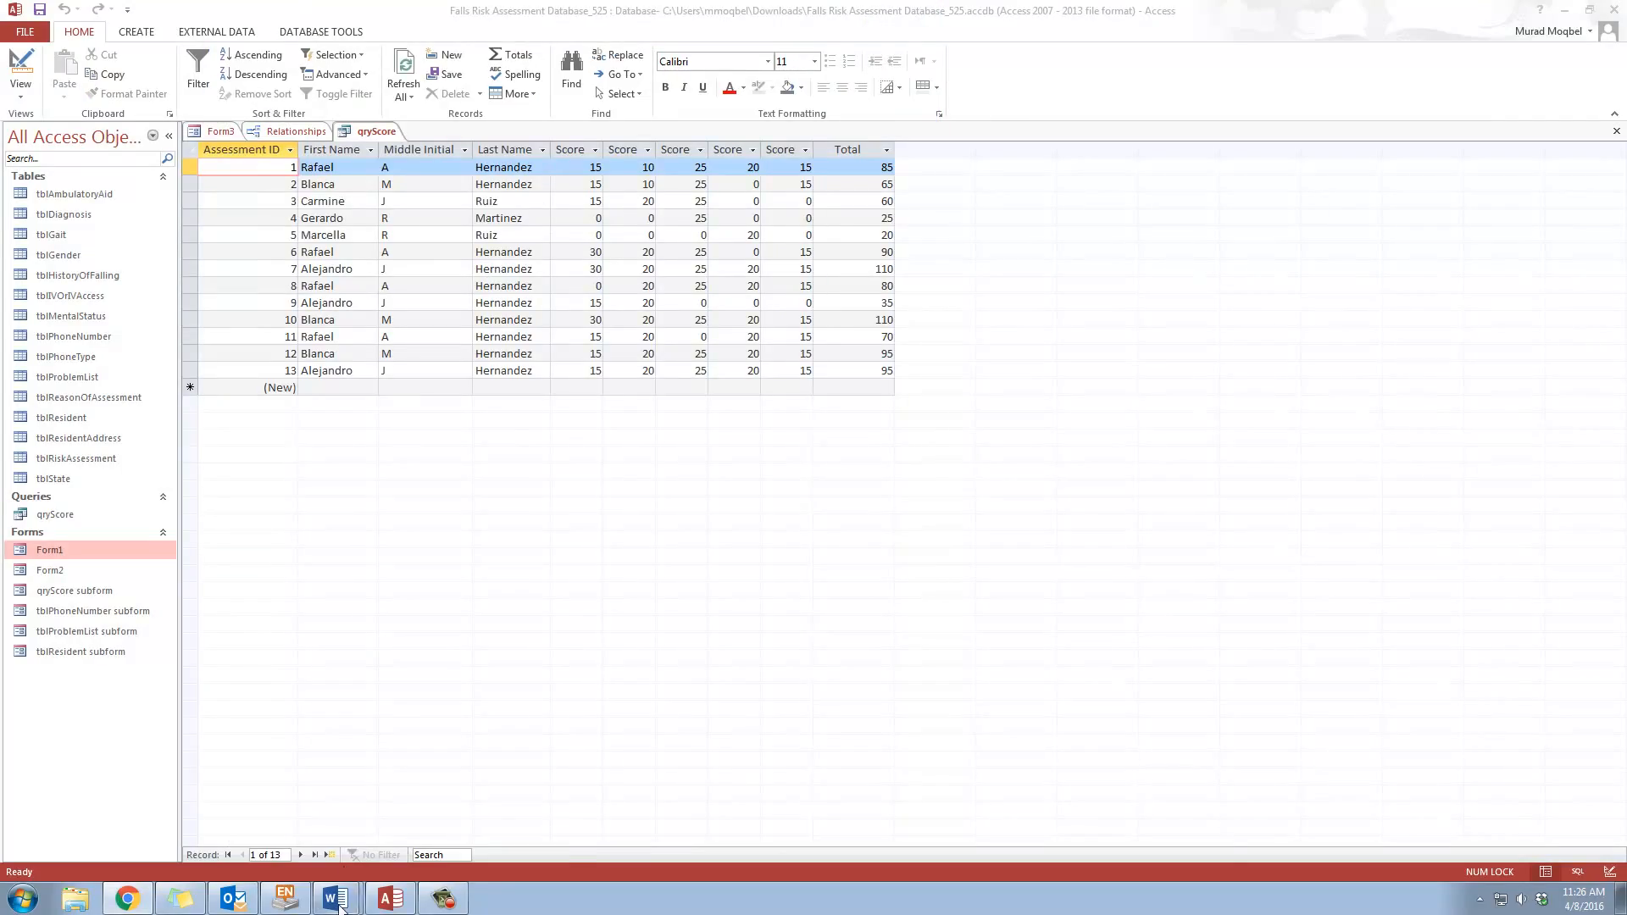
Return to the query's design, open the Expression Builder for the first empty column, and begin an IIf function testing [Total]
click(19, 61)
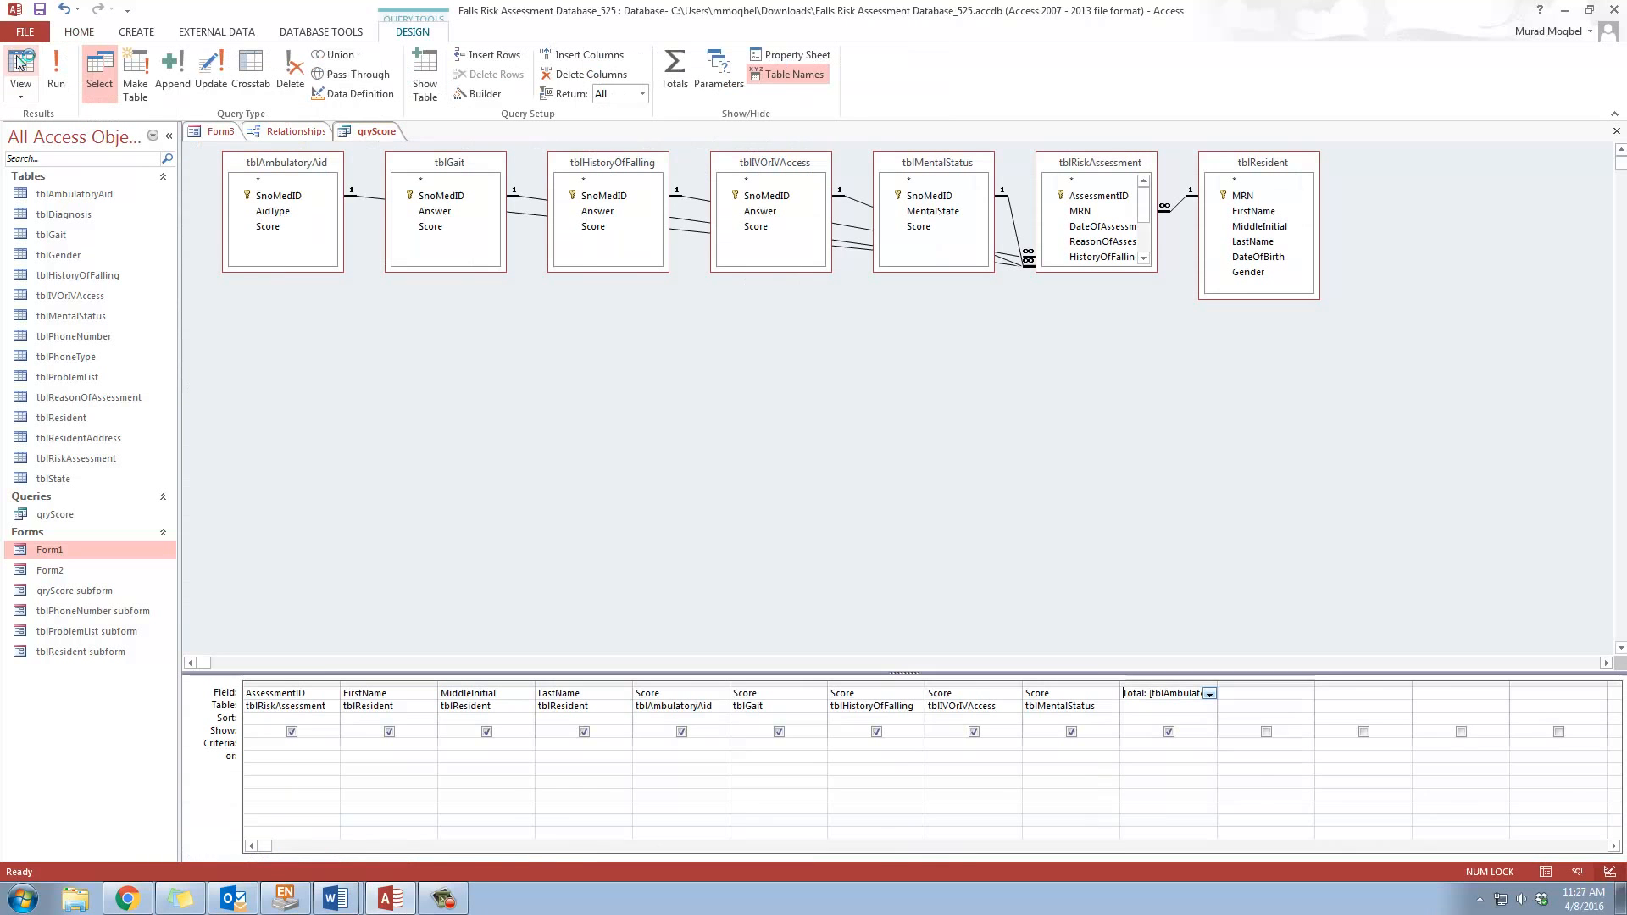
right_click(1246, 696)
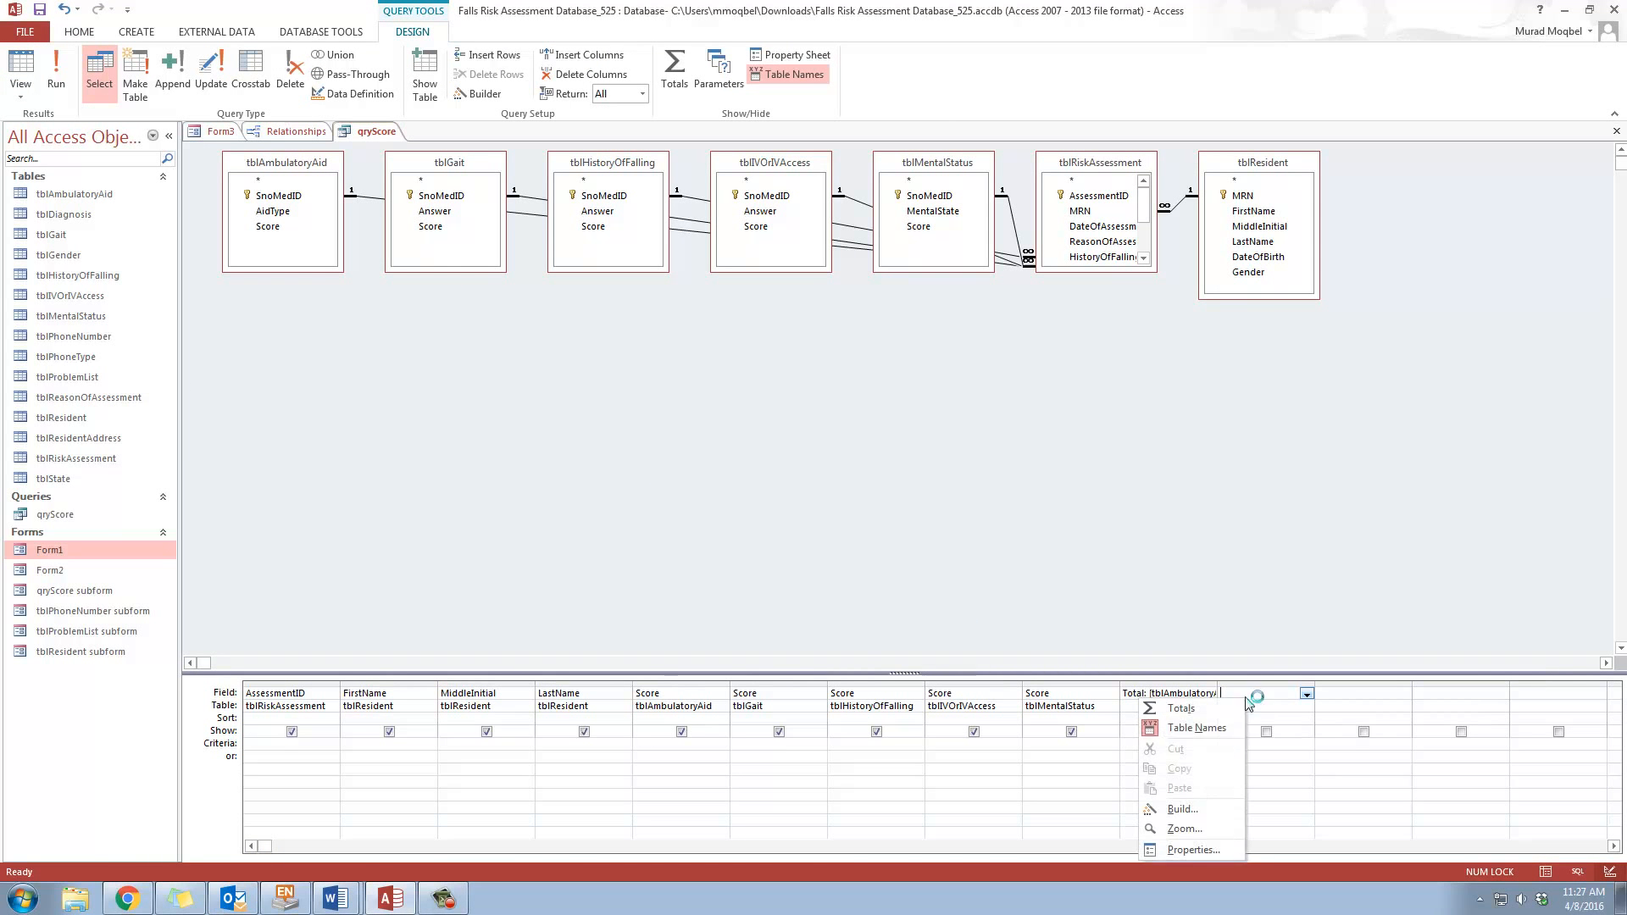
click(1195, 810)
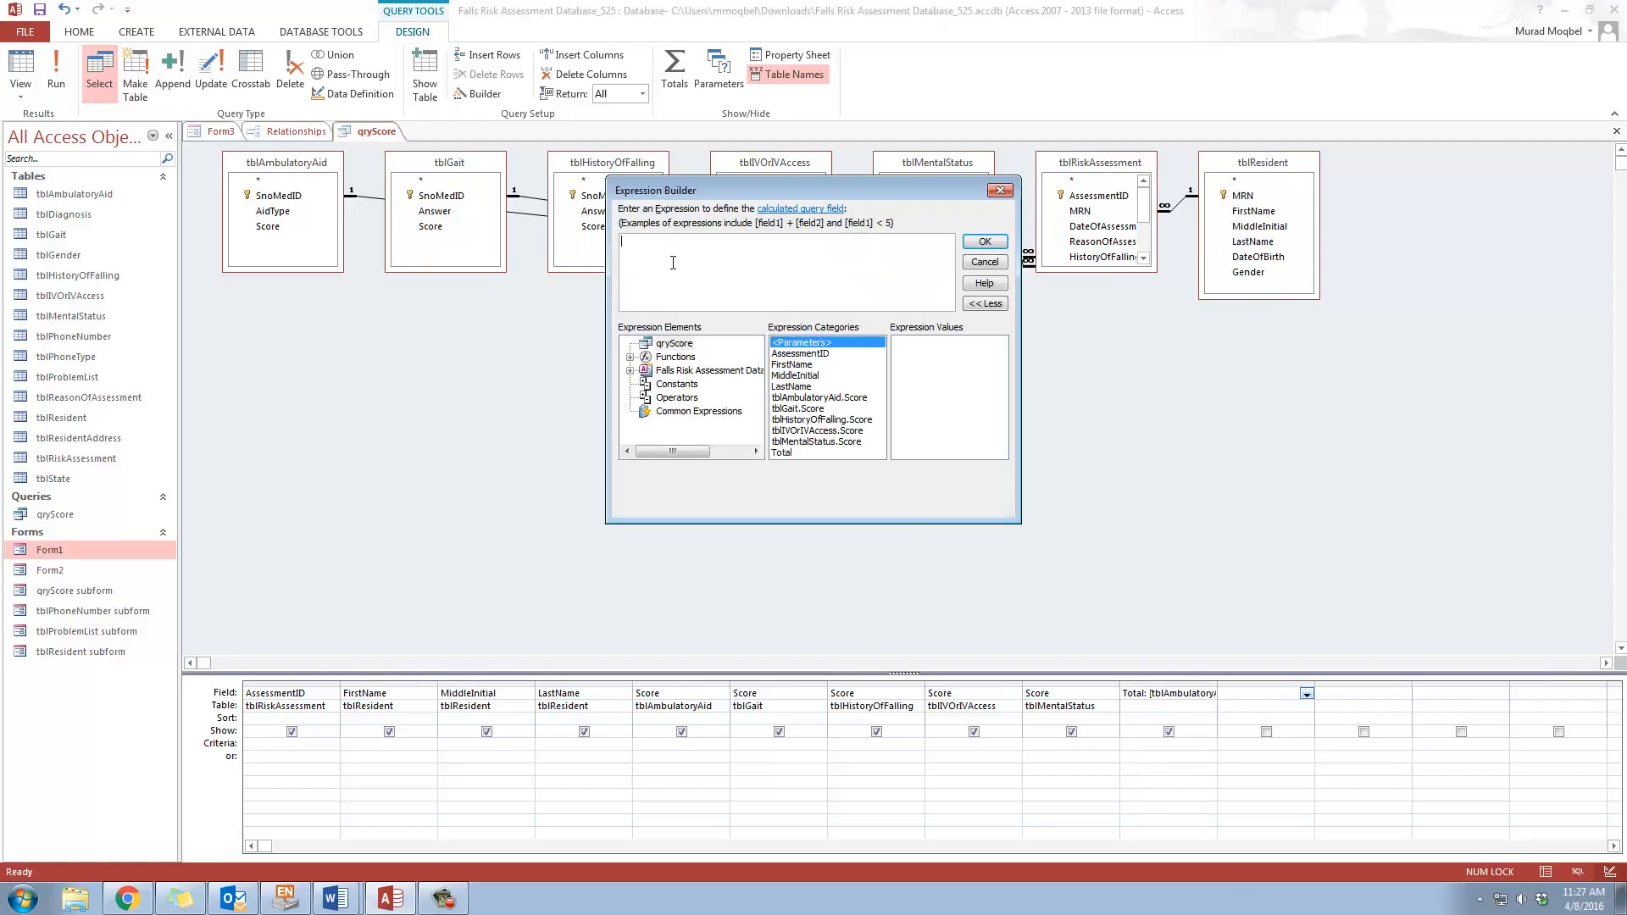
text(i)
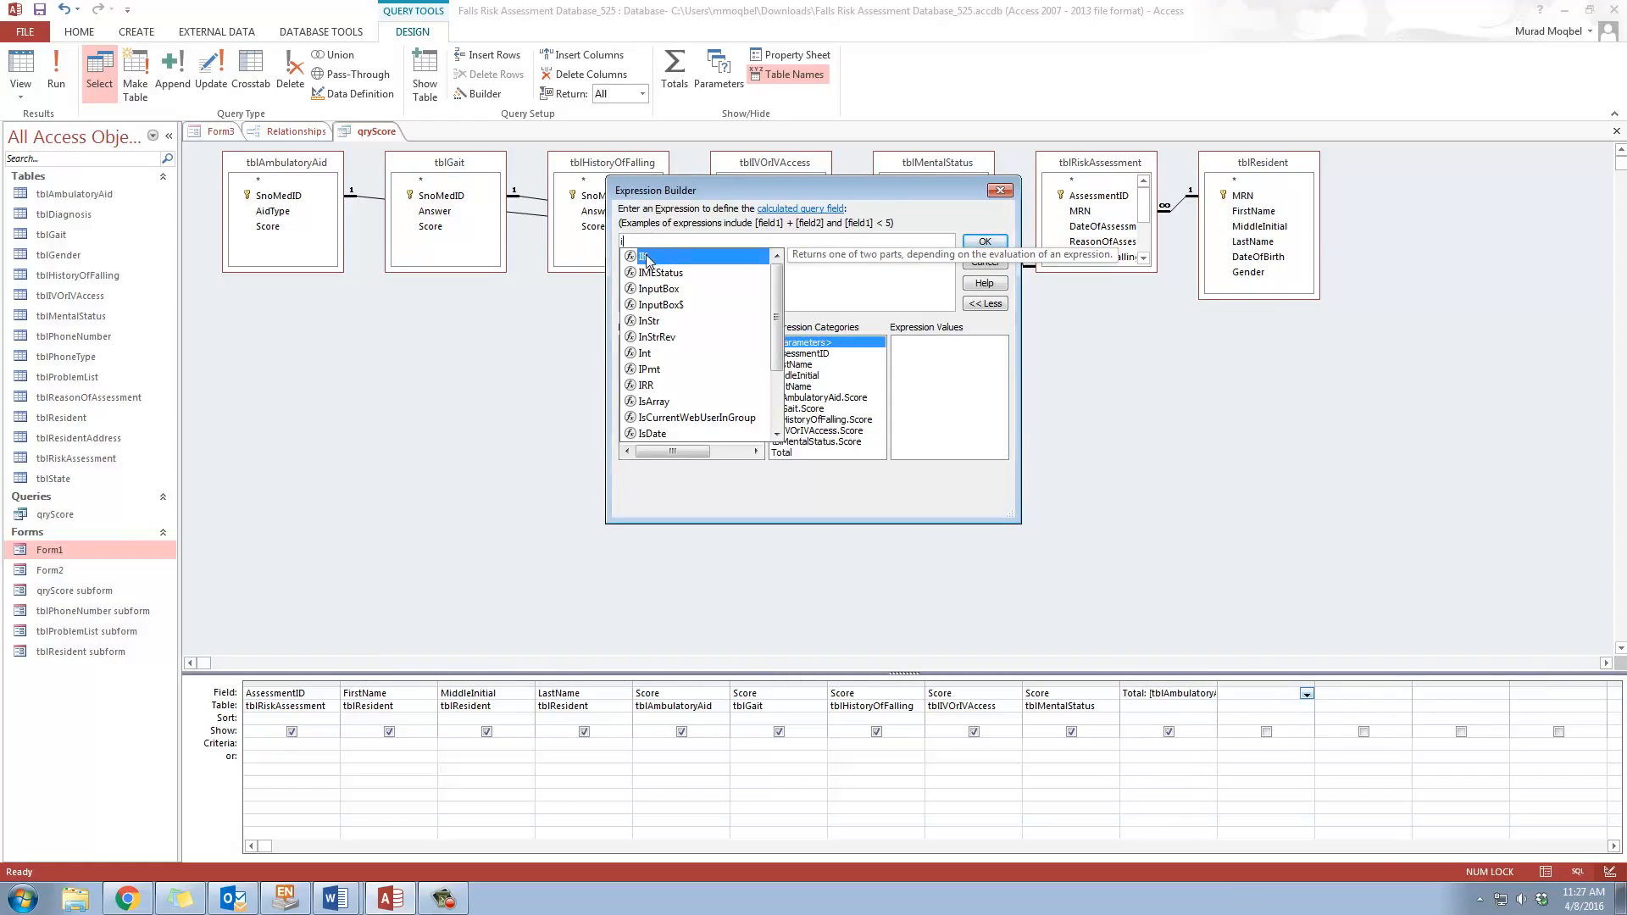
double_click(649, 256)
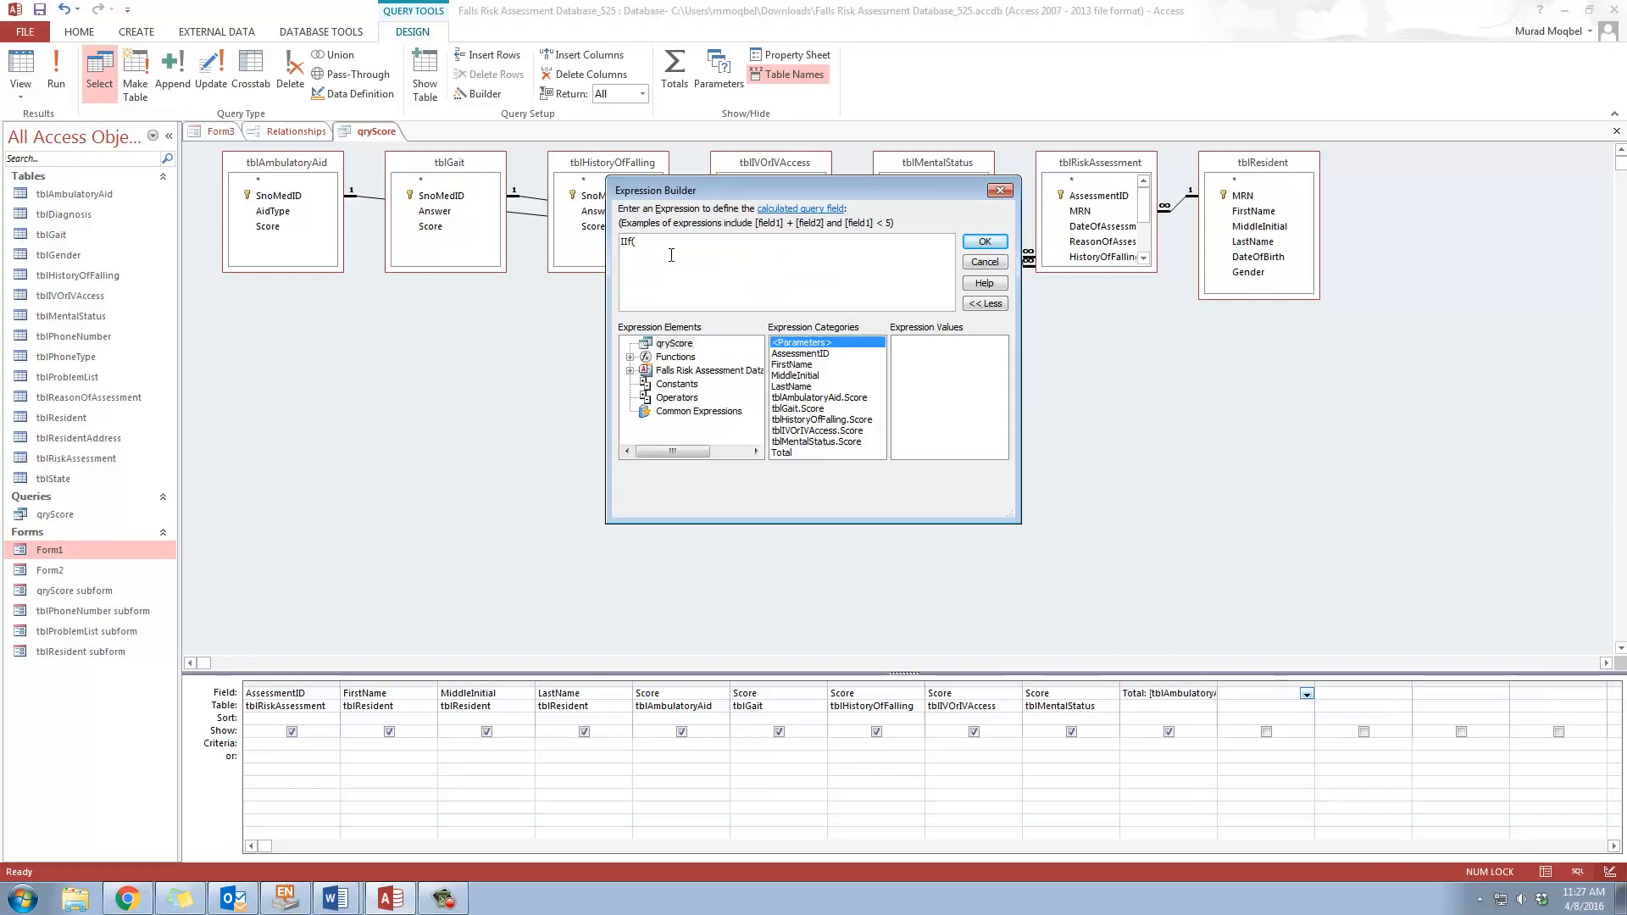
click(790, 455)
double_click(790, 454)
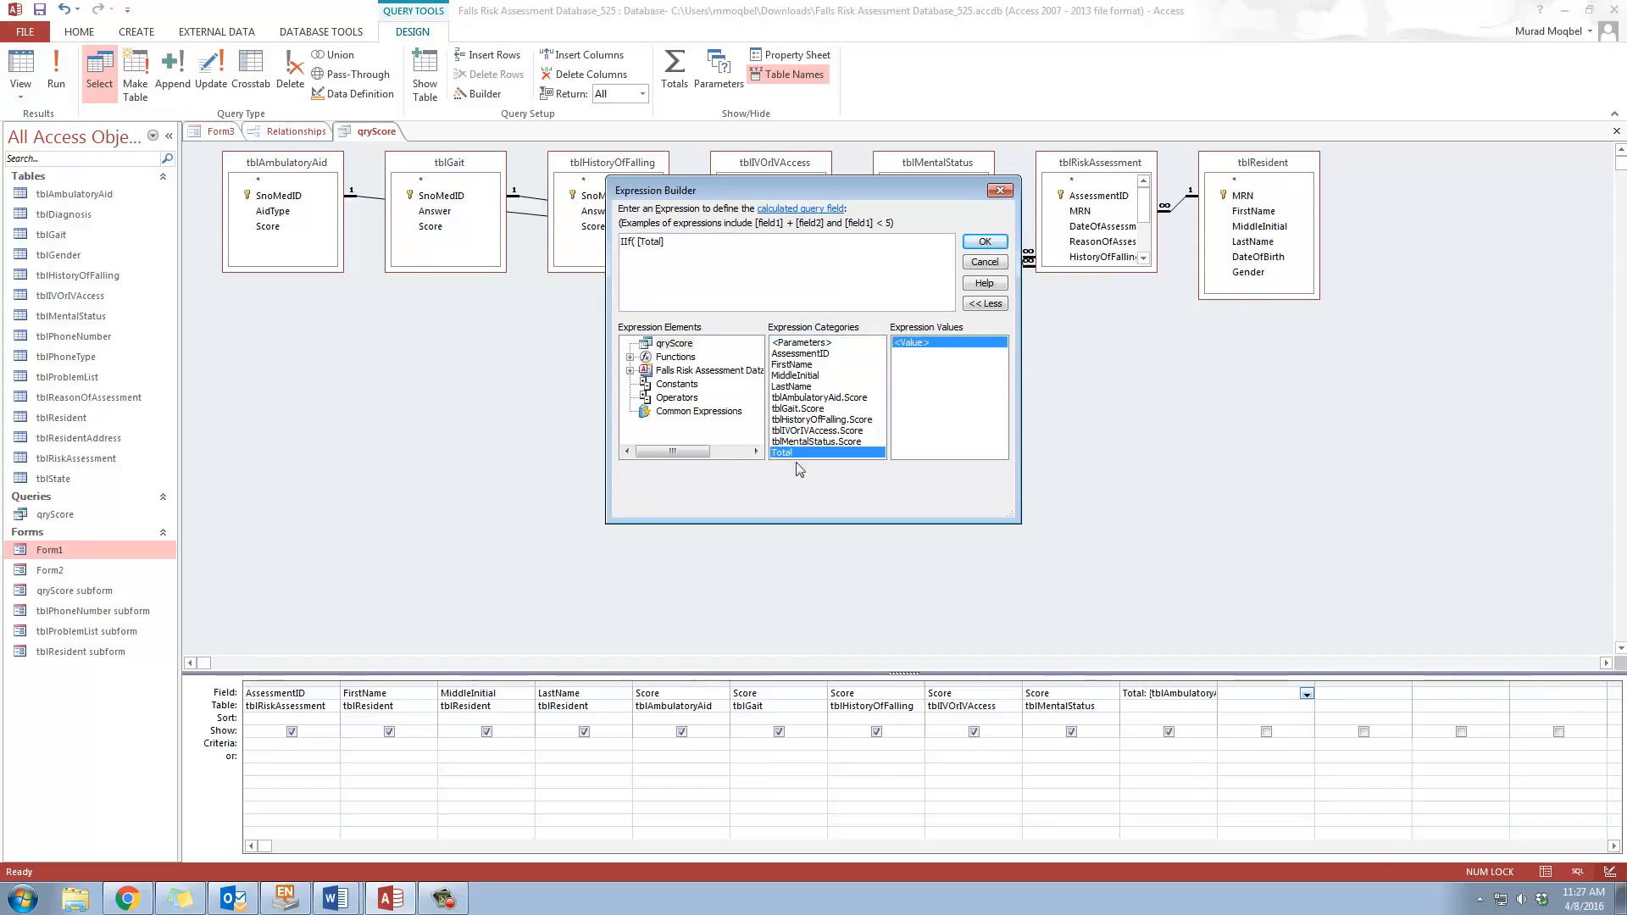
text(>)
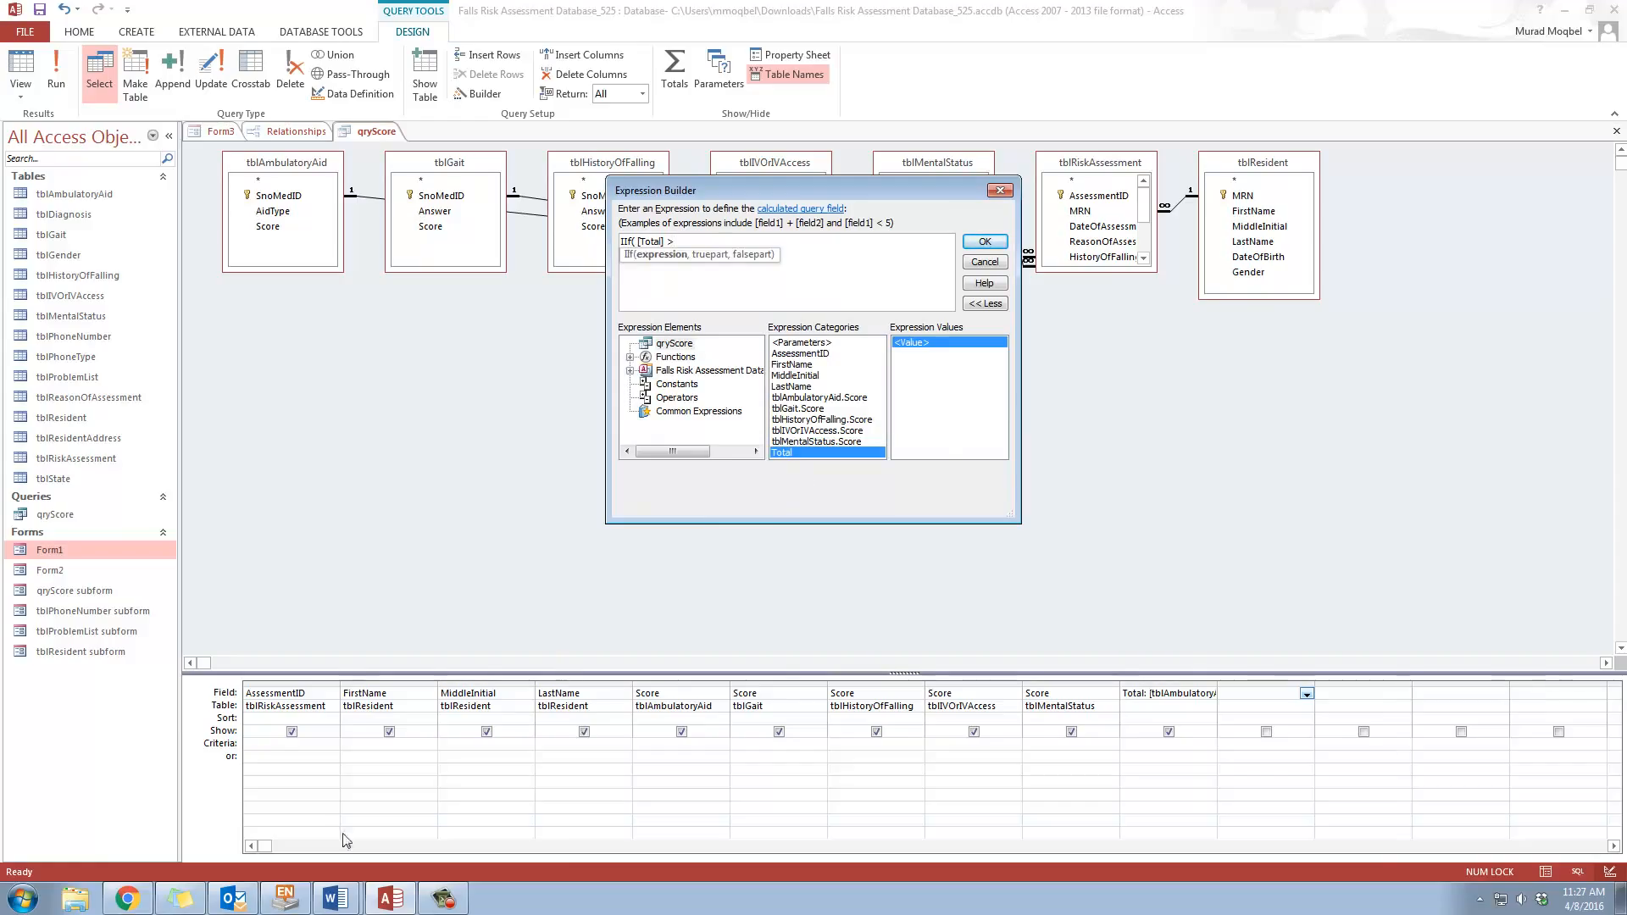
Switch to the Word requirements document, check the MFS score range for the no-risk level, and return to Access
click(331, 900)
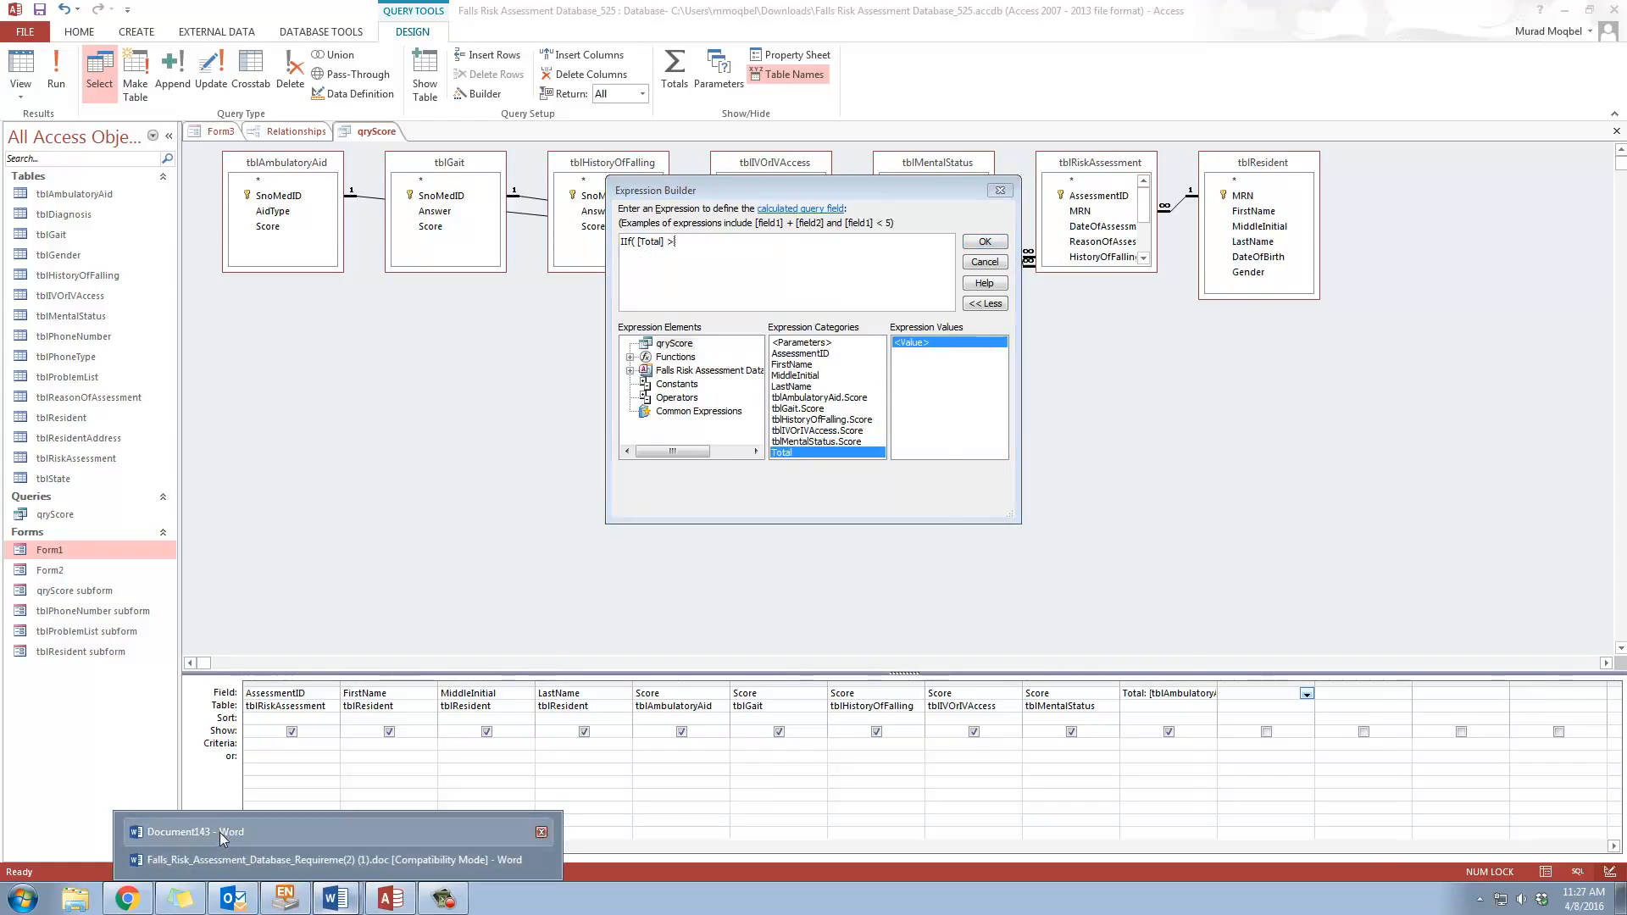
click(220, 832)
click(1117, 373)
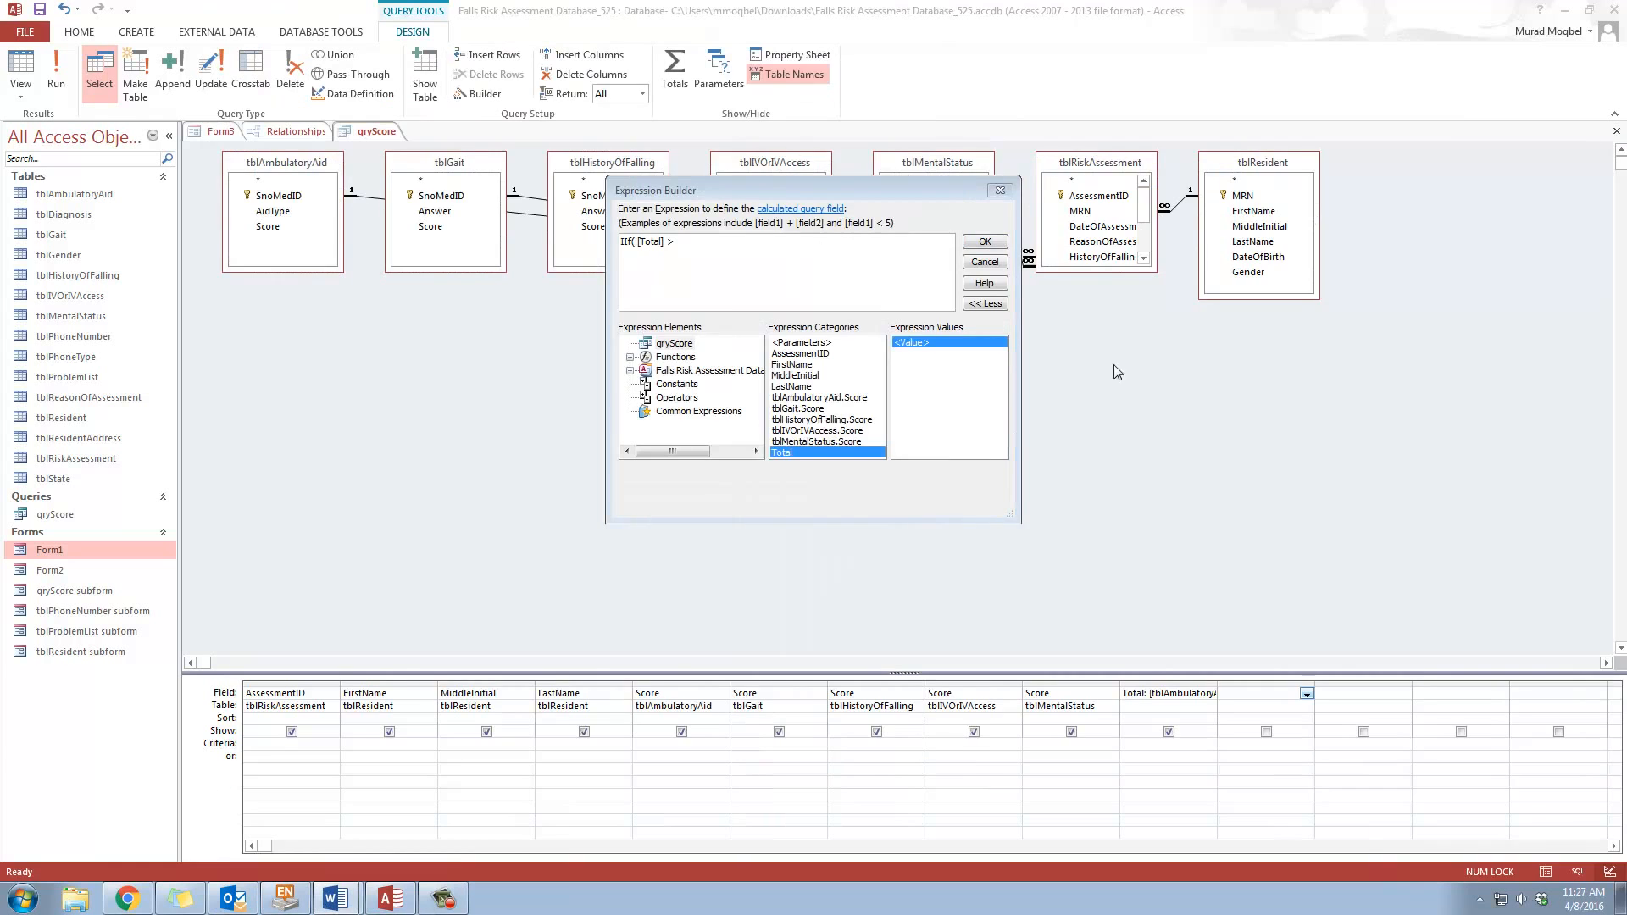
click(335, 898)
click(364, 849)
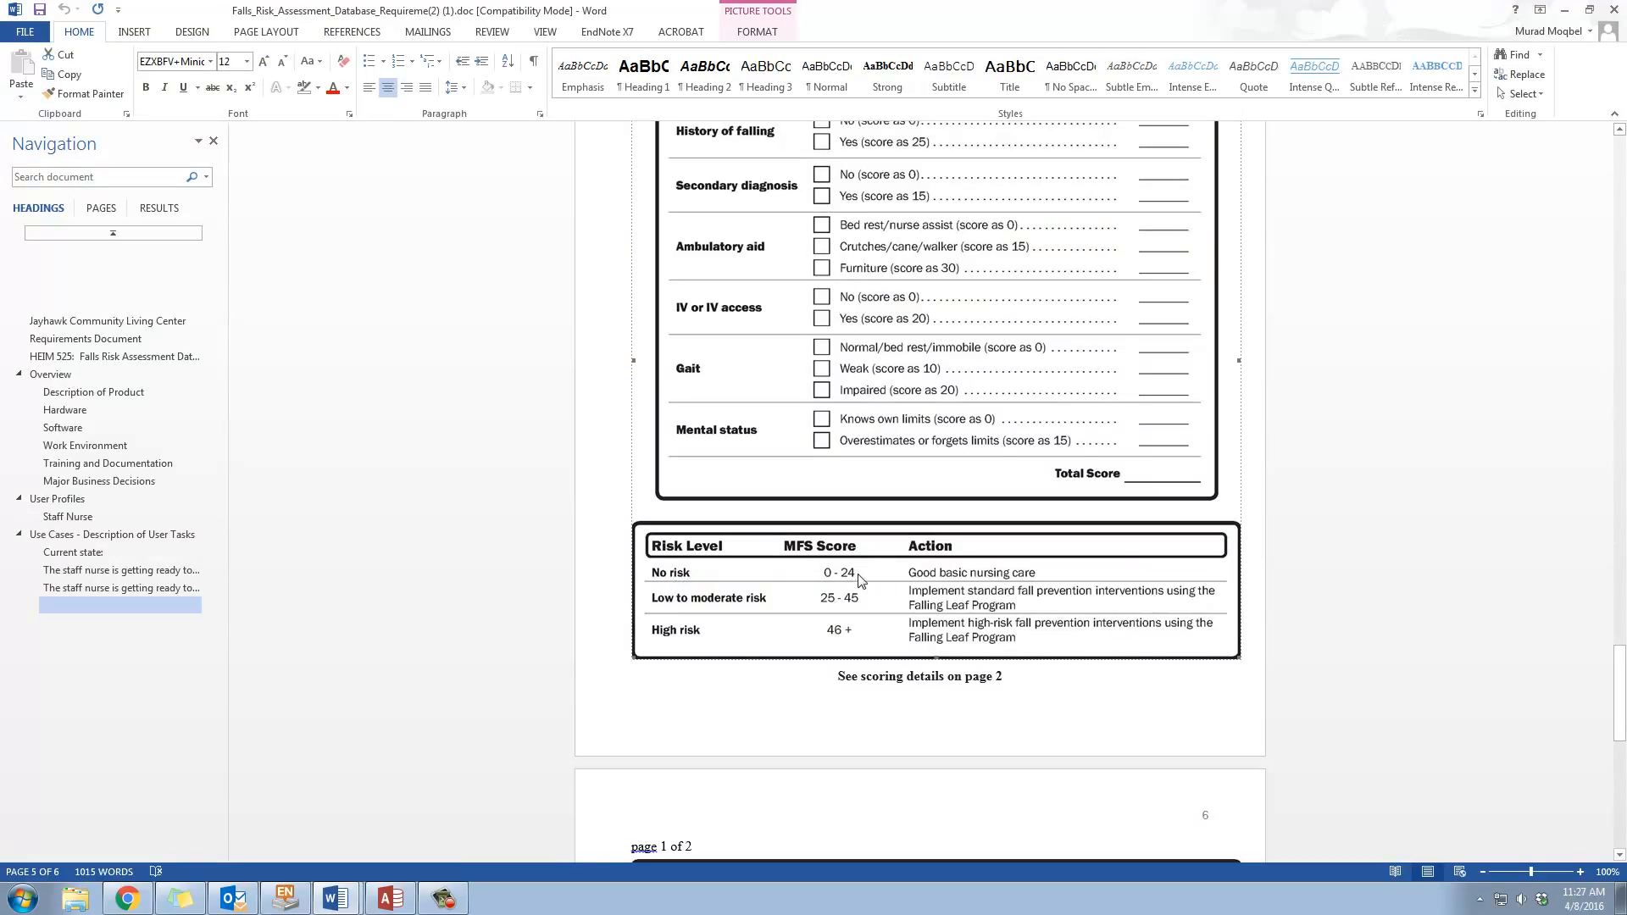
click(1566, 12)
Complete the first IIf condition as [Total] < 25 with "No Risk" as its true part
click(696, 244)
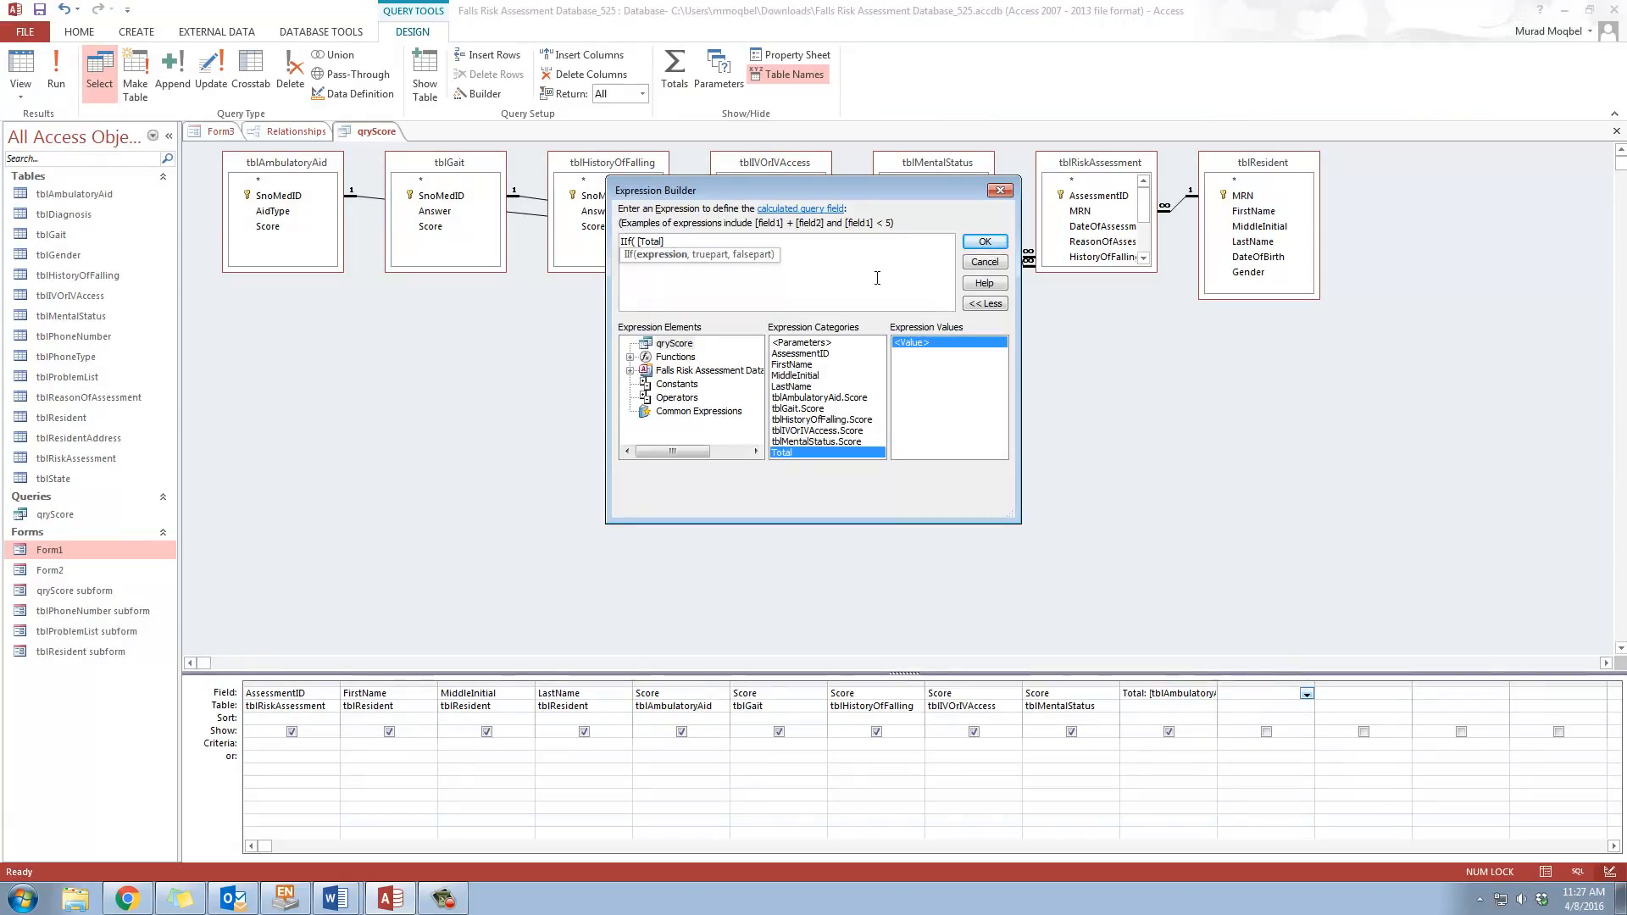
key(BackSpace)
text(< 25, "No Risk",)
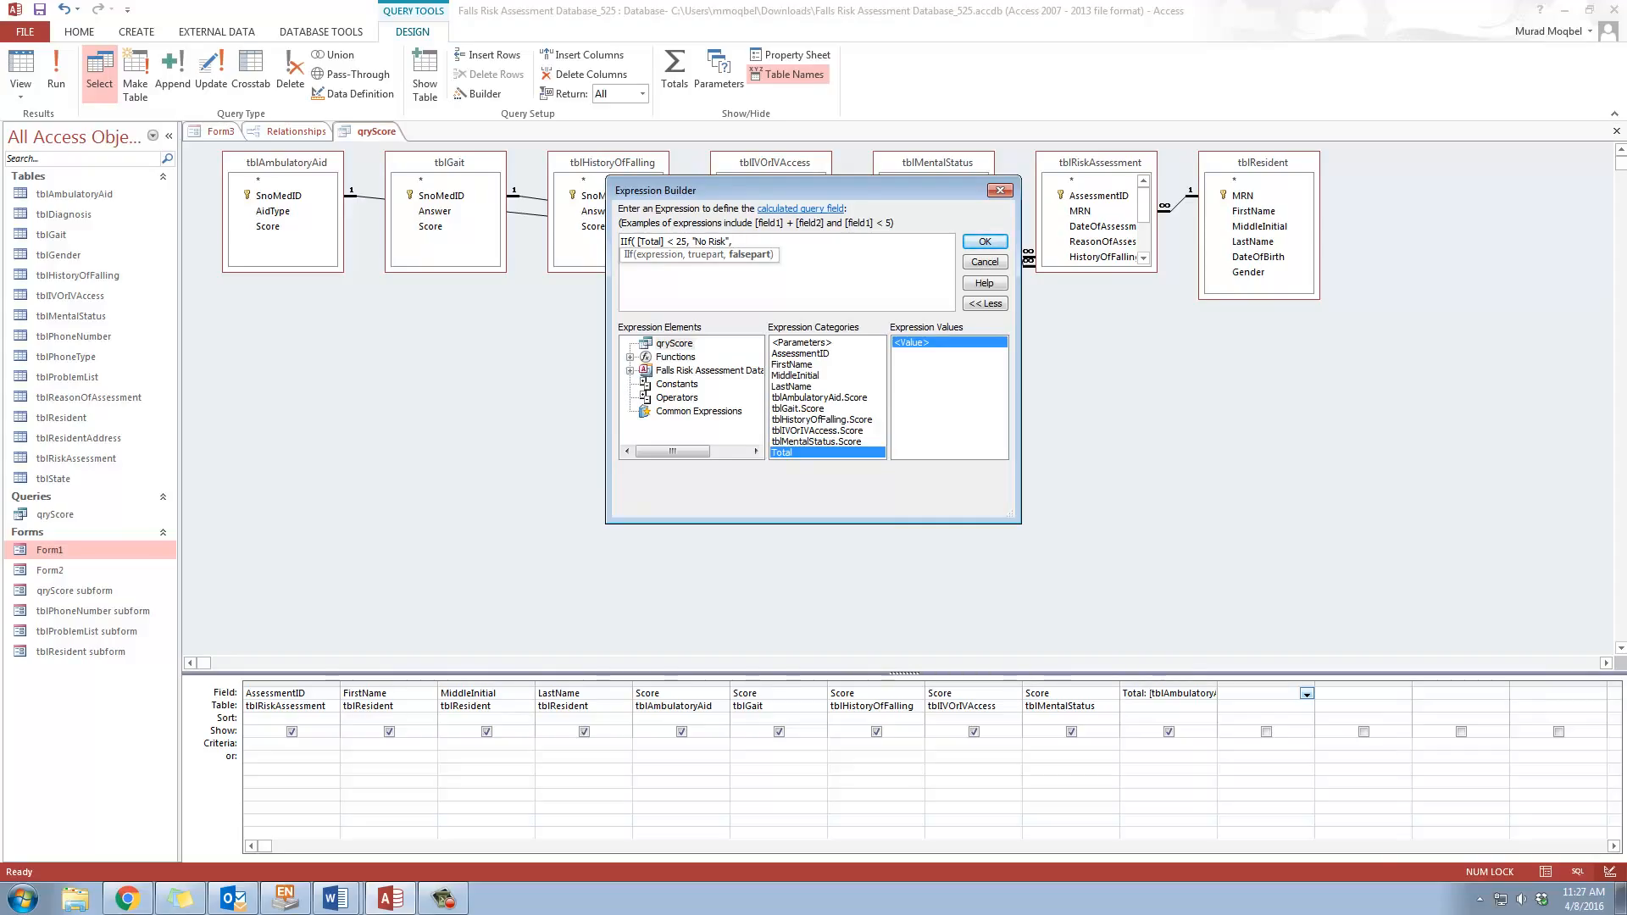
Nest a second IIf as the false part with the condition [Total] <46, consulting the score ranges in the Word requirements document
text(i)
double_click(847, 270)
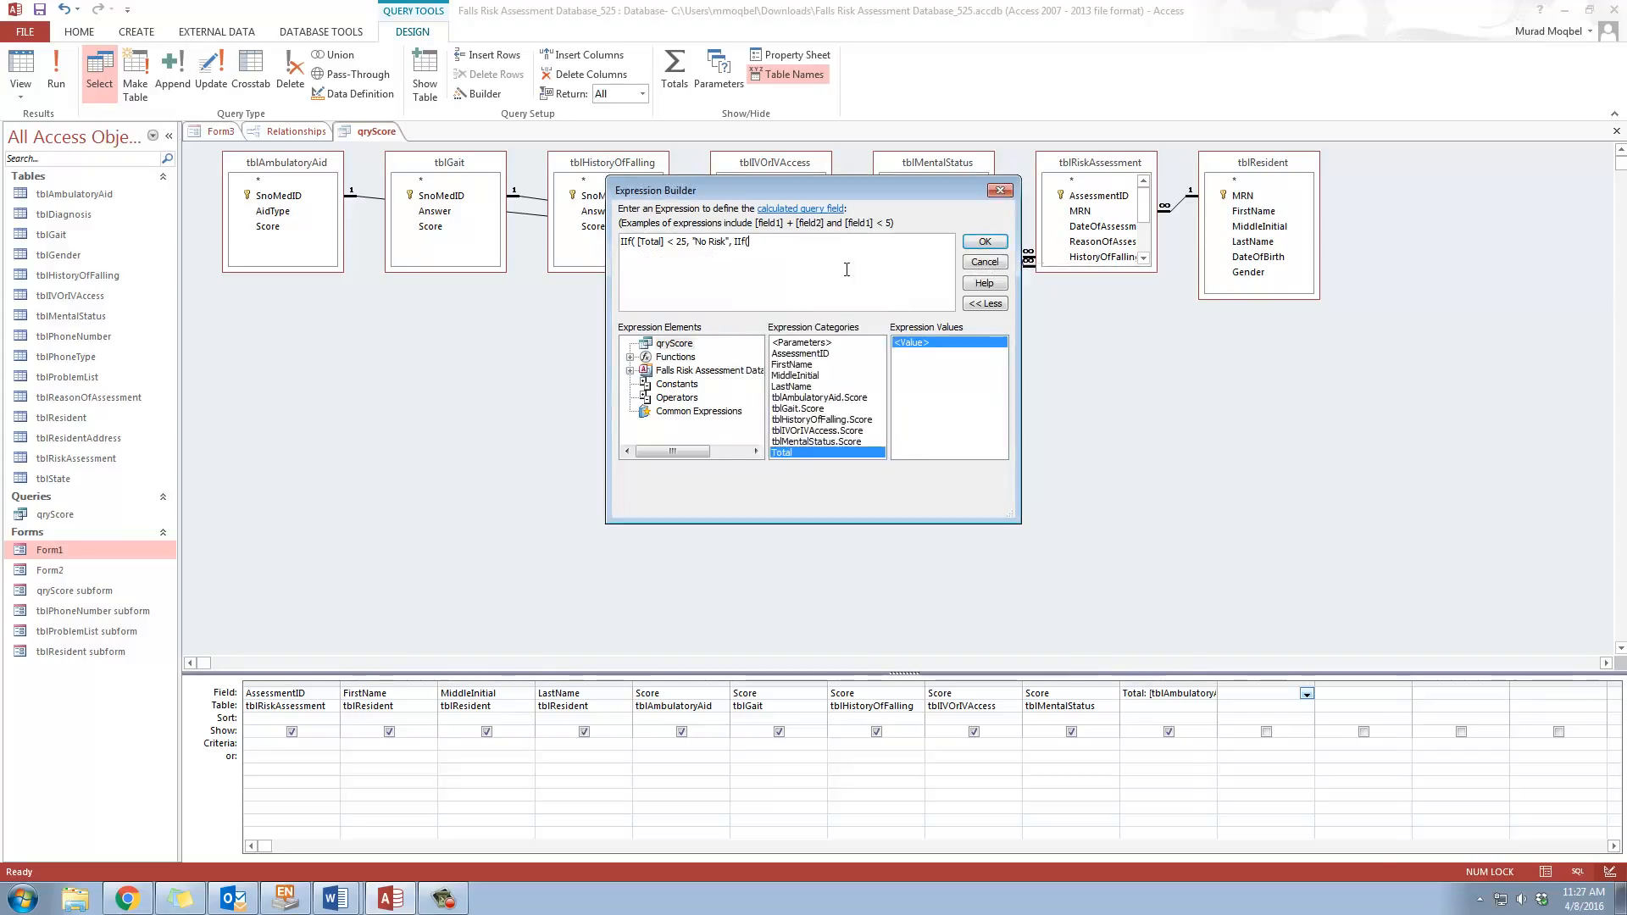
double_click(791, 451)
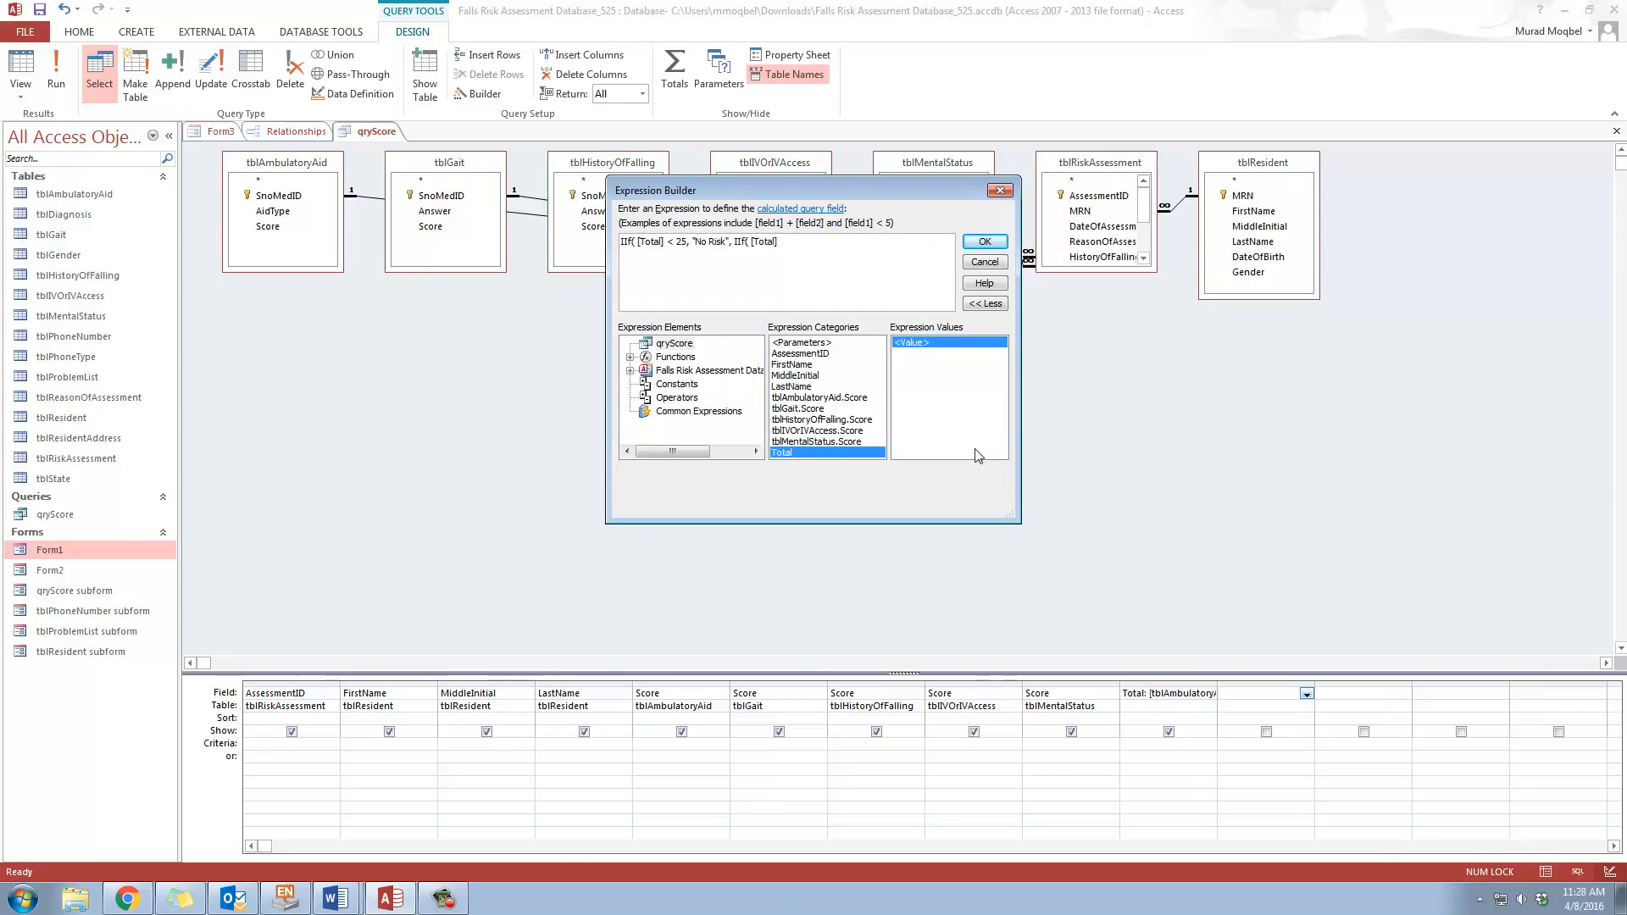
text(<)
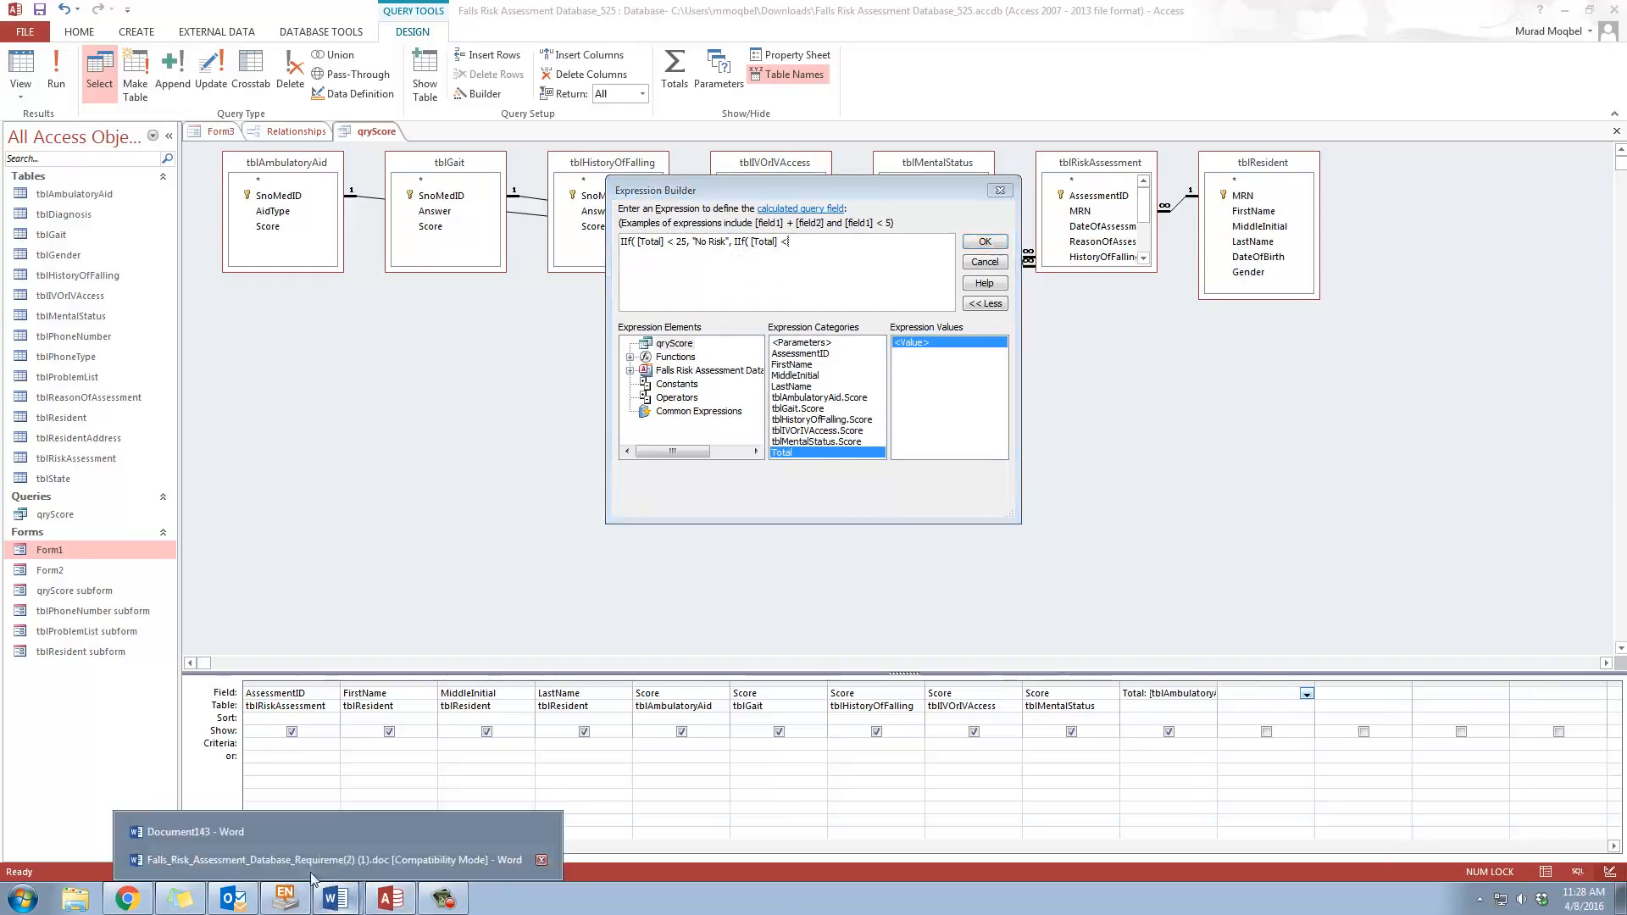
click(298, 863)
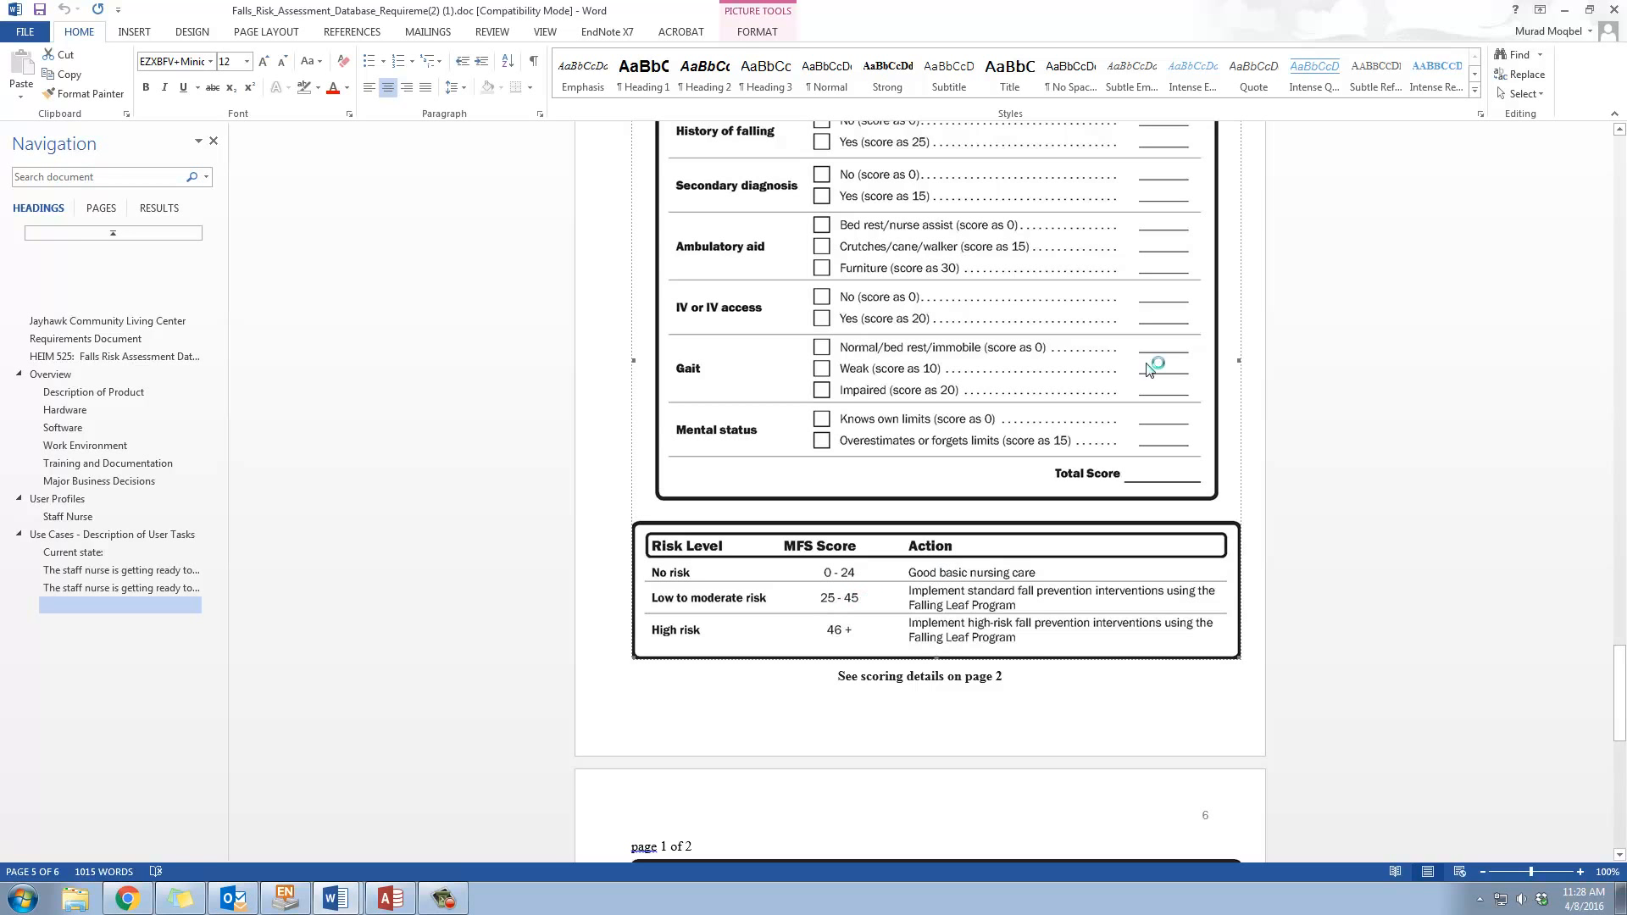
click(1566, 12)
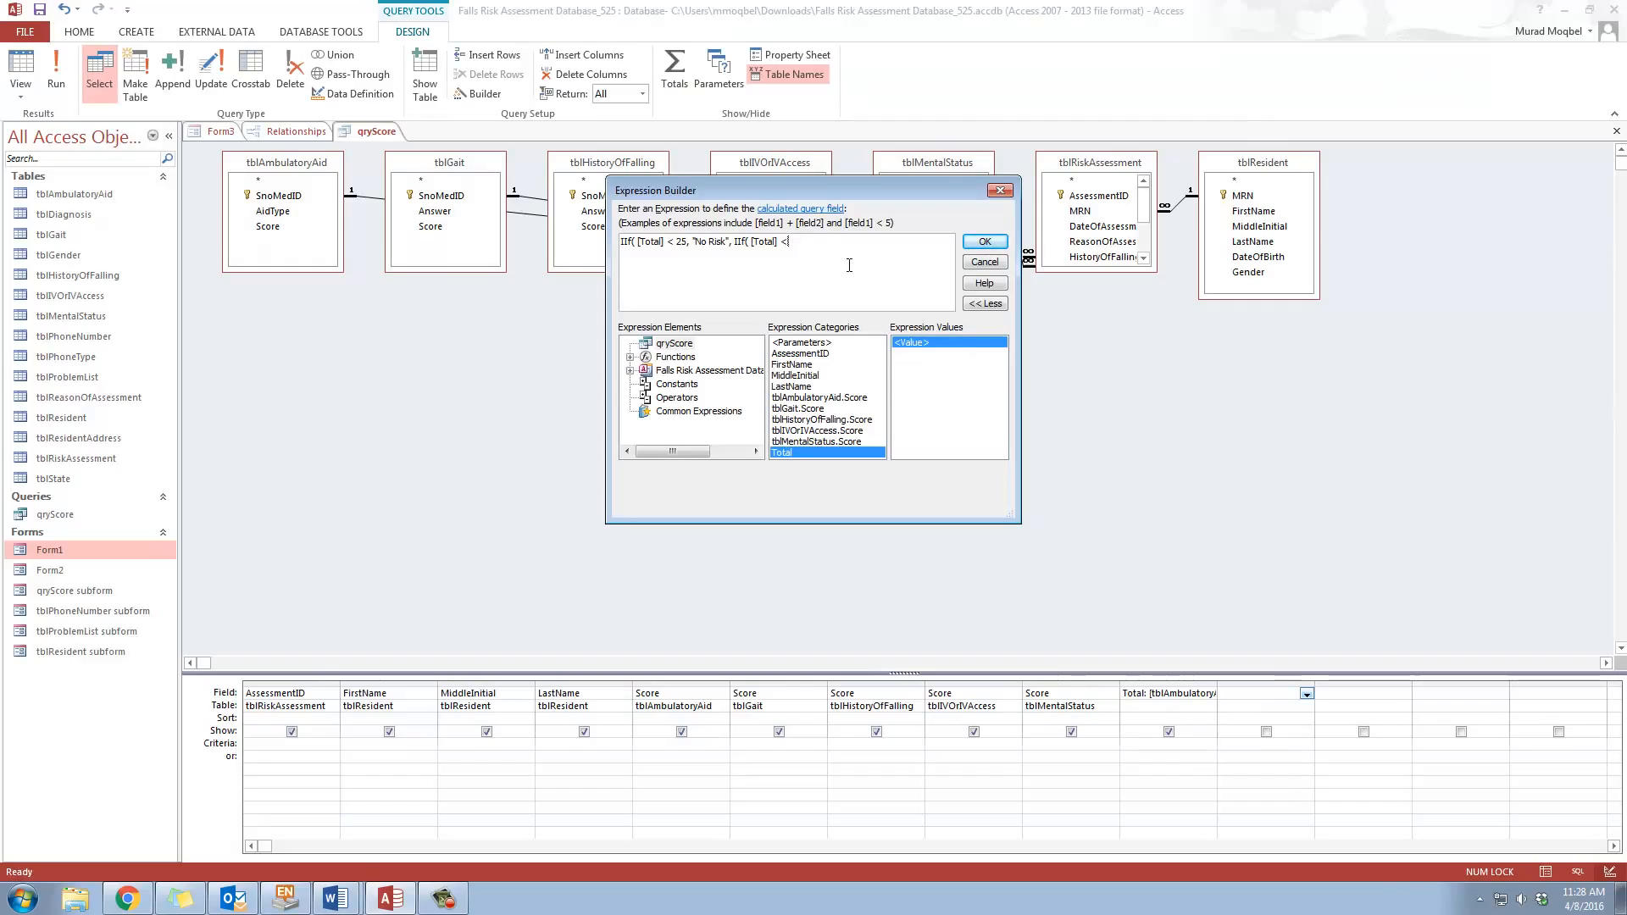
text(46, "No)
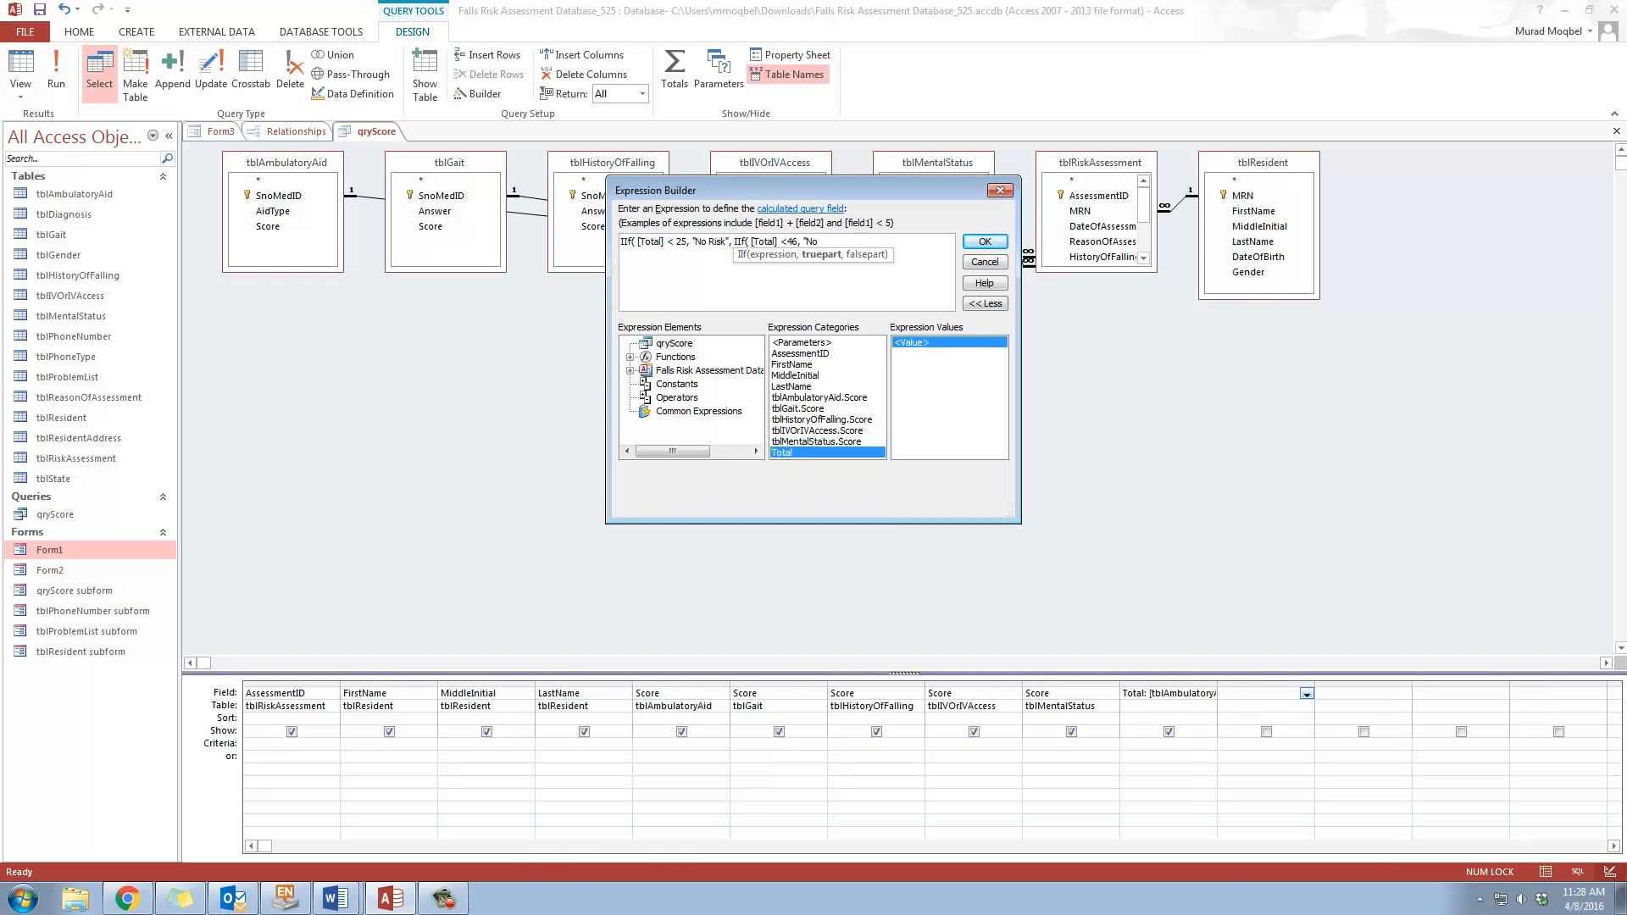
Check the second risk level's wording in the Word requirements document and enter "Low to Moderate Risk" as the second IIf's true part
click(309, 859)
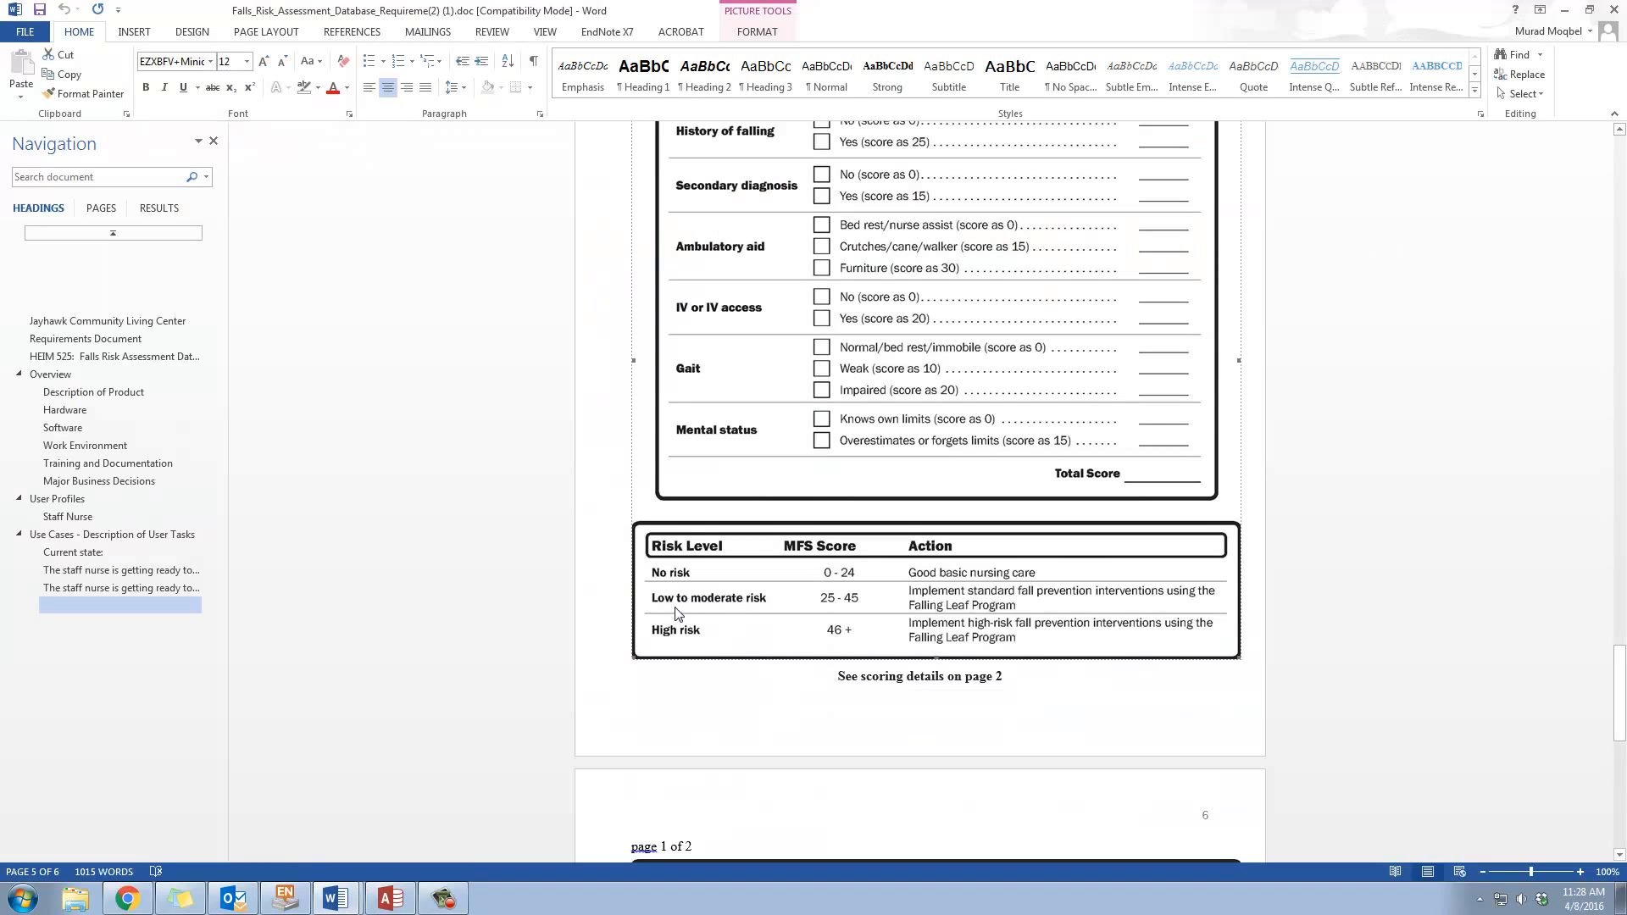
click(1564, 9)
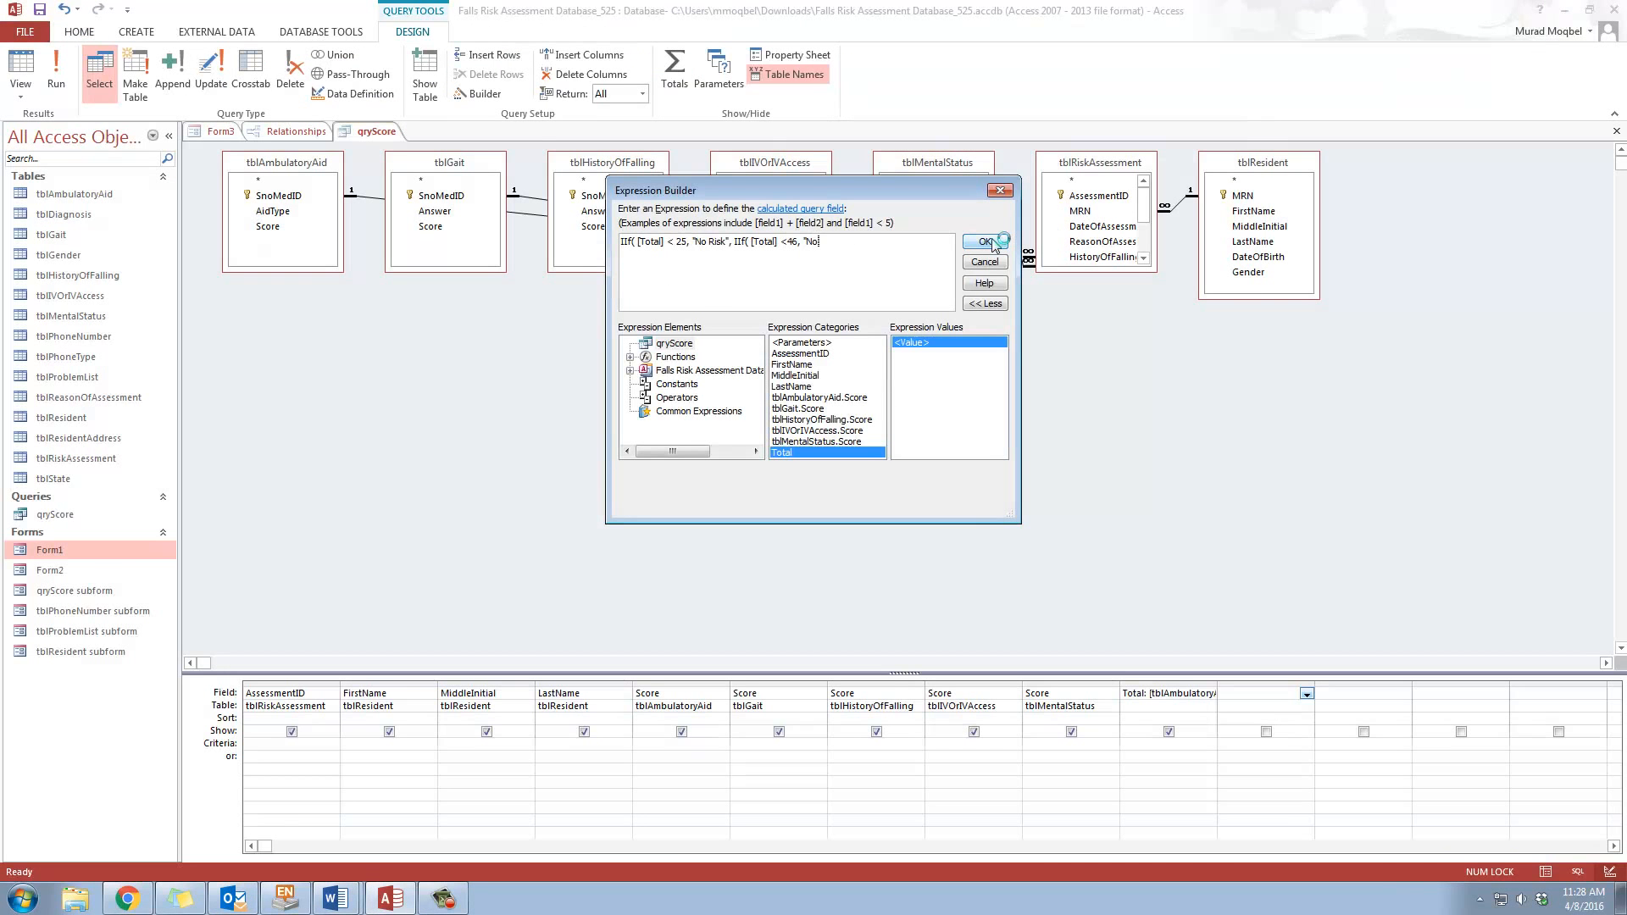
key(BackSpace)
key(BackSpace)
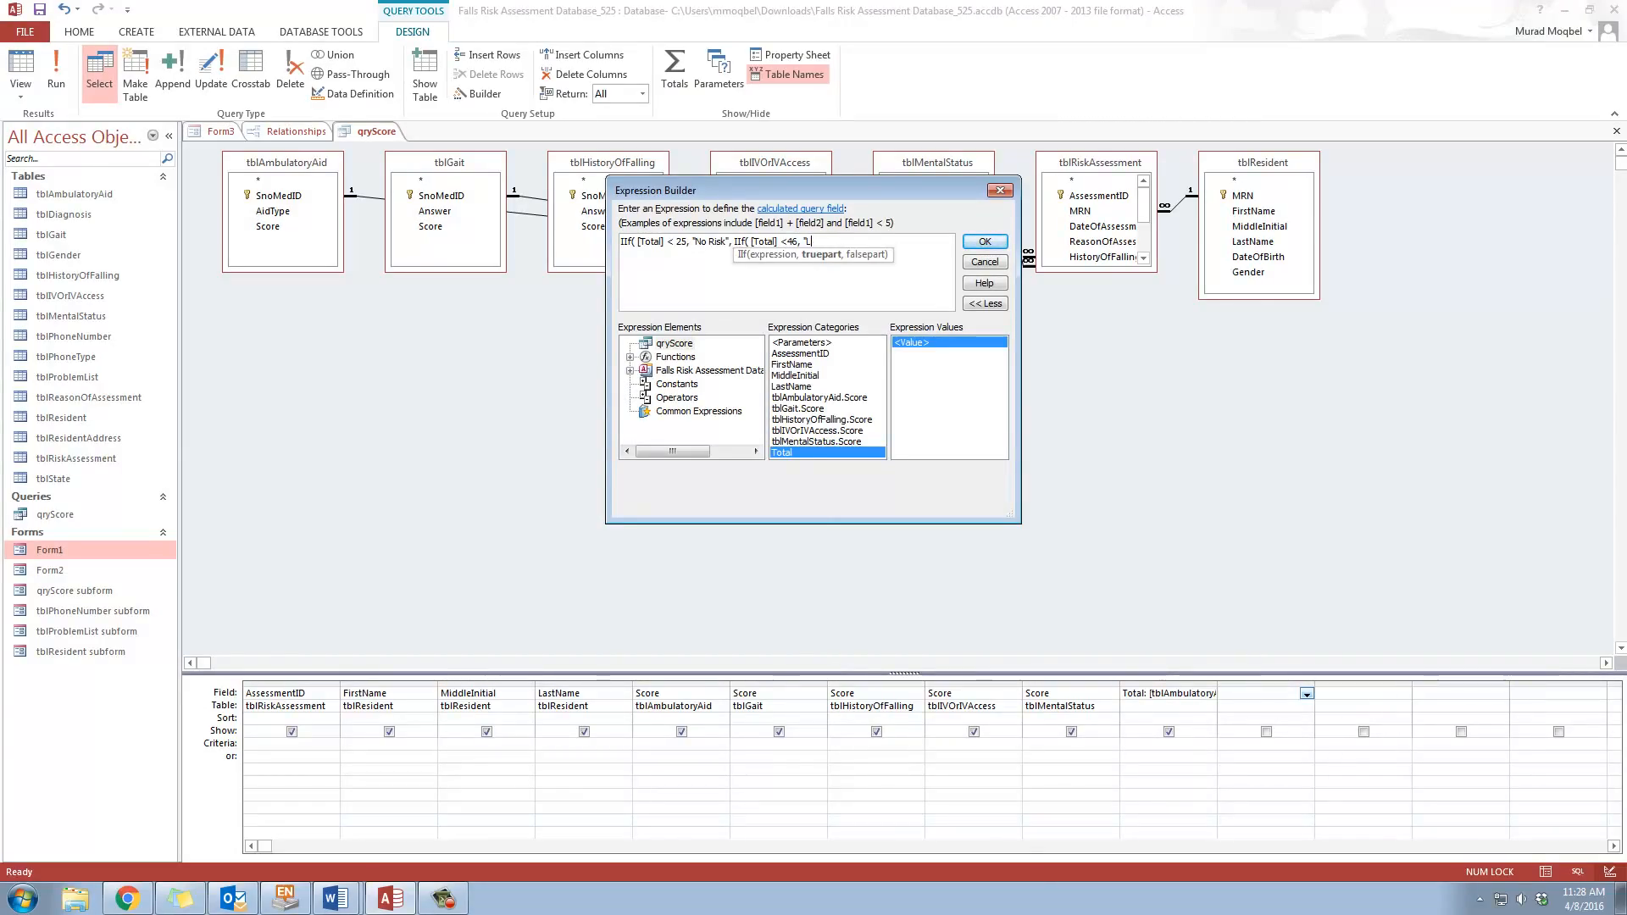
text(Low to Moderater )
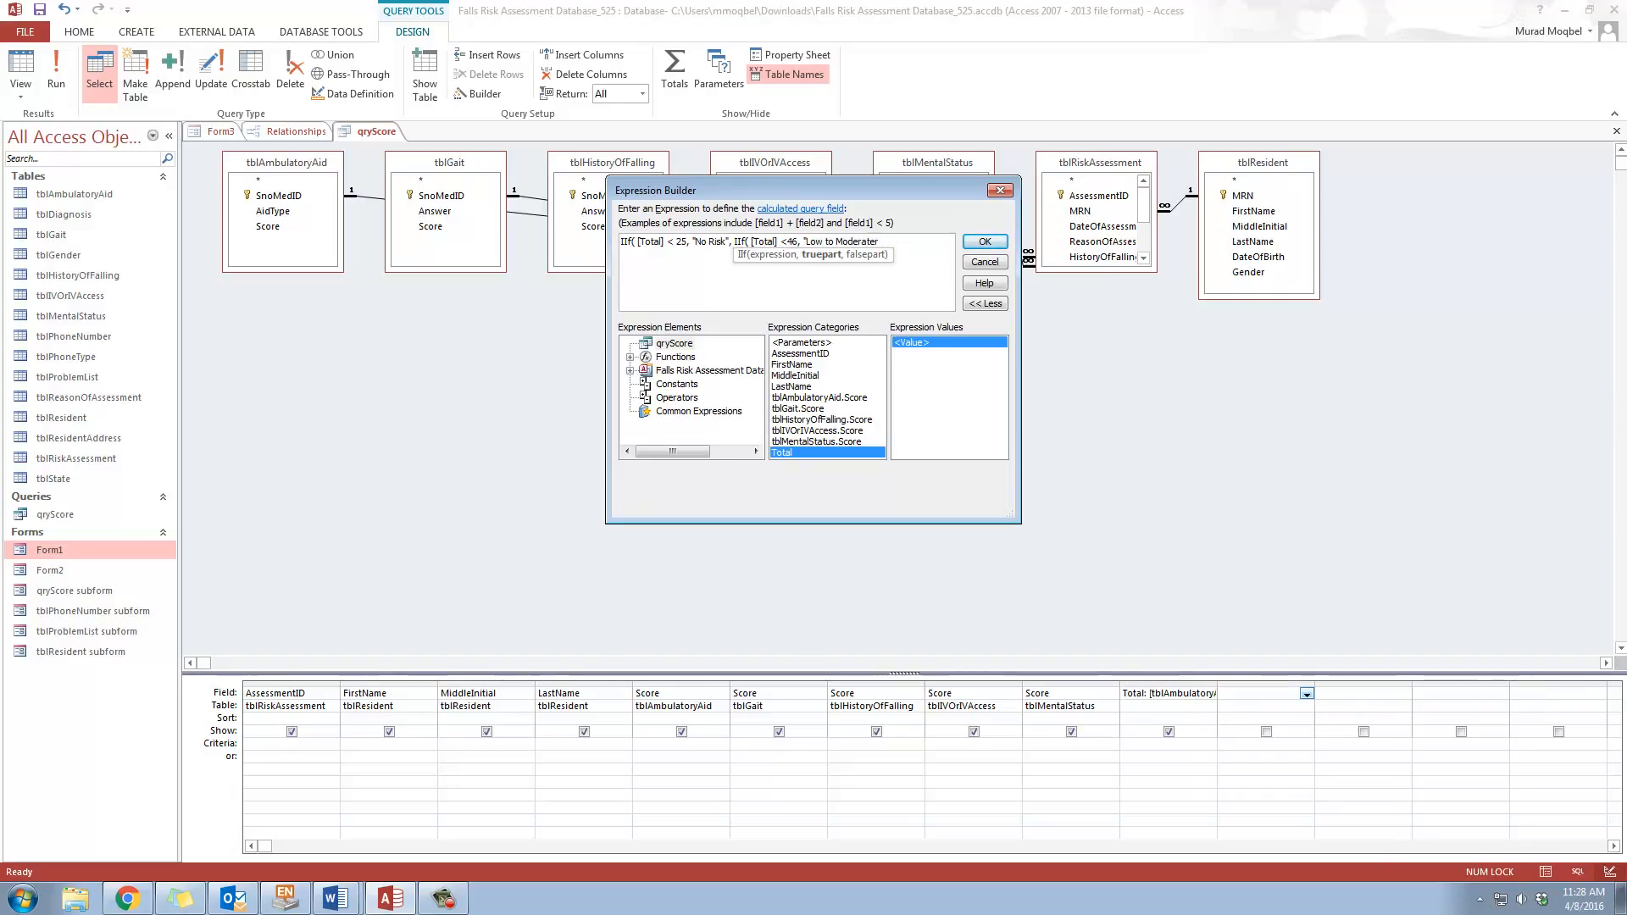
text( Risk", i)
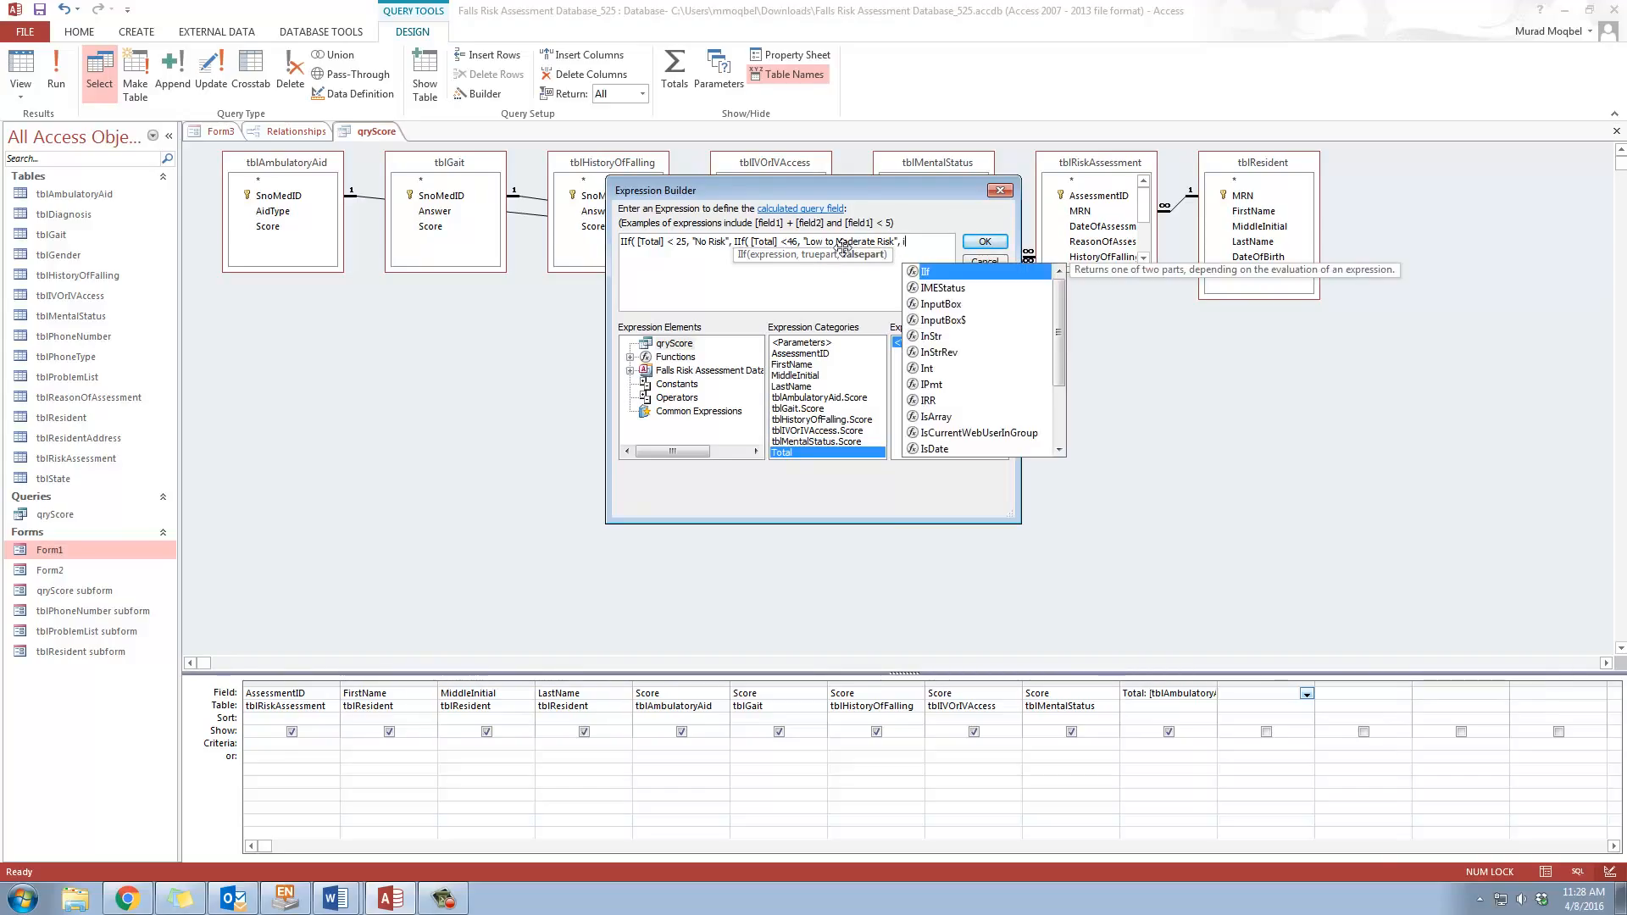
Nest a third IIf testing [Total] > 45 with "High Risk" as its true part, and close all three functions
double_click(972, 273)
double_click(827, 453)
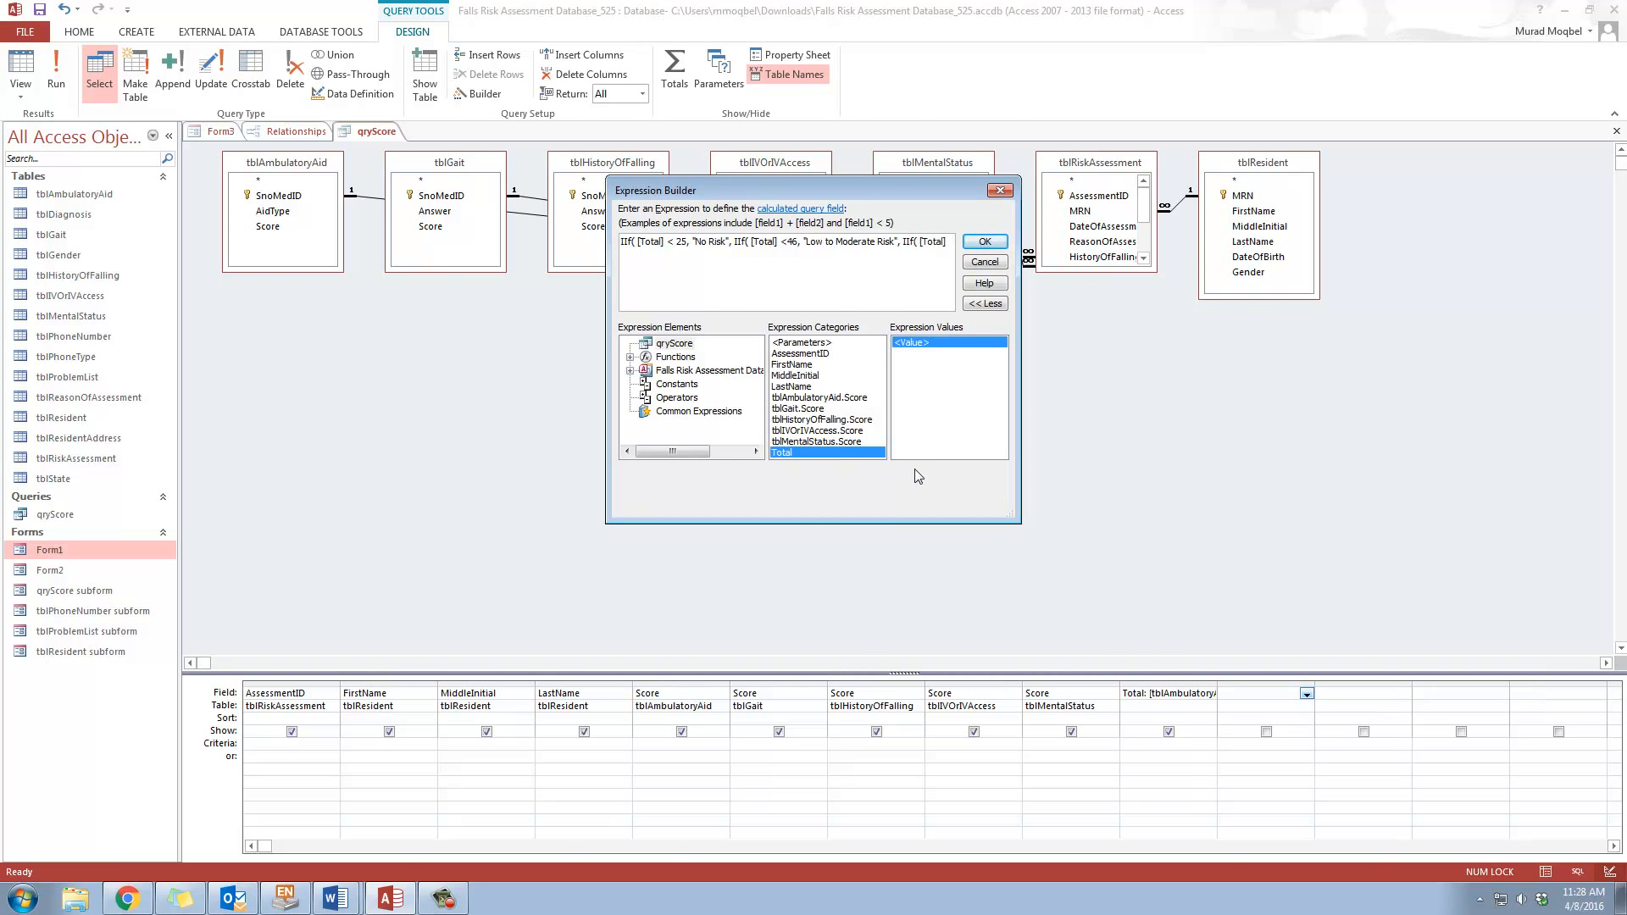
mouse_move(336, 897)
click(337, 866)
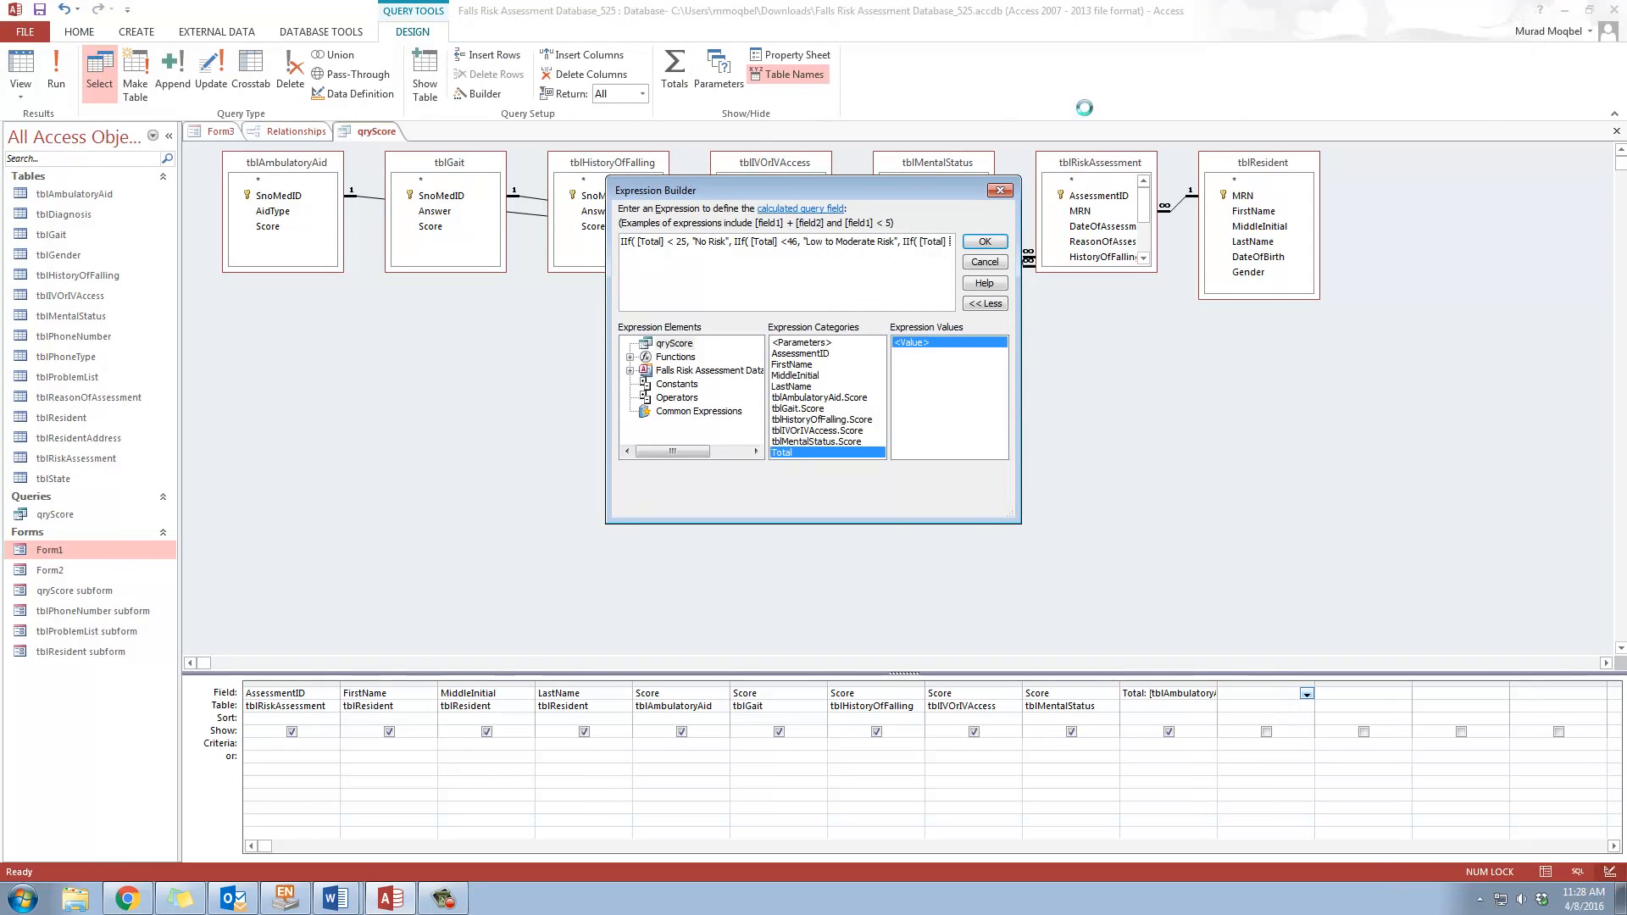
click(1563, 10)
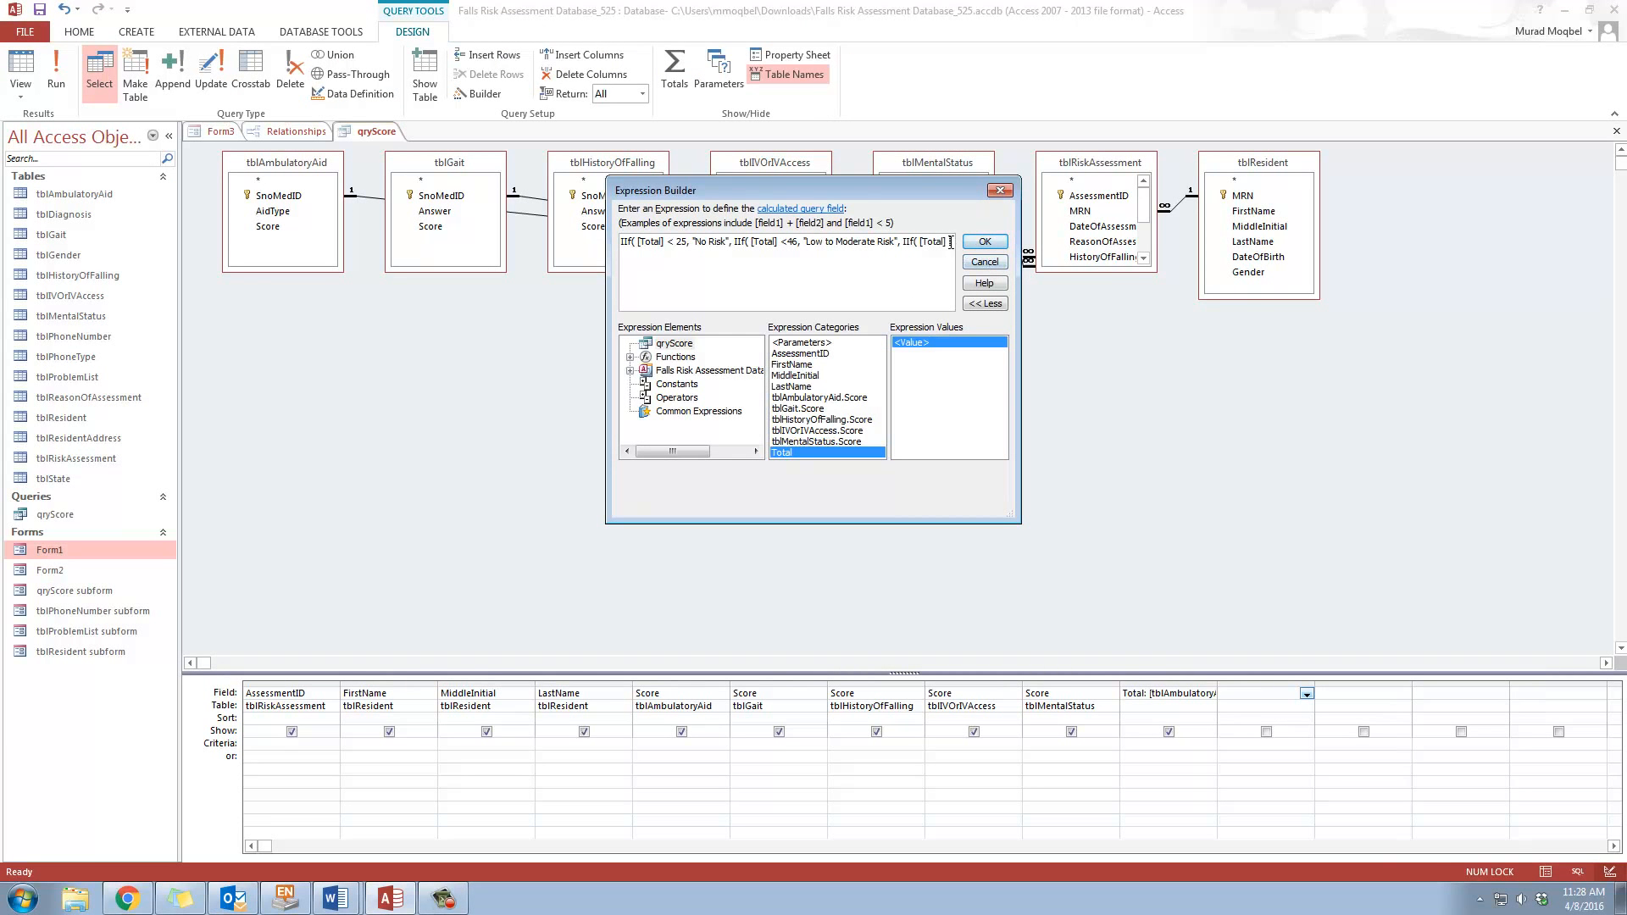
text(>)
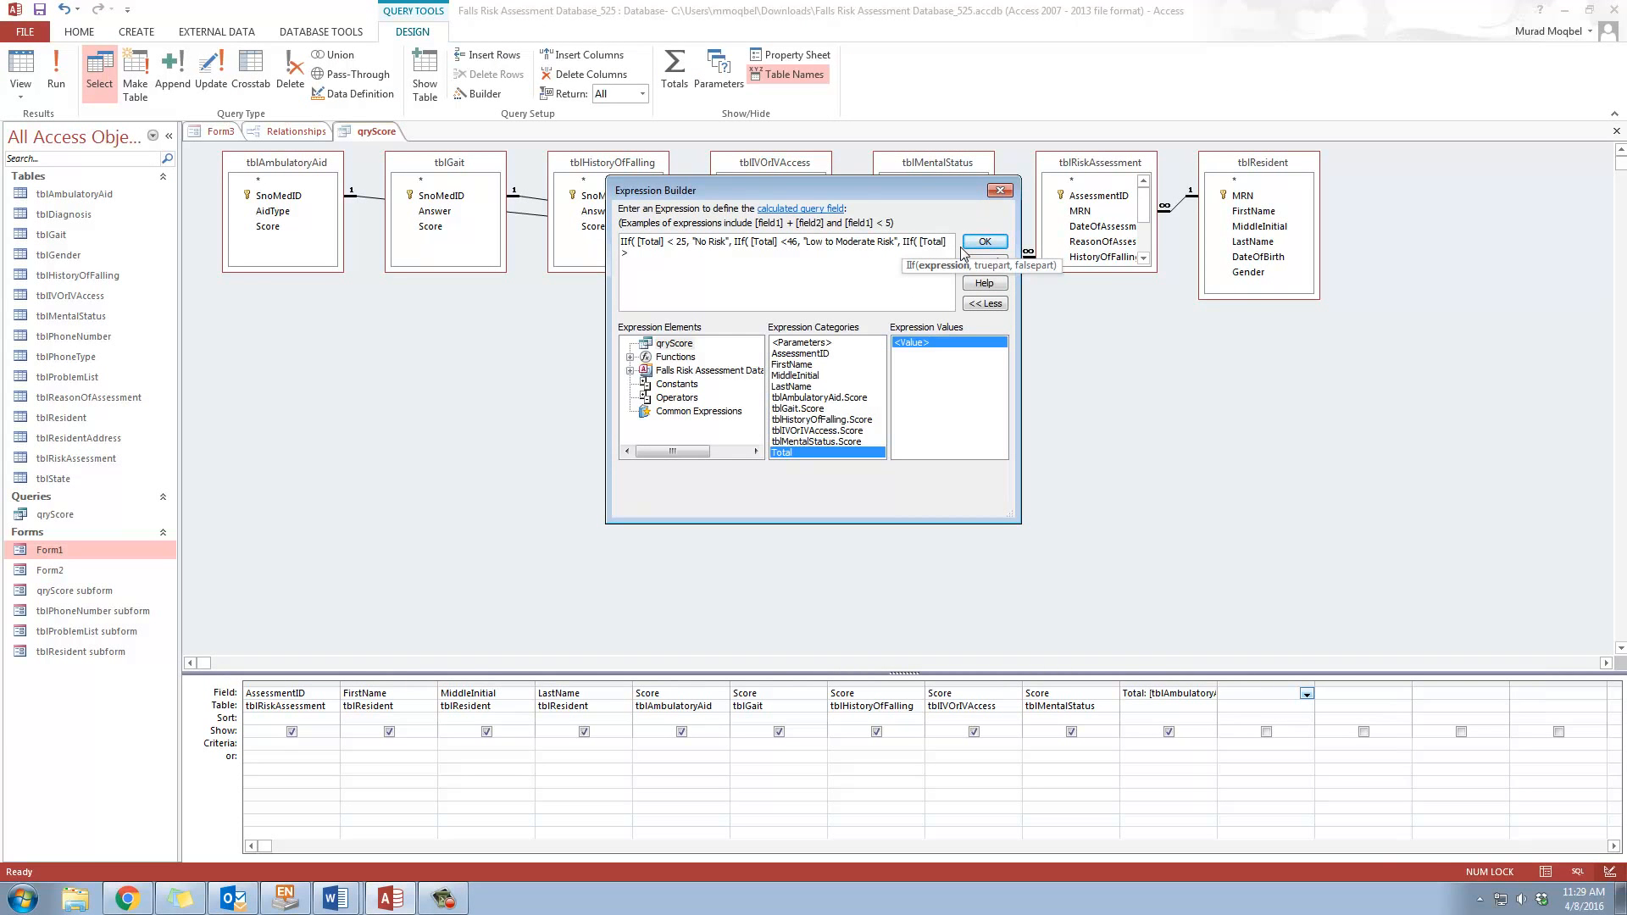
text( 45, "High Ris)
text(k"))))
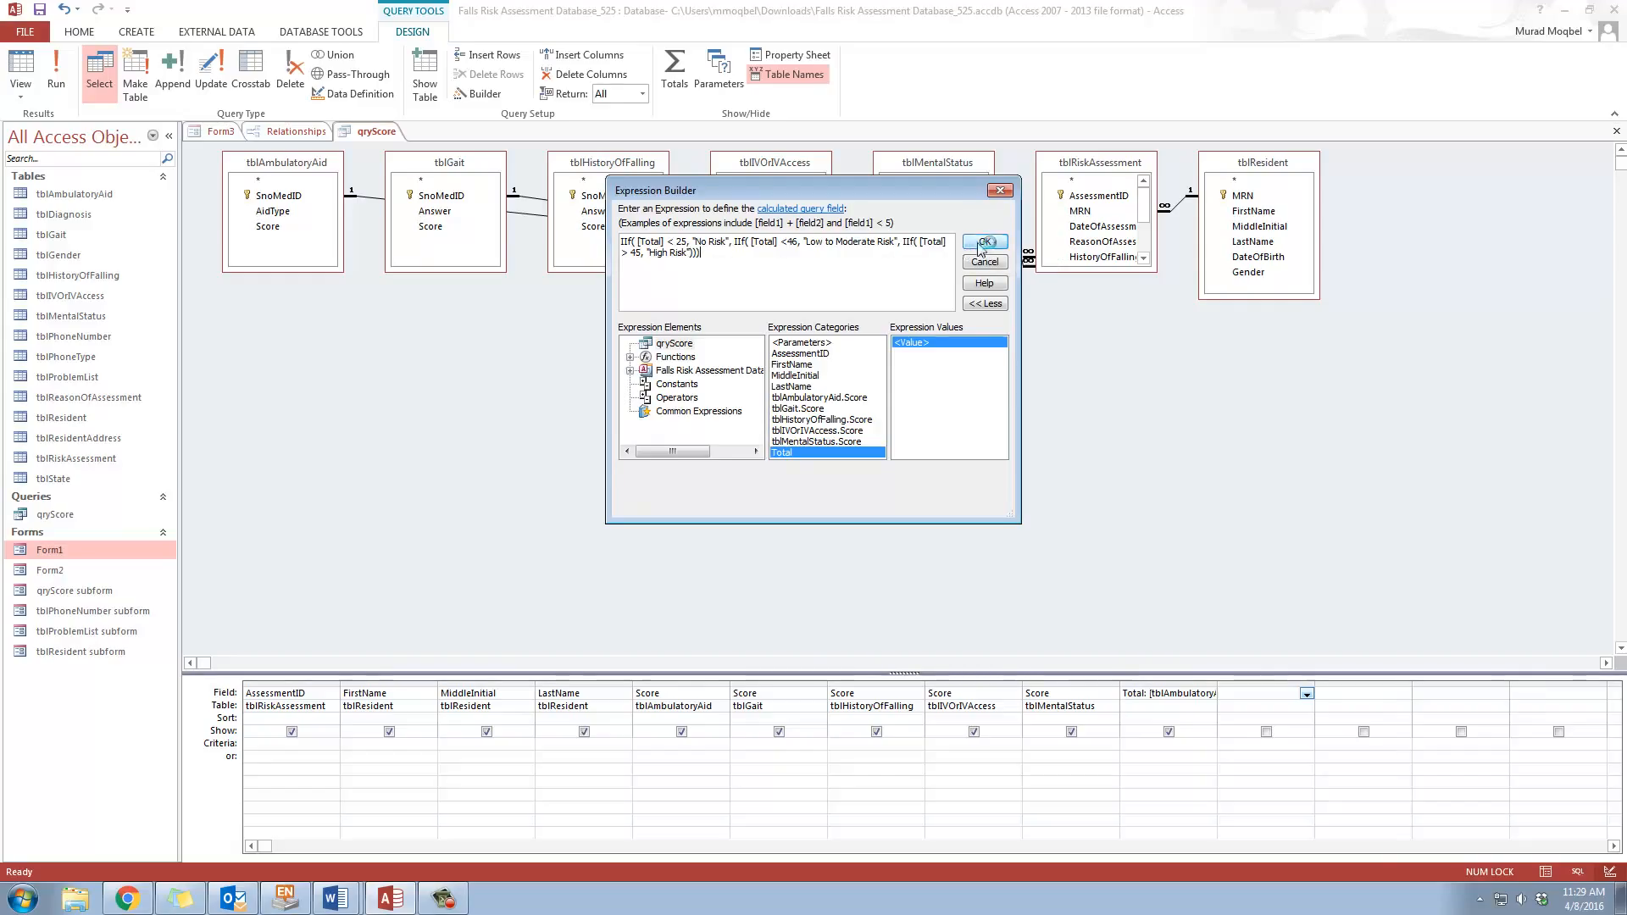
Accept the risk expression and run the query, fitting the Expr1 column's width to its contents
click(975, 243)
click(57, 83)
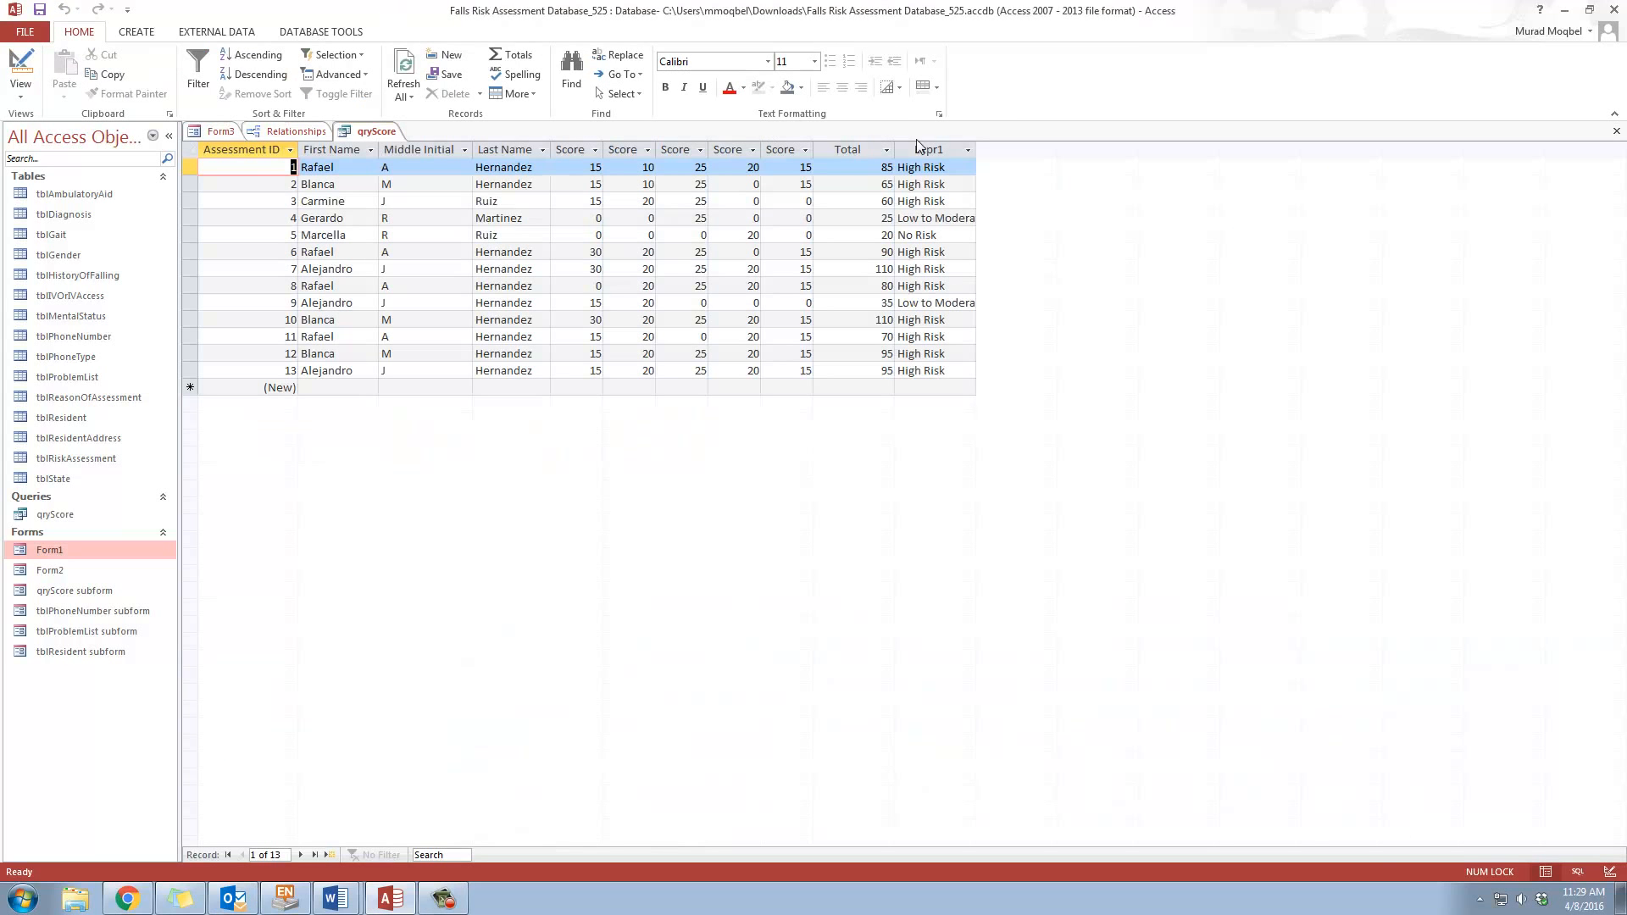
double_click(976, 149)
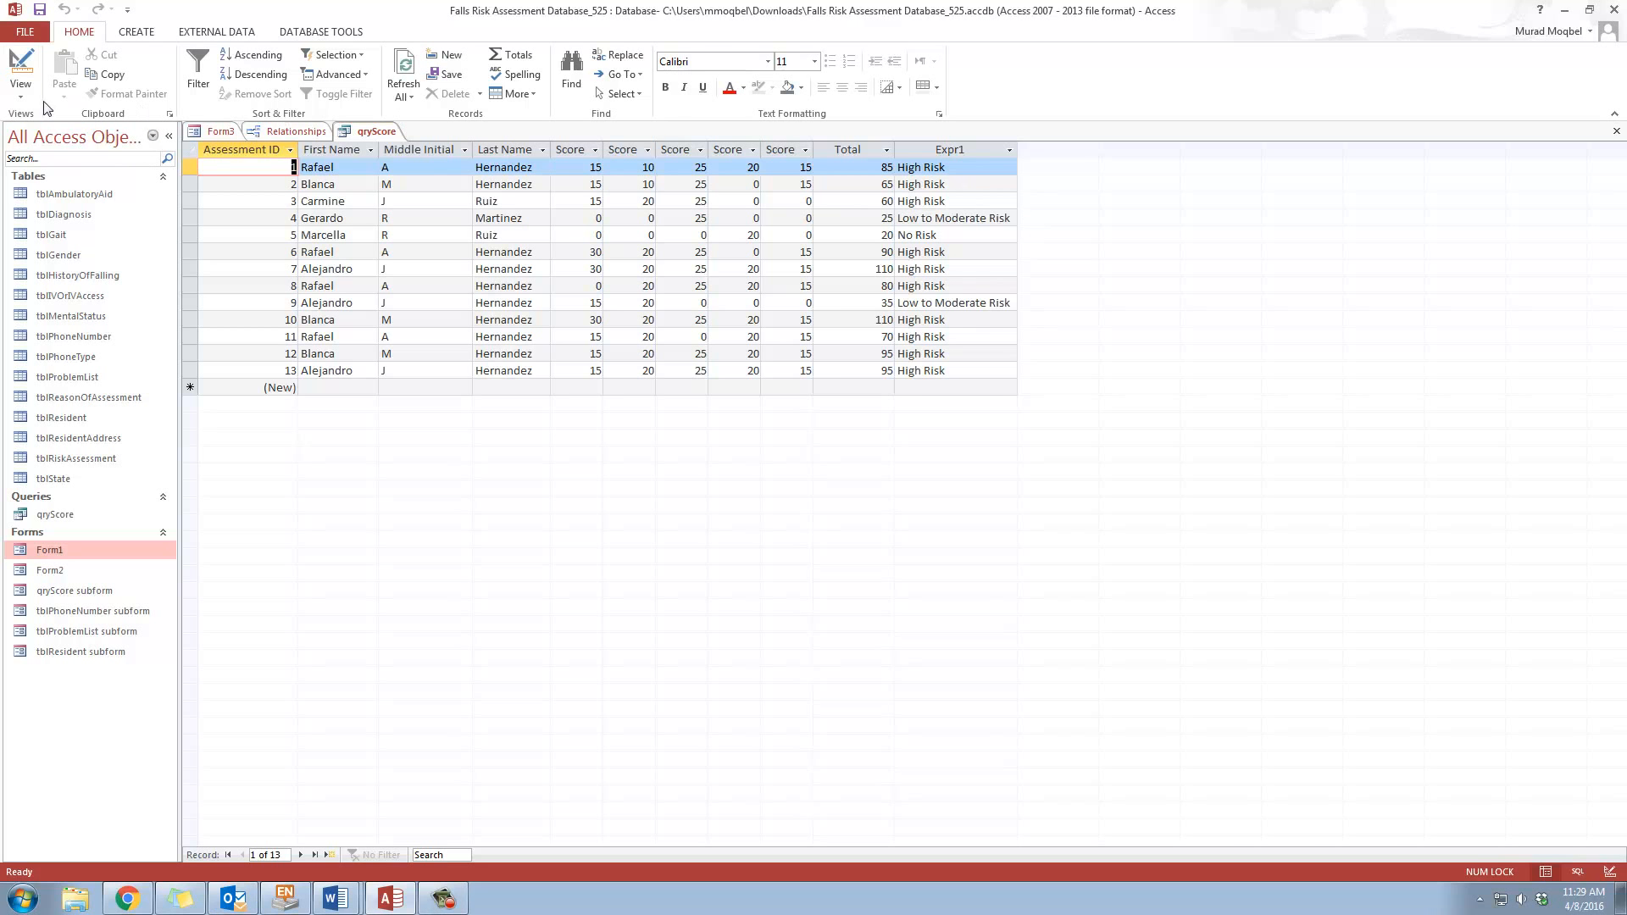
Rename the Expr1 column of qryScore to Risk Level, checking the heading in the Word requirements document, and run the query
click(20, 93)
click(43, 192)
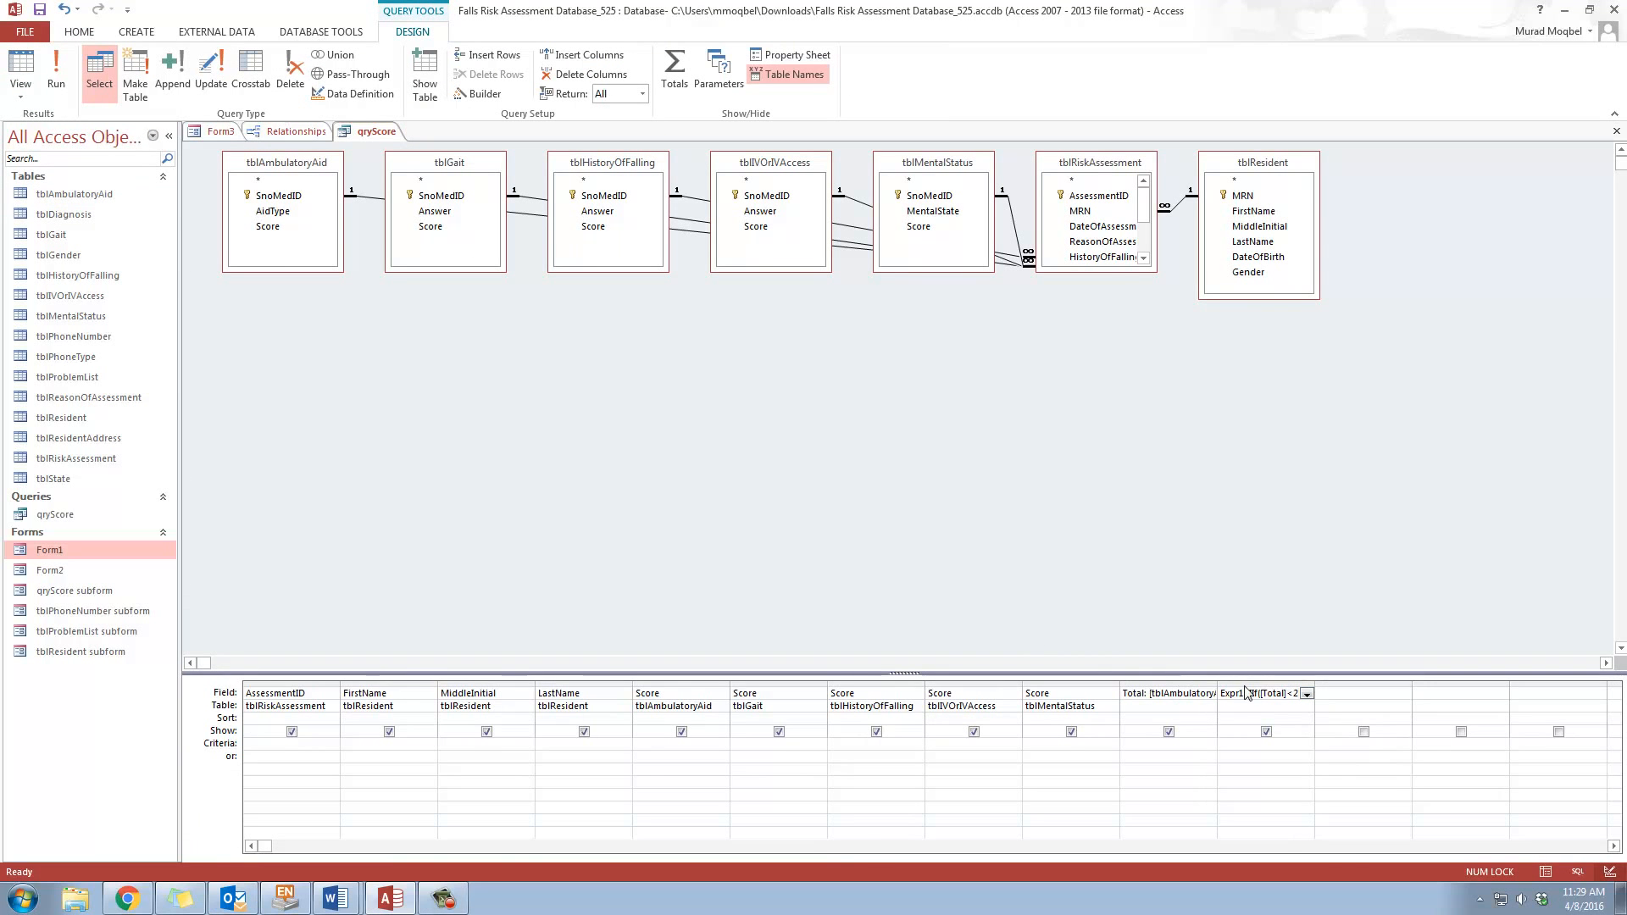
right_click(1140, 694)
click(1194, 818)
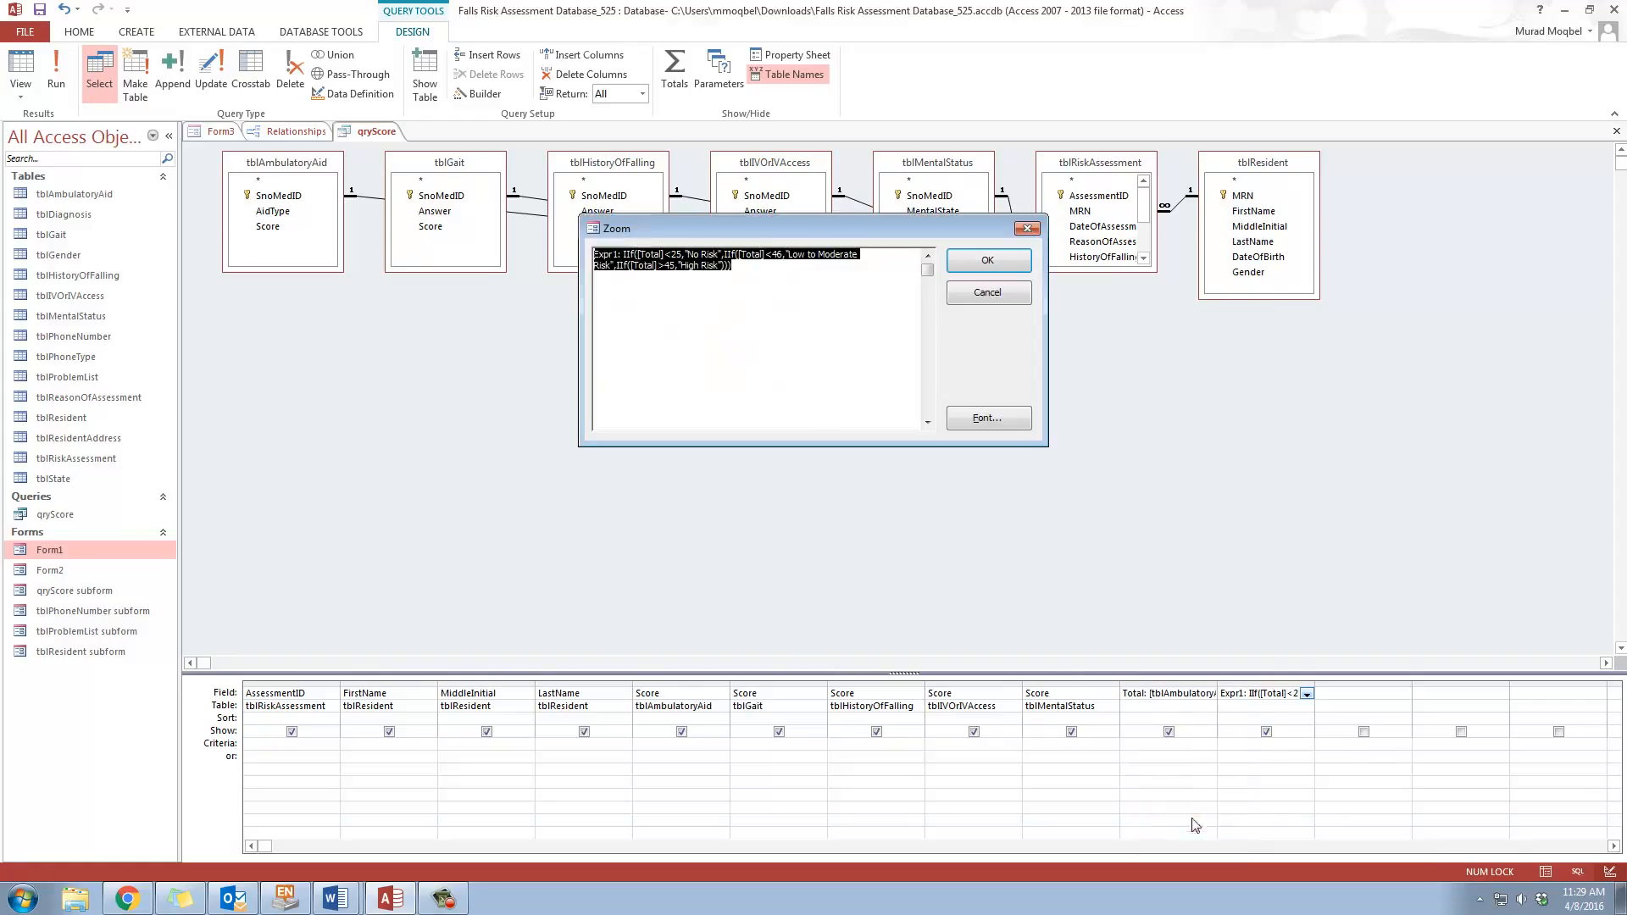
click(843, 360)
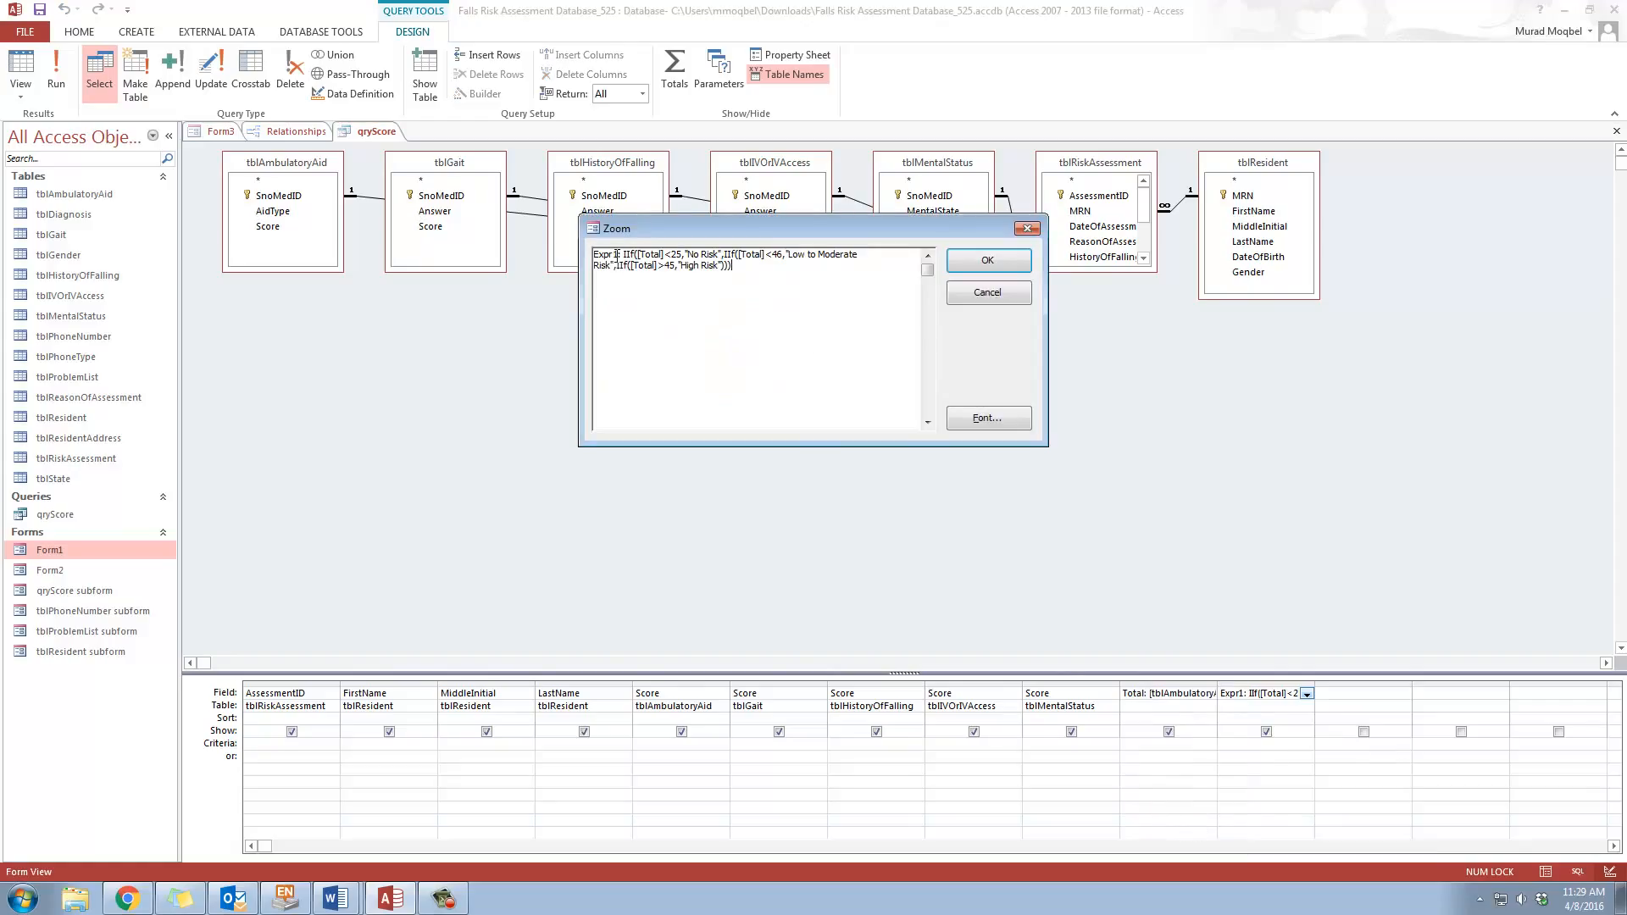
double_click(618, 254)
text(R)
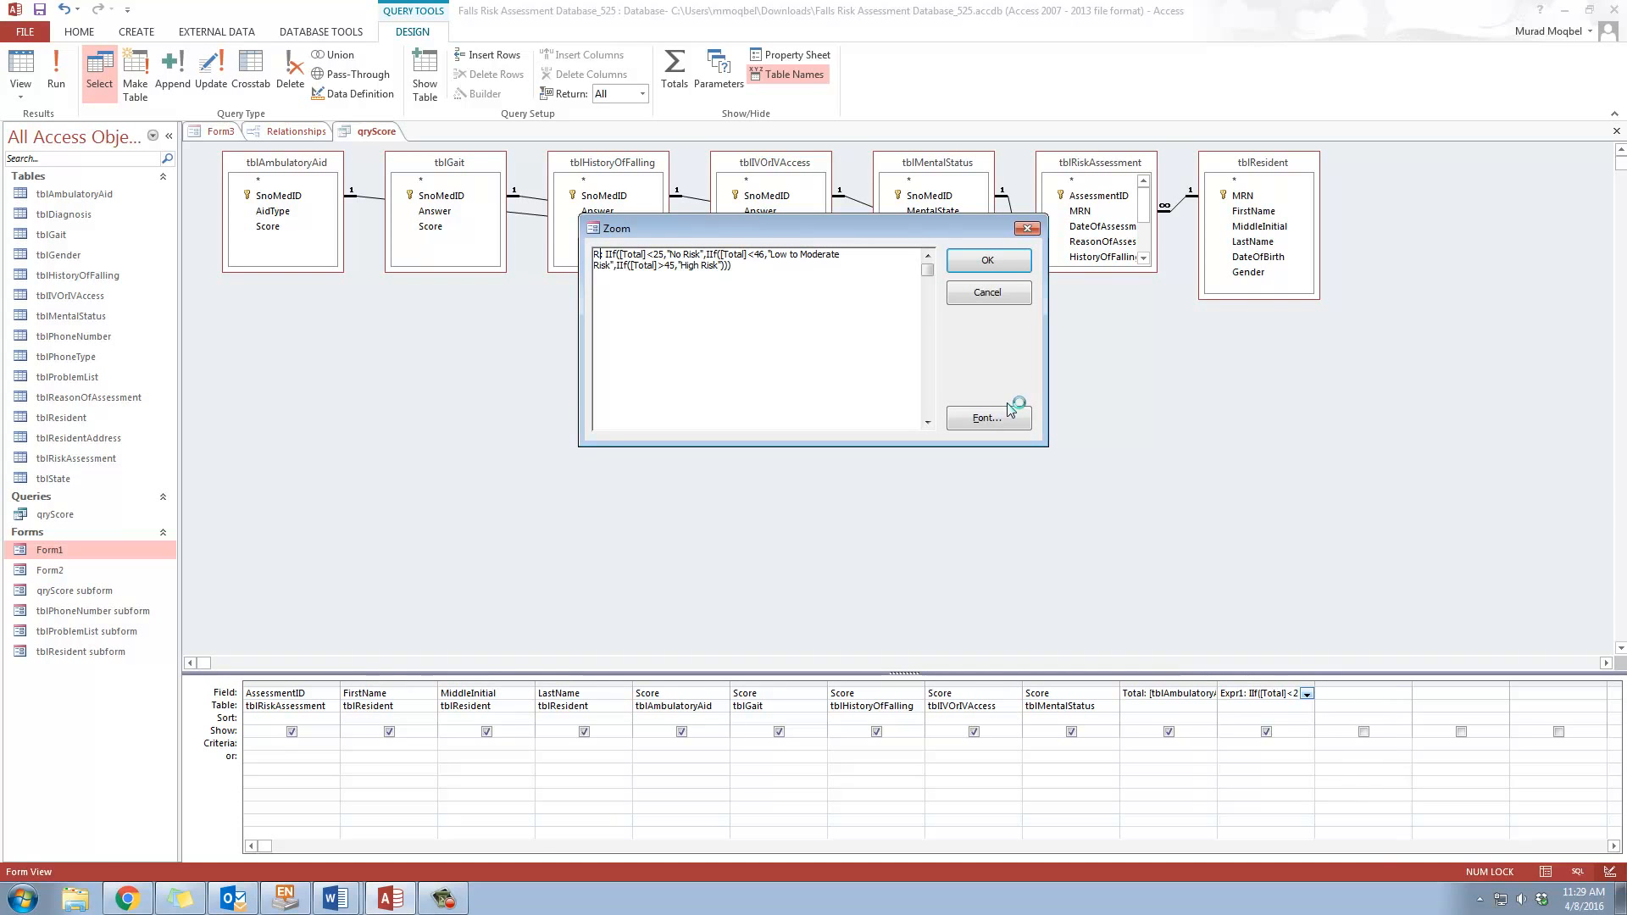
mouse_move(336, 896)
click(339, 860)
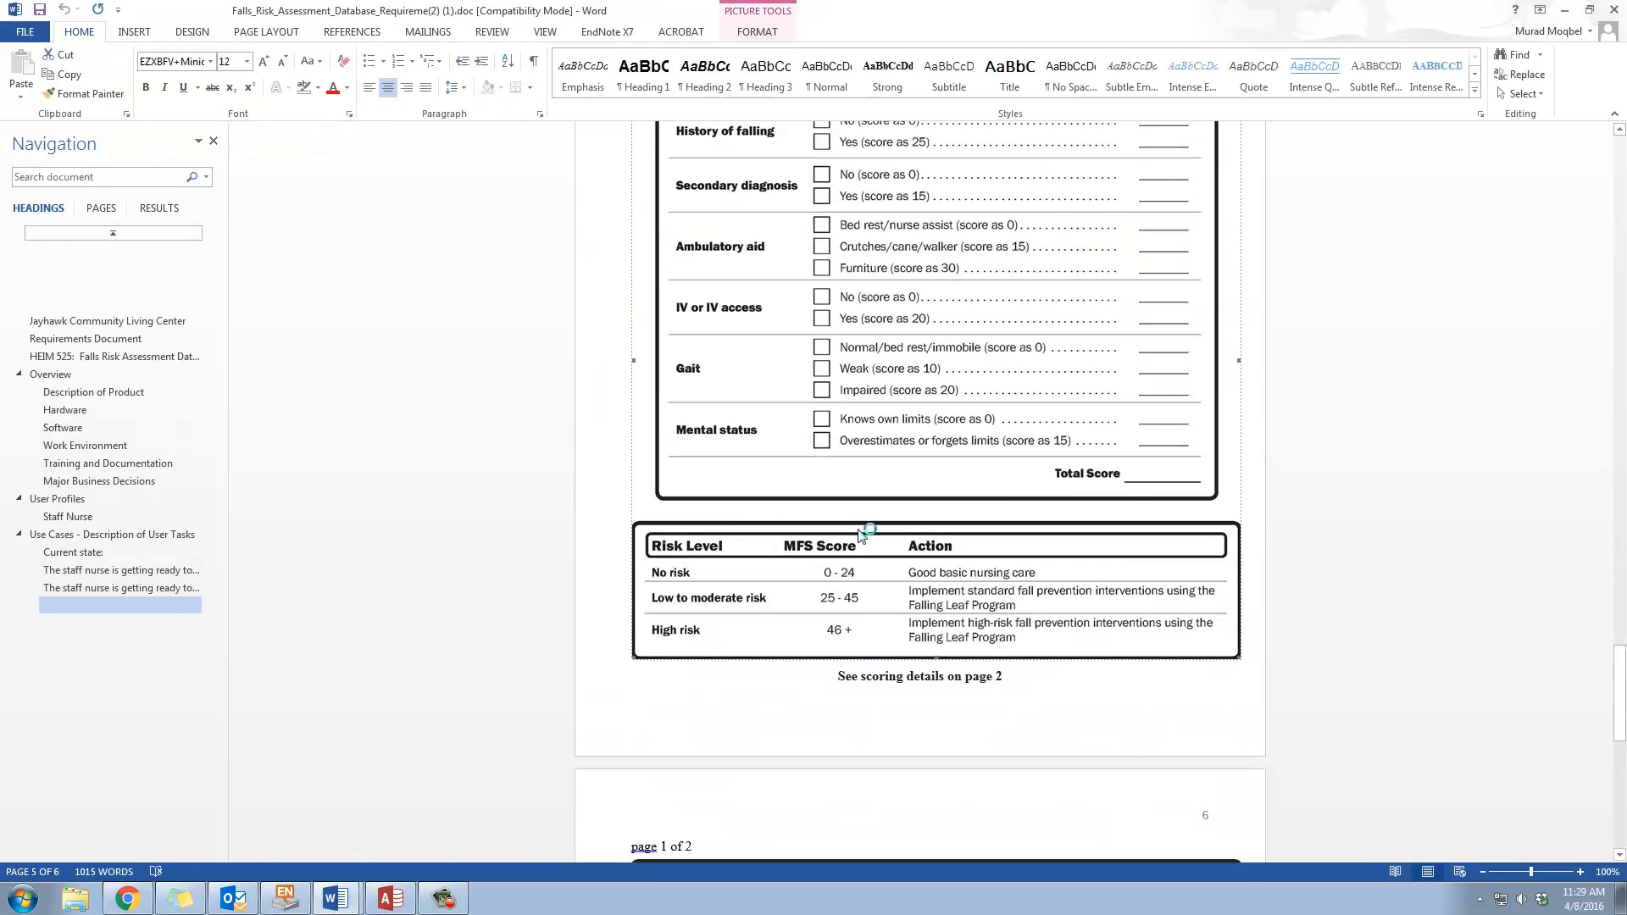
click(1564, 9)
text(isk Level: IIf([Total]<25,"No Risk",IIf([Total]<46,"Low to Moderate)
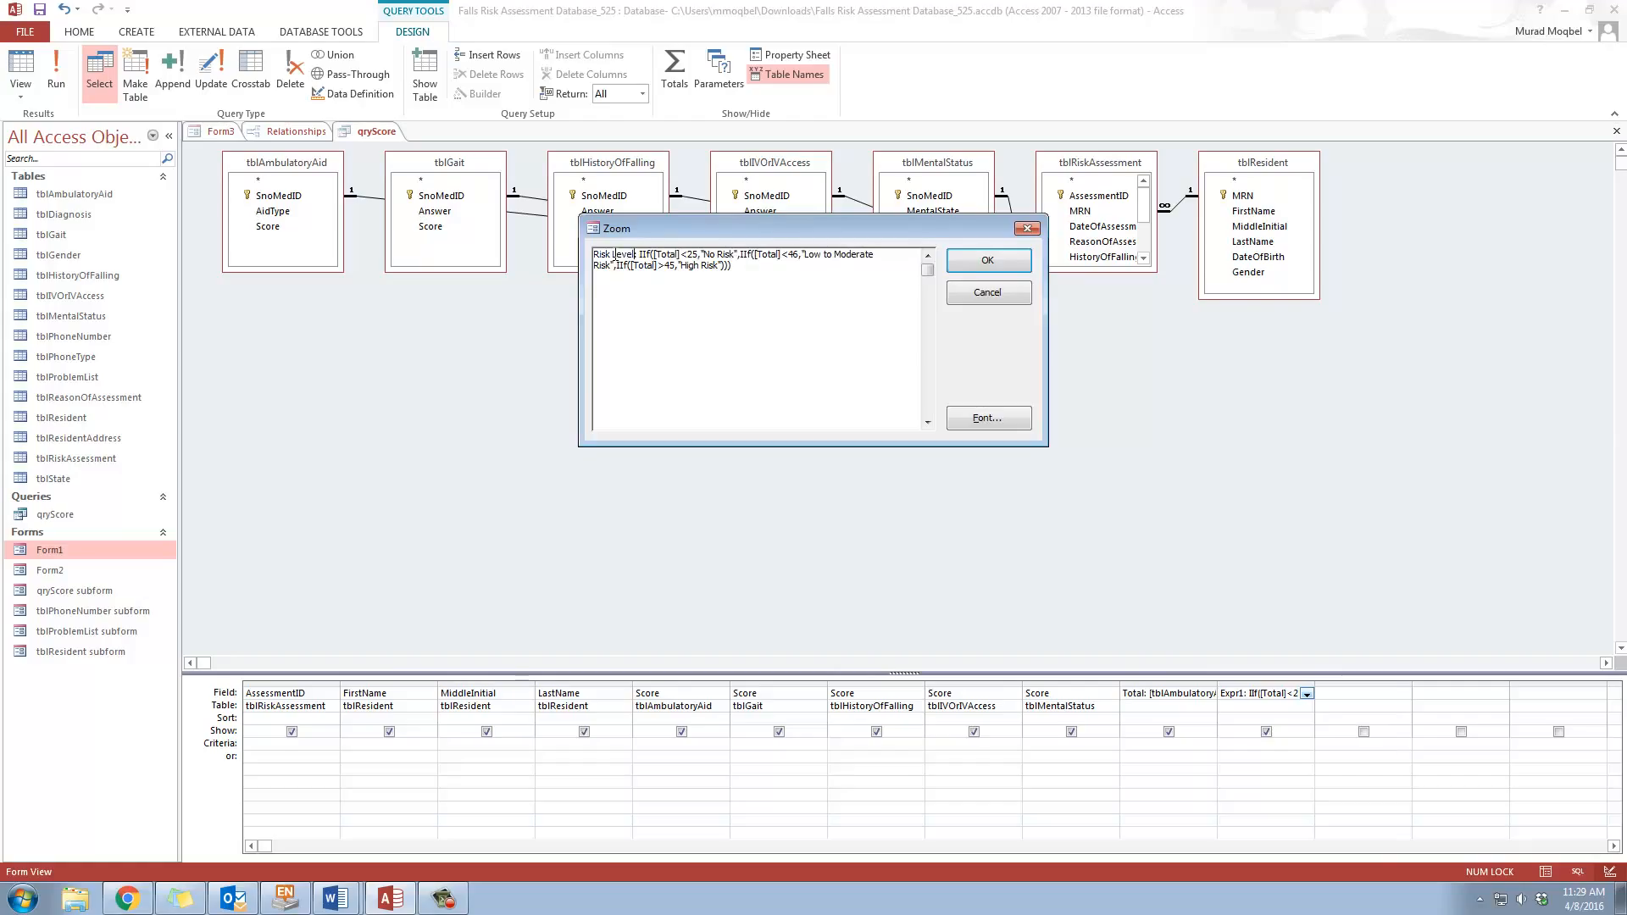
click(986, 261)
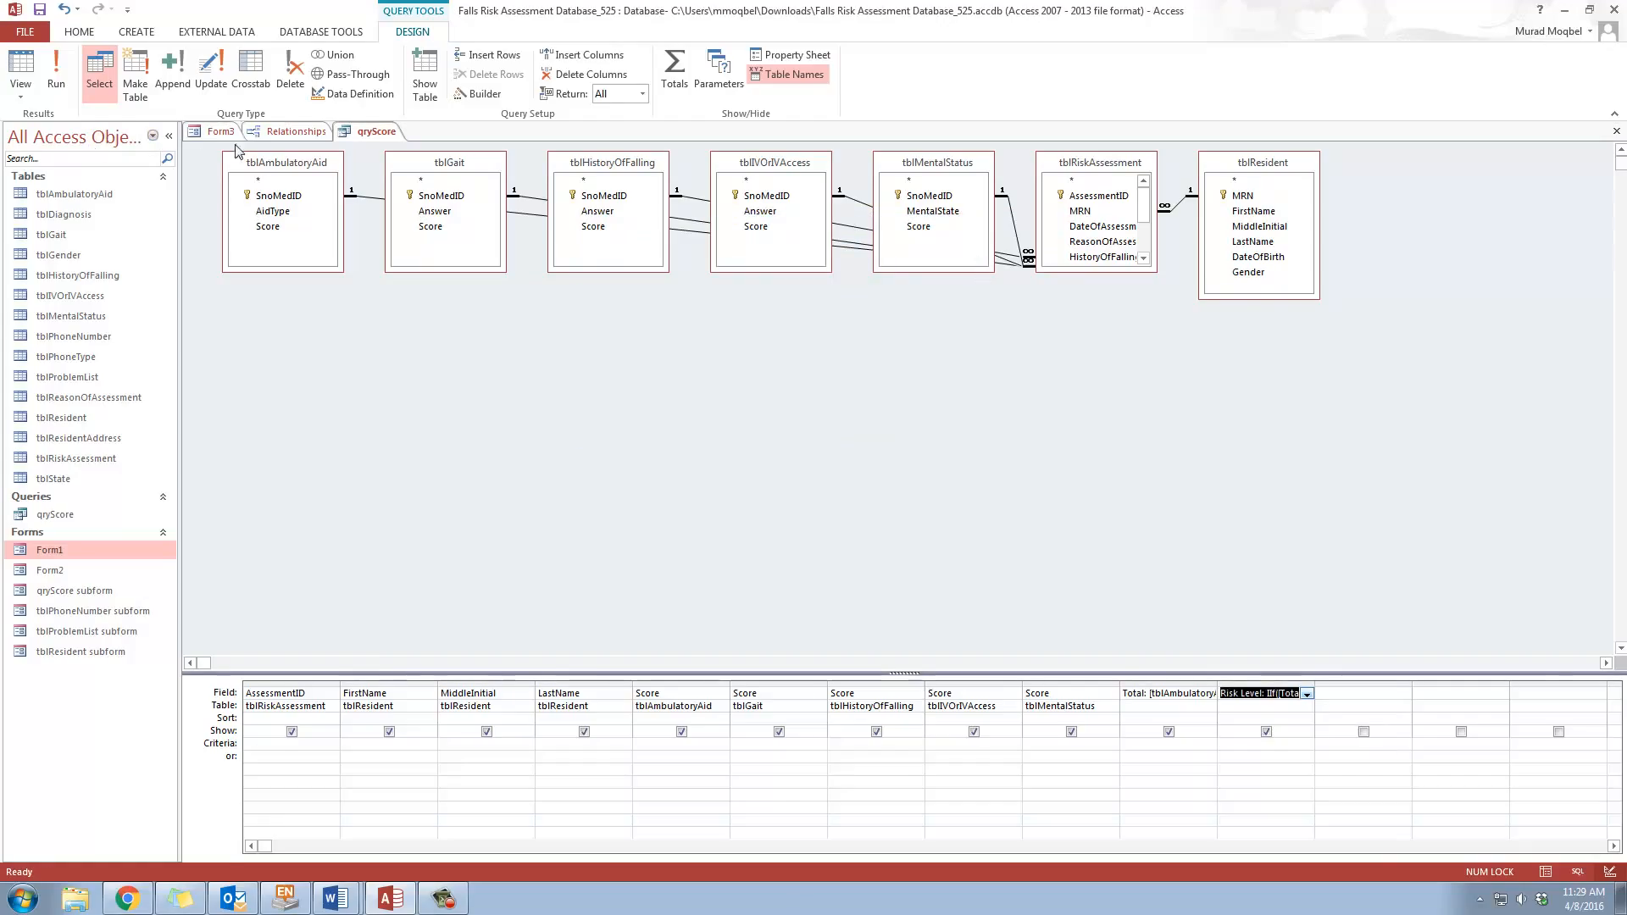
click(58, 67)
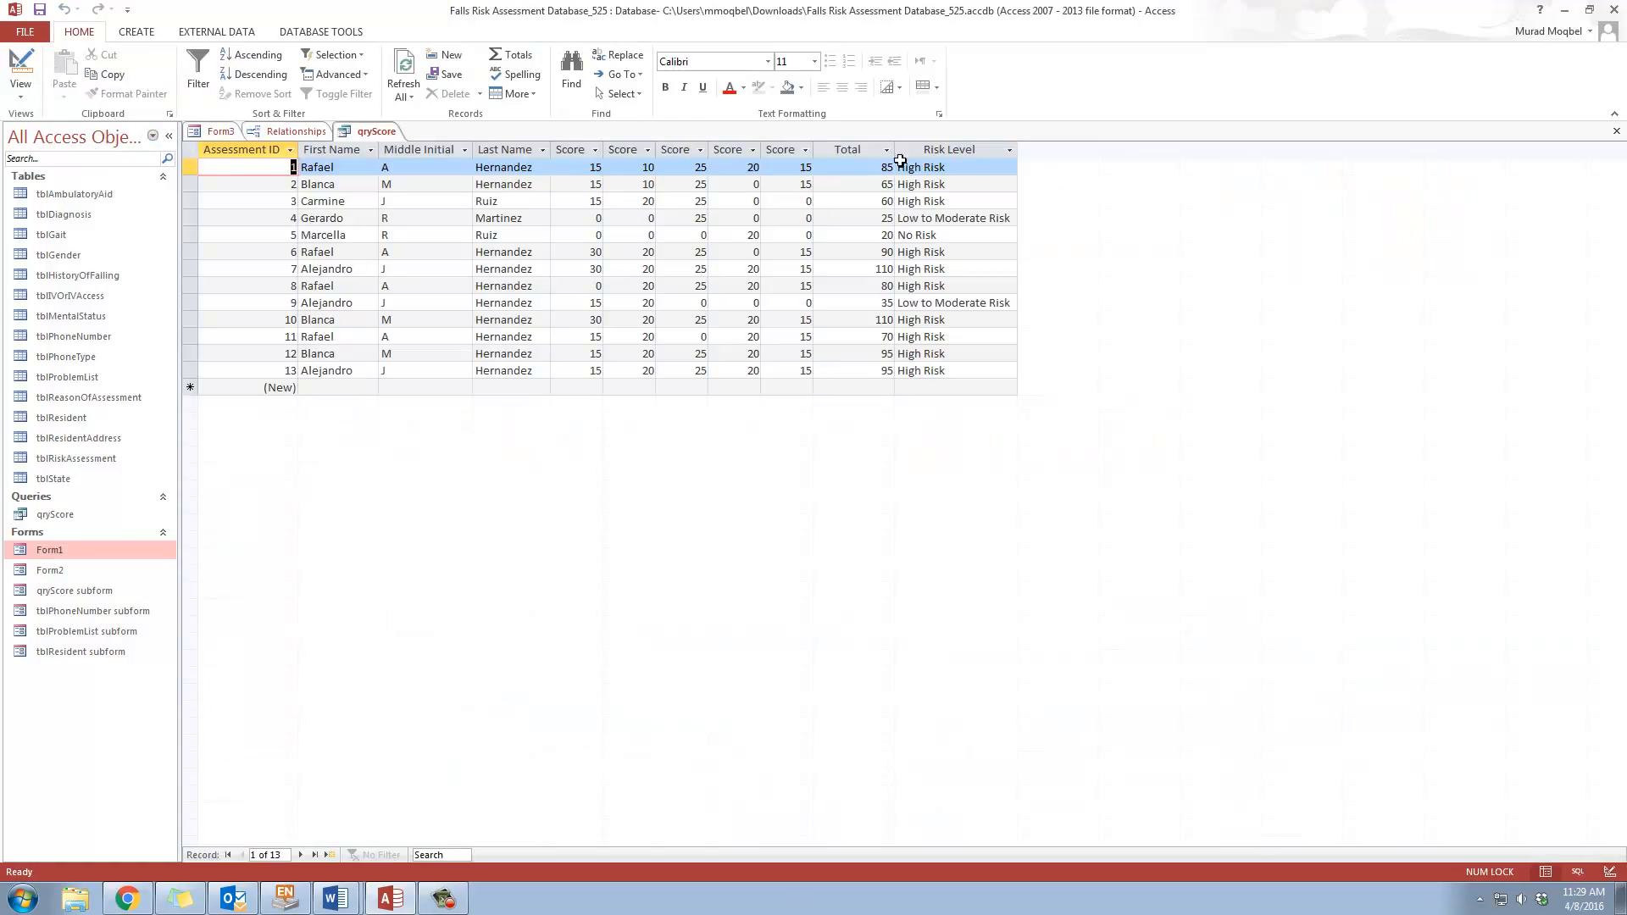
Check the actions for each risk level in the Word requirements document and reopen qryScore in Design View
click(335, 898)
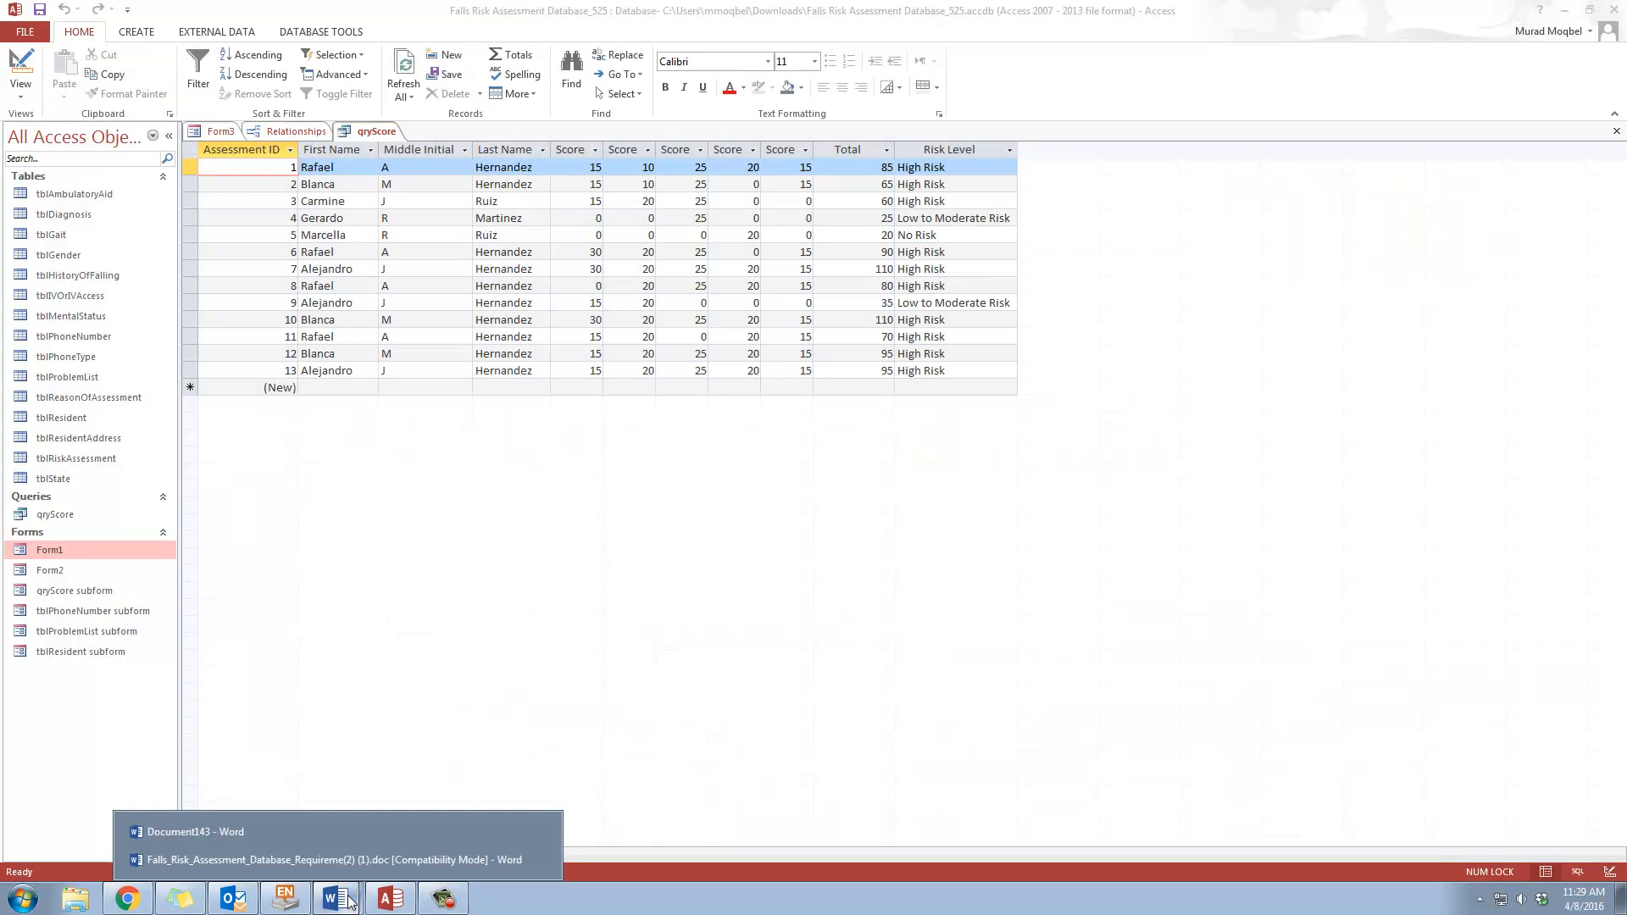
click(314, 861)
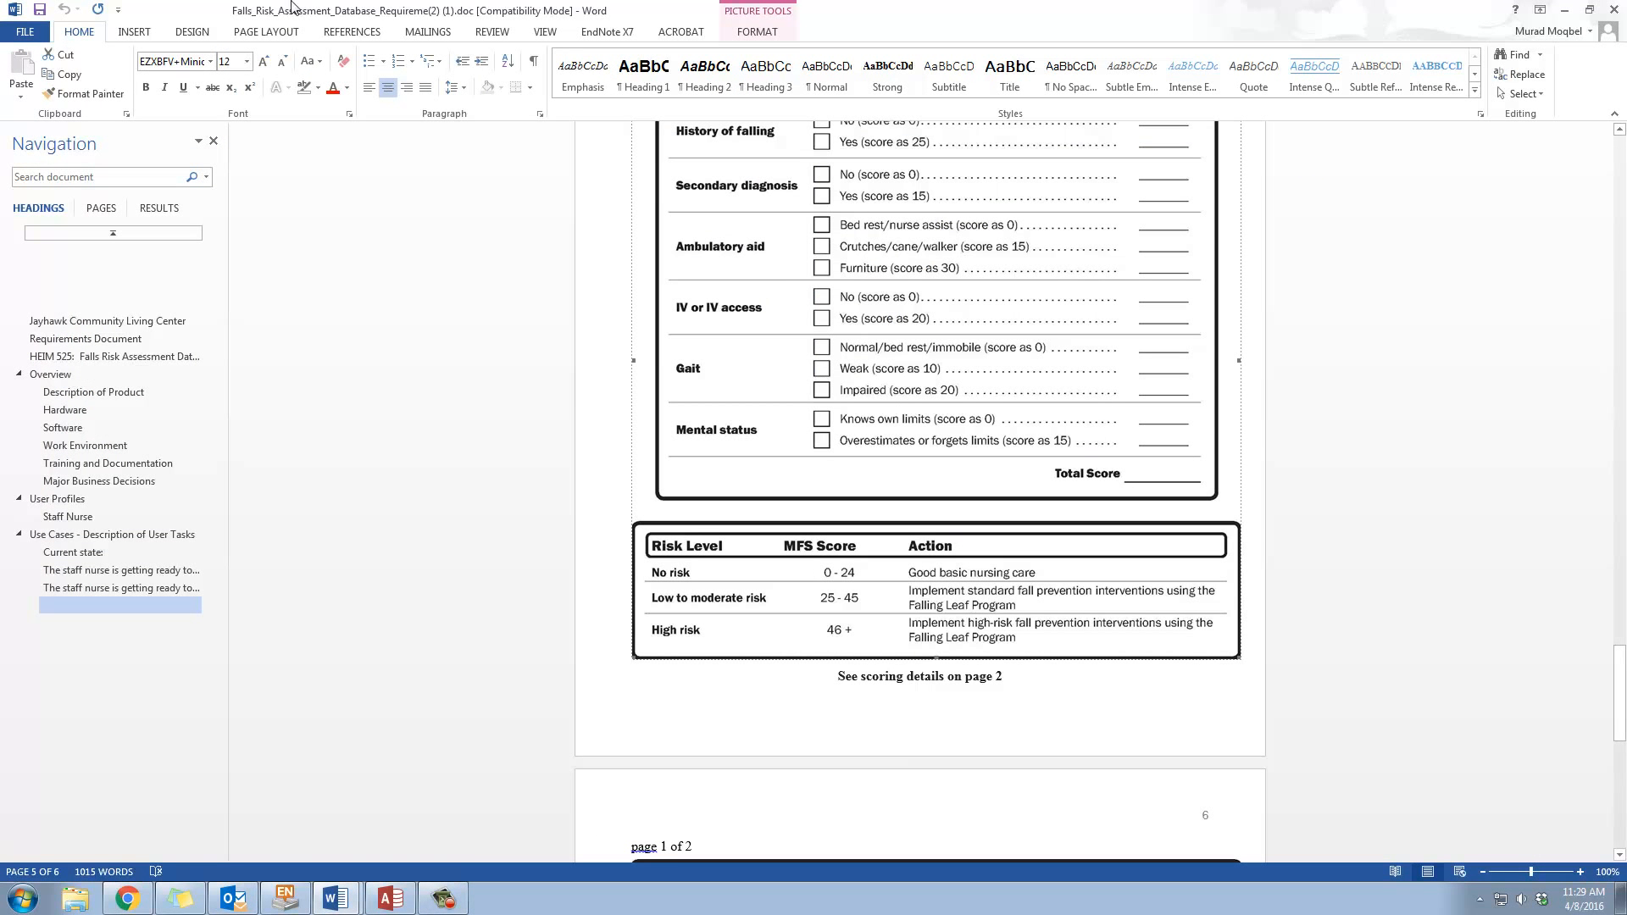
click(1565, 9)
click(21, 90)
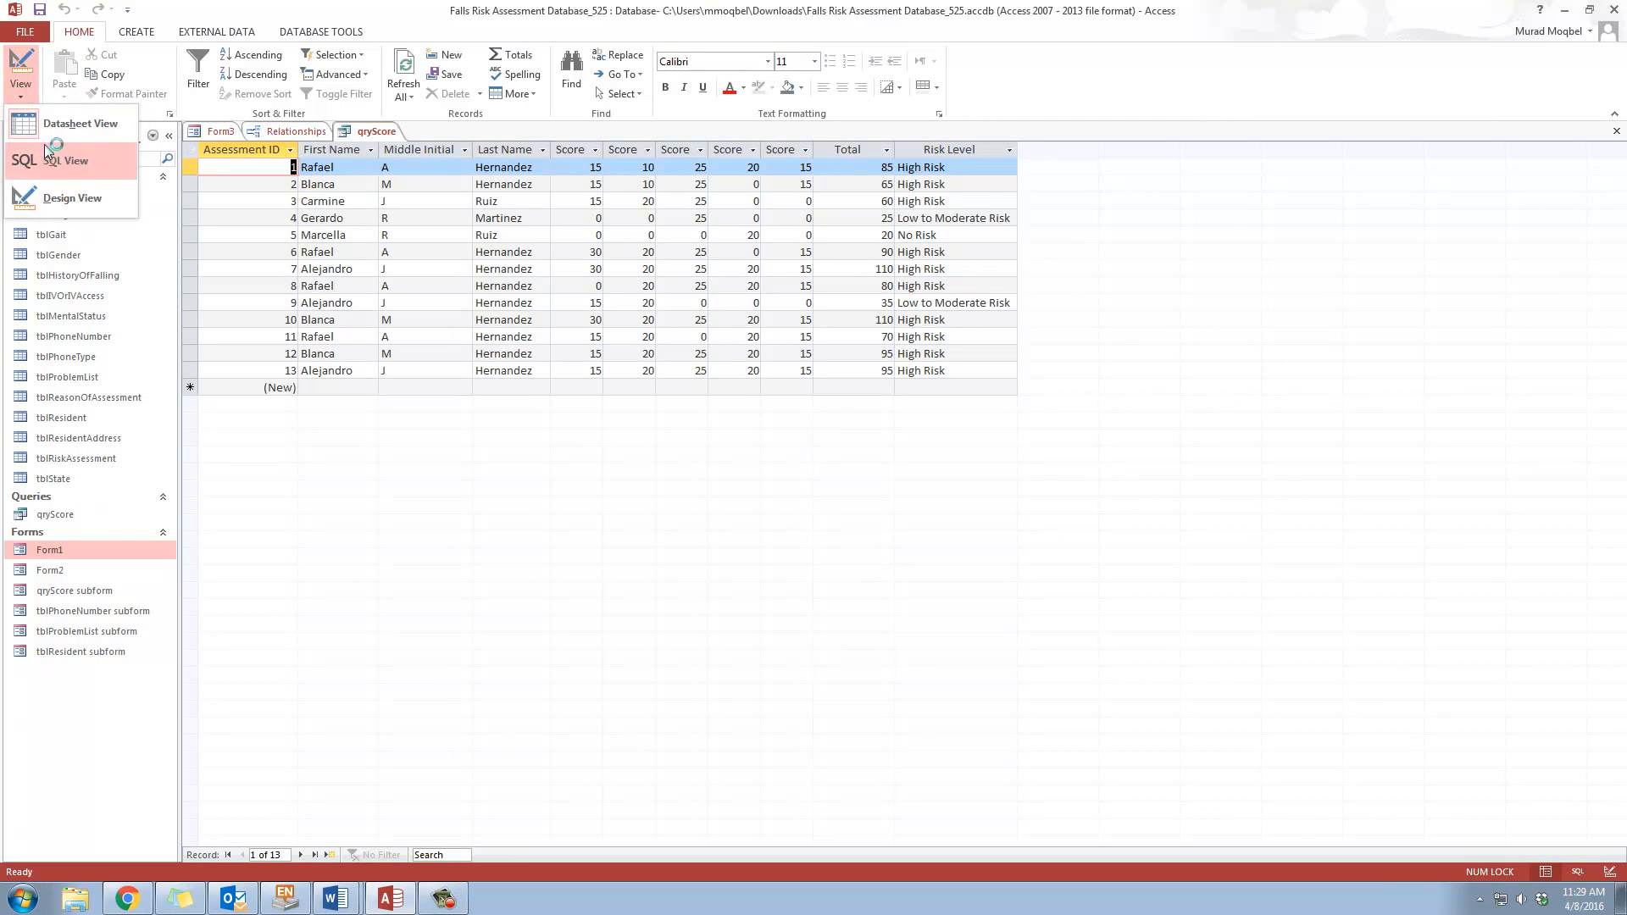
click(32, 195)
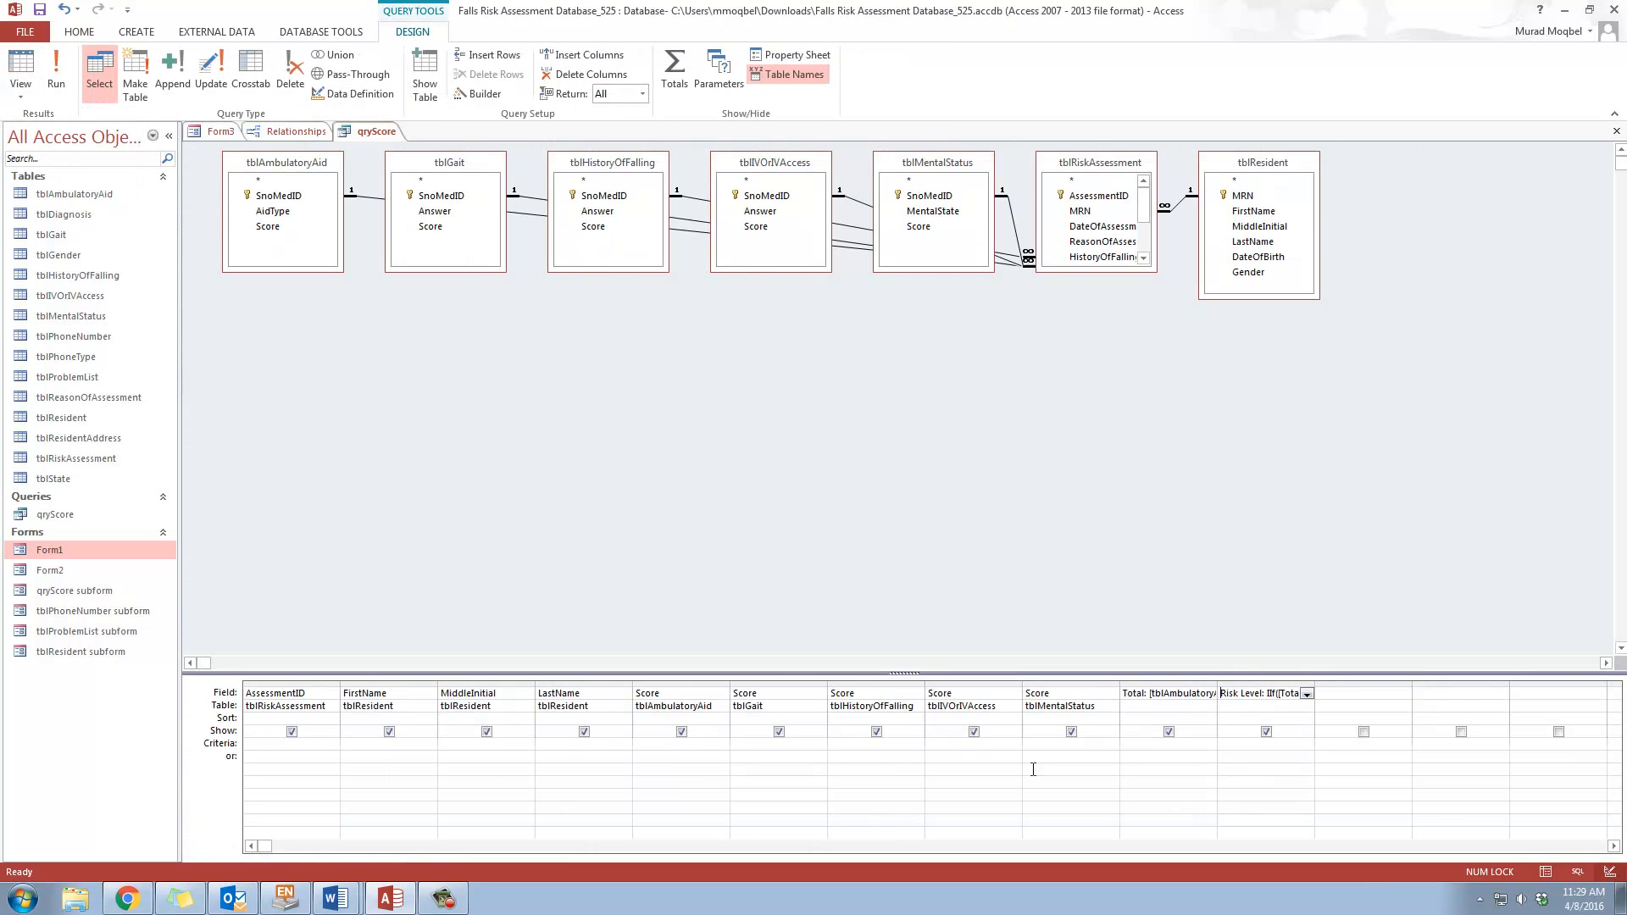
right_click(1351, 693)
key(Escape)
right_click(1366, 695)
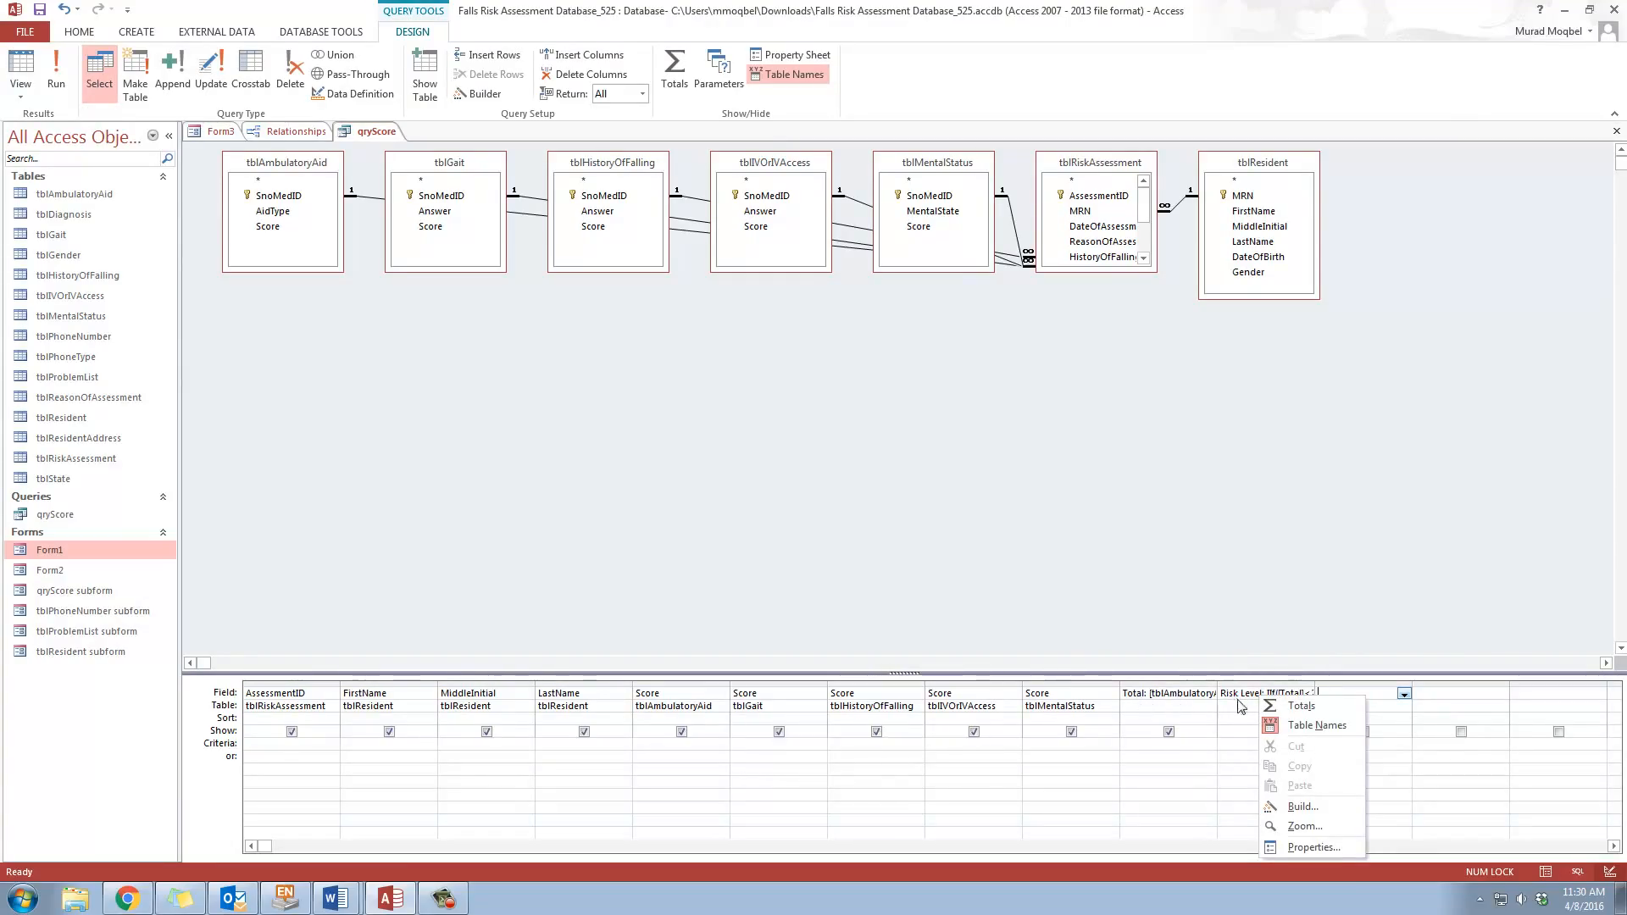
click(1379, 699)
right_click(1380, 696)
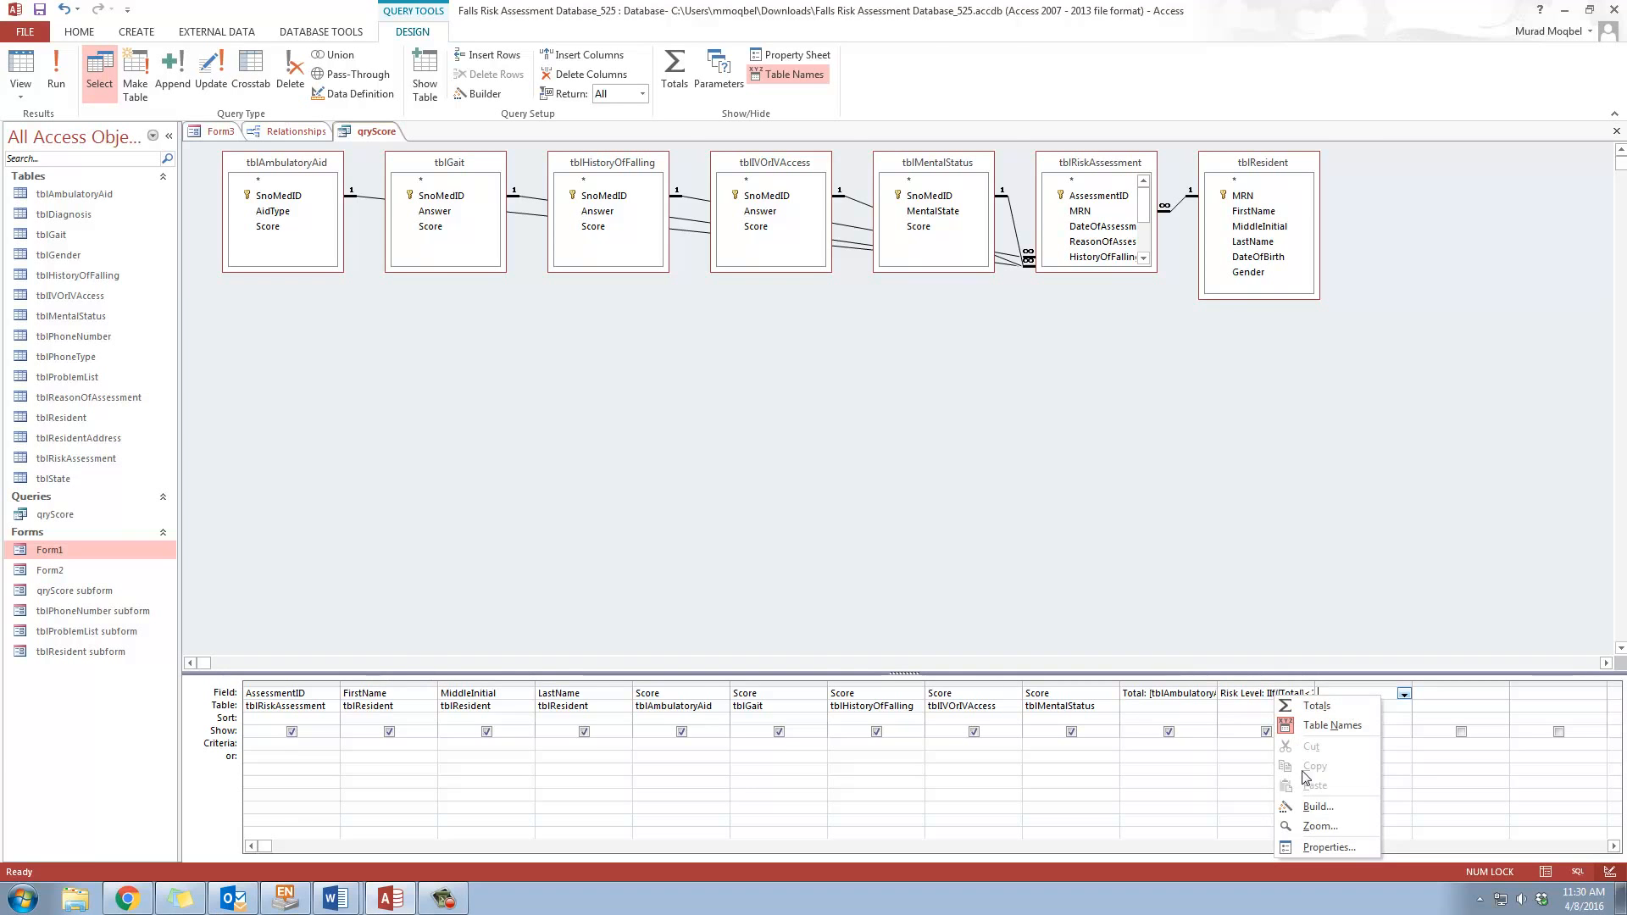
click(1318, 806)
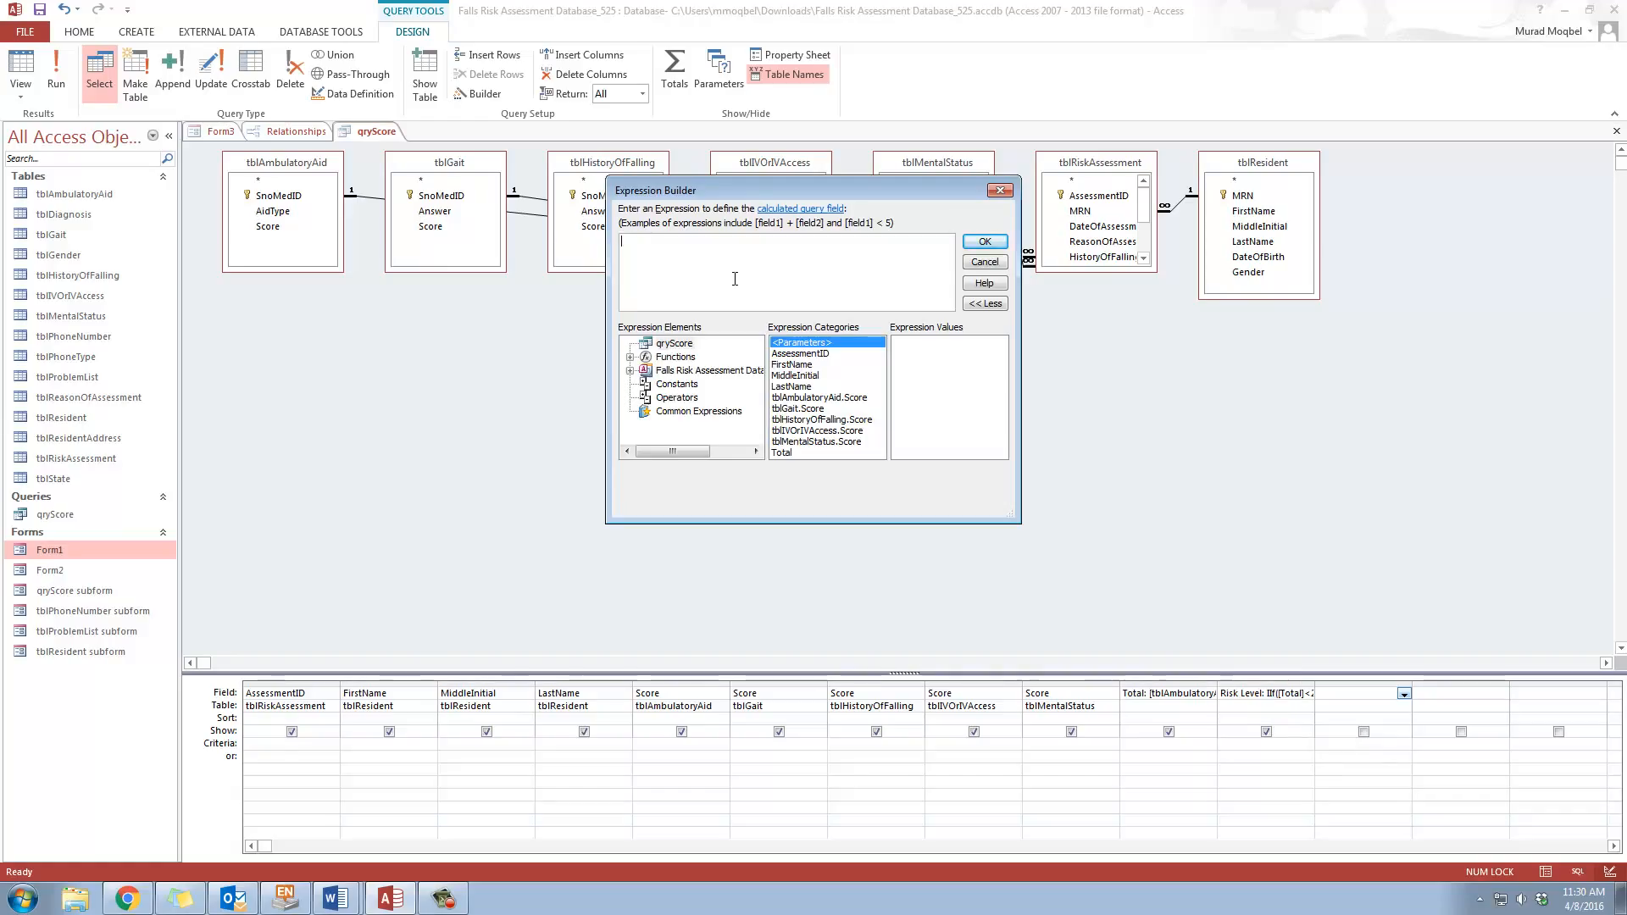
text(IIf()
click(1001, 190)
Save the qryScore query so the Risk Level column can be referenced in expressions
right_click(365, 133)
click(404, 150)
right_click(376, 135)
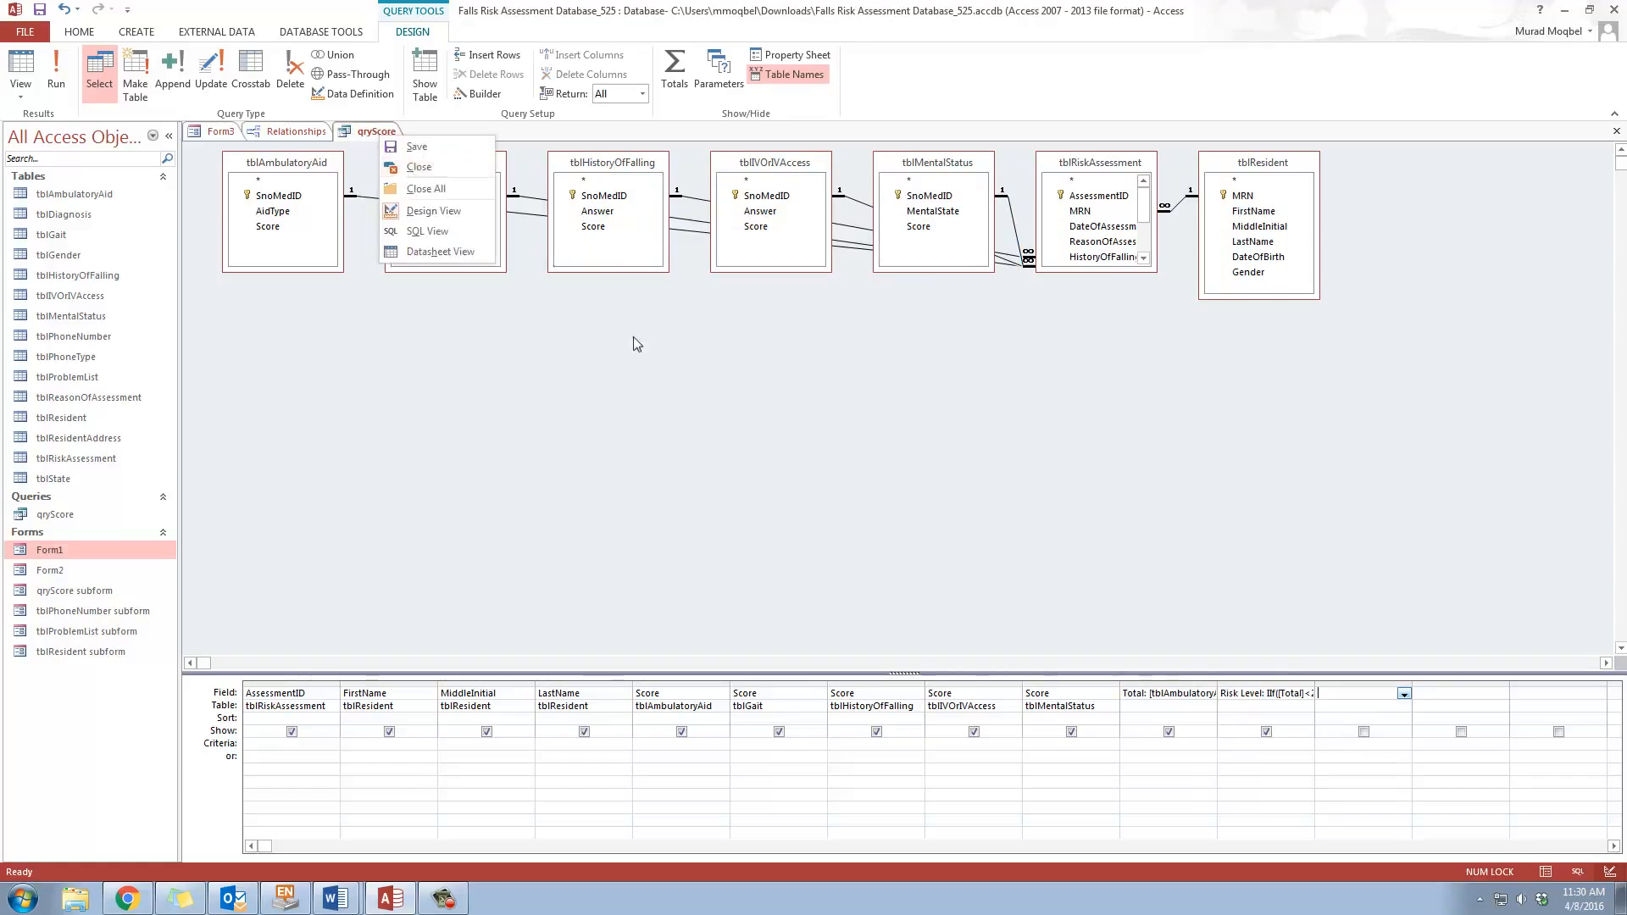
click(383, 154)
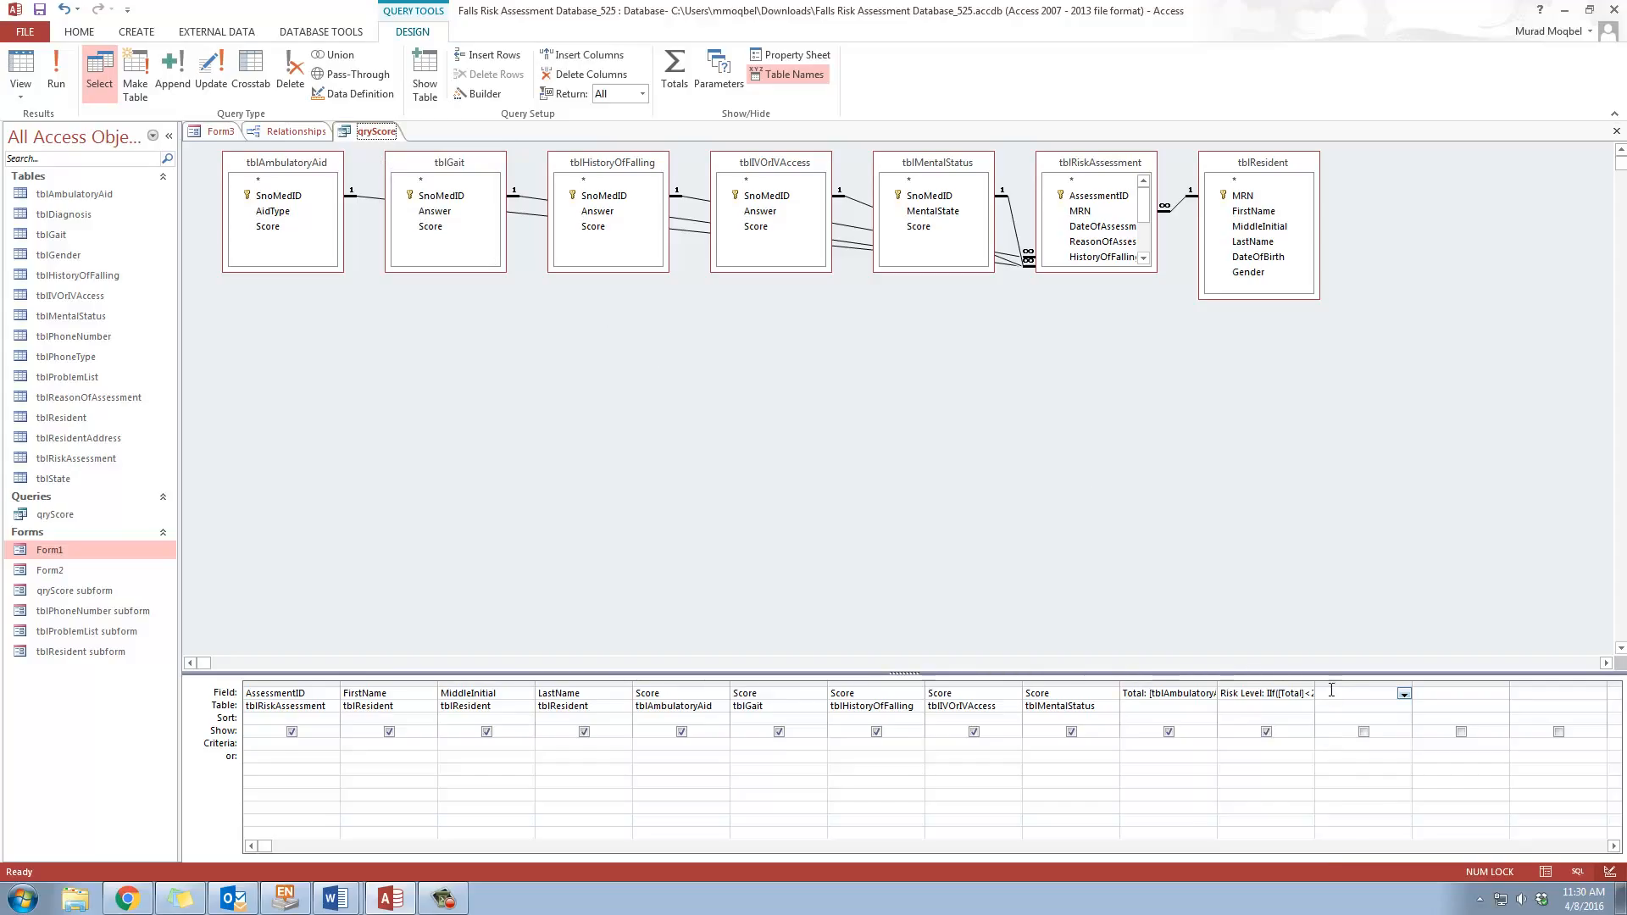
Start an IIf expression for the empty column after Risk Level in the Expression Builder, testing [Risk Level] = "no risk"
right_click(1225, 692)
click(1245, 806)
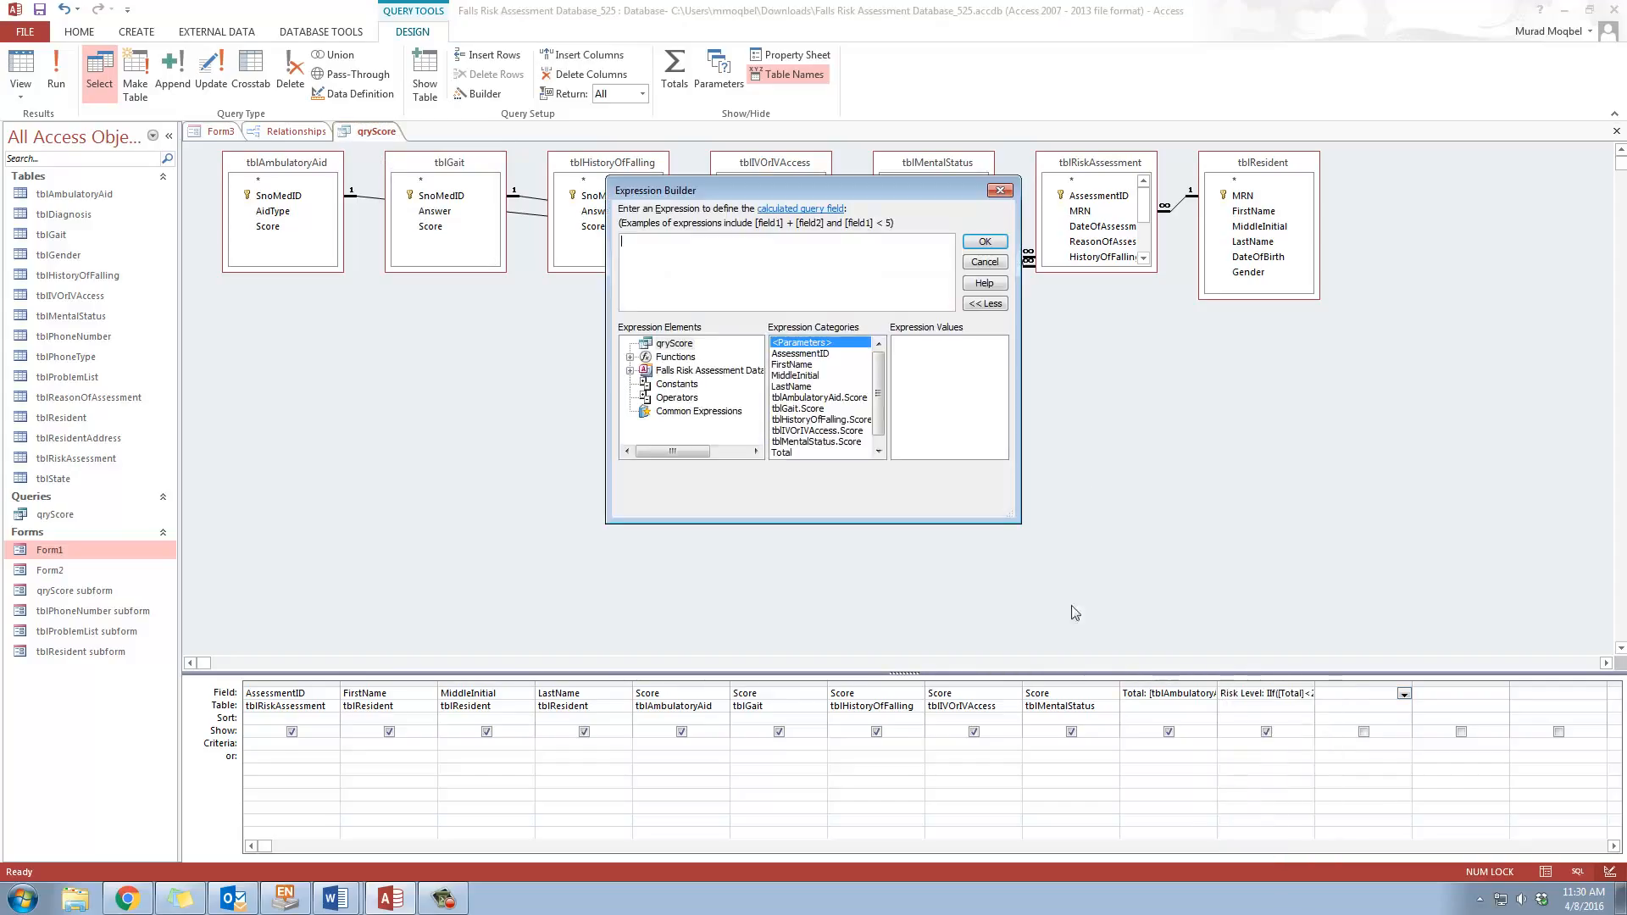
scroll(878, 405, down, 1)
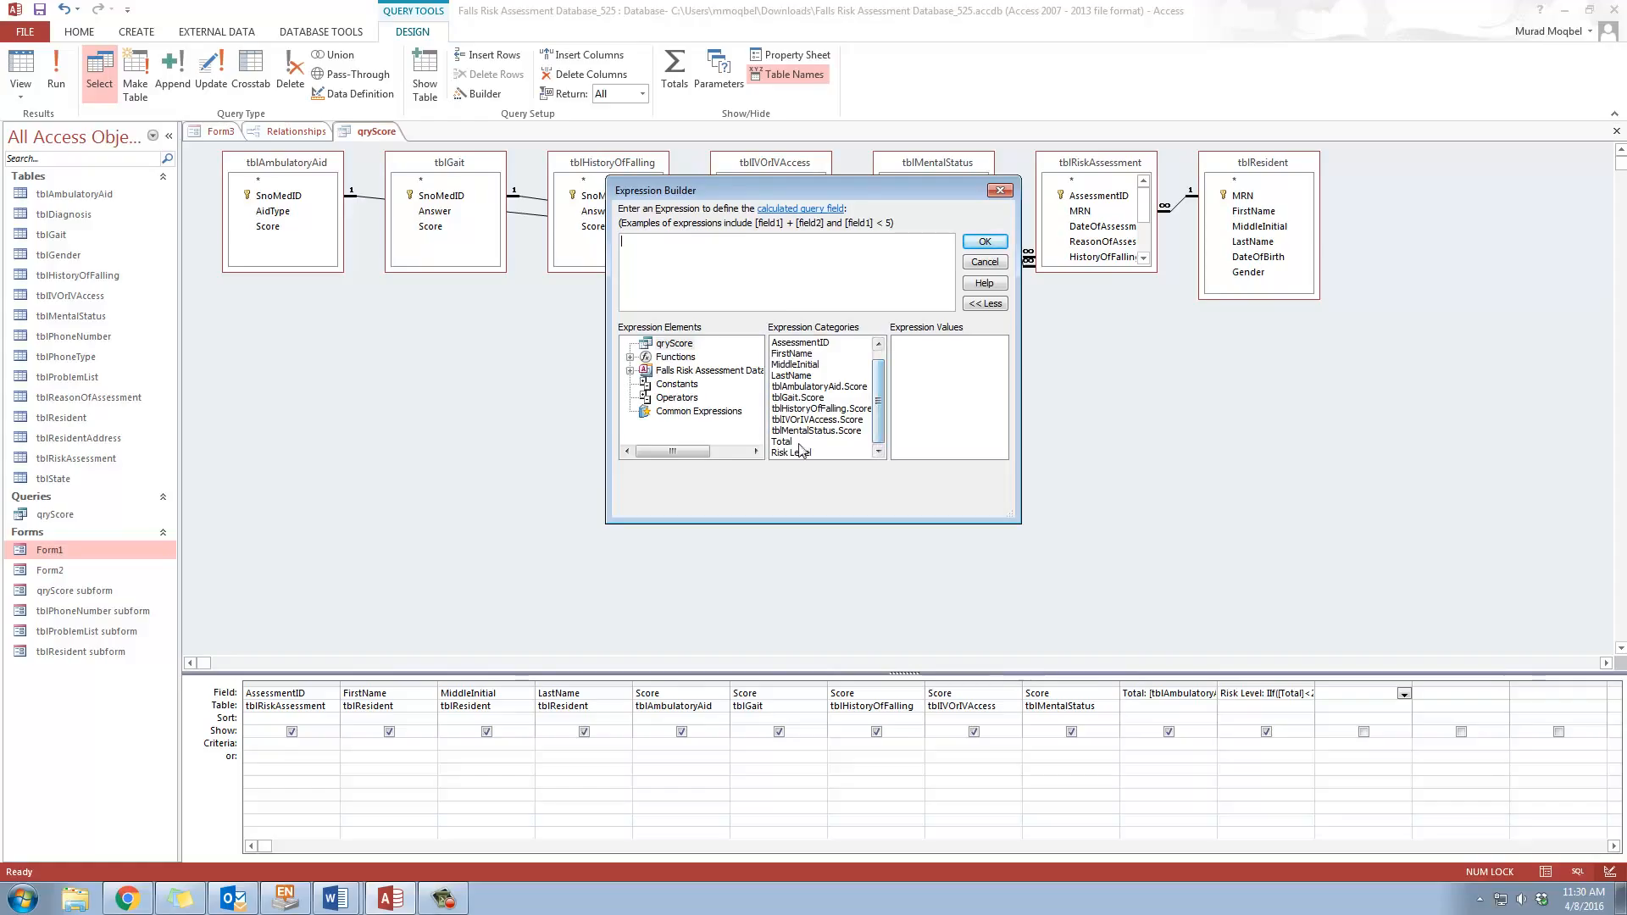
click(698, 257)
text(i)
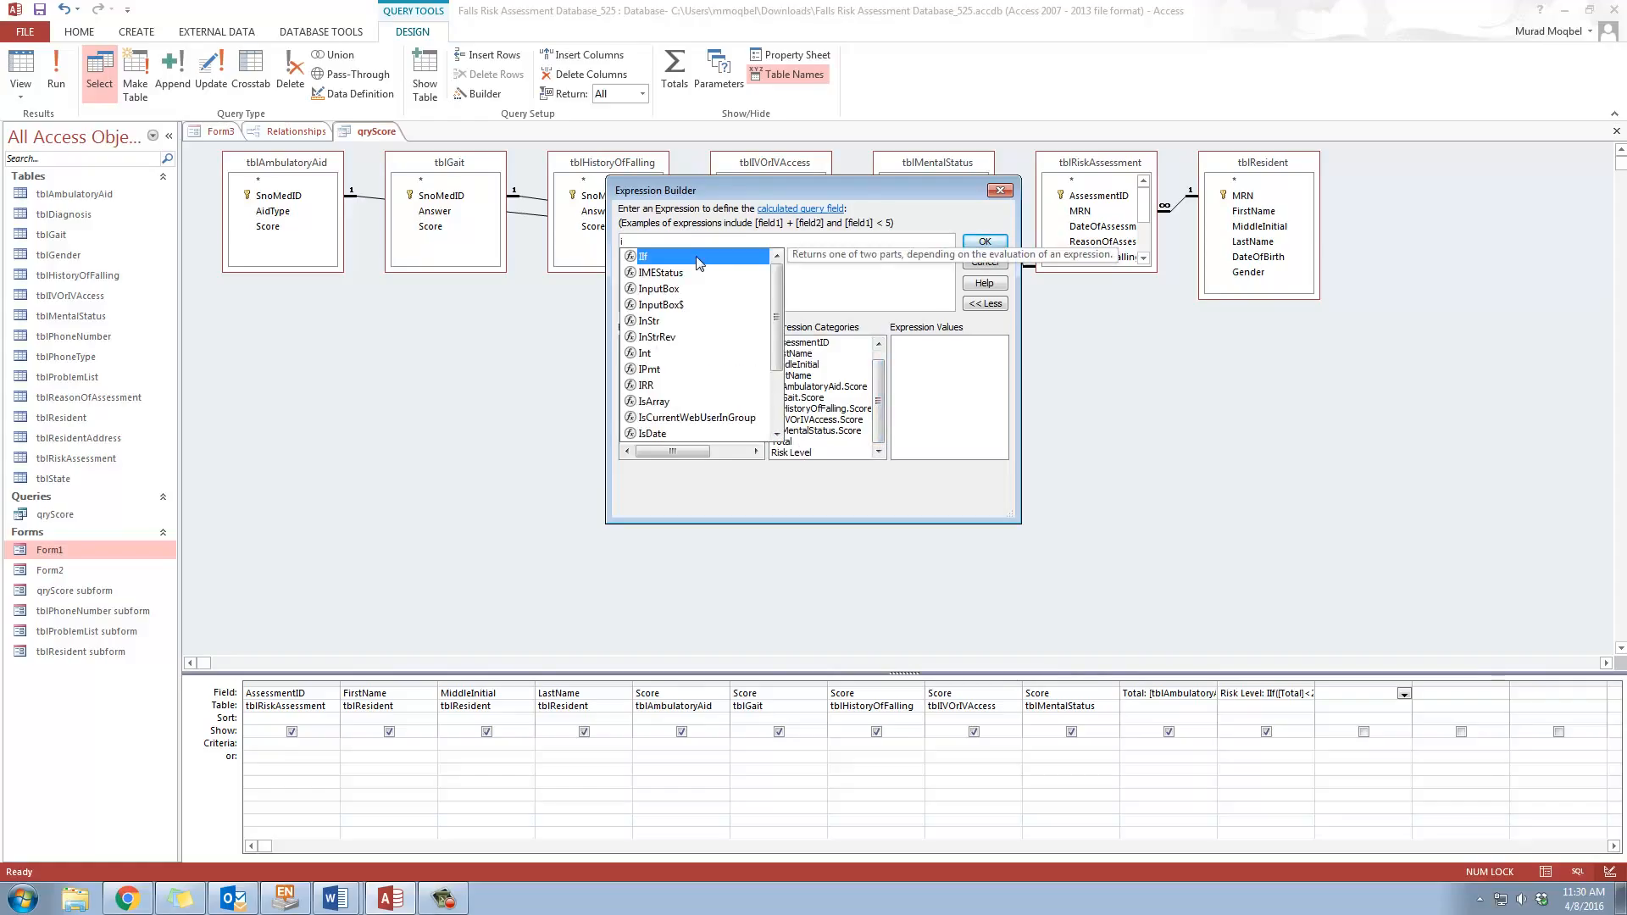
double_click(697, 257)
double_click(794, 452)
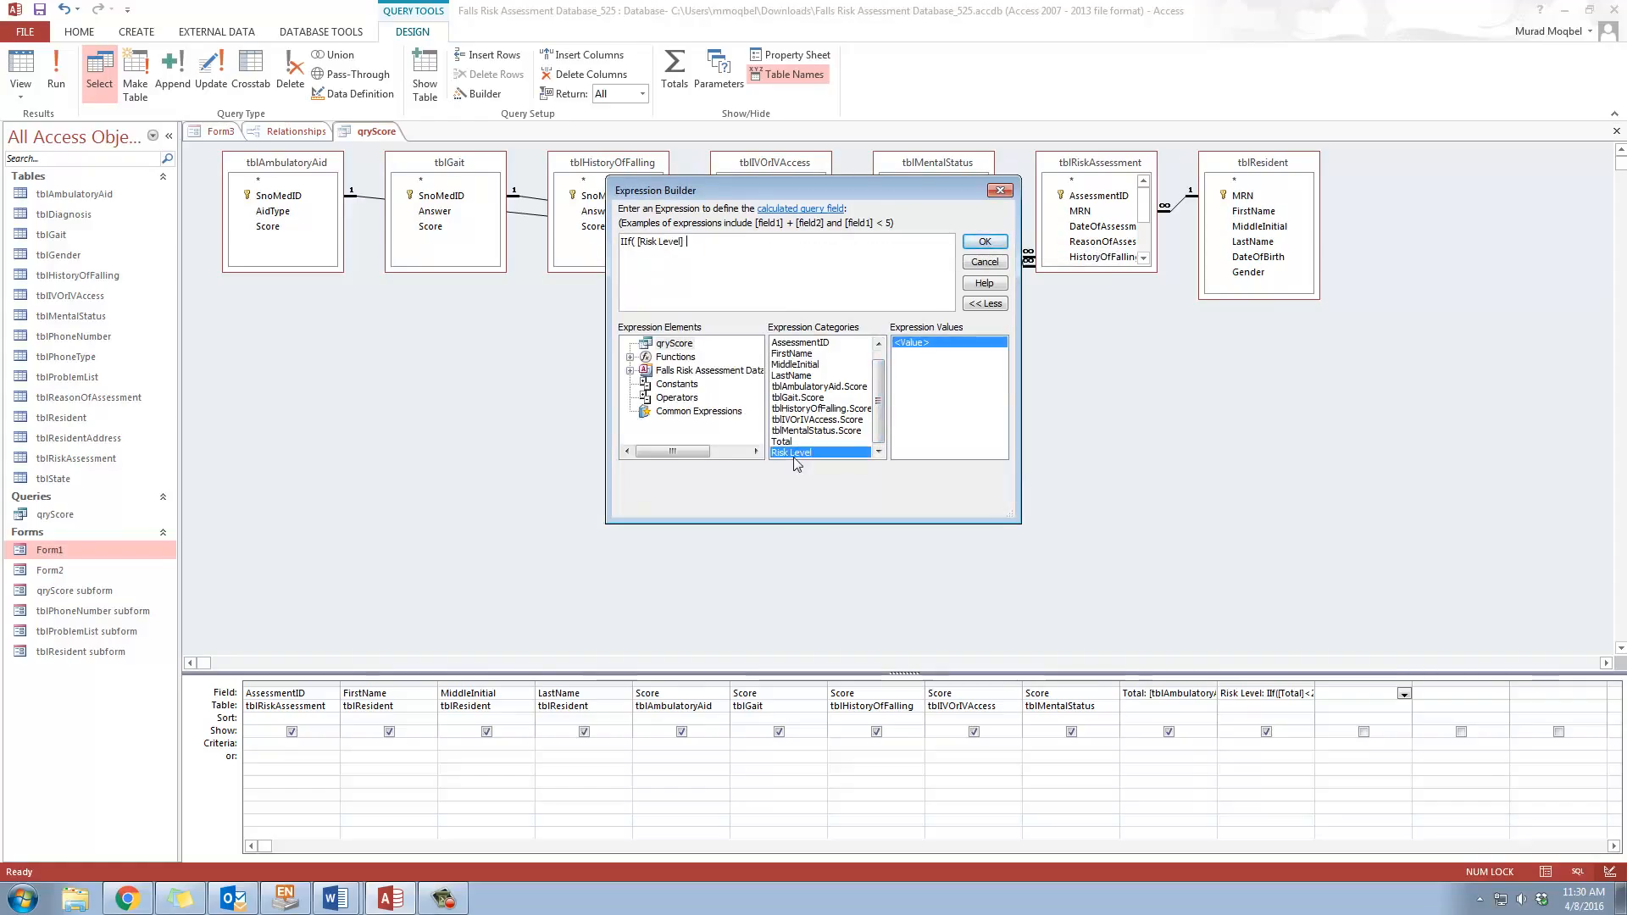
text(=)
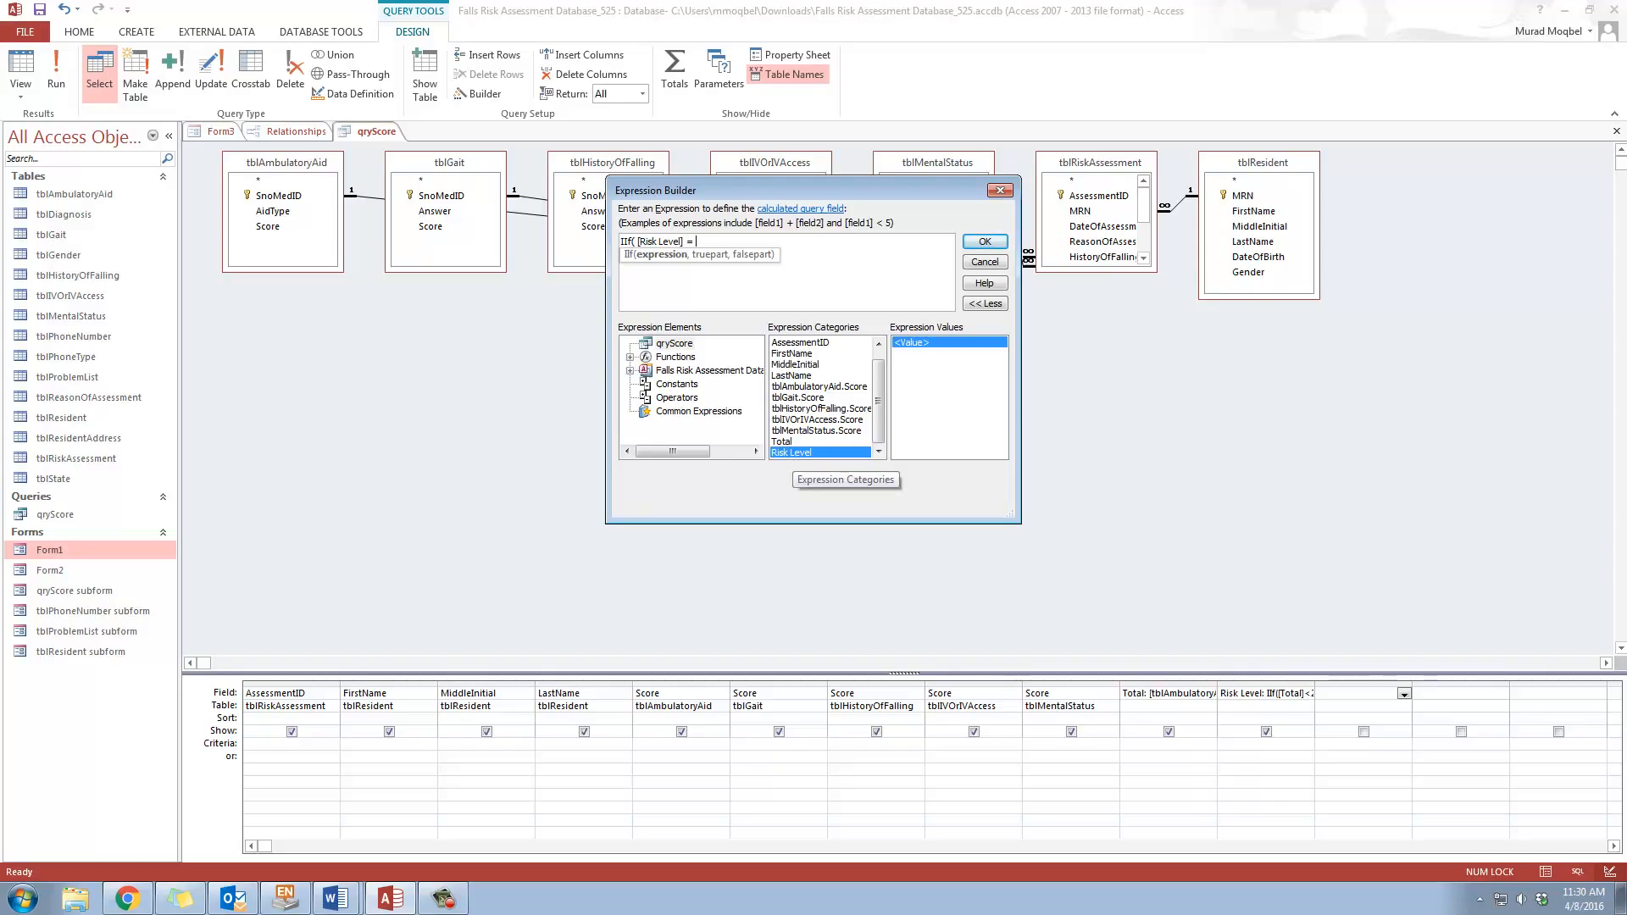
text( "no risk)
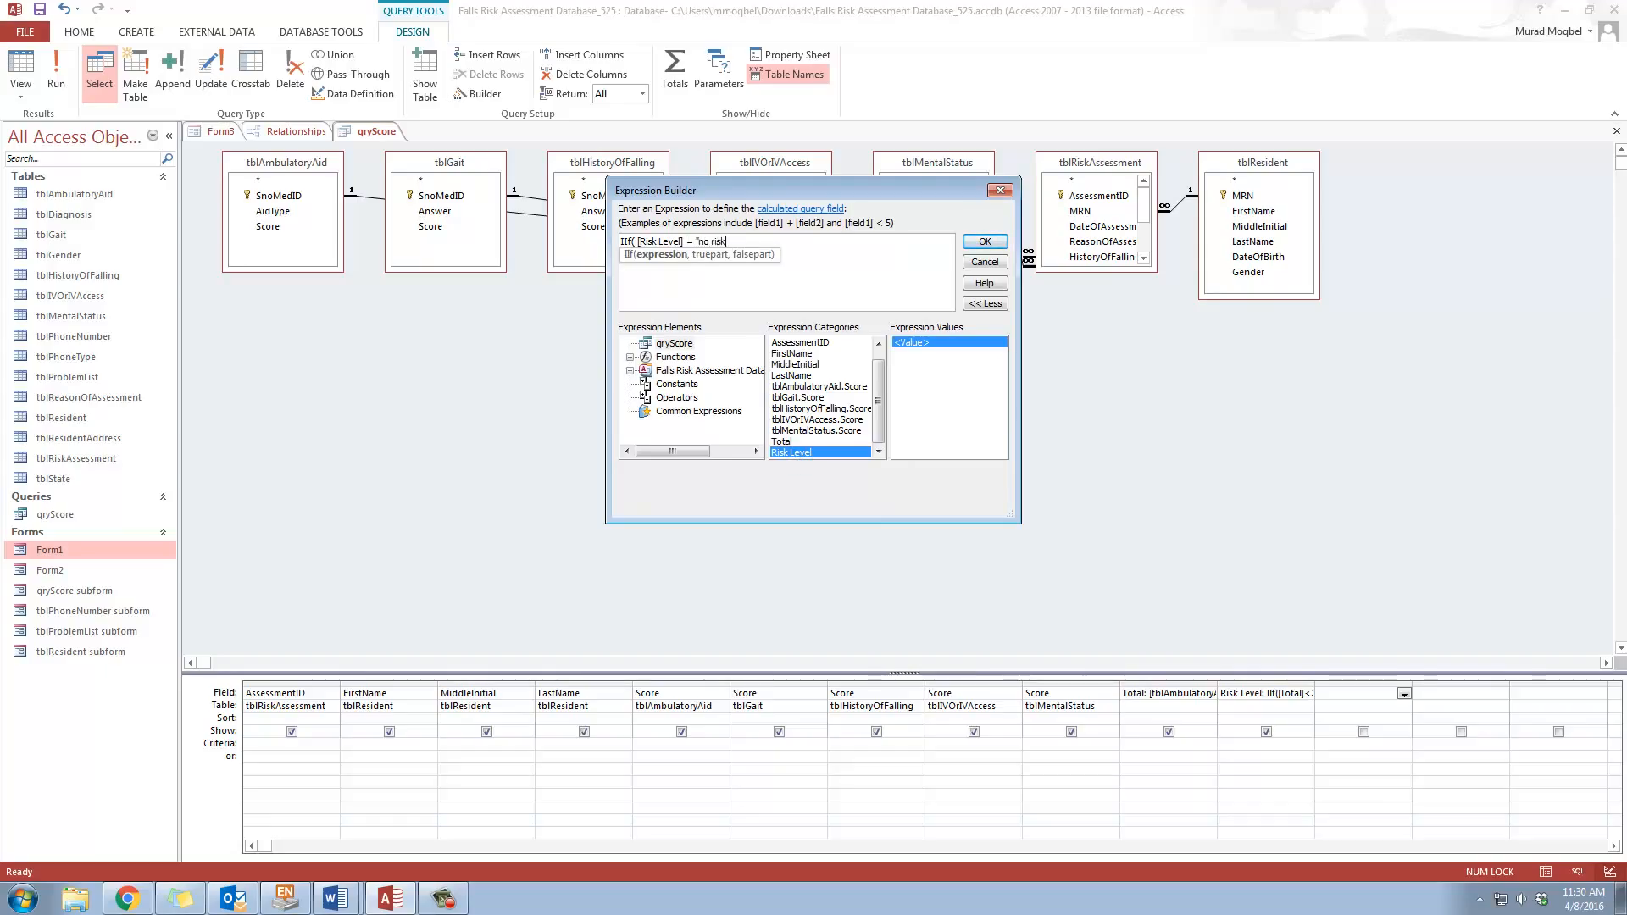
text(",)
Check the no-risk action in the Word requirements document and enter "Good Basic nursing care" as the IIf's true part
click(336, 897)
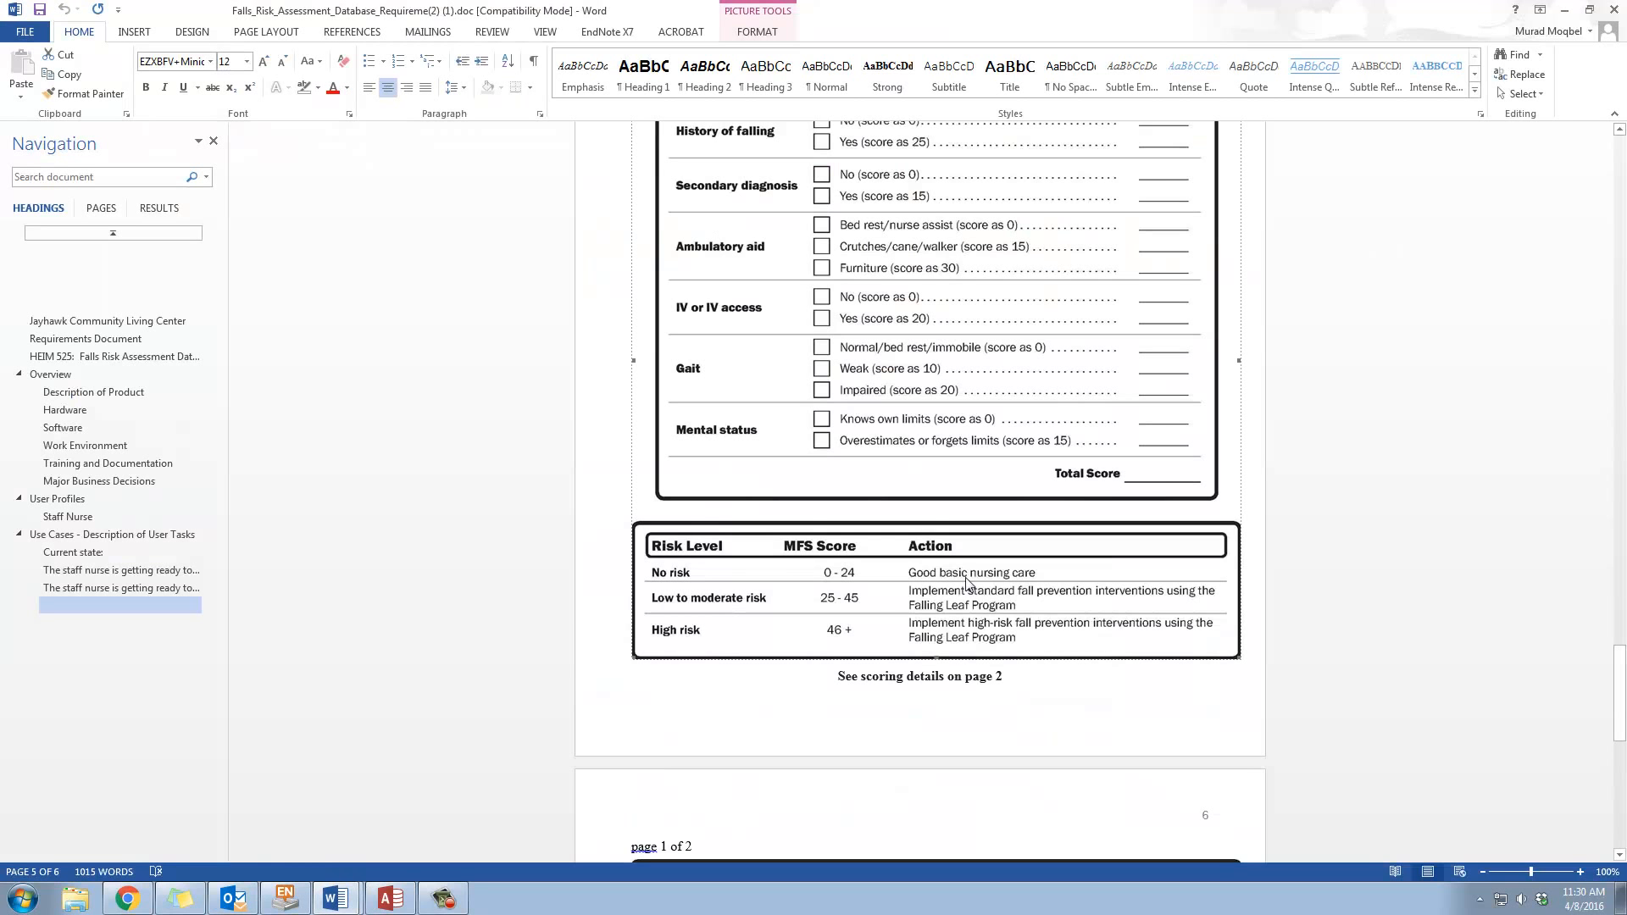
click(1564, 10)
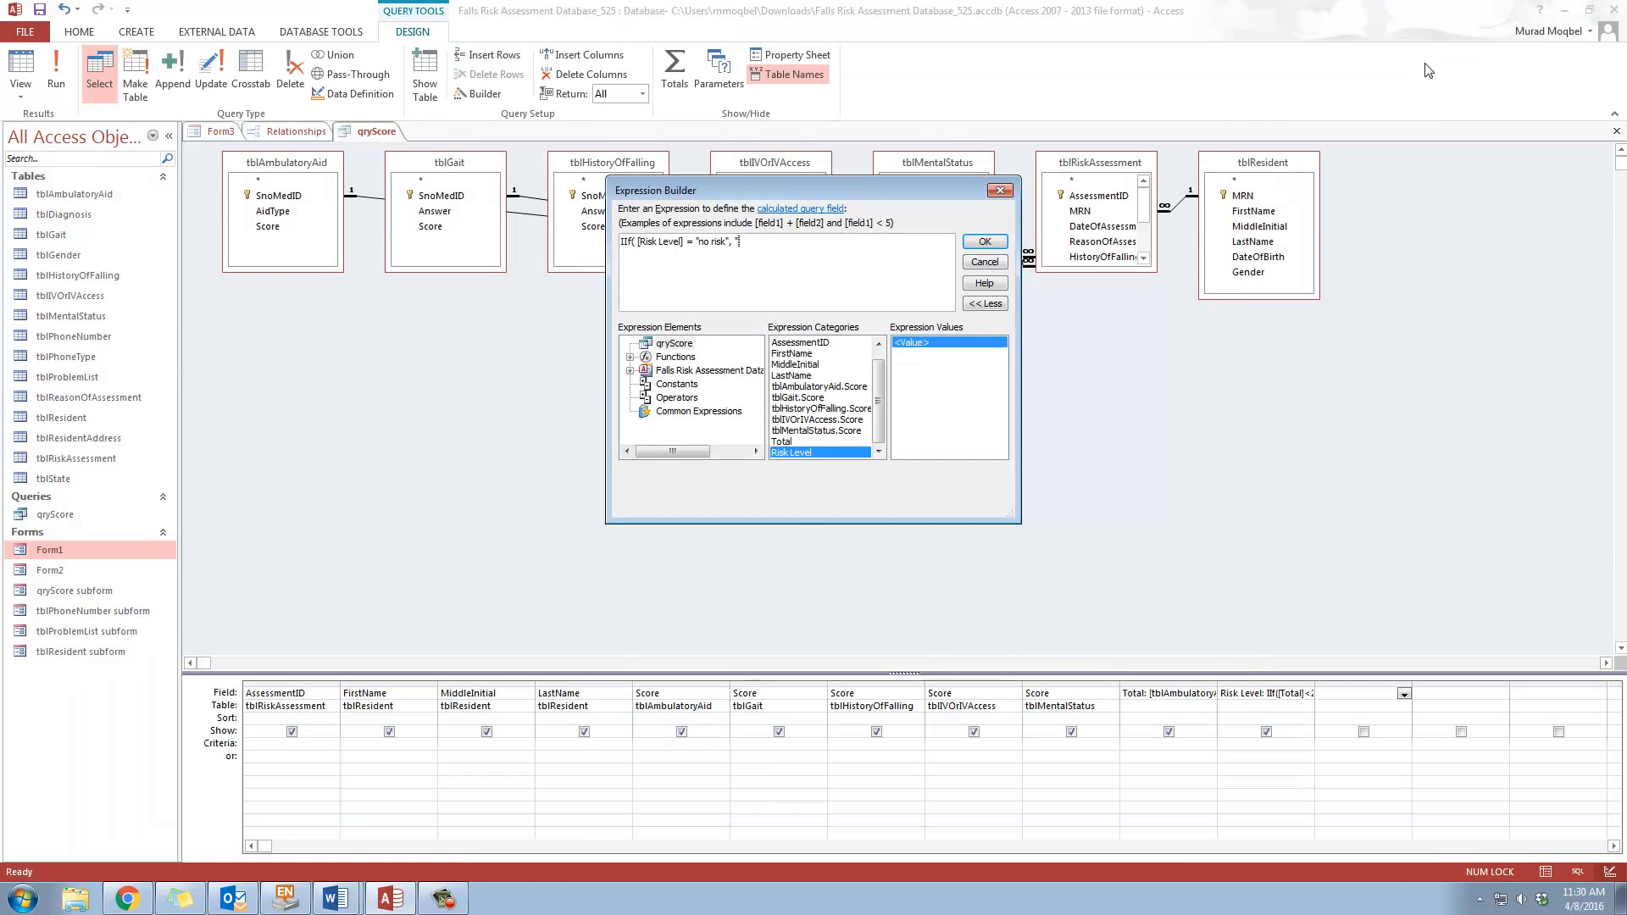
text(G)
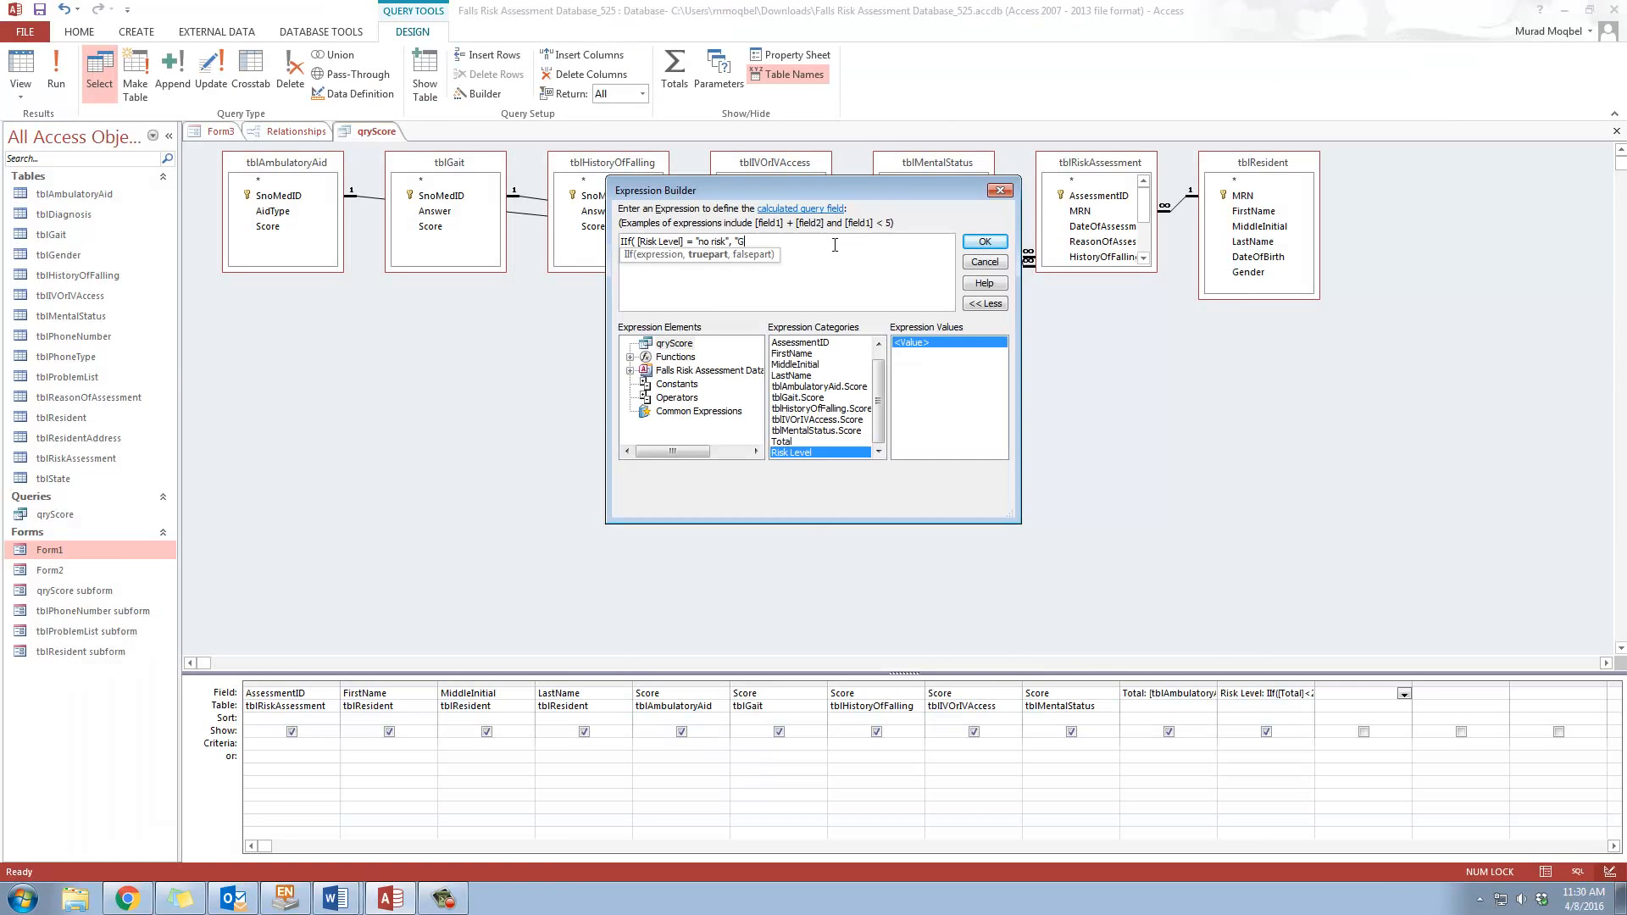
text(ood Basic nu)
text(rsing care)
text(")
text(,)
Nest a second IIf as the false part with the condition [Risk Level] = "low to moderate risk"
text( IIf)
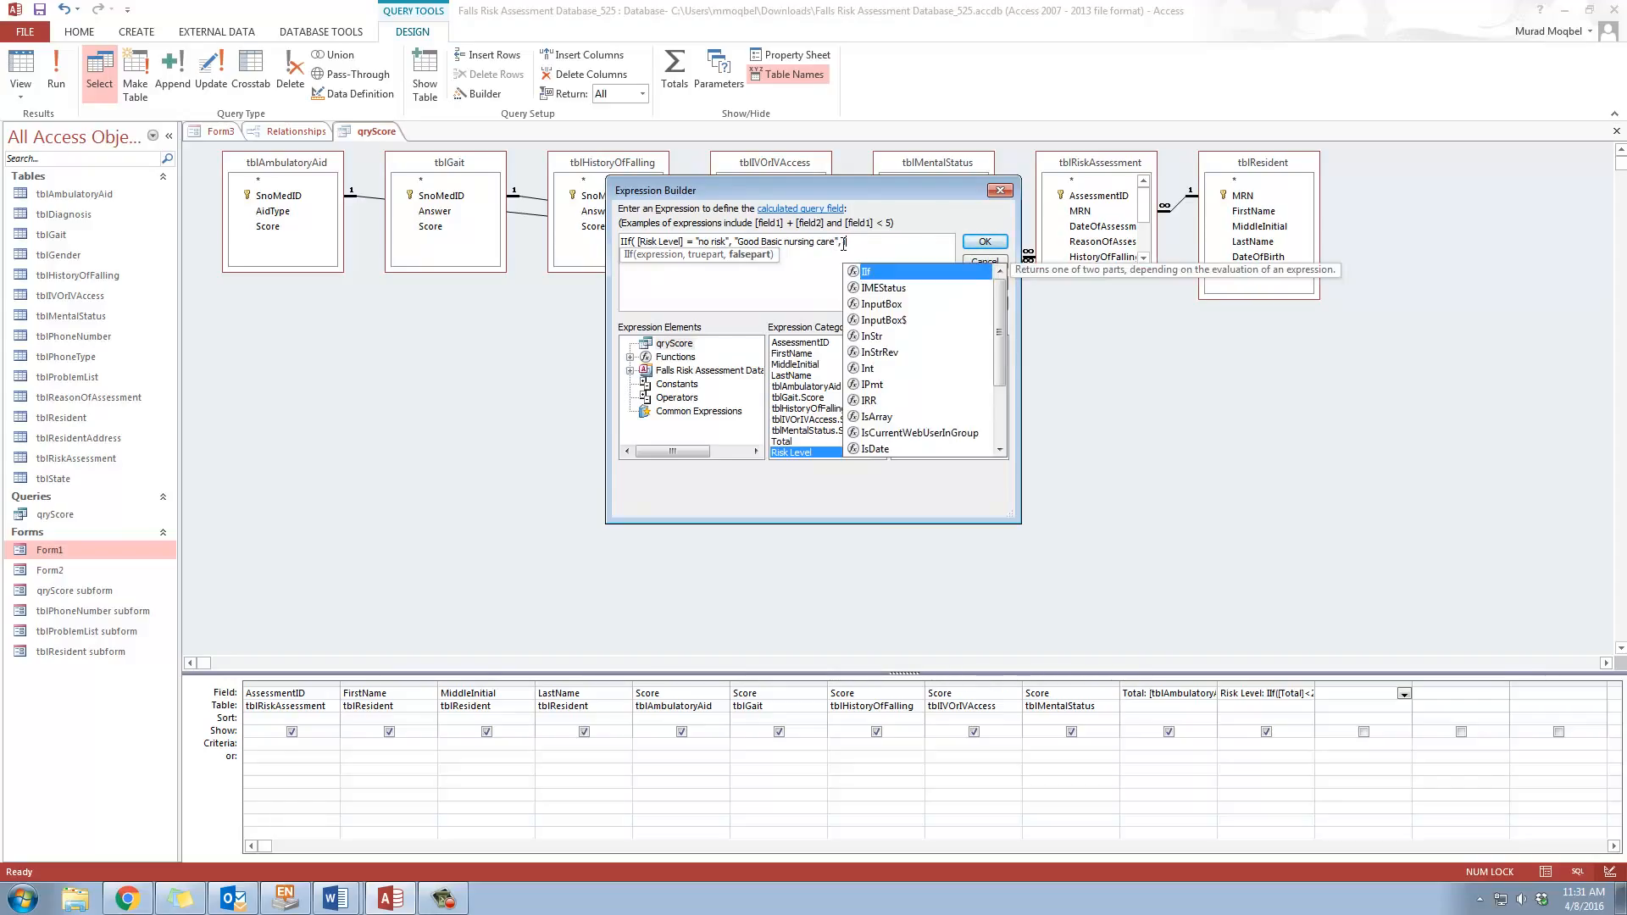
double_click(873, 272)
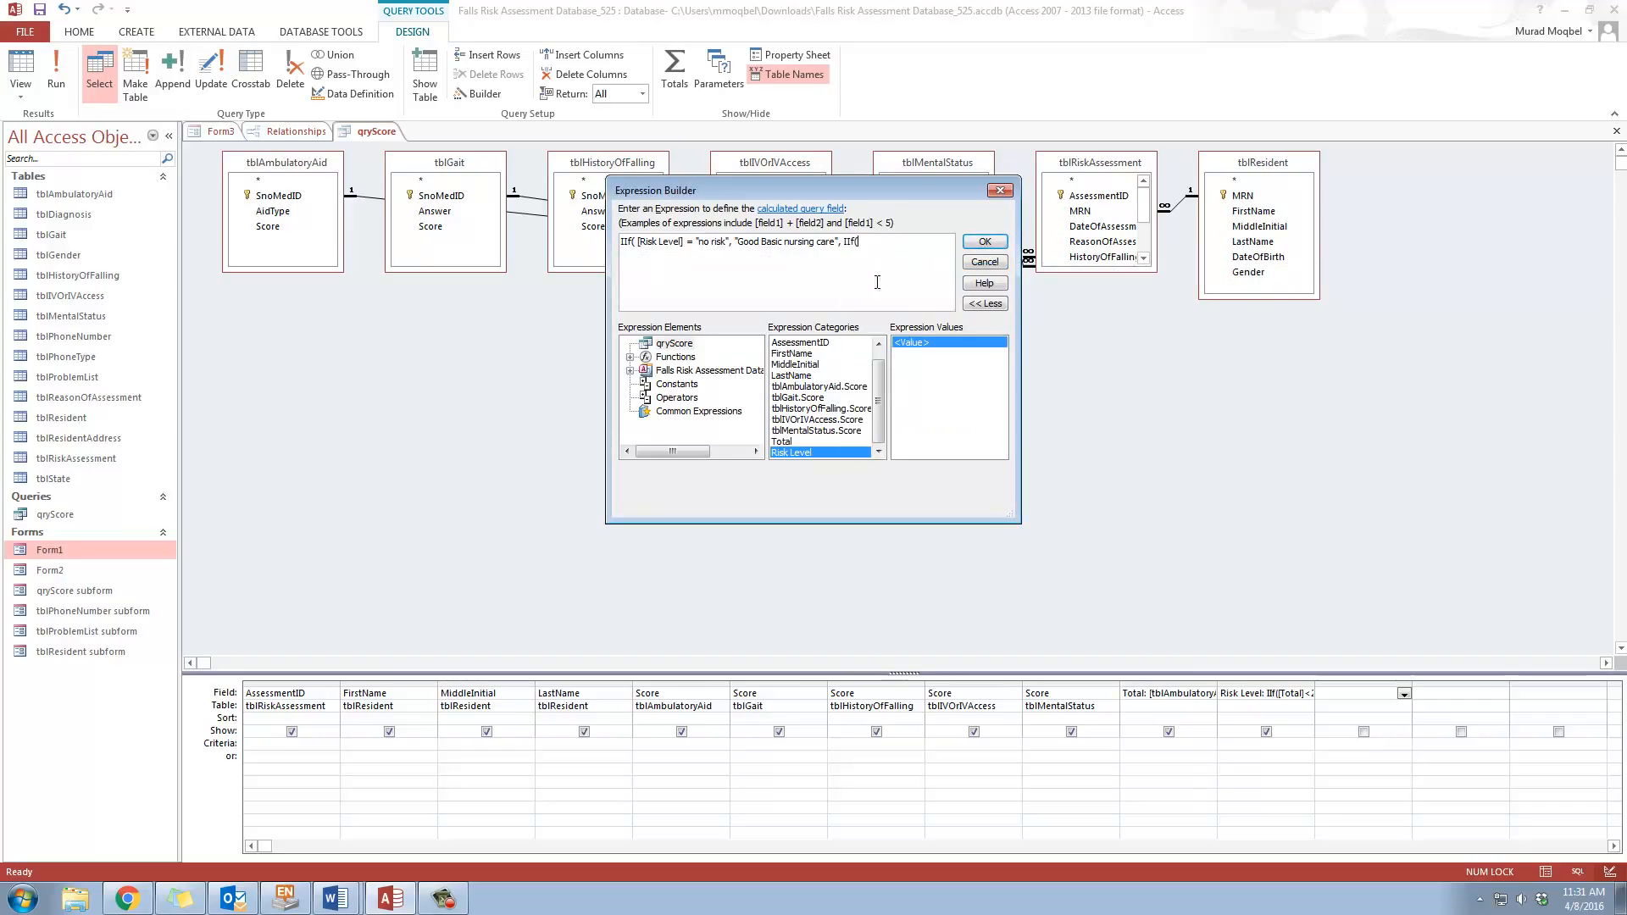
double_click(805, 454)
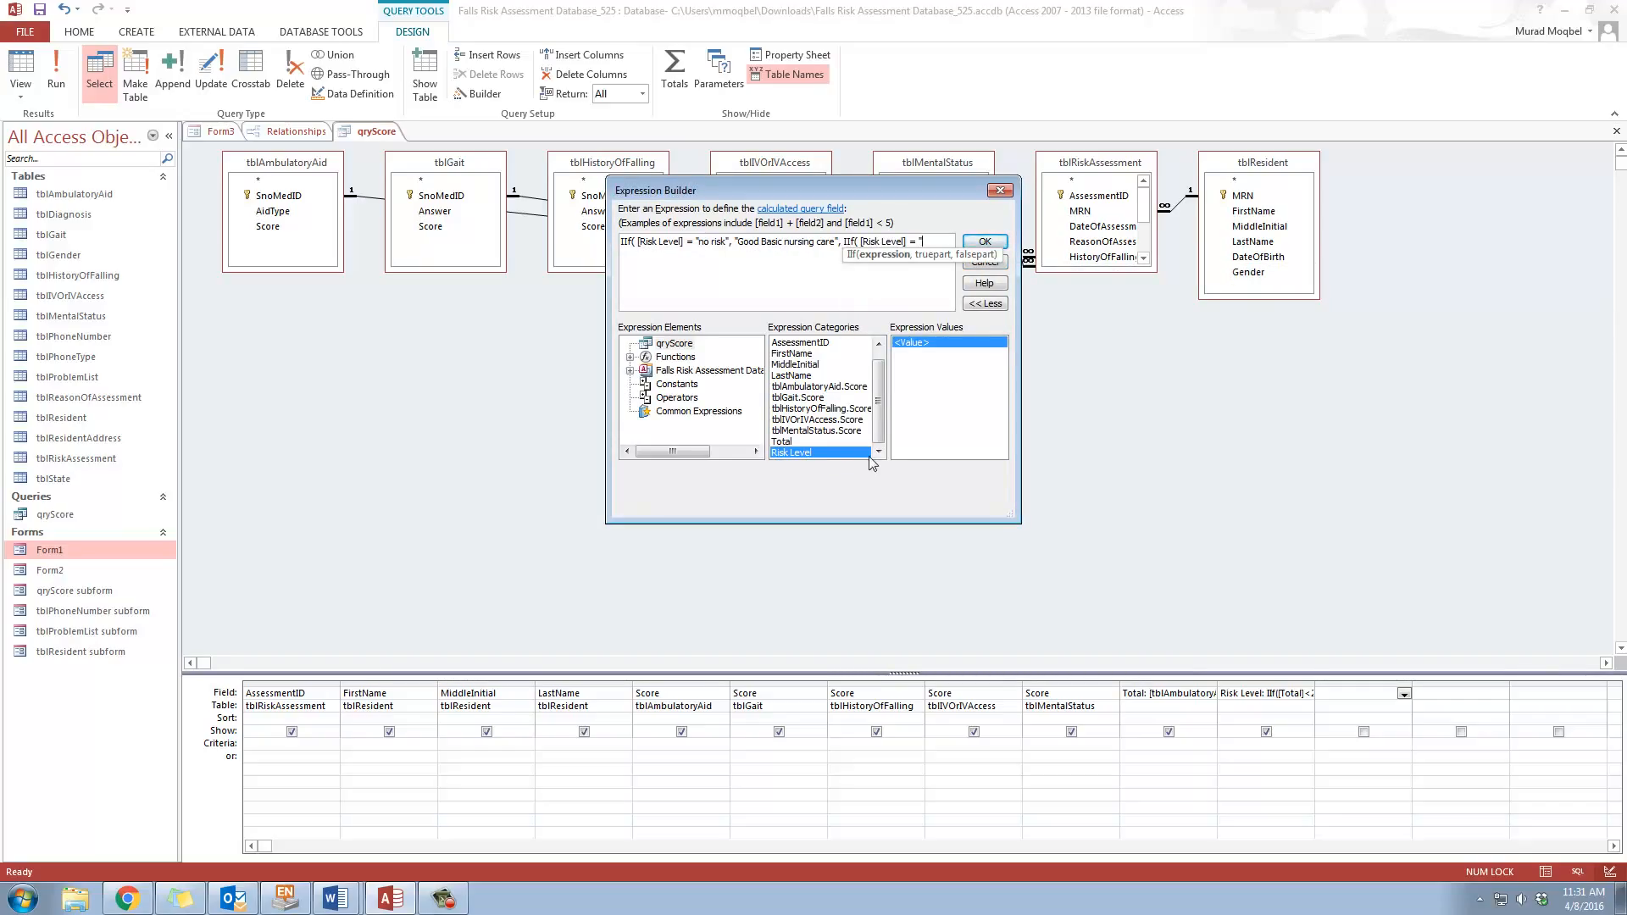
text("low to moderate)
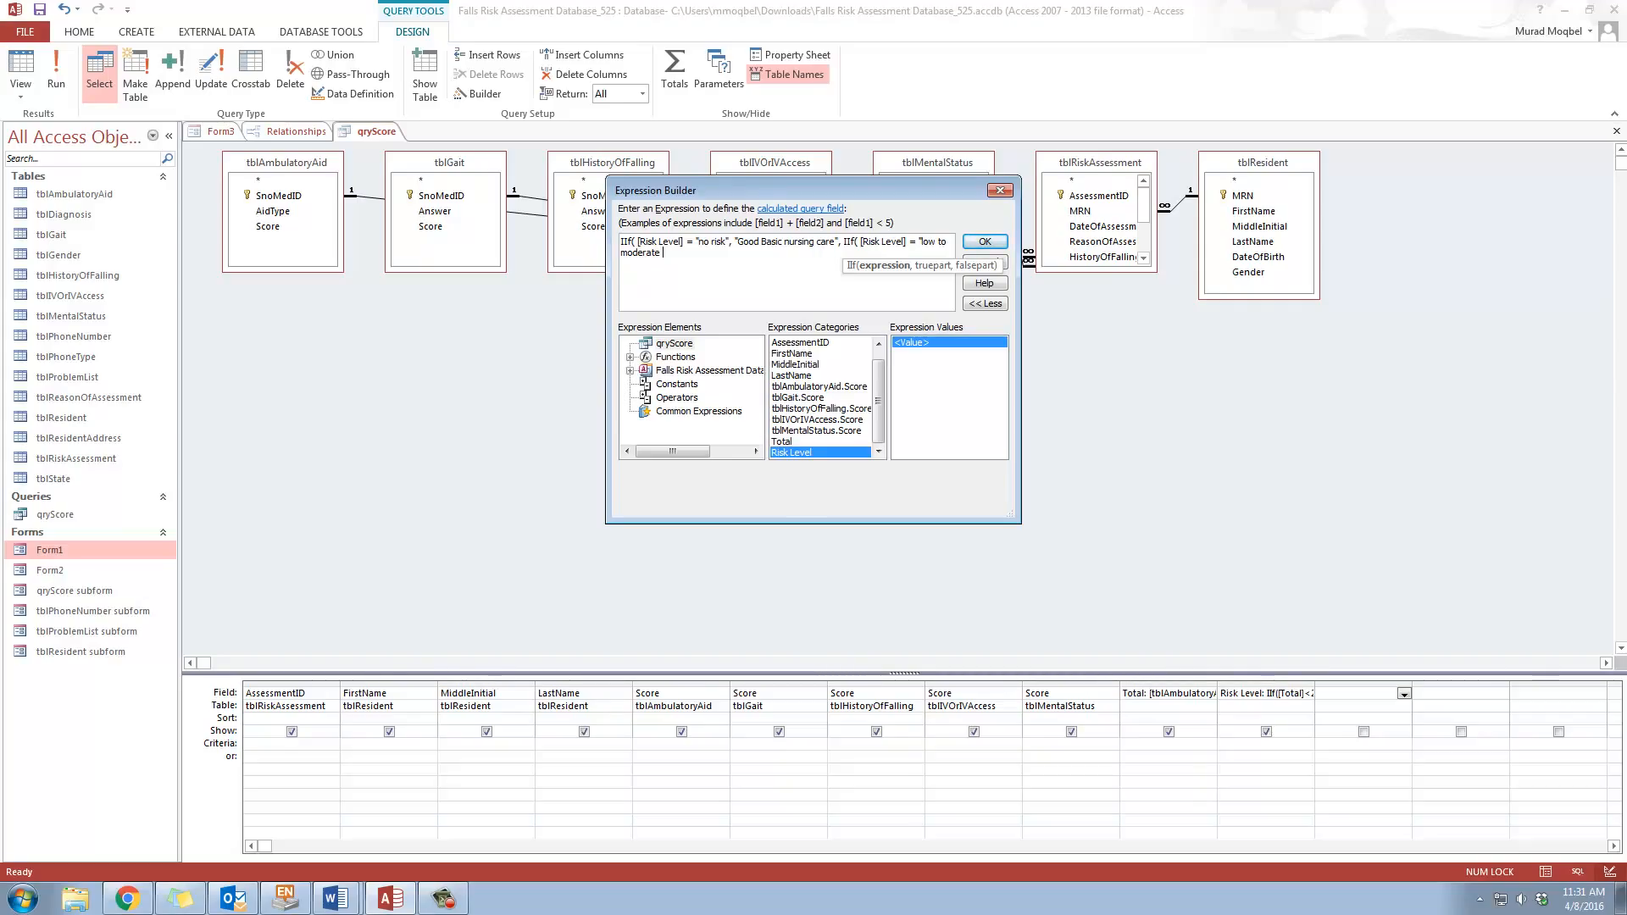
text(risk")
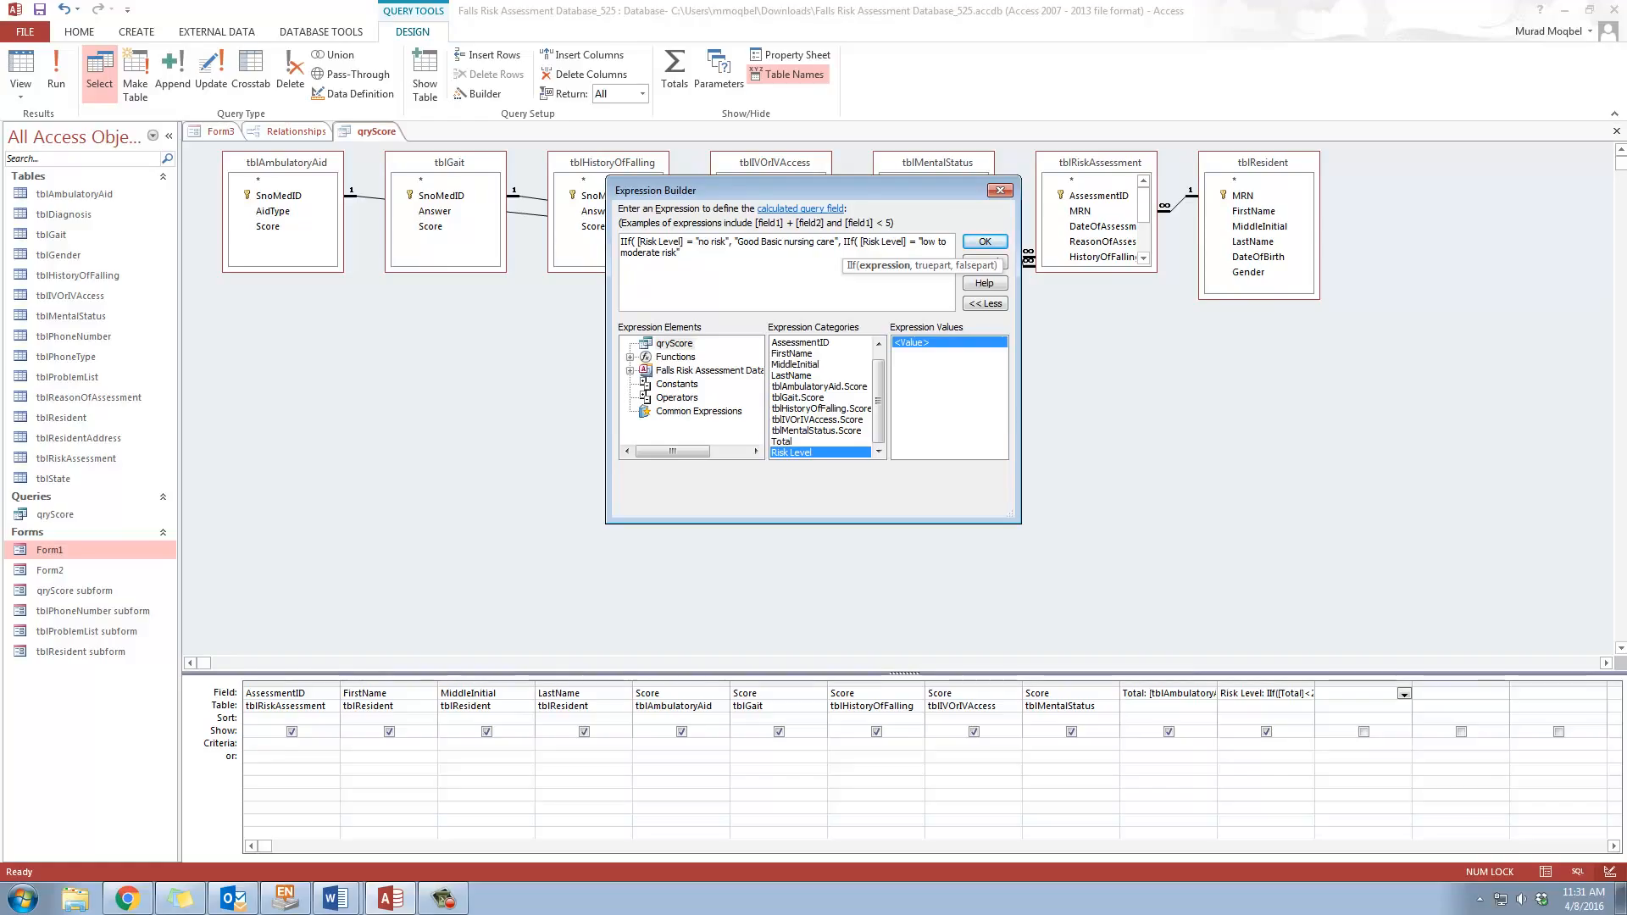
text(,)
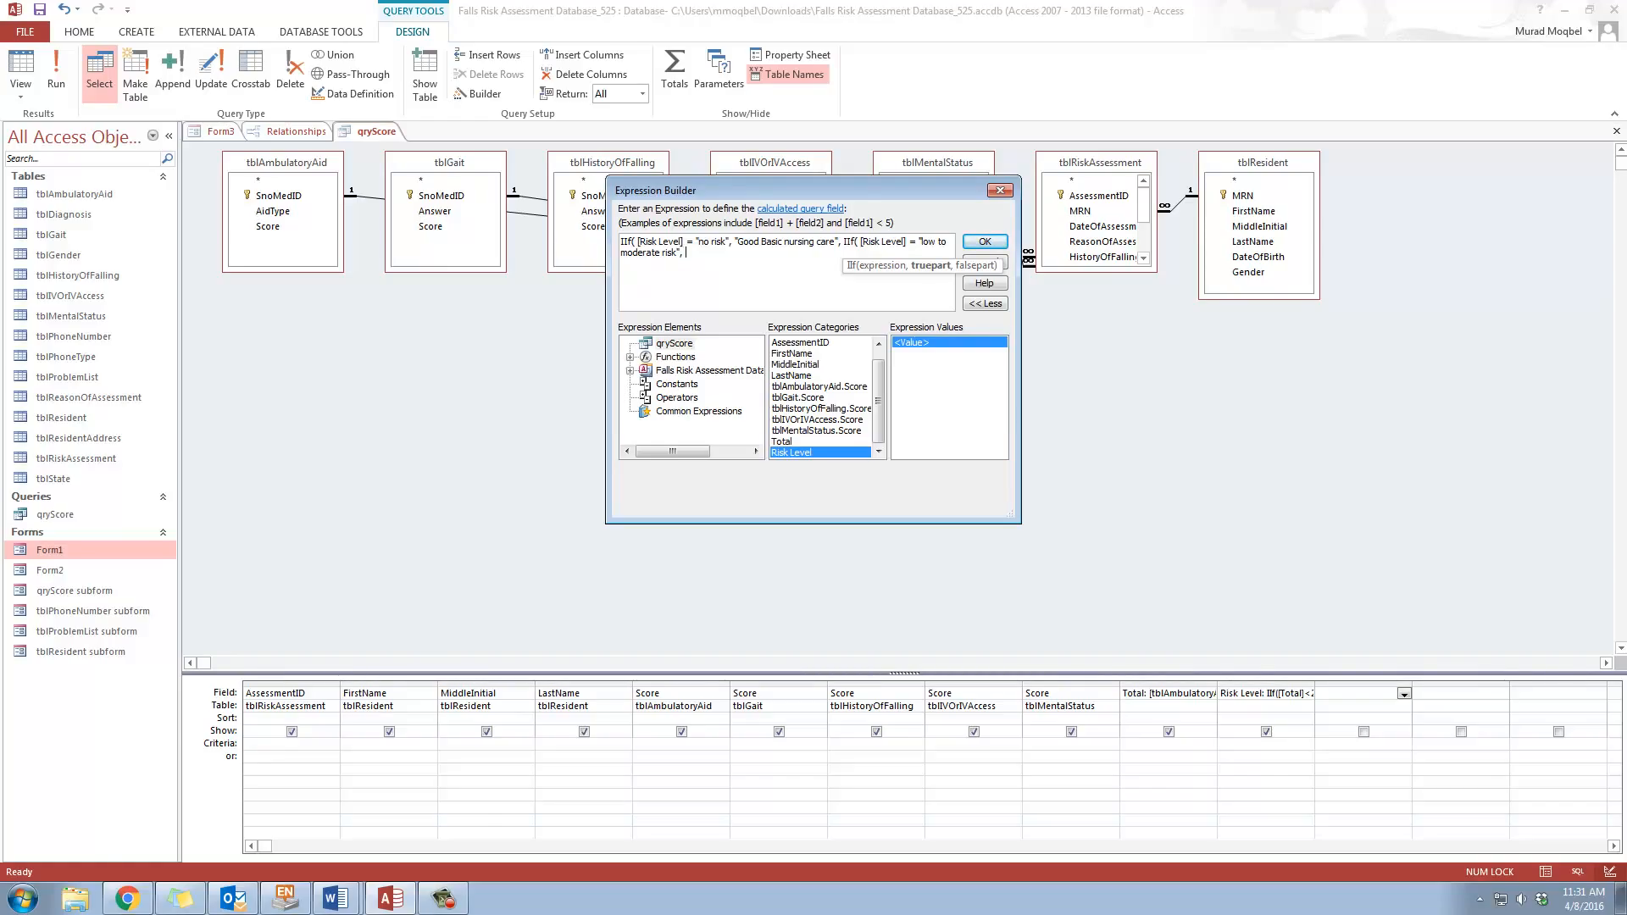
Check the low-to-moderate action in the Word requirements document and enter "Implement standard Fall..." as the second IIf's true part
click(349, 898)
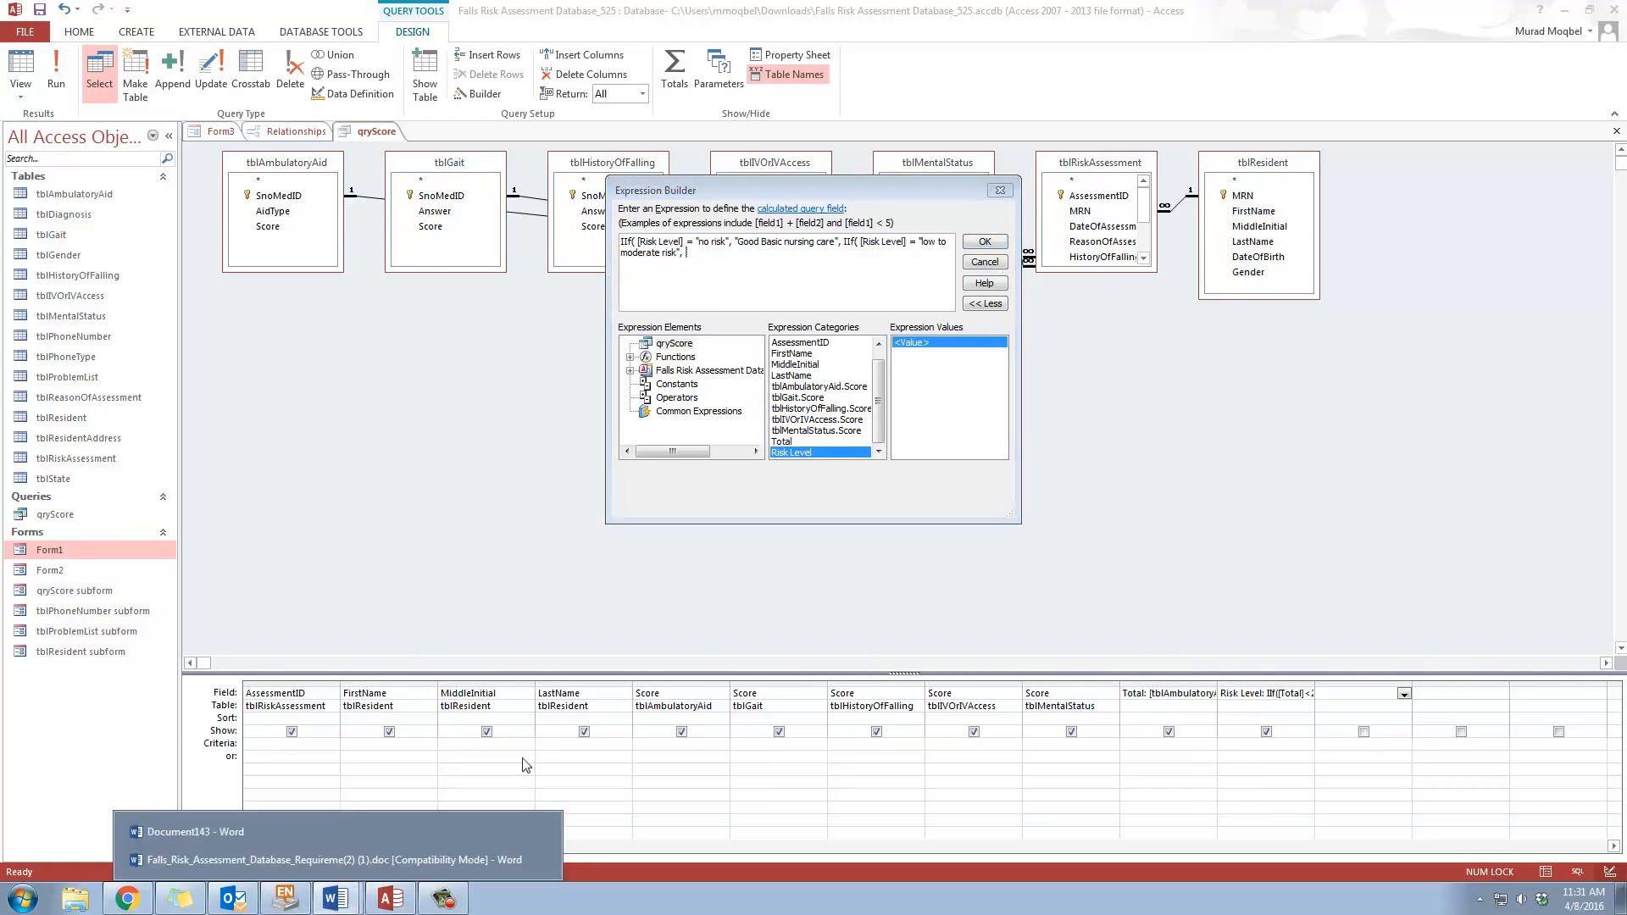
click(364, 858)
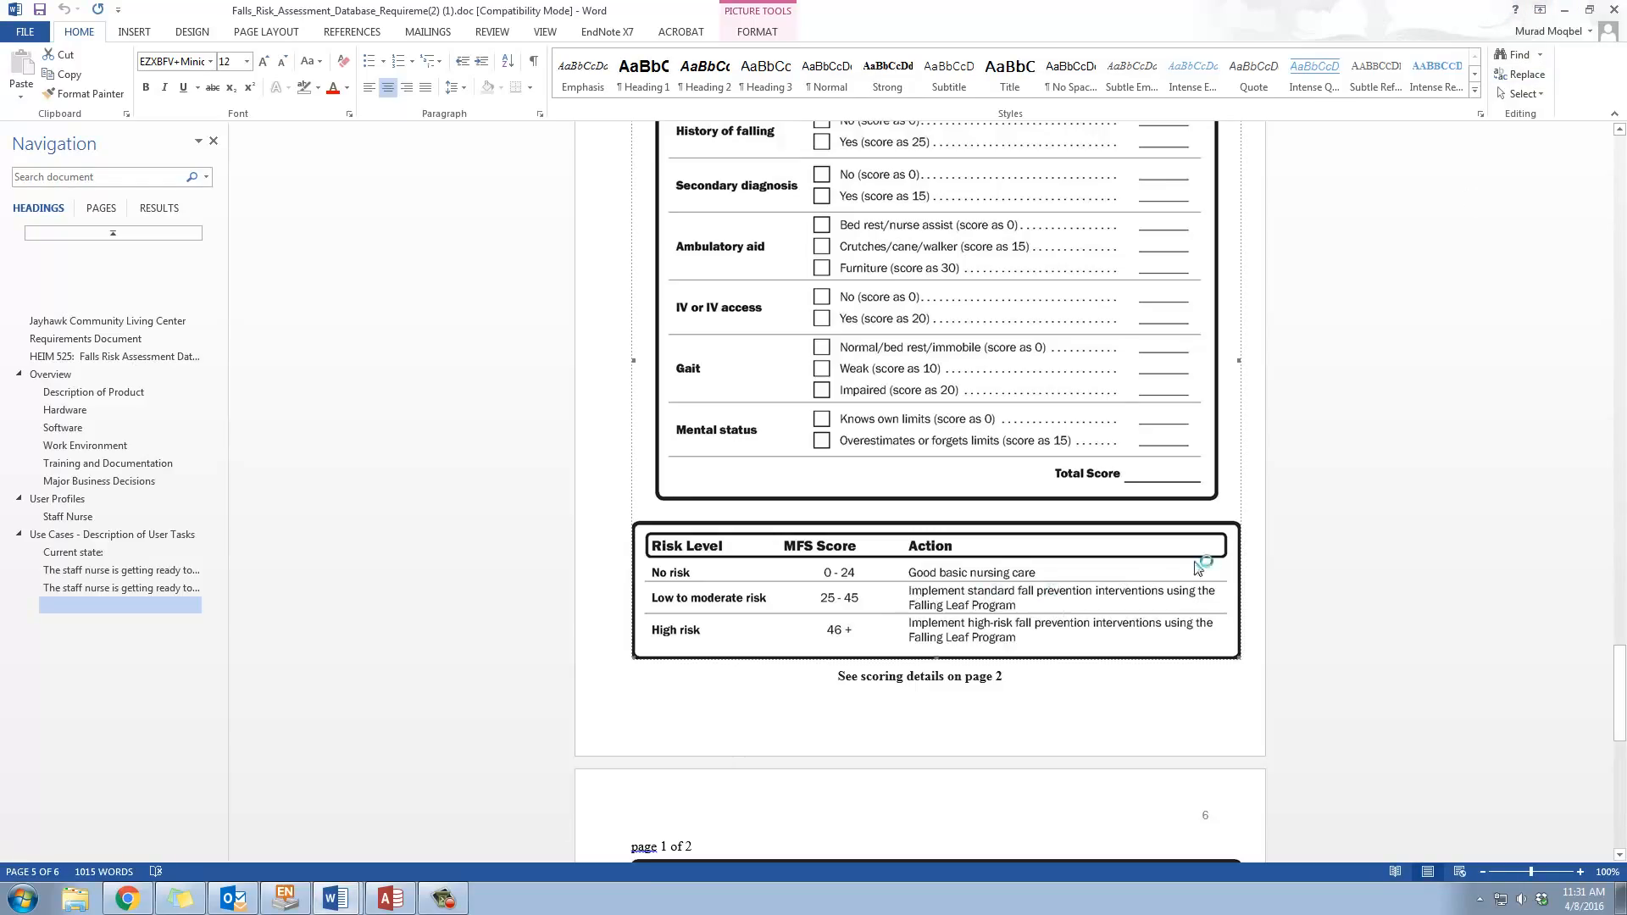
click(1590, 9)
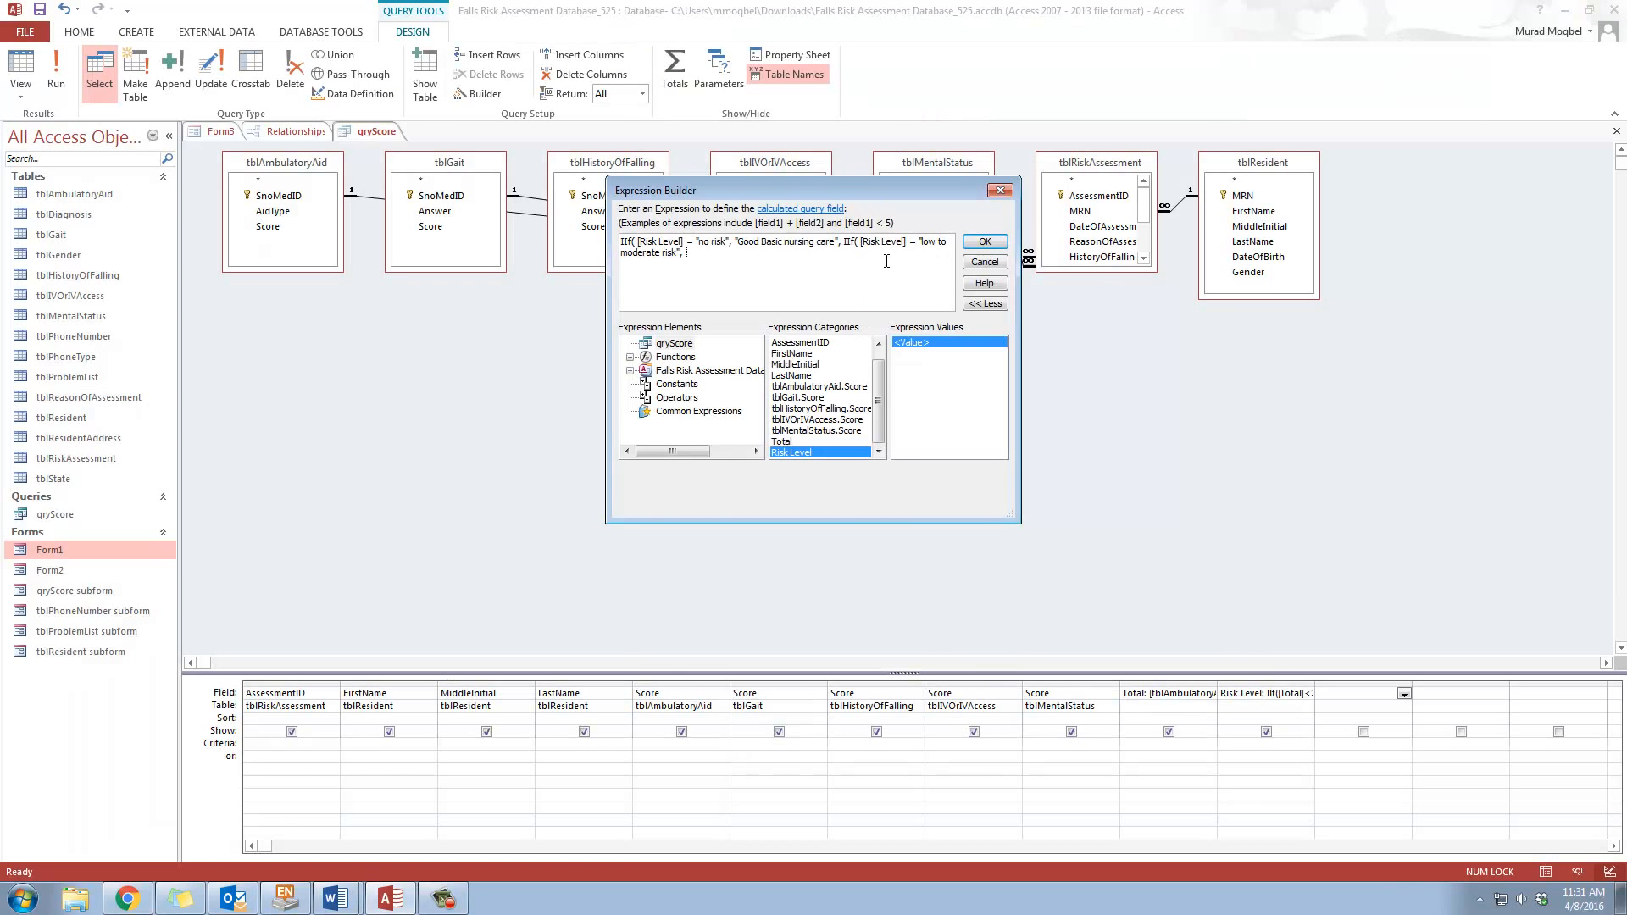
text("Impl)
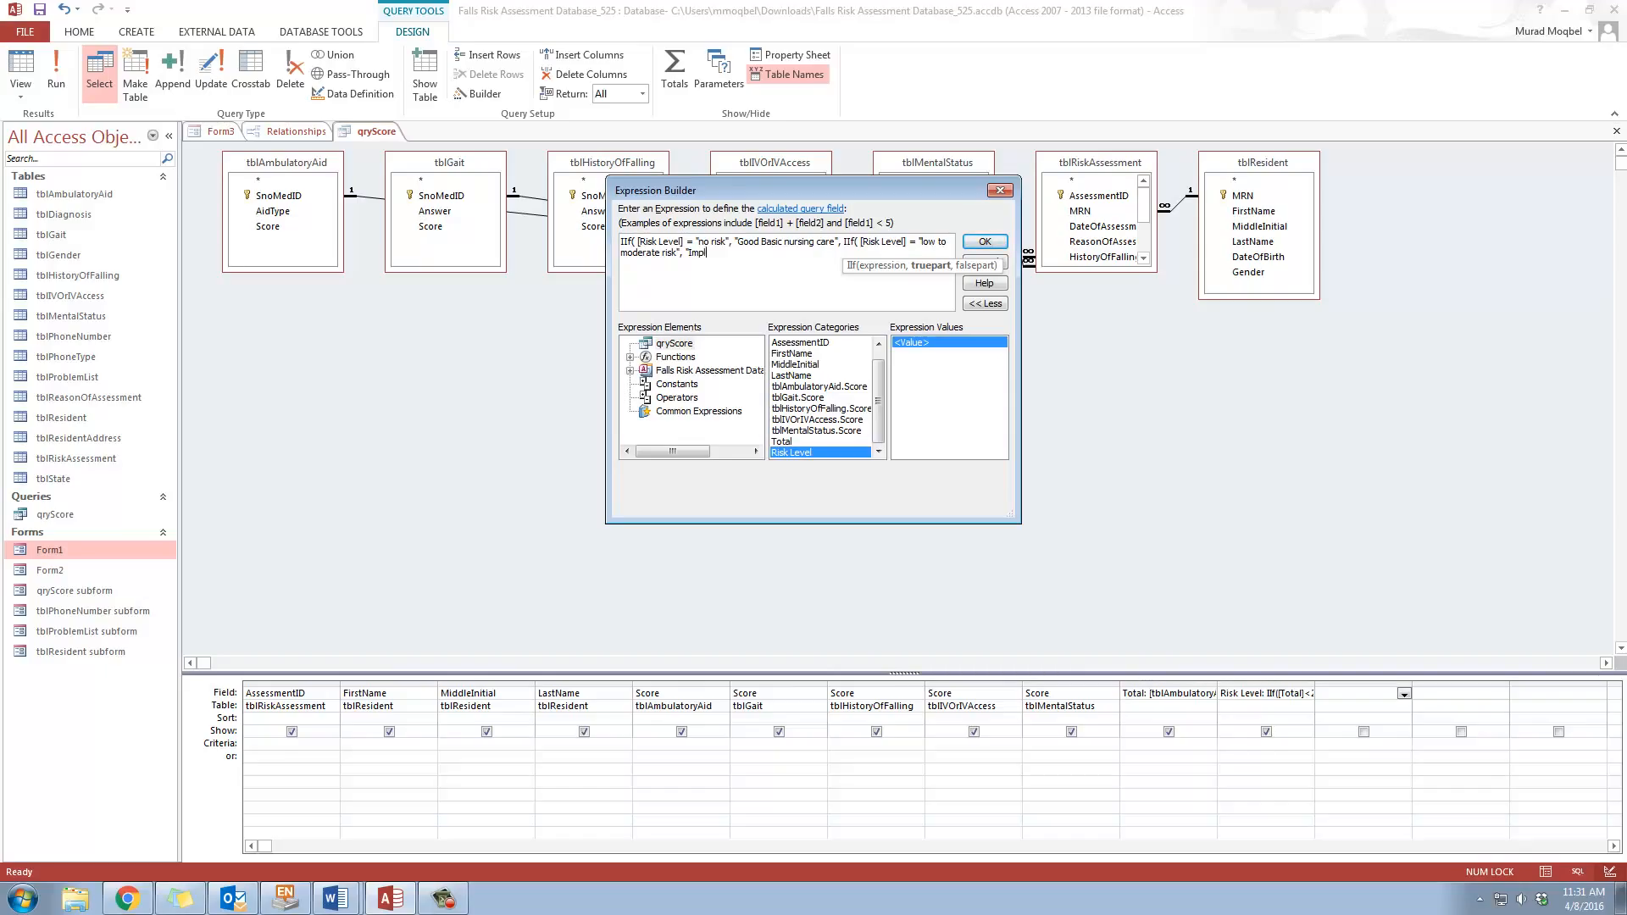
text(ement standard Fall...)
Nest a third IIf as the second one's false part with the condition [Risk Level] = "High Risk"
text(, i)
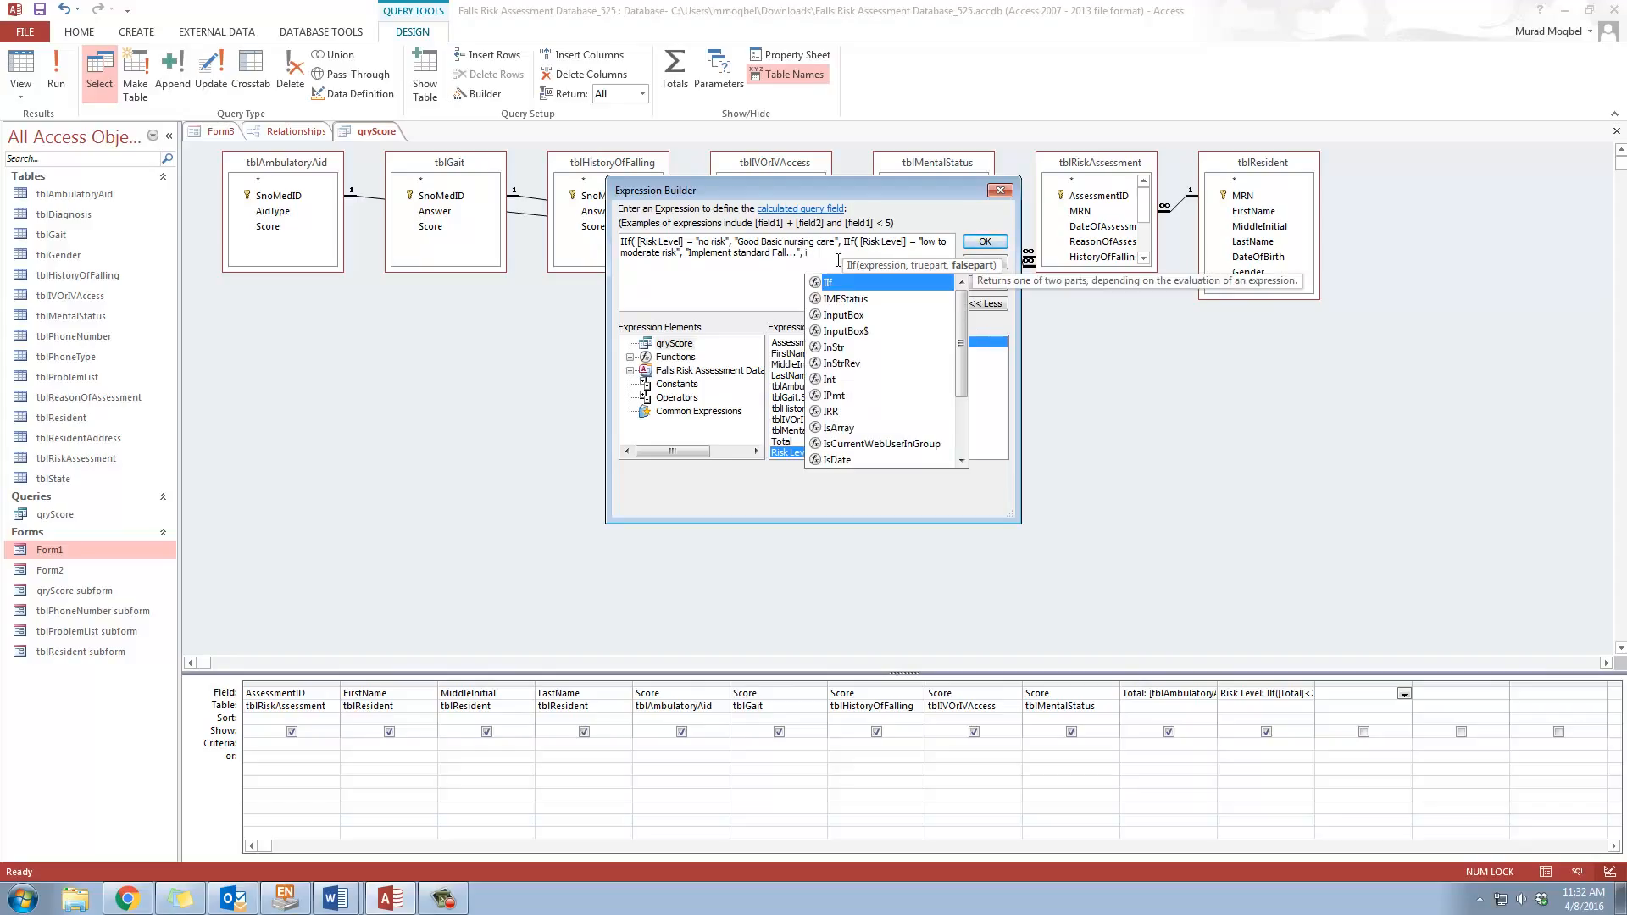
double_click(839, 284)
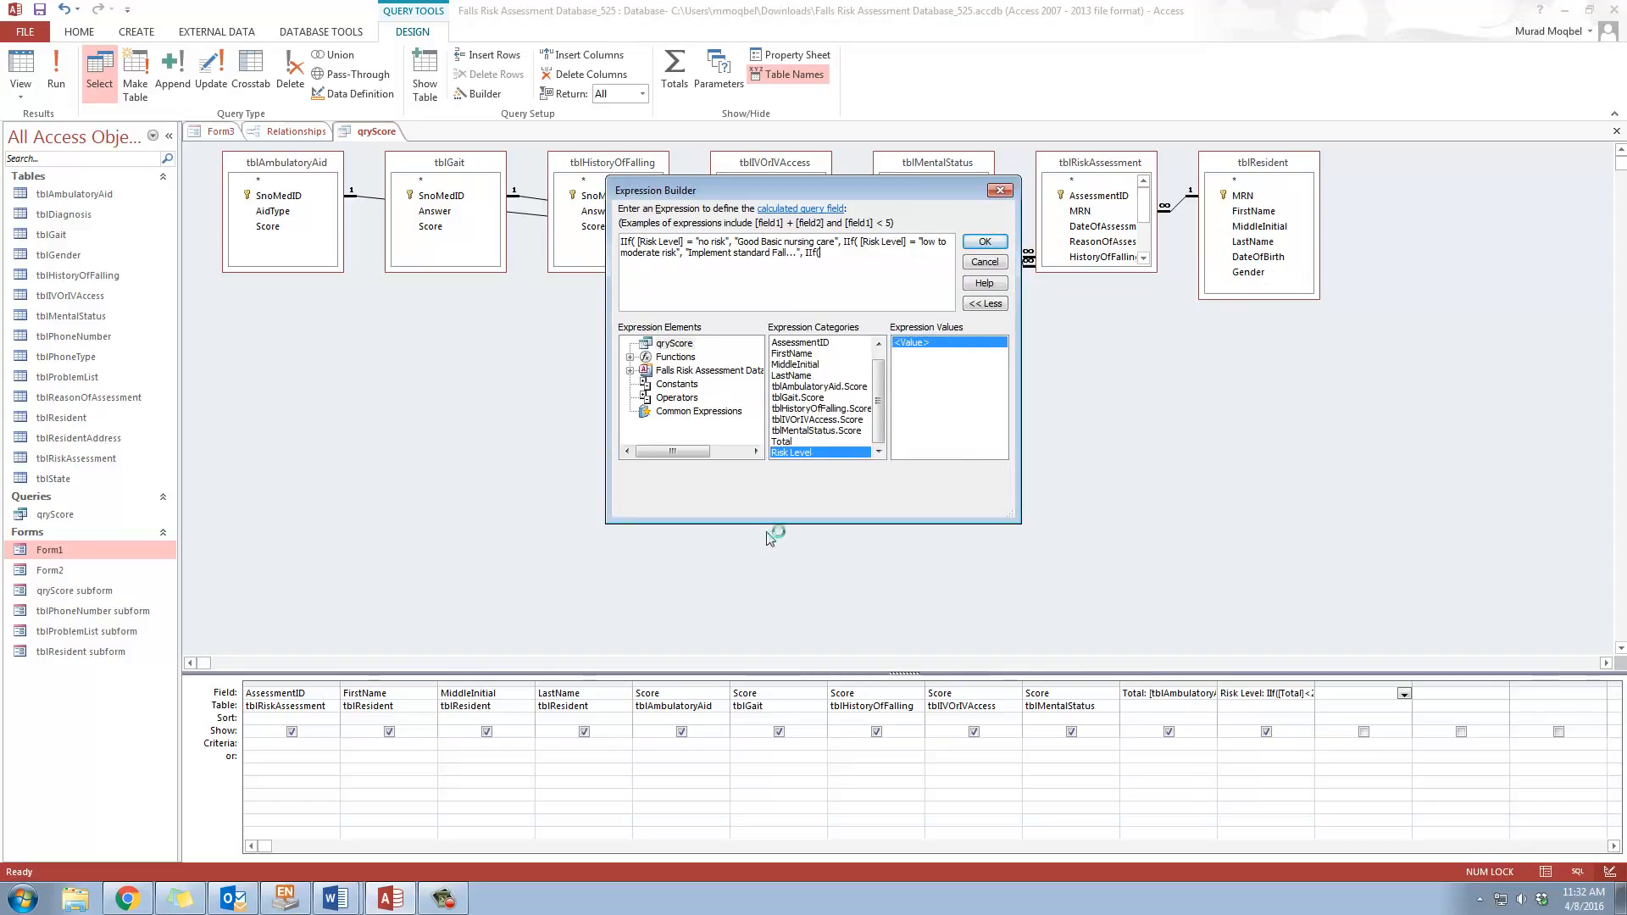
double_click(786, 453)
text(= ")
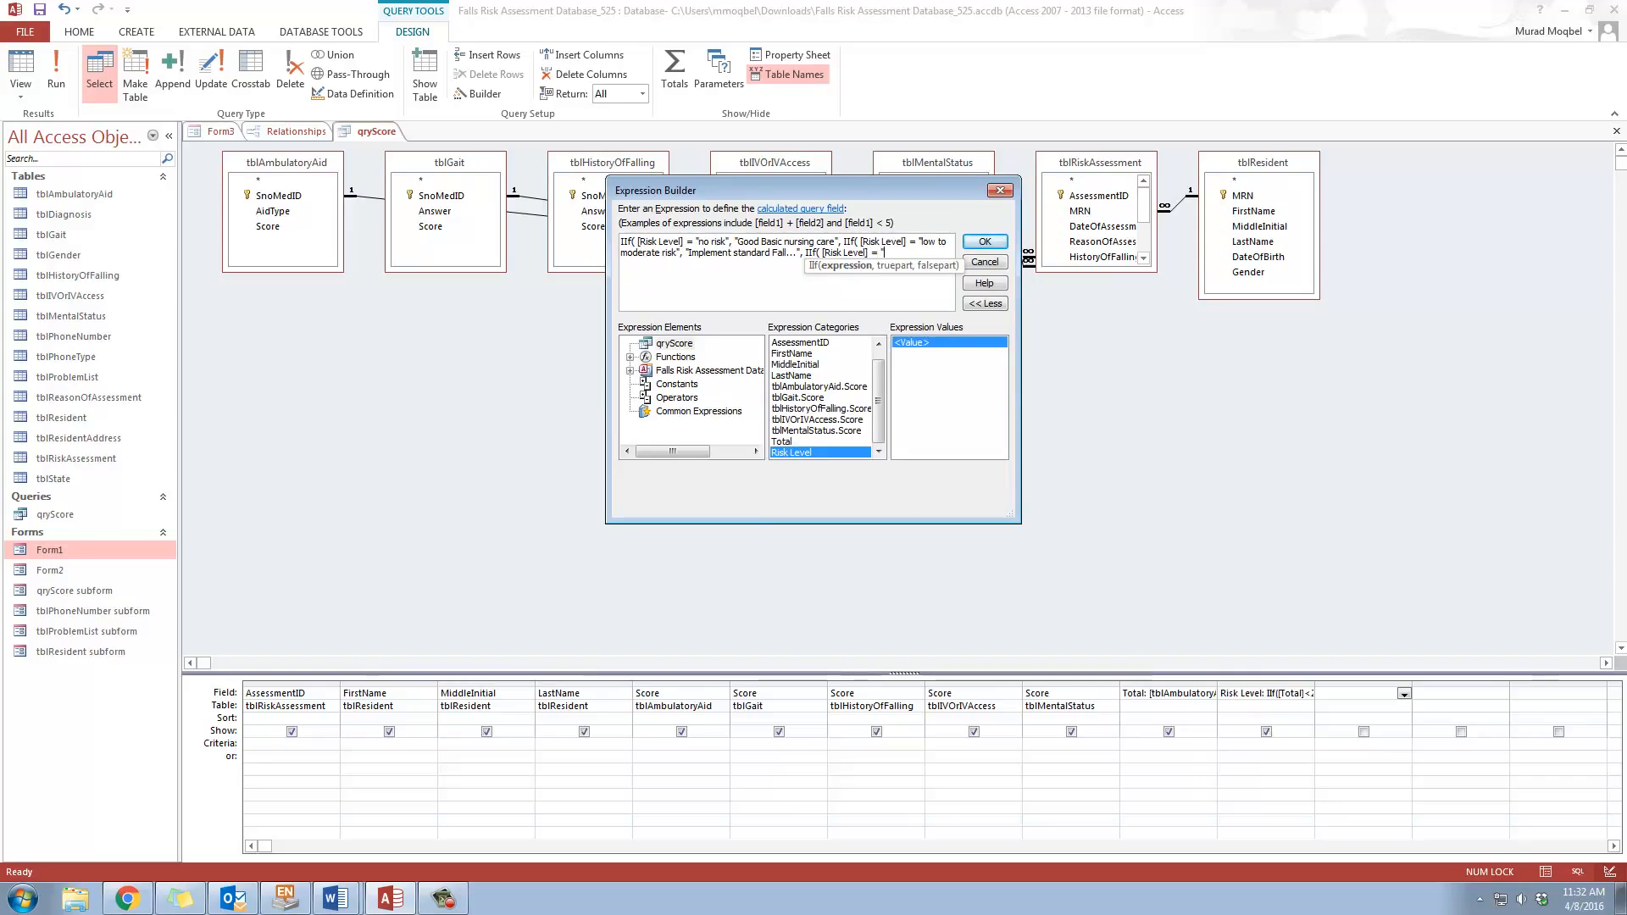
text(High Risk",)
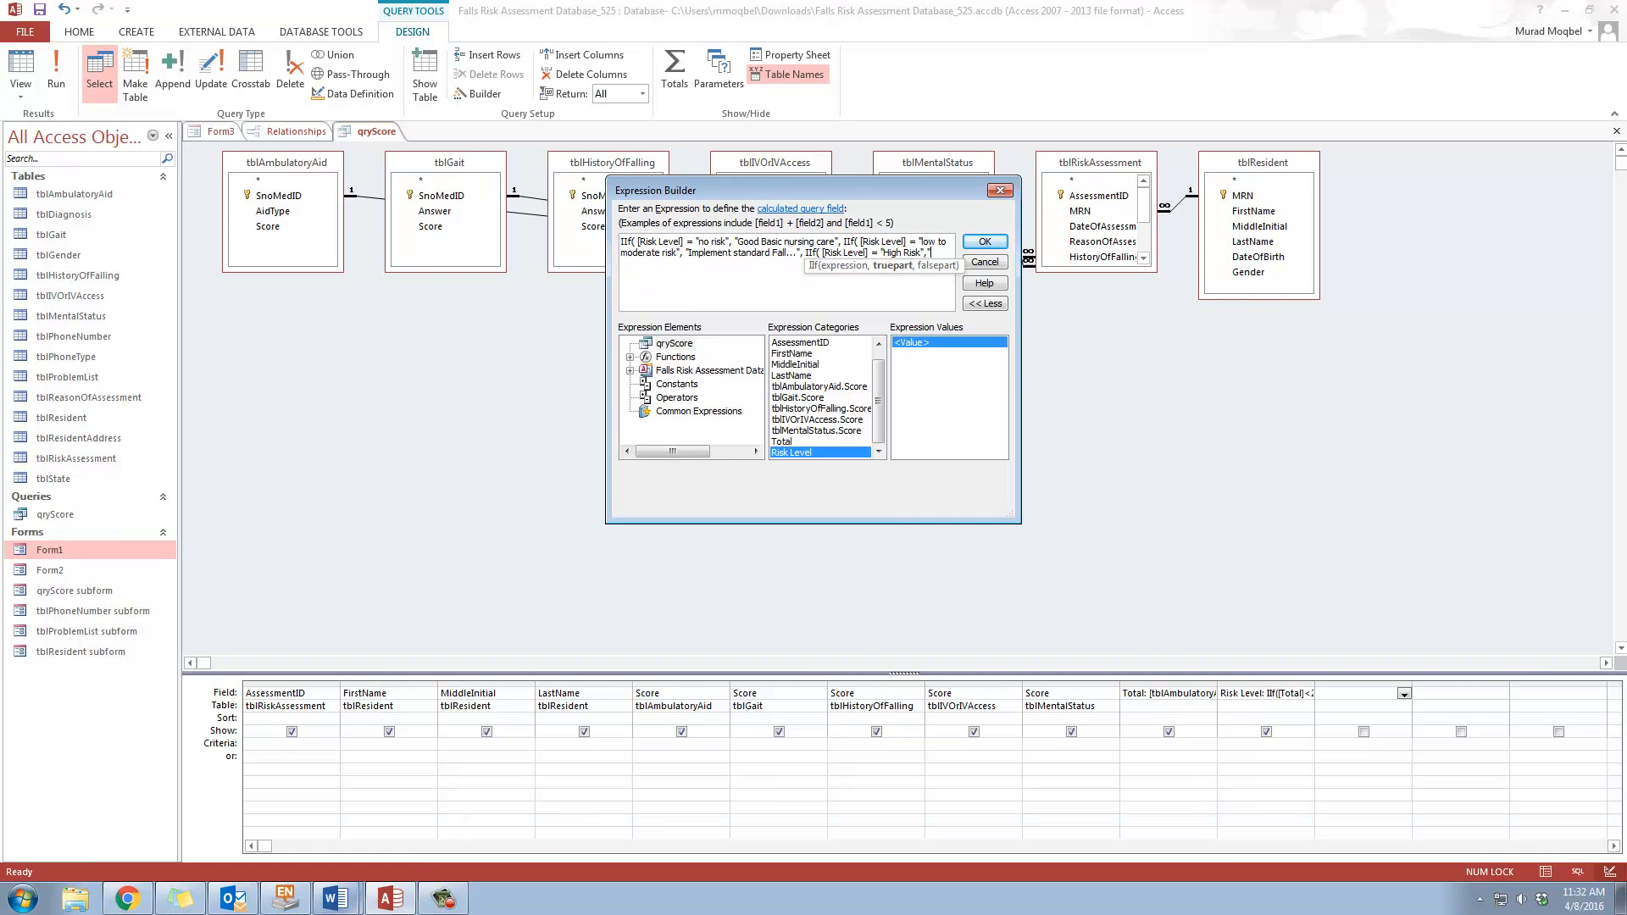
Check the high-risk action in the Word requirements document, enter "Implement High-Risk..." as the third true part, and complete the nested expression
click(340, 862)
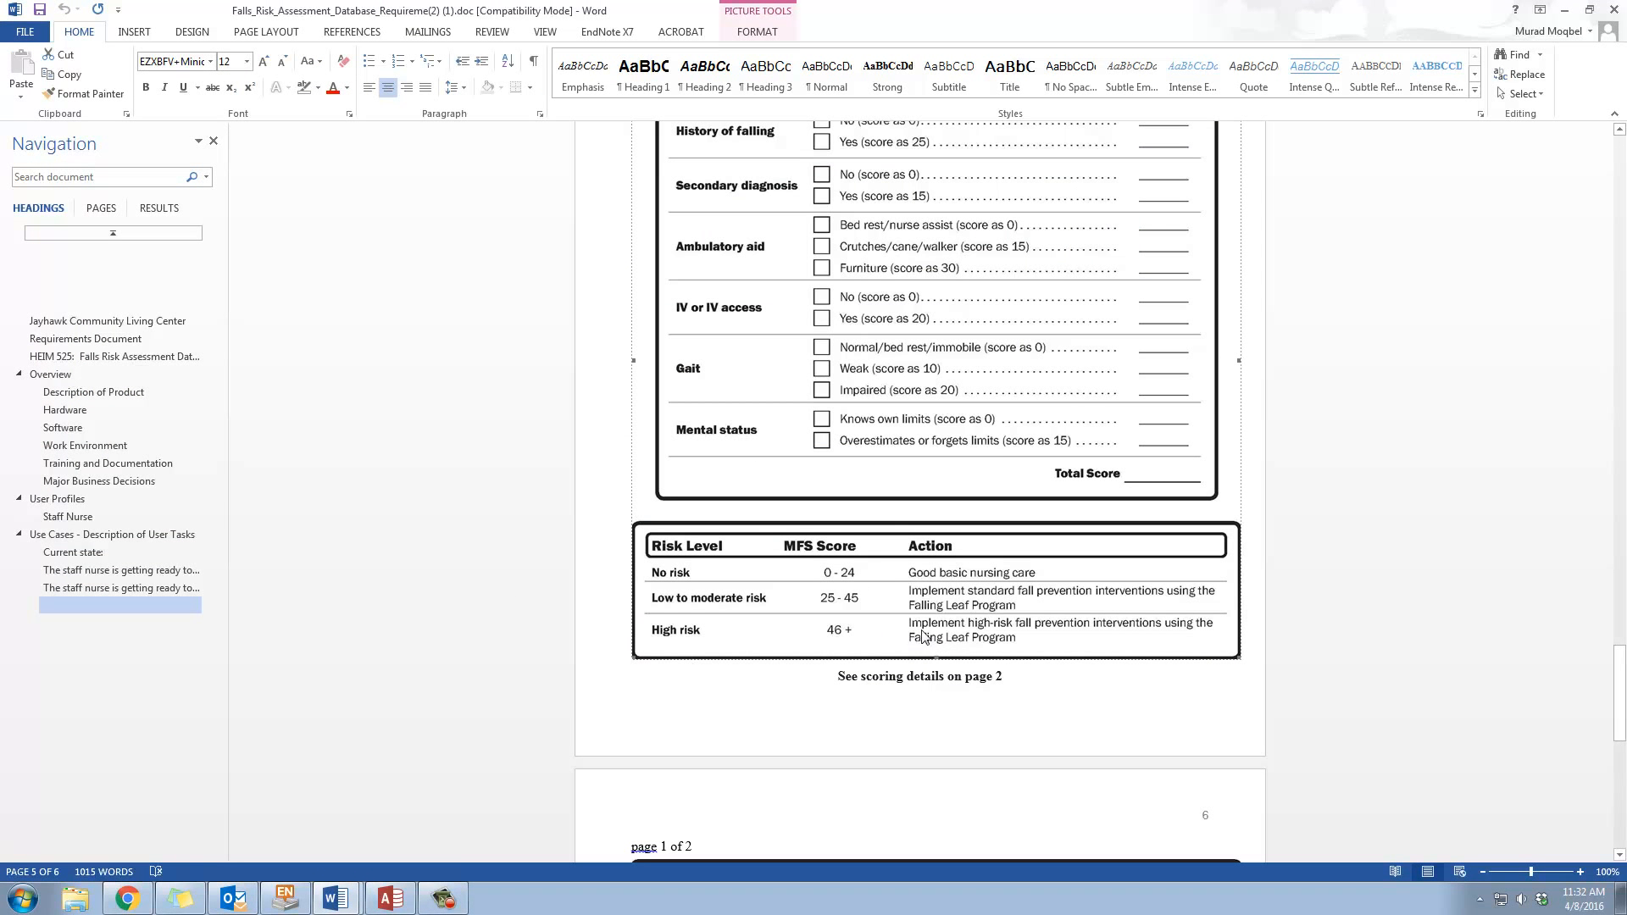
click(1564, 9)
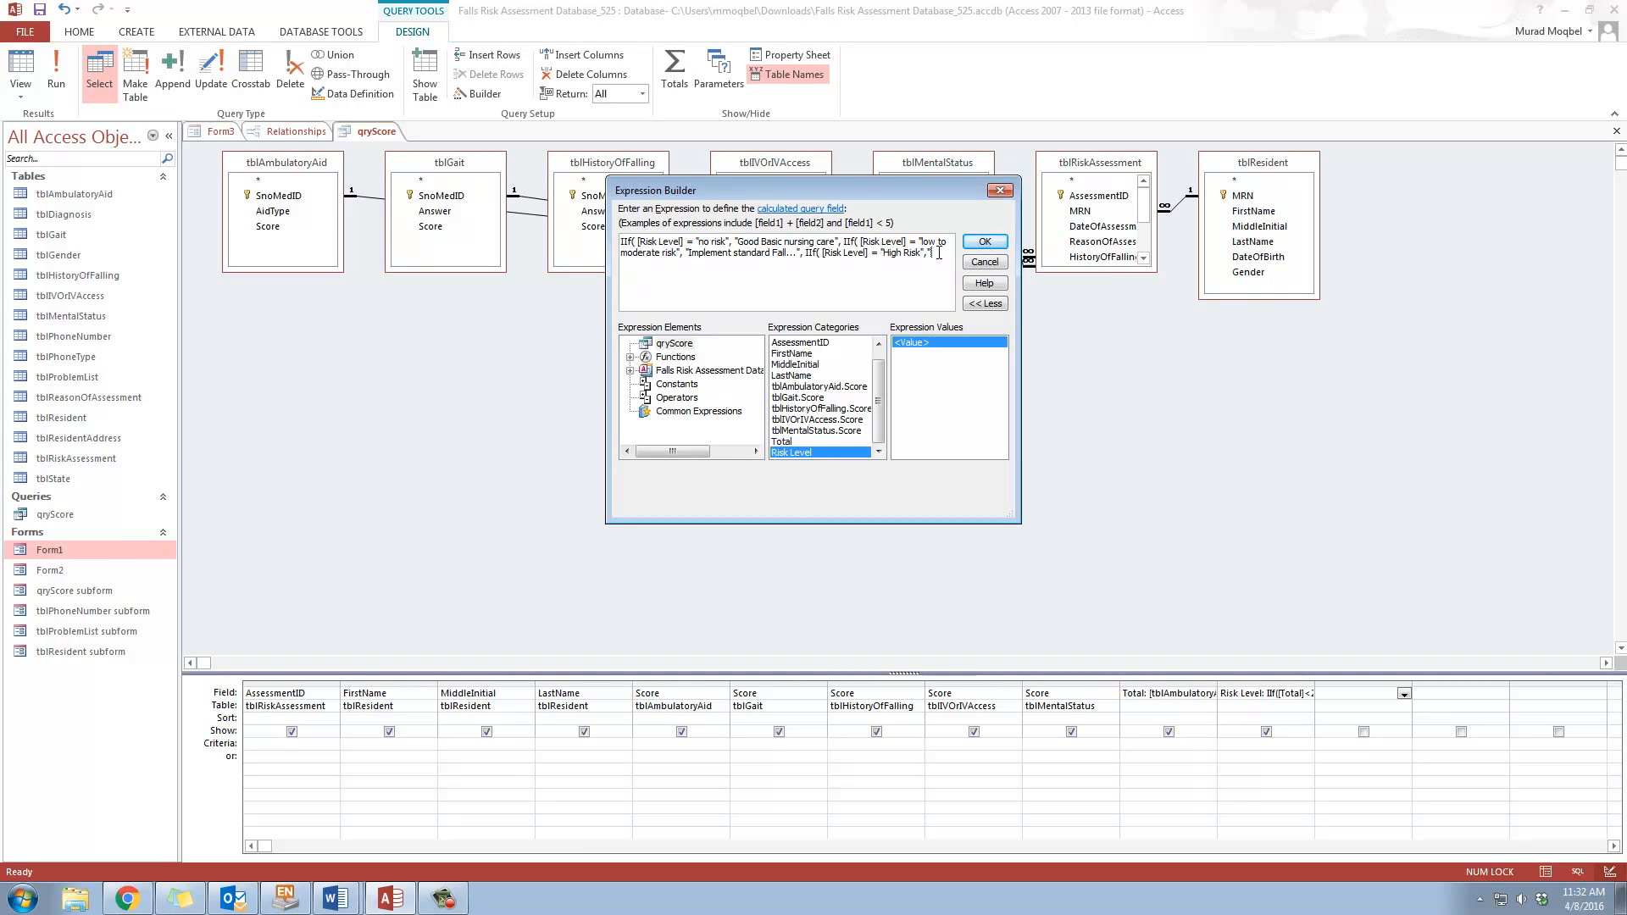
text(Imple)
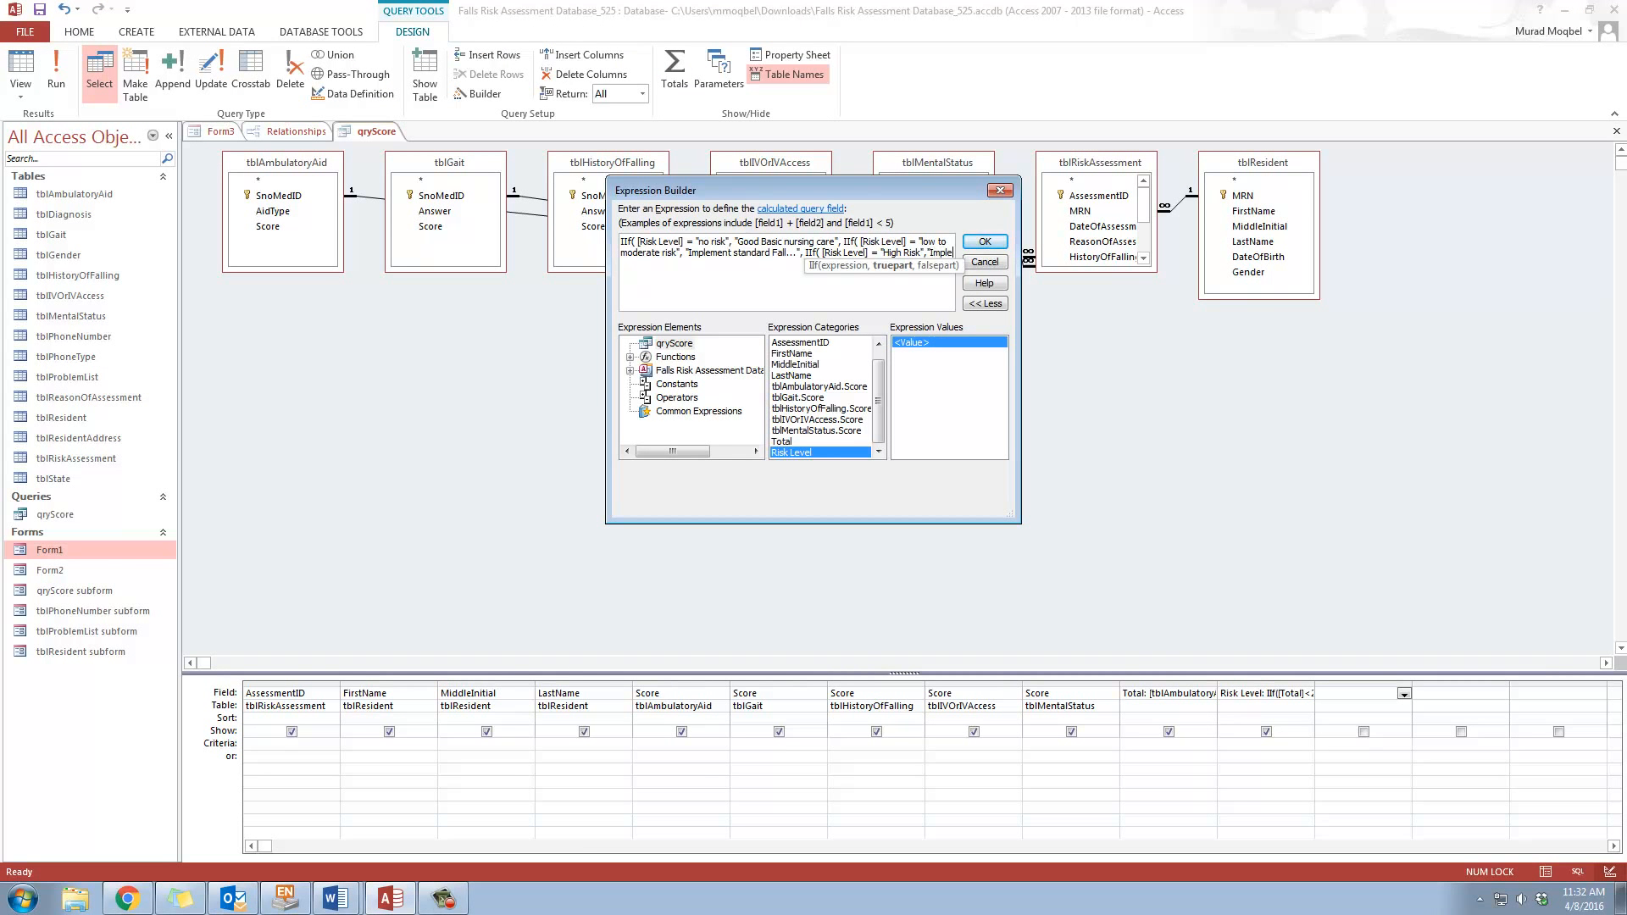
text(ment High-Risk...")
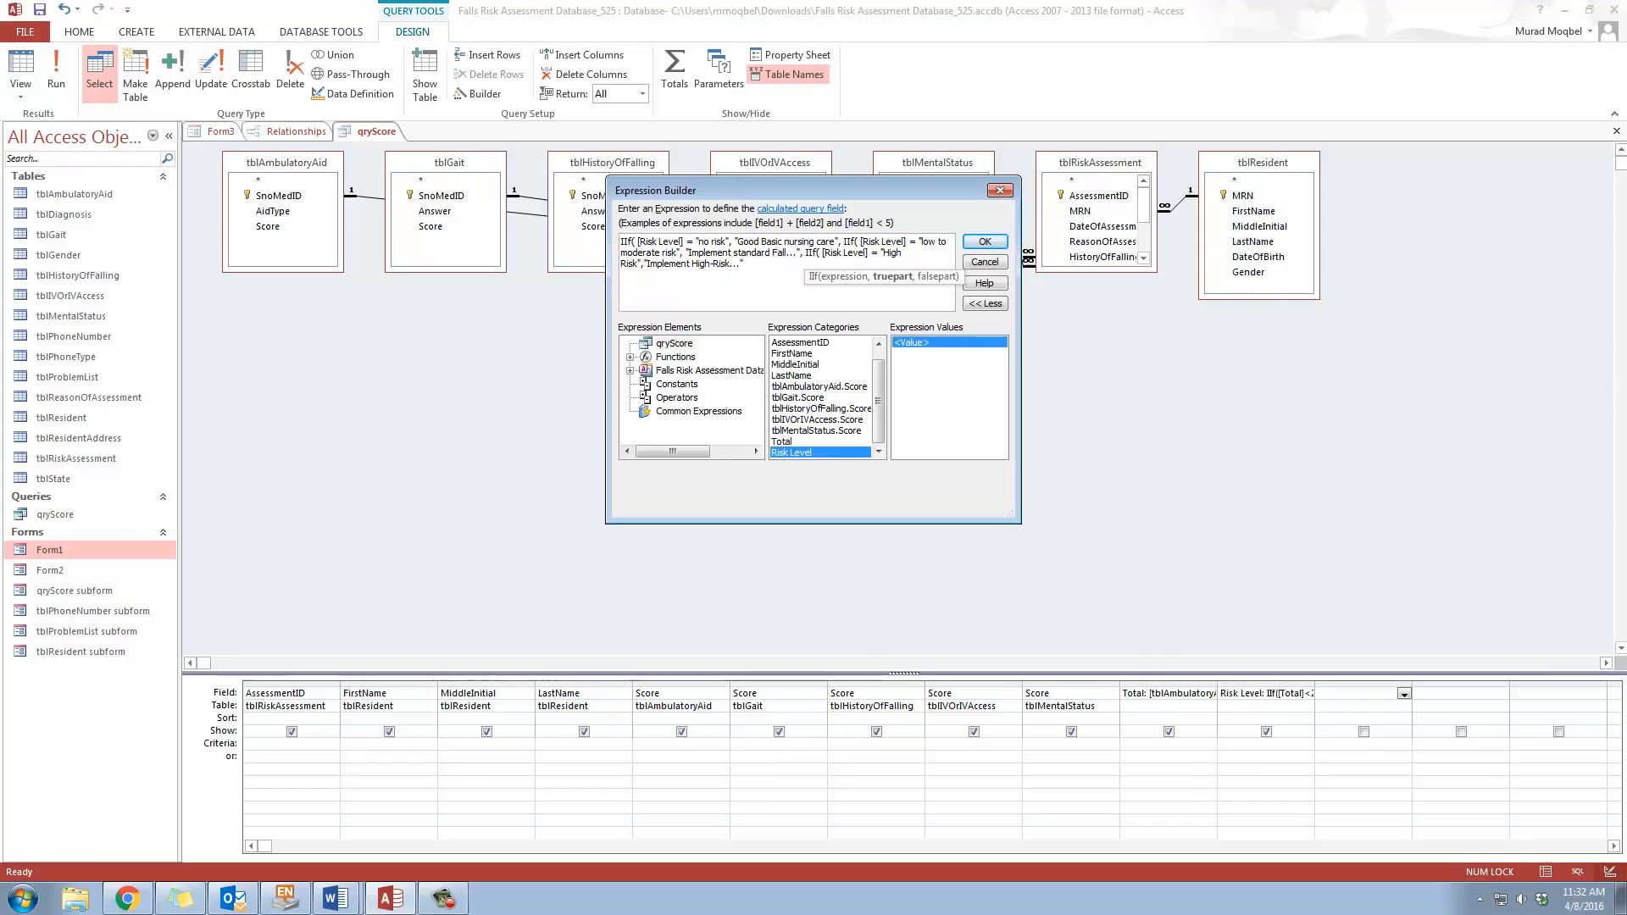
text())))
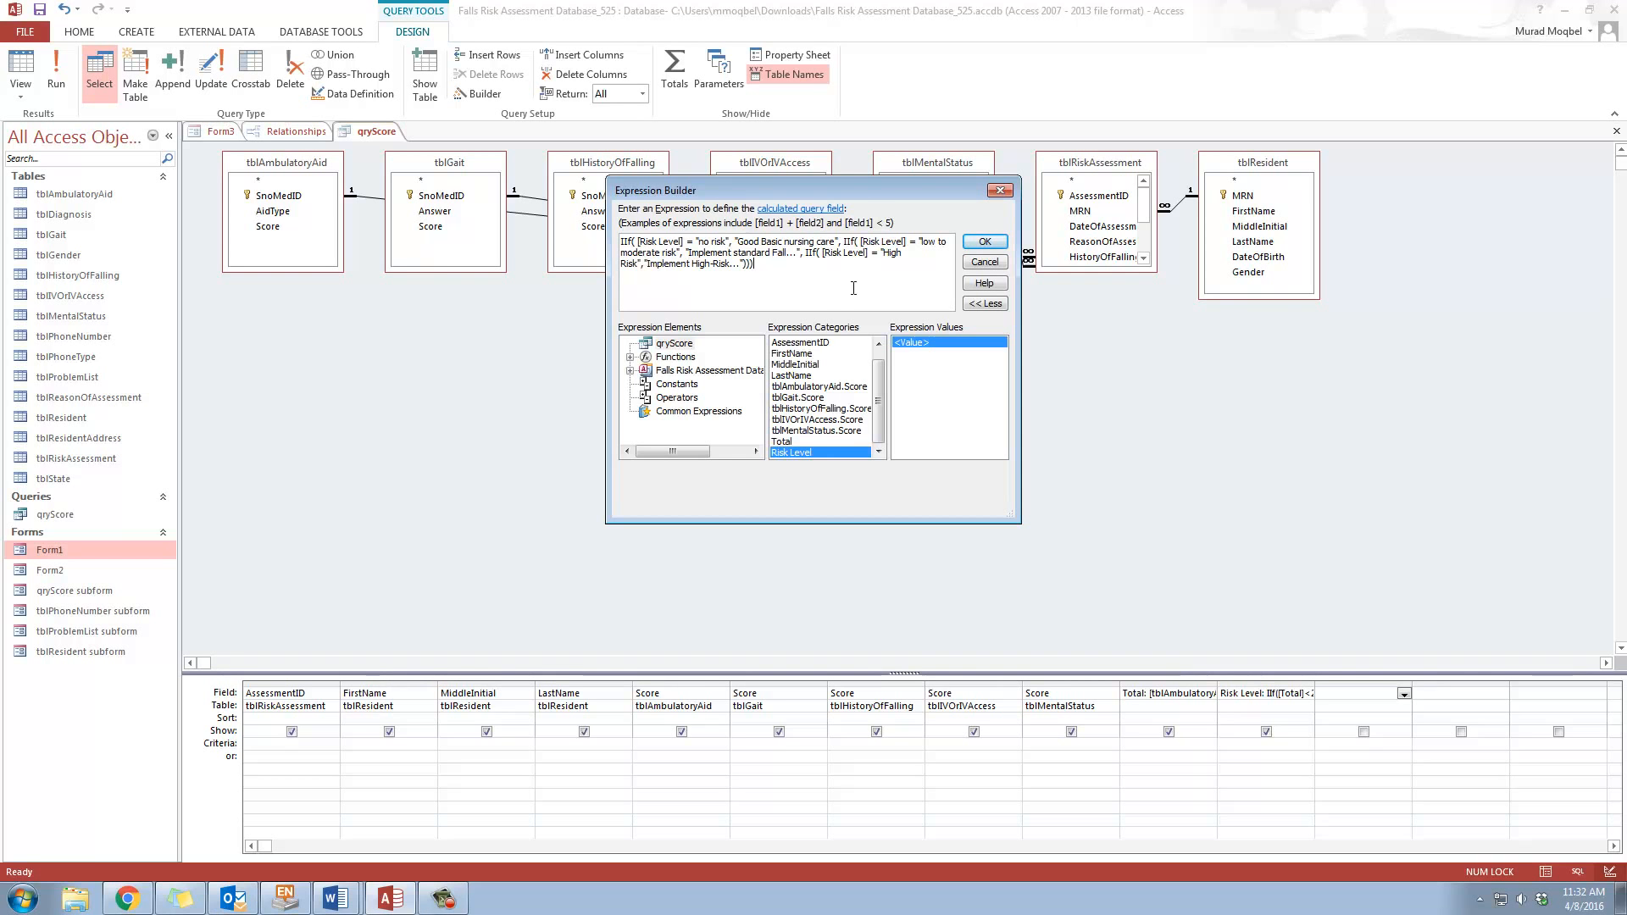
click(982, 243)
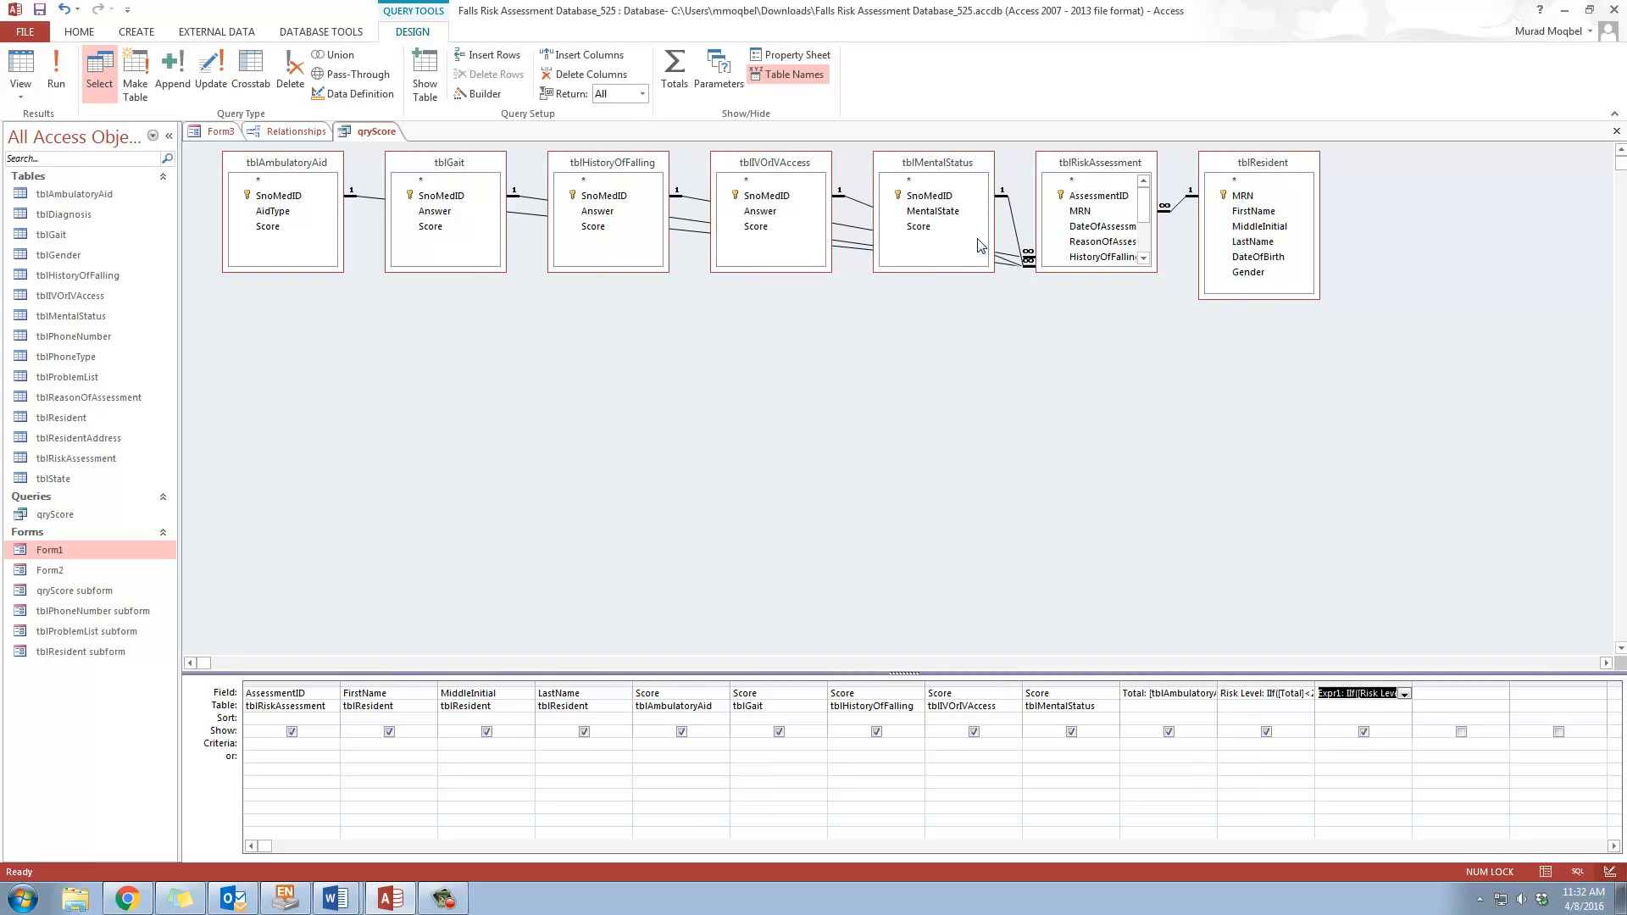
Run qryScore to review the full text in the new calculated column, and rename that column Action in the query design
click(52, 67)
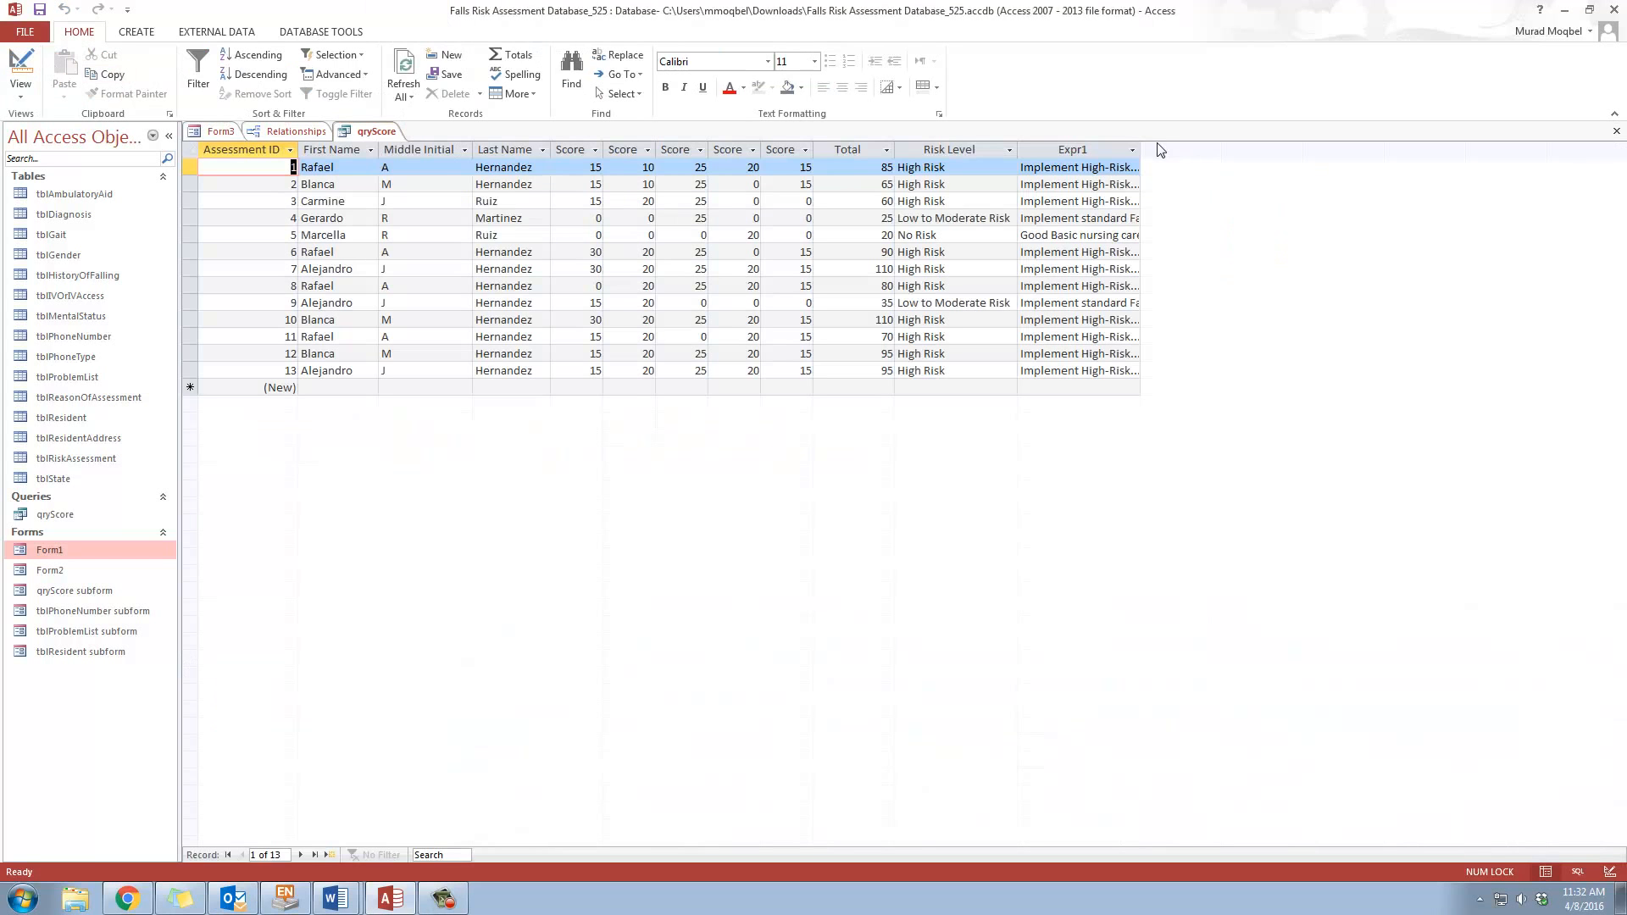
drag(1141, 147, 1167, 148)
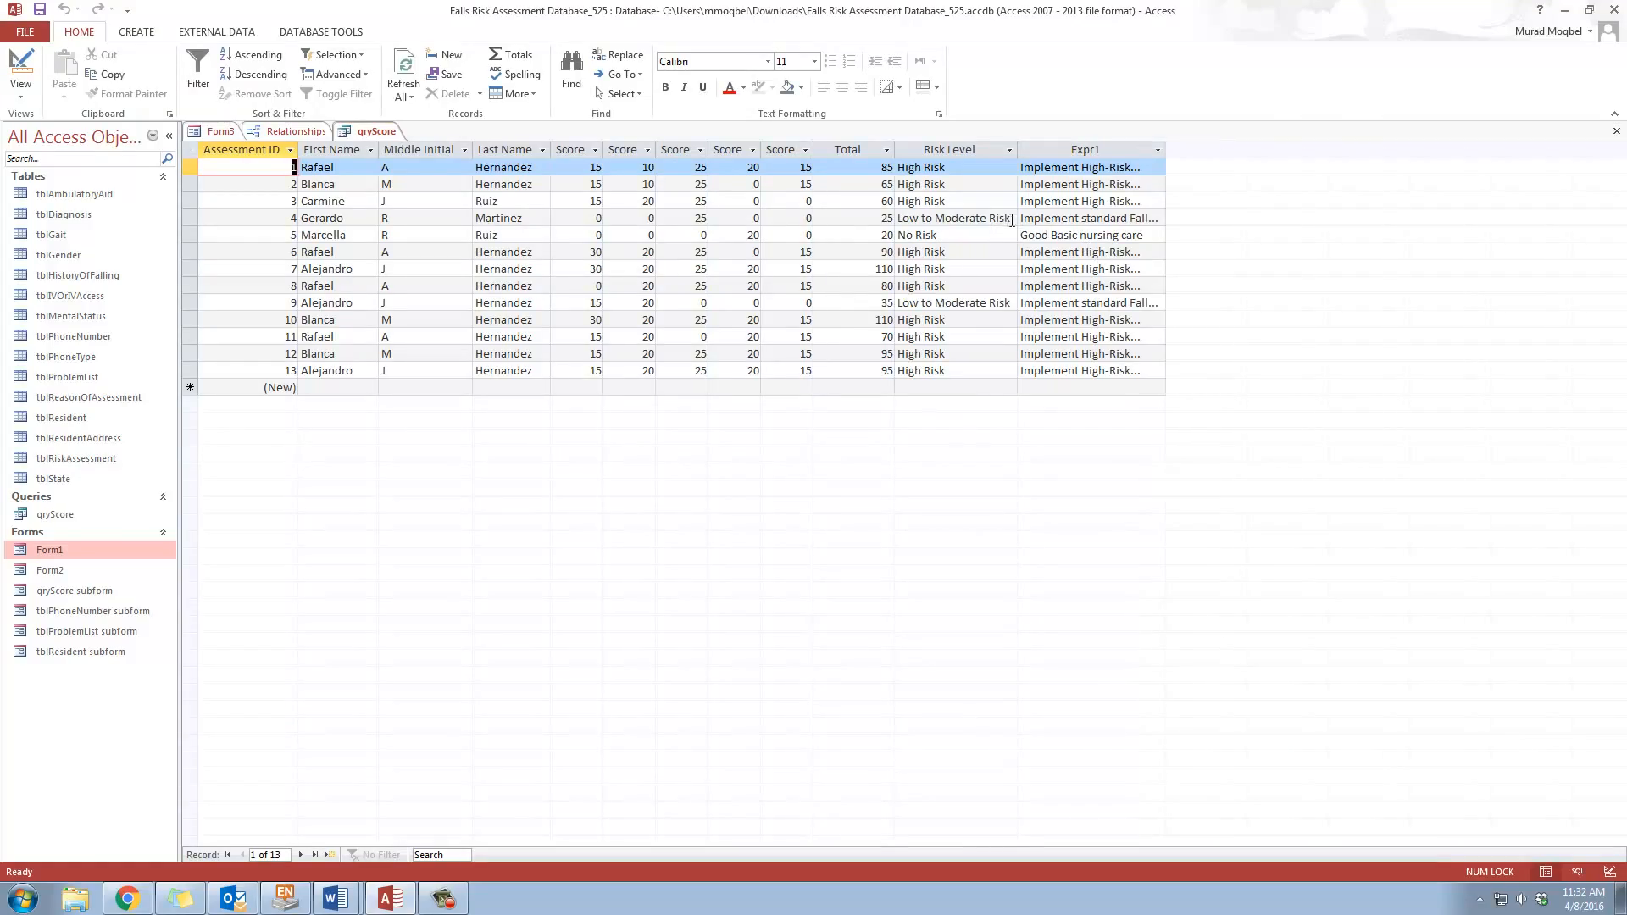
click(93, 80)
click(21, 89)
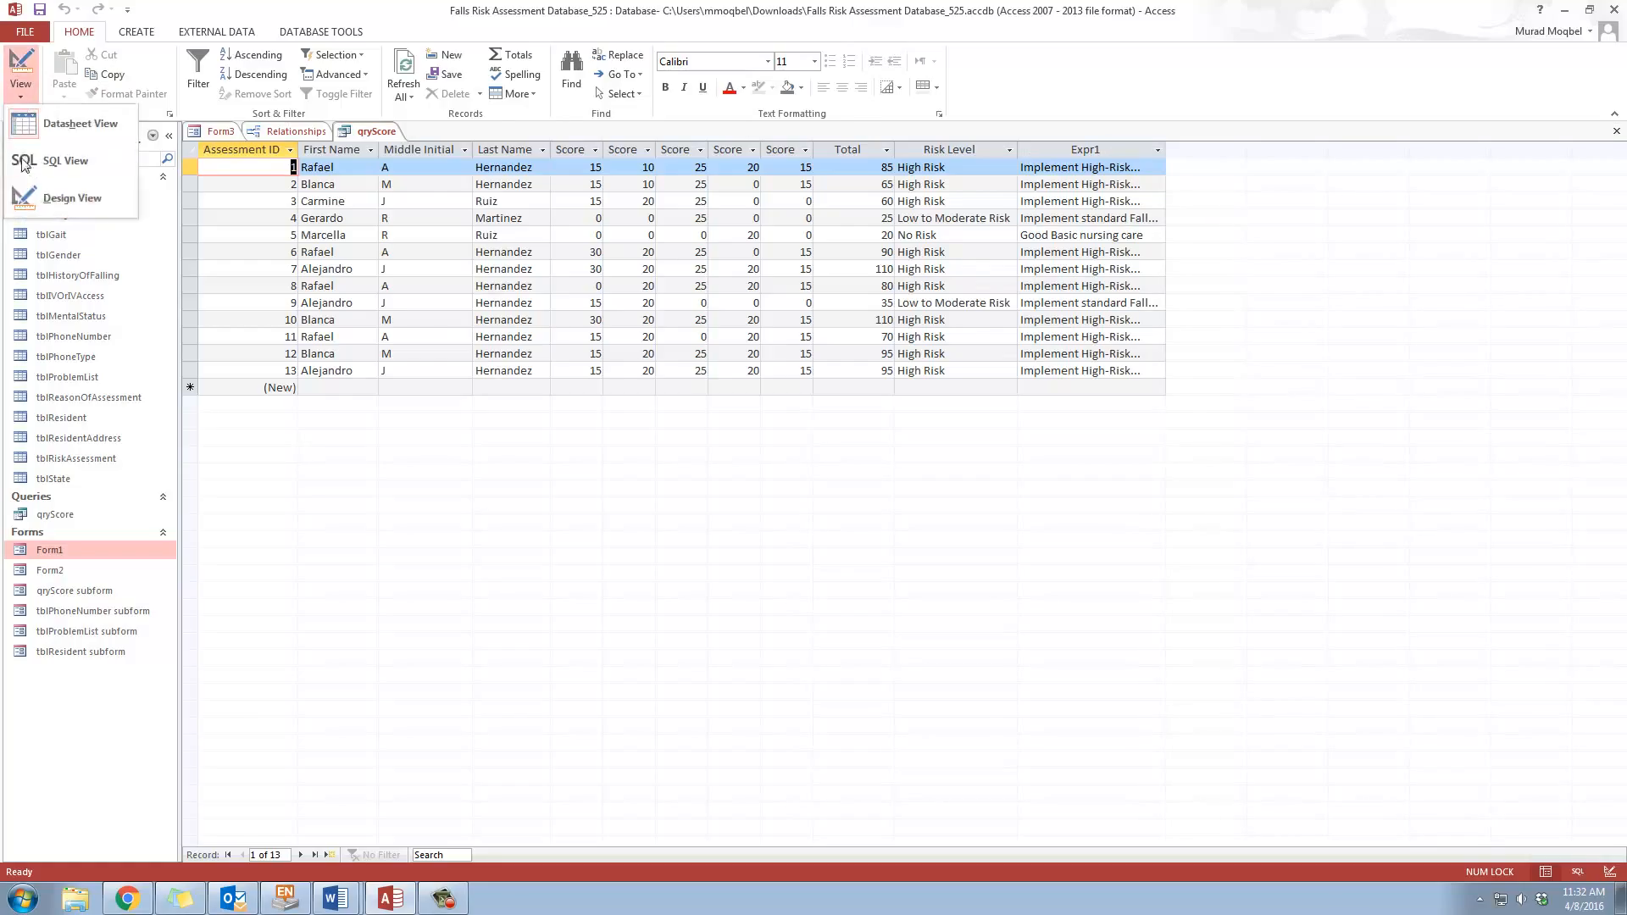
click(50, 204)
double_click(1342, 693)
text(Action: IIf([Risk Lev)
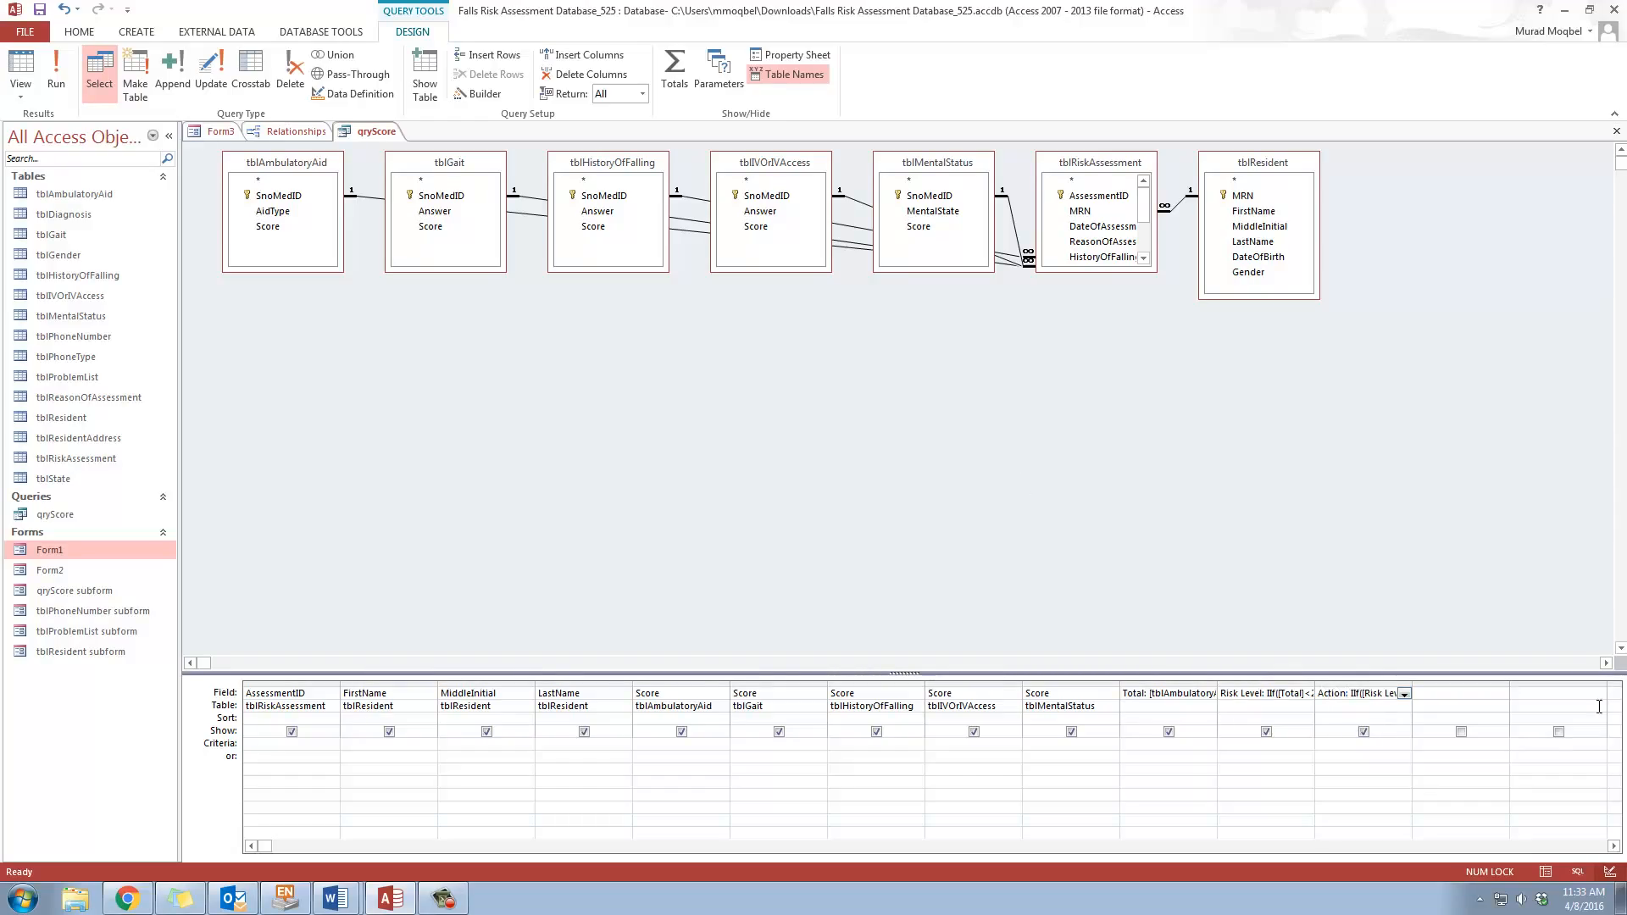
Save and close the qryScore query
right_click(378, 133)
click(380, 138)
right_click(379, 136)
click(417, 163)
right_click(288, 135)
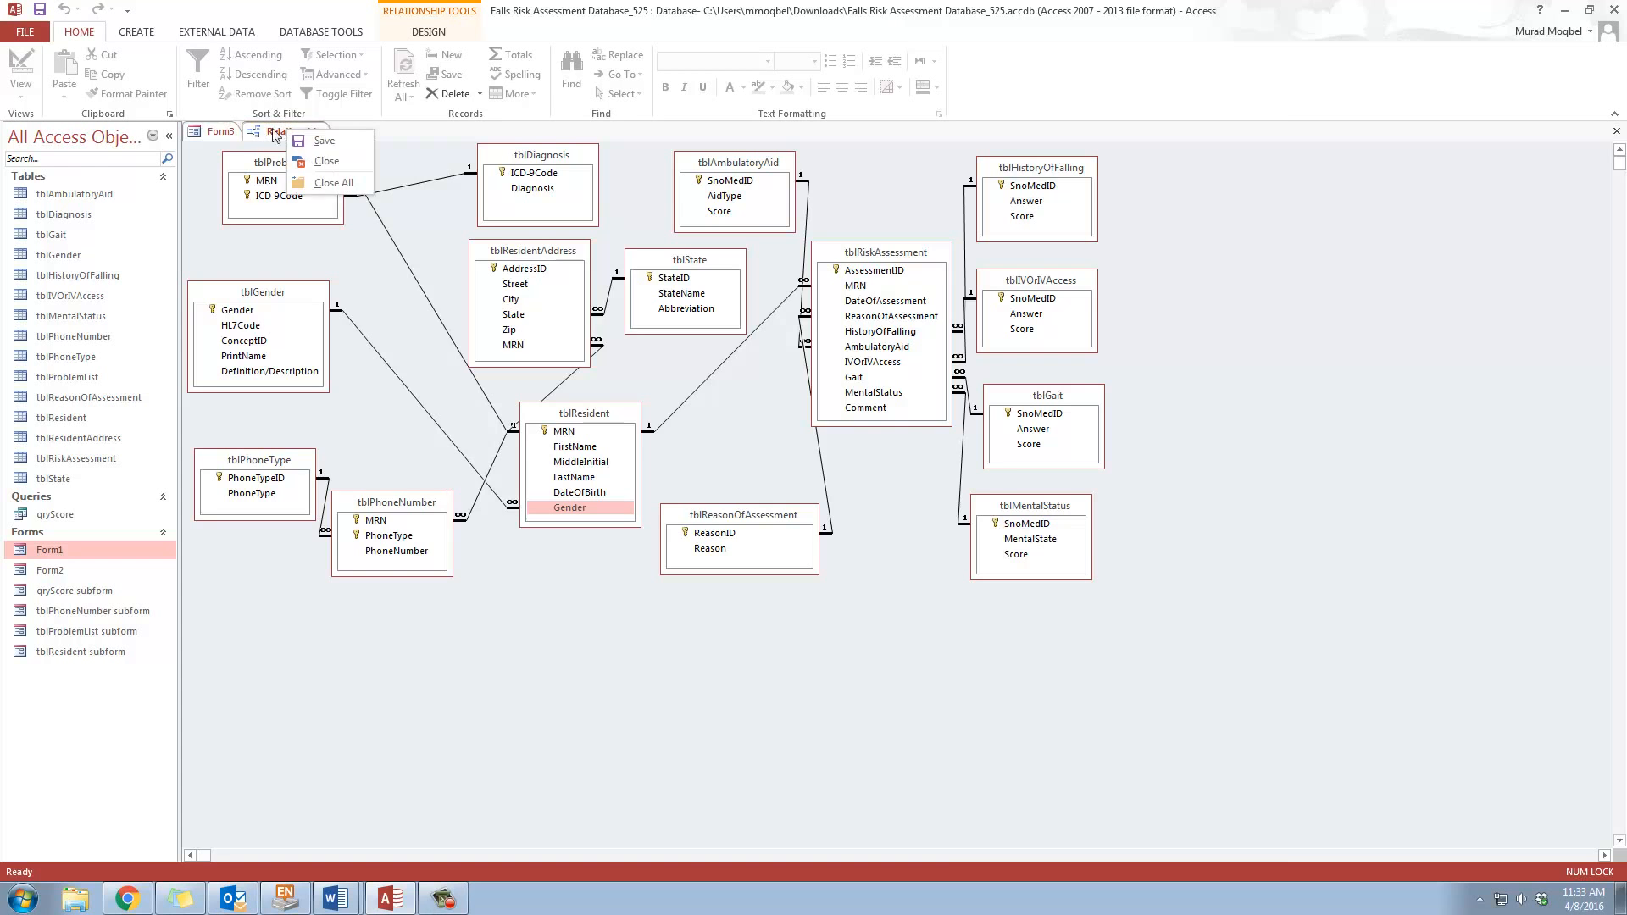
click(223, 135)
click(220, 131)
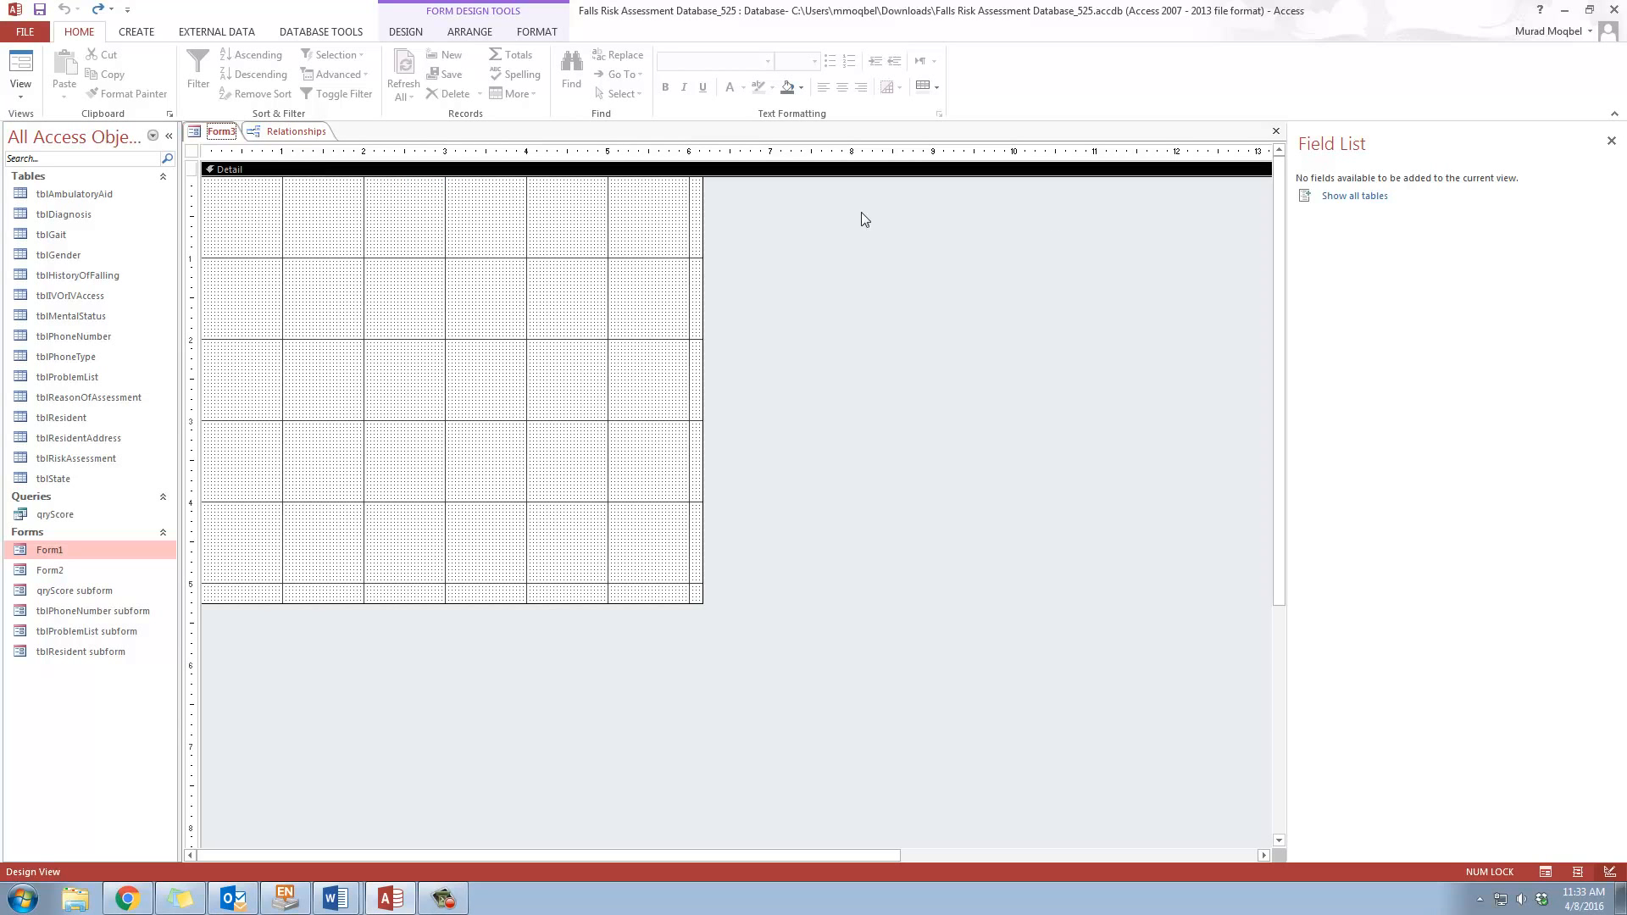
click(1354, 196)
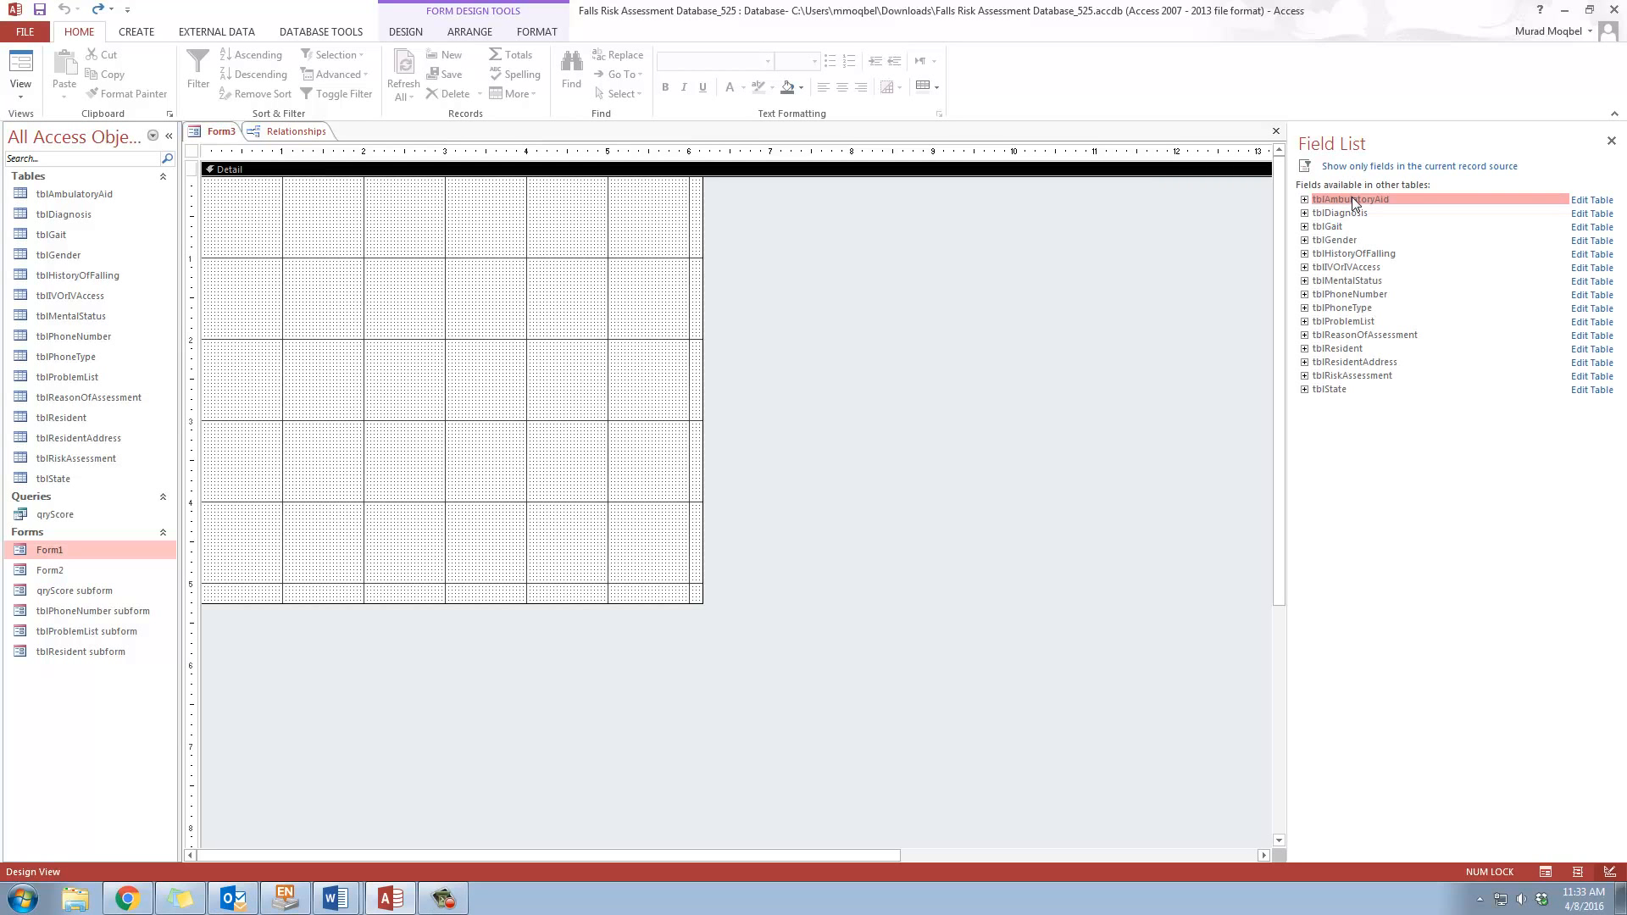
click(1305, 376)
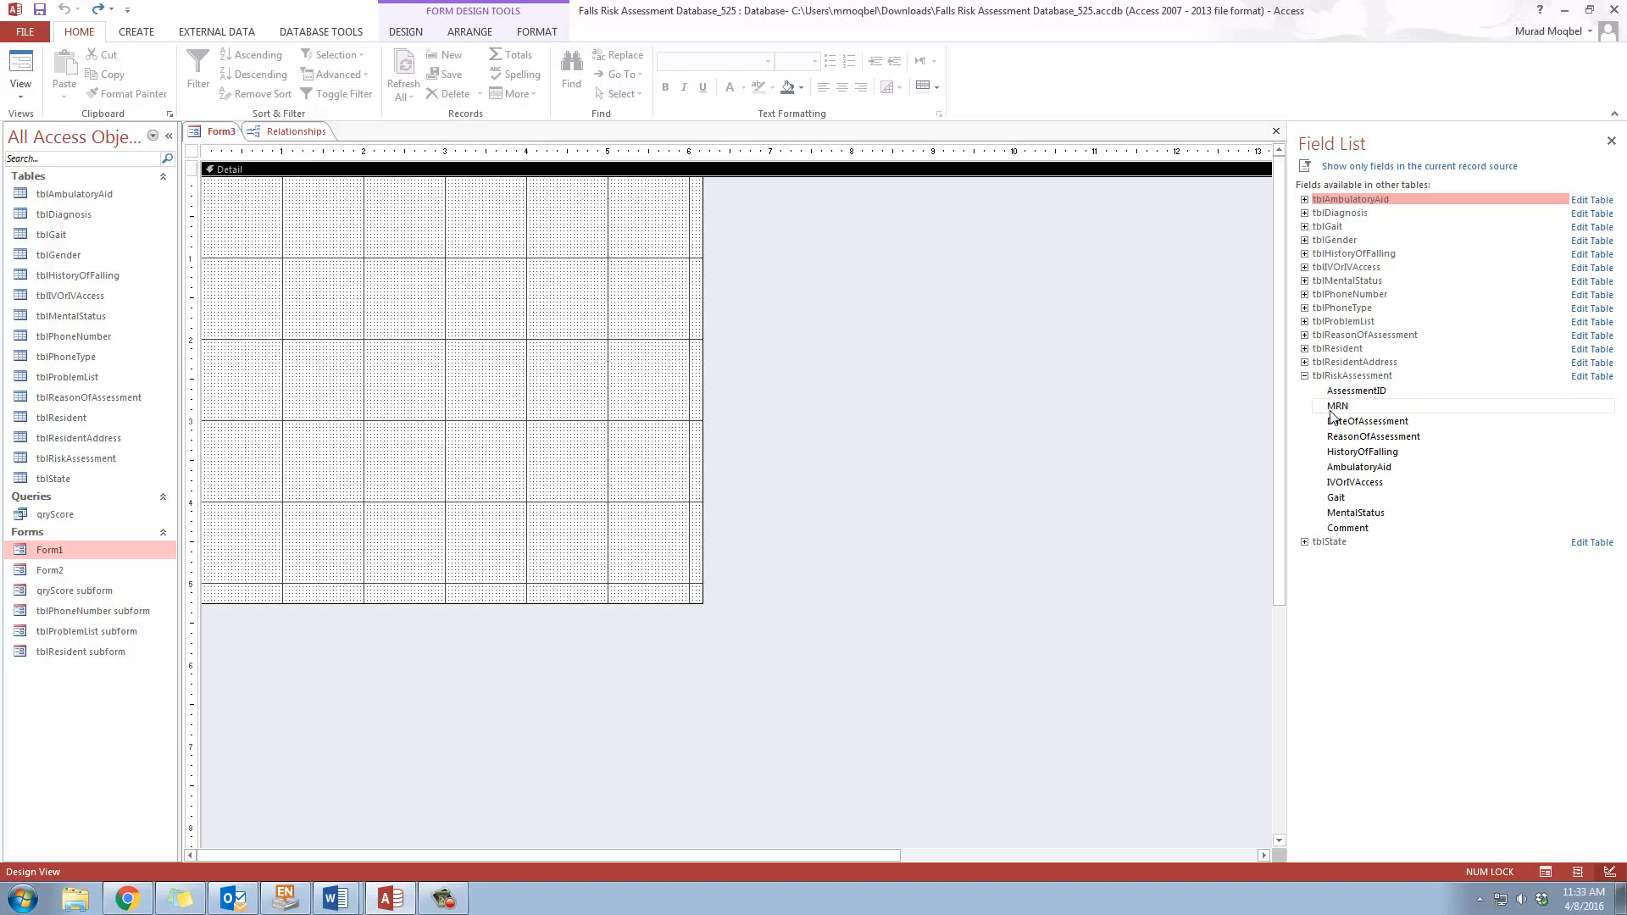
Close the open blank Form3 without saving it
right_click(210, 134)
click(248, 164)
click(826, 498)
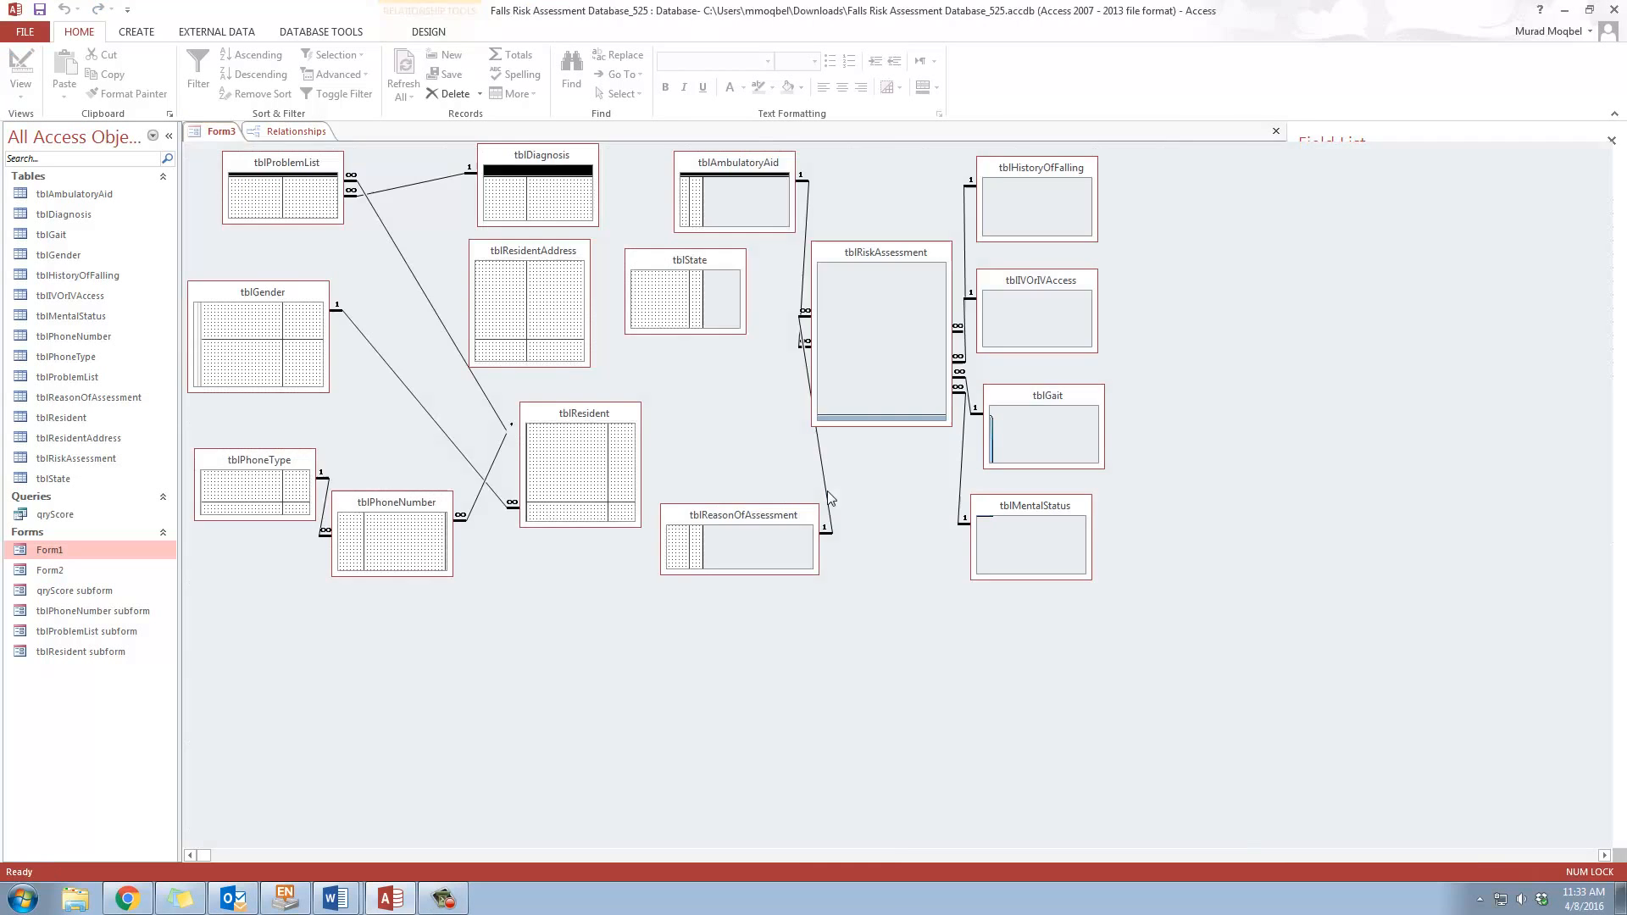
Create a new blank form and switch it to Design view with the form design tools showing
click(149, 36)
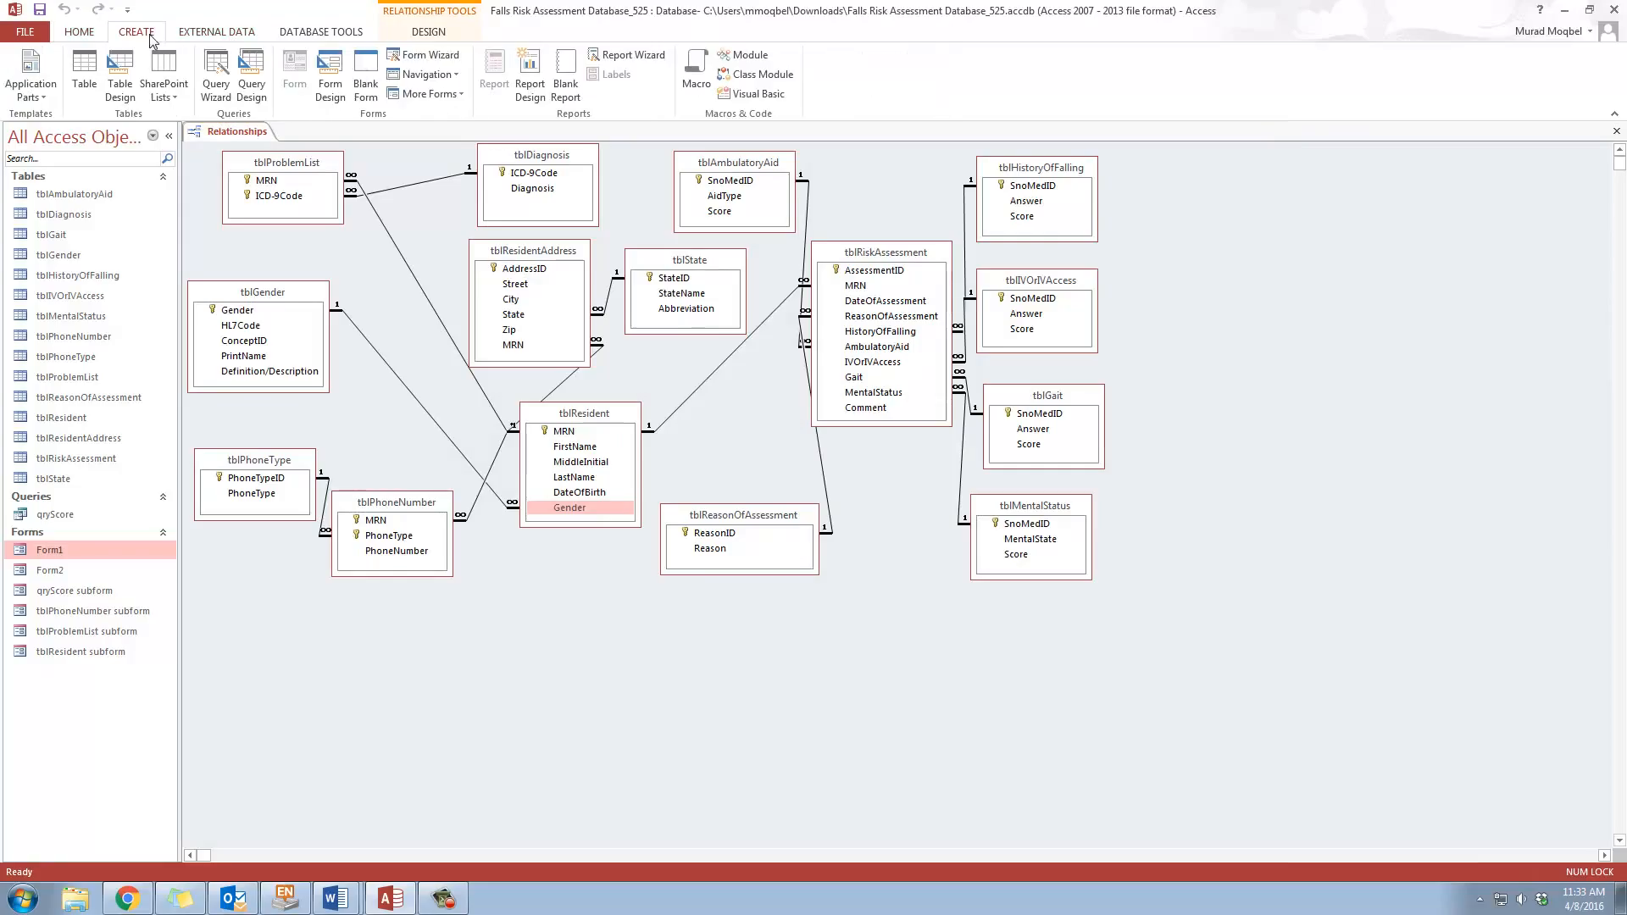
click(366, 59)
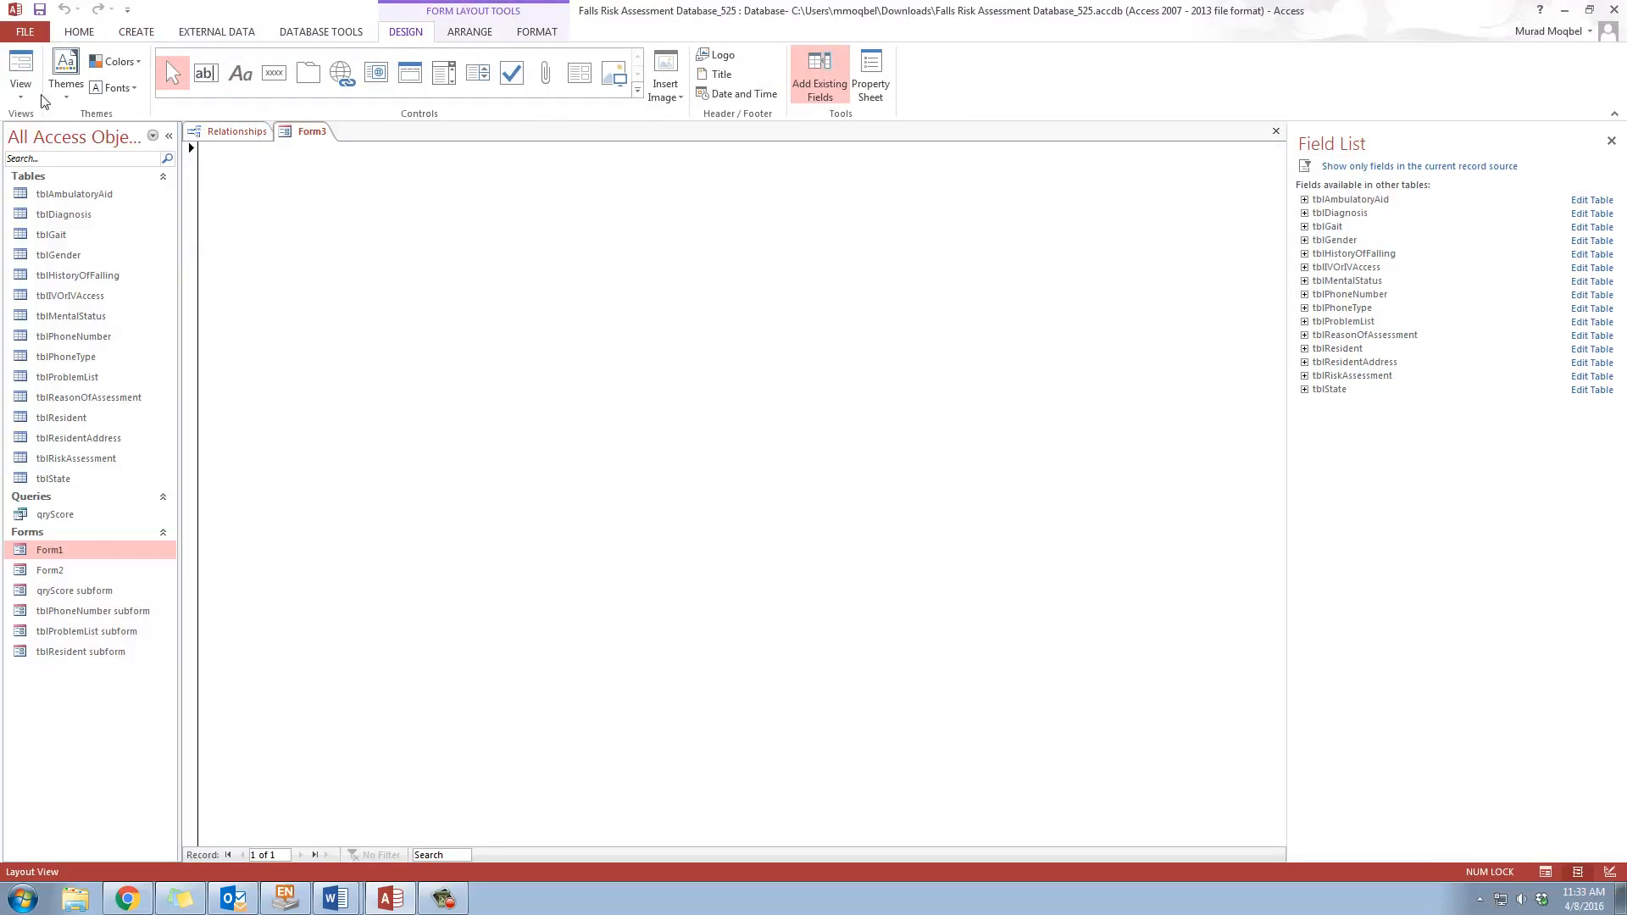
click(24, 89)
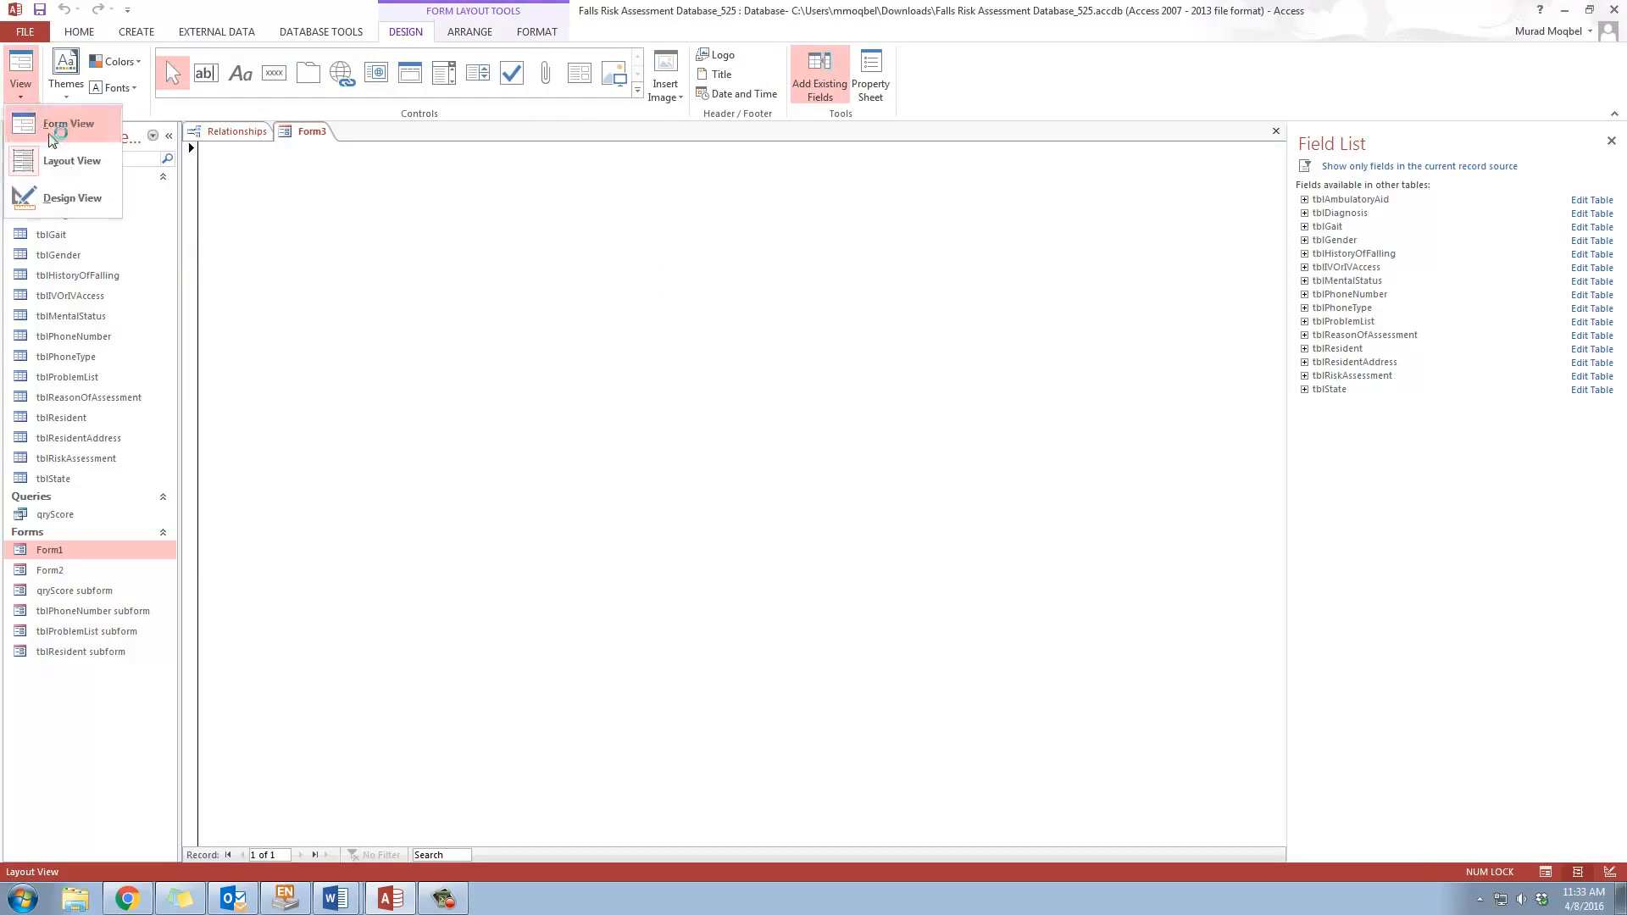
click(50, 201)
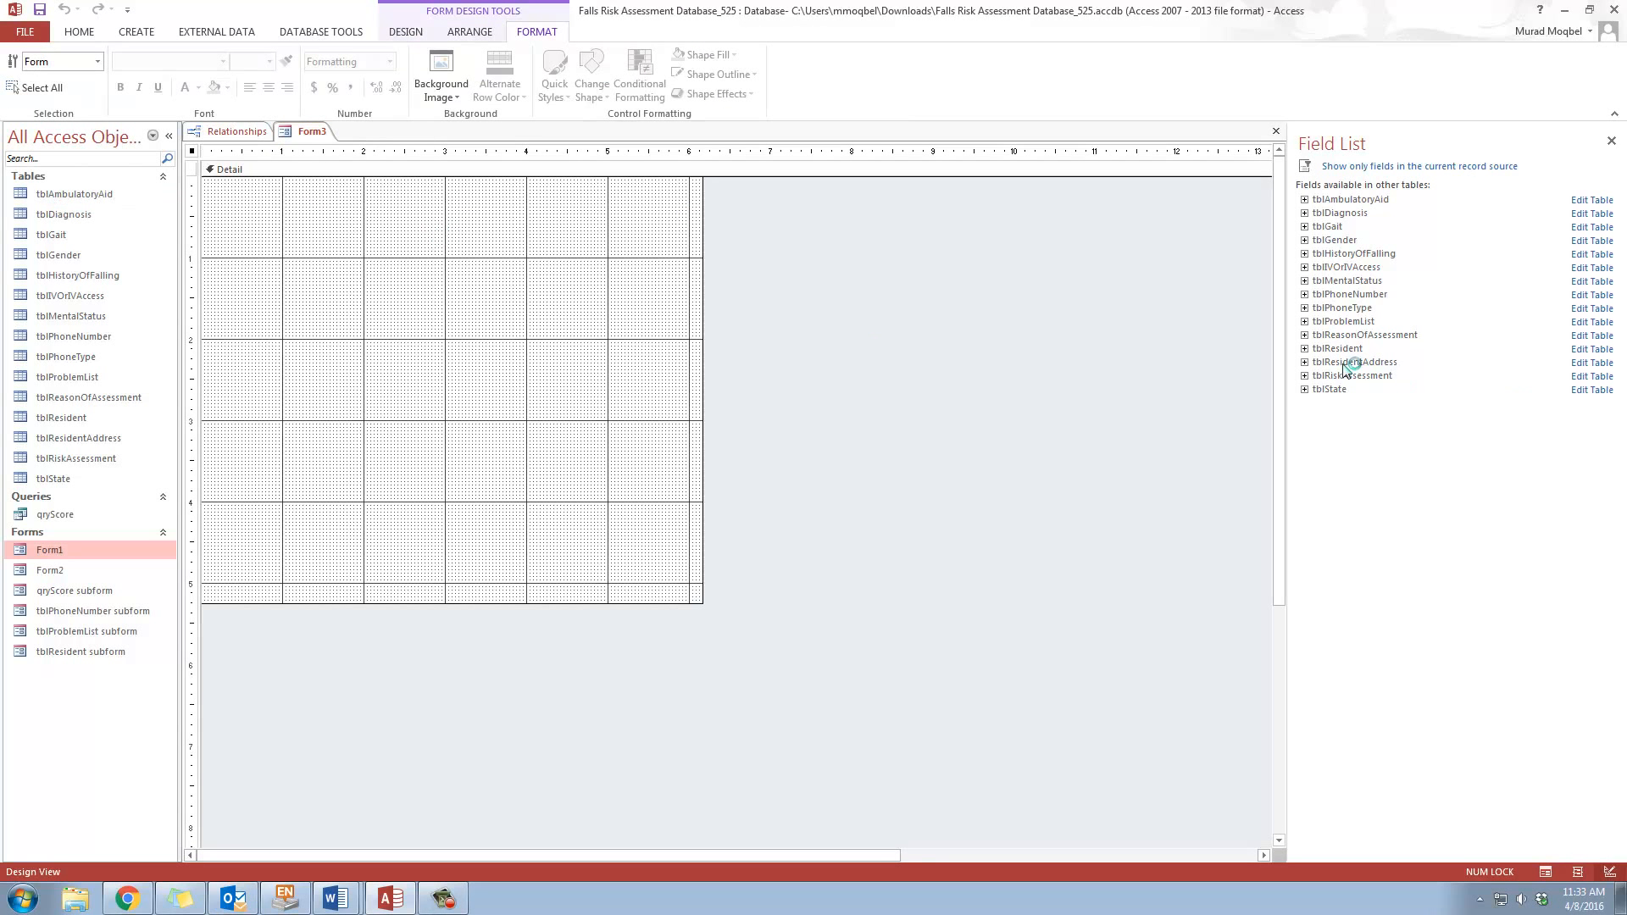
click(411, 35)
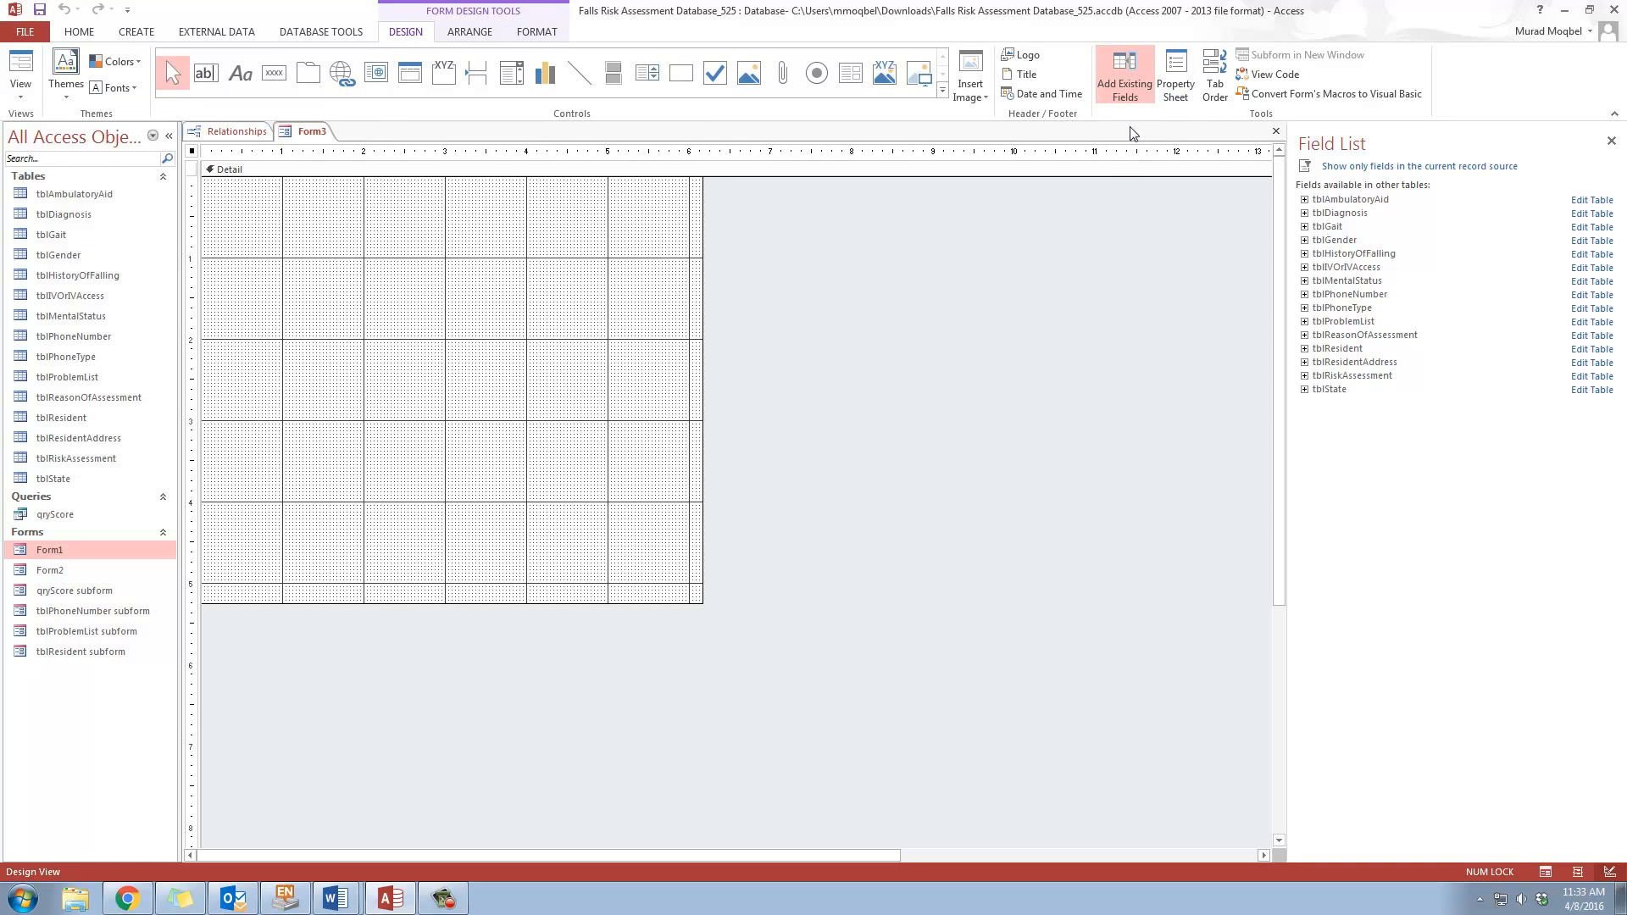
Add the AssessmentID, MRN, ReasonOfAssessment and DateOfAssessment fields from tblRiskAssessment to the form, in that order
click(1305, 376)
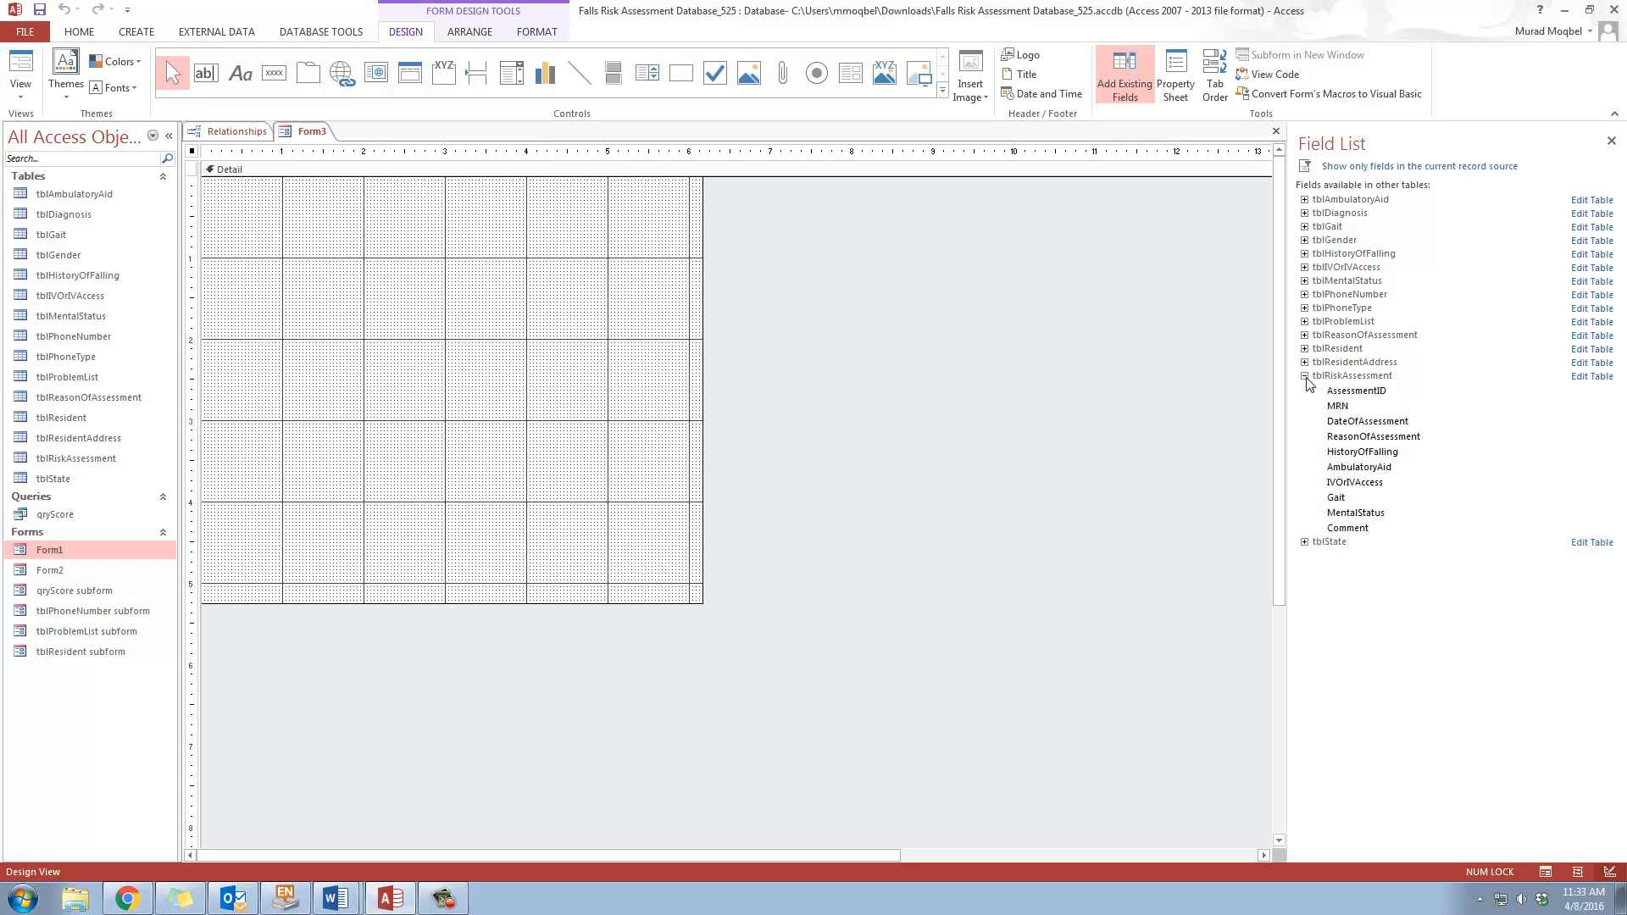
double_click(1364, 394)
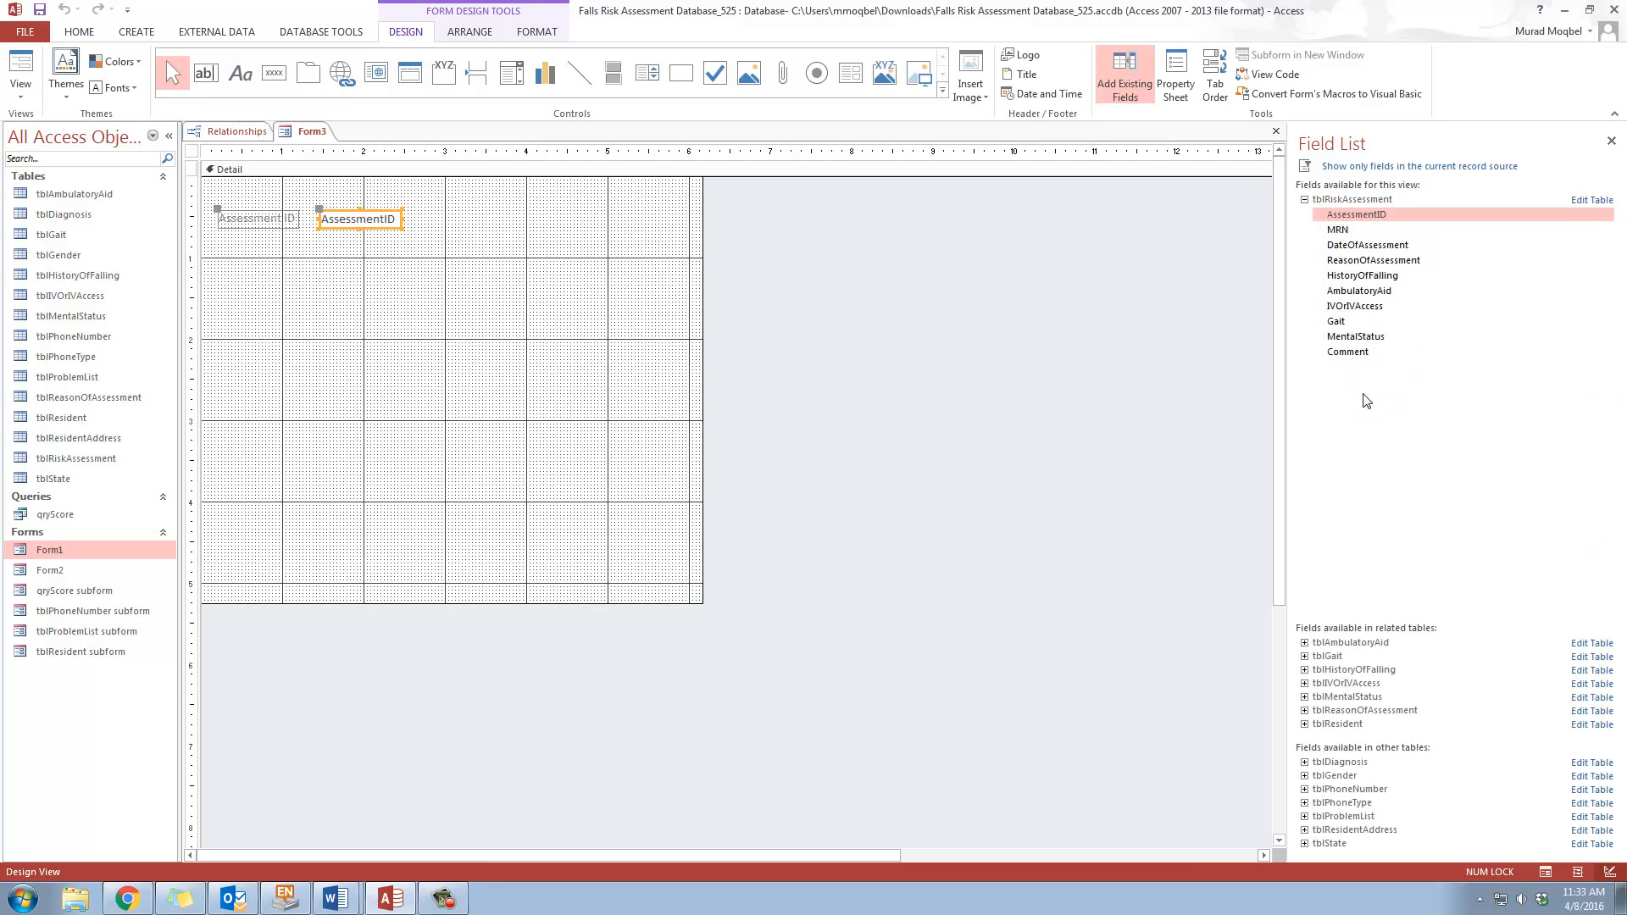
double_click(1336, 230)
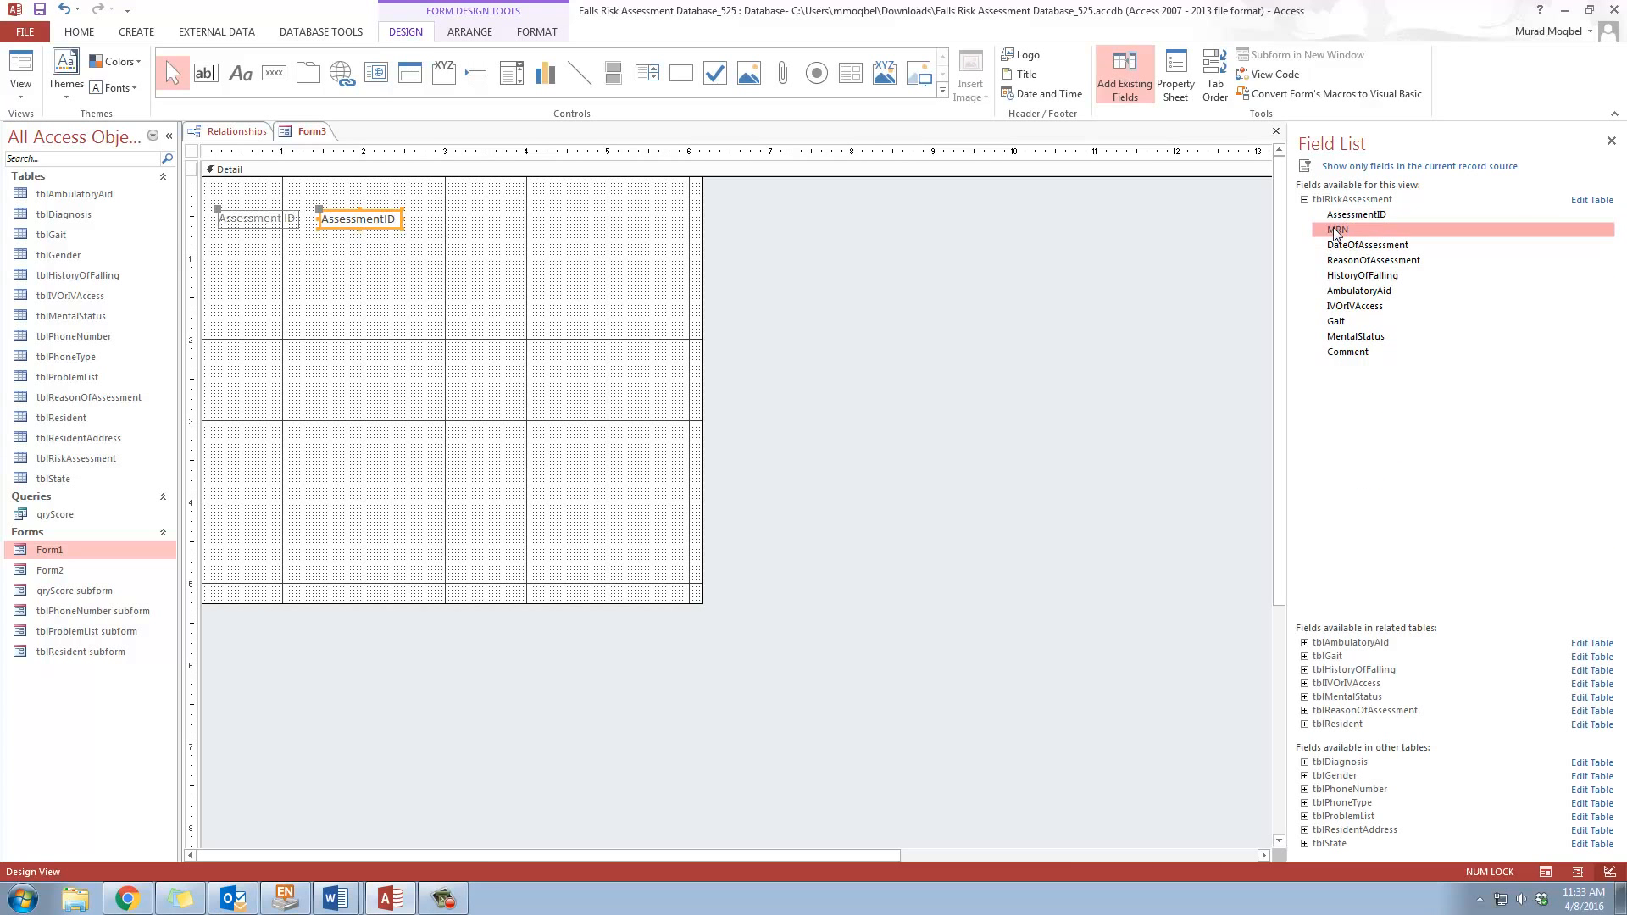
double_click(1362, 261)
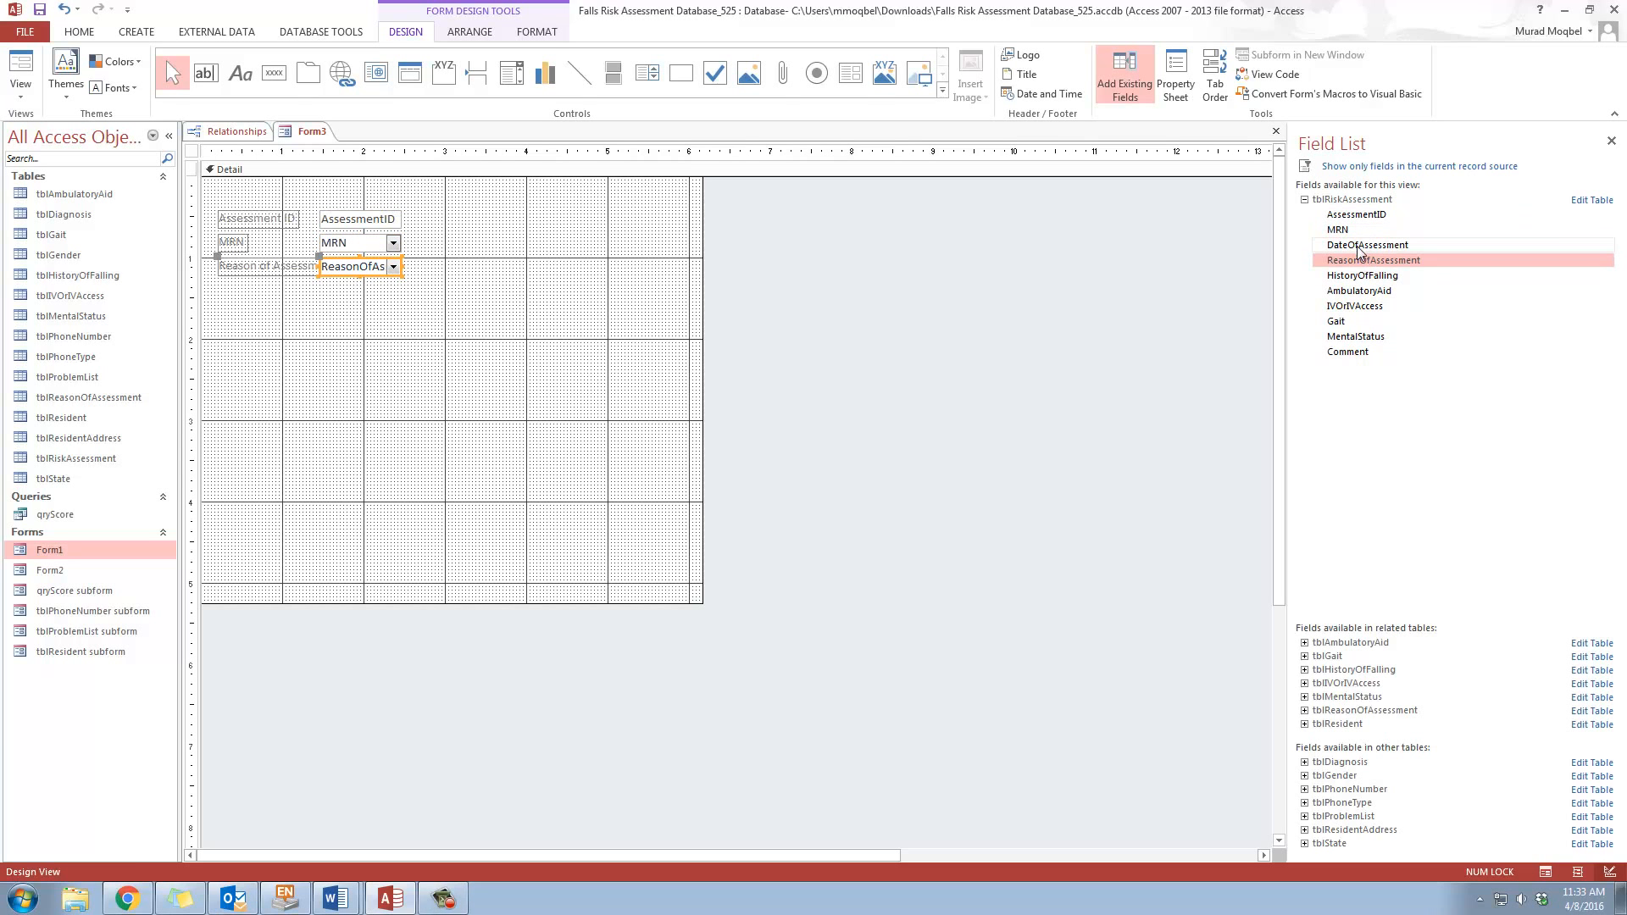
double_click(1358, 246)
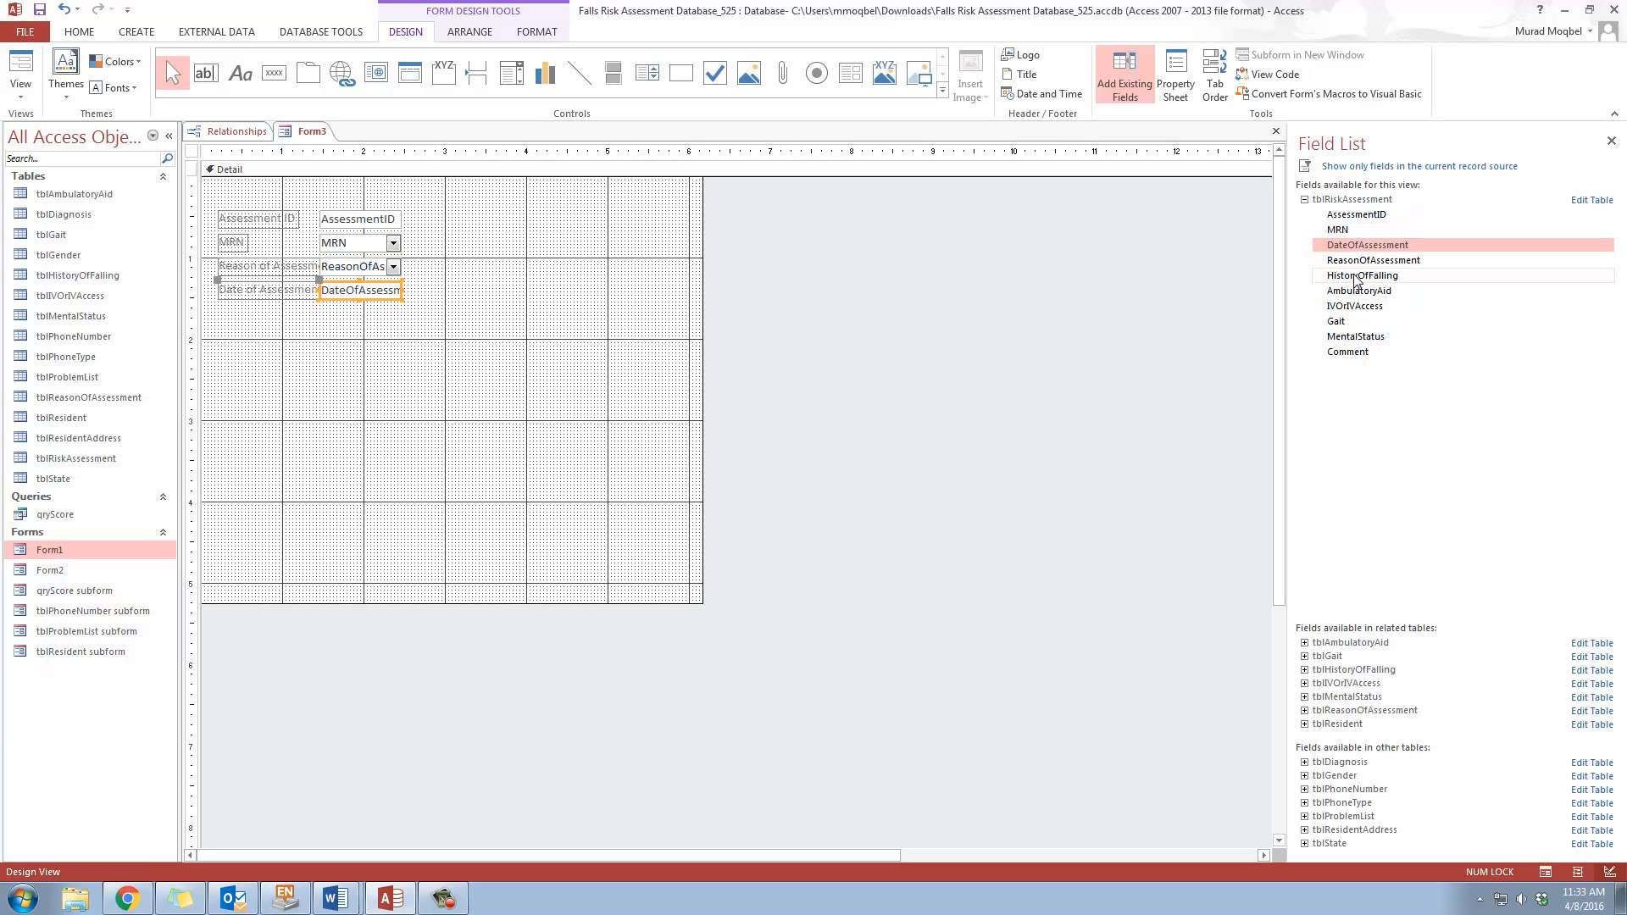
Add the HistoryOfFalling, AmbulatoryAid, IVOrIVAccess, Gait, MentalStatus and Comment fields below the existing ones on the form
double_click(1356, 276)
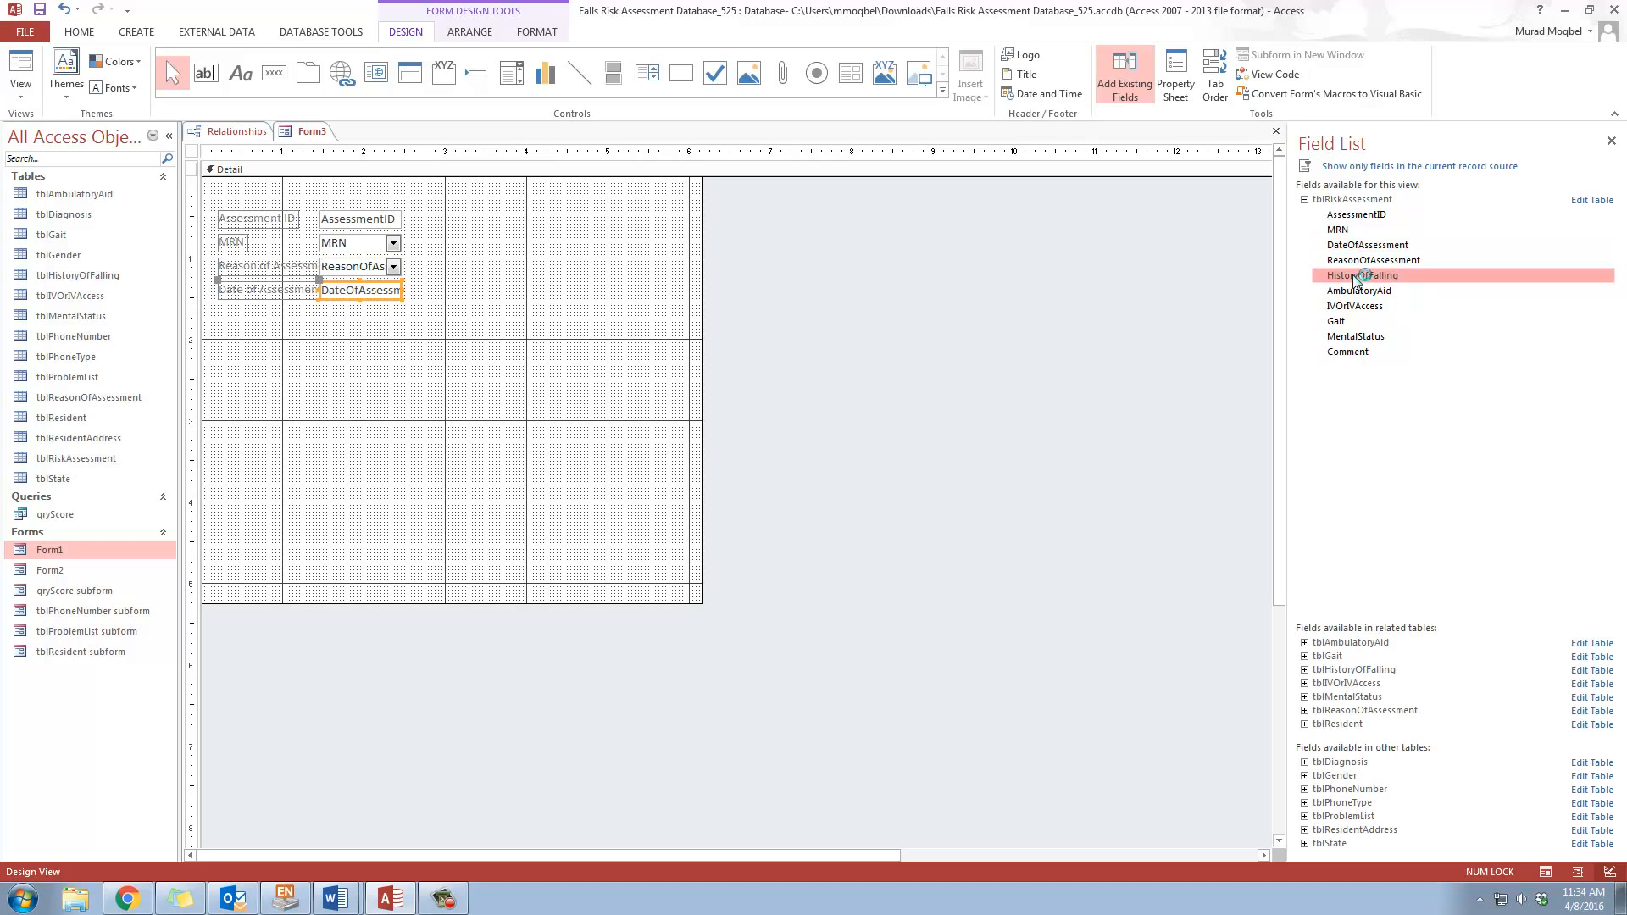
click(1356, 292)
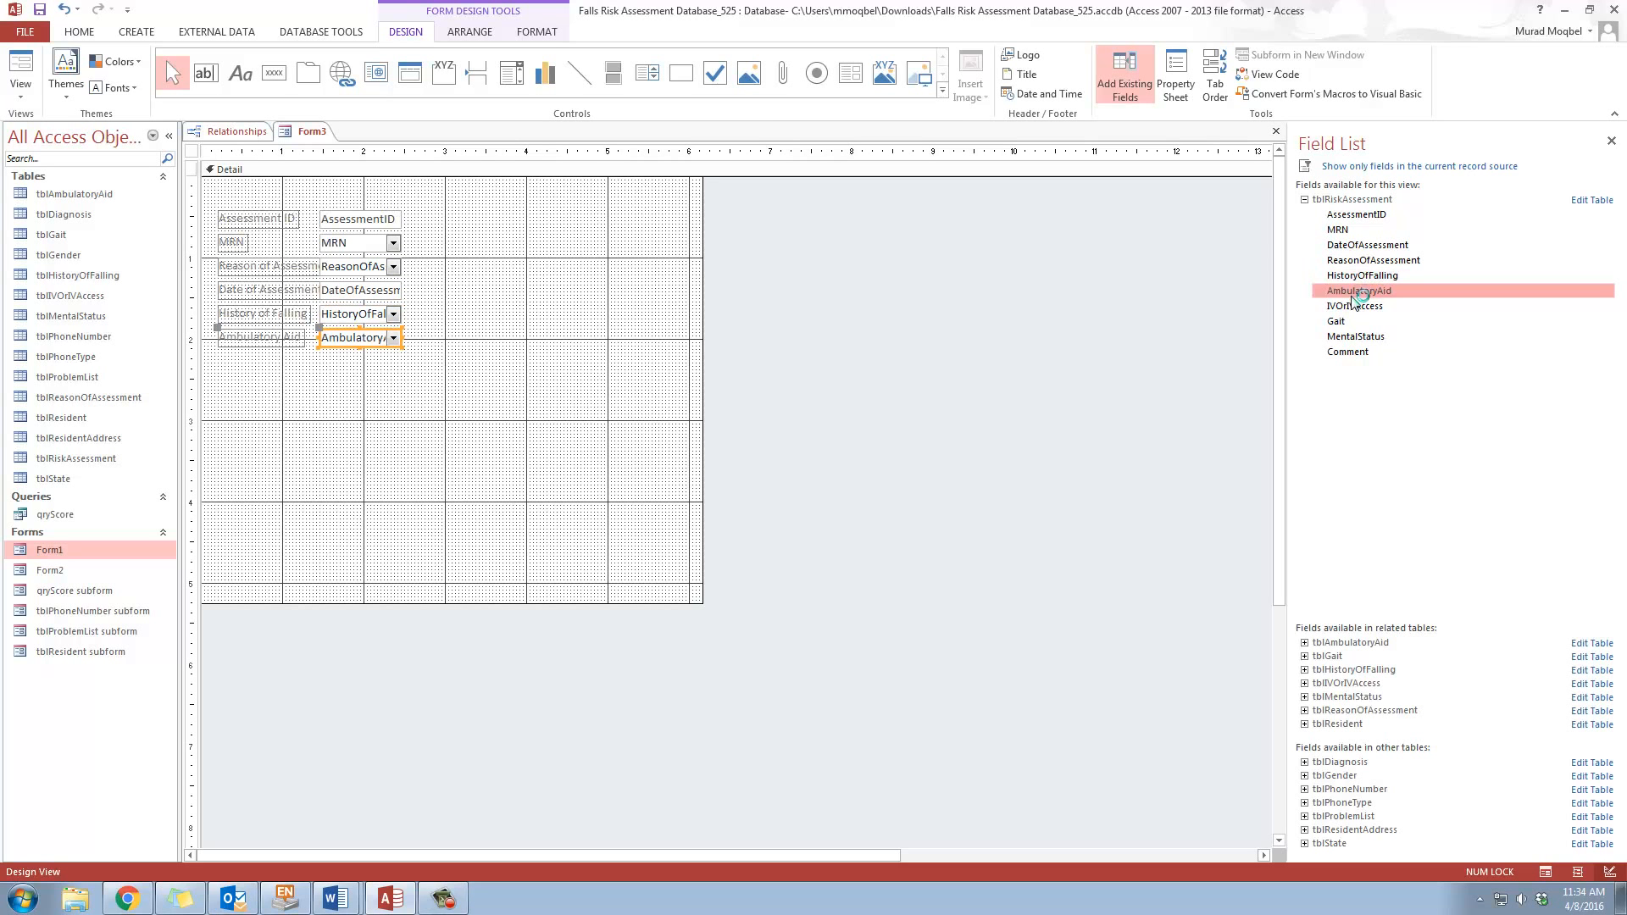
double_click(1356, 307)
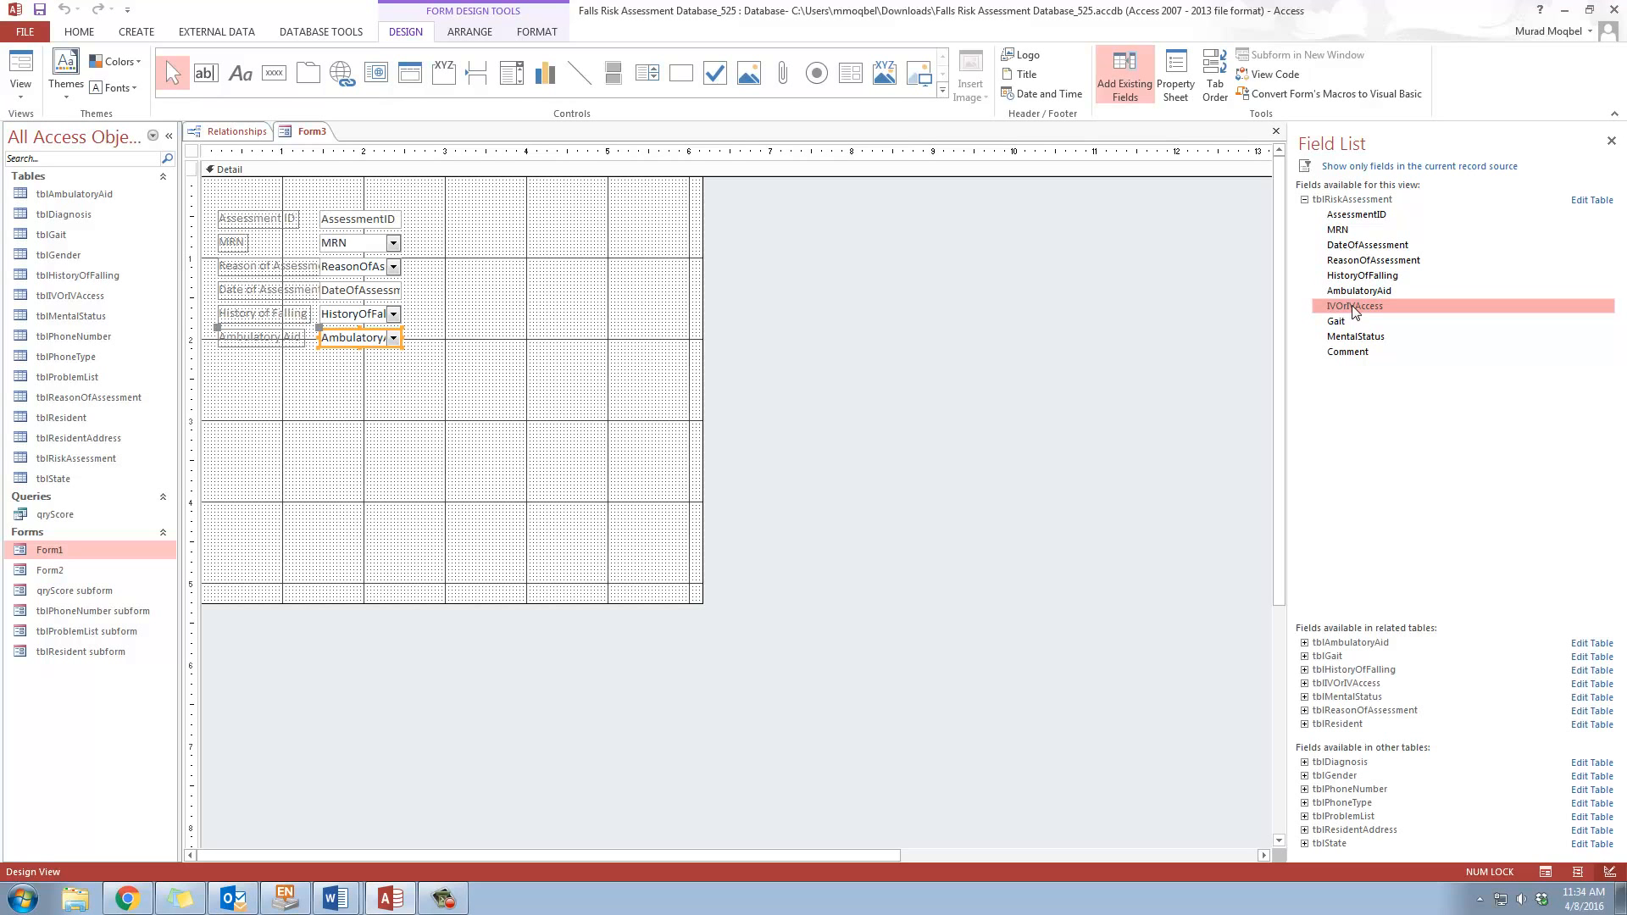
double_click(1354, 309)
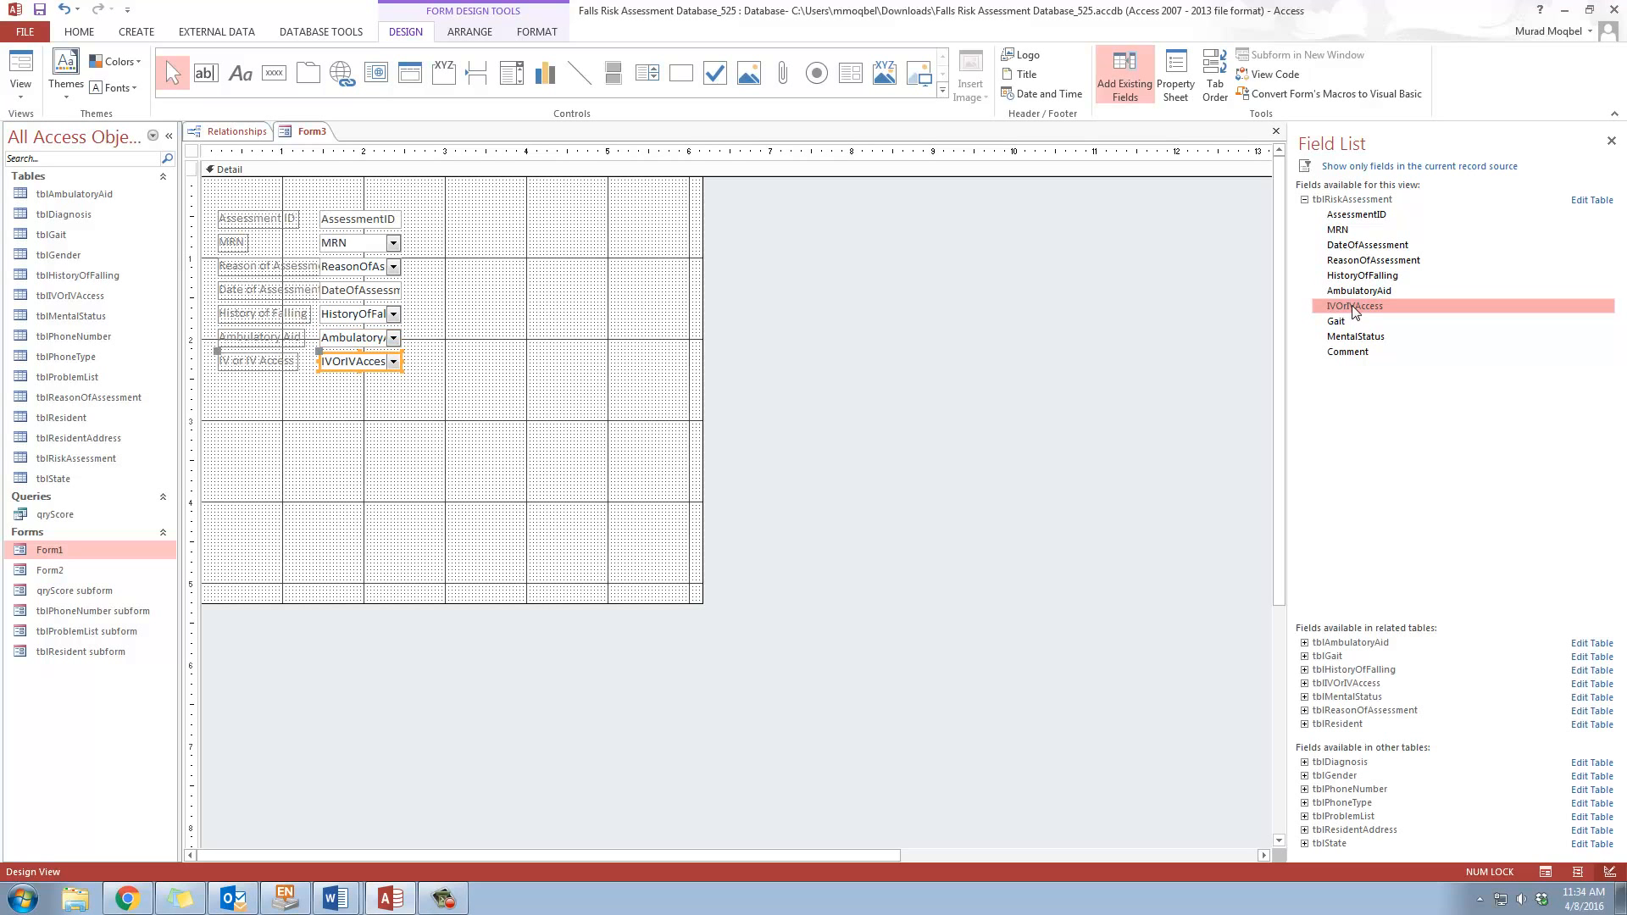
double_click(1347, 324)
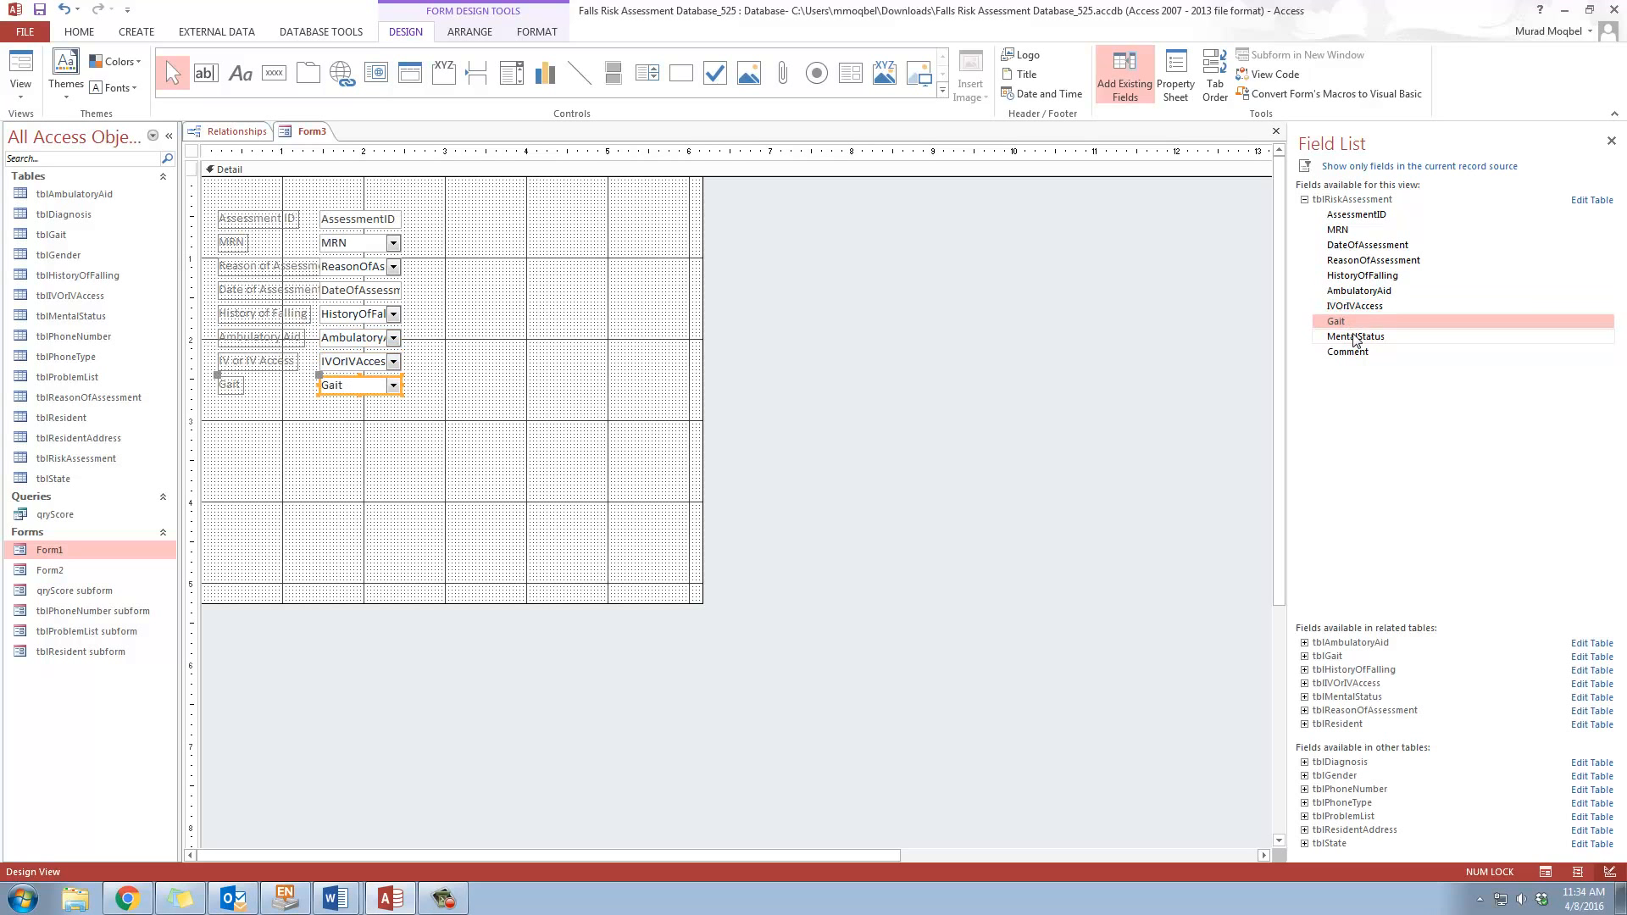
double_click(1353, 338)
double_click(1354, 353)
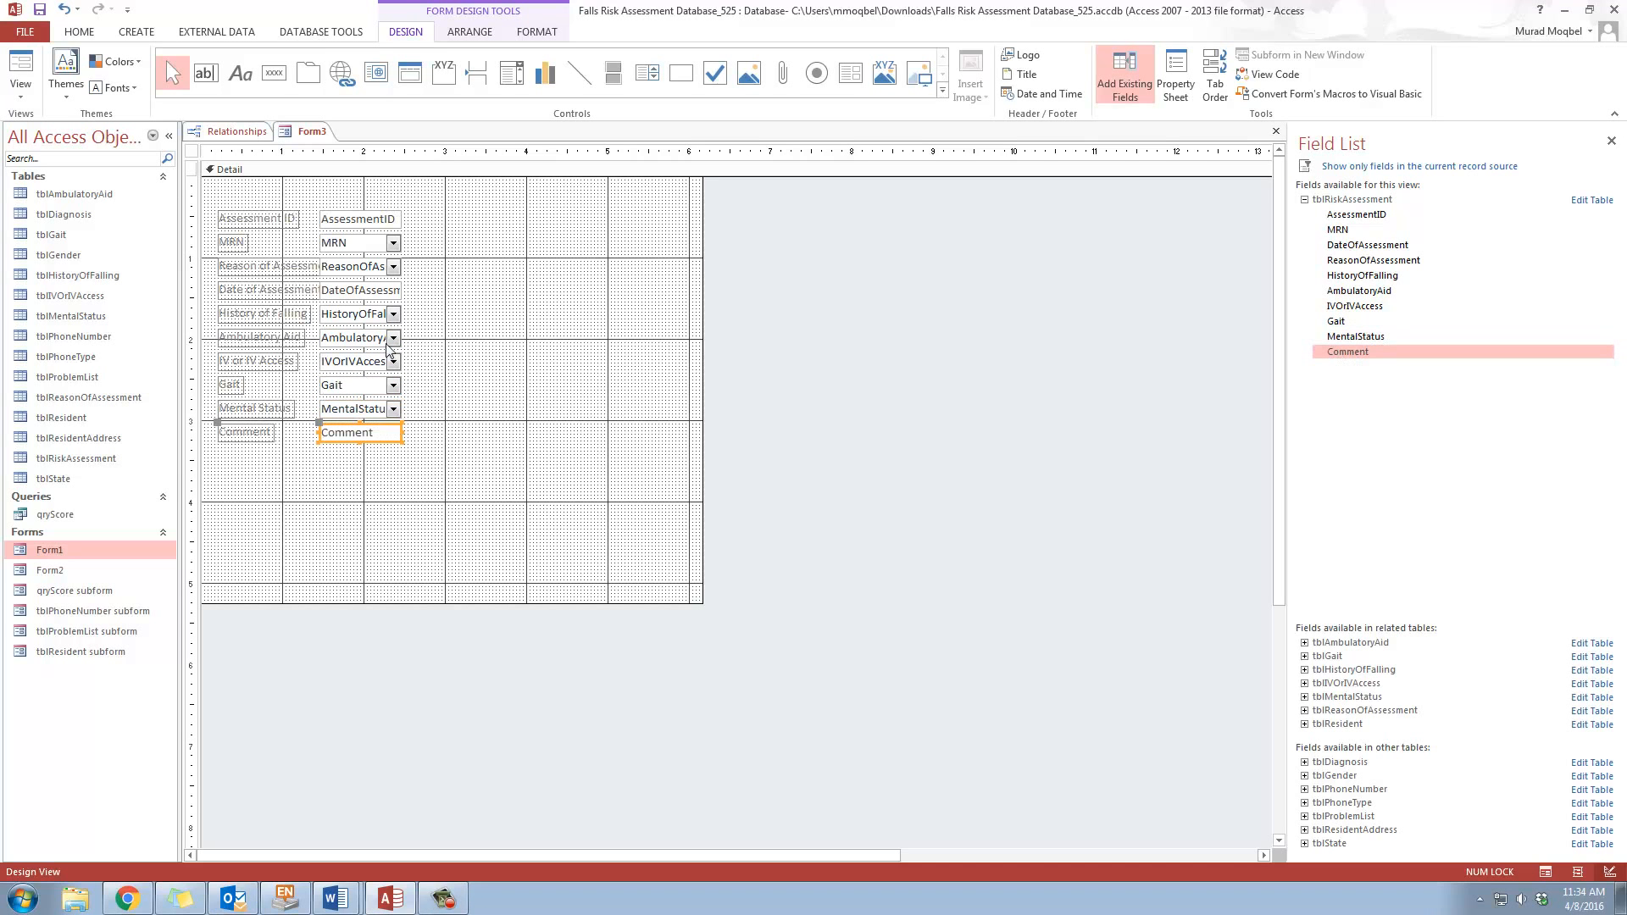
Widen all ten field controls to about 2 inches and enlarge the Comment box to about 0.75 inch tall
click(407, 468)
drag(386, 481, 483, 250)
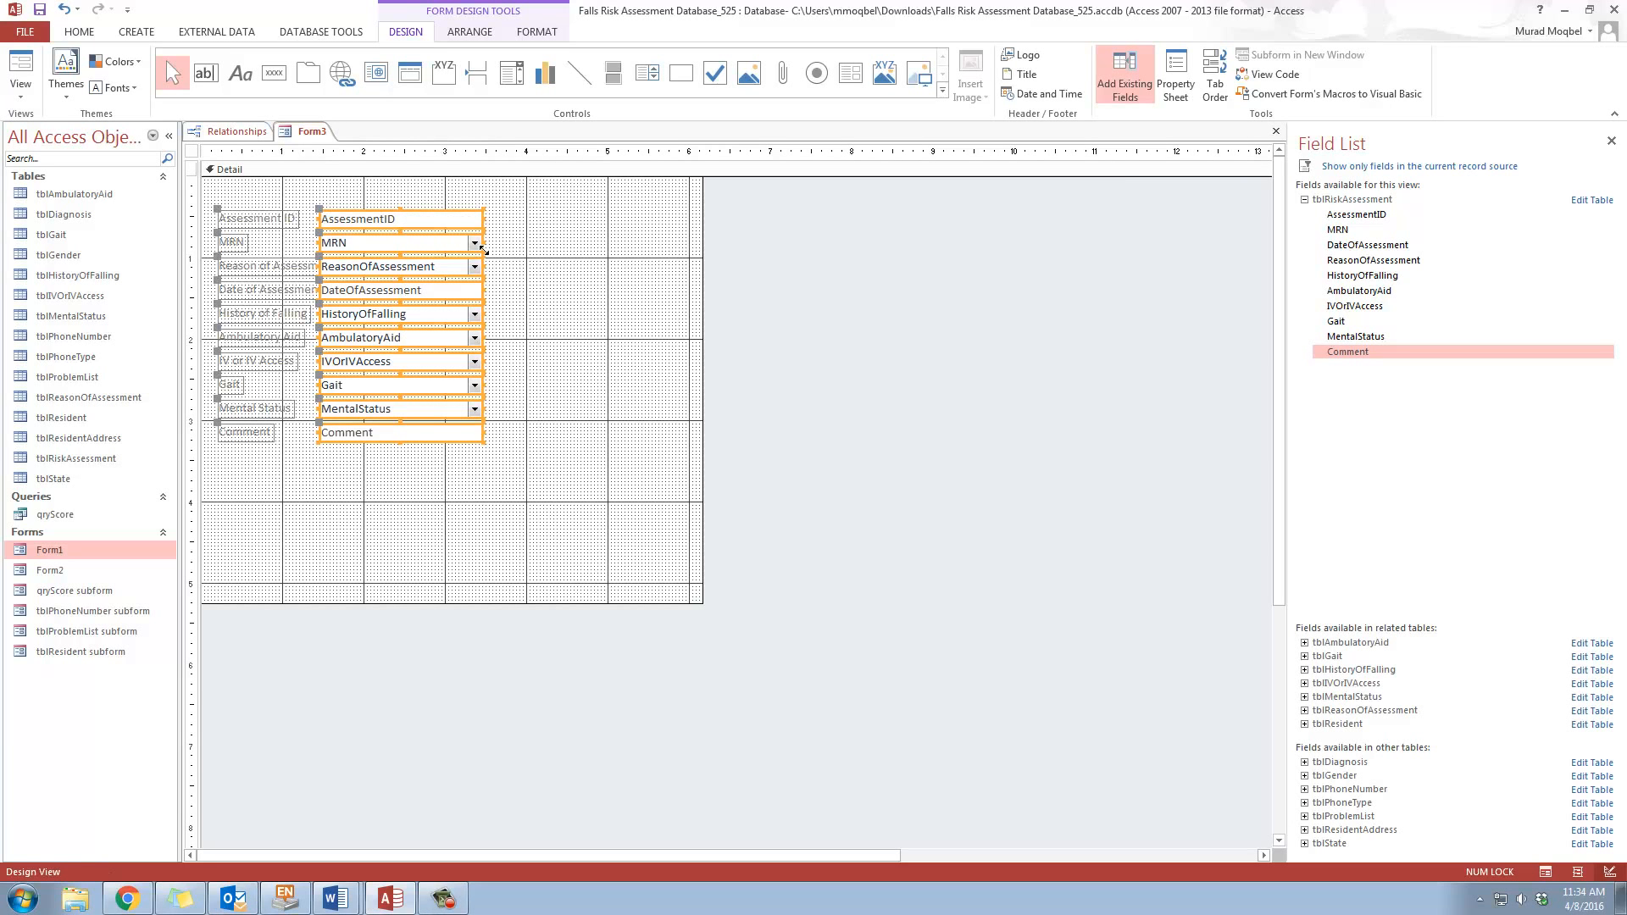
click(409, 466)
click(397, 442)
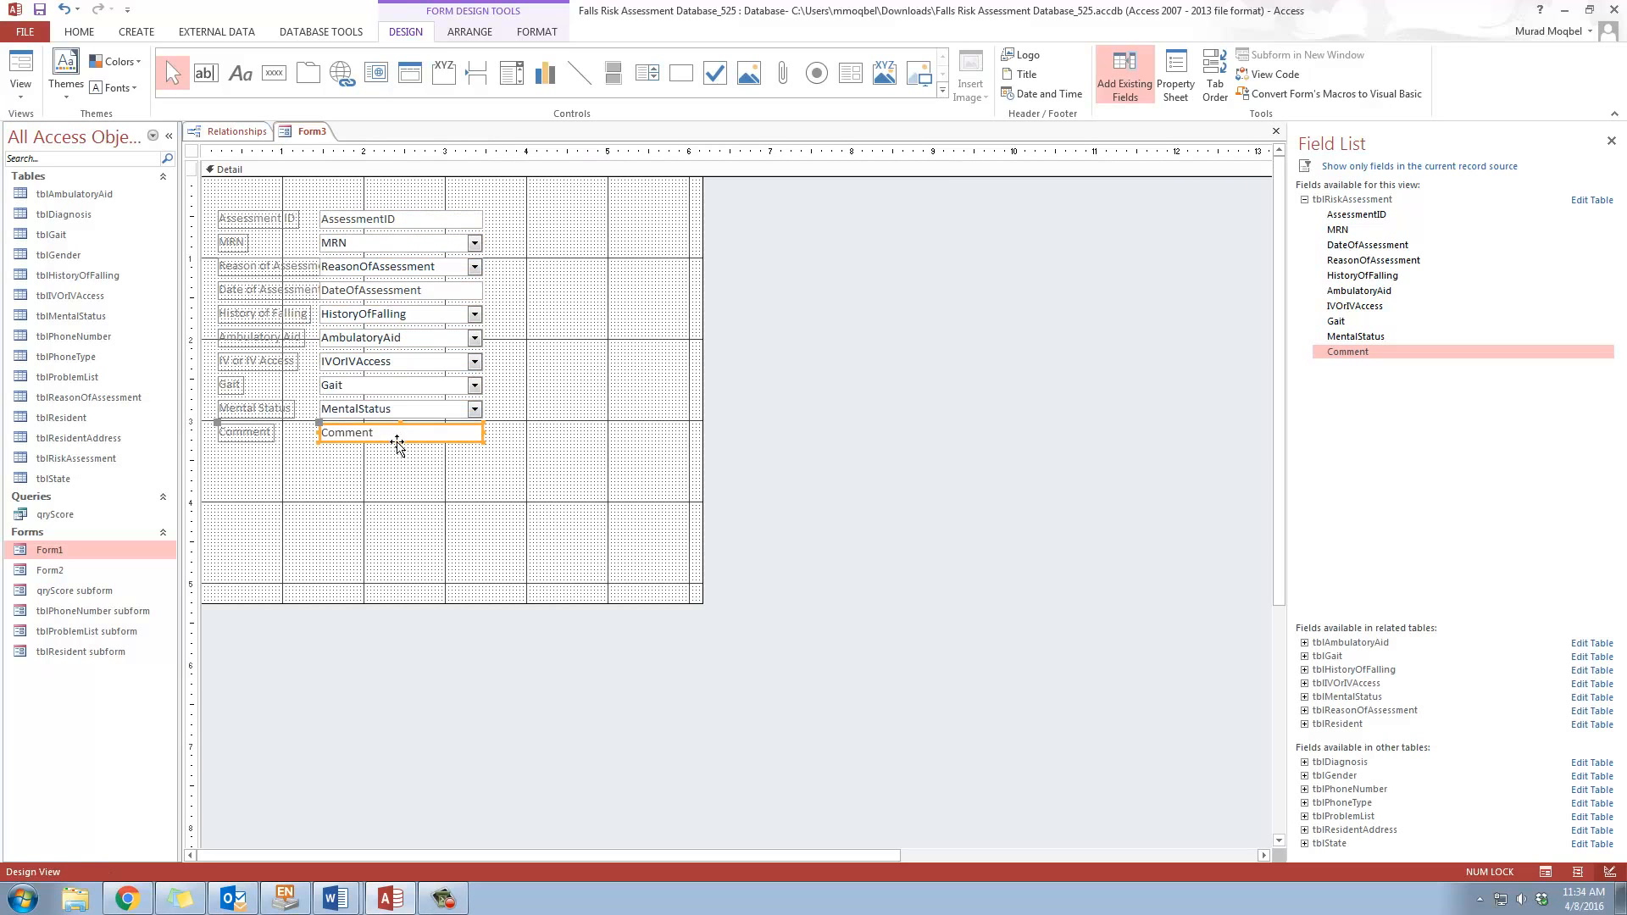
drag(398, 441, 400, 486)
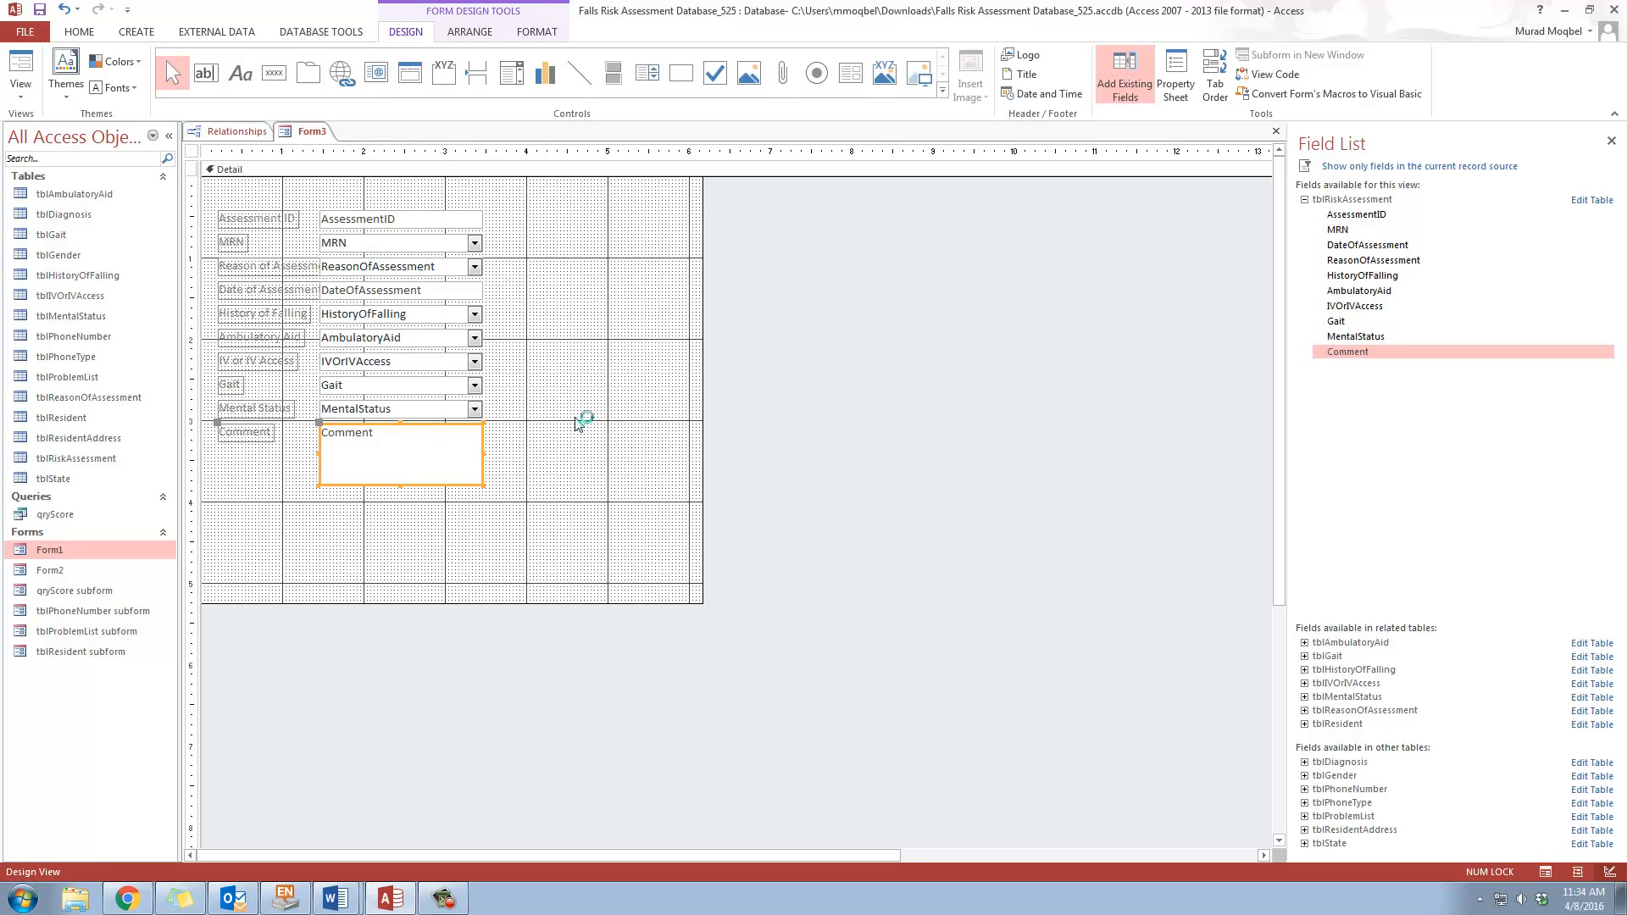
click(597, 402)
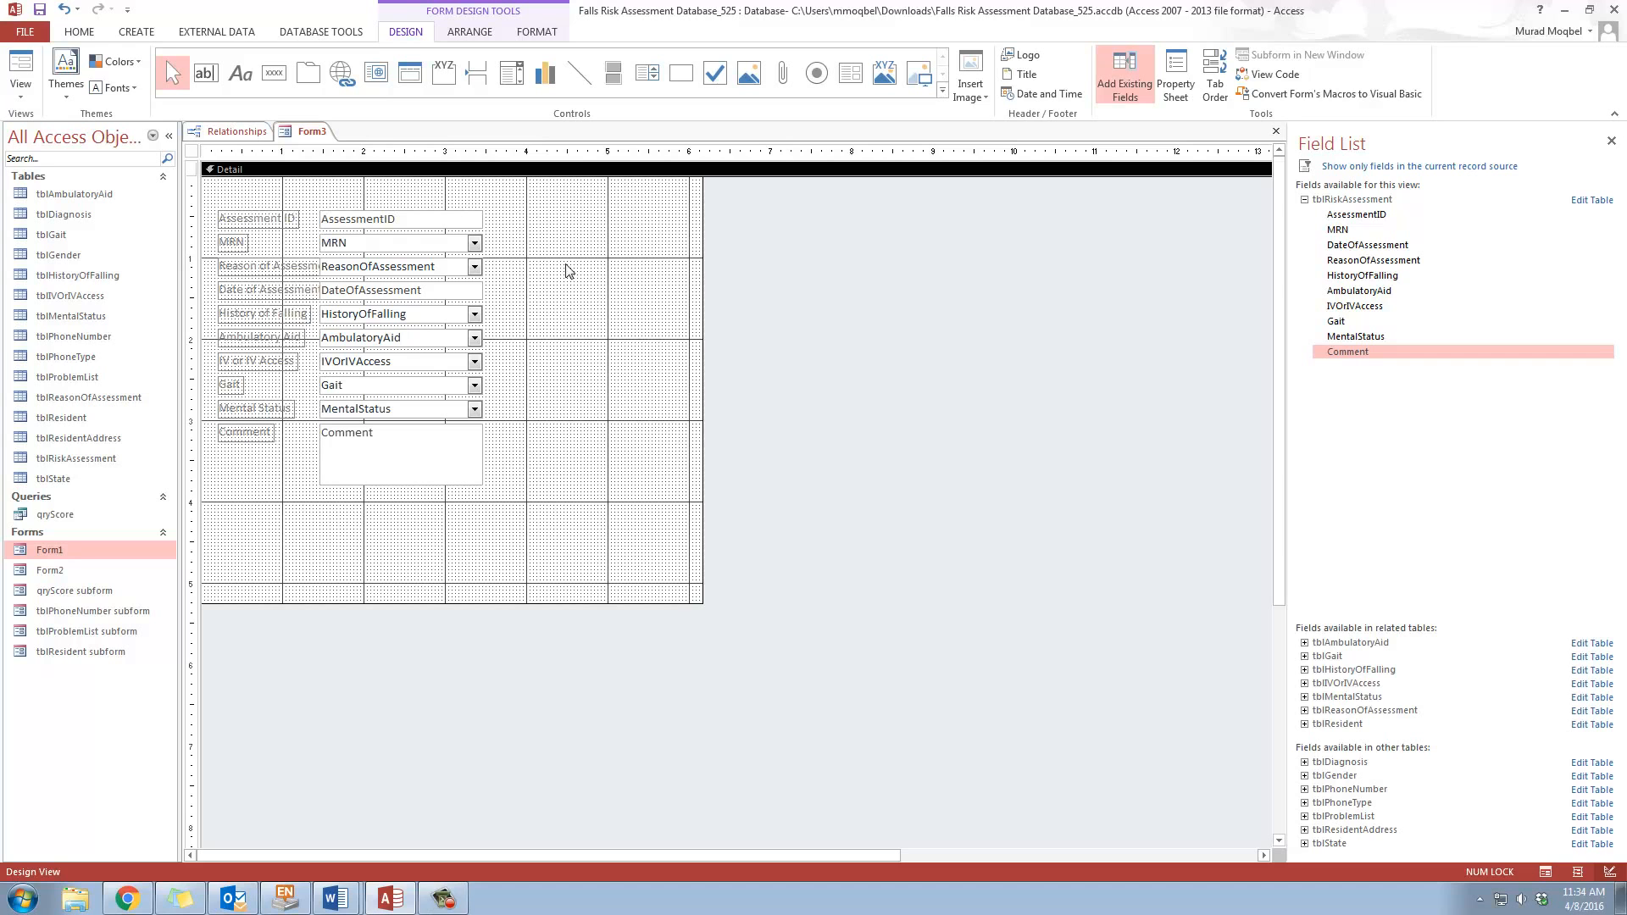
Preview the form in Form view and step through the assessment records up to record 7
click(21, 66)
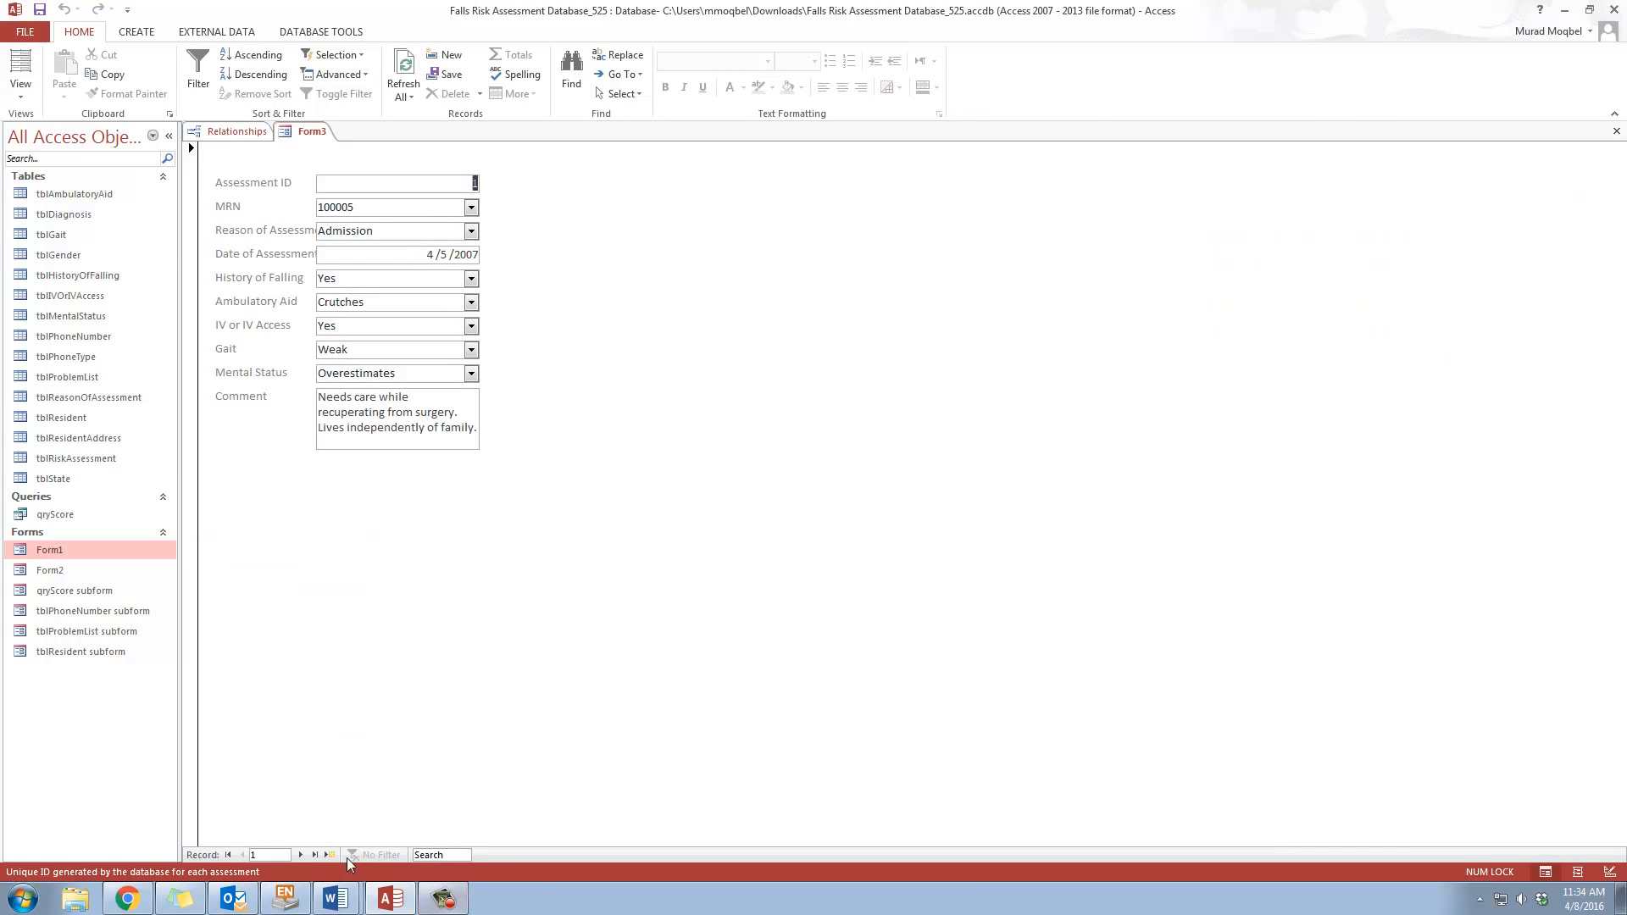
click(303, 854)
click(303, 853)
click(302, 854)
click(302, 853)
click(302, 854)
click(302, 854)
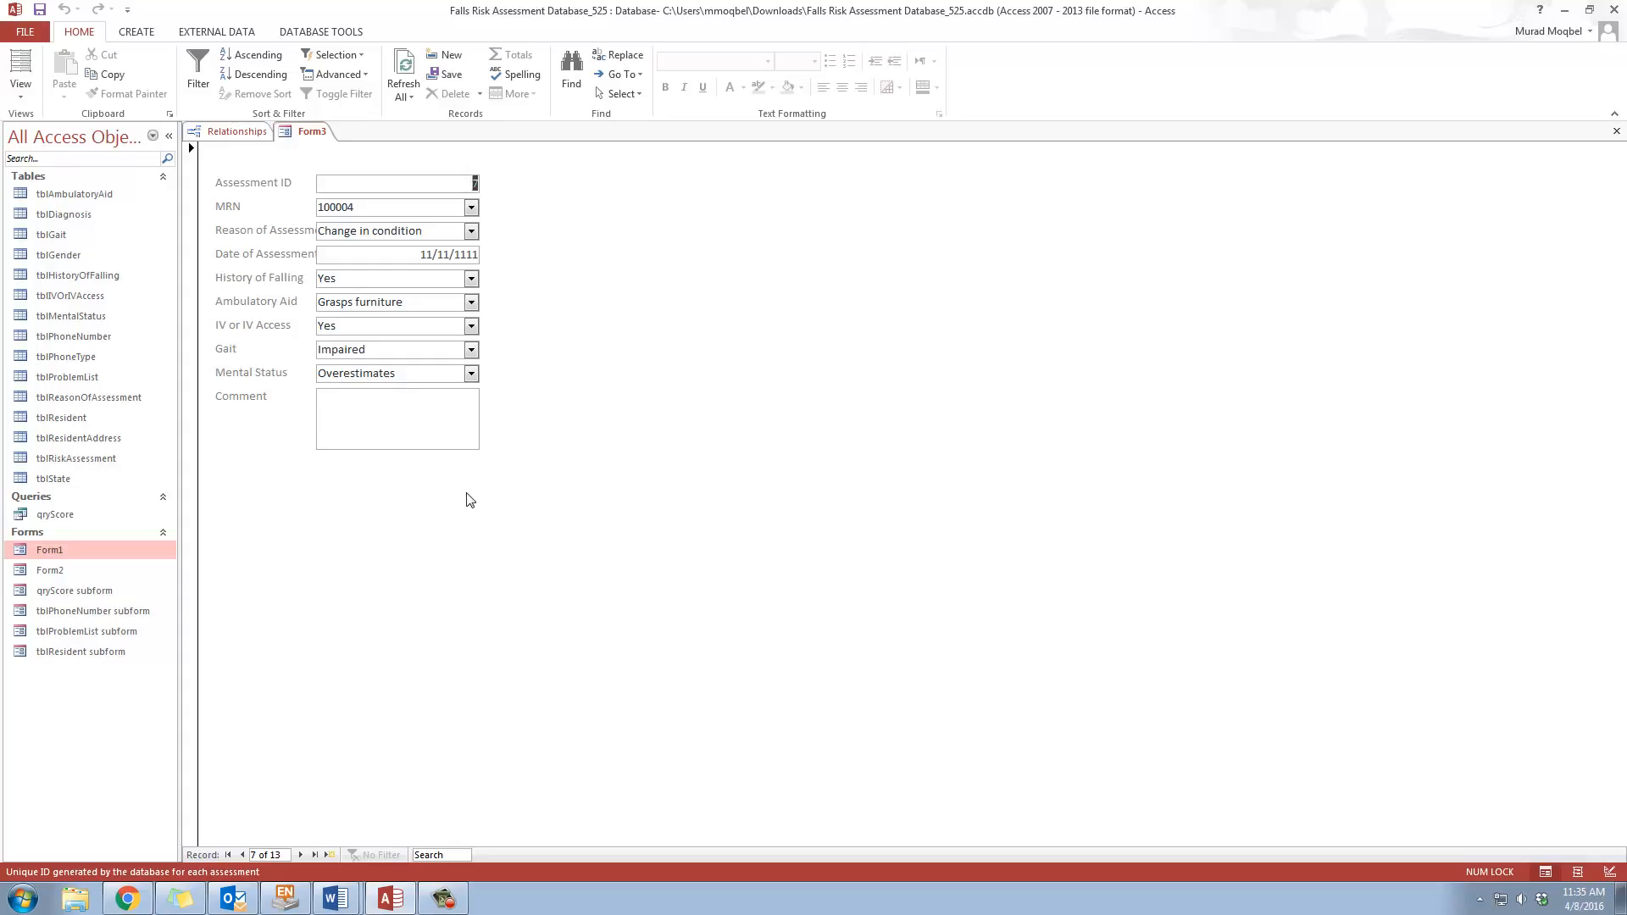
Return to Design view and place a subform below the Comment box, based on existing tables and queries
click(309, 133)
click(22, 99)
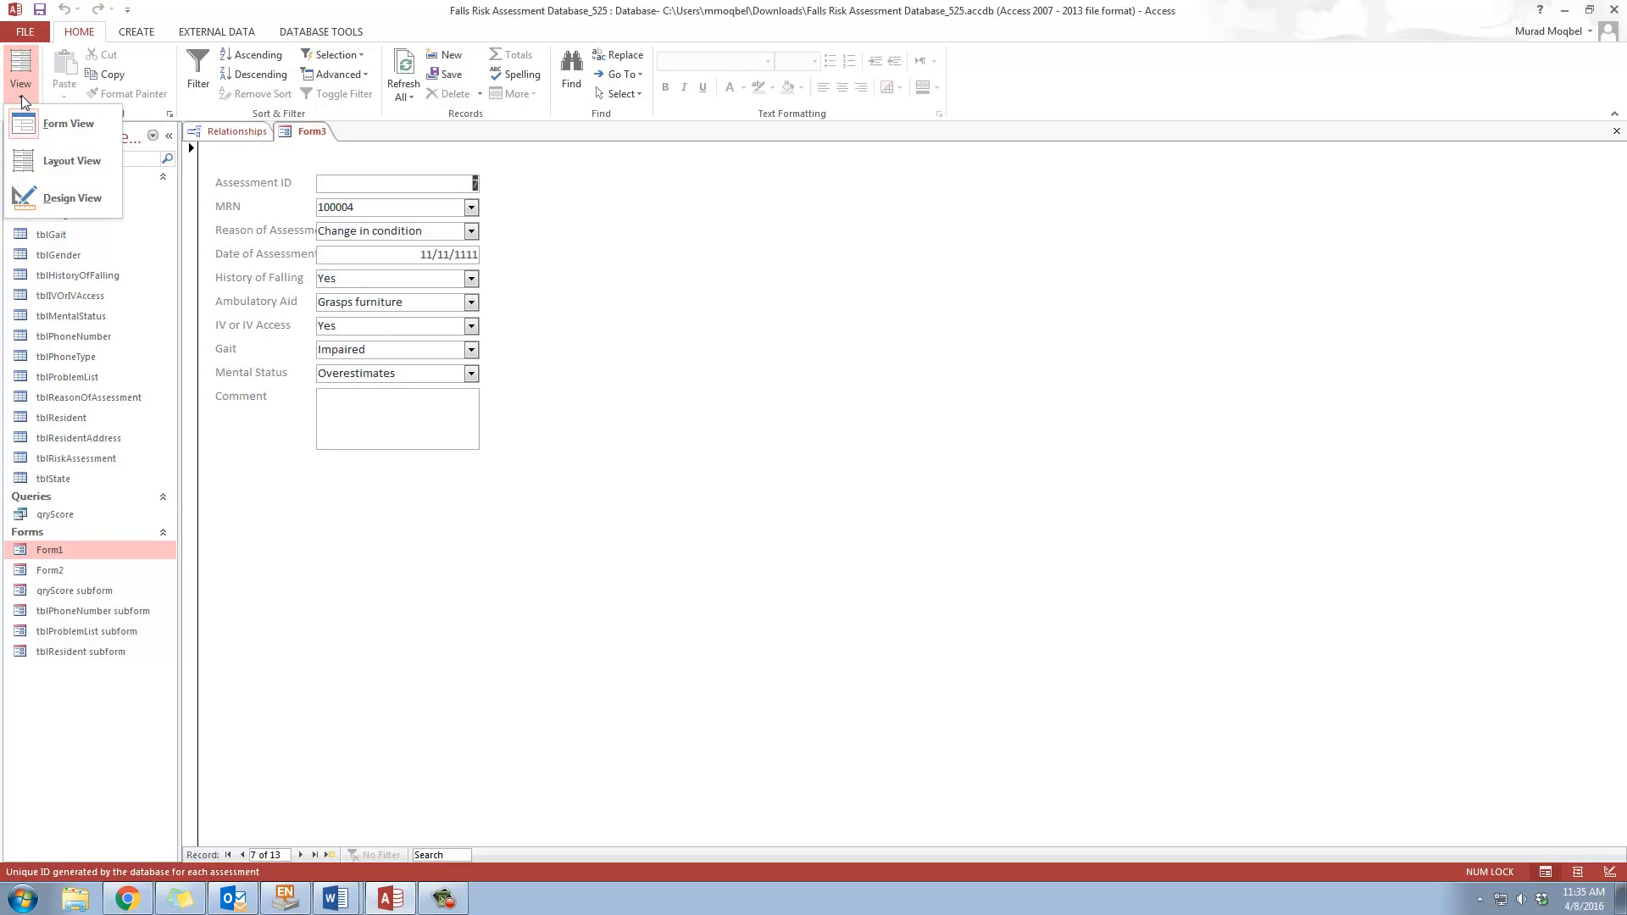
click(69, 201)
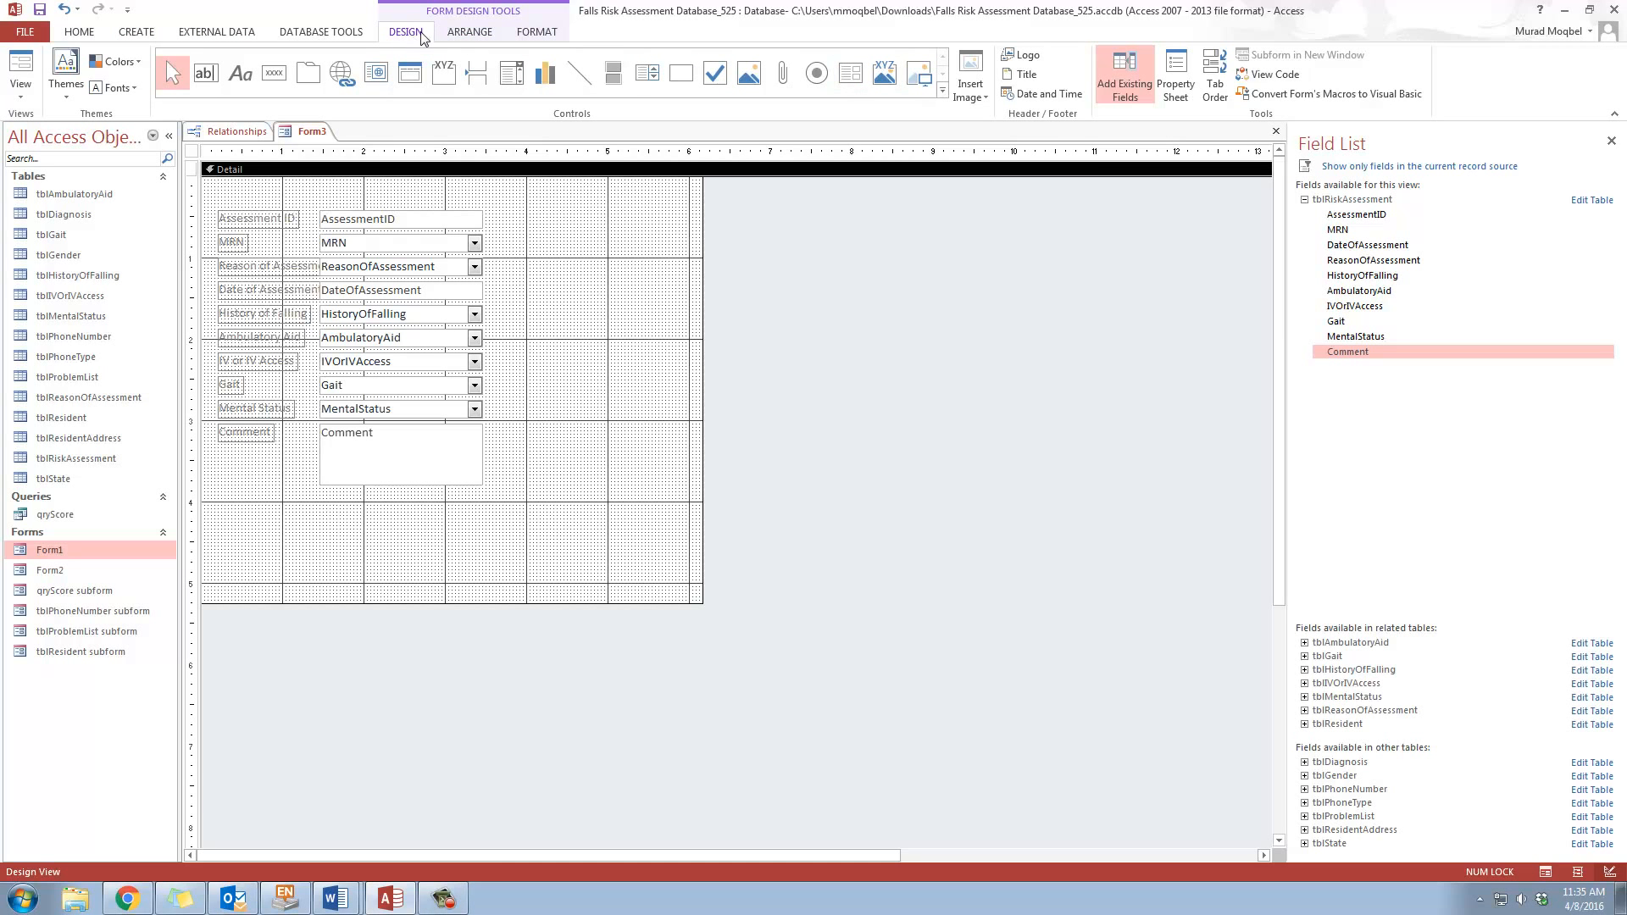
click(942, 89)
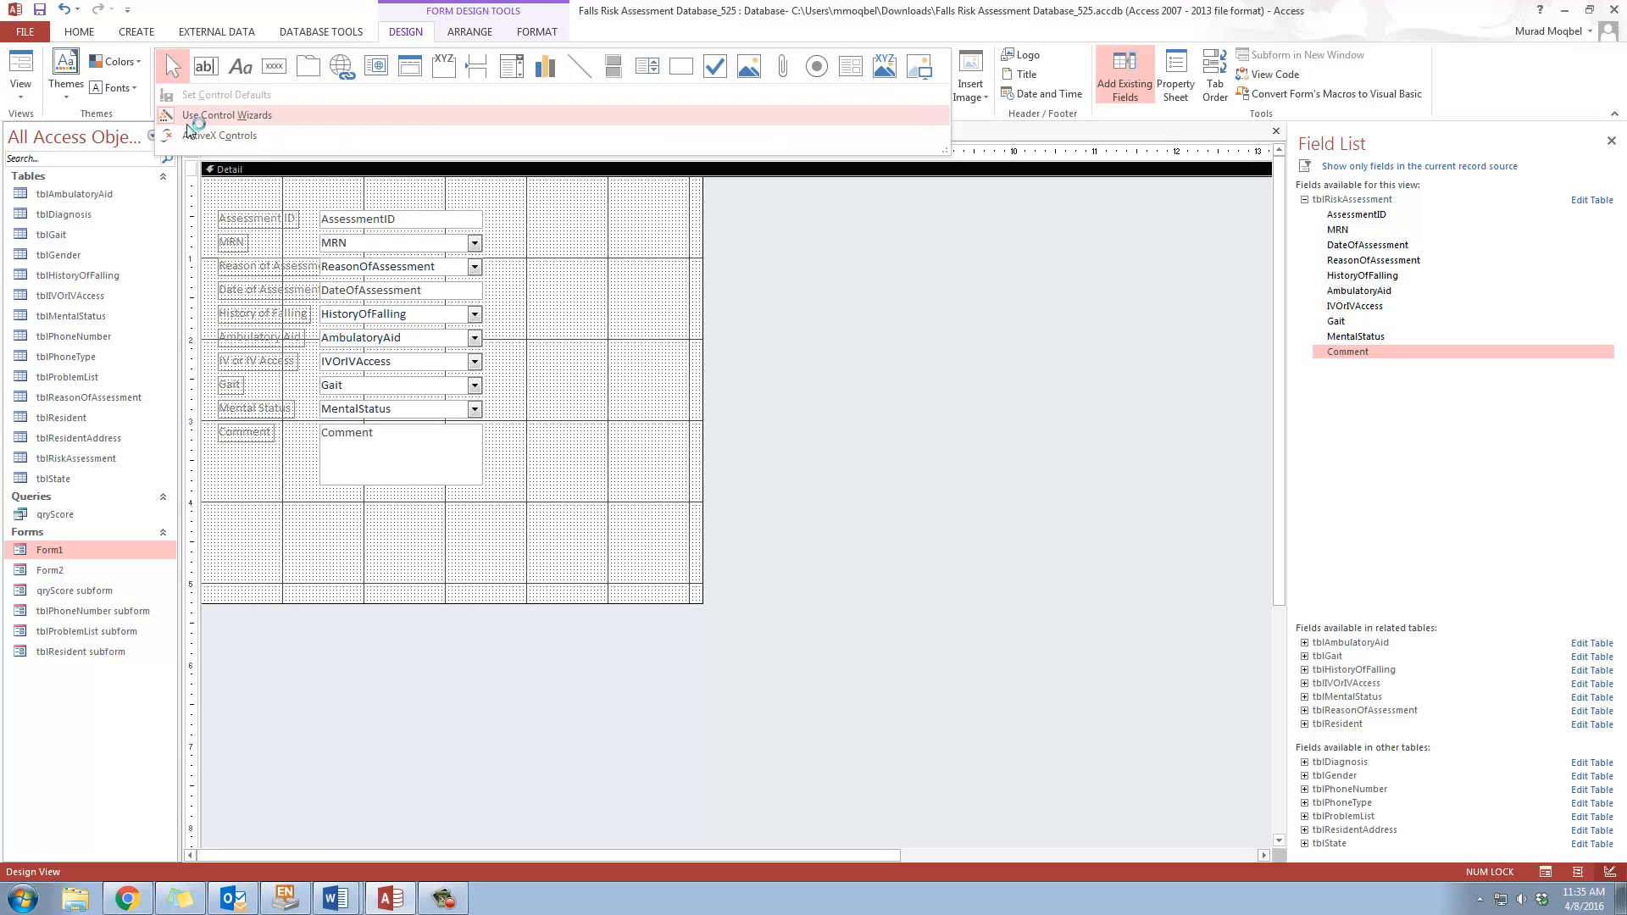
click(853, 75)
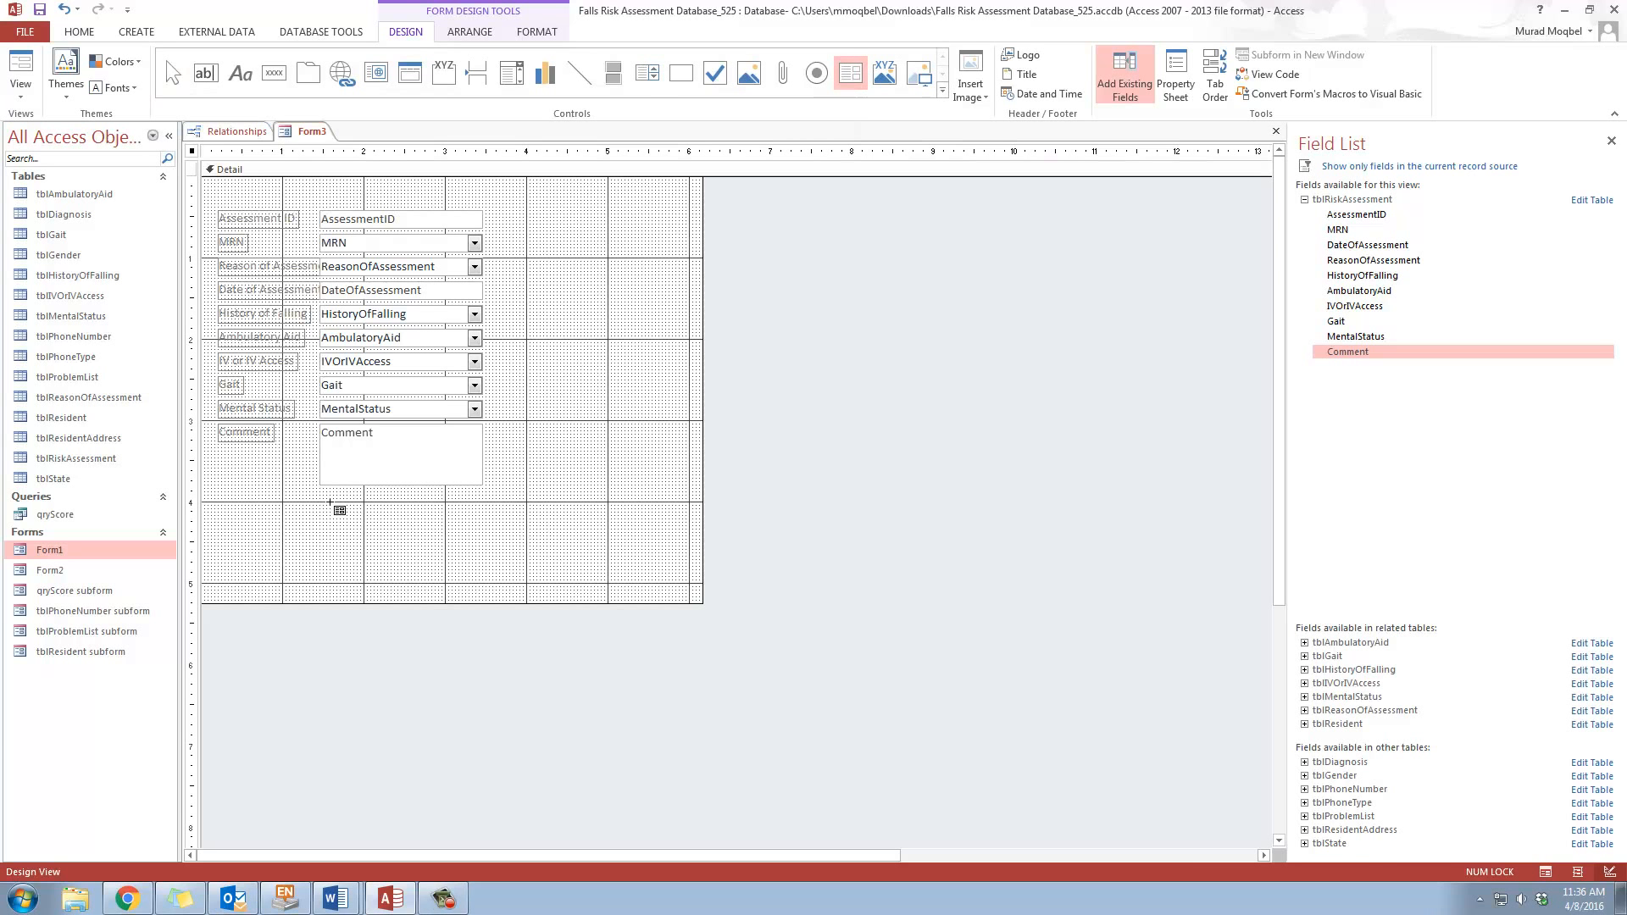
click(322, 501)
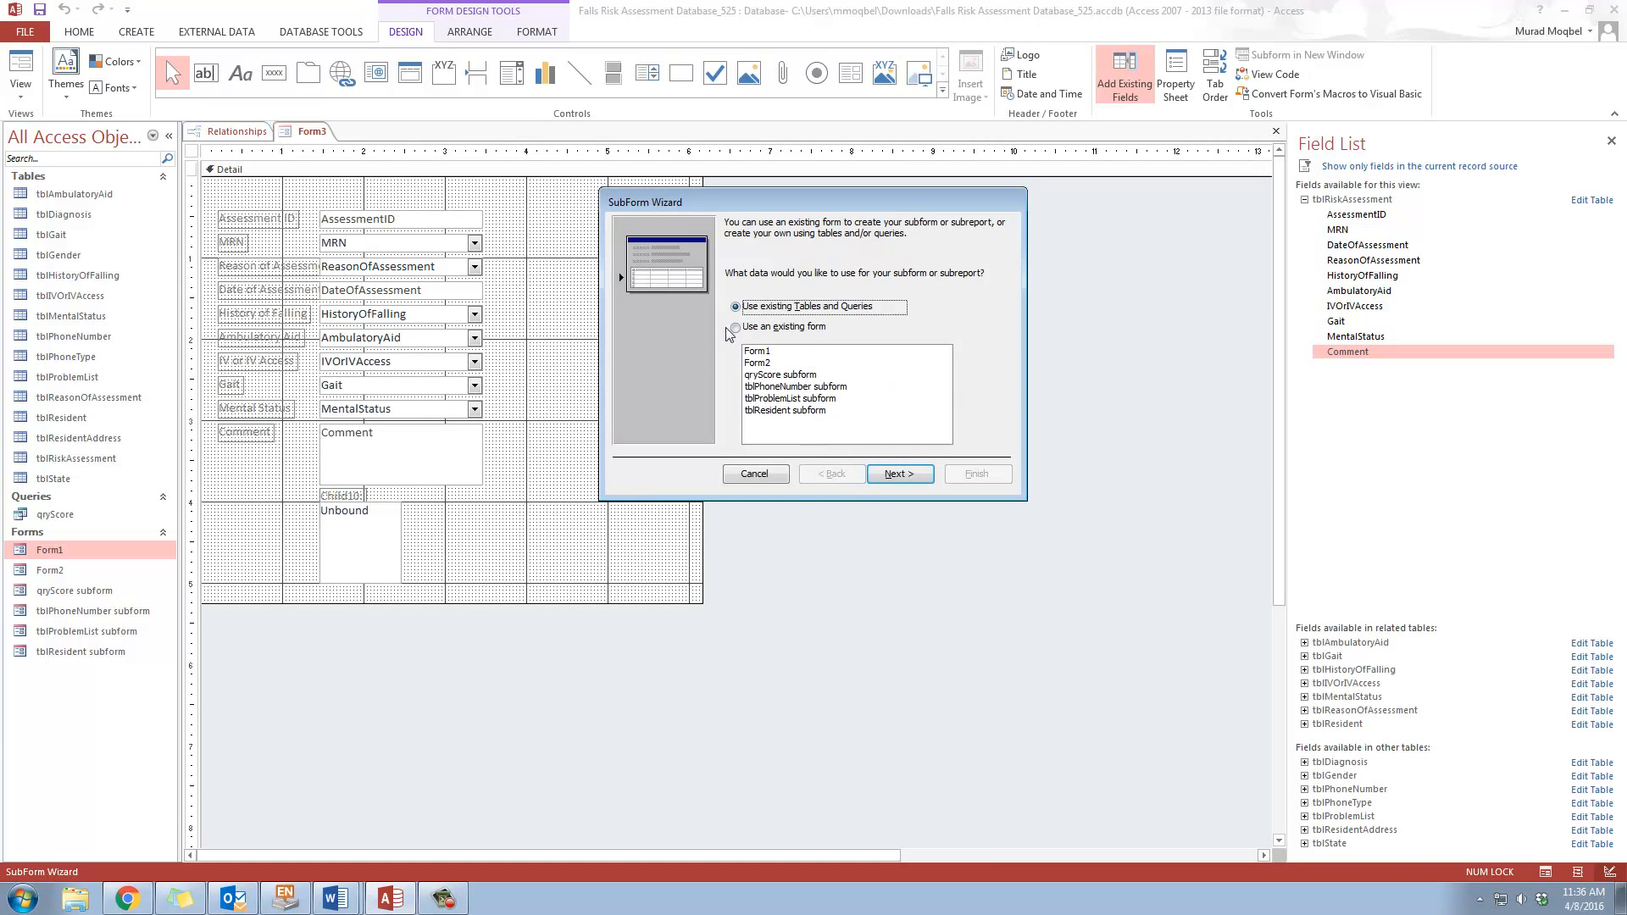
click(891, 480)
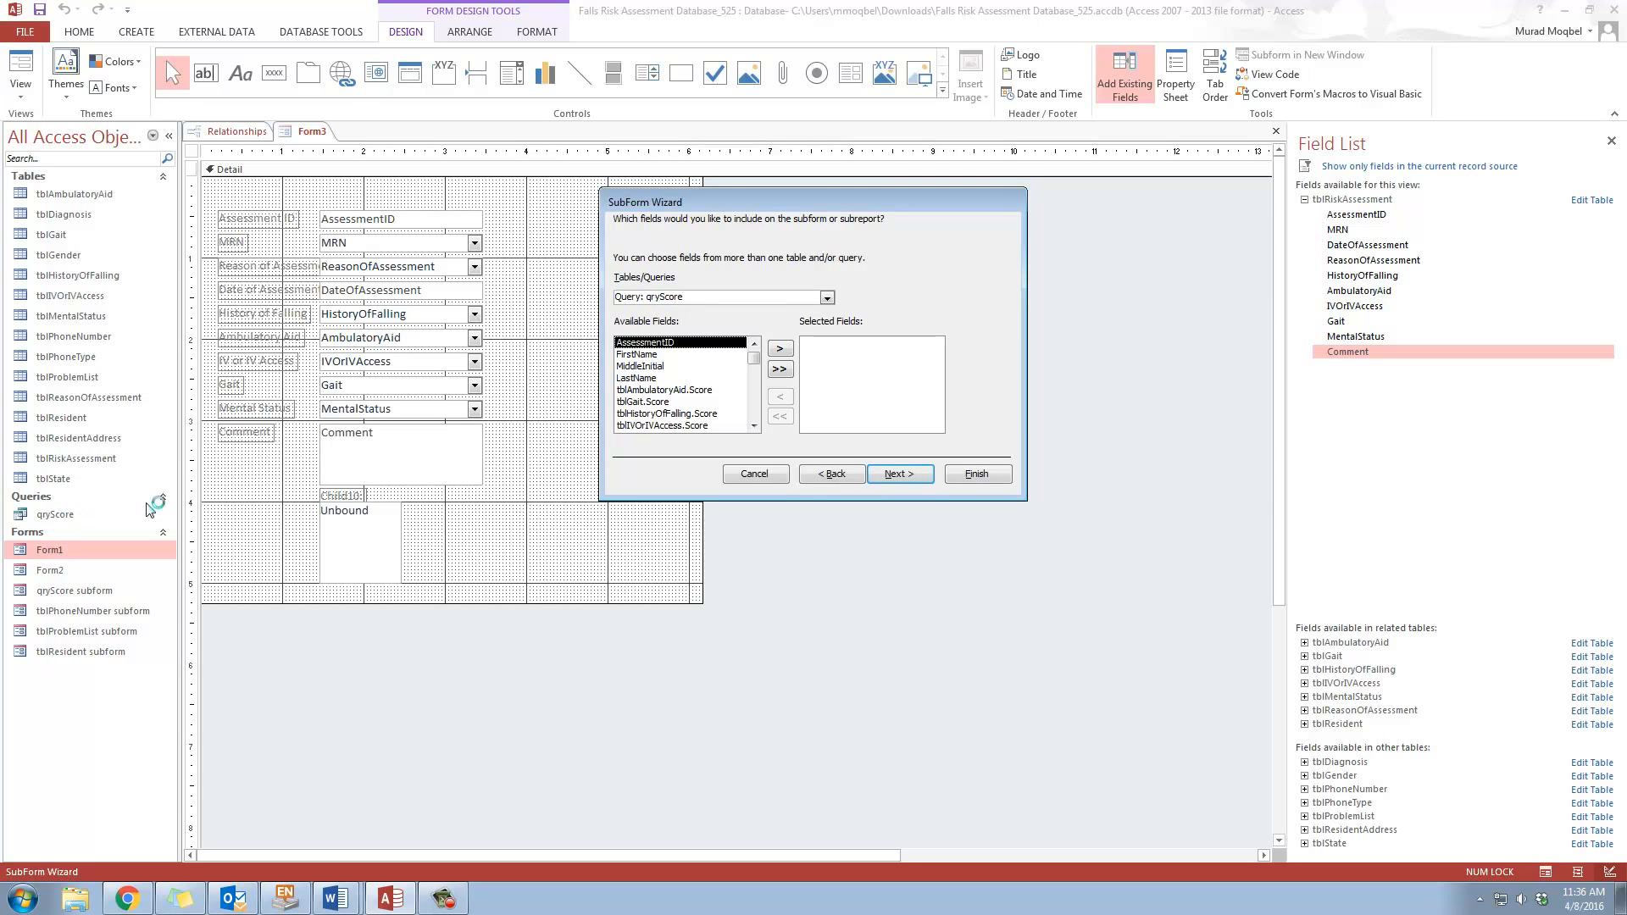
Include the AssessmentID, Total, Risk Level and Action fields from qryScore in the subform
click(780, 348)
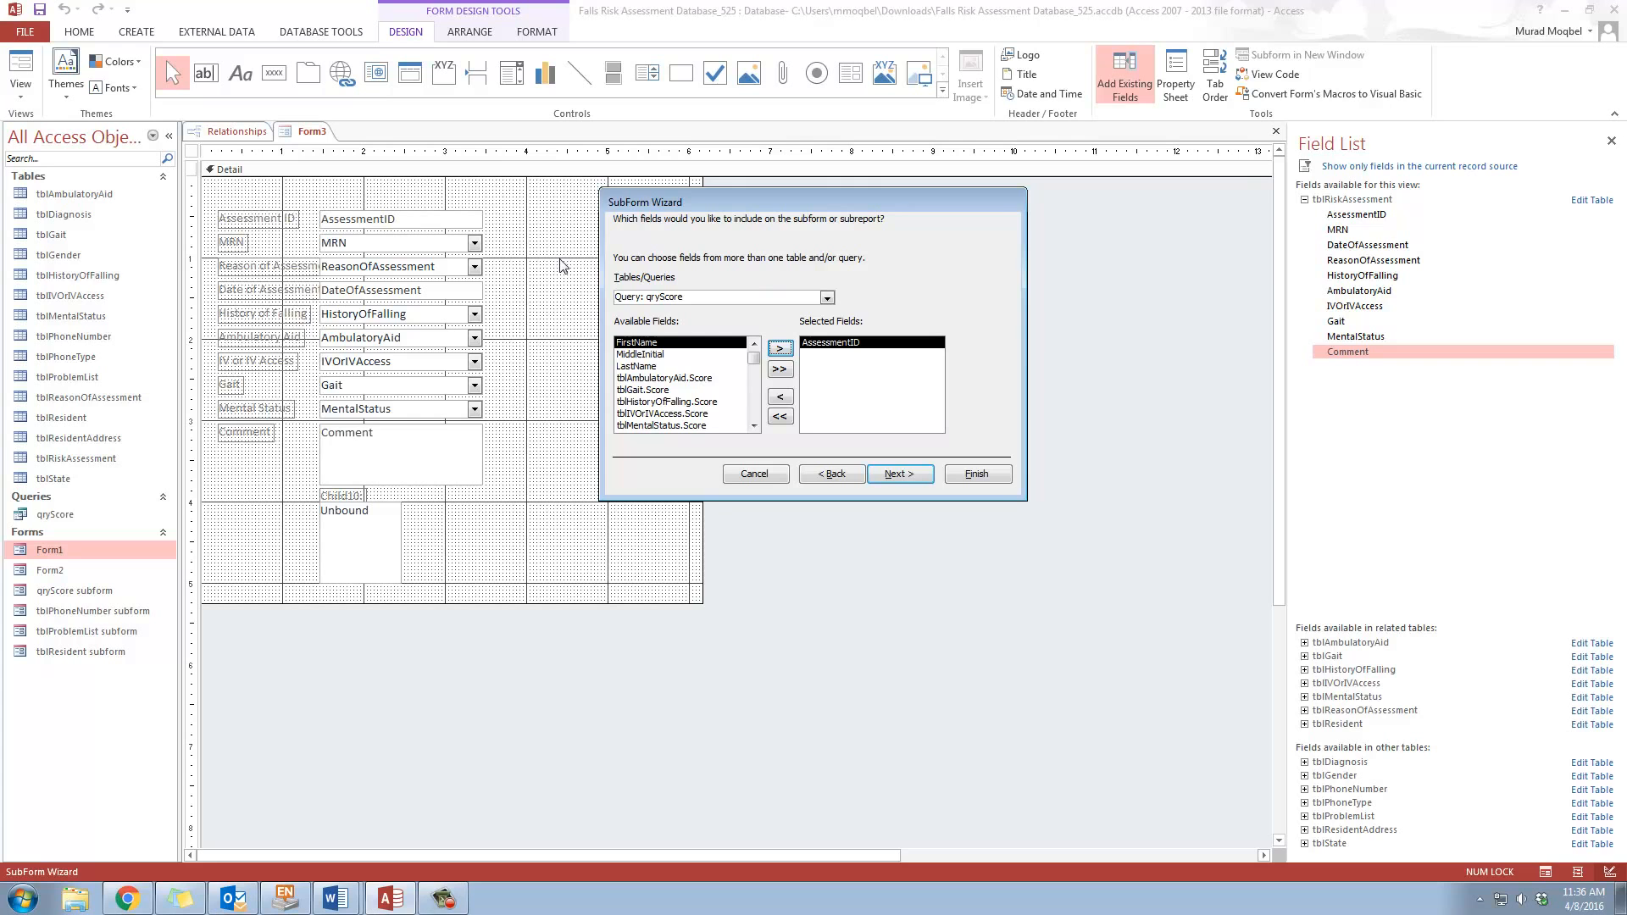
drag(753, 358, 757, 424)
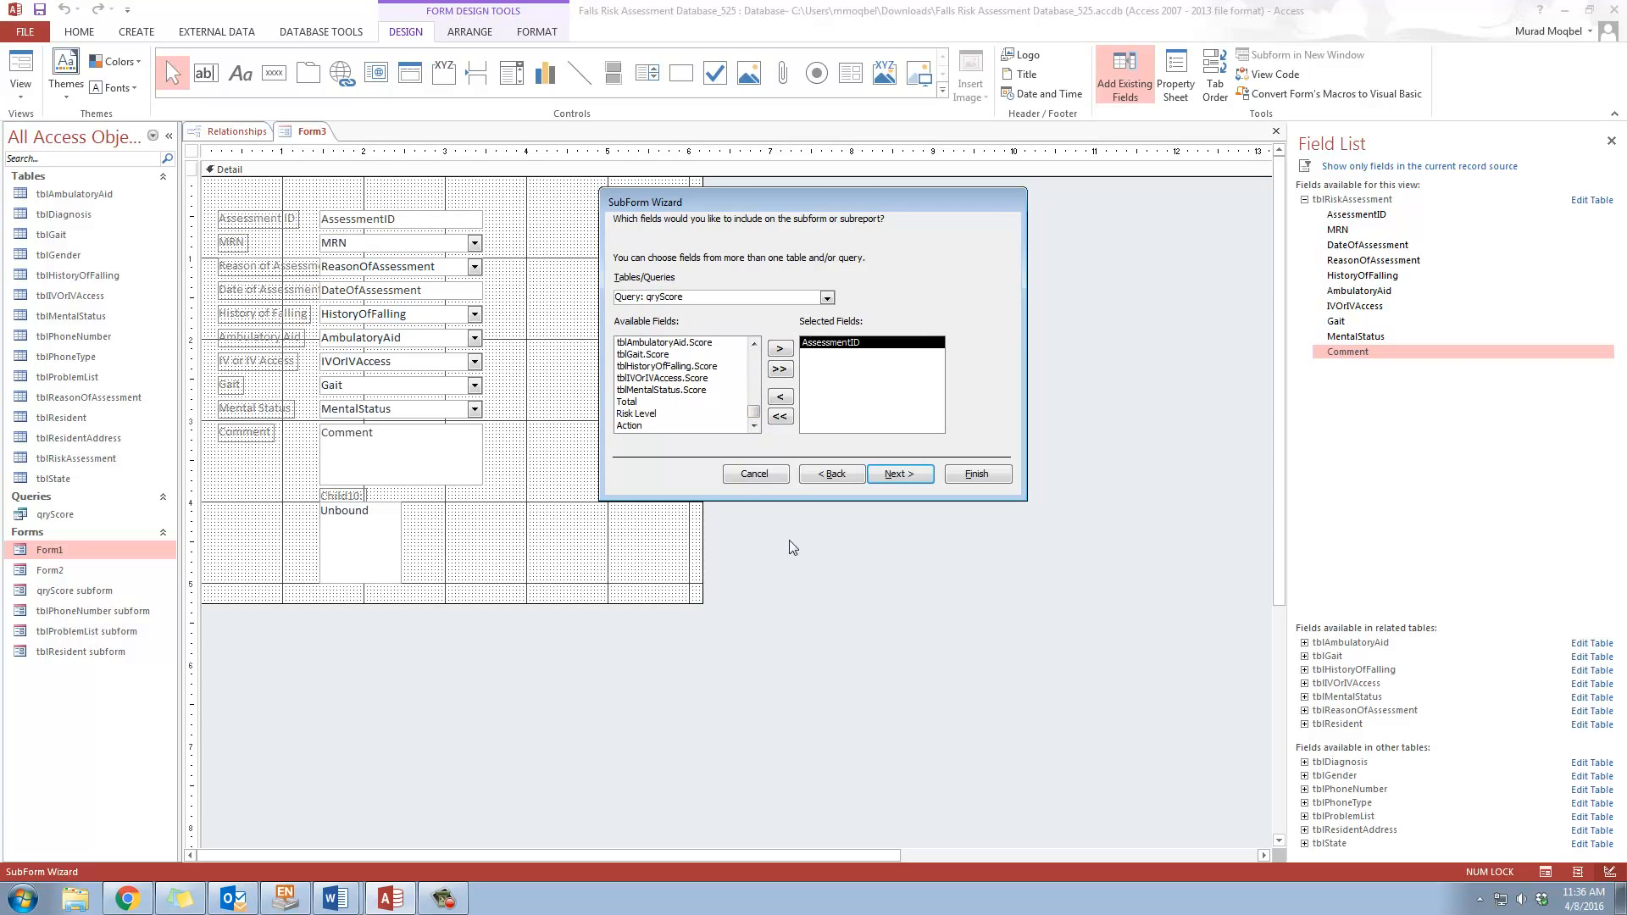
click(629, 401)
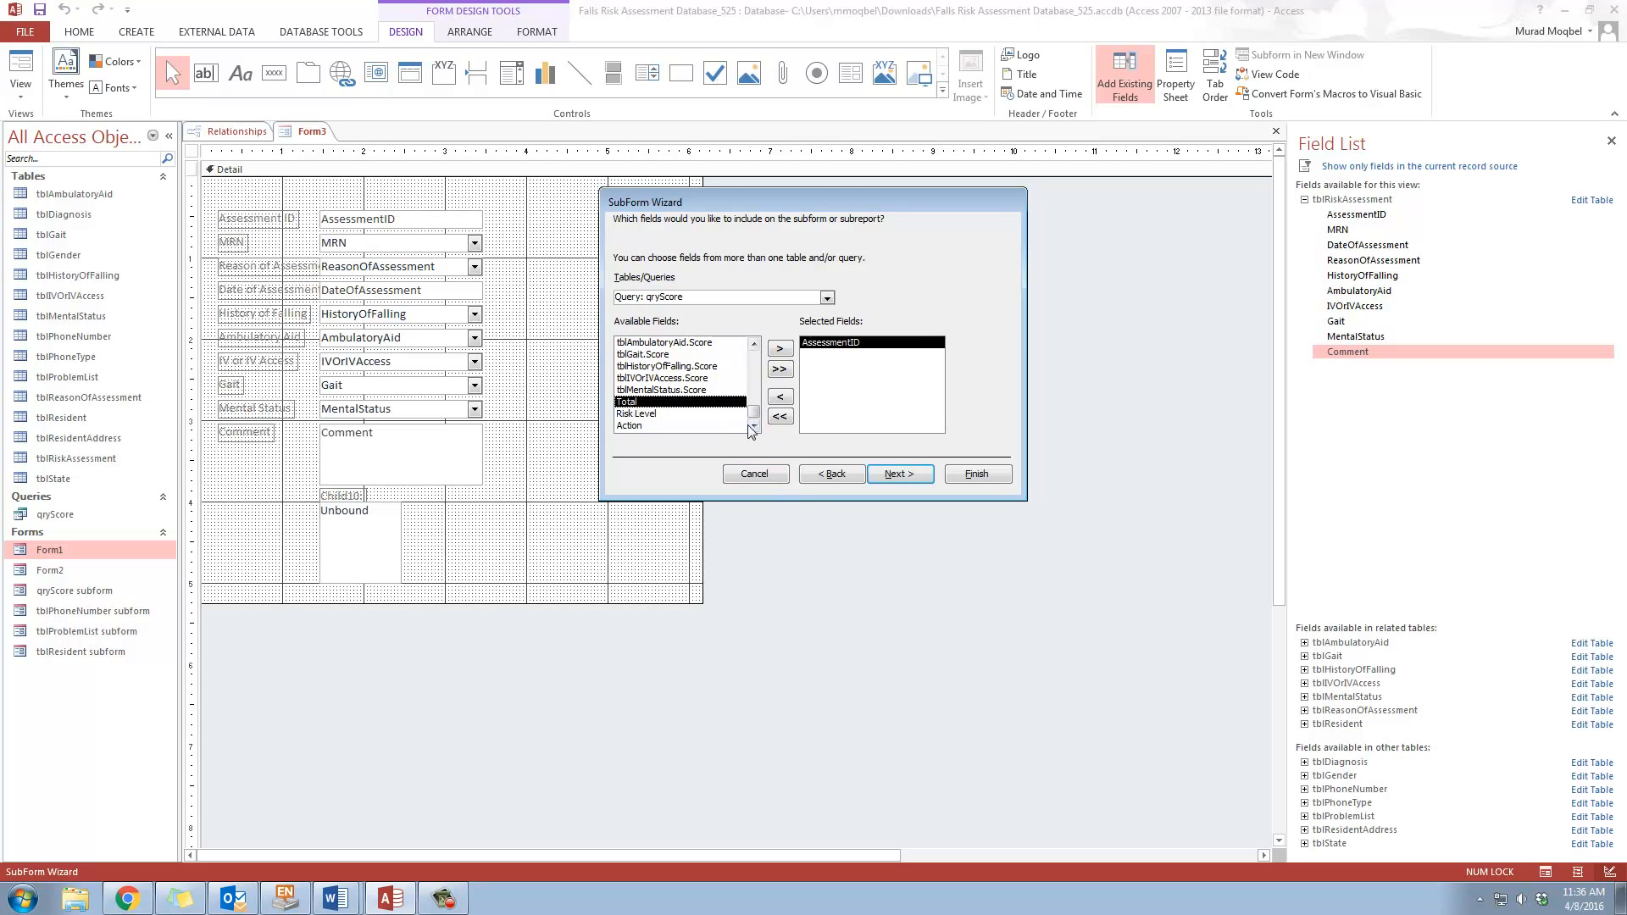
click(780, 348)
click(780, 348)
click(780, 348)
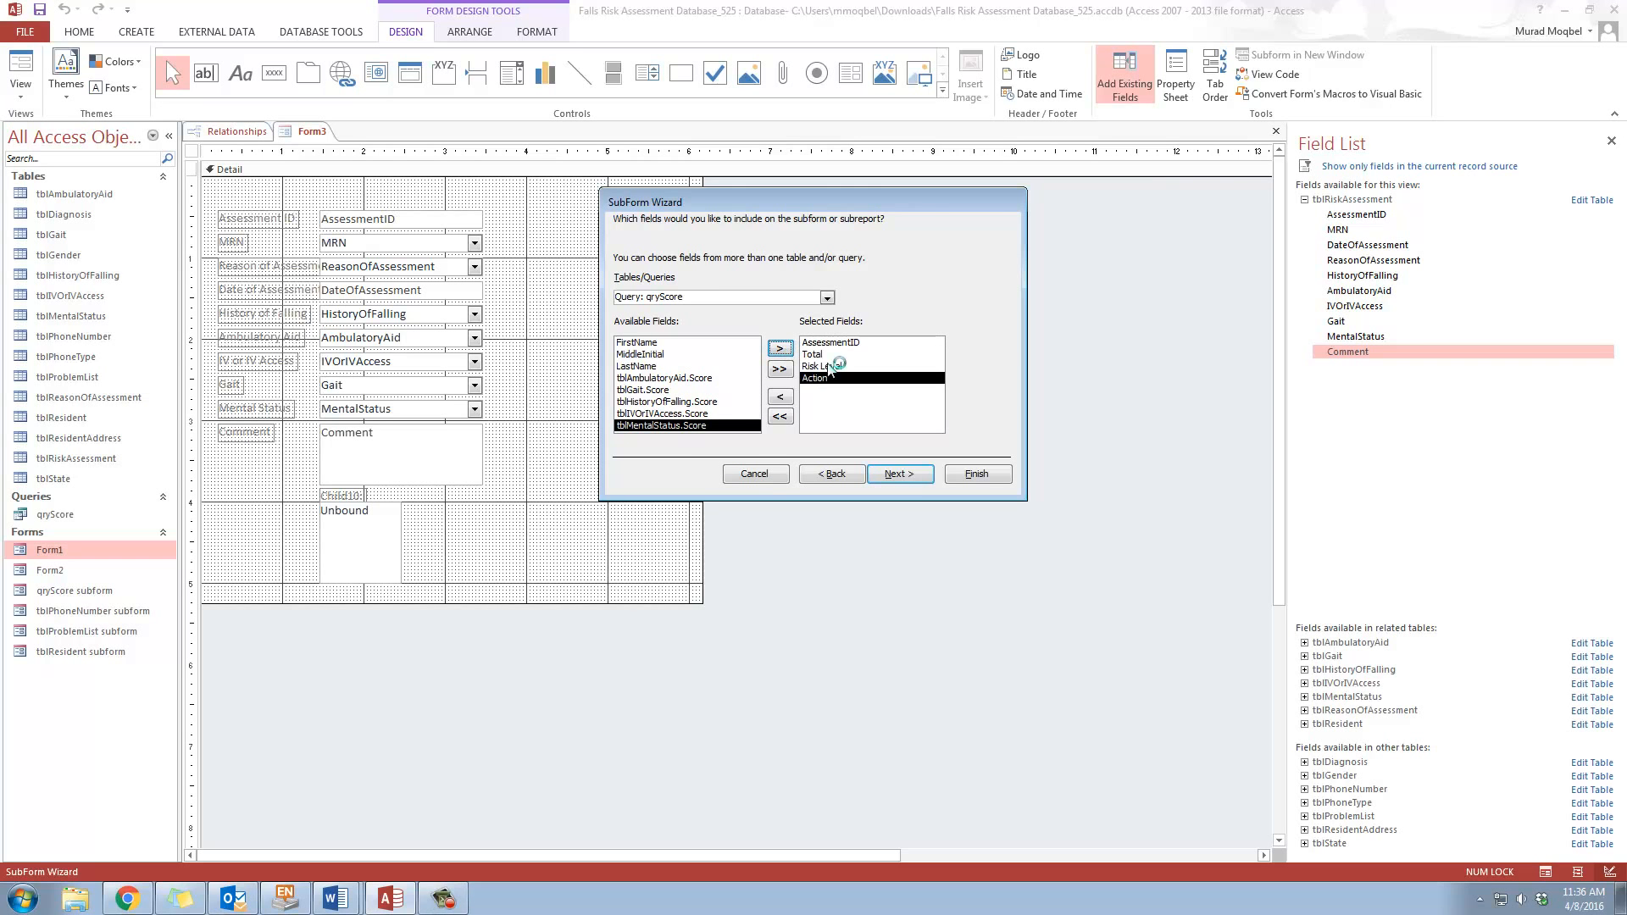
Link the subform to the main form using AssessmentID and finish it with the name qryScore subform1
click(896, 474)
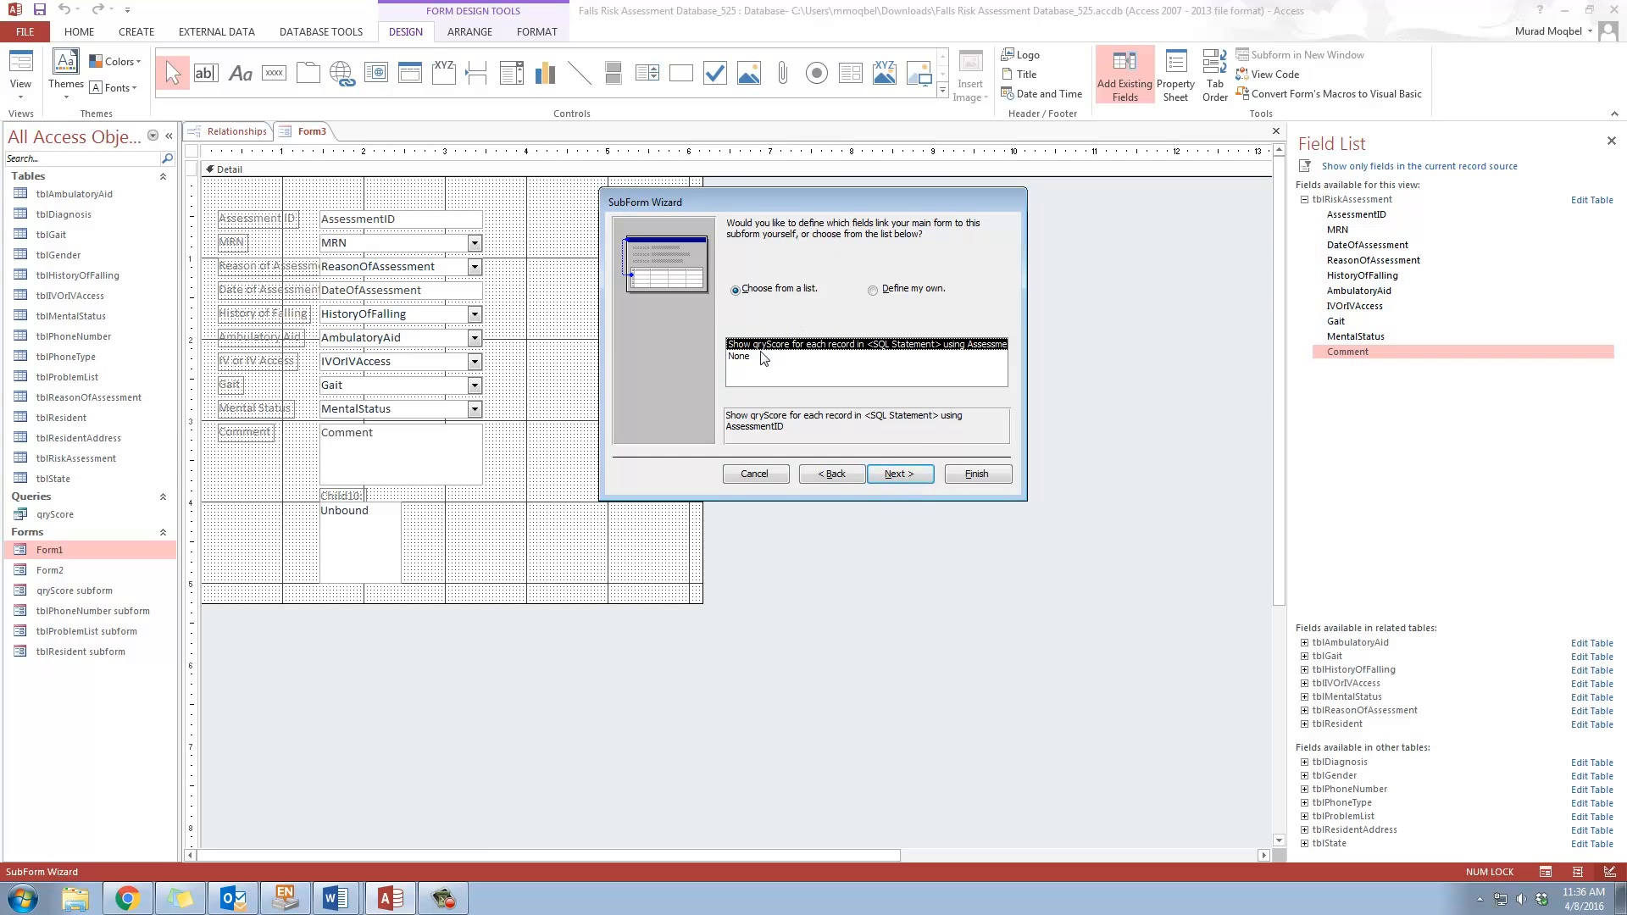
click(906, 478)
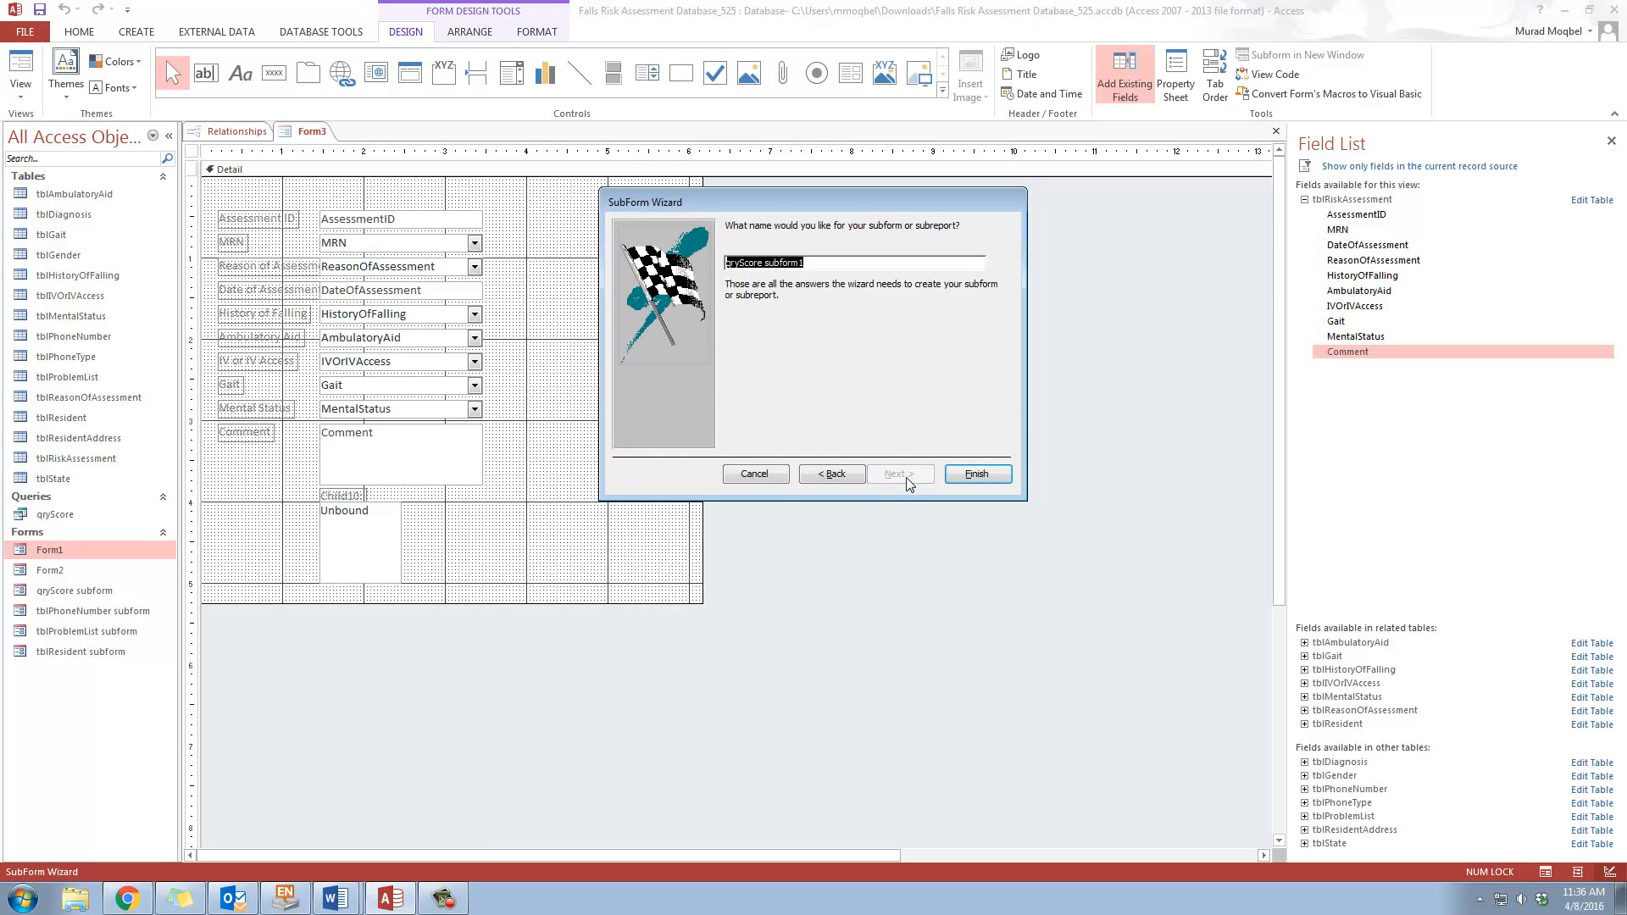
click(977, 475)
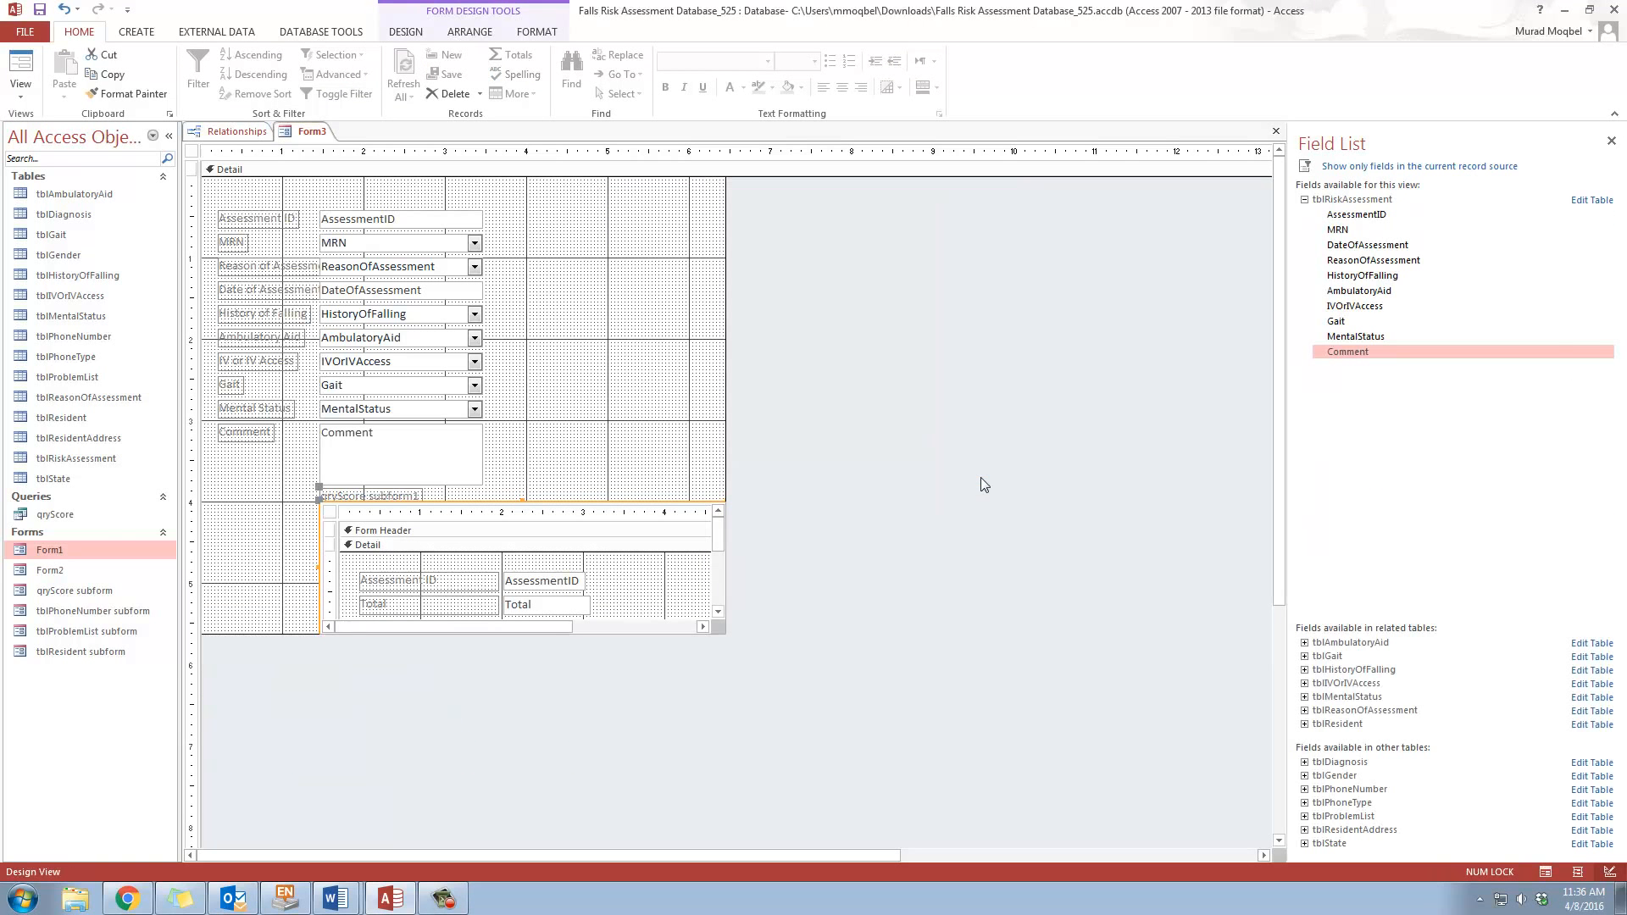
Check in Form view that the score subform matches the main form's assessment ID through record 6, and return to Design view
click(20, 69)
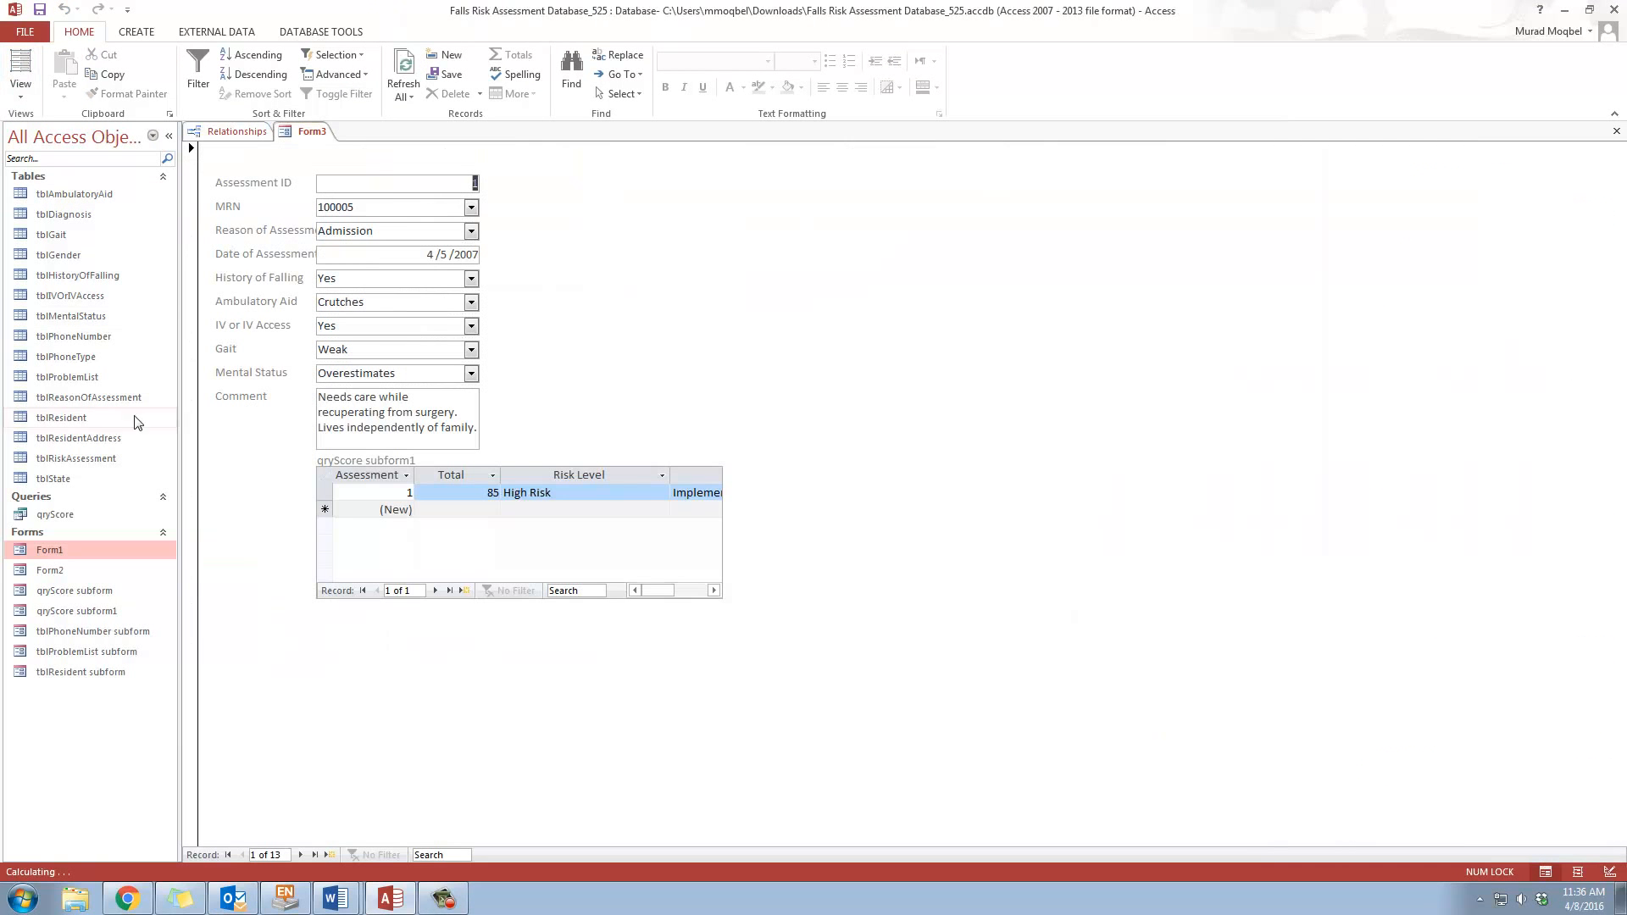
click(300, 856)
click(299, 855)
click(299, 856)
click(299, 856)
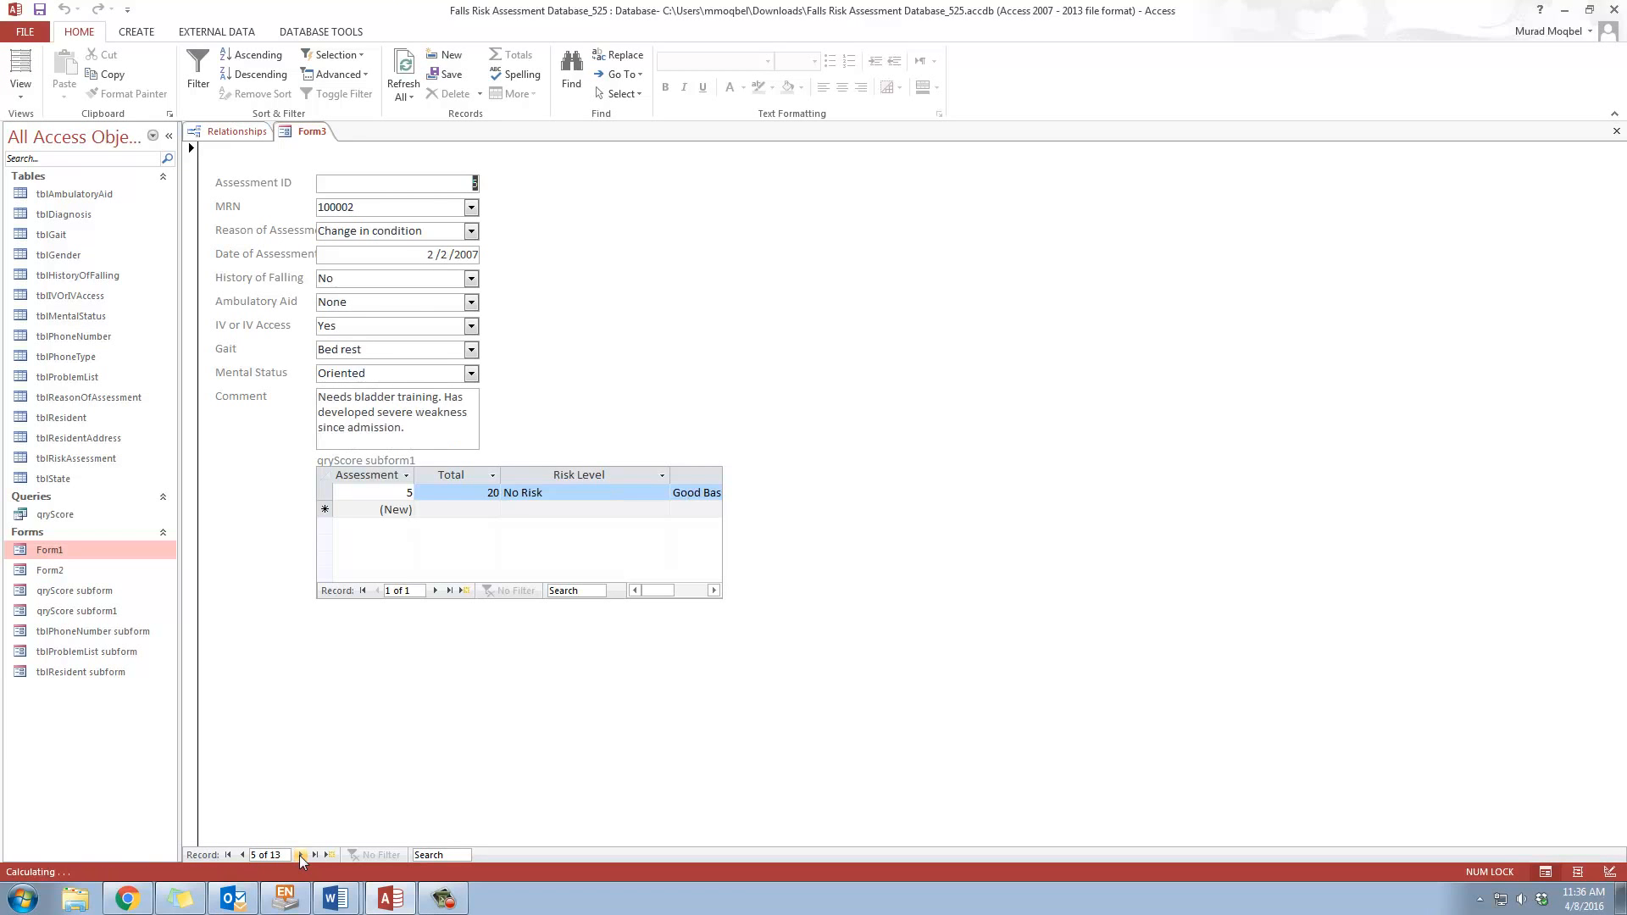
click(299, 855)
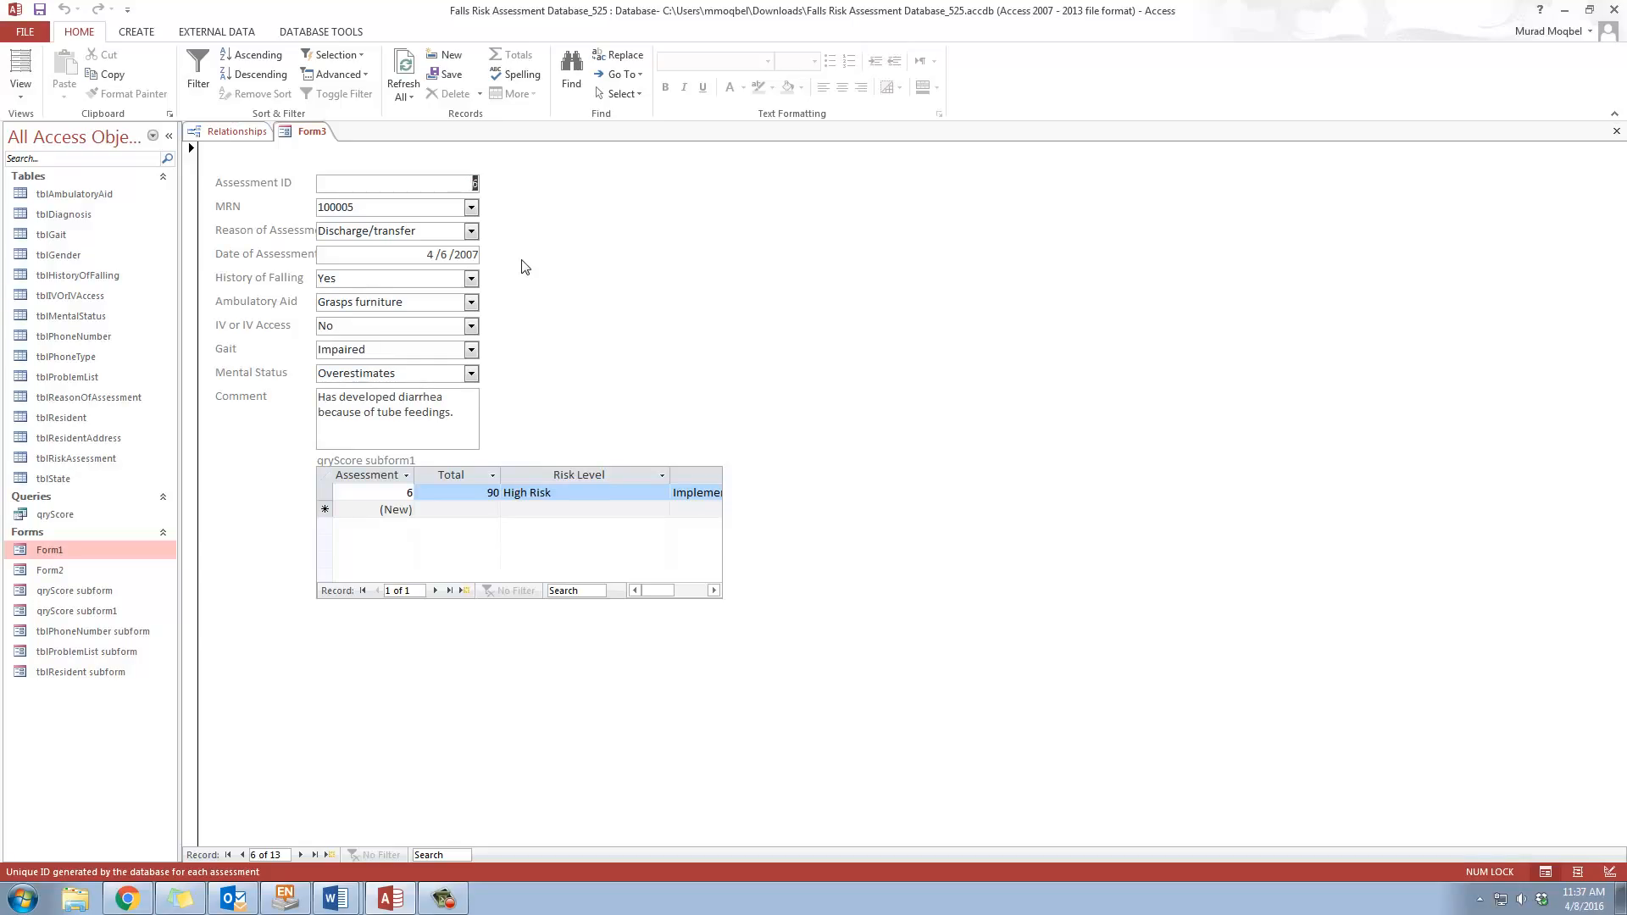
click(376, 492)
click(442, 183)
click(20, 89)
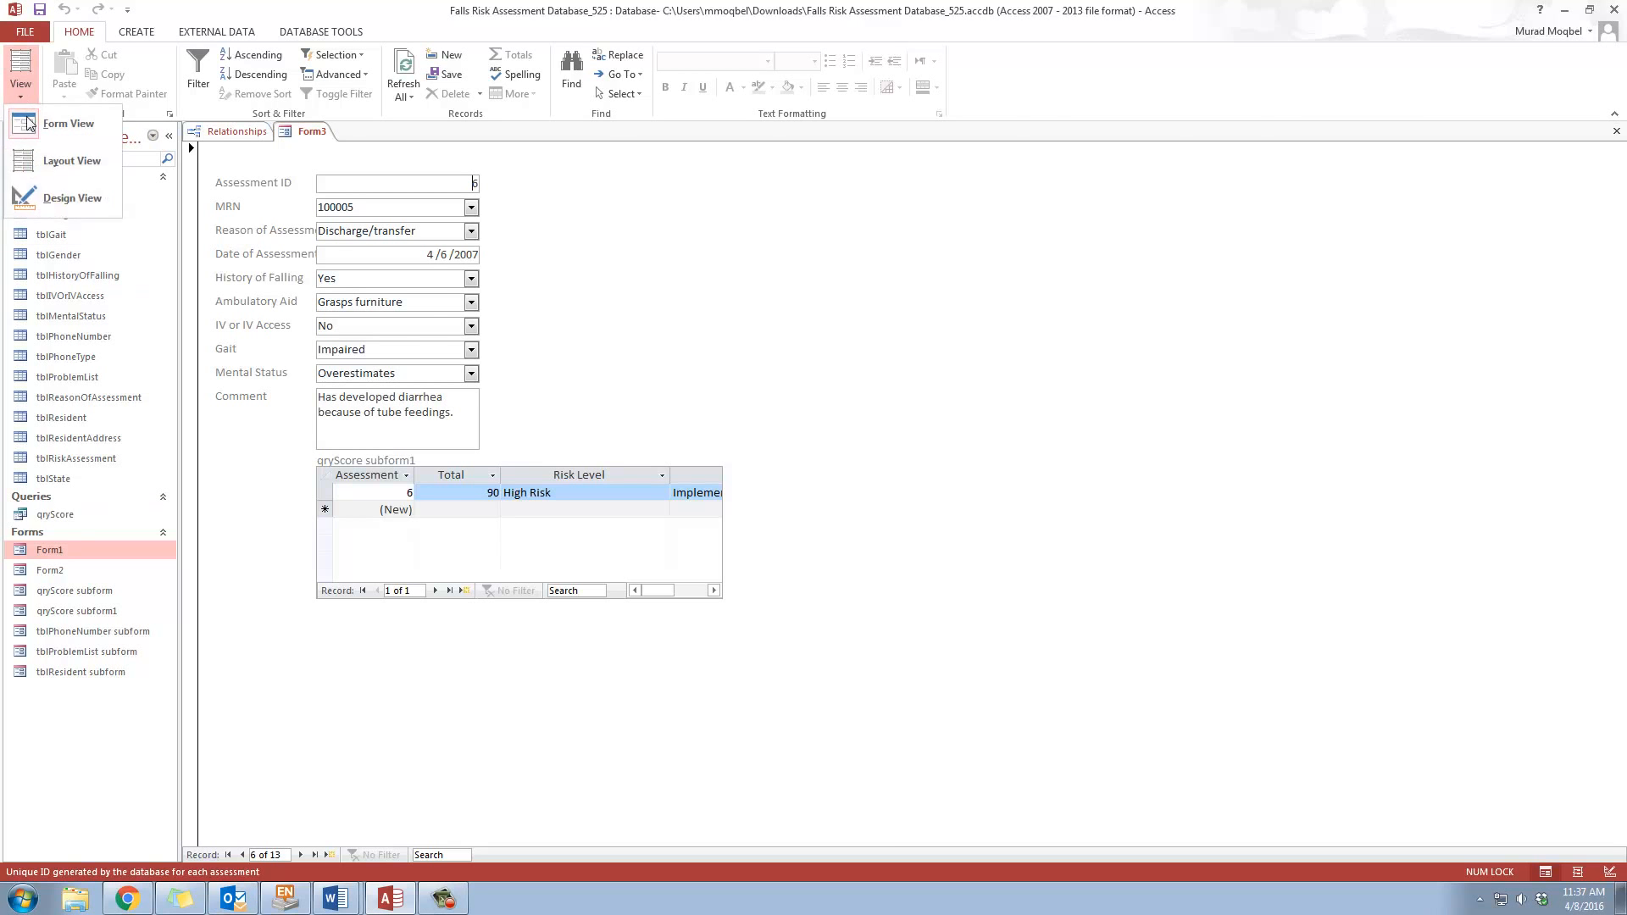
click(51, 199)
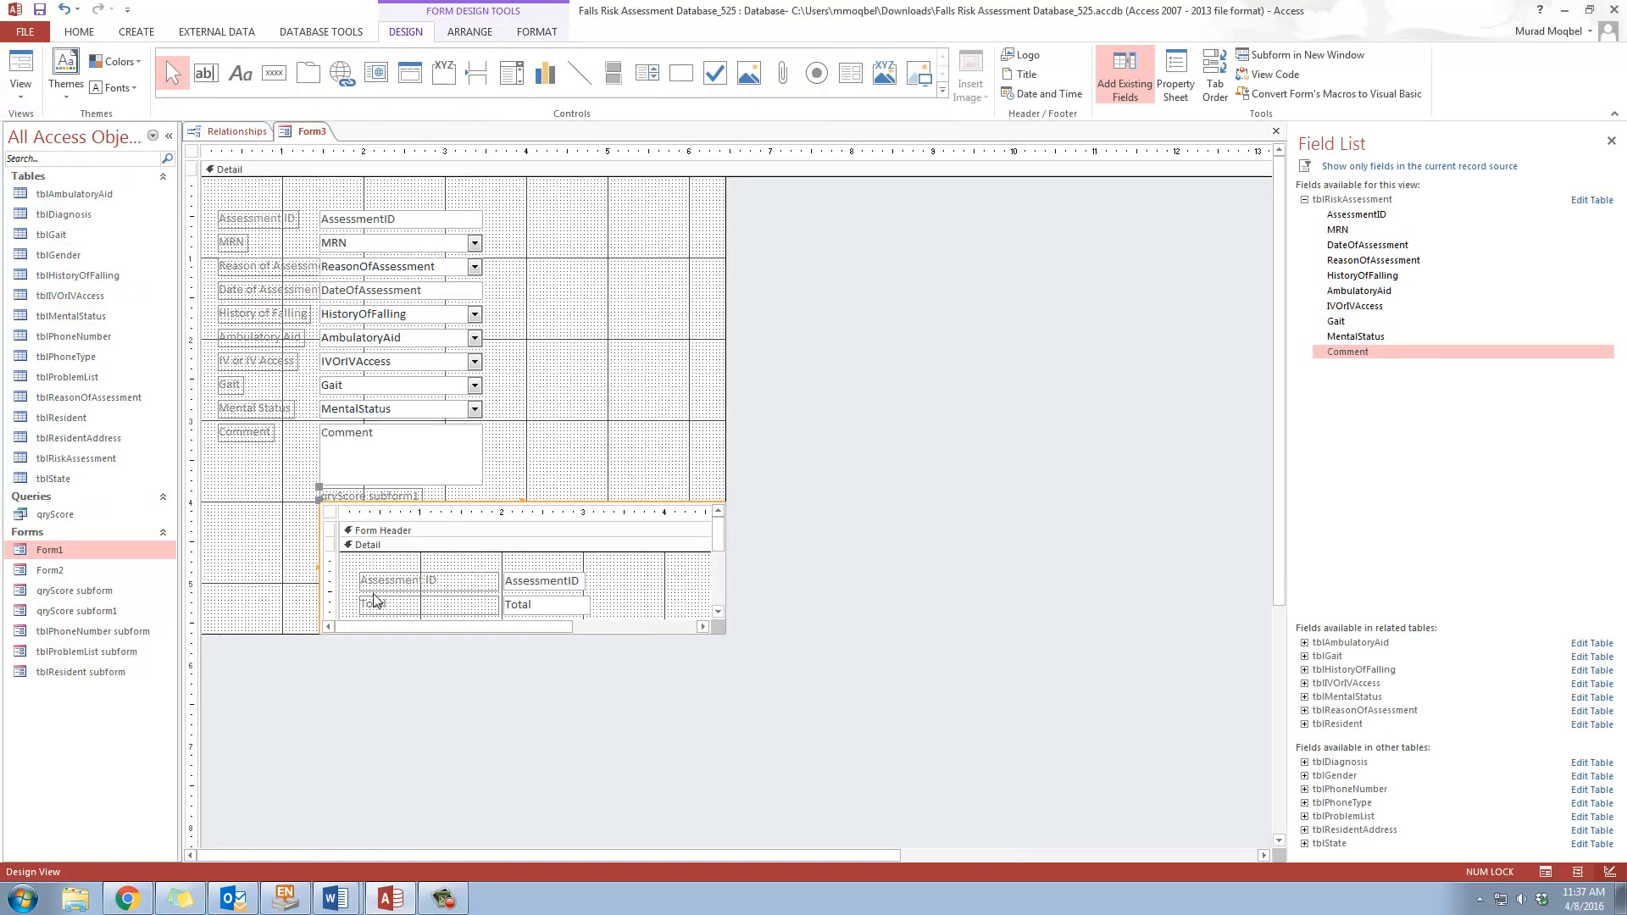
Open the qryScore subform1 below the Comment box in its own design window
right_click(317, 520)
click(567, 472)
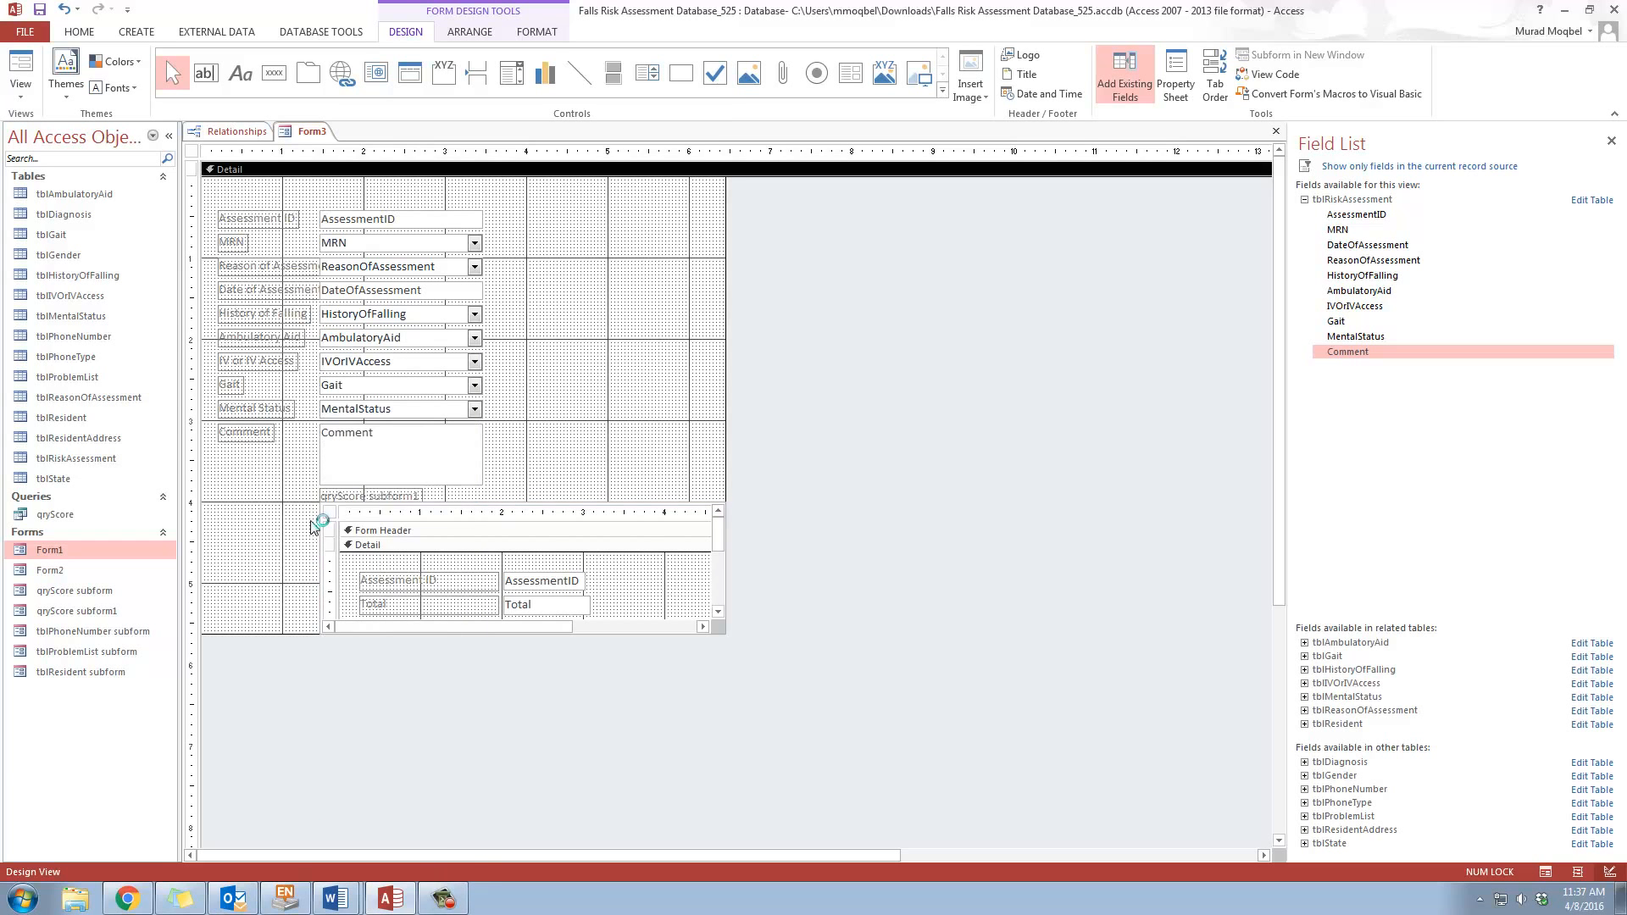
right_click(319, 525)
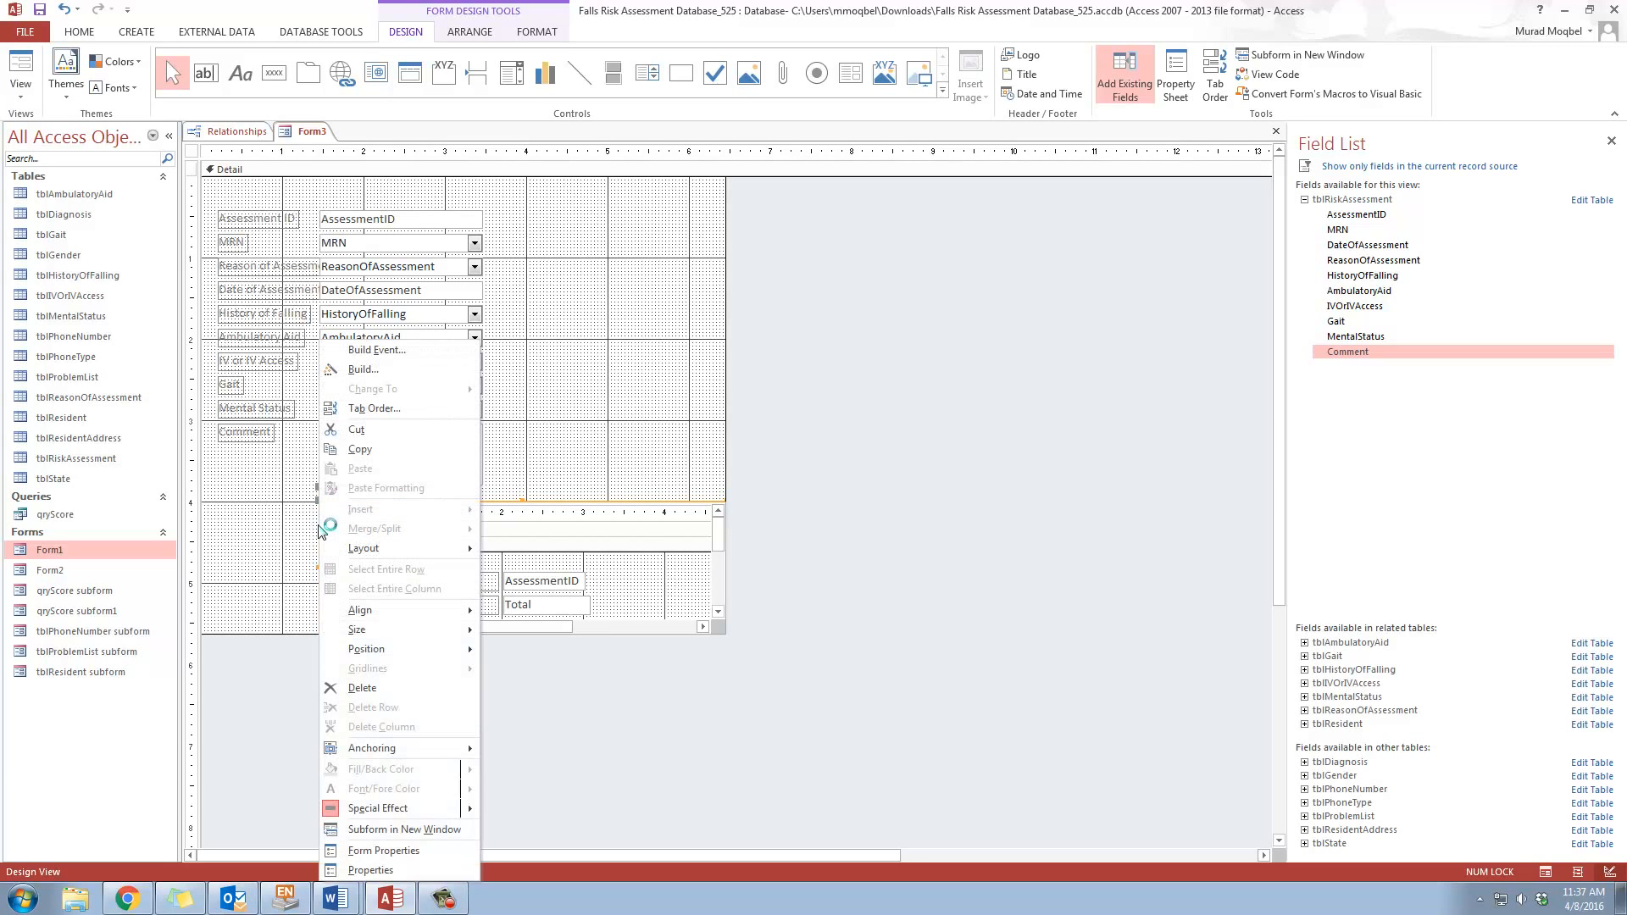
click(375, 830)
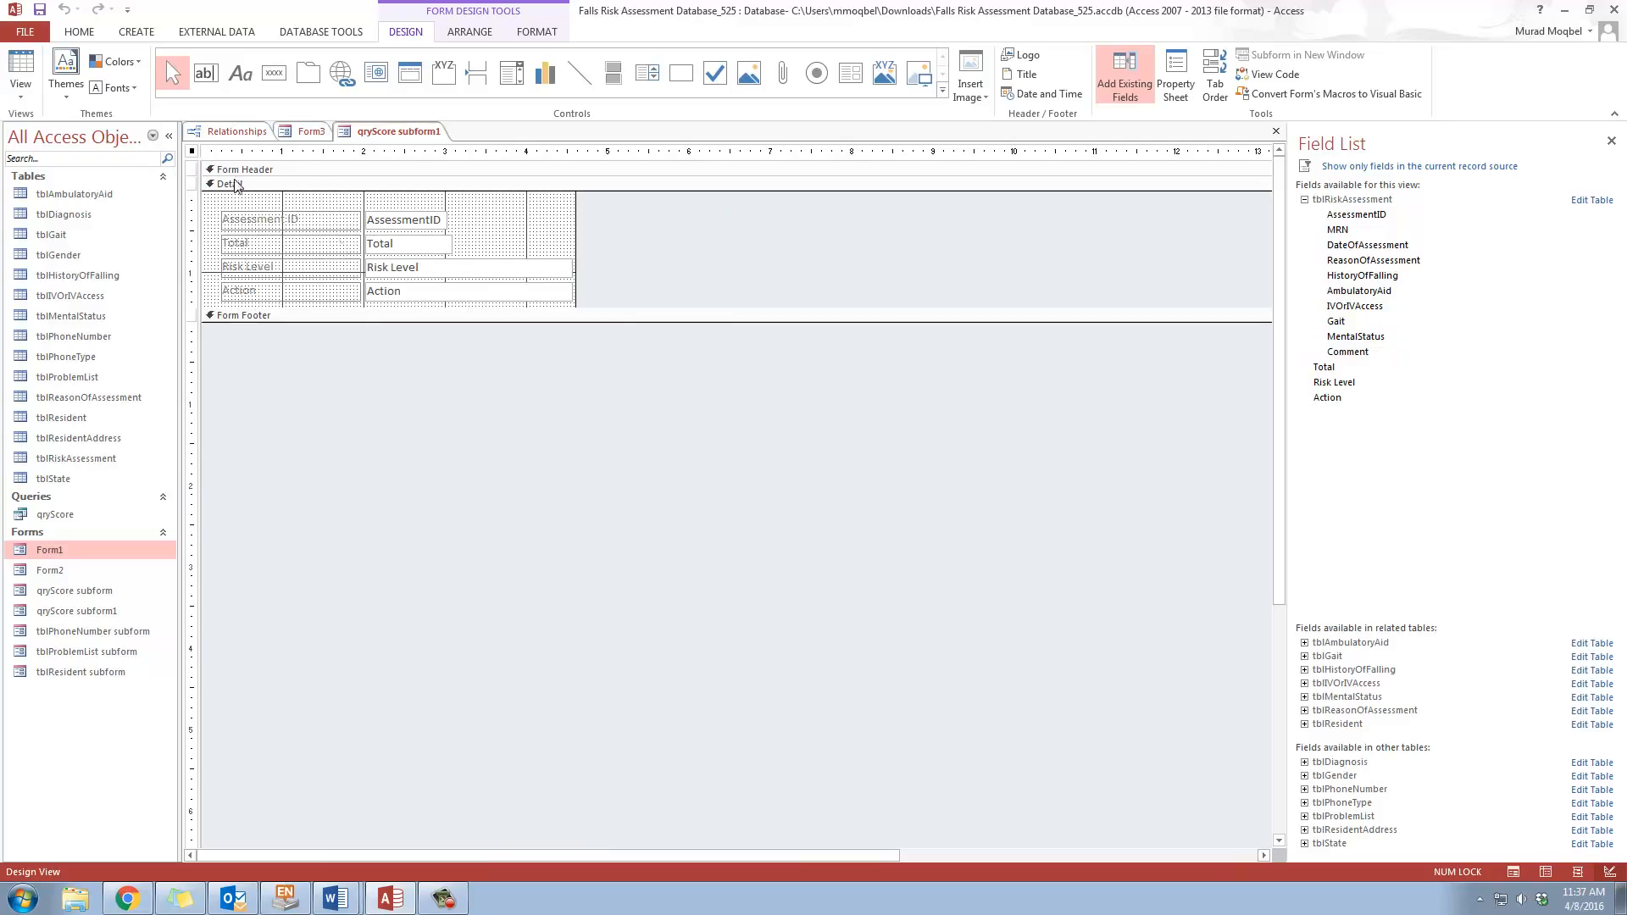
Hide the AssessmentID text box in the score subform by setting its Visible property to No
click(378, 216)
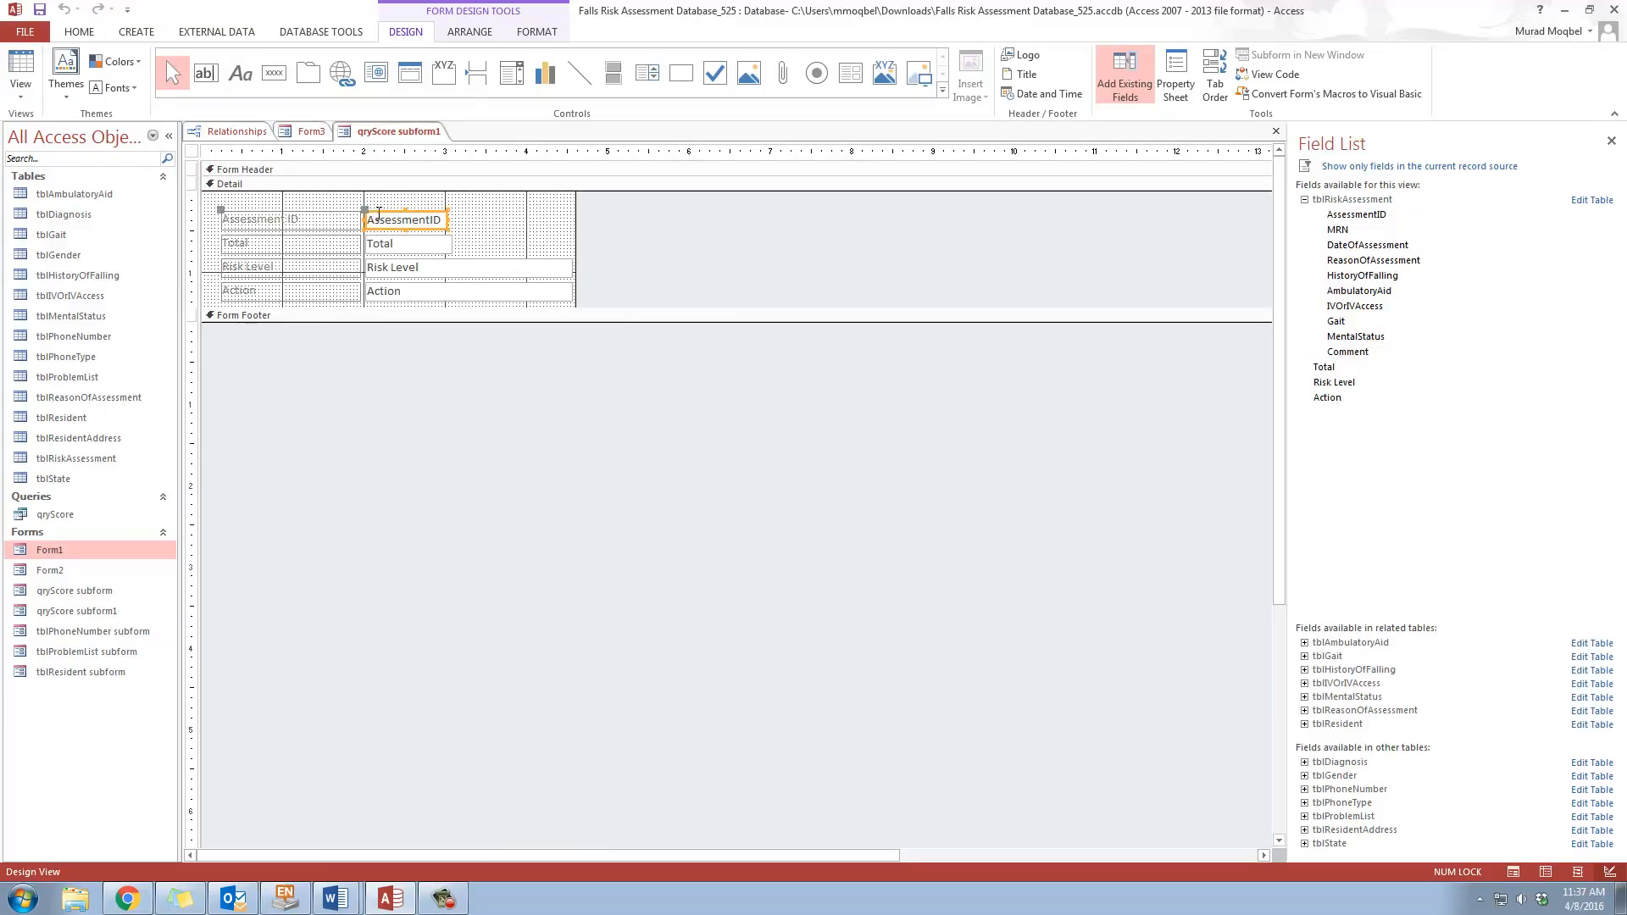
click(515, 241)
click(448, 221)
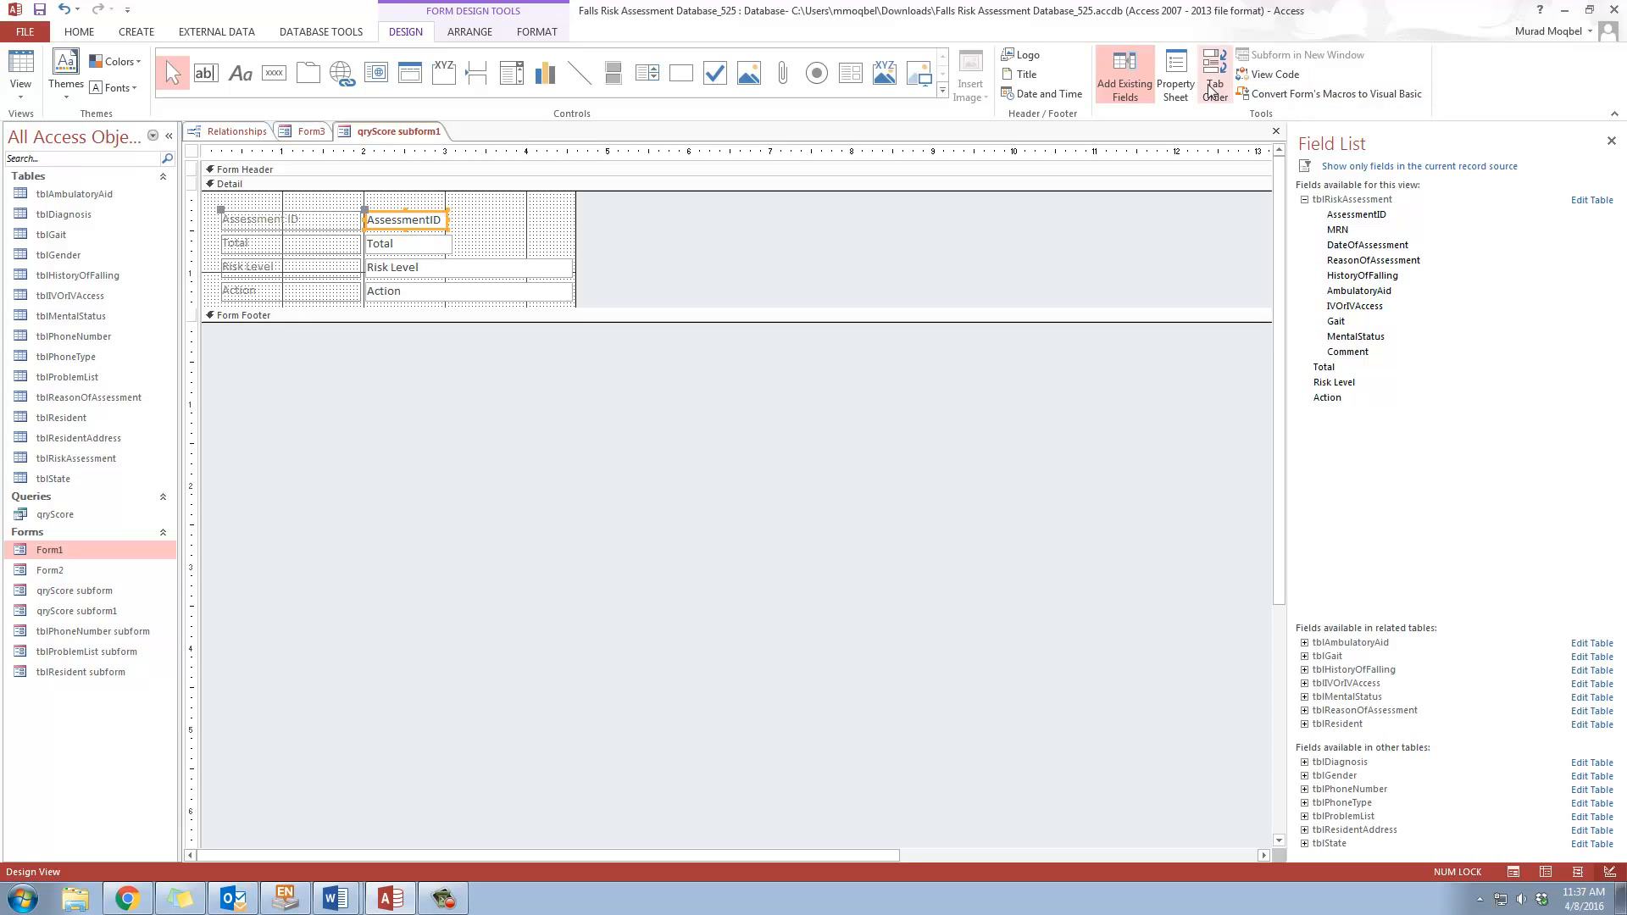
click(1174, 75)
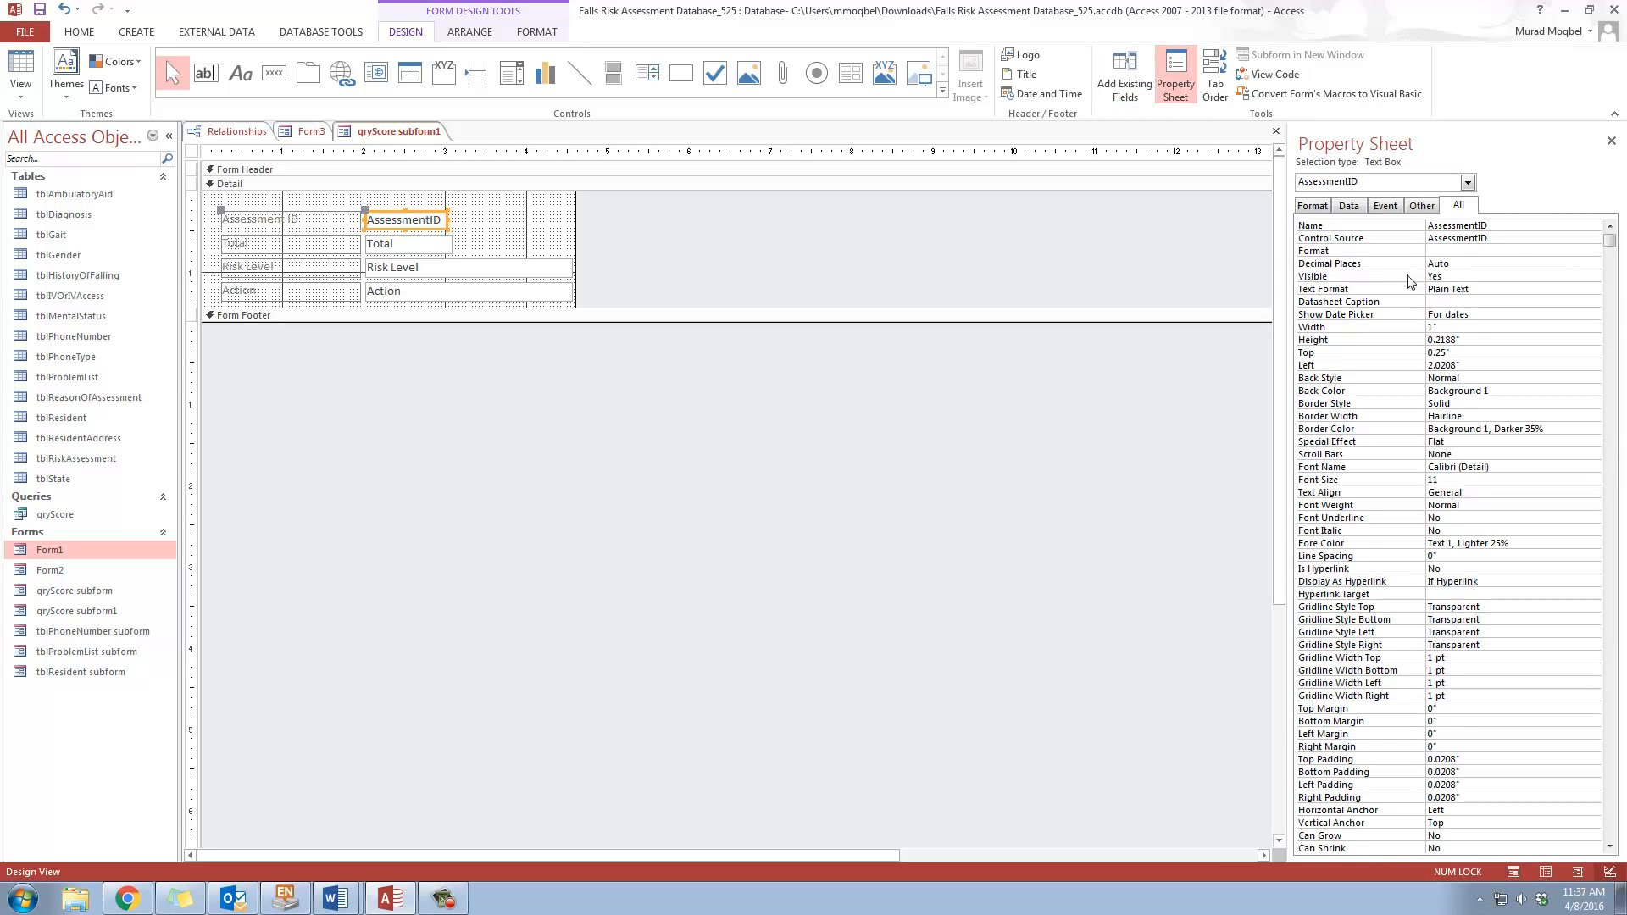
click(1362, 281)
click(1593, 278)
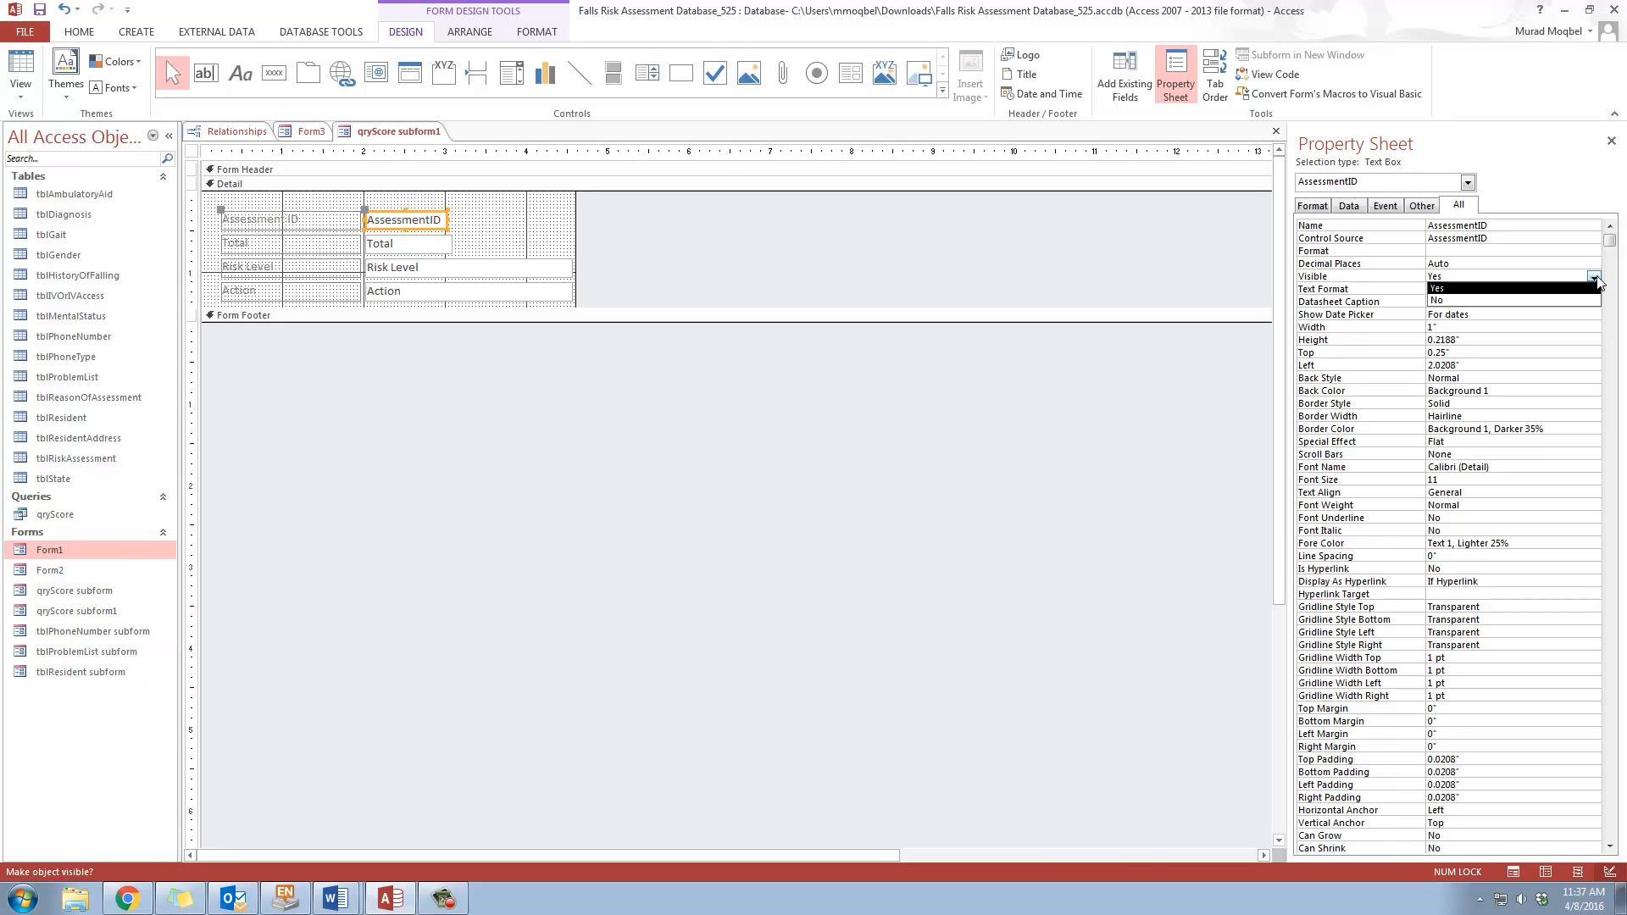
click(1496, 302)
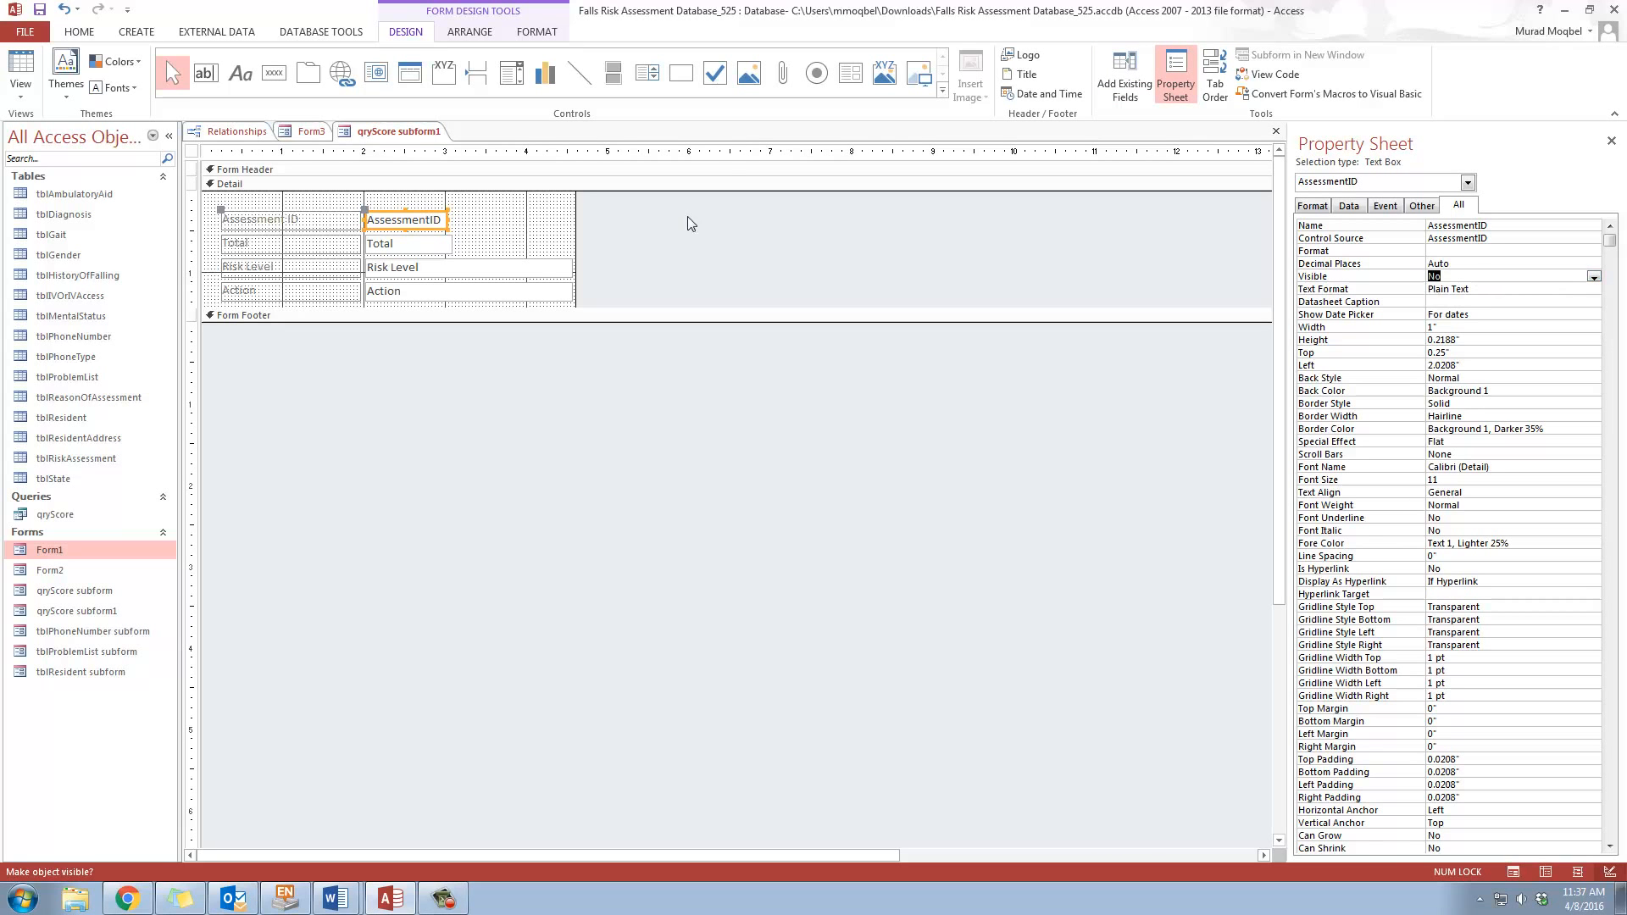
click(658, 206)
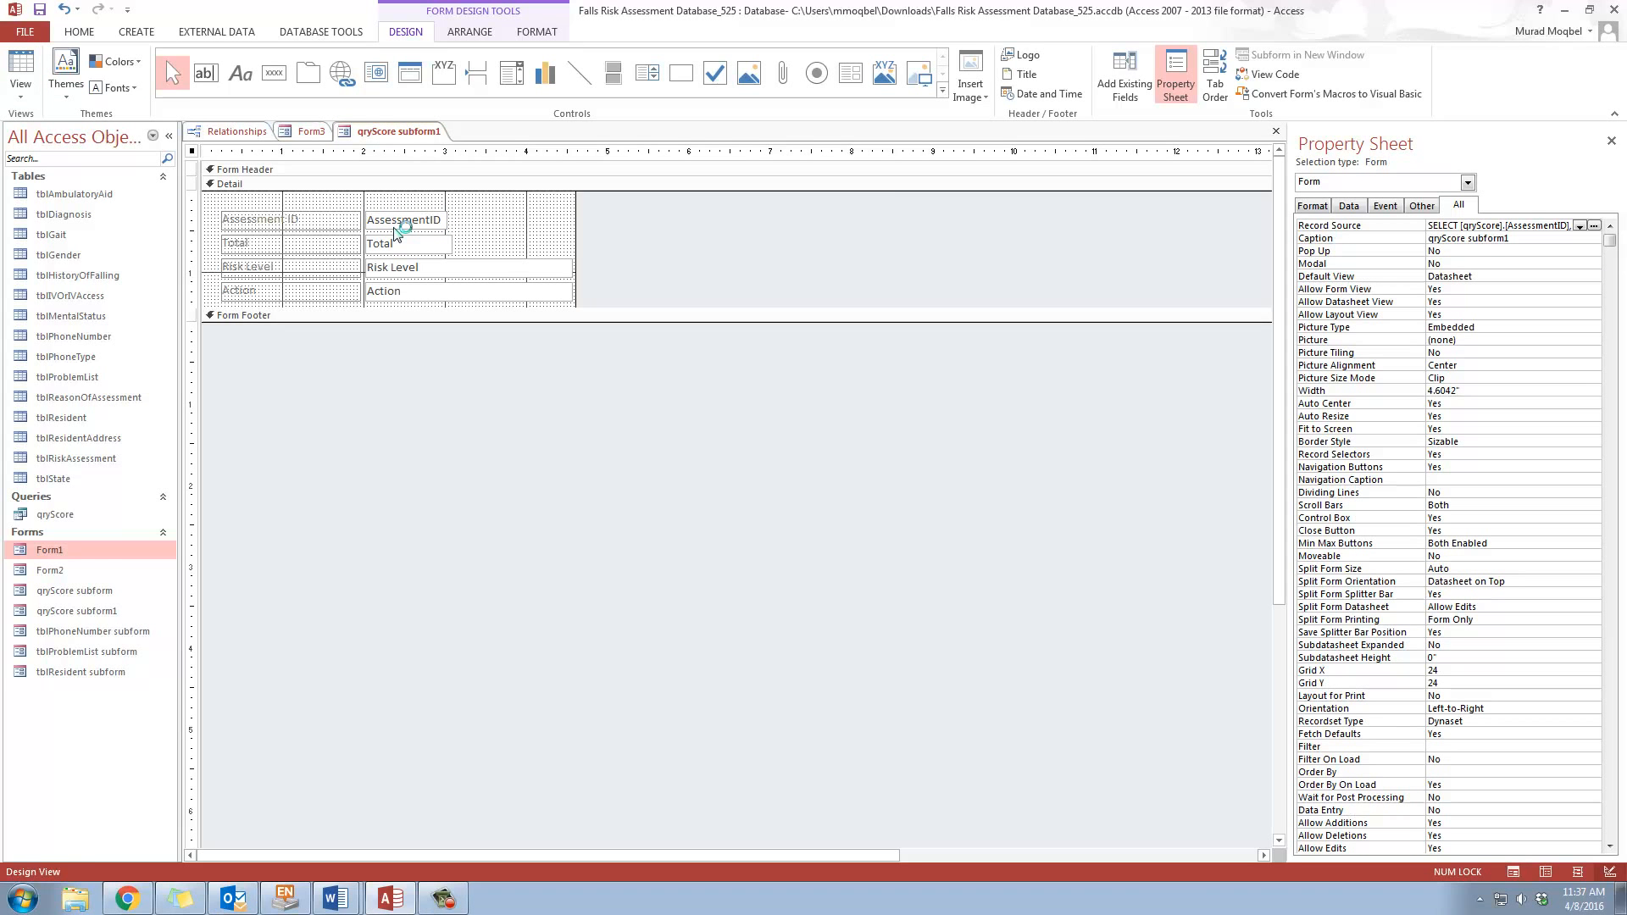
Widen the Total text box to about 2.52" to match the Risk Level box, and check the subform in Datasheet view
click(447, 245)
drag(453, 243, 572, 244)
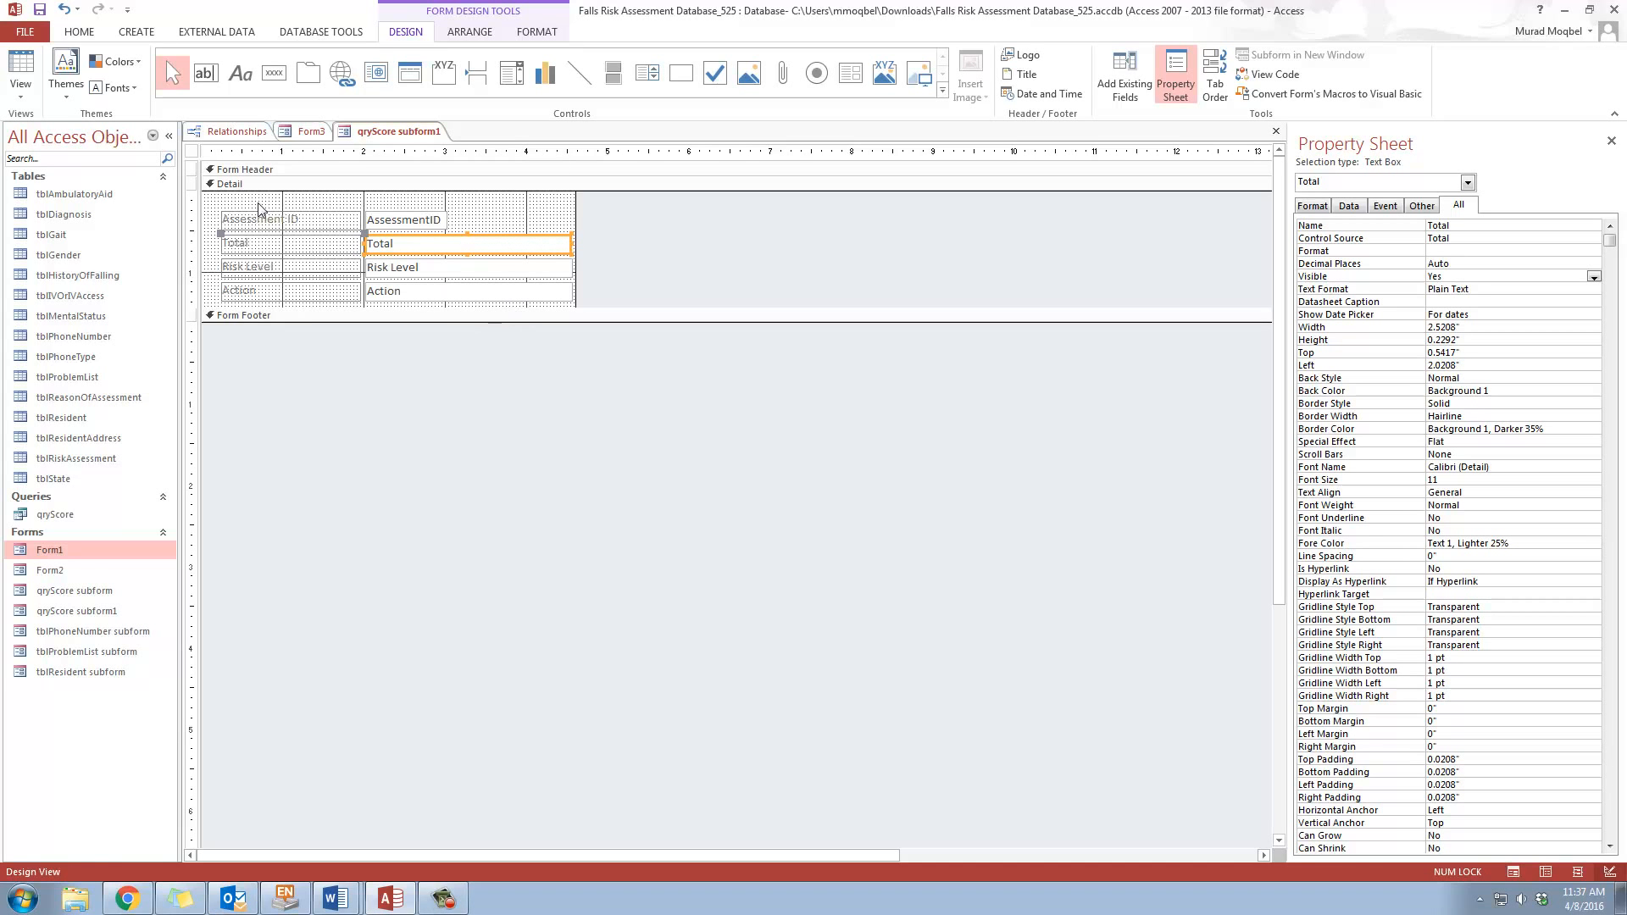
click(192, 153)
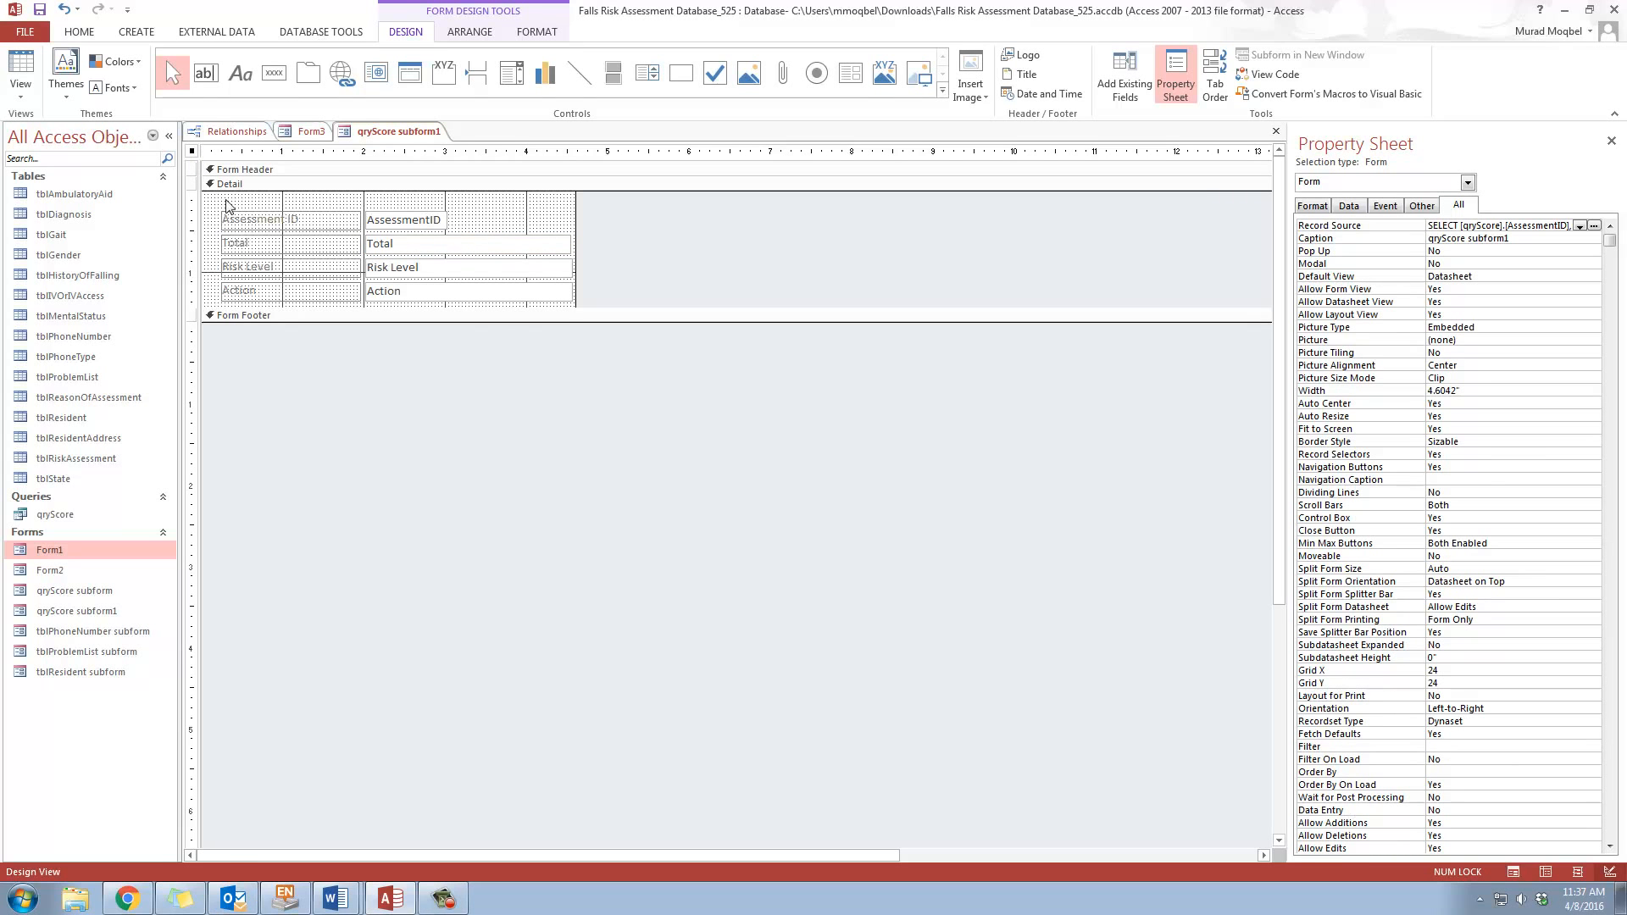
click(21, 65)
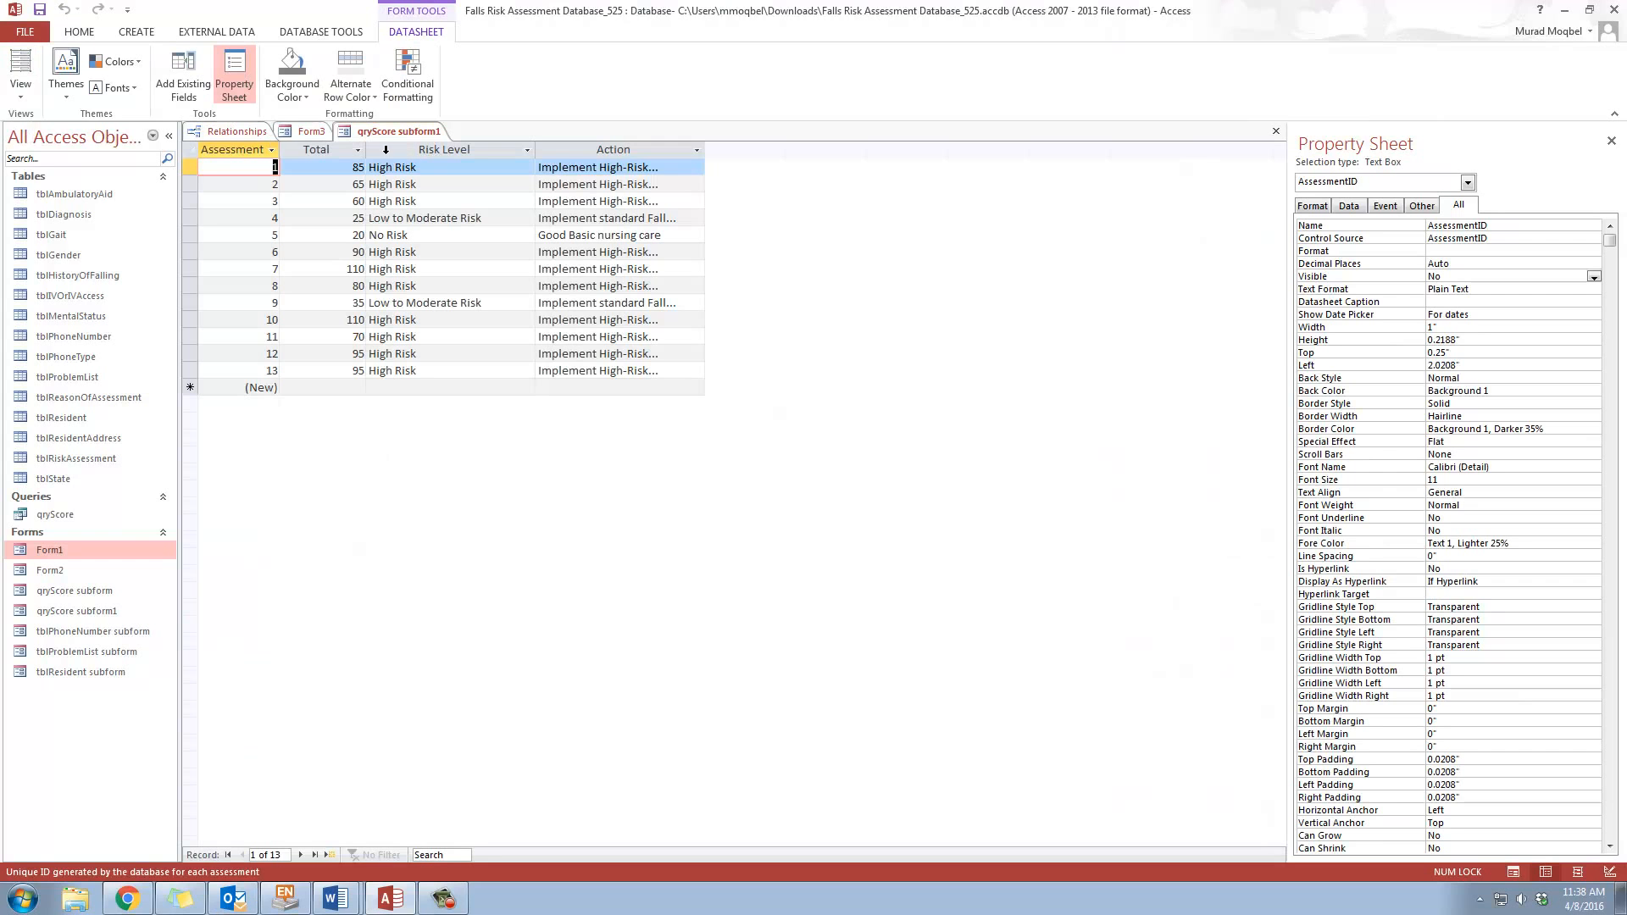
click(20, 91)
click(72, 238)
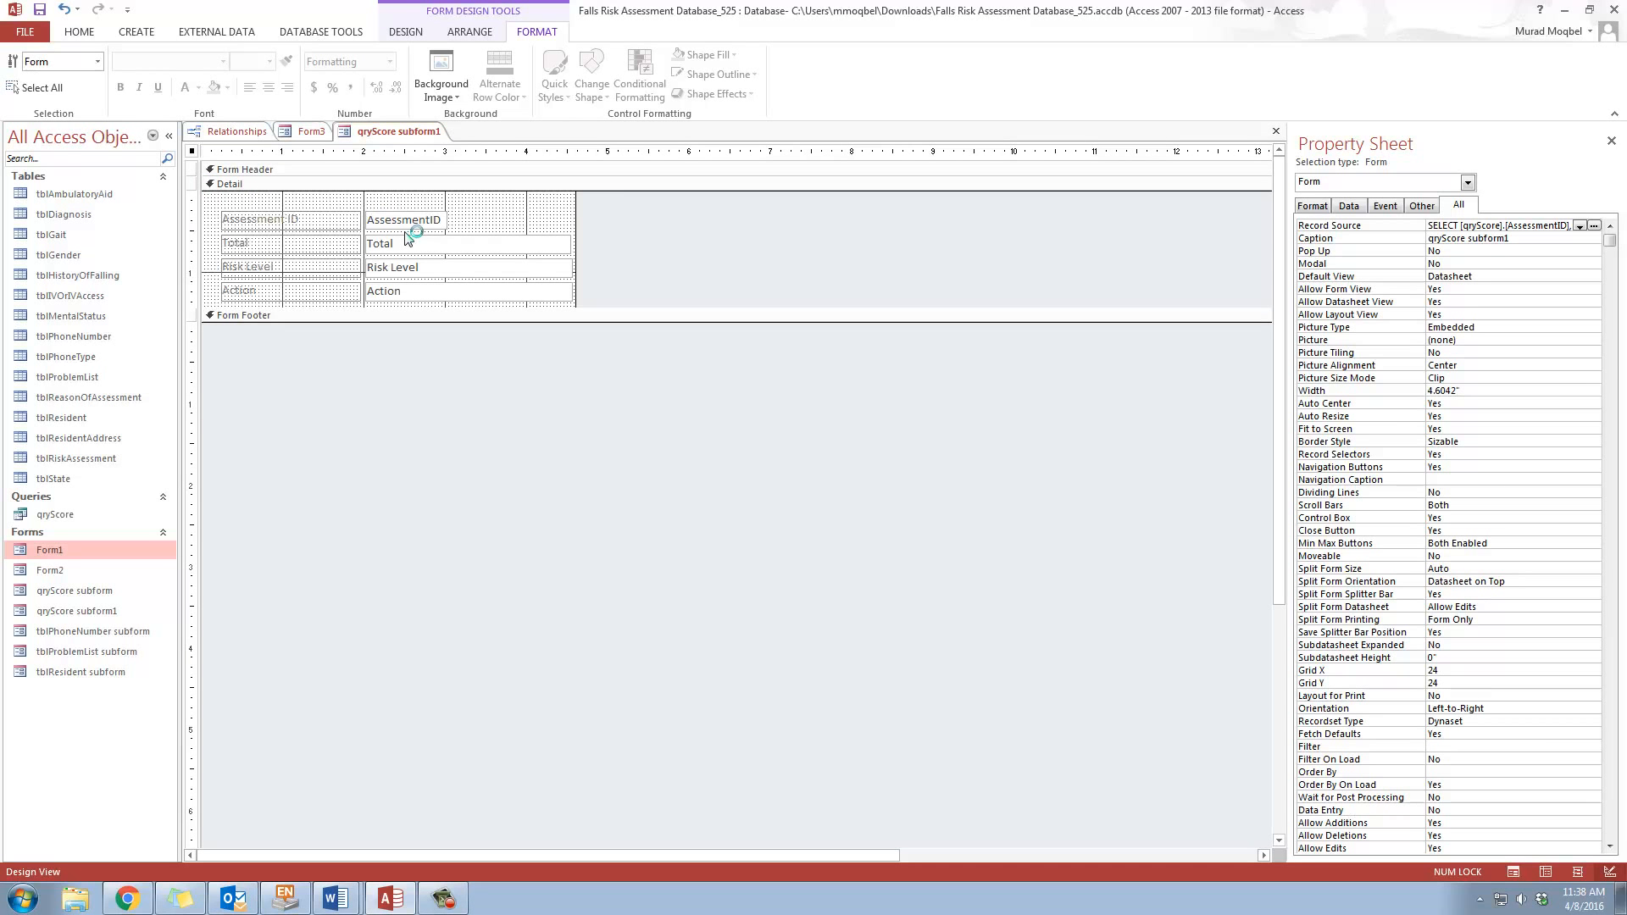
Set the score subform's Default View to Single Form and check the layout in Form view
click(1484, 277)
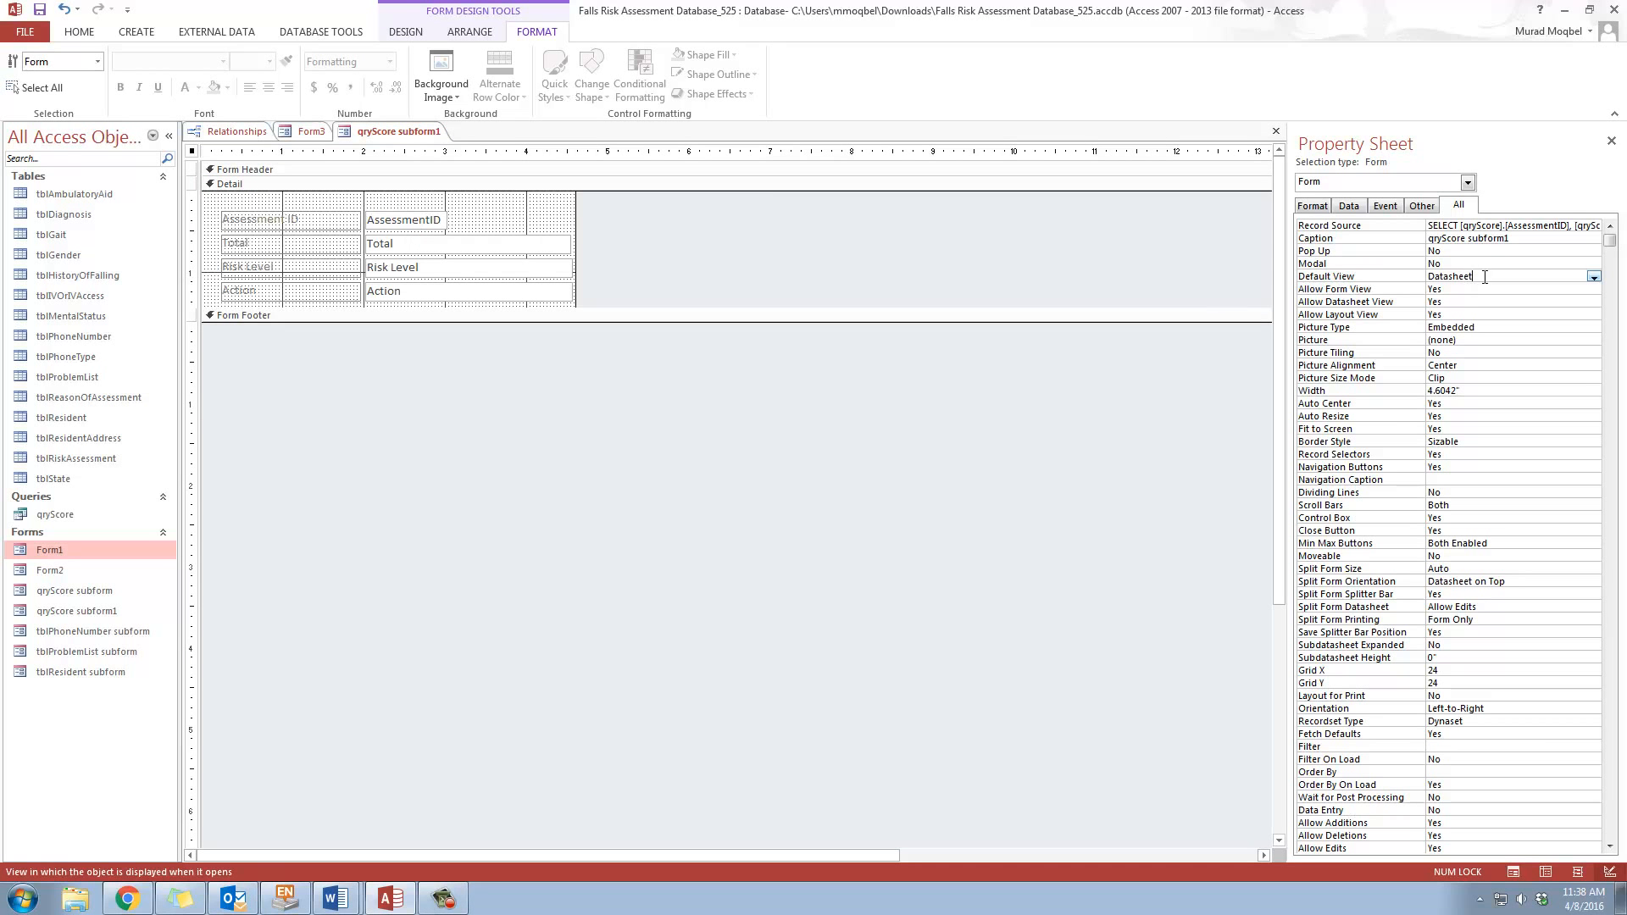
click(1593, 278)
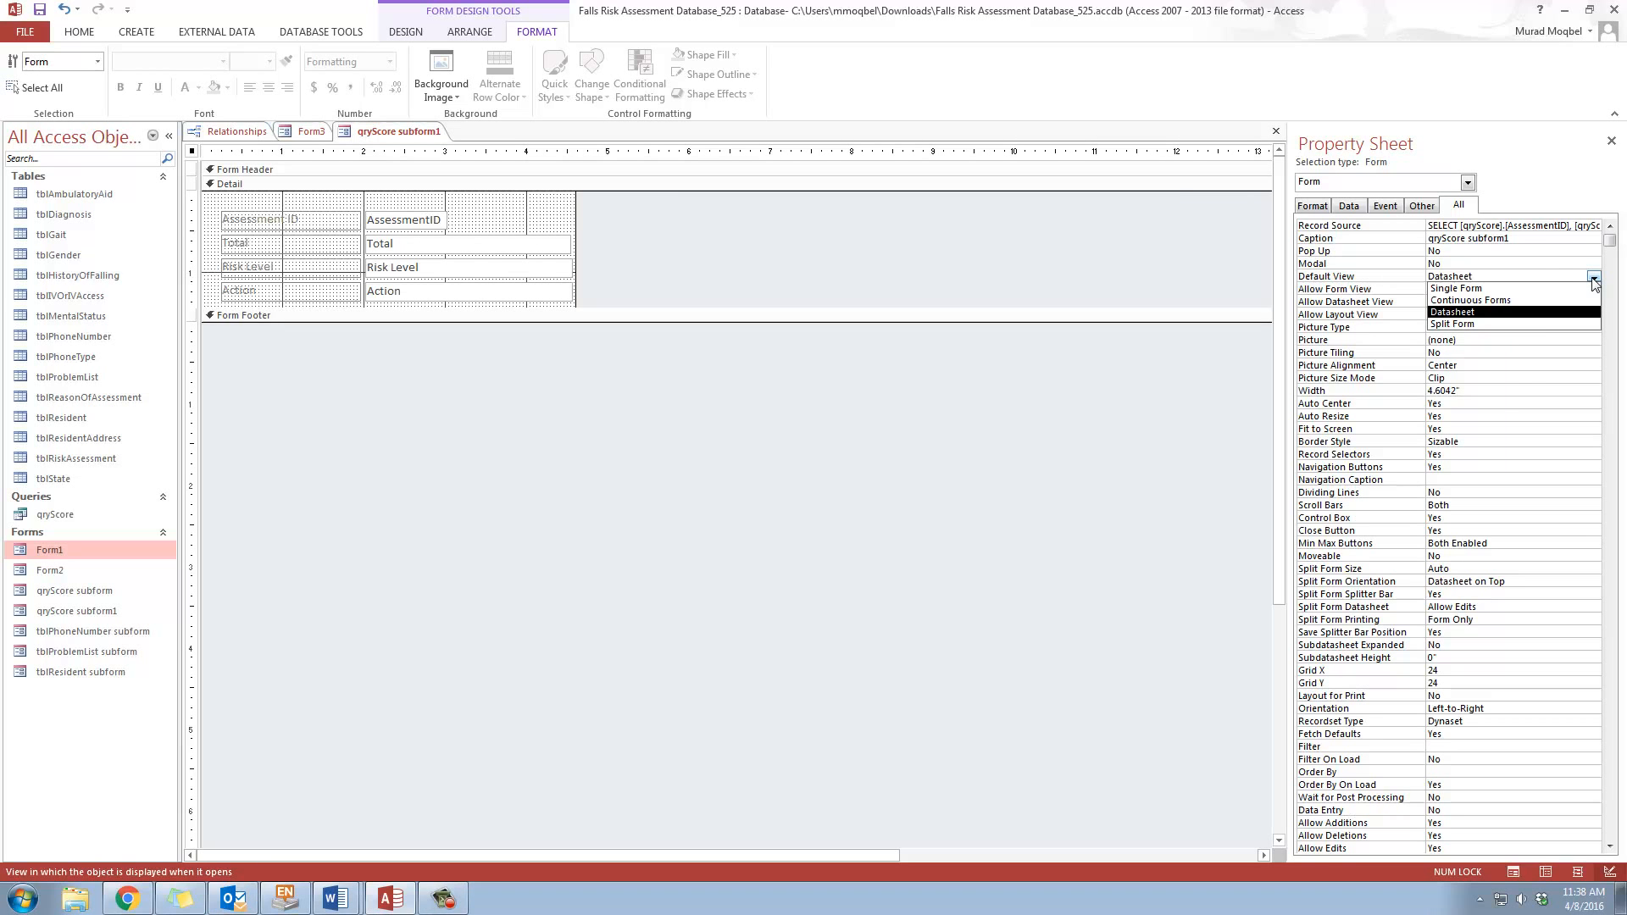
click(1478, 289)
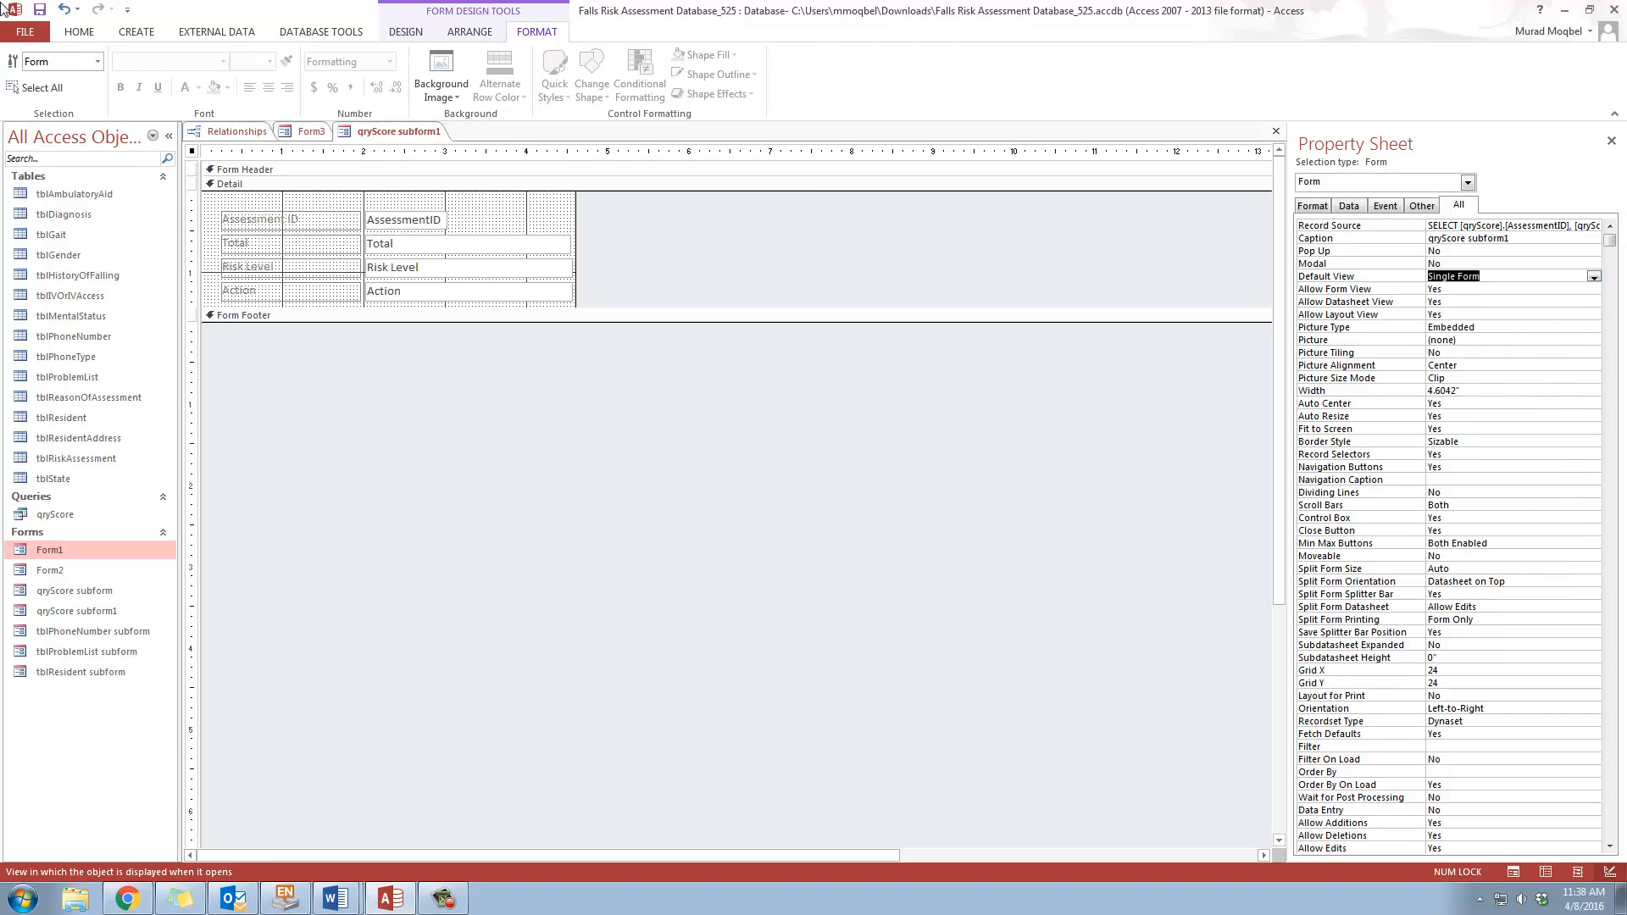
click(79, 32)
click(21, 61)
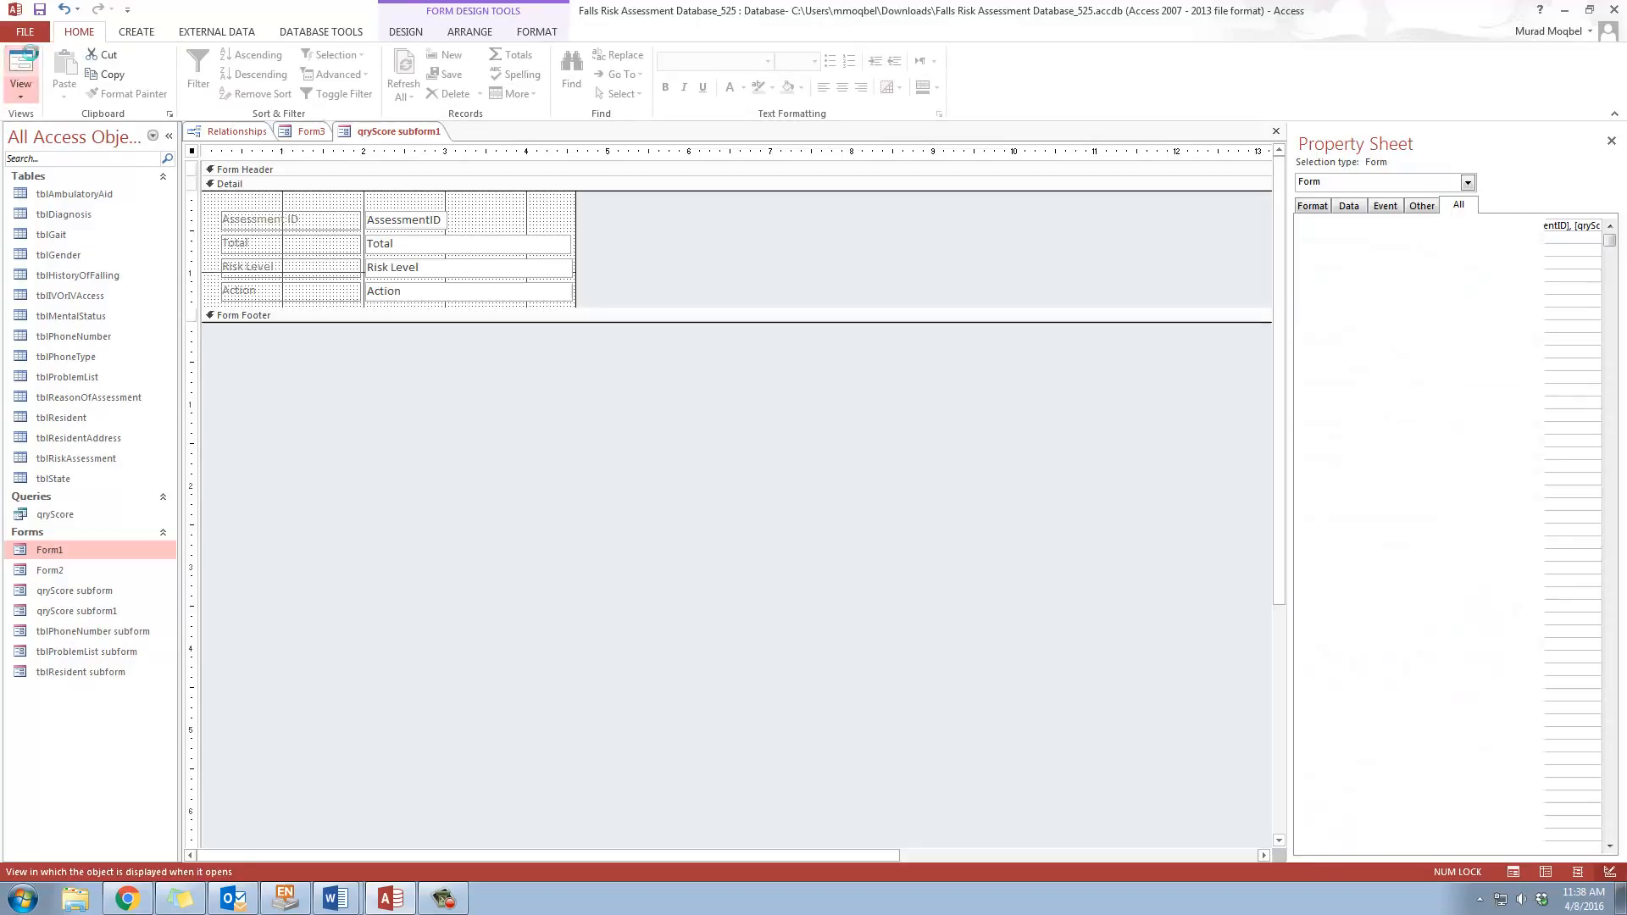
click(20, 95)
click(398, 158)
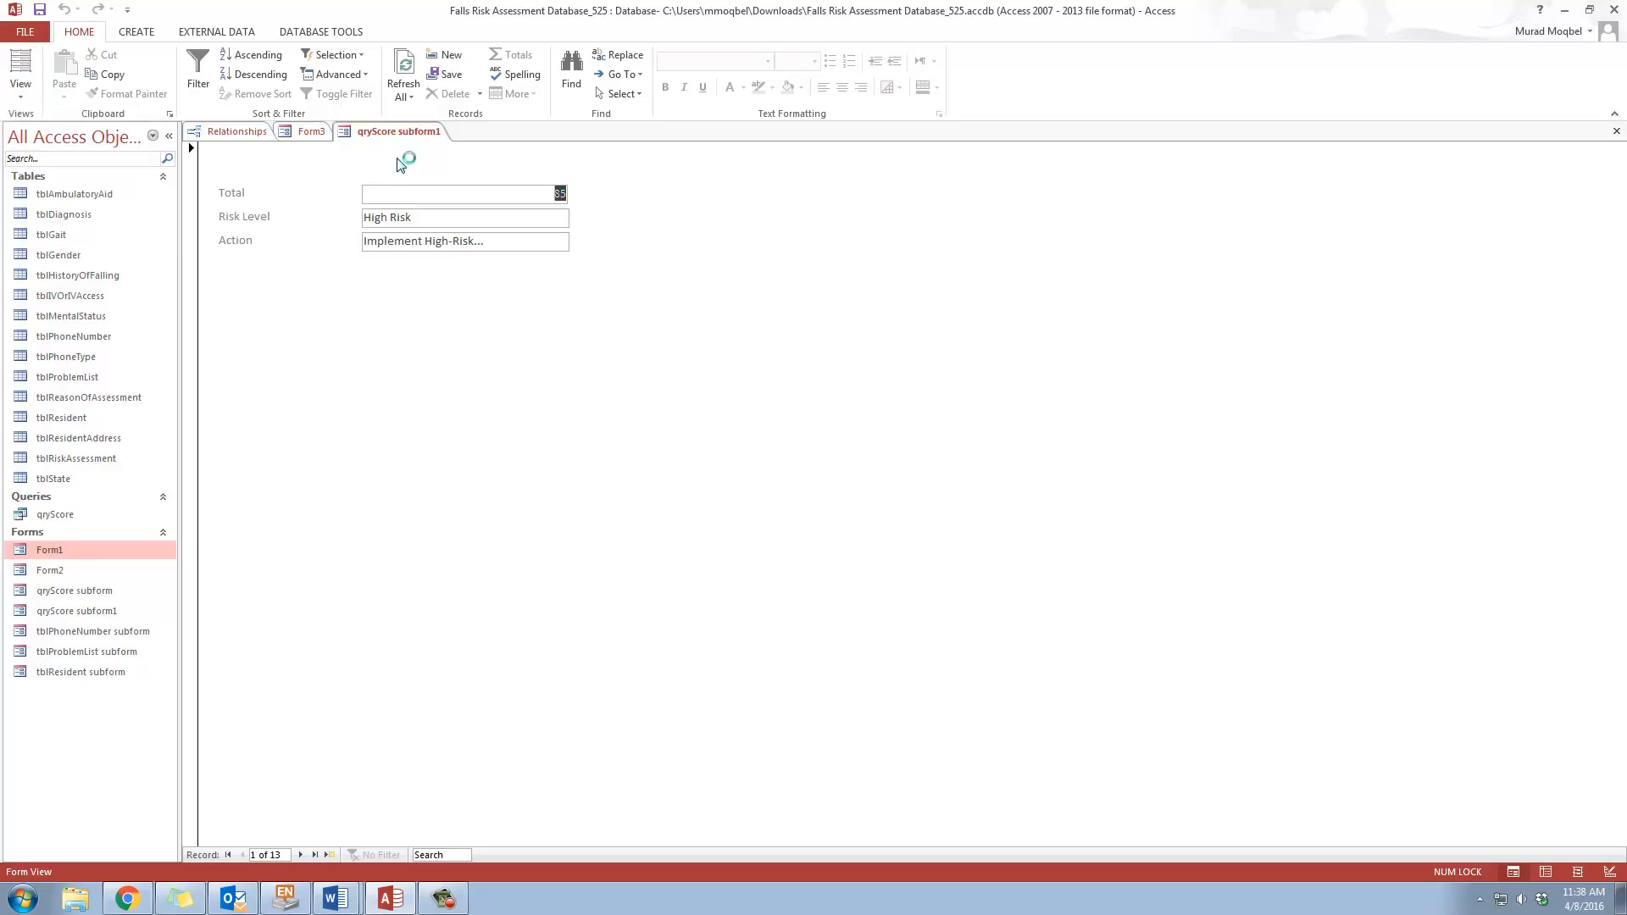
Examine the record selector bar of the score subform in Form view and return to Design view
click(21, 93)
click(46, 230)
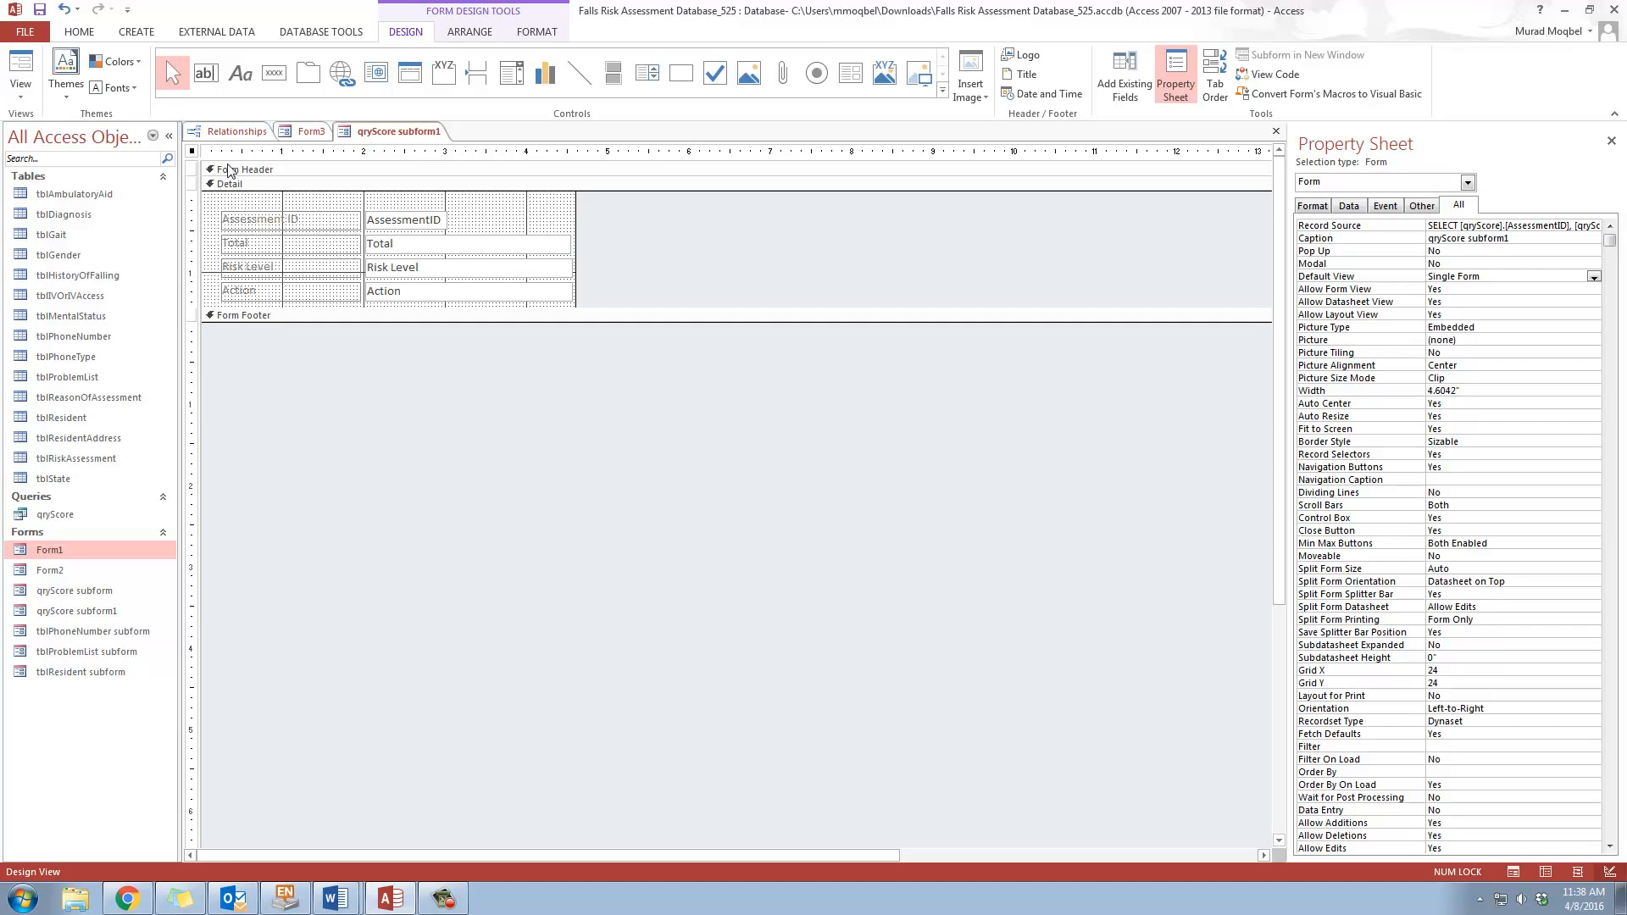
click(21, 69)
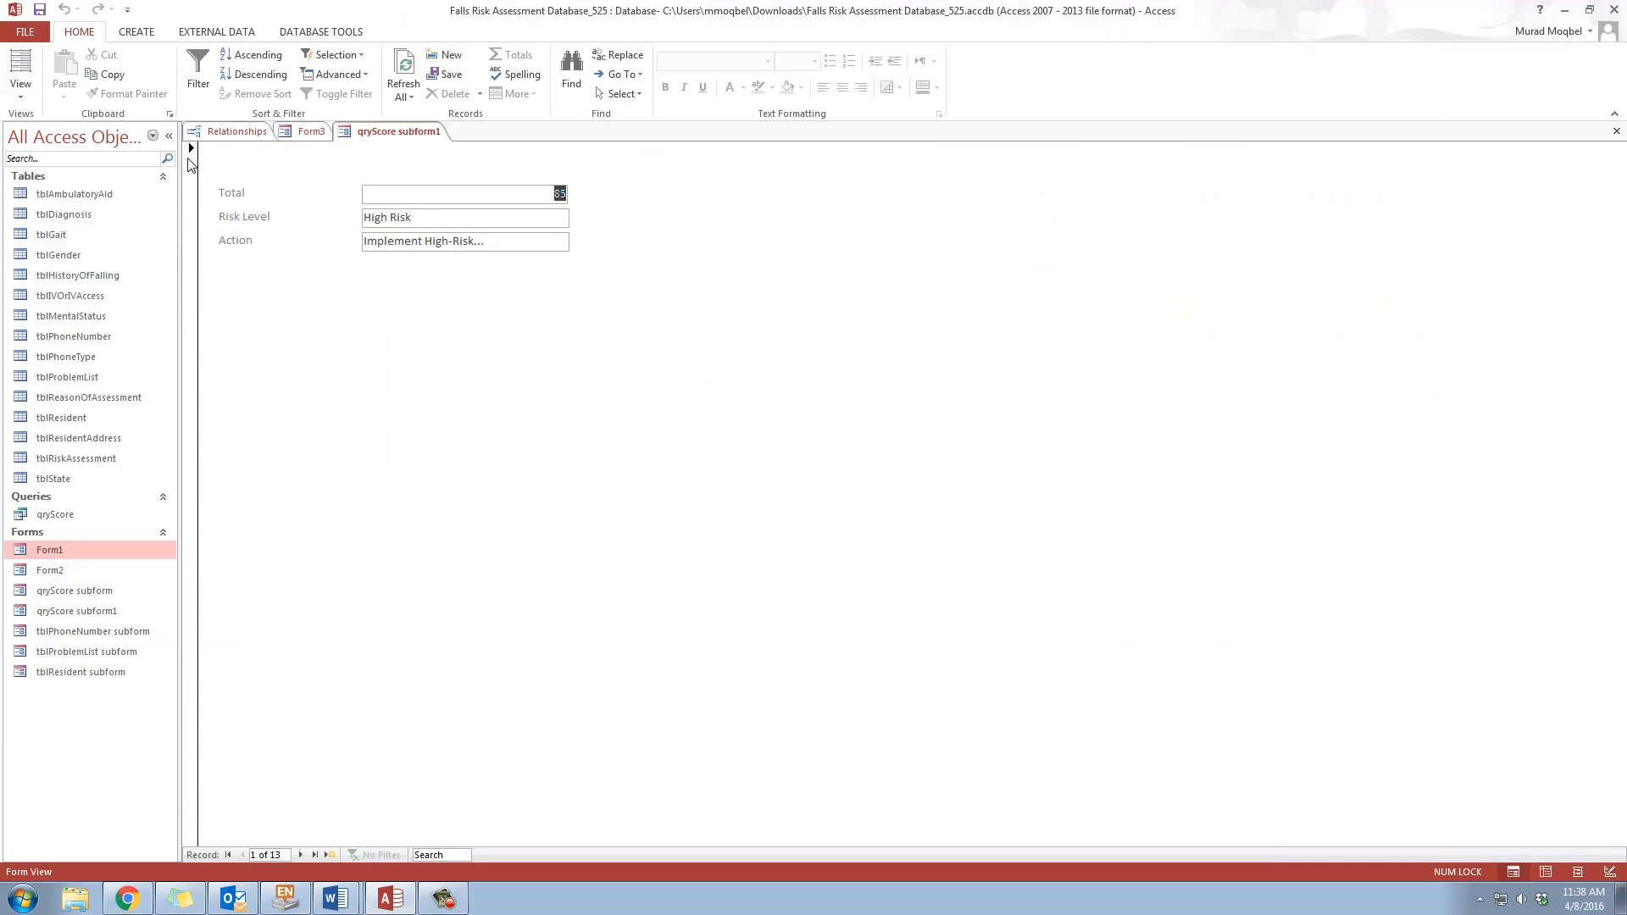
click(189, 161)
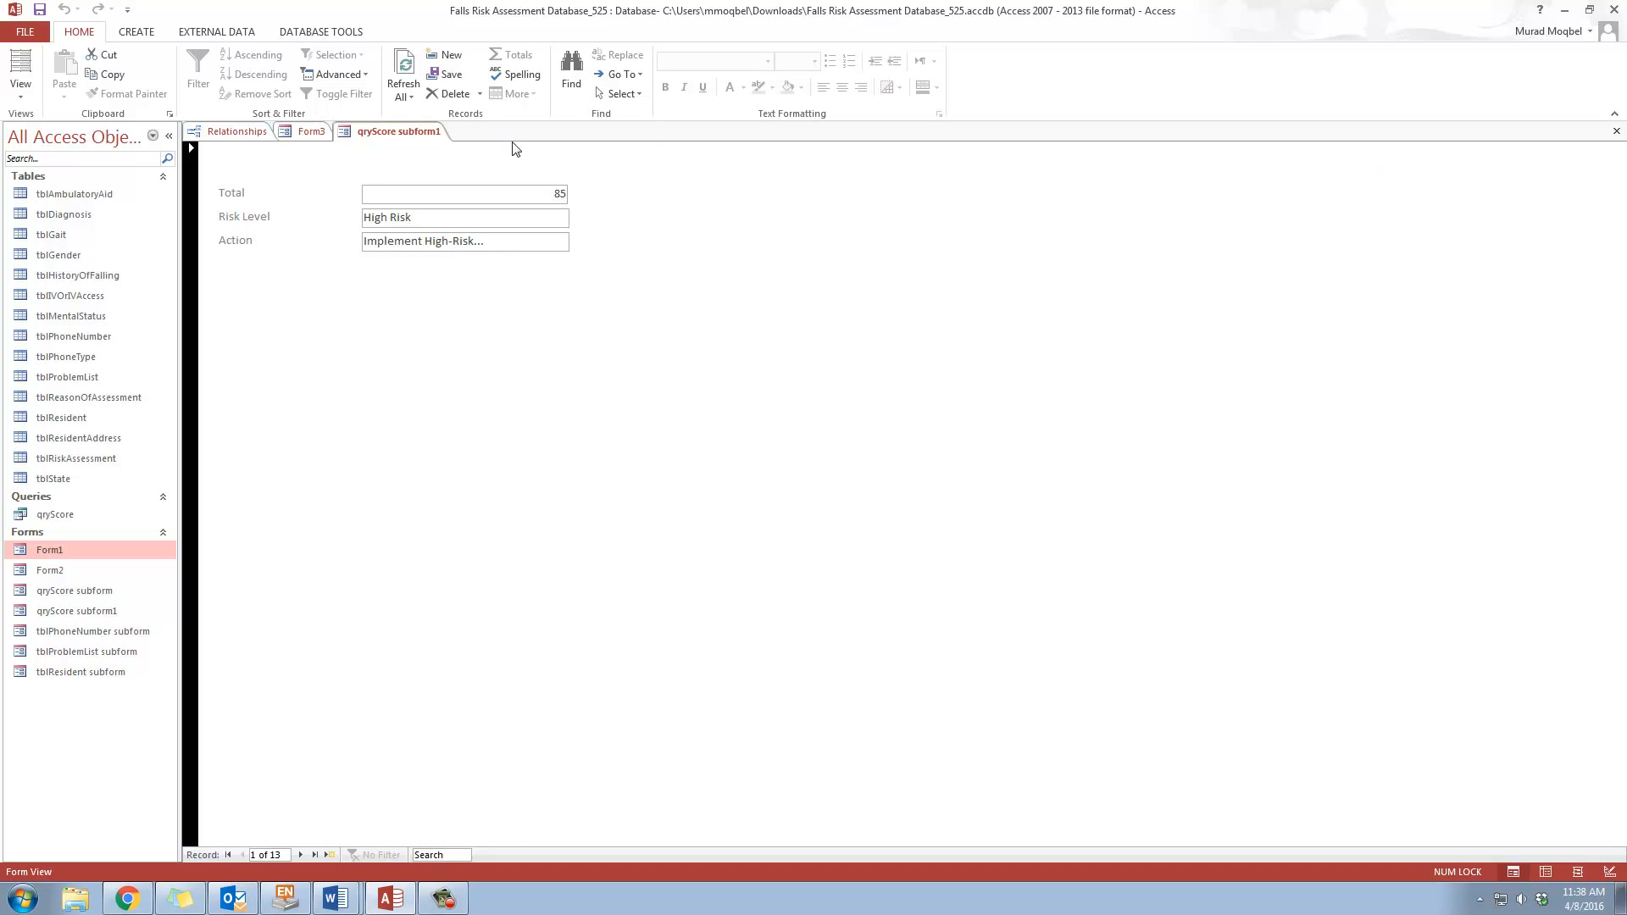
right_click(378, 139)
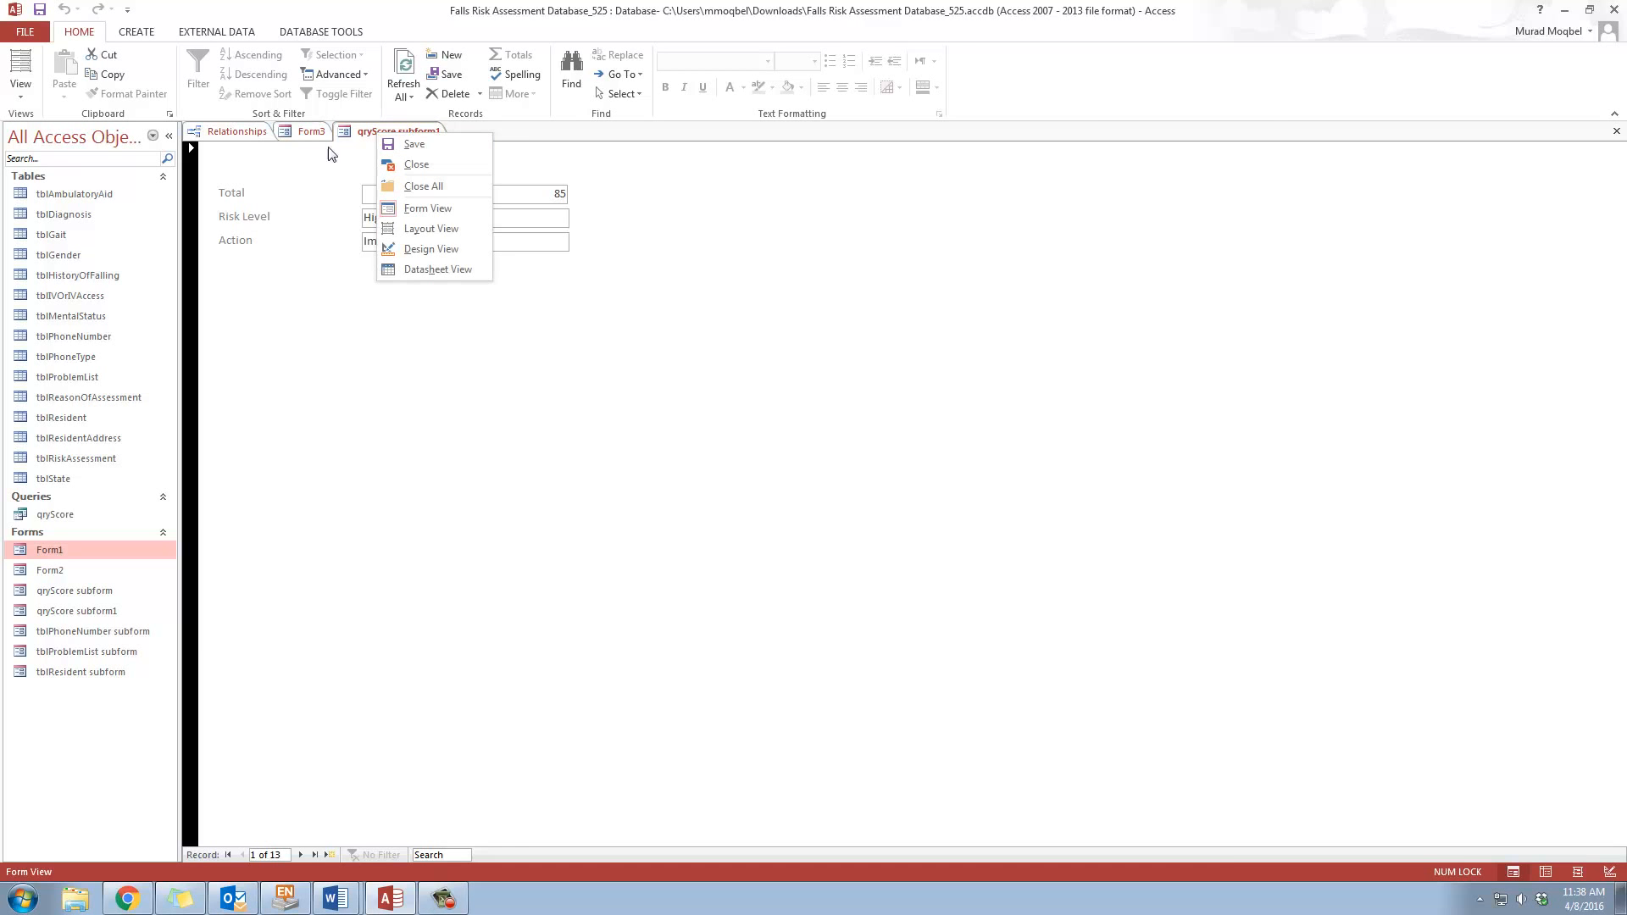
click(431, 248)
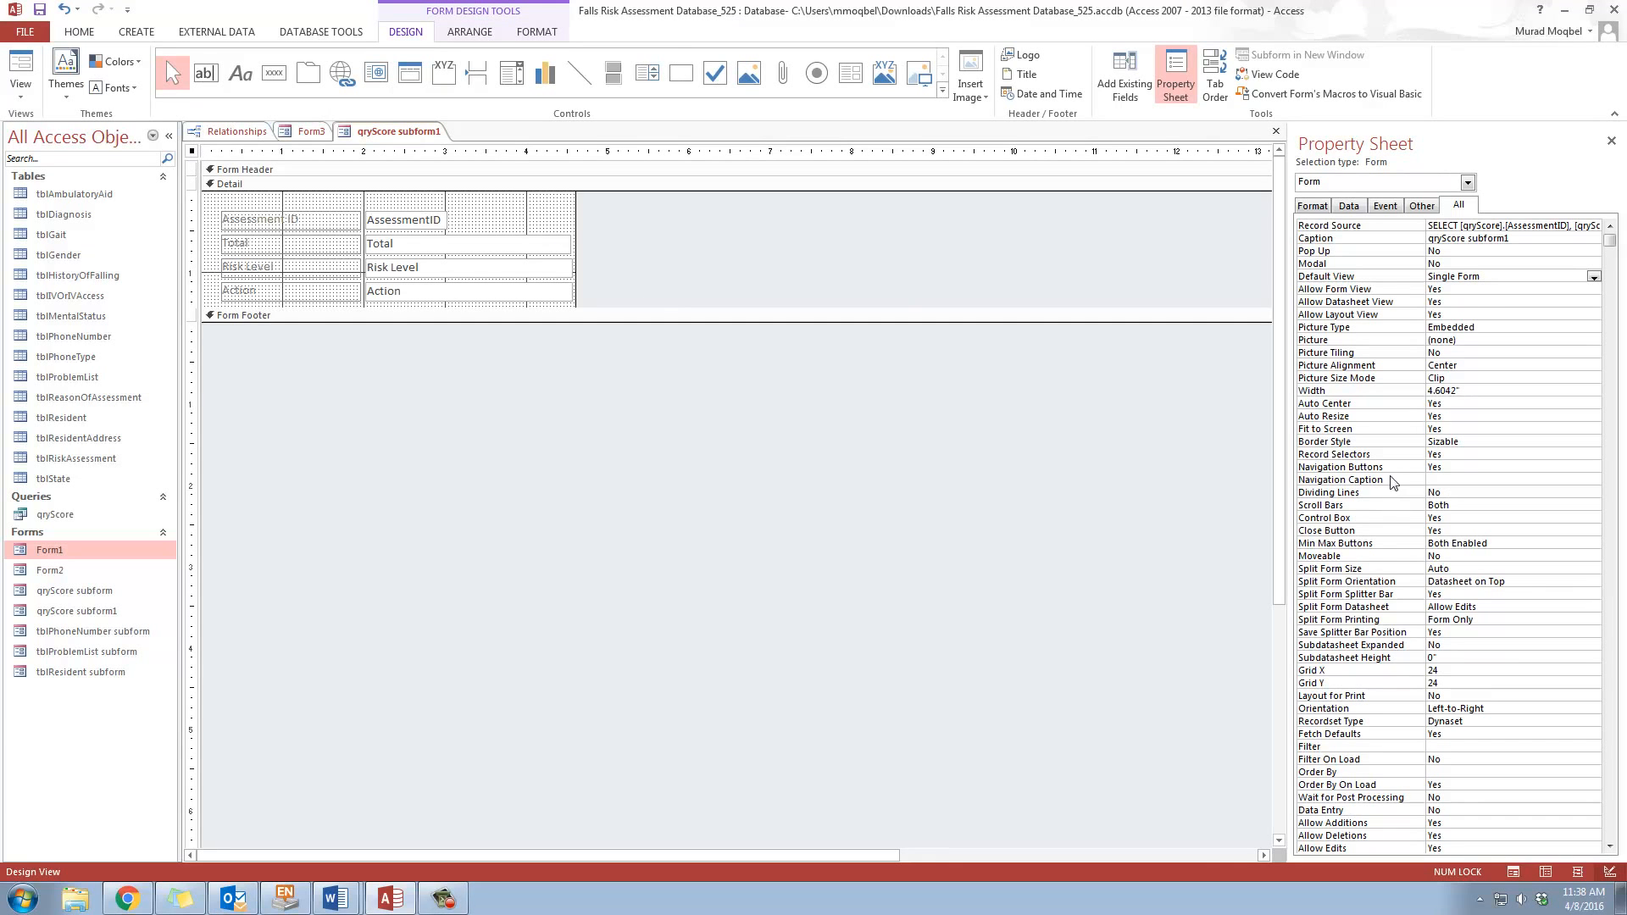
Set both Record Selectors and Navigation Buttons to No for the score subform
click(1450, 455)
click(1592, 455)
click(1553, 480)
click(1551, 476)
click(1579, 468)
click(1593, 468)
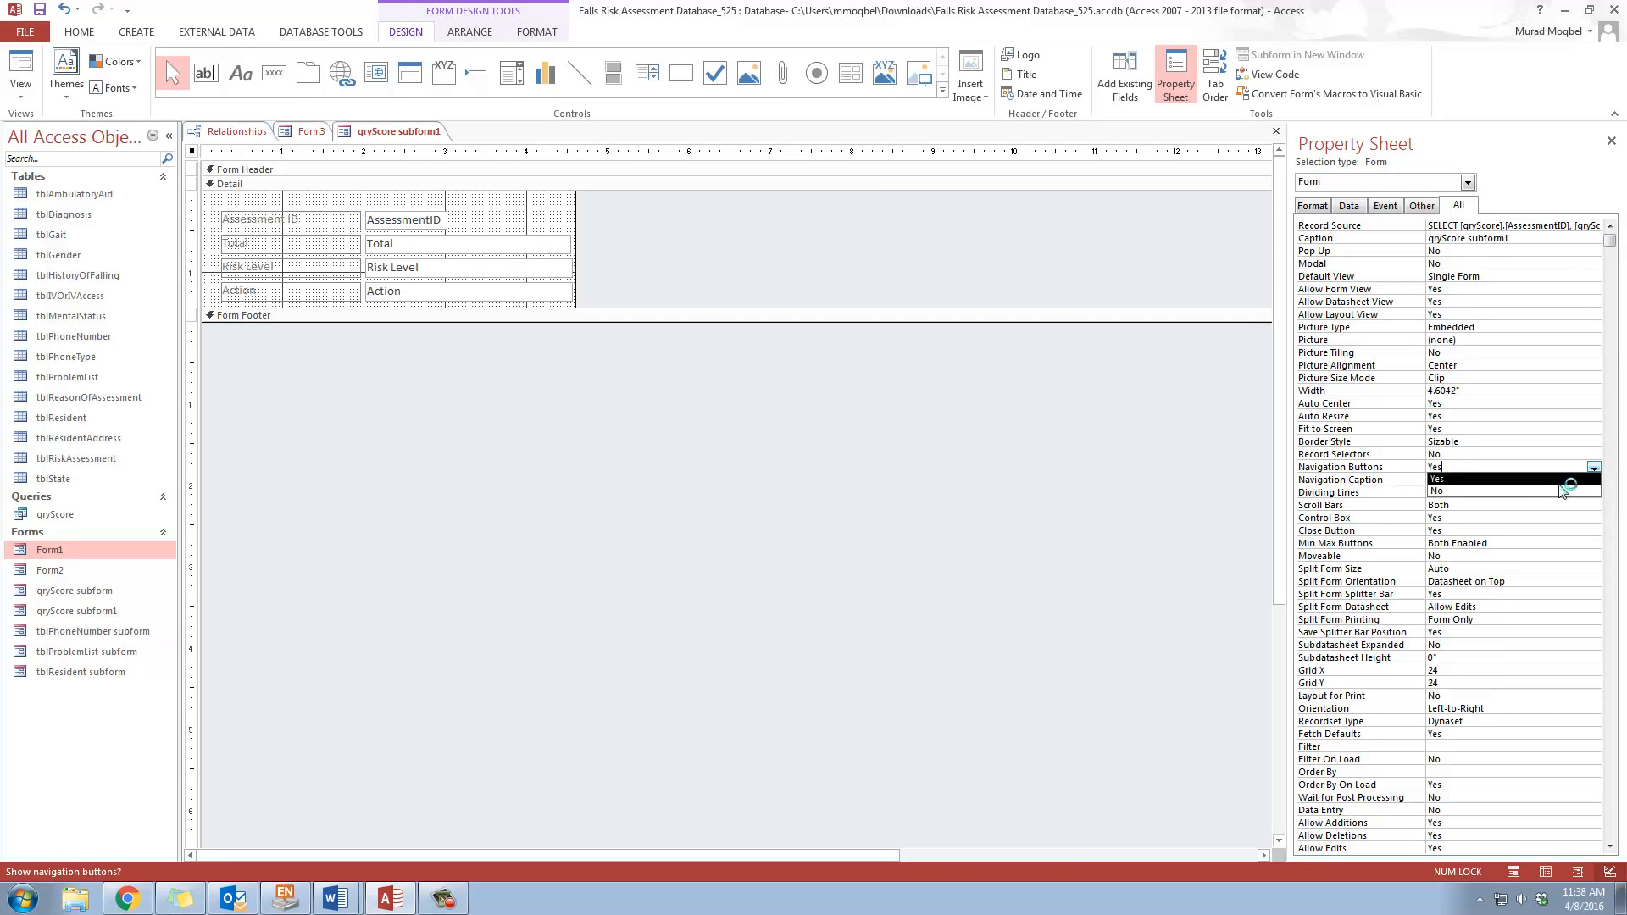
click(1501, 494)
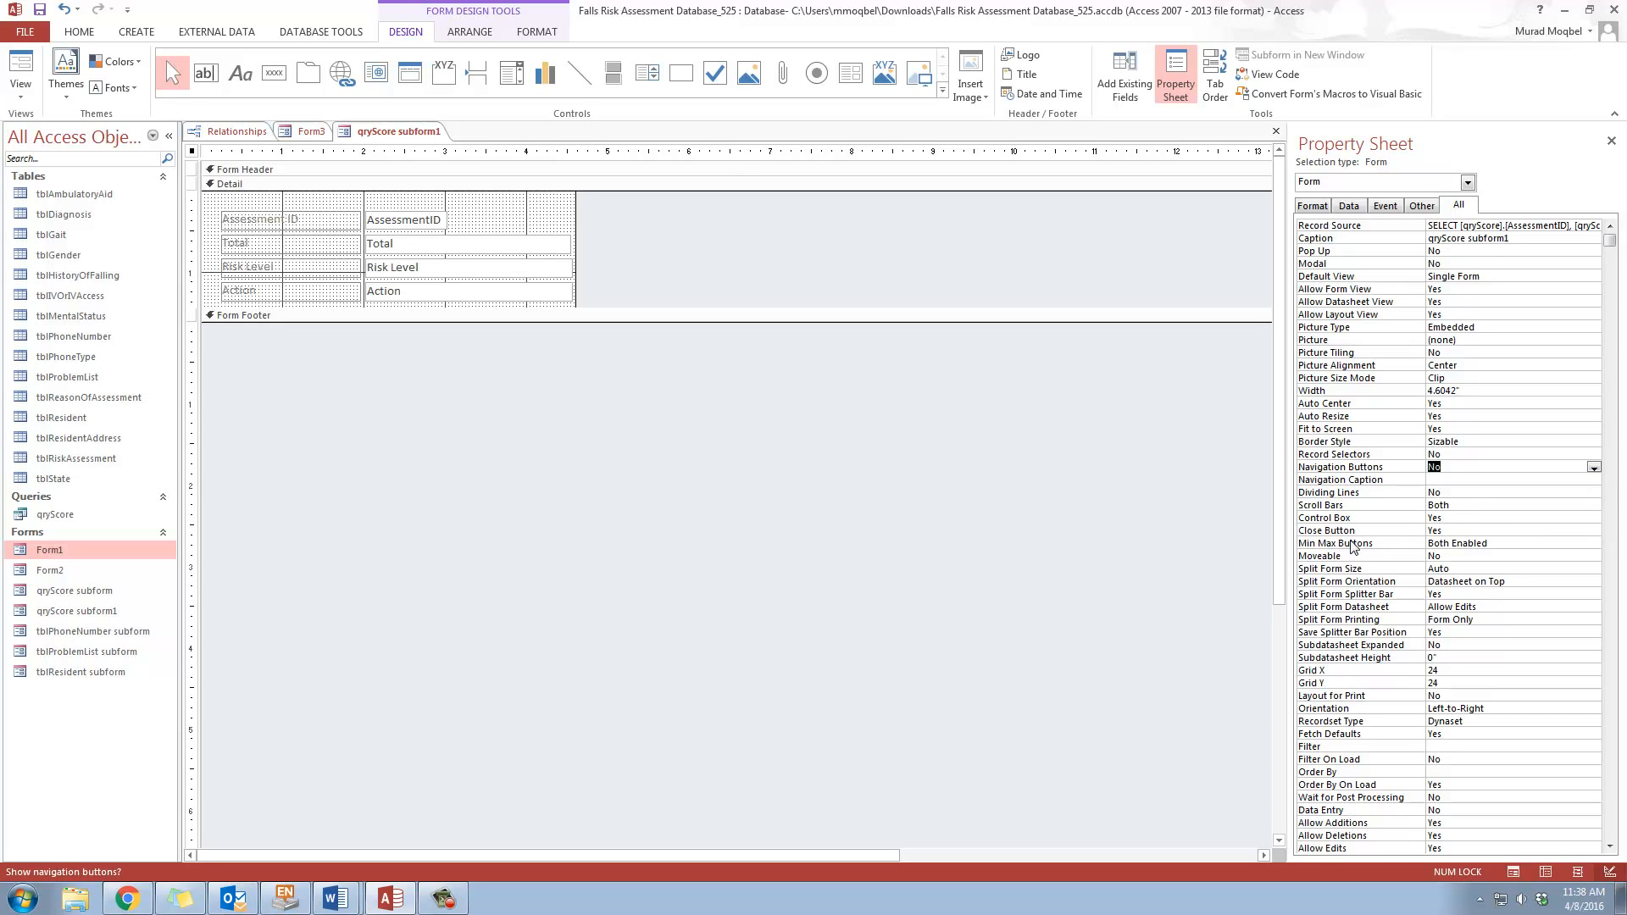
Set the score subform's Close Button and Shortcut Menu properties to No
click(1513, 530)
click(1593, 532)
click(1566, 556)
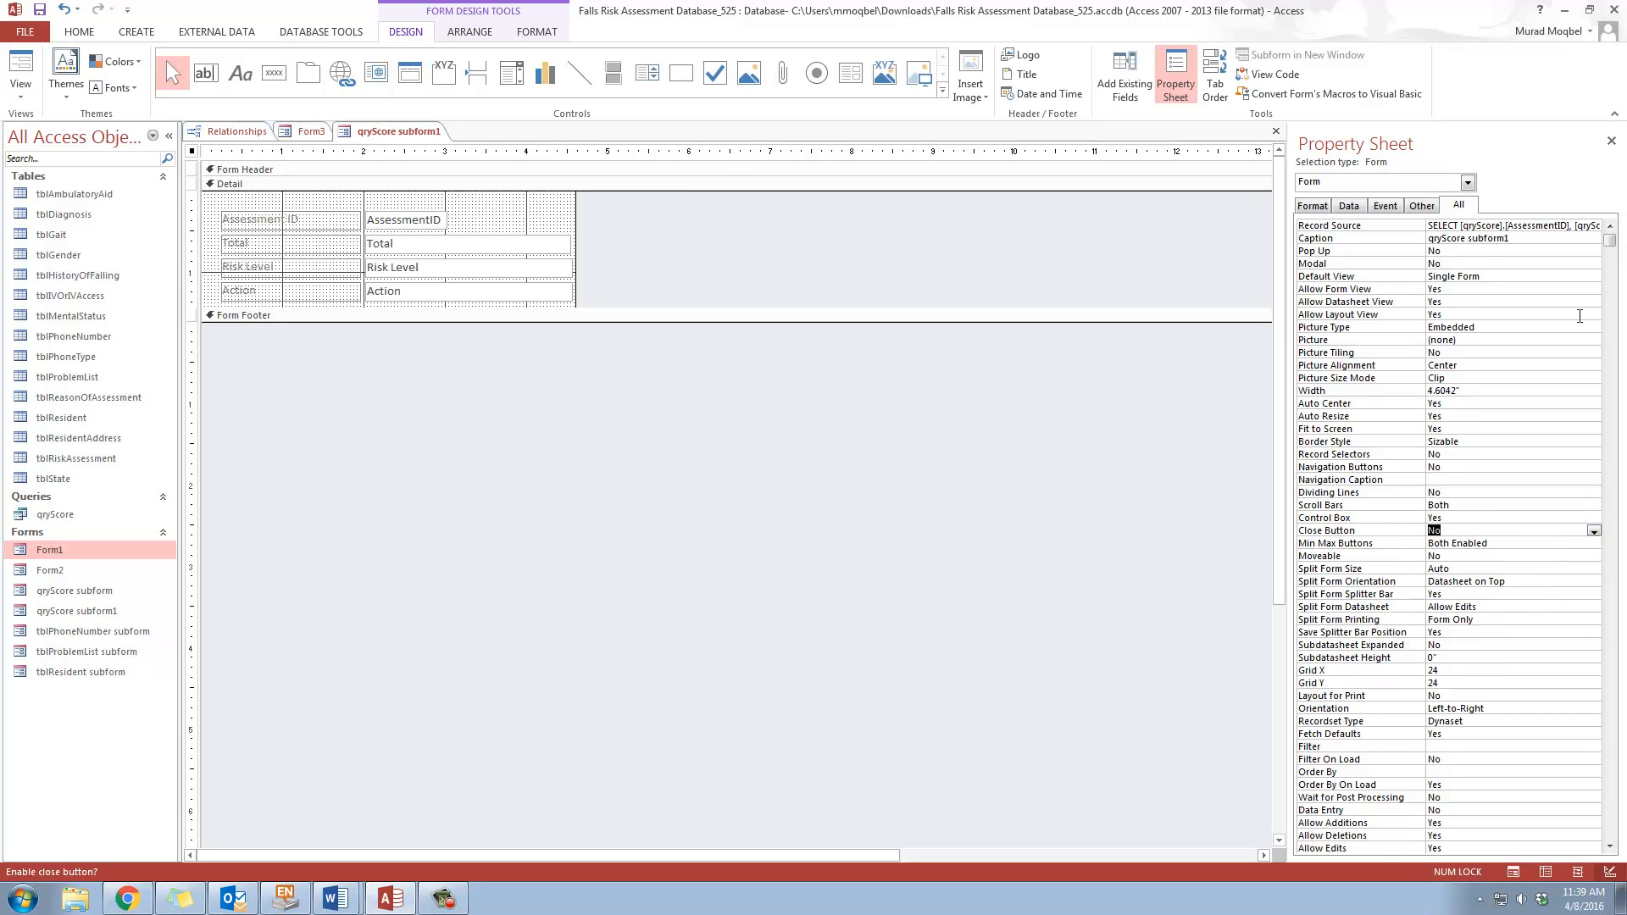
drag(1609, 246, 1608, 850)
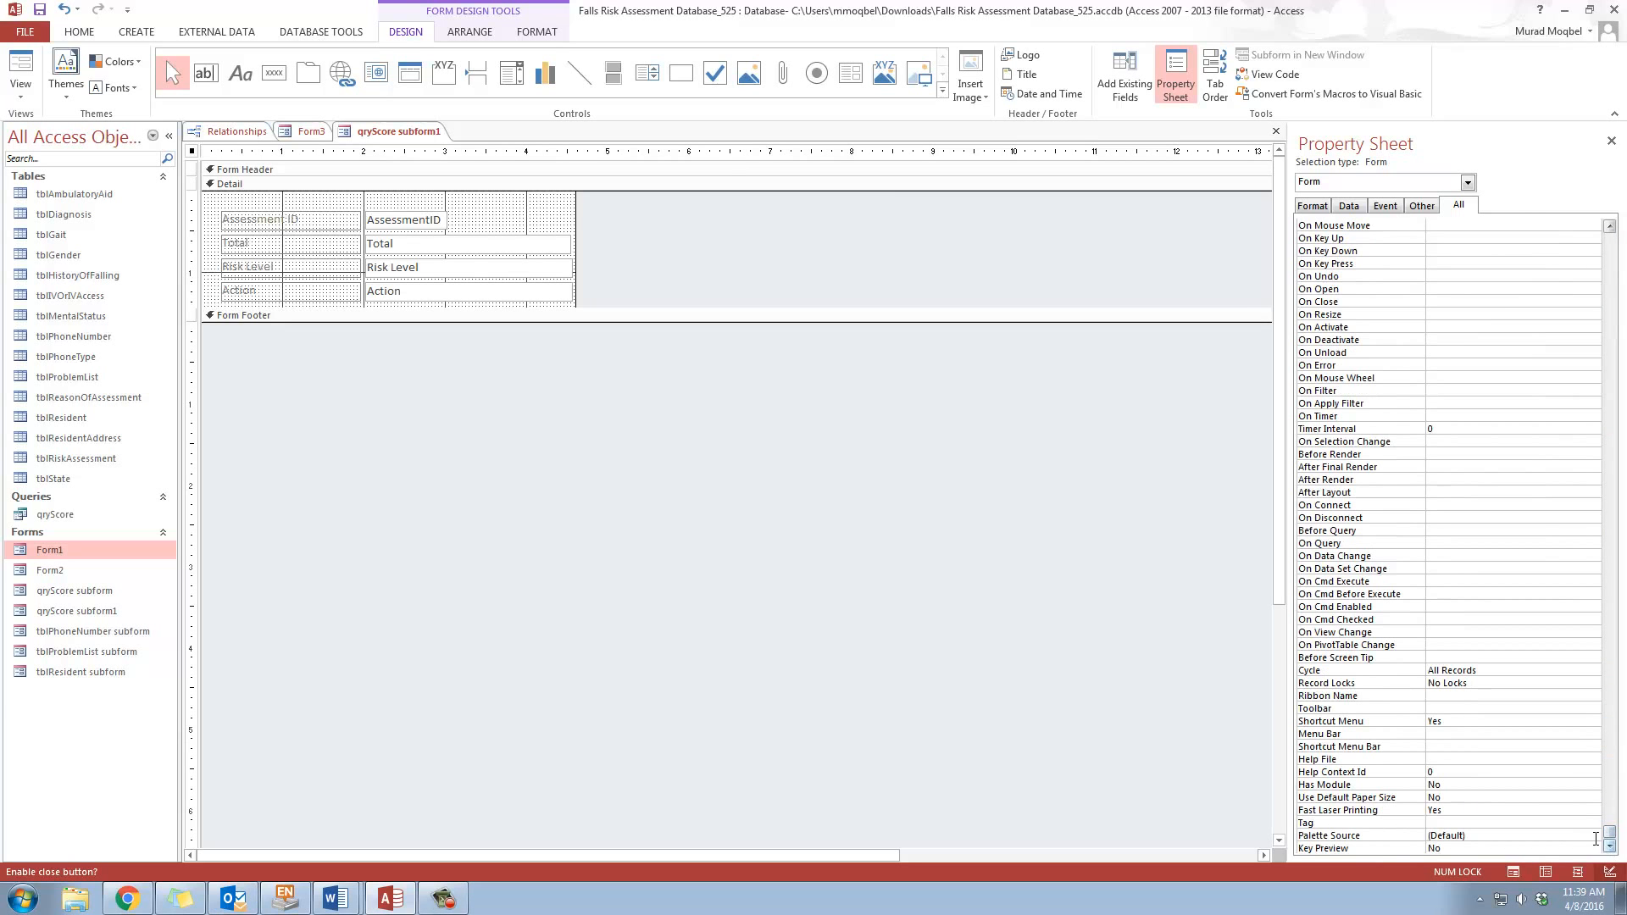
click(1449, 722)
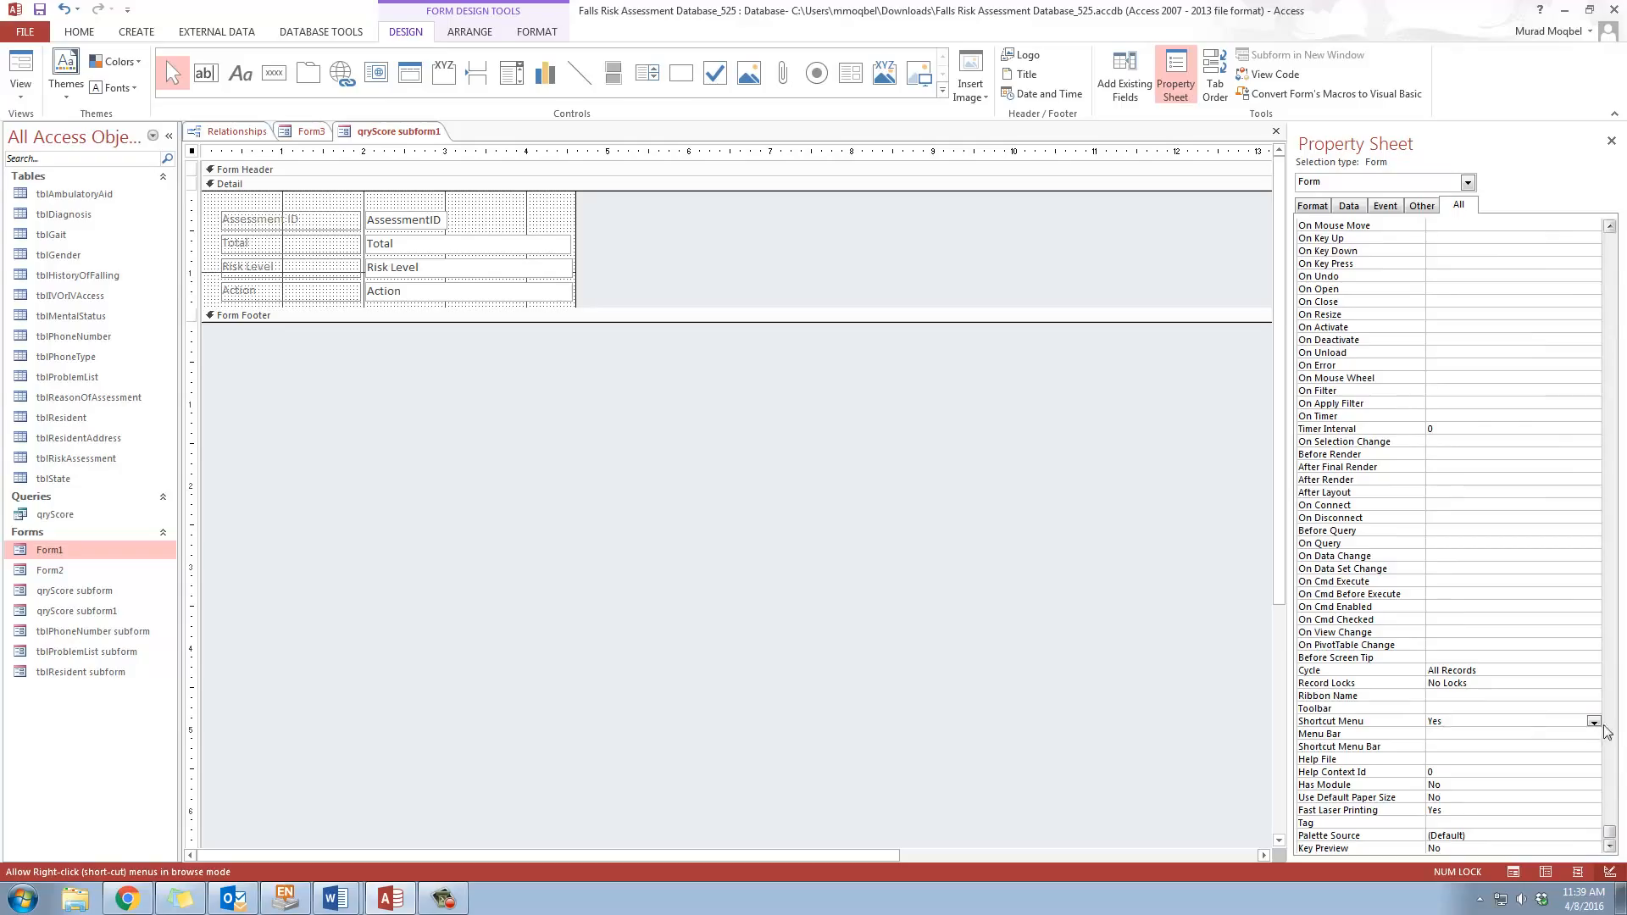
click(1469, 747)
Close the score subform's design with its changes saved, and check the result on Form3 in Form view
right_click(406, 134)
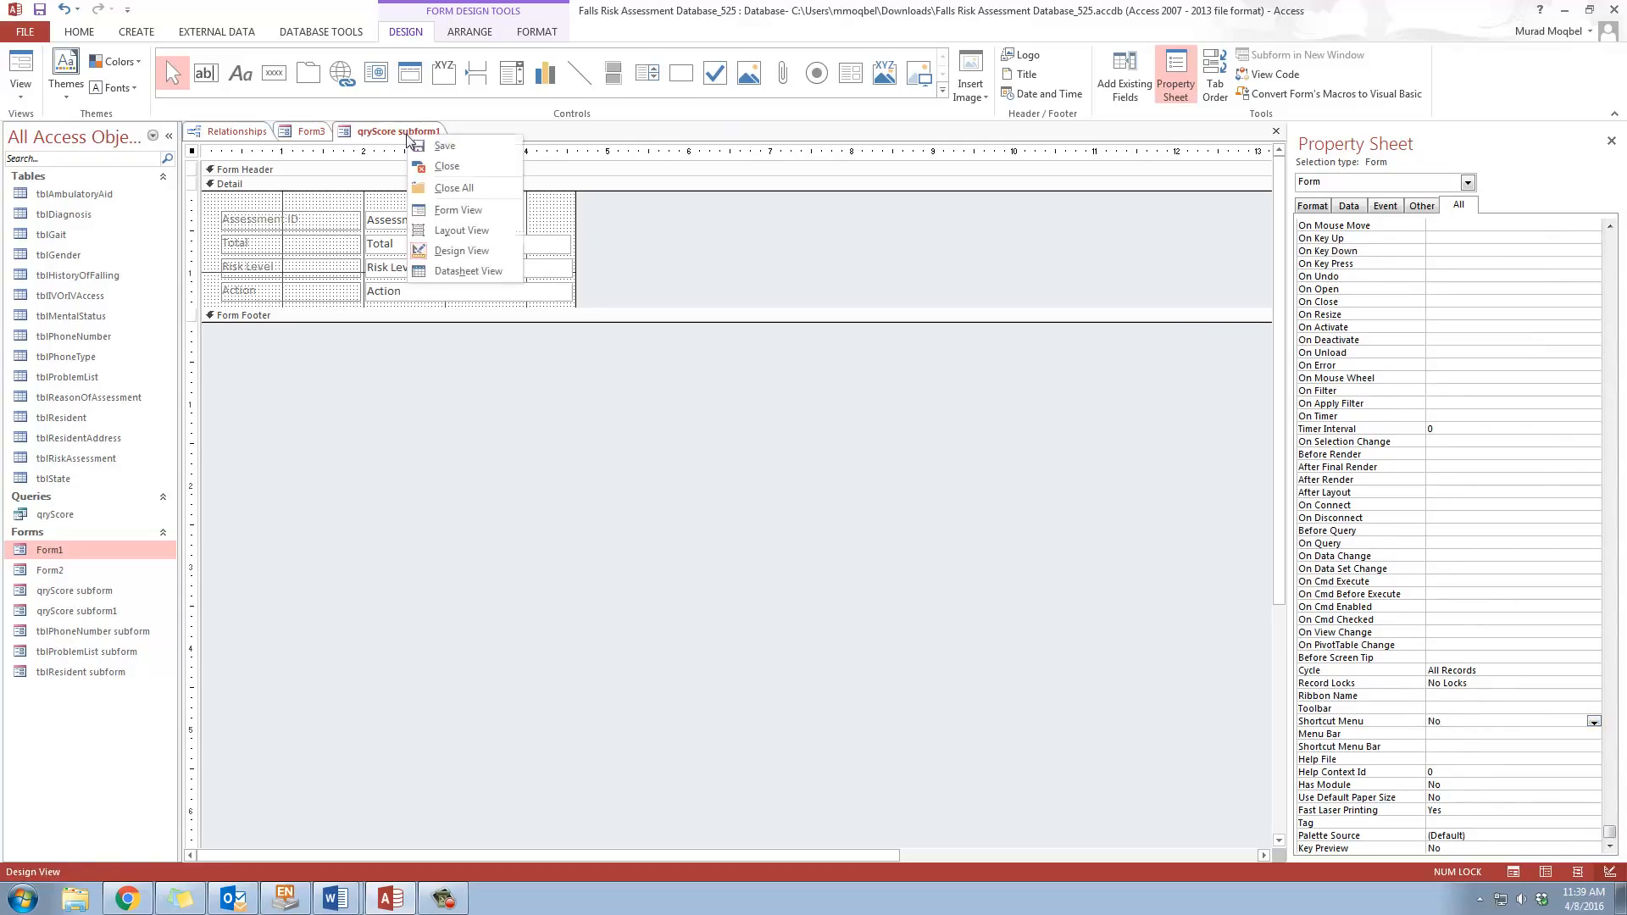
click(421, 140)
right_click(421, 137)
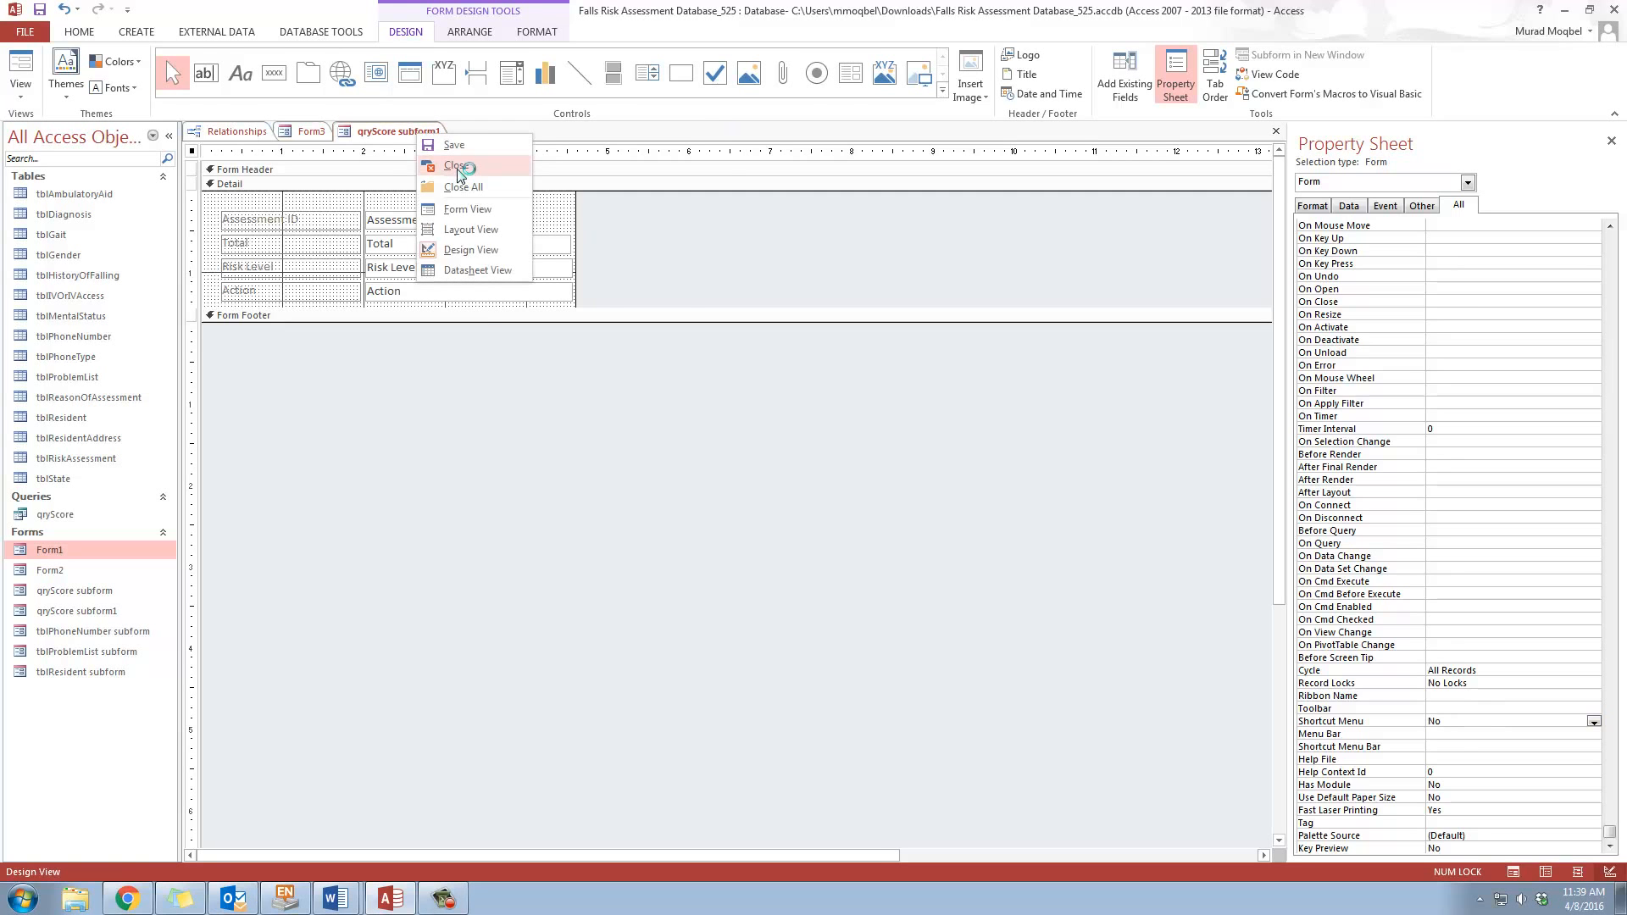
click(457, 165)
click(22, 66)
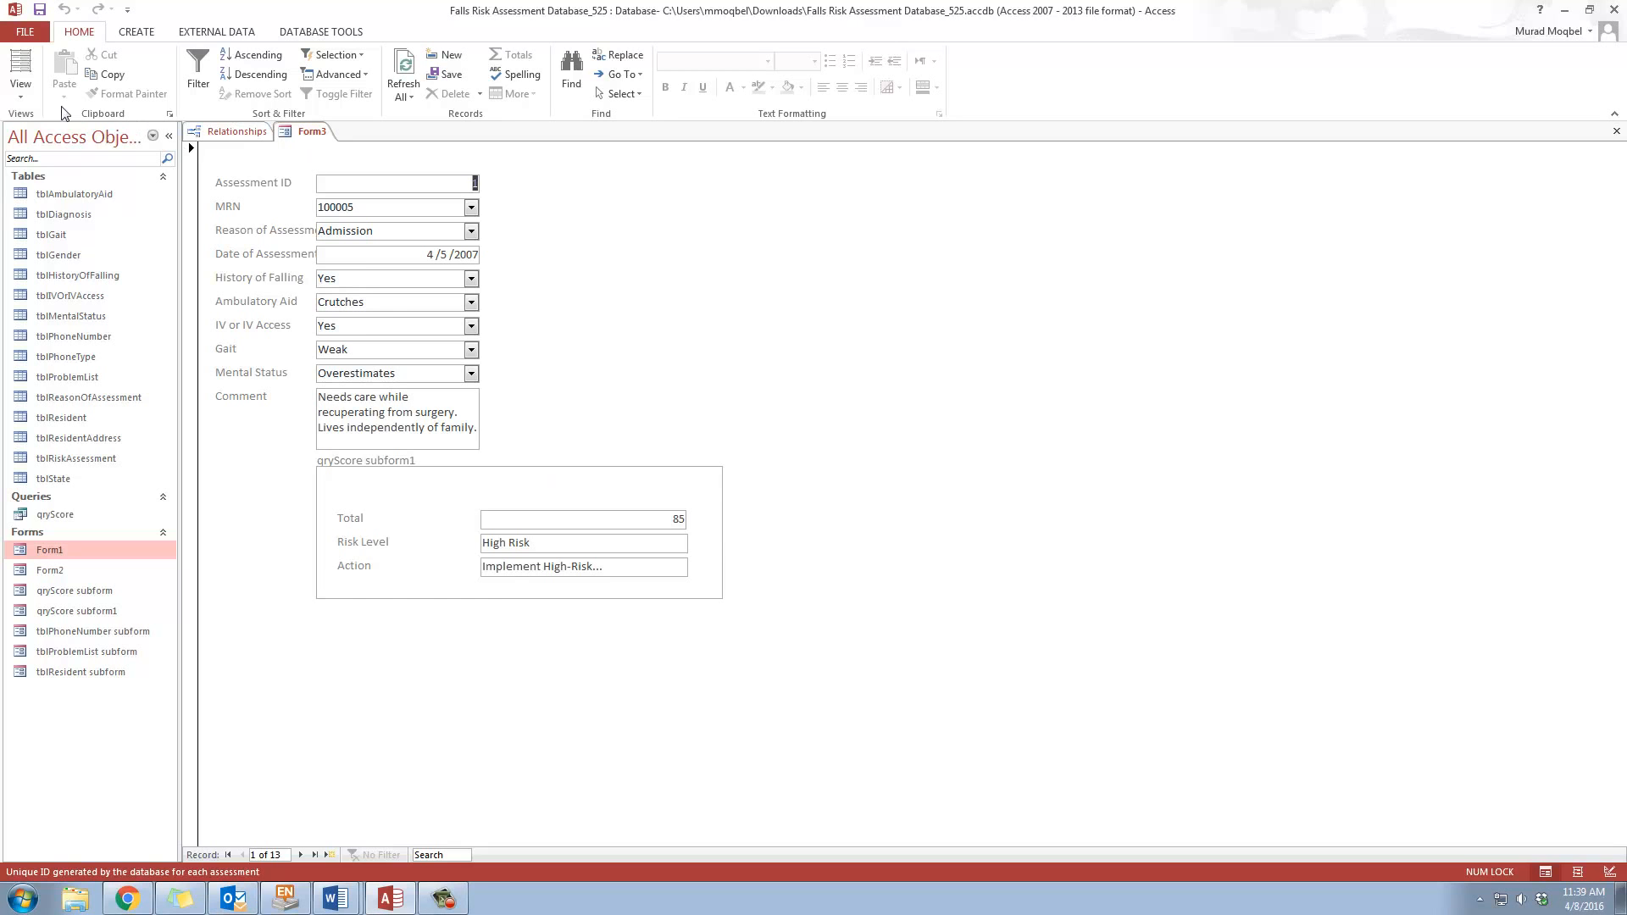
Return Form3 to Design view and delete the qryScore subform1 label above the subform
click(20, 94)
click(51, 202)
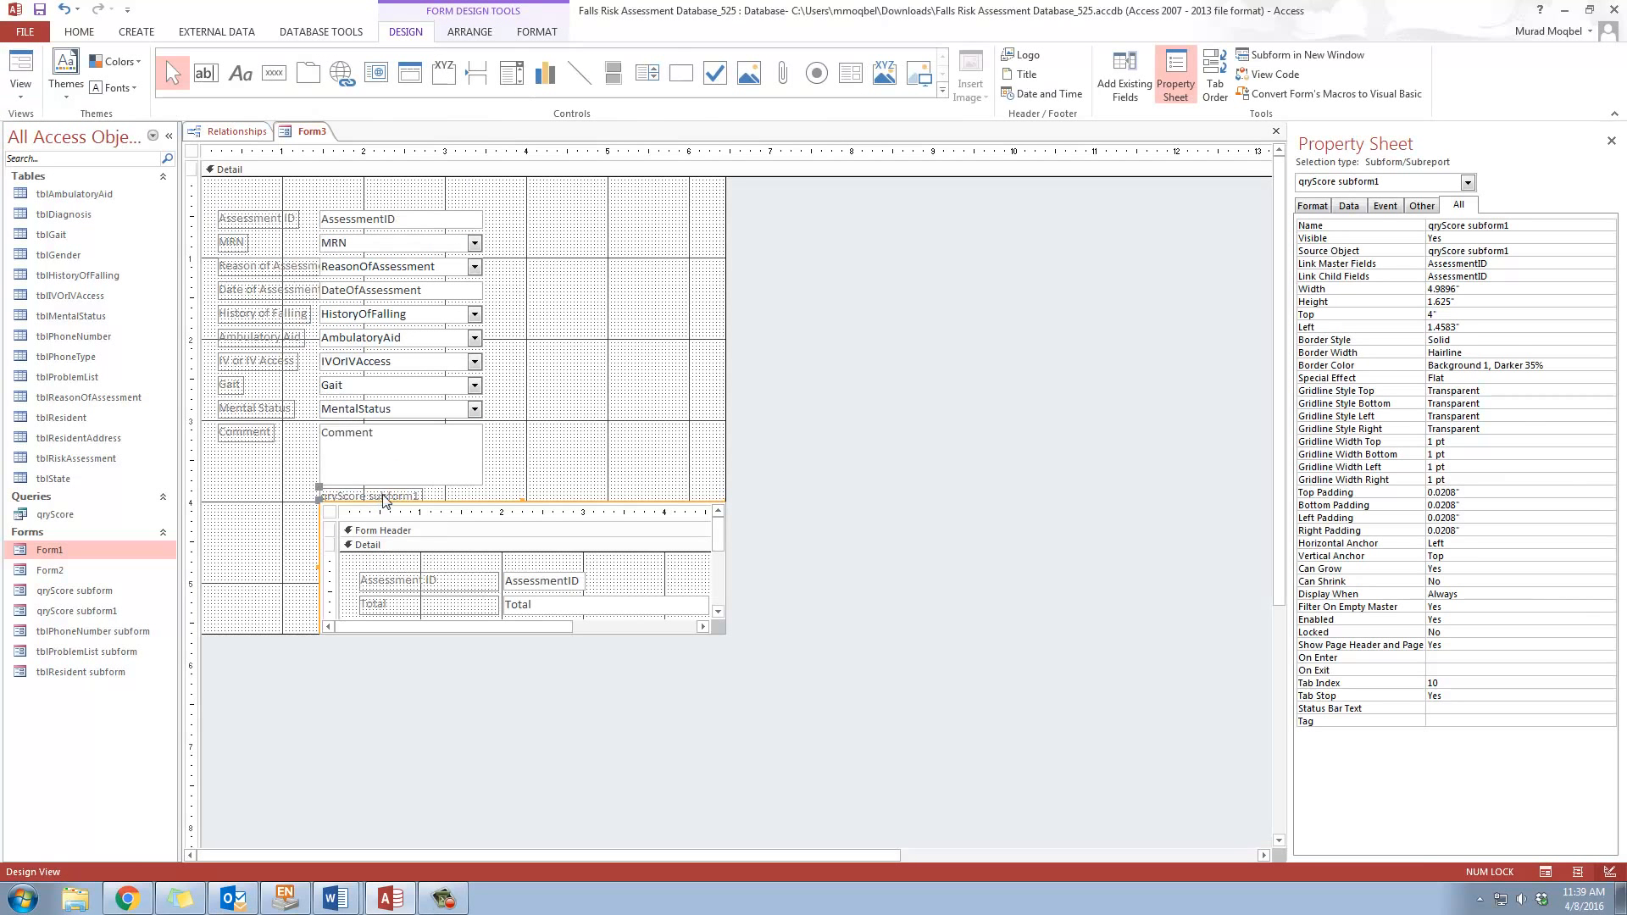
click(409, 496)
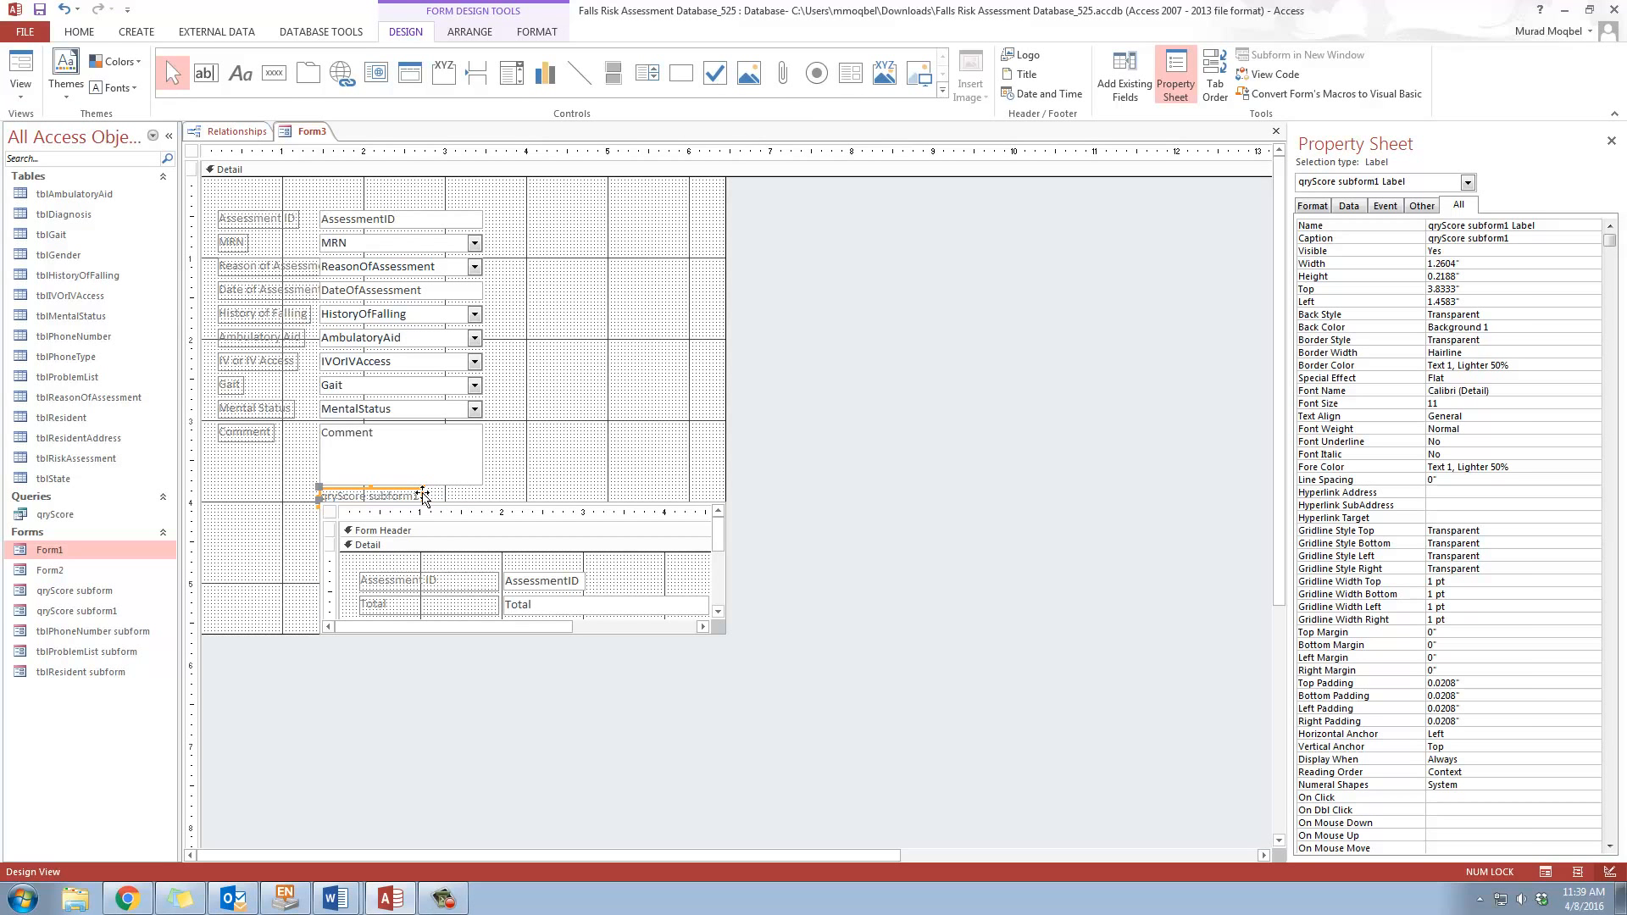
key(Delete)
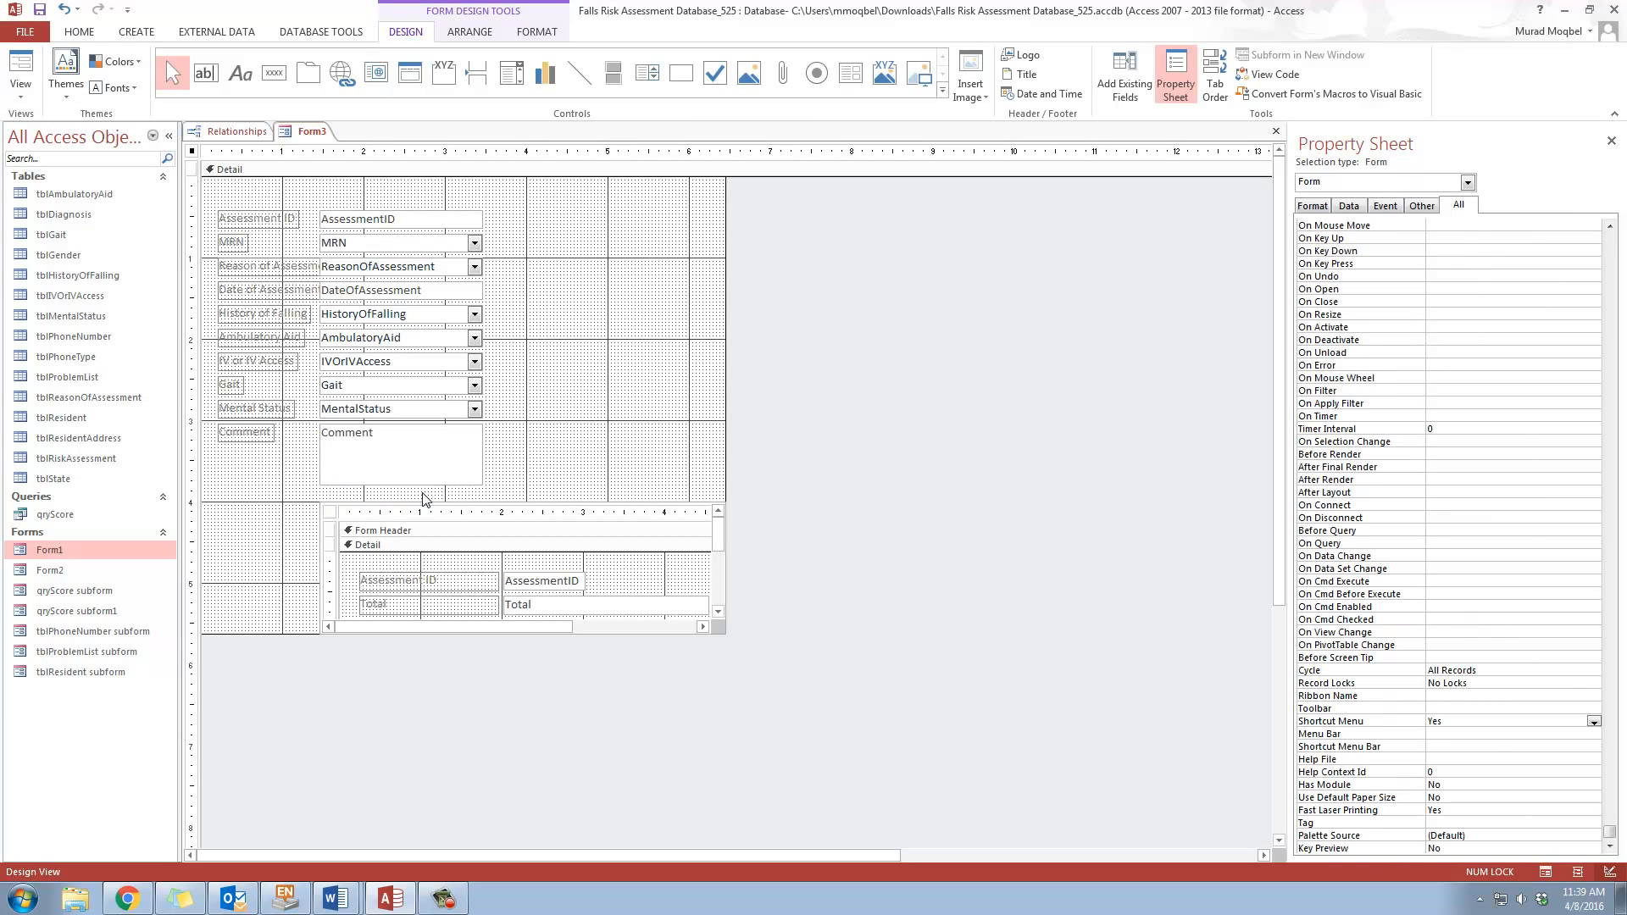
Set the score subform's Border Style to Transparent and check the result in Form view
click(320, 555)
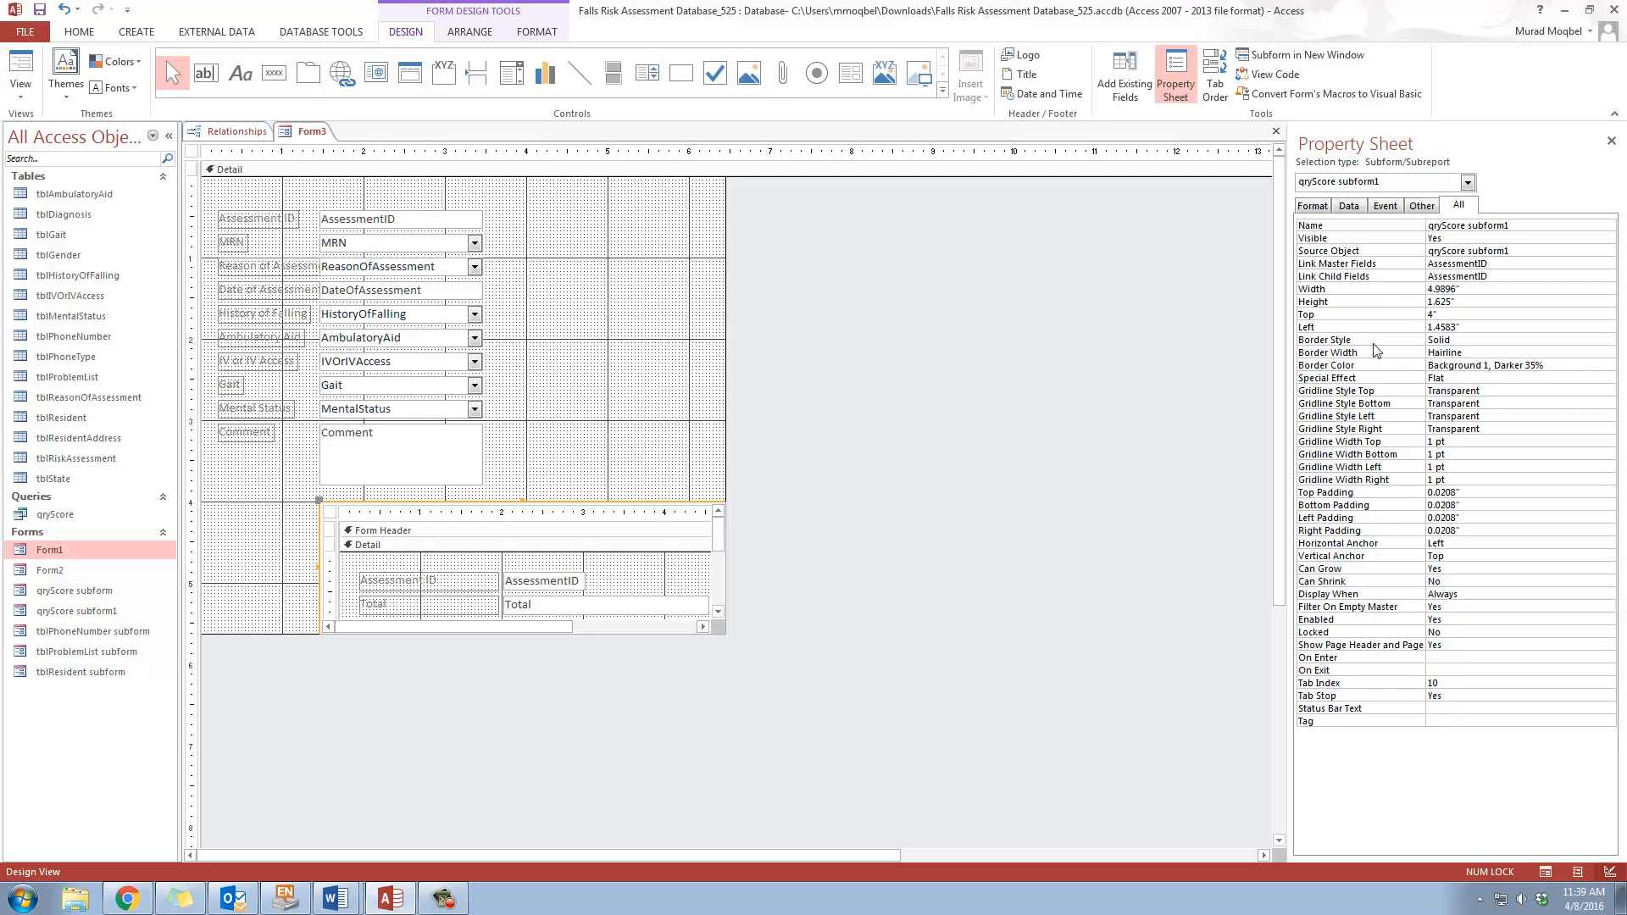
click(1465, 340)
click(1608, 340)
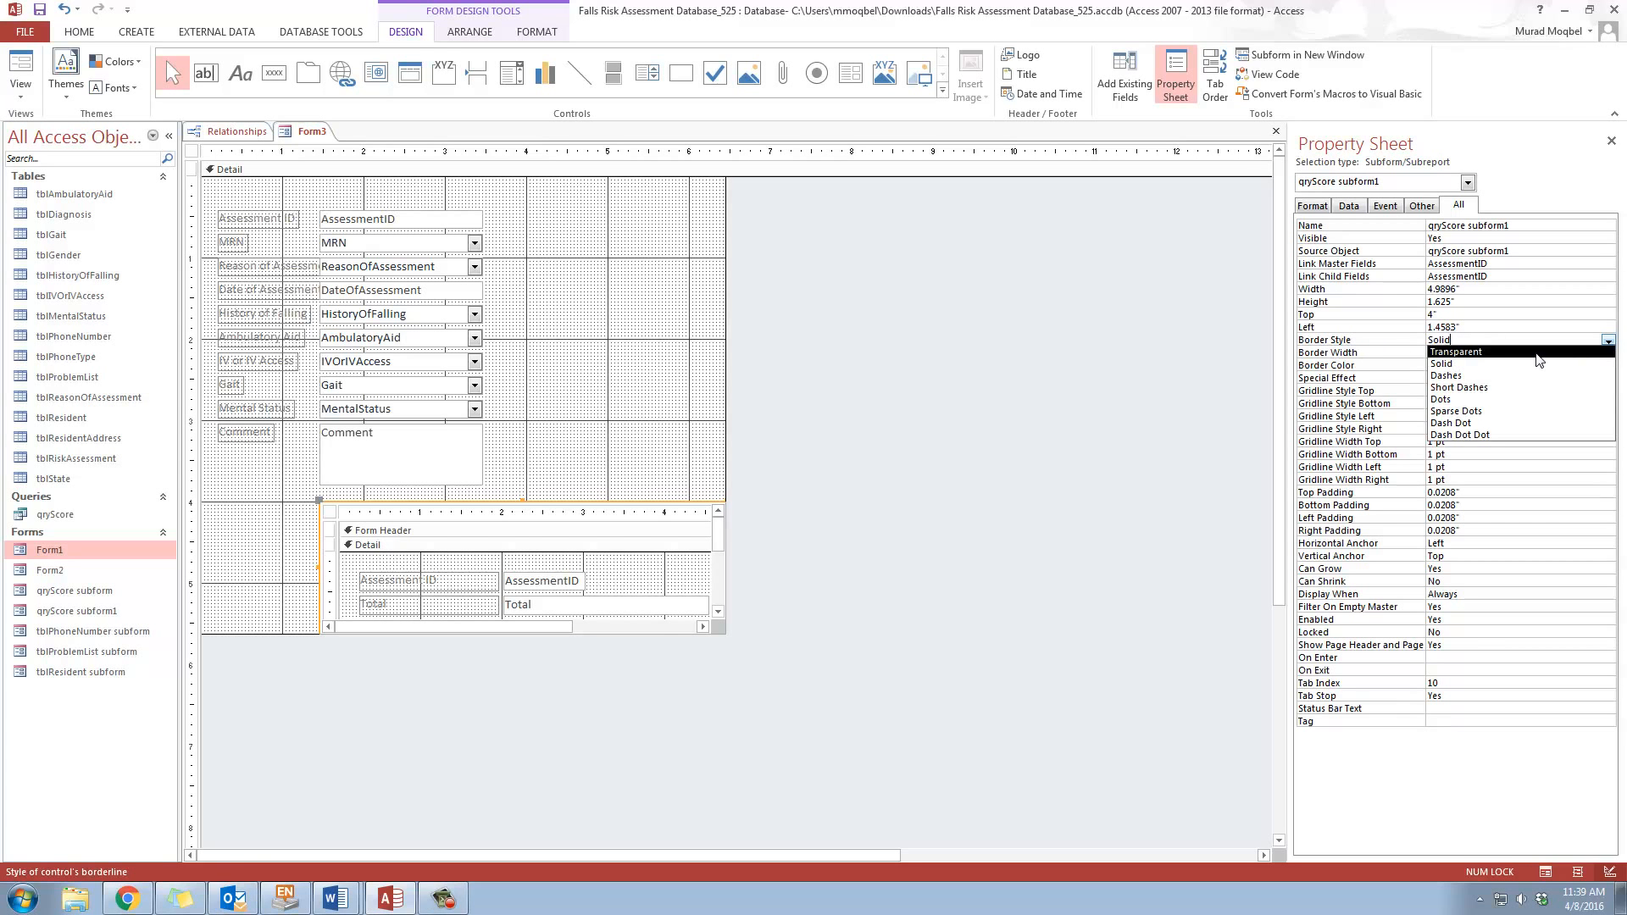
click(1501, 354)
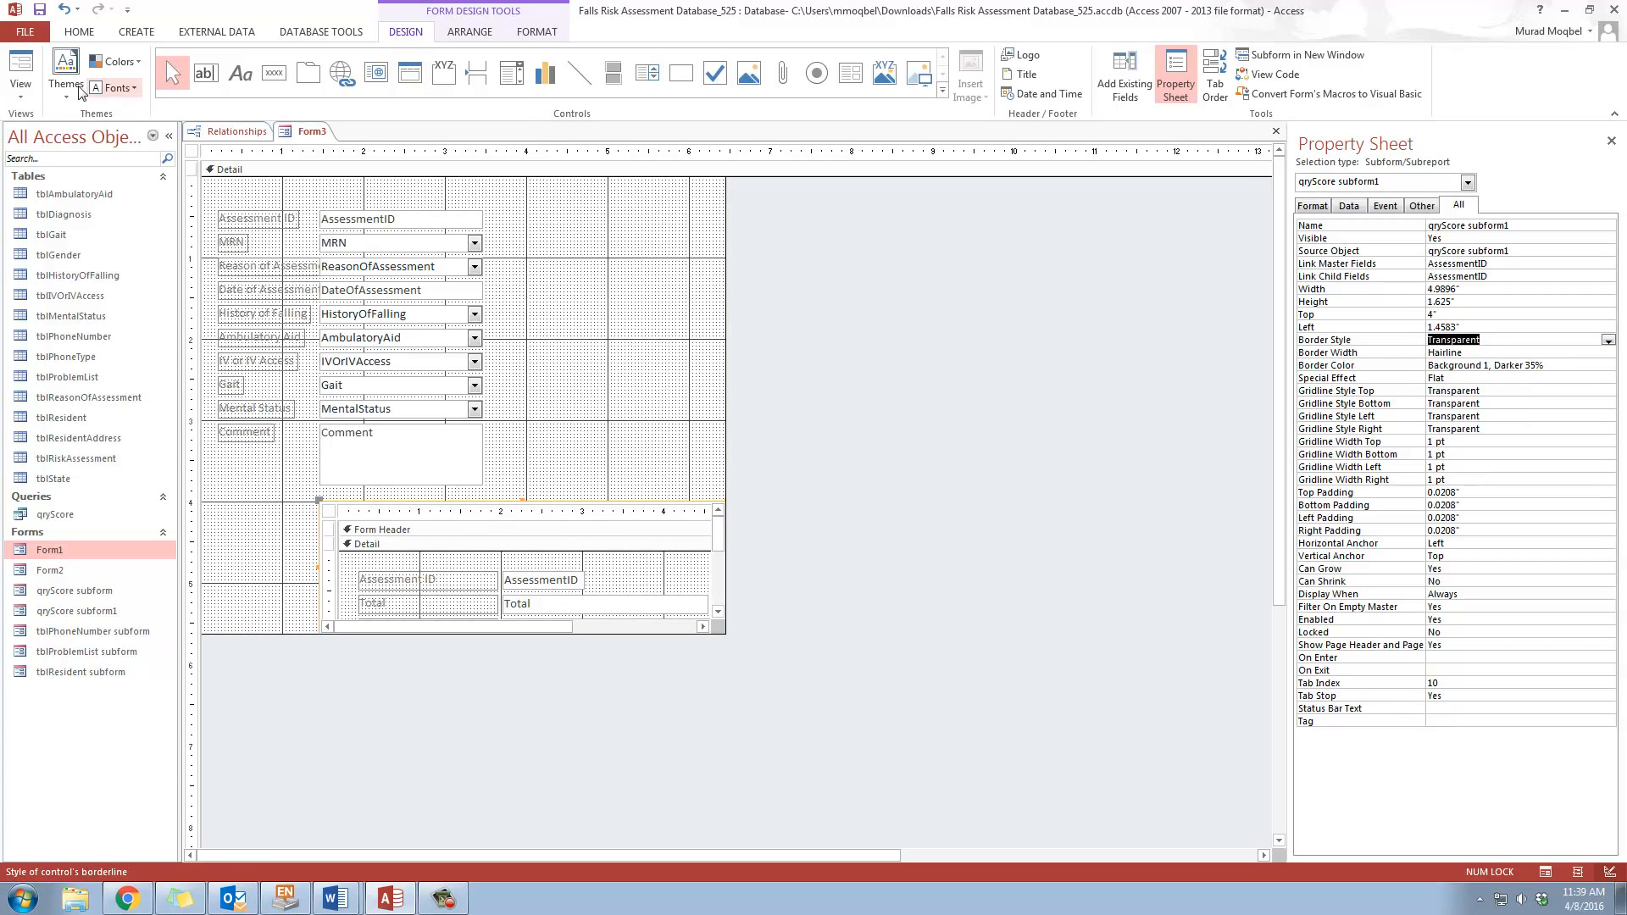
click(29, 70)
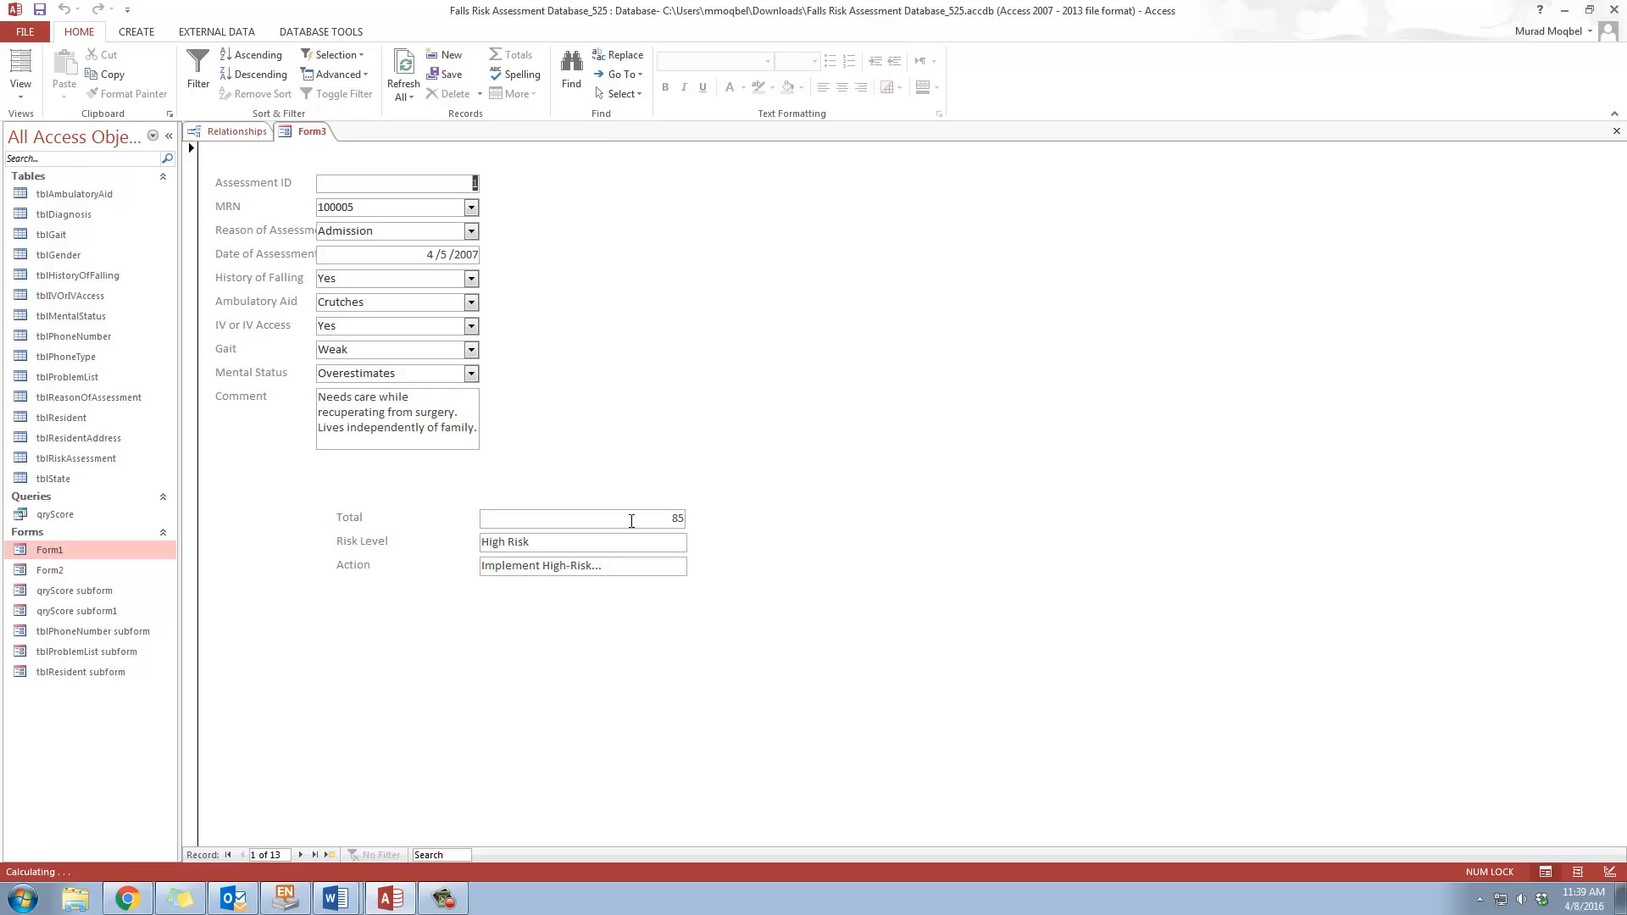
Move the score subform left and slightly up, closer to the Comment field, and check its placement in Form view
click(24, 98)
click(61, 206)
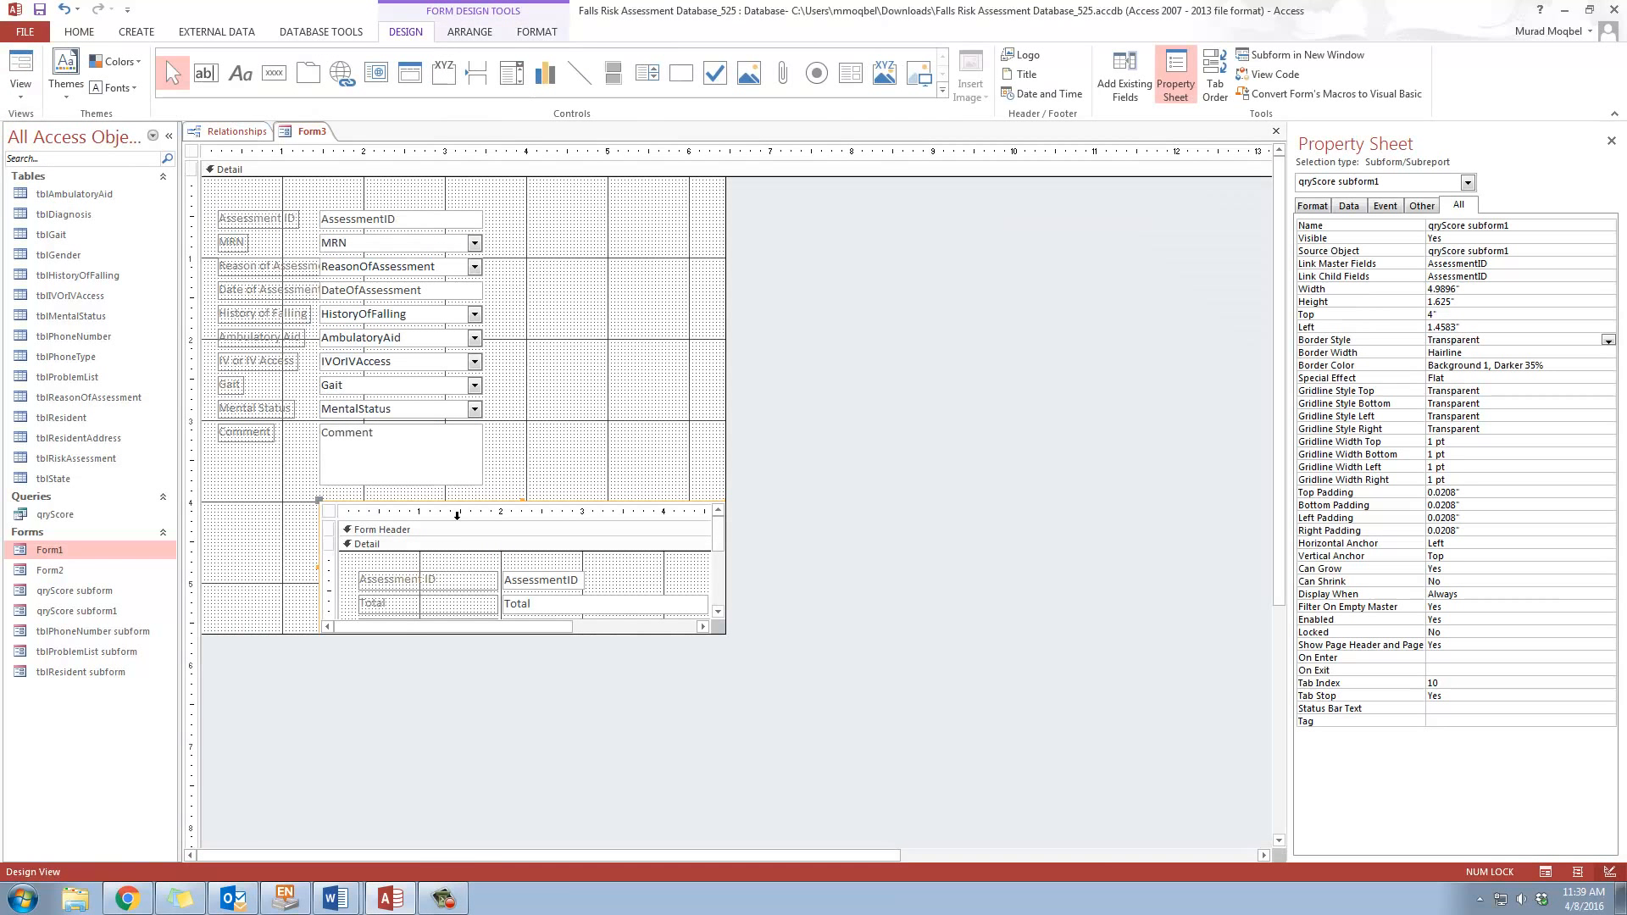
drag(469, 503, 365, 491)
click(20, 72)
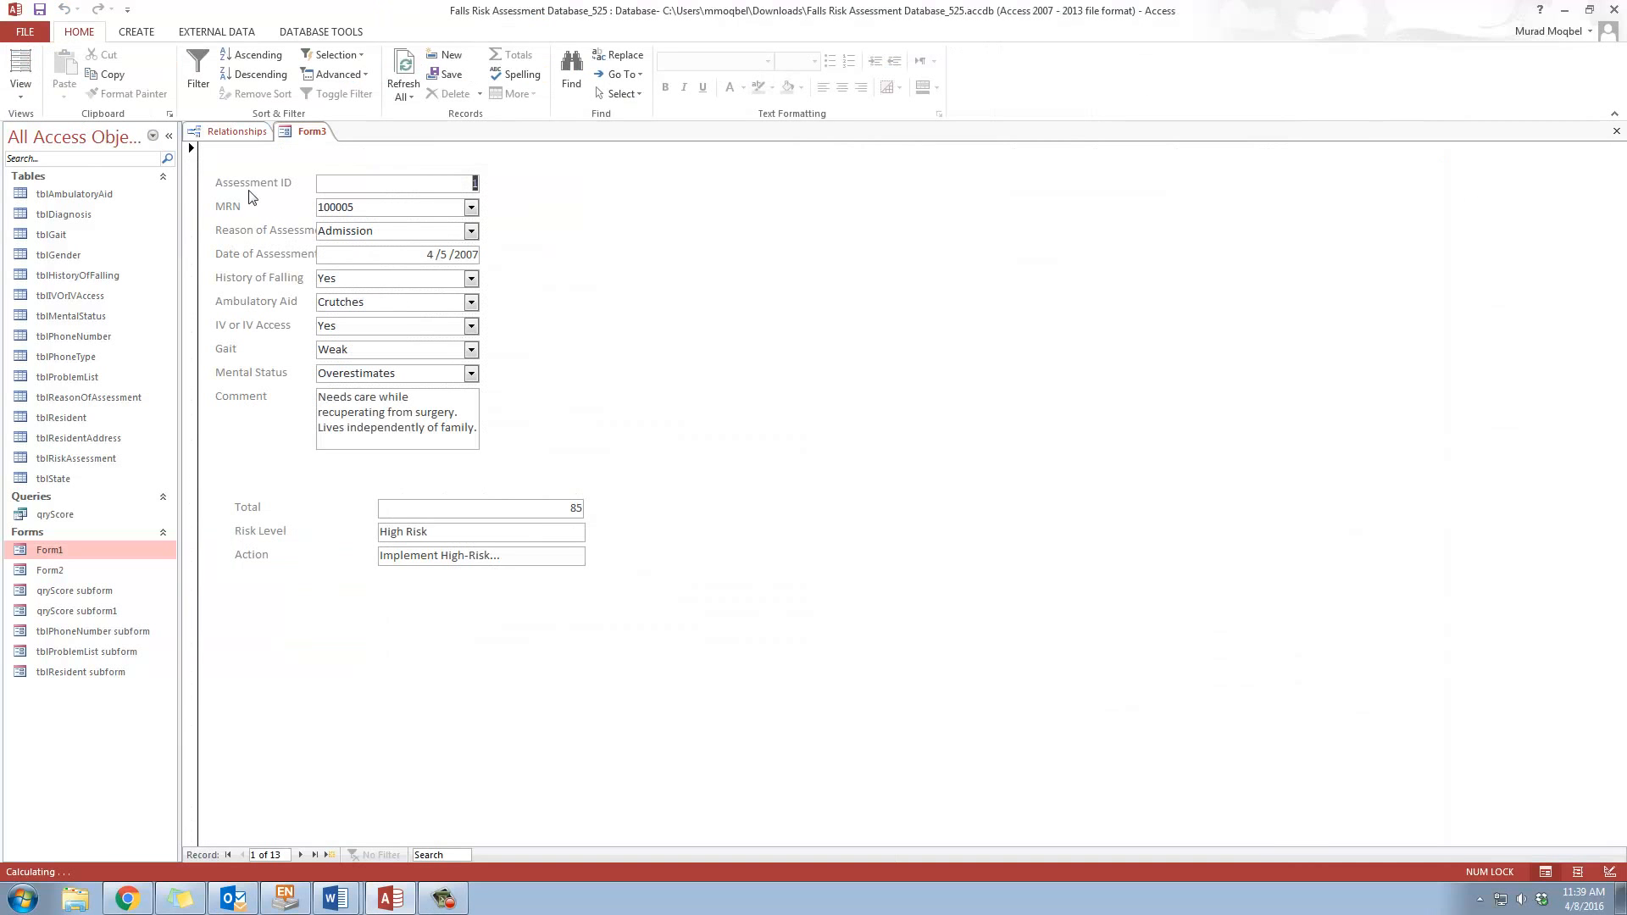
Move the score subform flush with the form's left edge, at Left 0" and Top 3.875", and check it in Form view
click(20, 93)
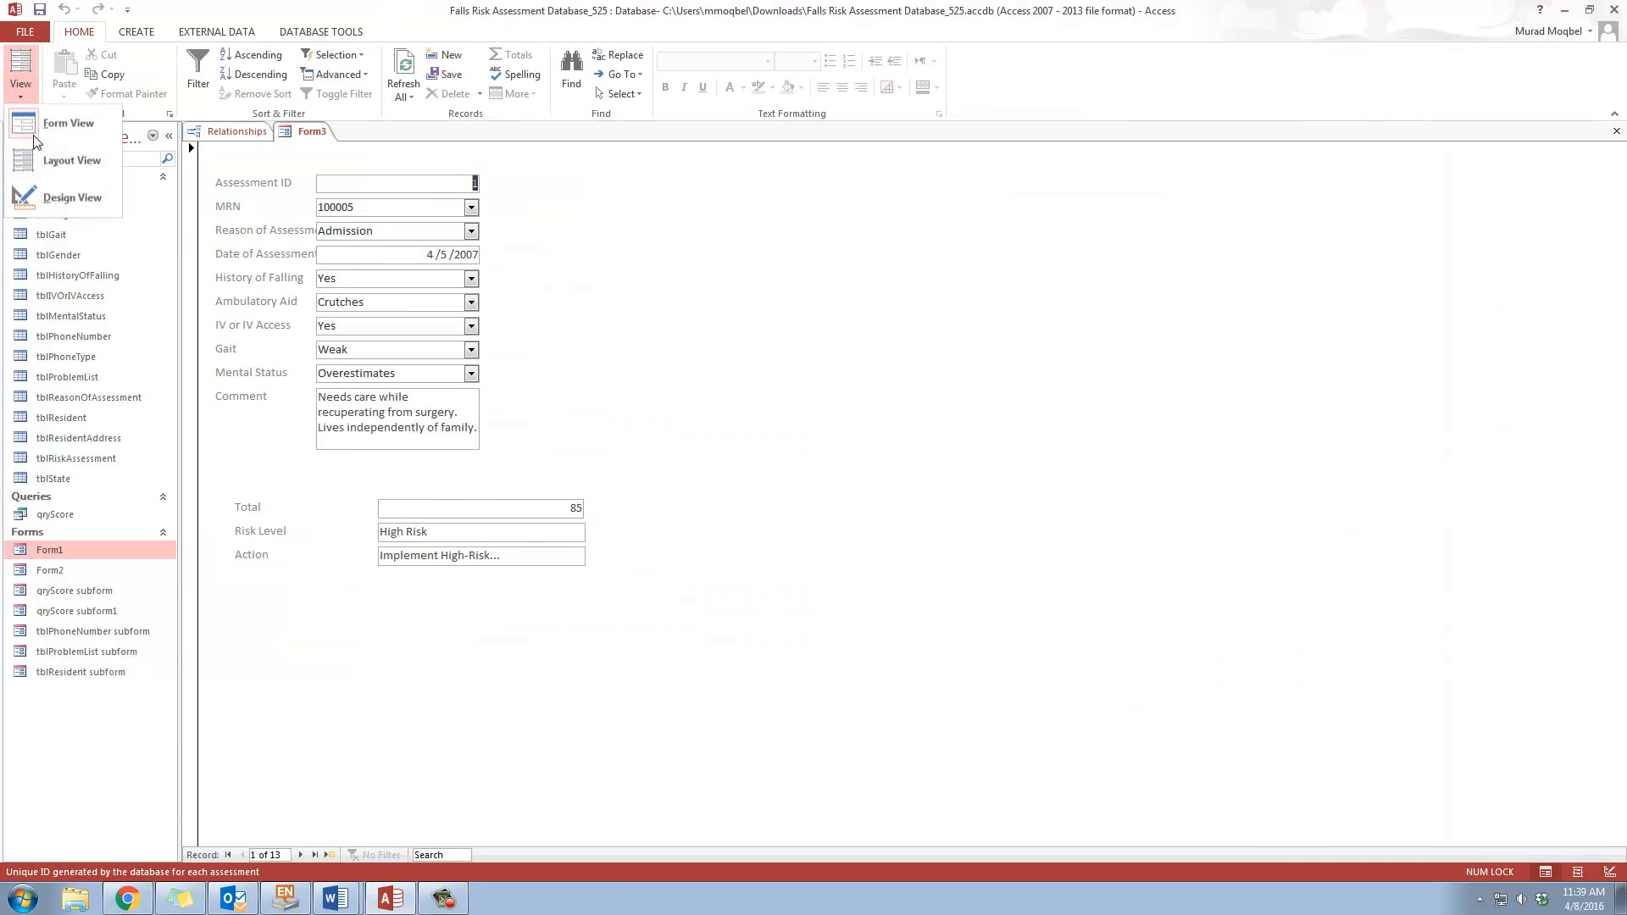
click(63, 201)
drag(509, 494, 461, 491)
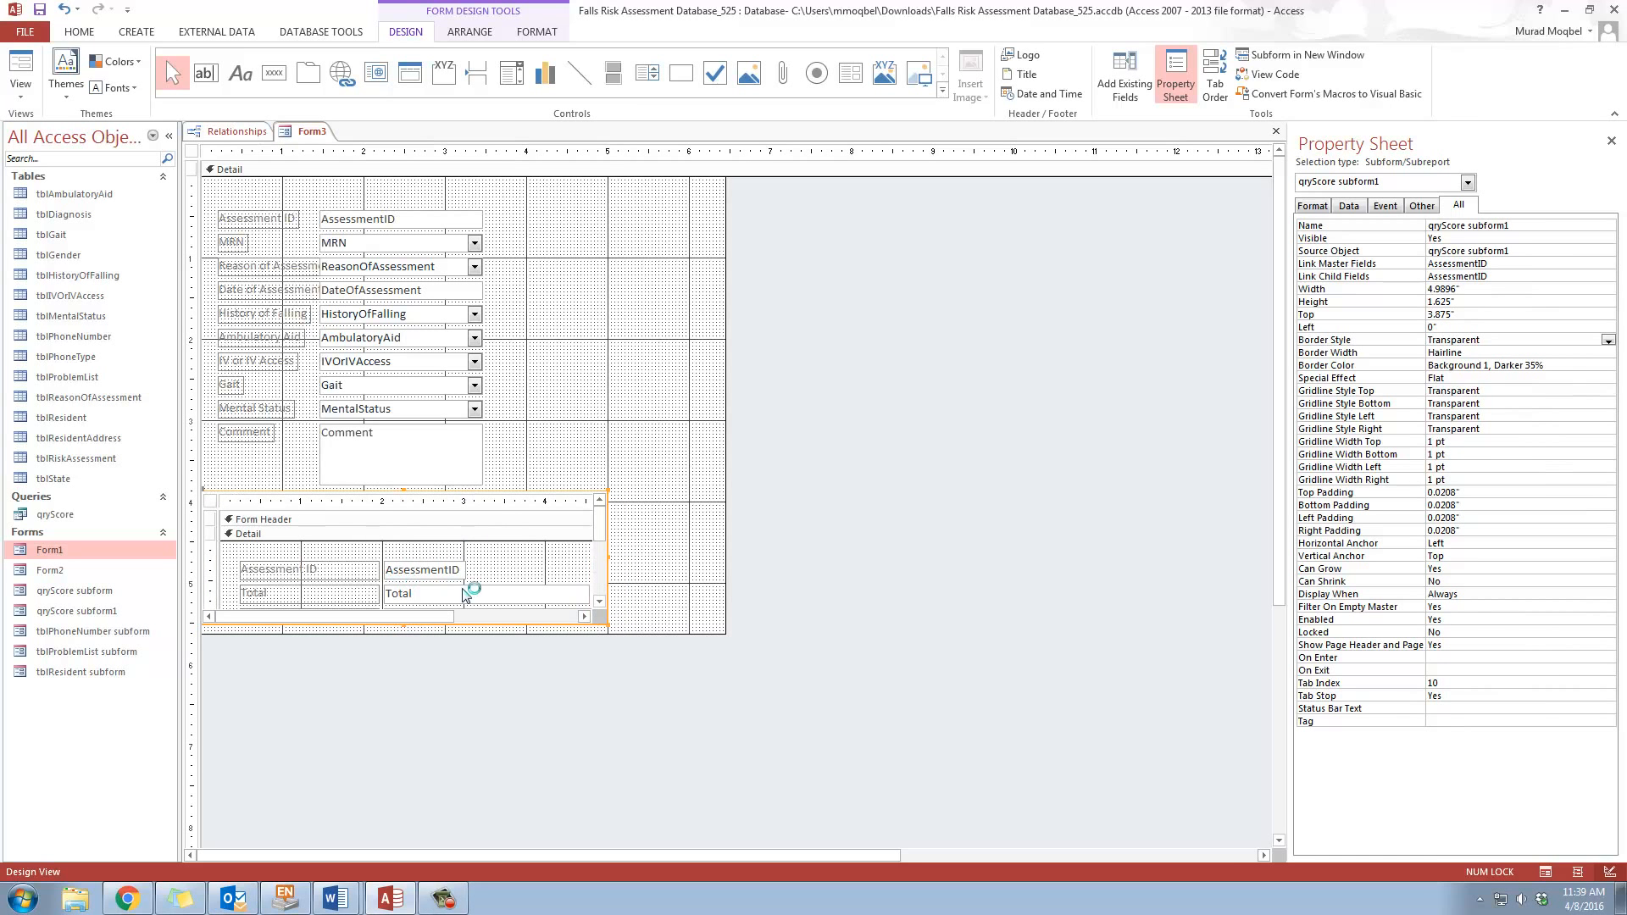
click(354, 563)
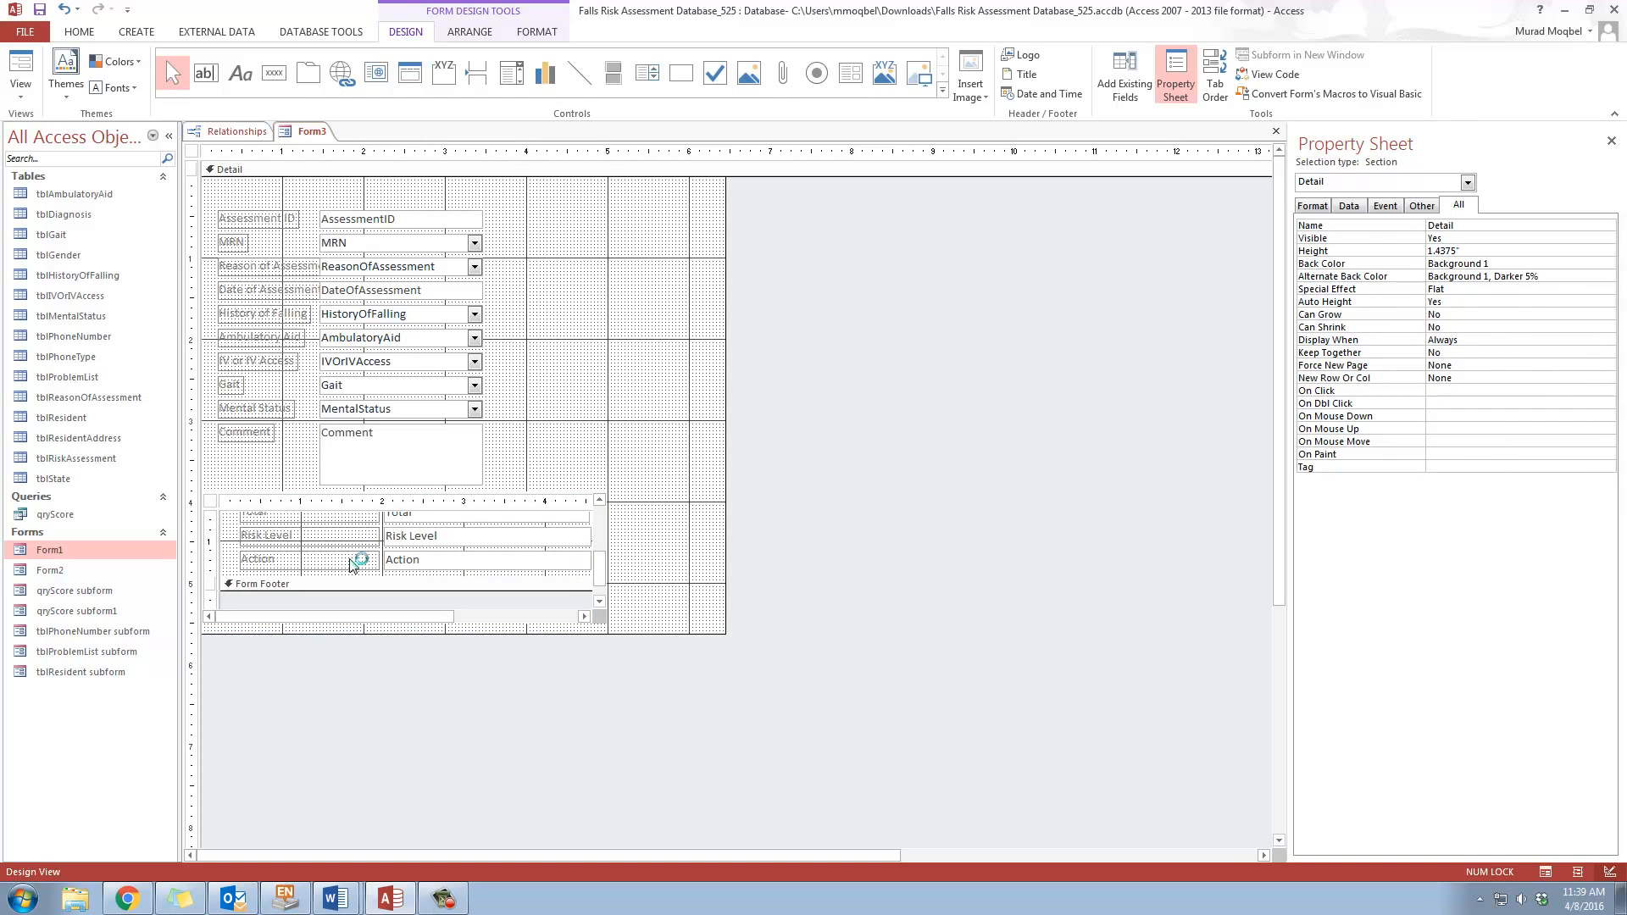
click(18, 67)
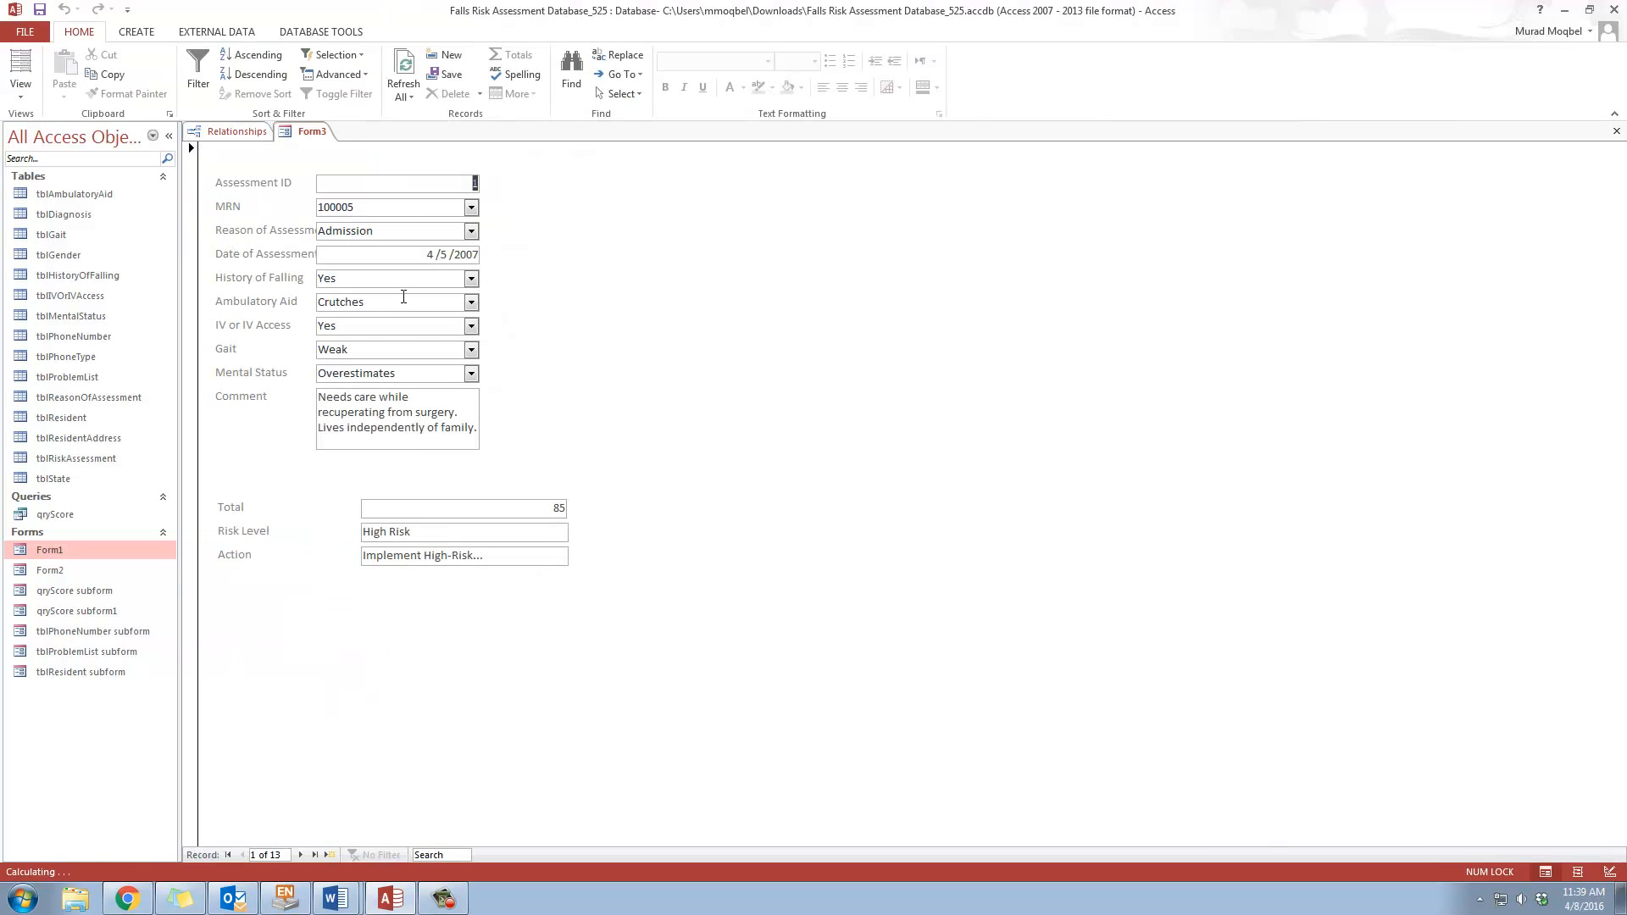
Shift all assessment fields and their labels right, with the fields at Left 2" in line with the score boxes, and check in Form view
click(20, 91)
click(52, 189)
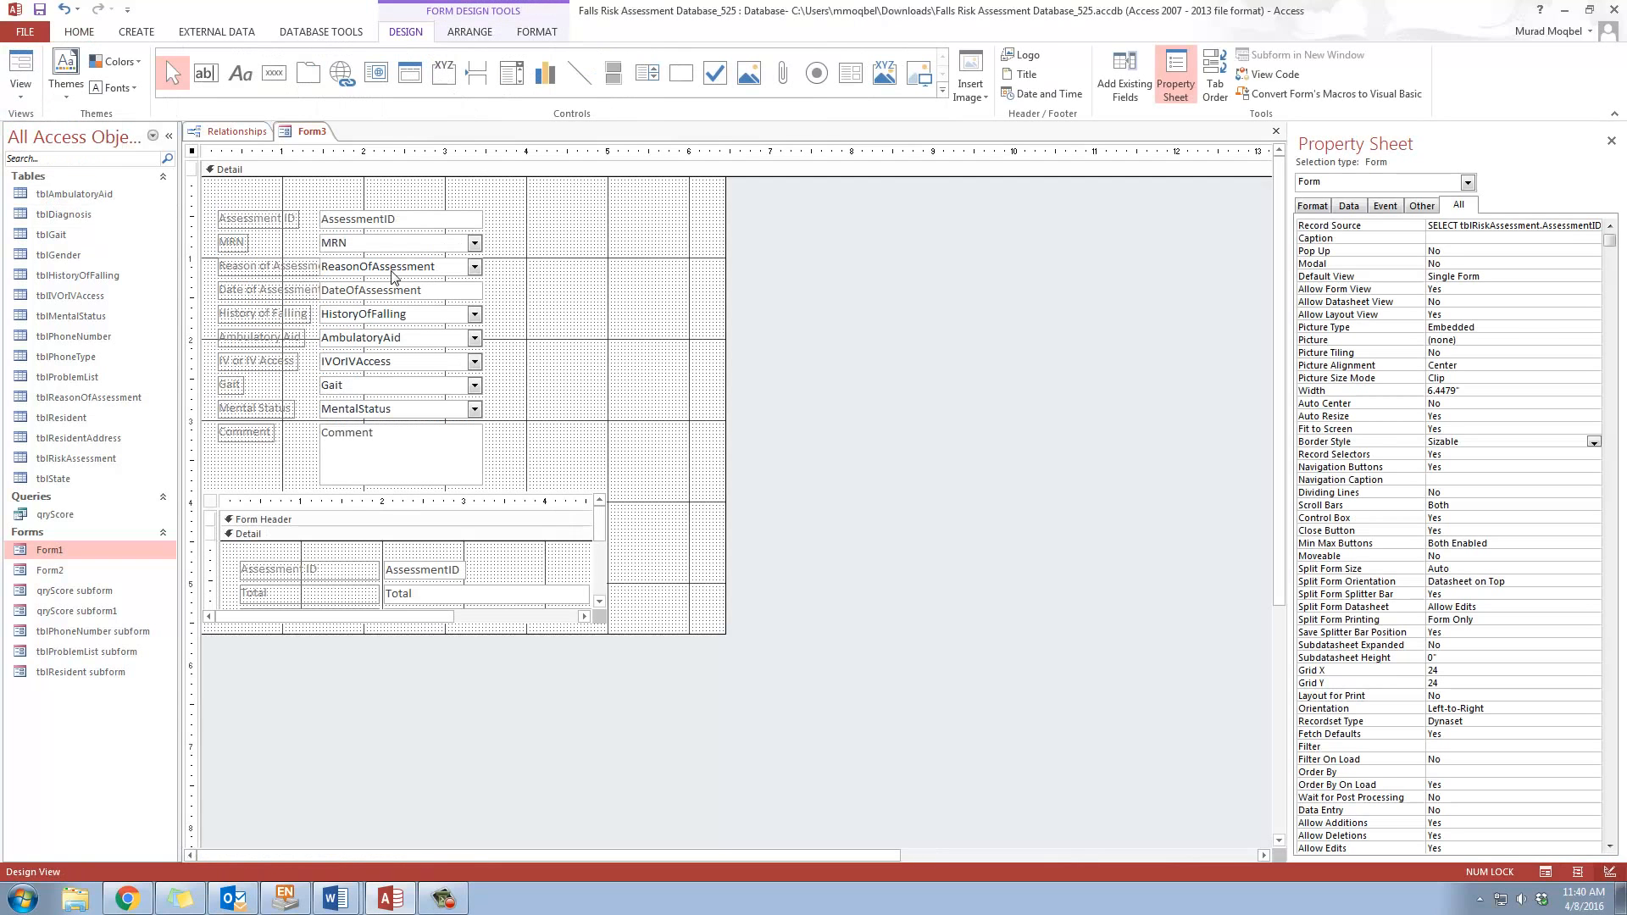
drag(384, 194, 522, 471)
key(Right)
key(Right)
key(Right)
key(Right)
key(Right)
key(Right)
key(Right)
key(Right)
key(Right)
key(Right)
key(Right)
key(Right)
key(Right)
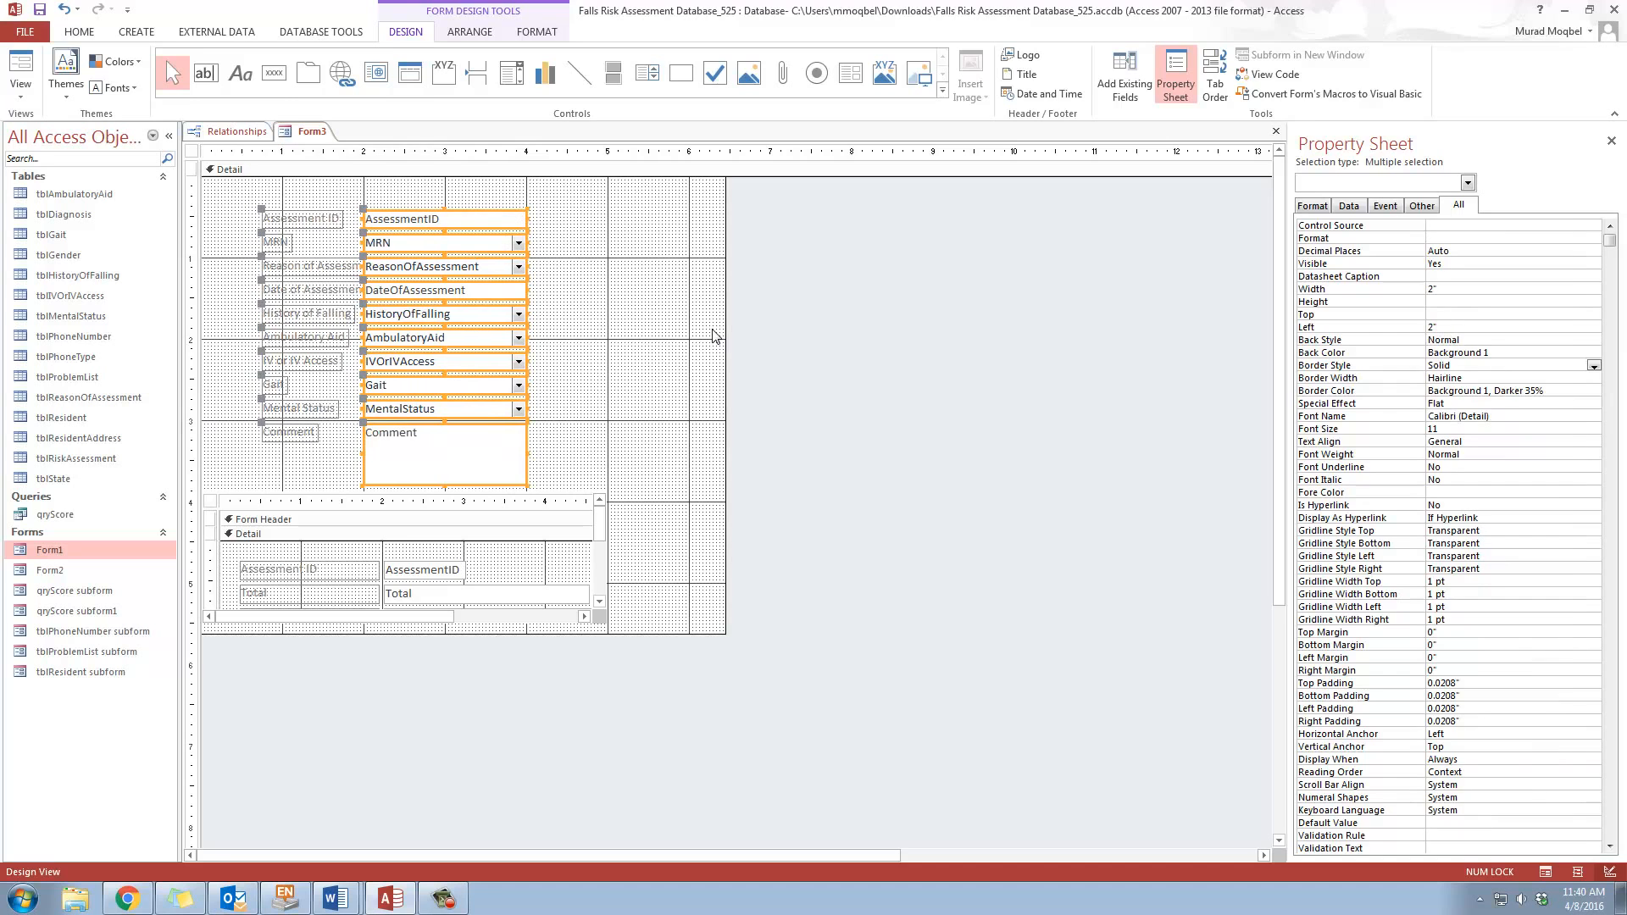
click(21, 68)
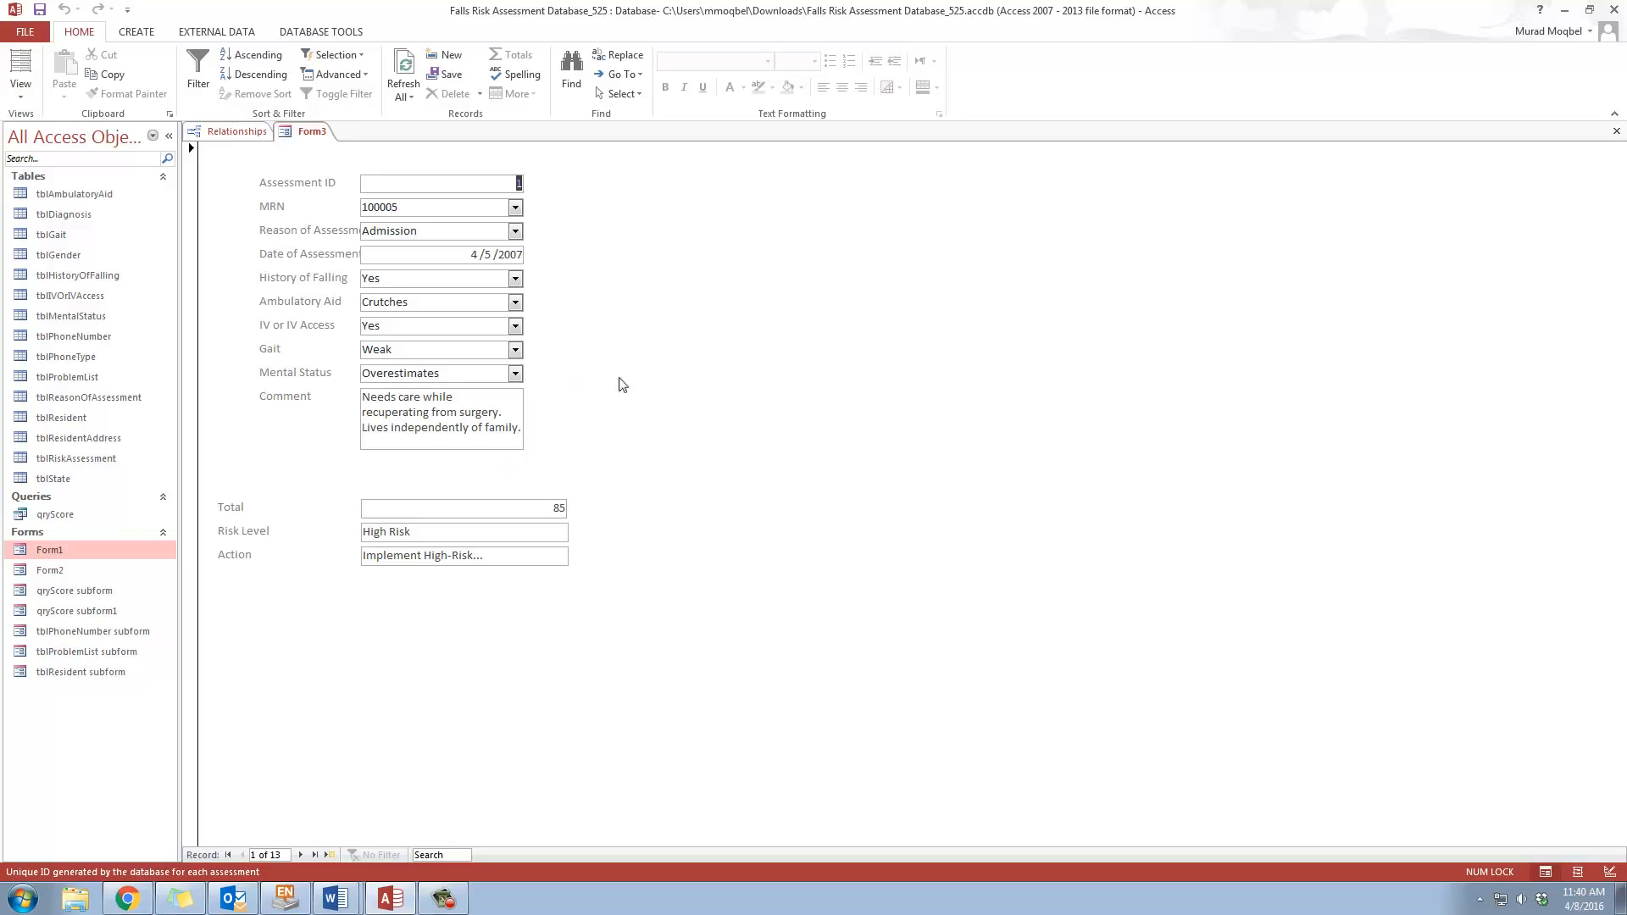
Step through the assessment records to record 8, checking the Total, Risk Level and Action for each
click(297, 858)
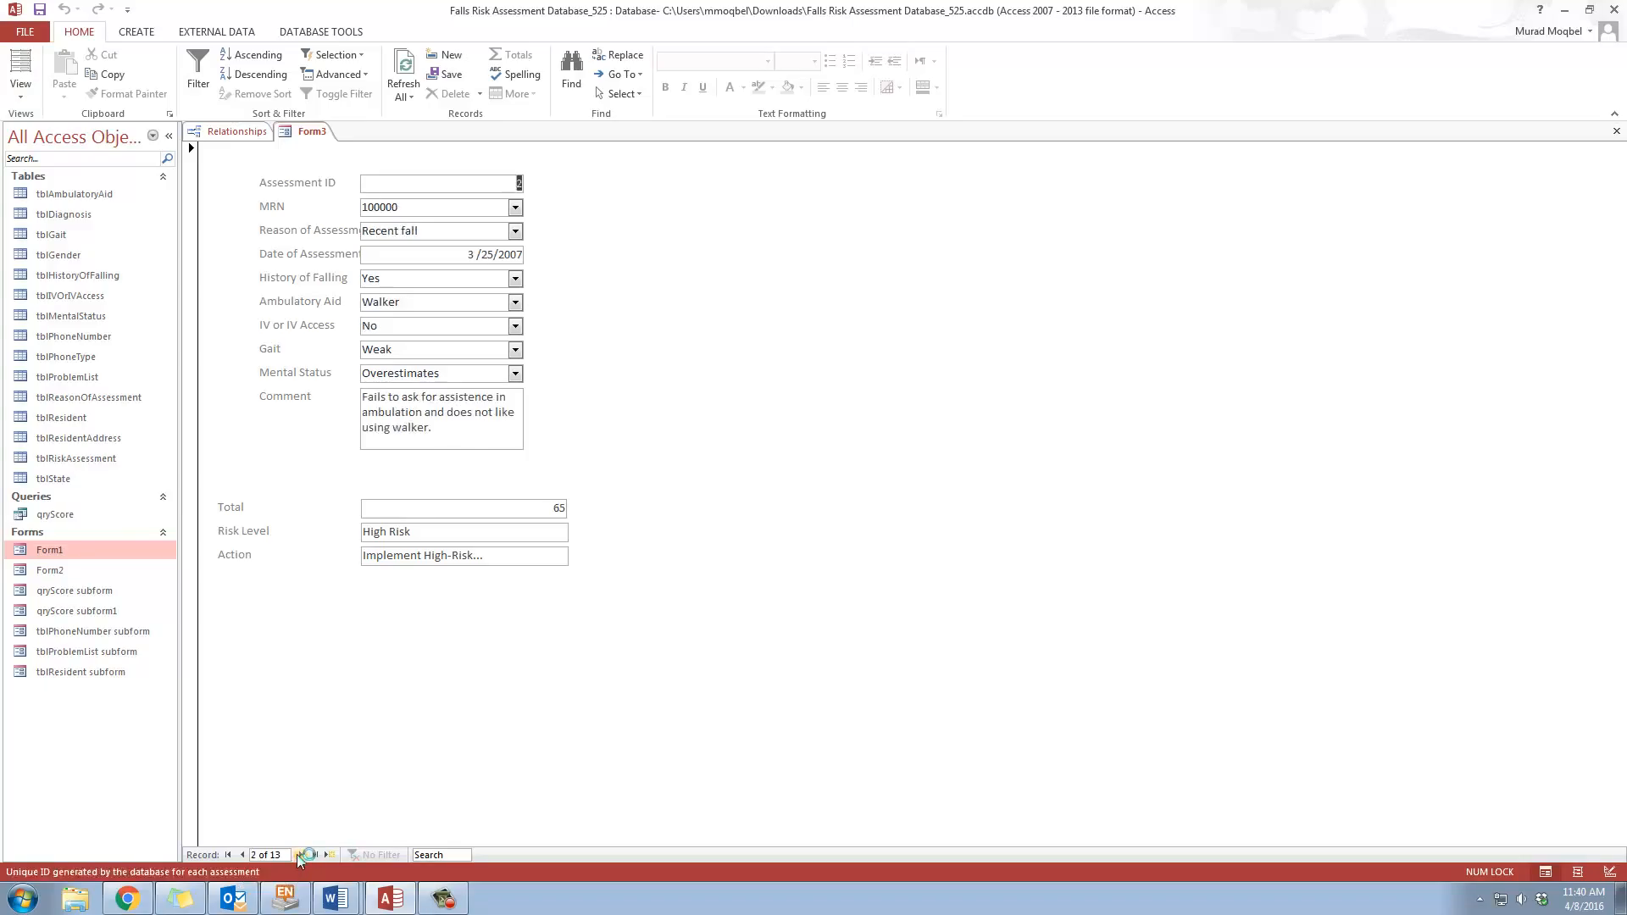
click(296, 854)
click(297, 854)
click(297, 855)
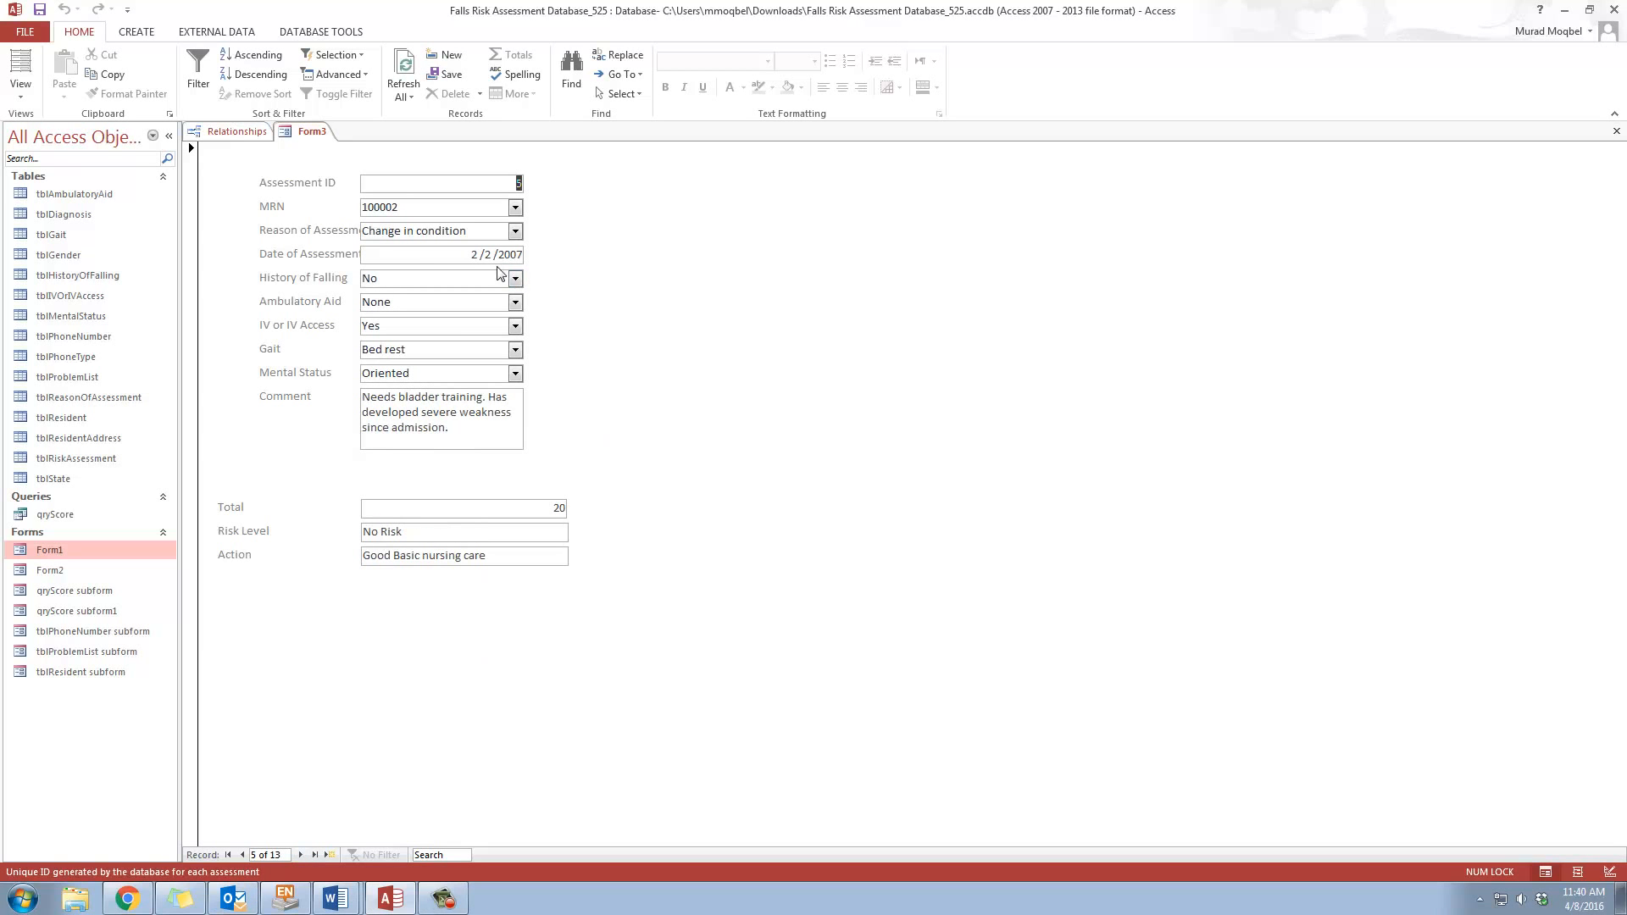
click(299, 855)
click(299, 855)
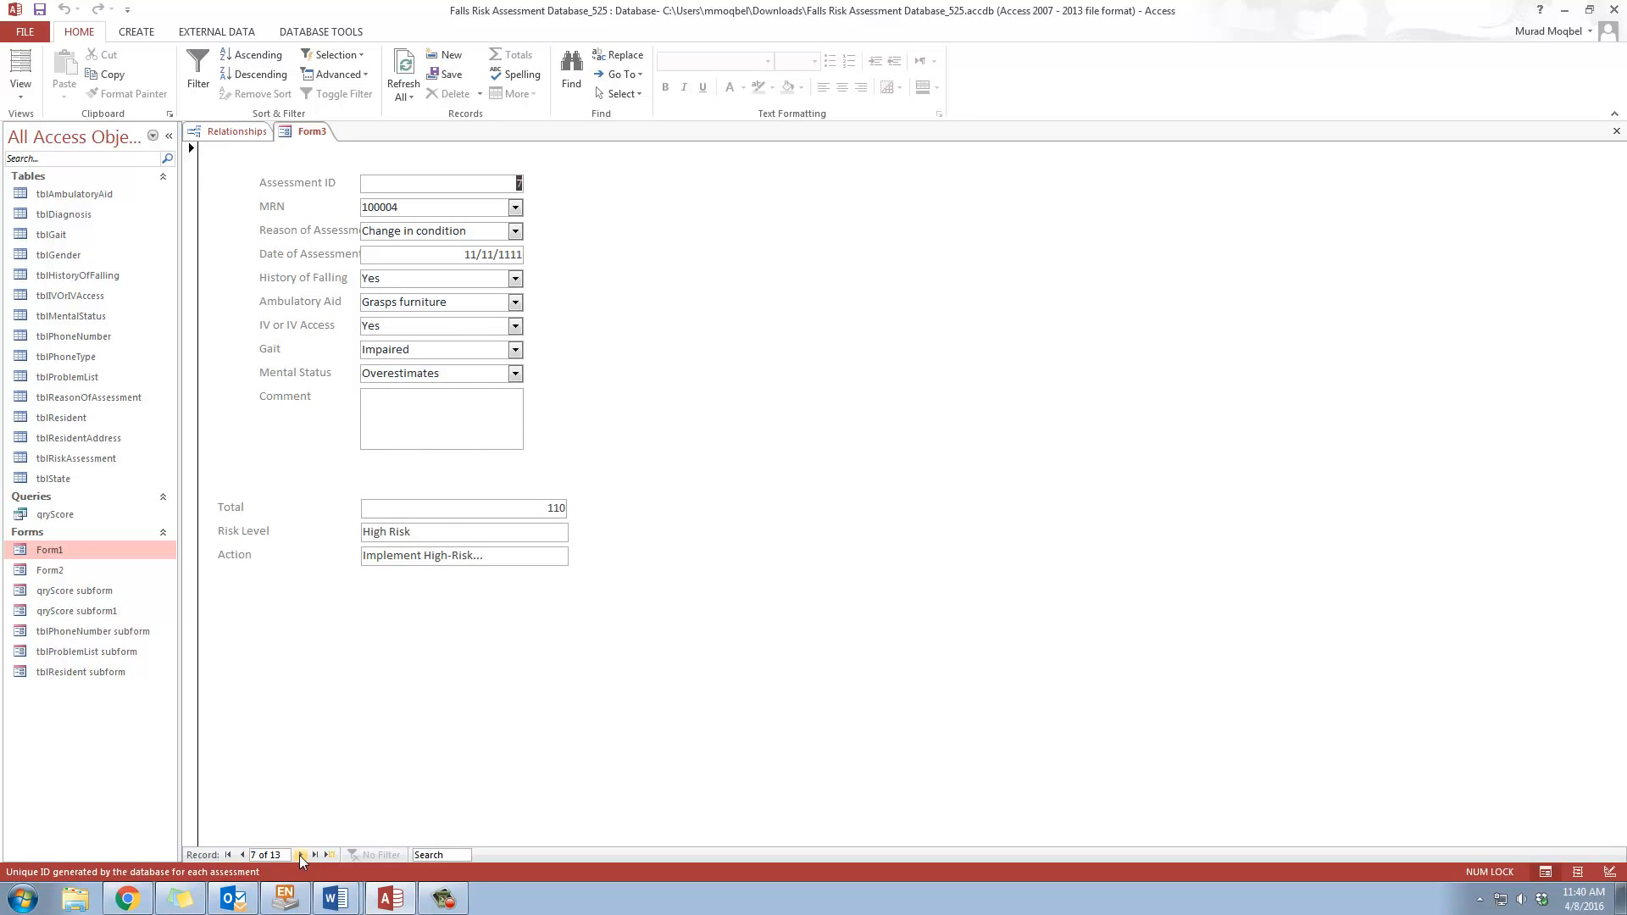
click(300, 854)
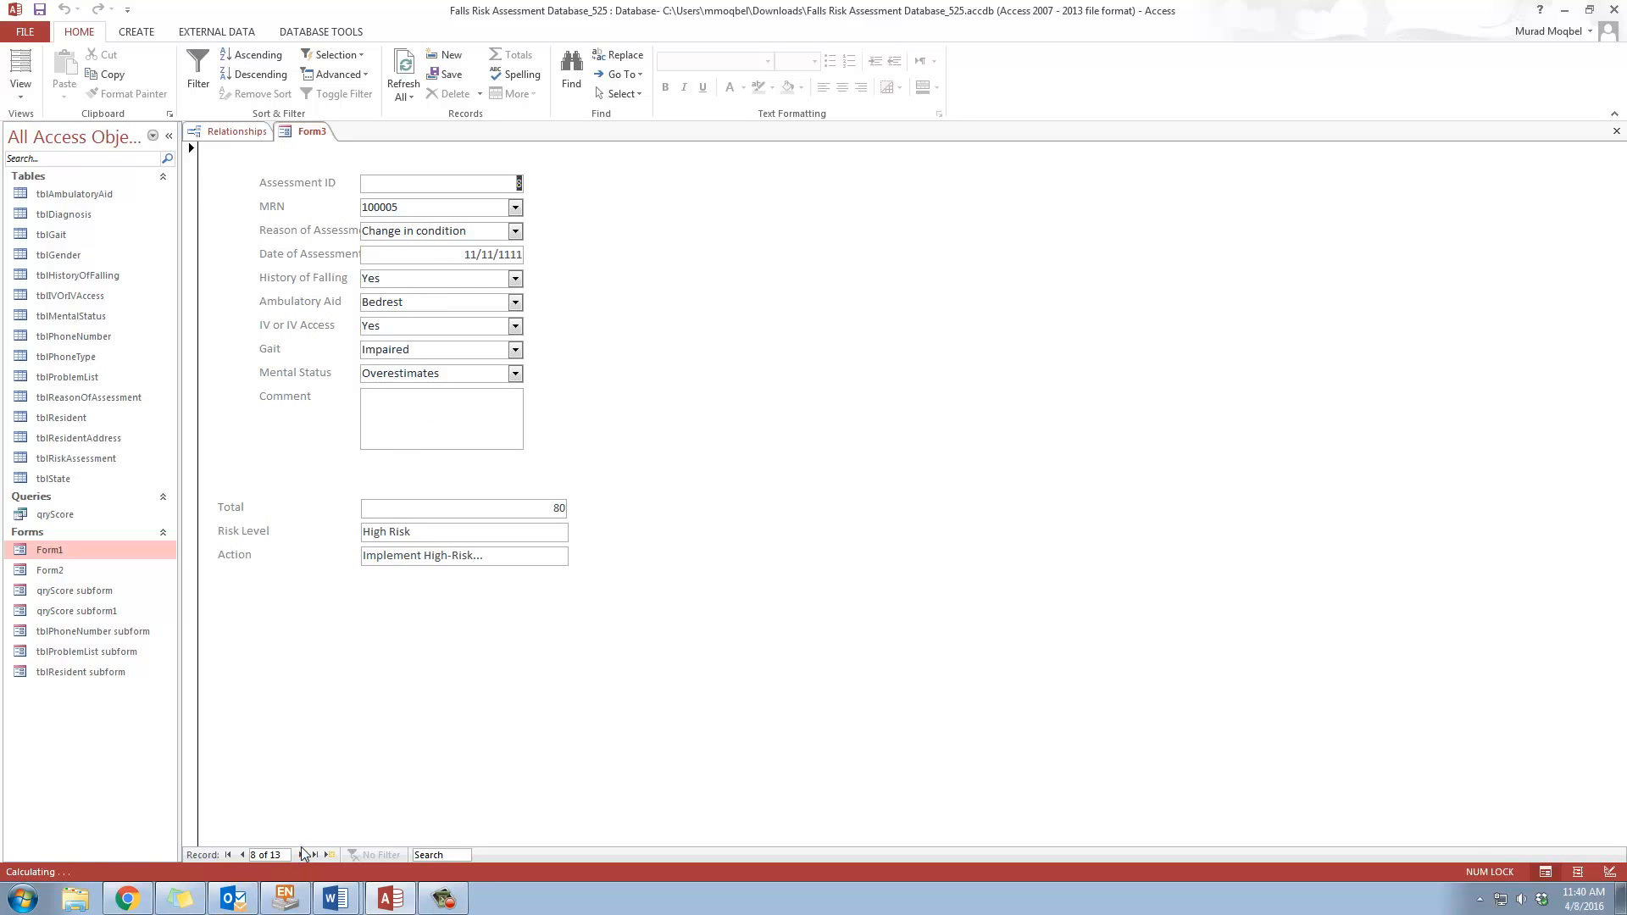
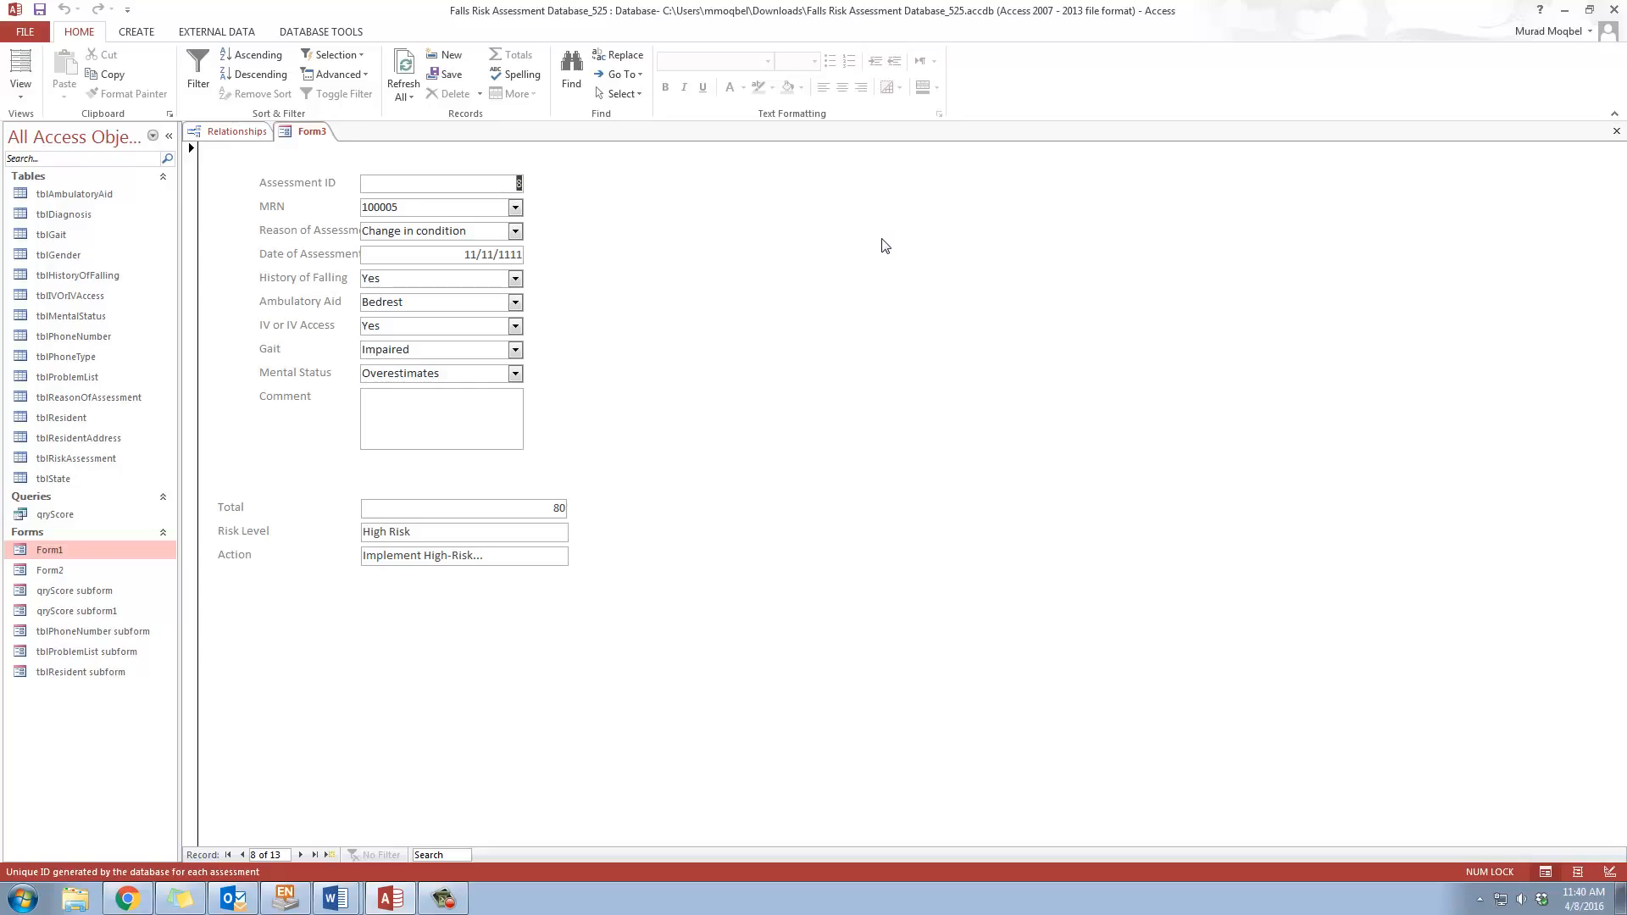
Start a new assessment record with an existing resident's MRN, reason Admission, History of Falling Yes and Ambulatory Aid Cane
click(327, 857)
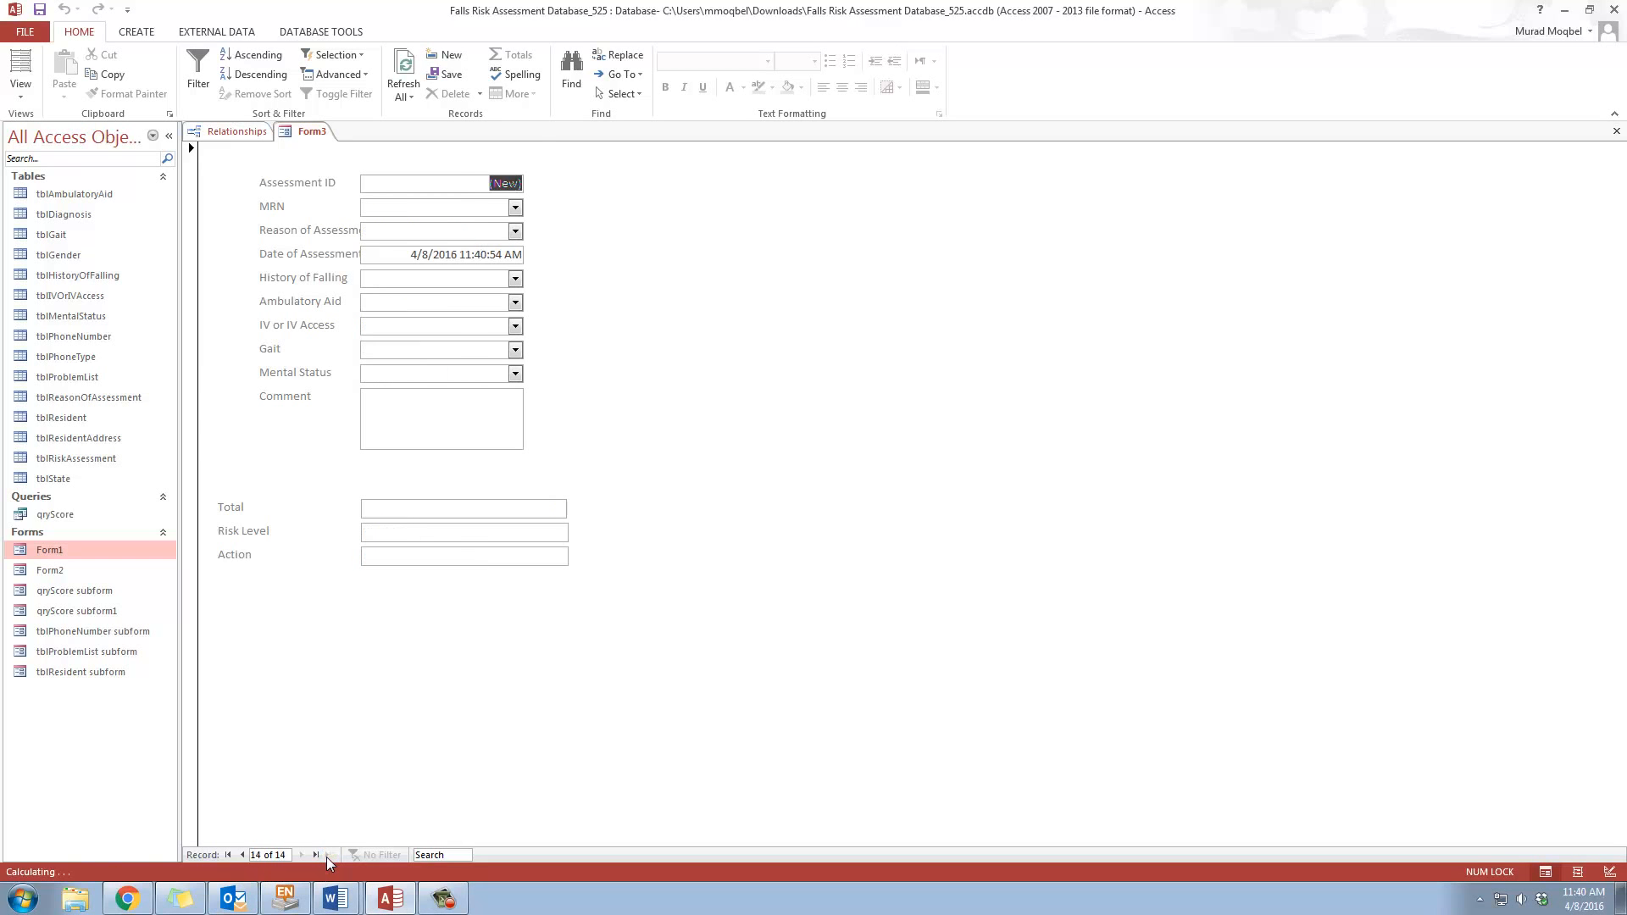
click(516, 208)
click(502, 246)
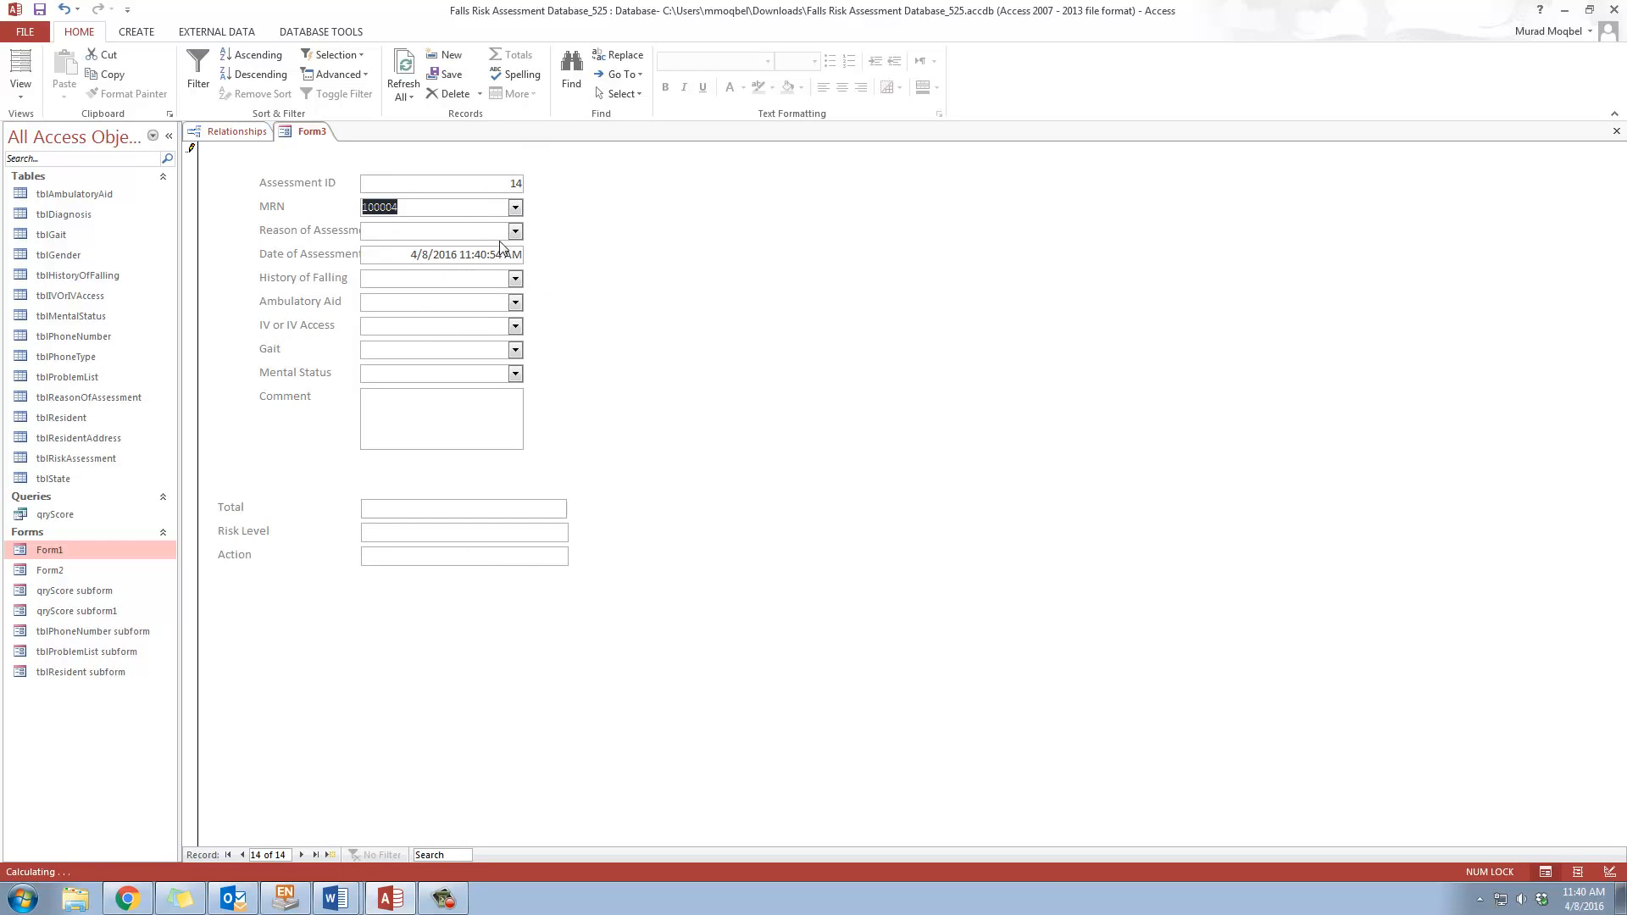
click(515, 232)
click(497, 253)
click(515, 279)
click(502, 314)
click(515, 303)
click(505, 336)
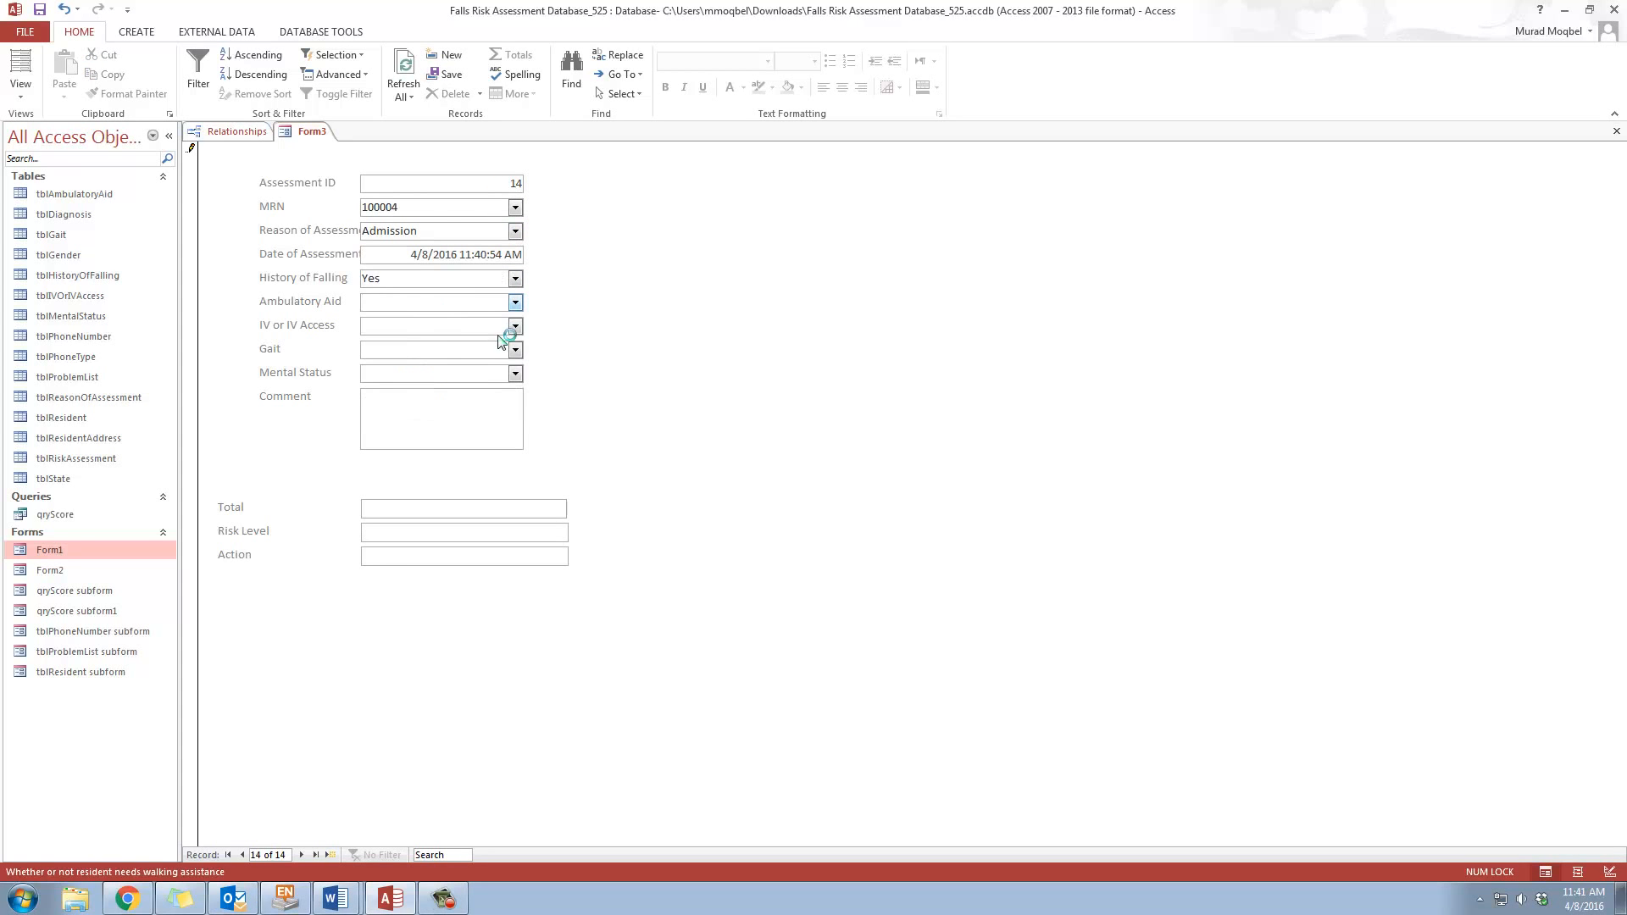
Set IV or IV Access to Yes, Gait to Impaired and Mental Status to Overestimates, and enter the comment "mmmmaihjsiuhgsug"
click(515, 326)
click(503, 361)
click(515, 350)
click(505, 366)
click(515, 374)
click(483, 407)
click(497, 397)
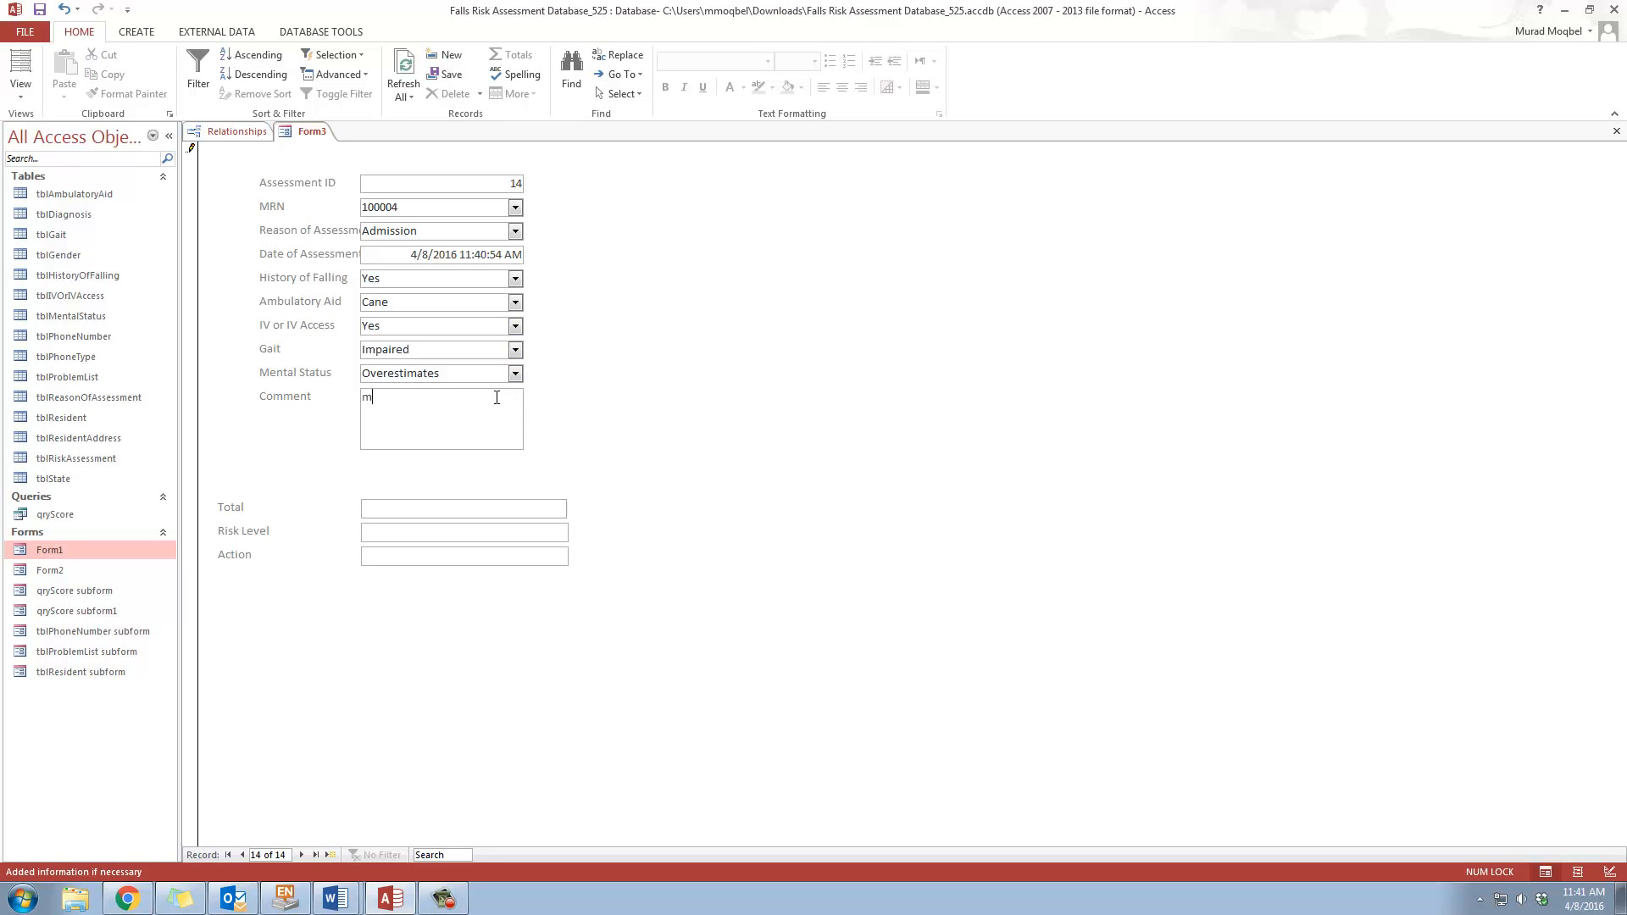
text(mmmmaihjsiuhgsug)
Move from the assessment fields into the subform's Total field to save the new record and calculate its score
click(413, 514)
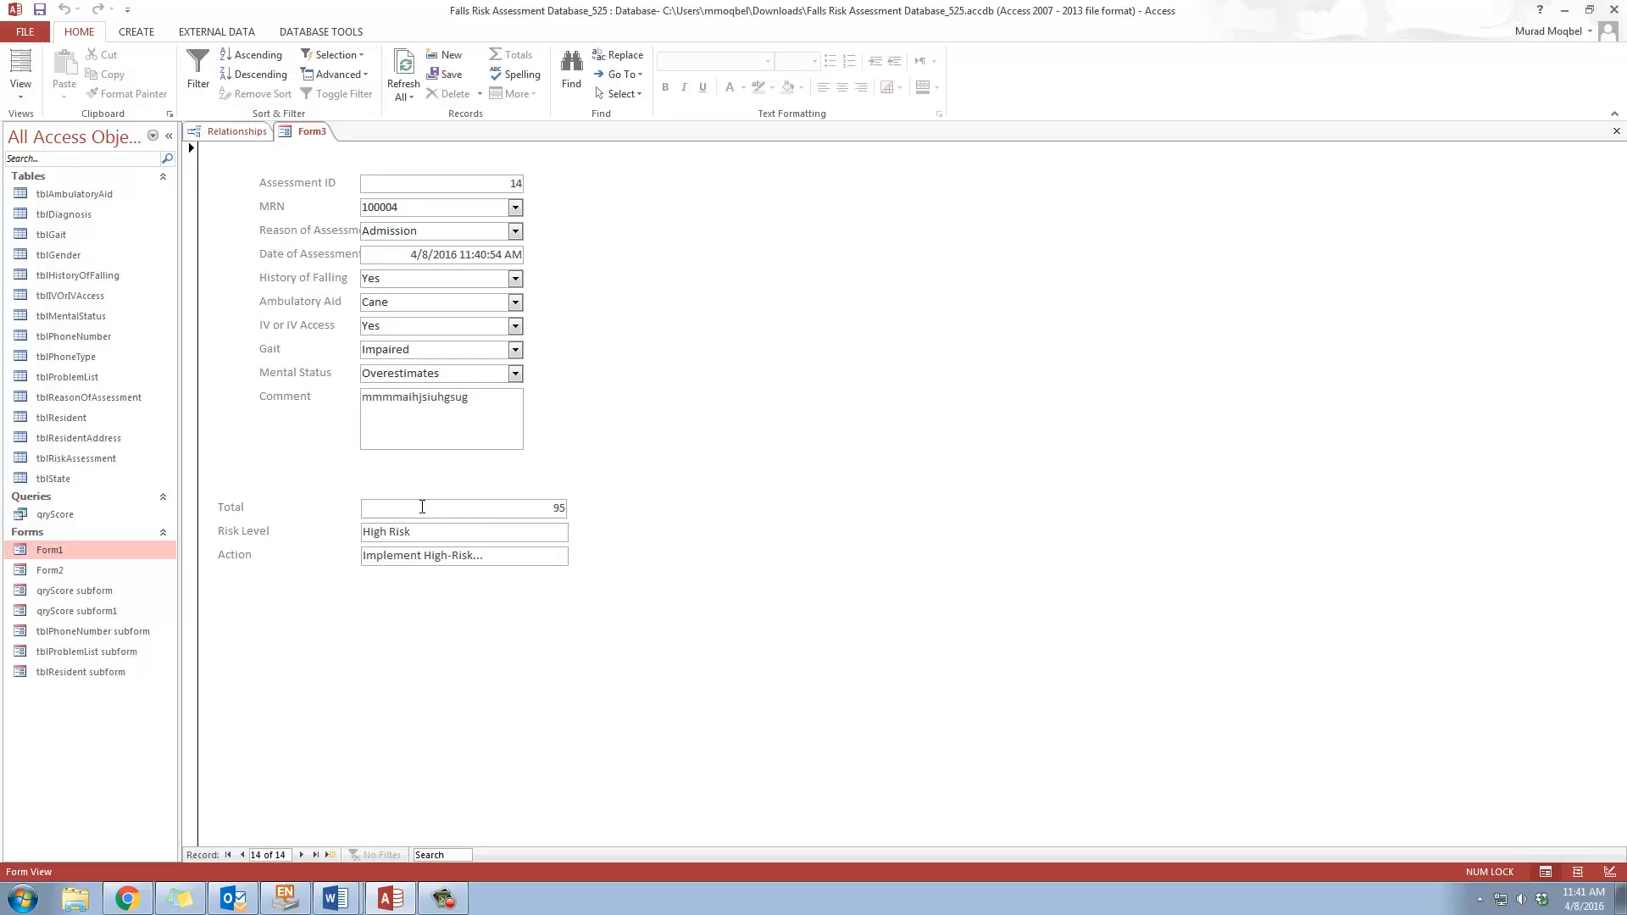
click(520, 501)
click(488, 371)
click(535, 507)
Save the form under the name frmAssessment
right_click(310, 135)
click(310, 137)
right_click(310, 134)
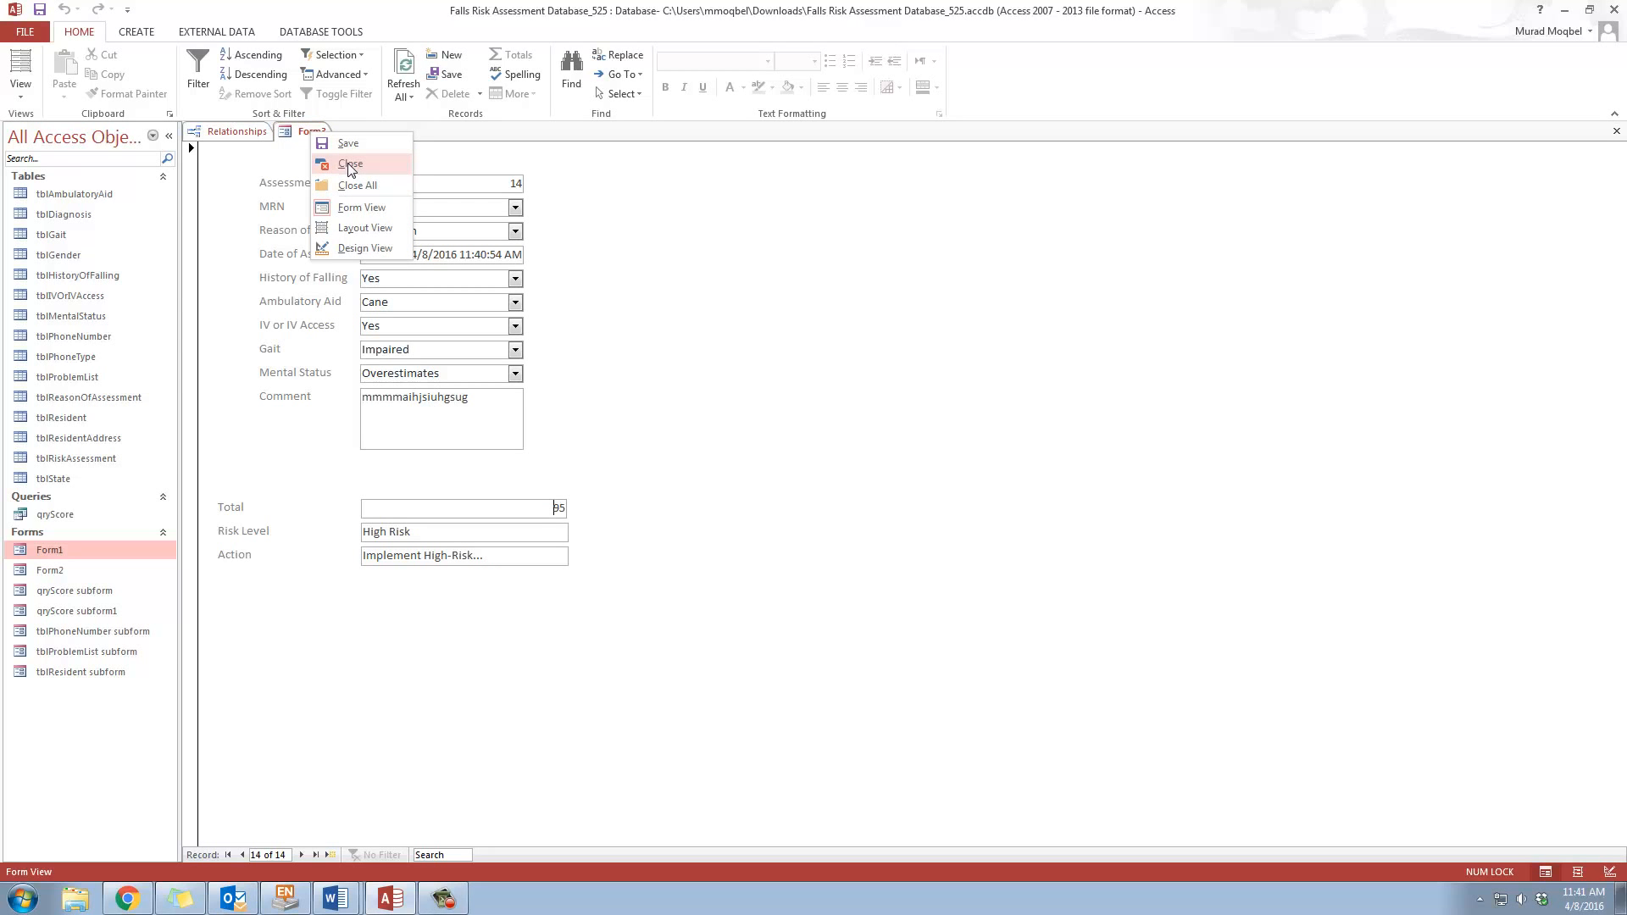
click(350, 166)
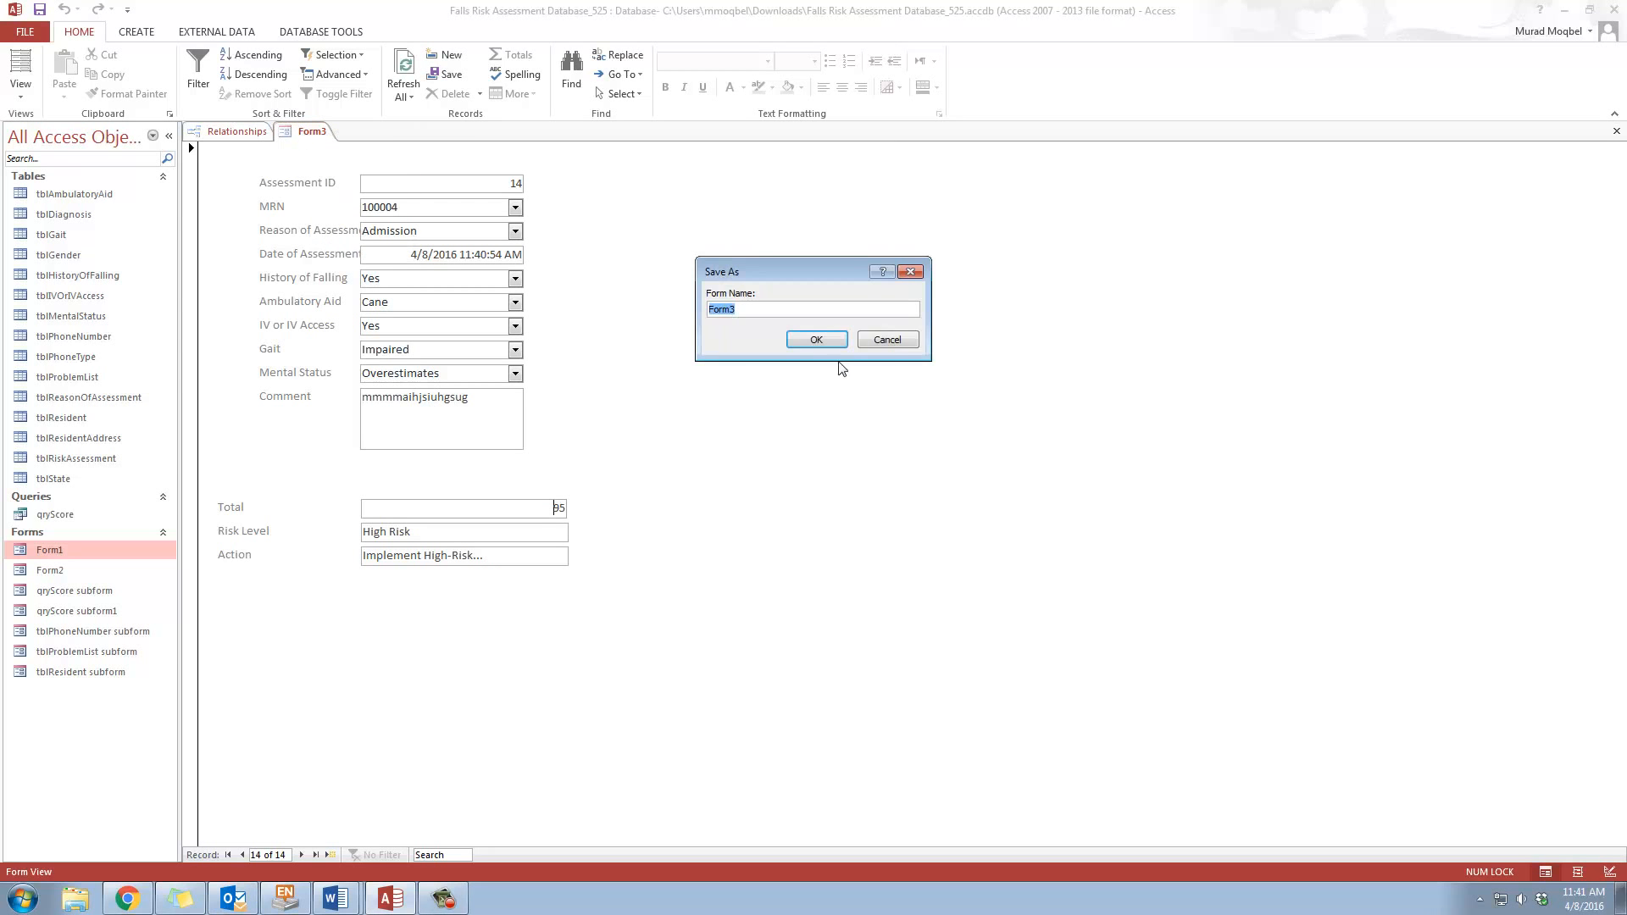
click(819, 340)
text(frmAssessment)
click(809, 341)
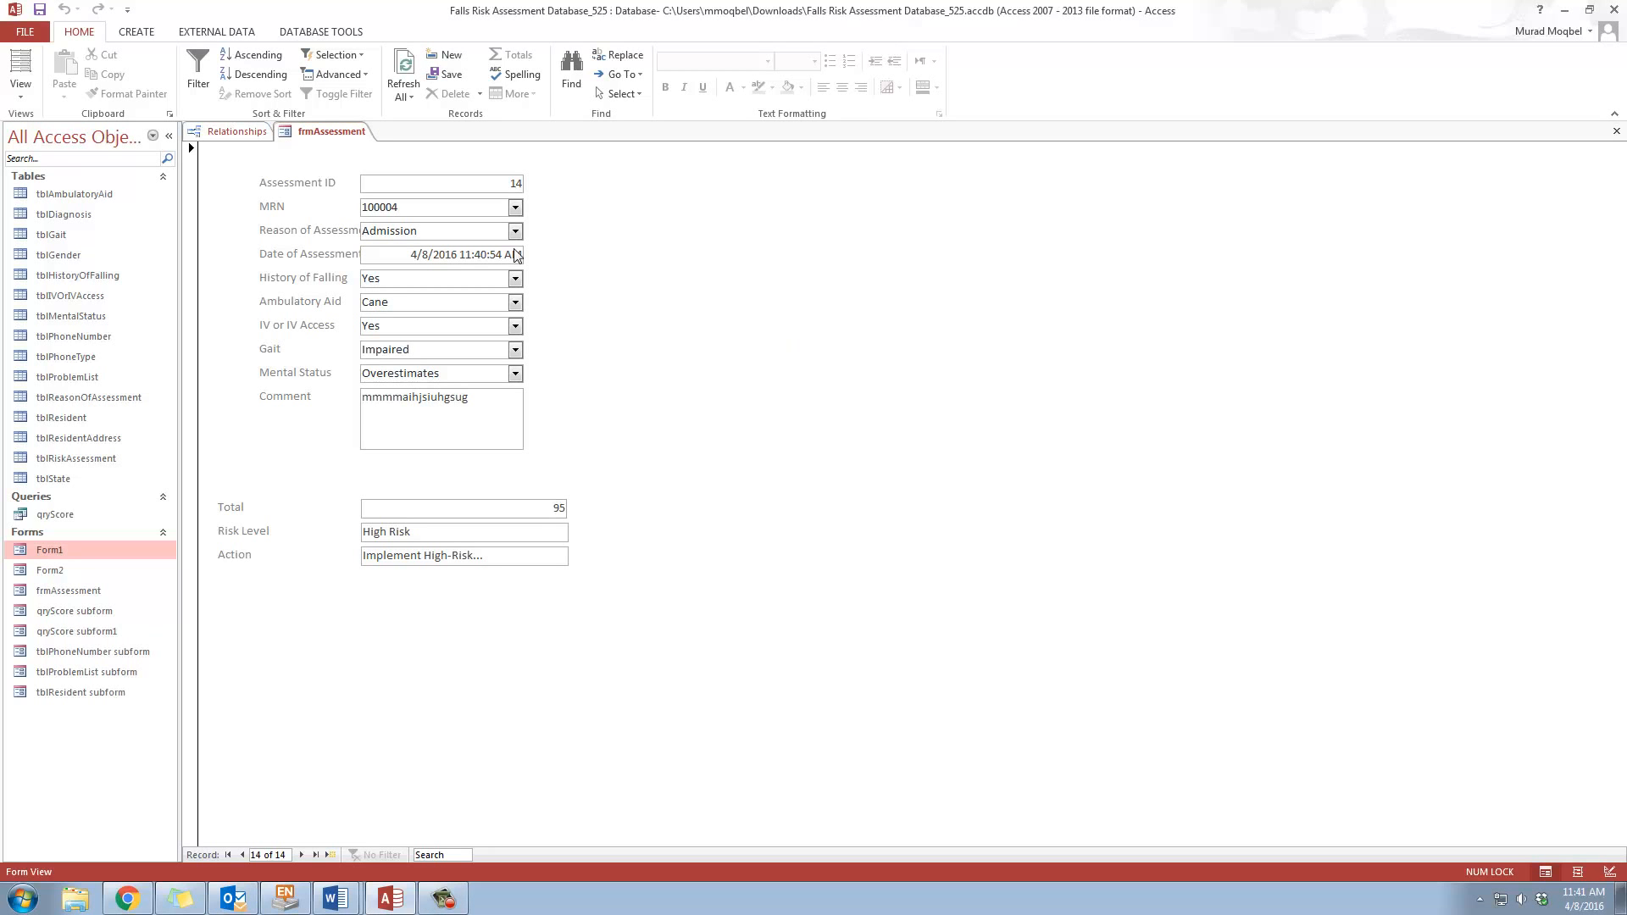
Return frmAssessment to Design view and build an event procedure for the MentalStatus combo box with the Code Builder
click(21, 90)
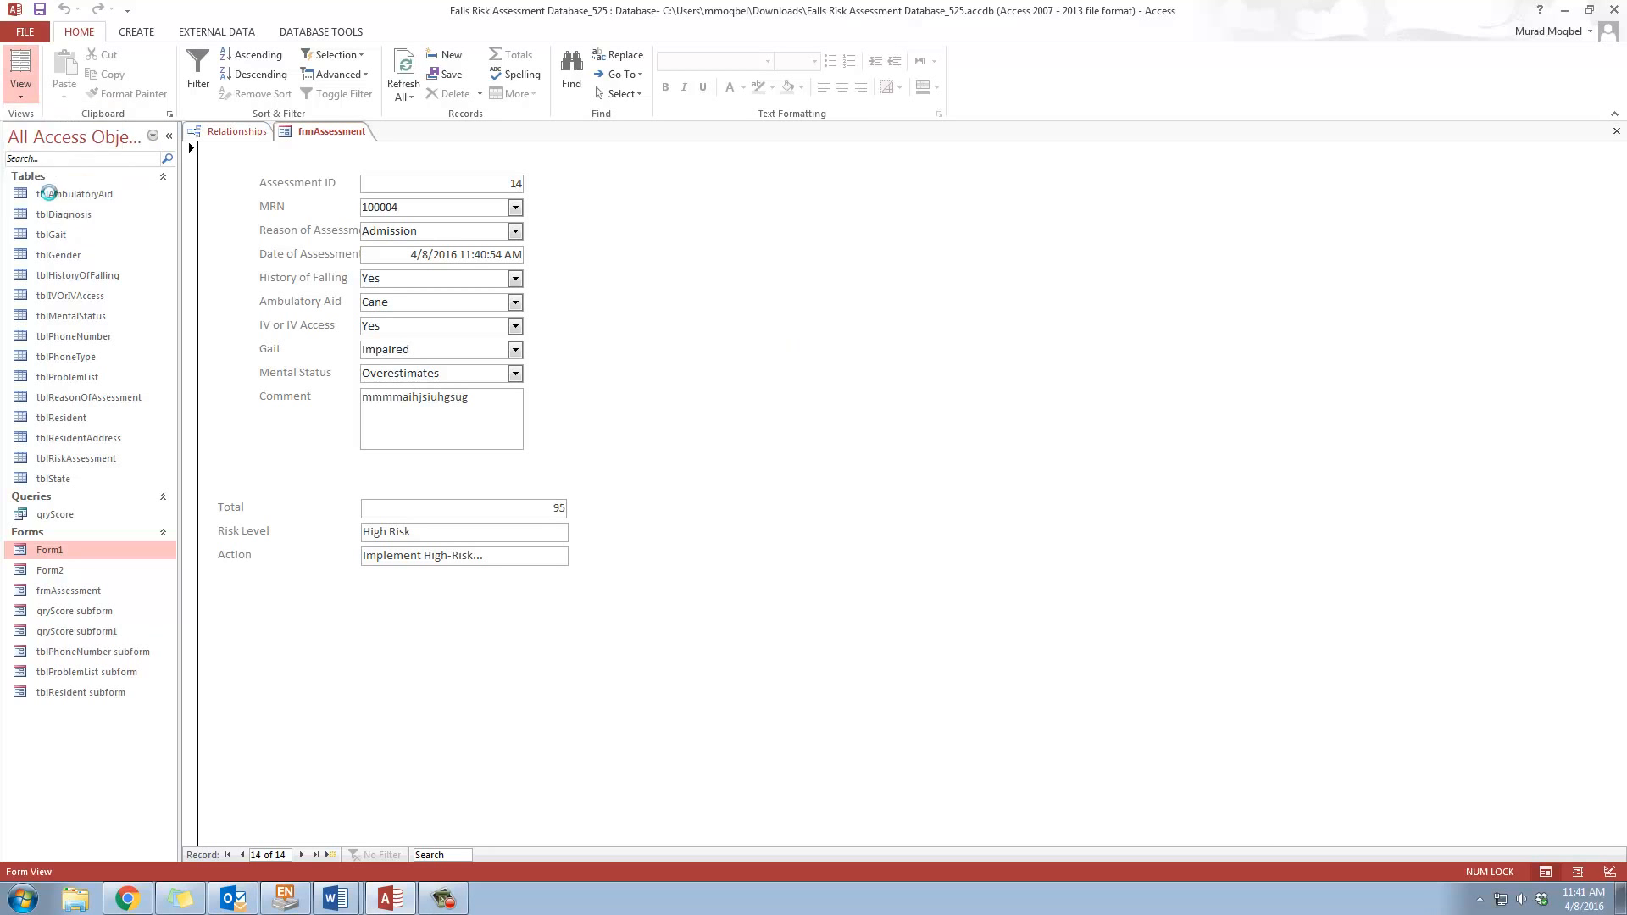
click(49, 192)
click(478, 410)
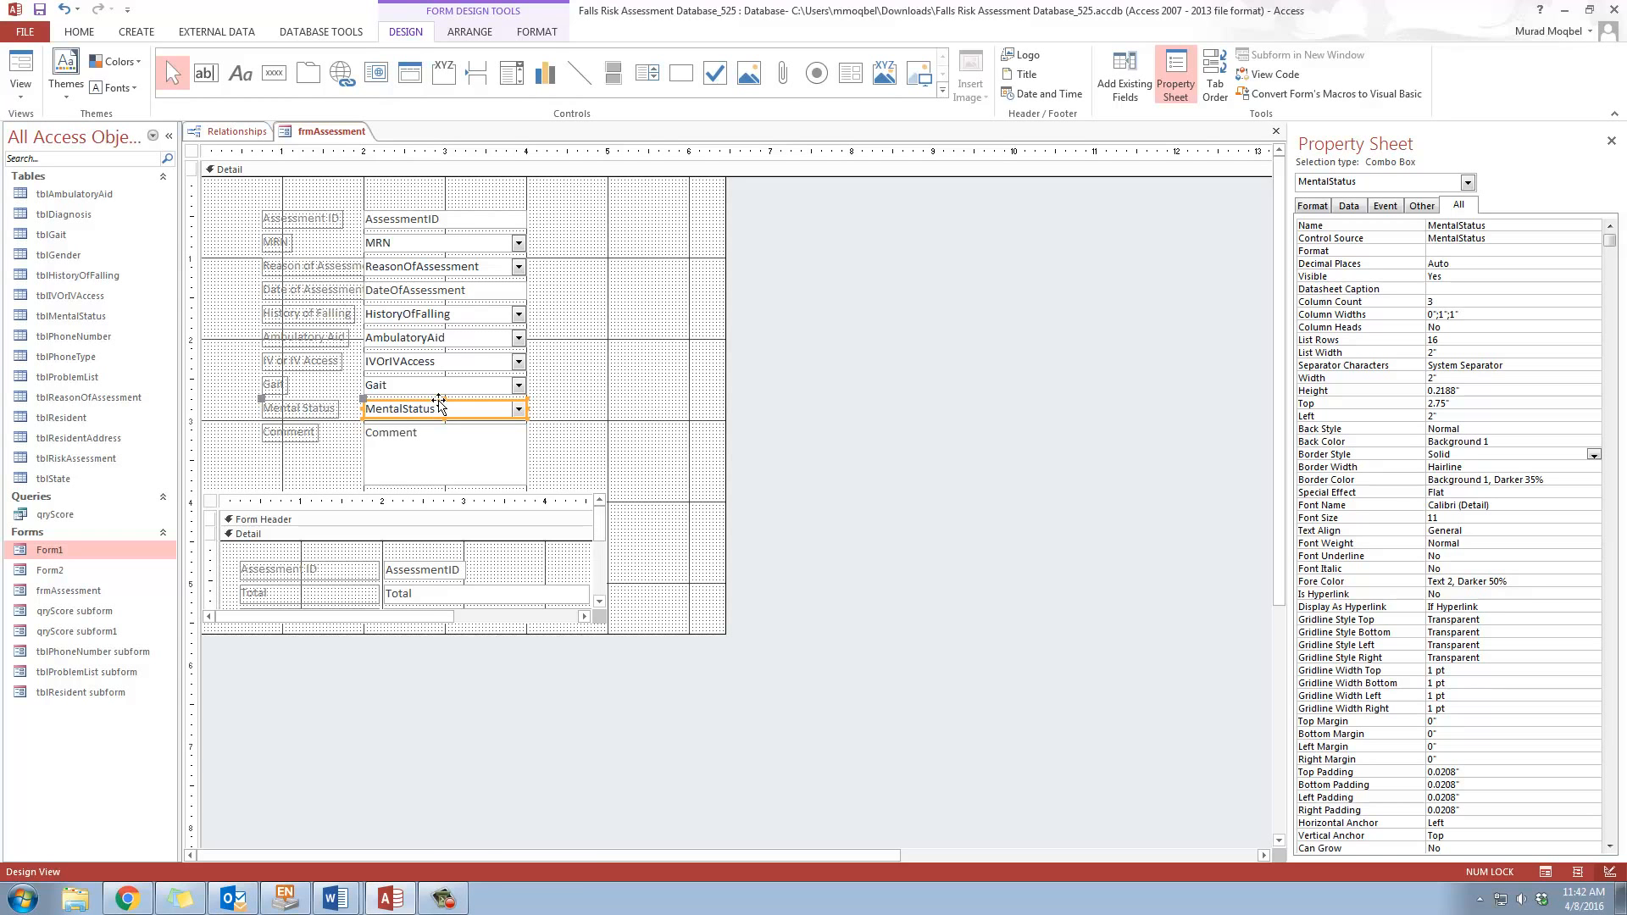
right_click(438, 405)
click(513, 354)
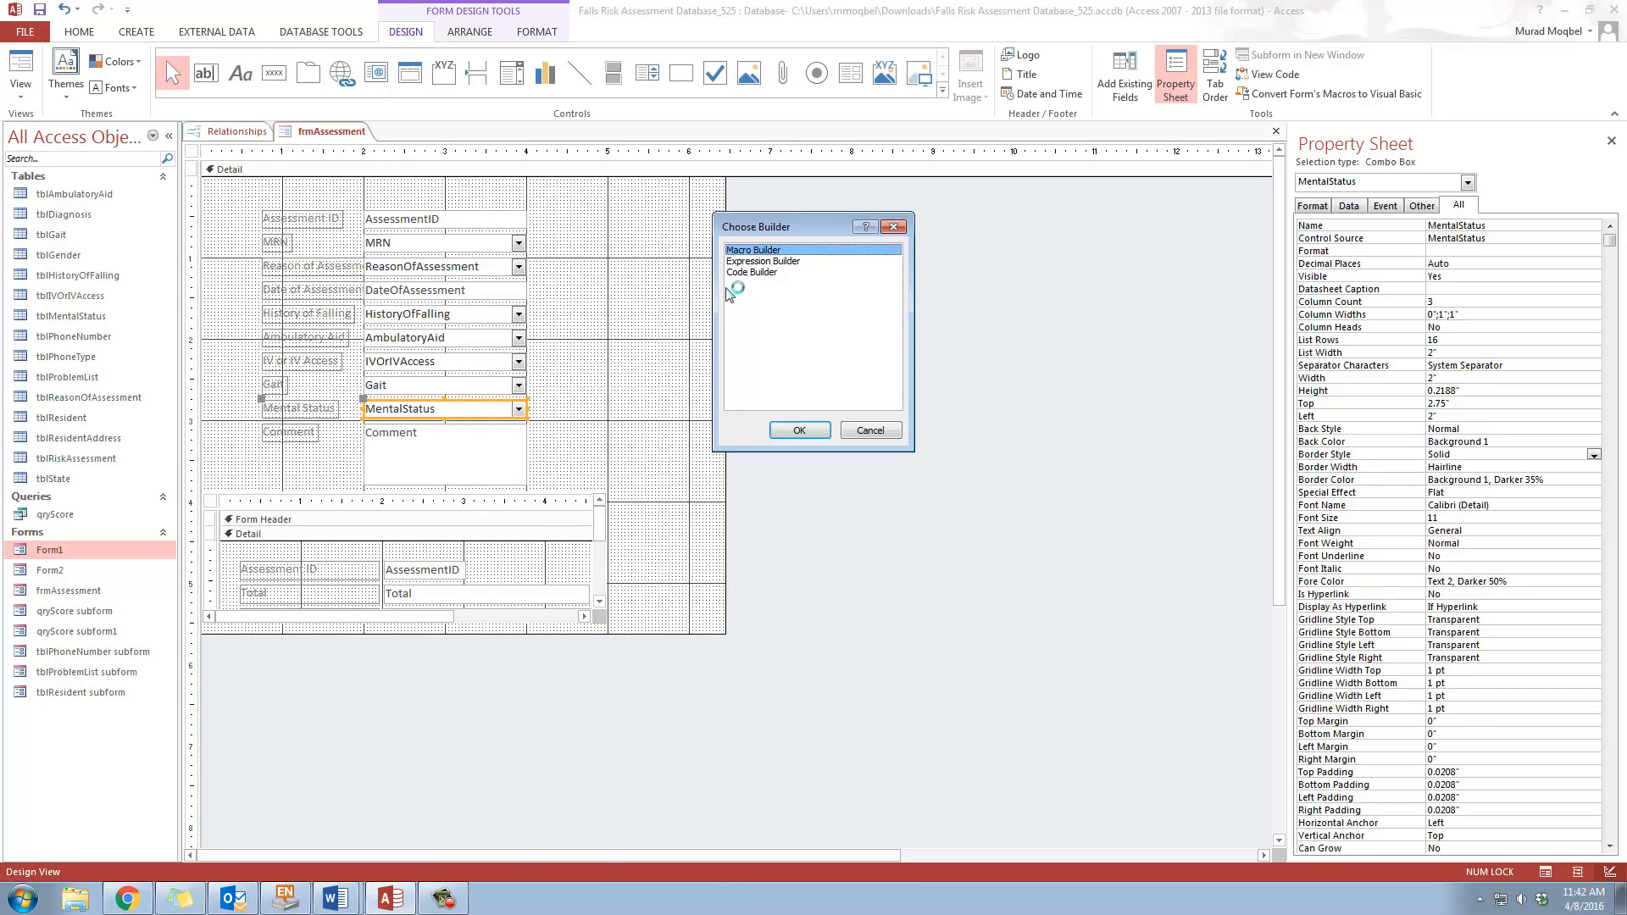
click(762, 272)
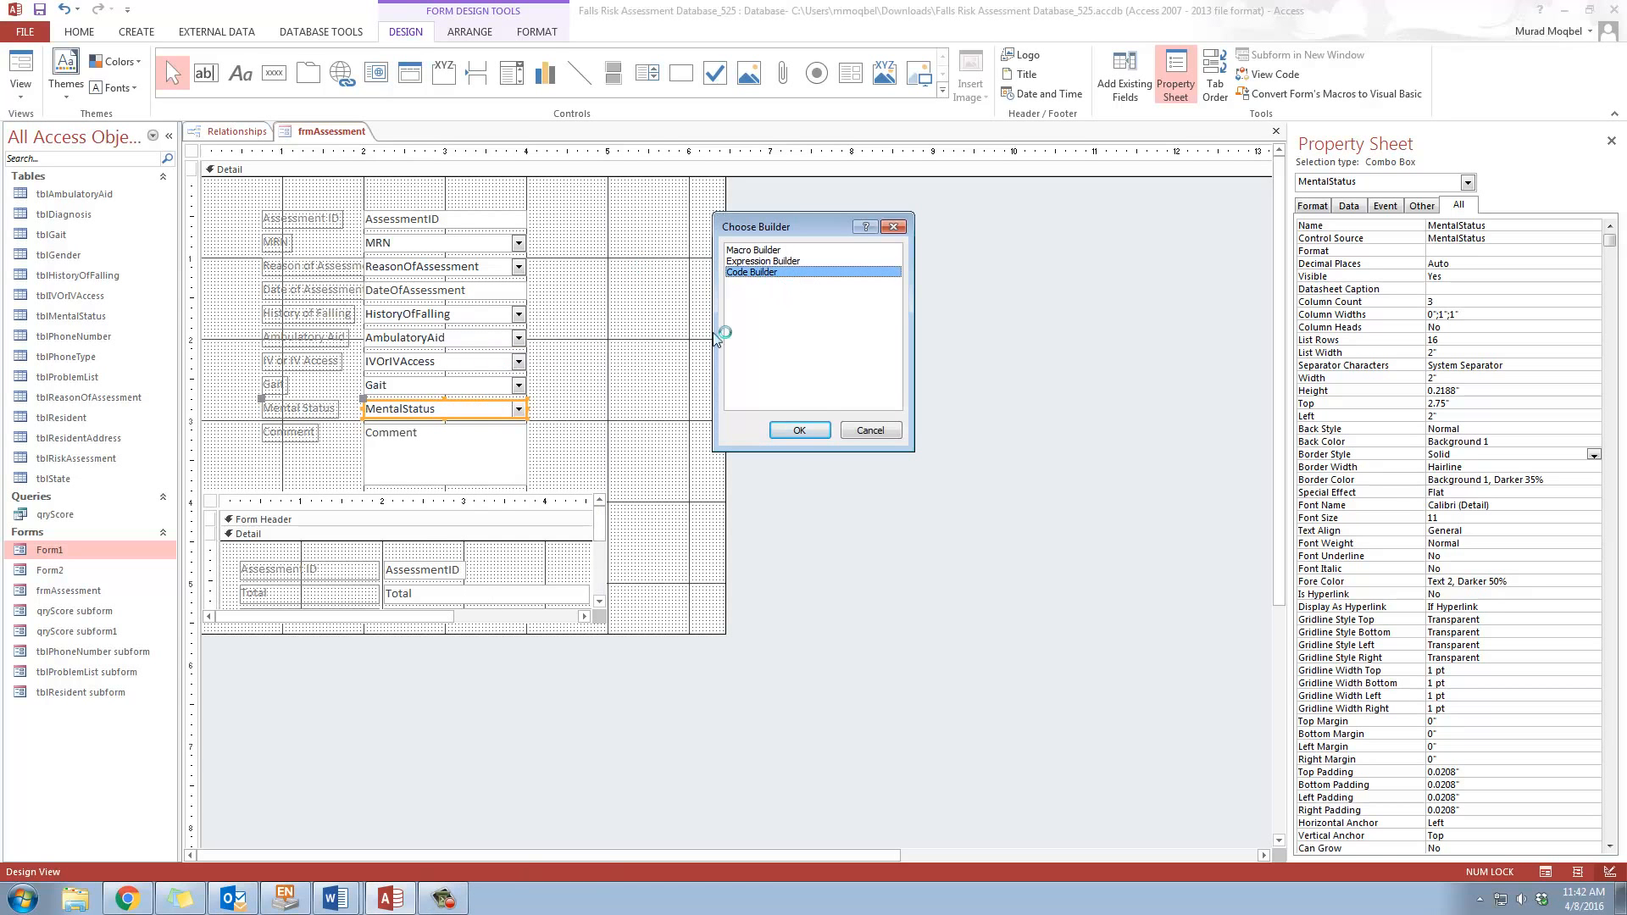
click(799, 430)
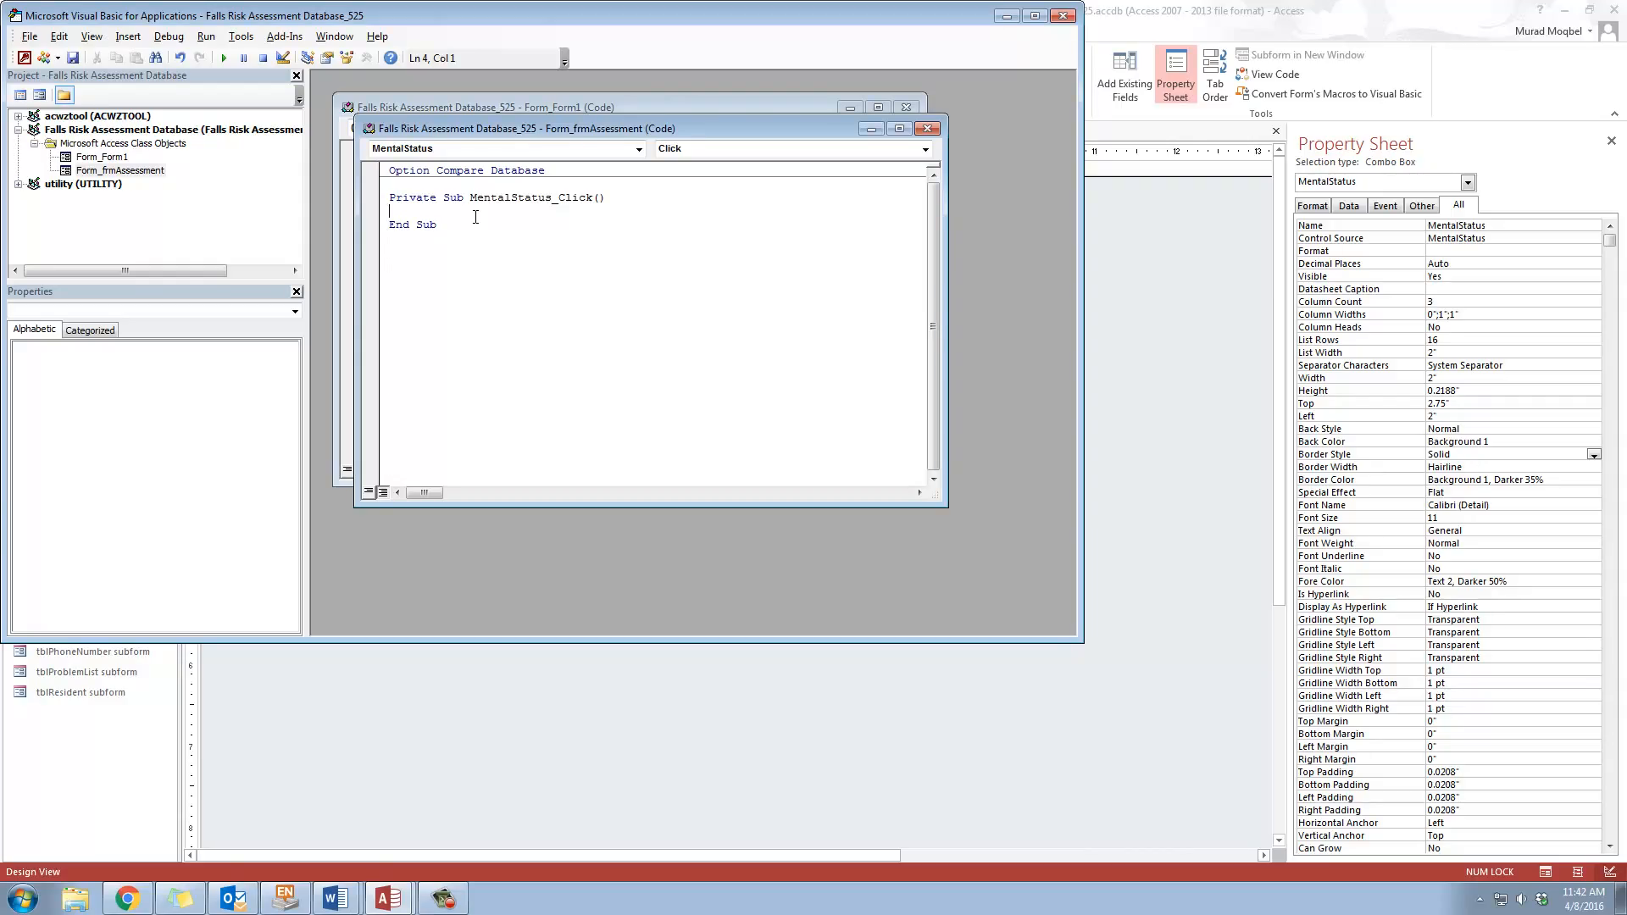
Begin the body of the MentalStatus_Click procedure with the condition "If Me.Dirty Then"
drag(471, 199, 555, 198)
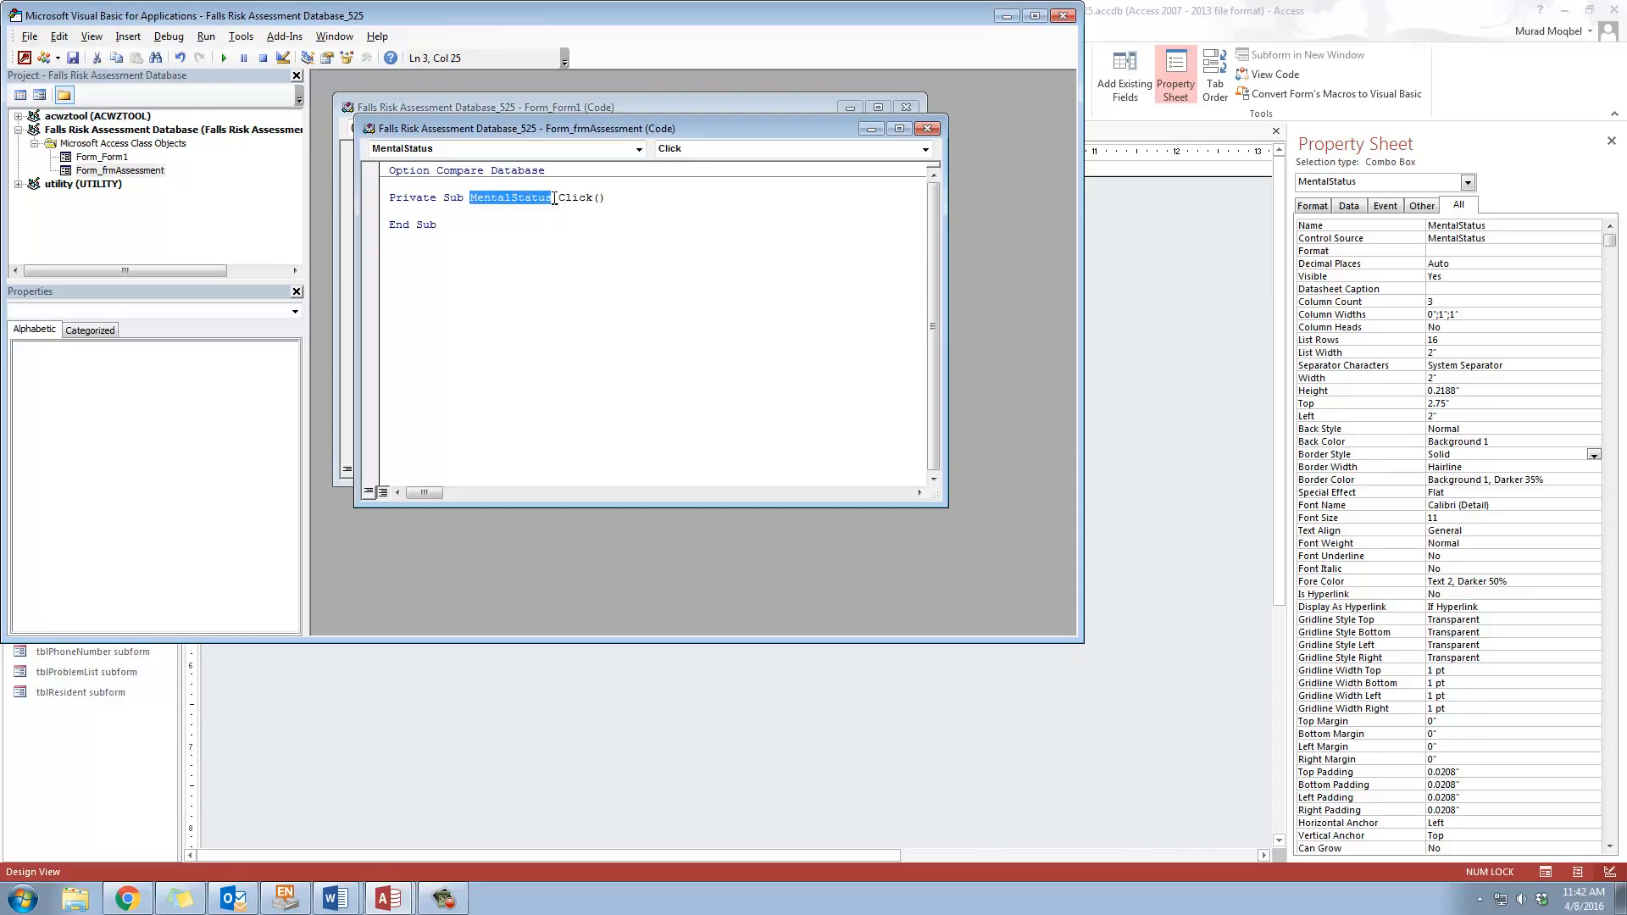
click(482, 210)
text(if)
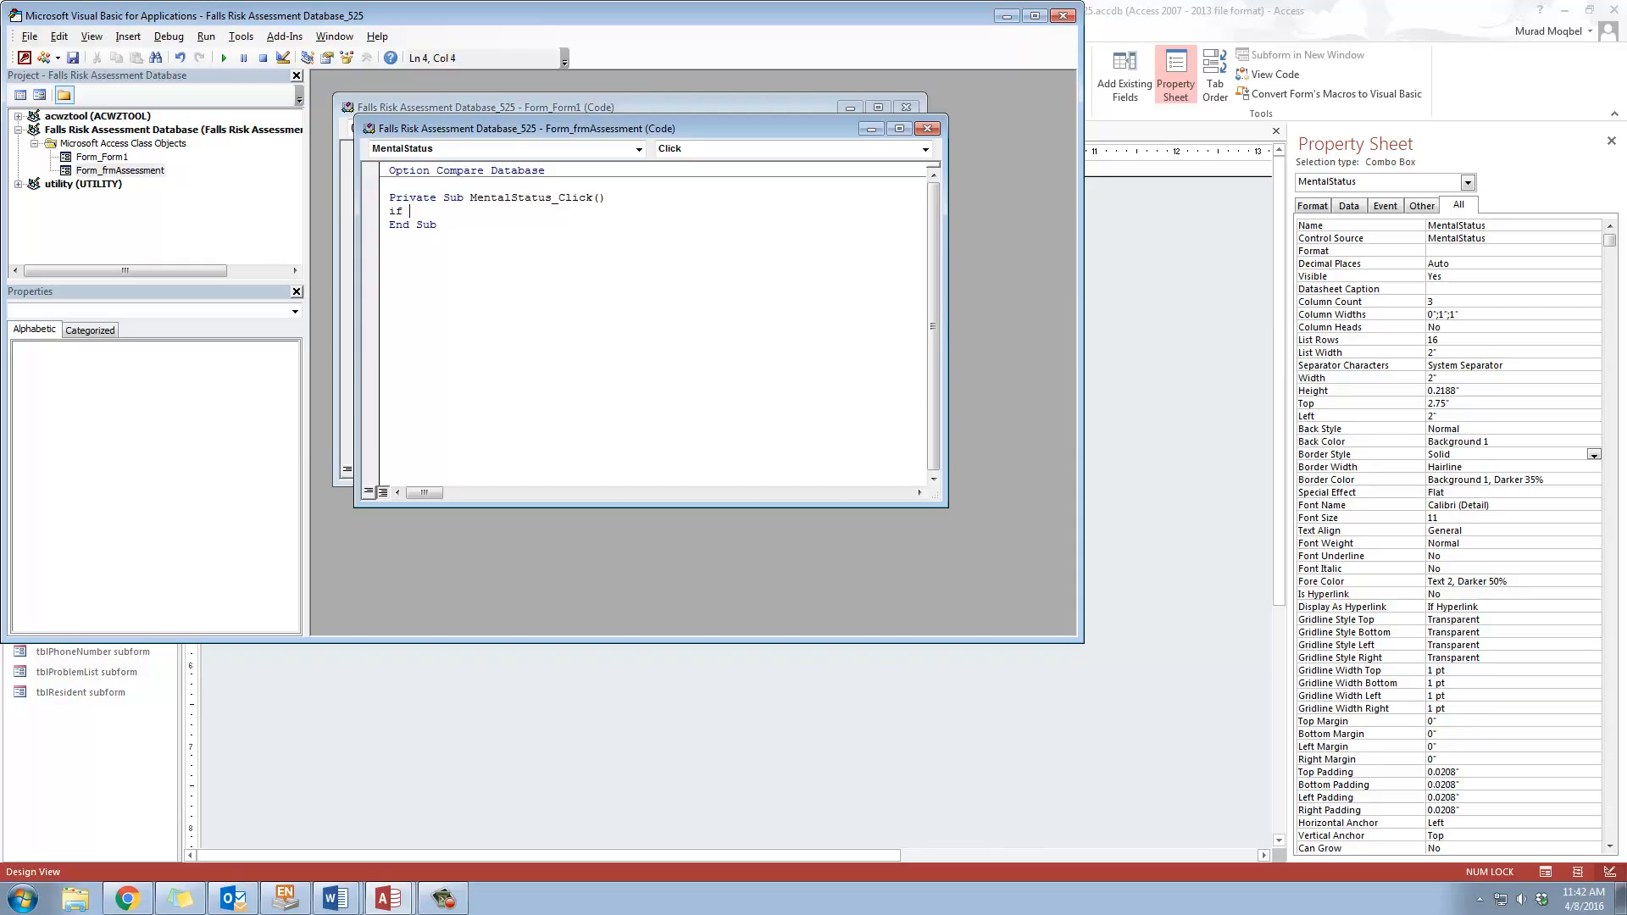
text( me.)
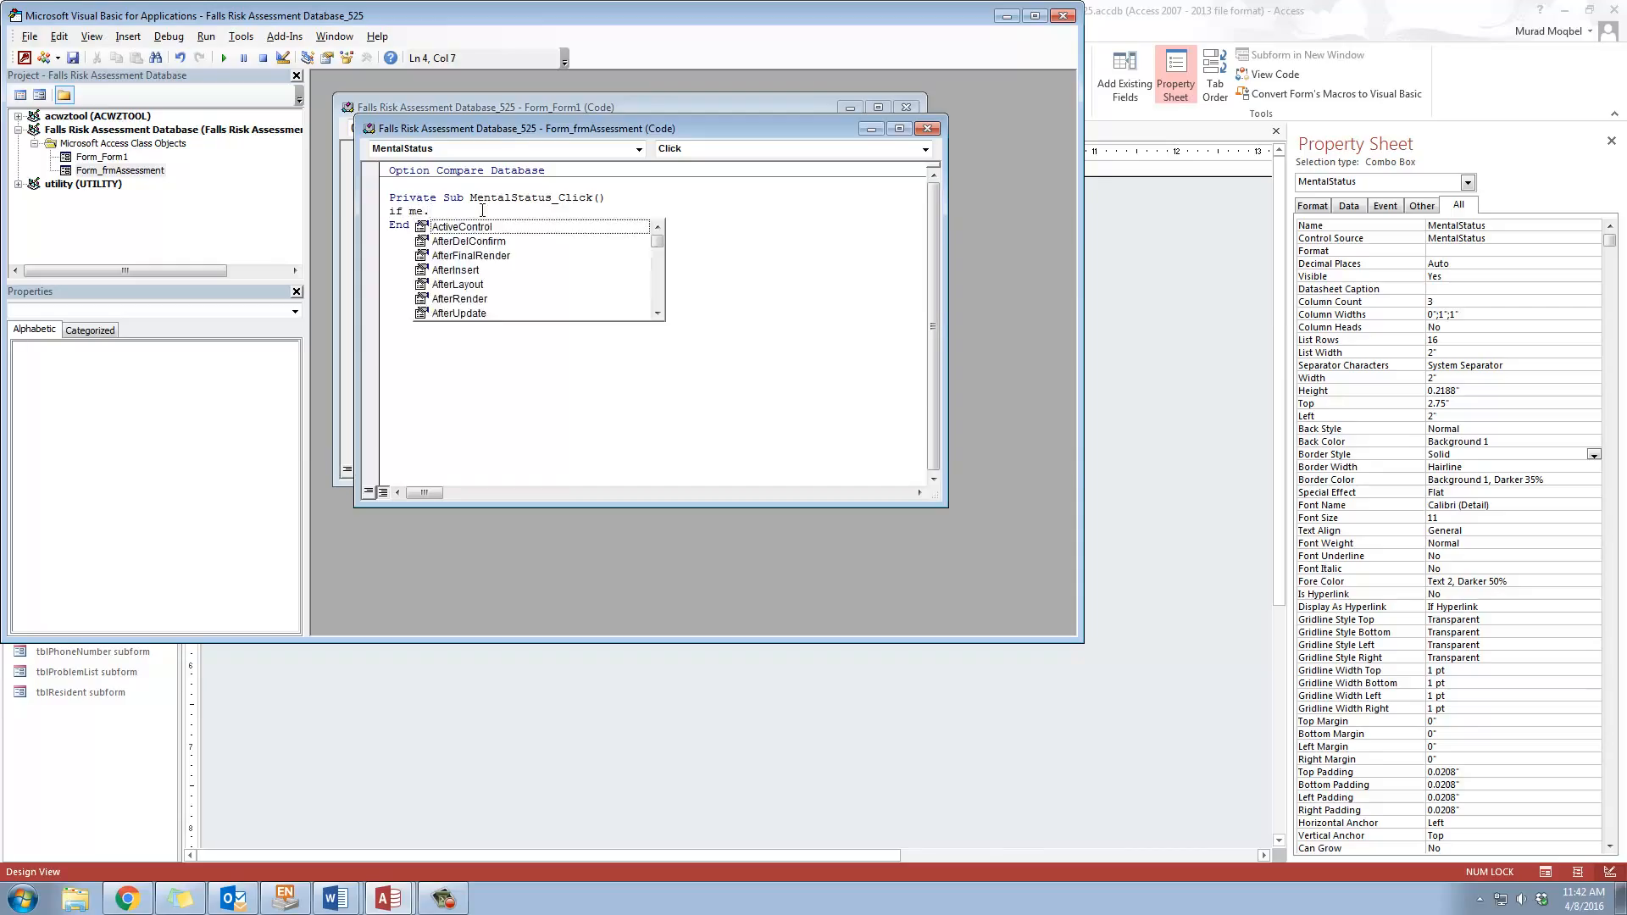
text(dirt)
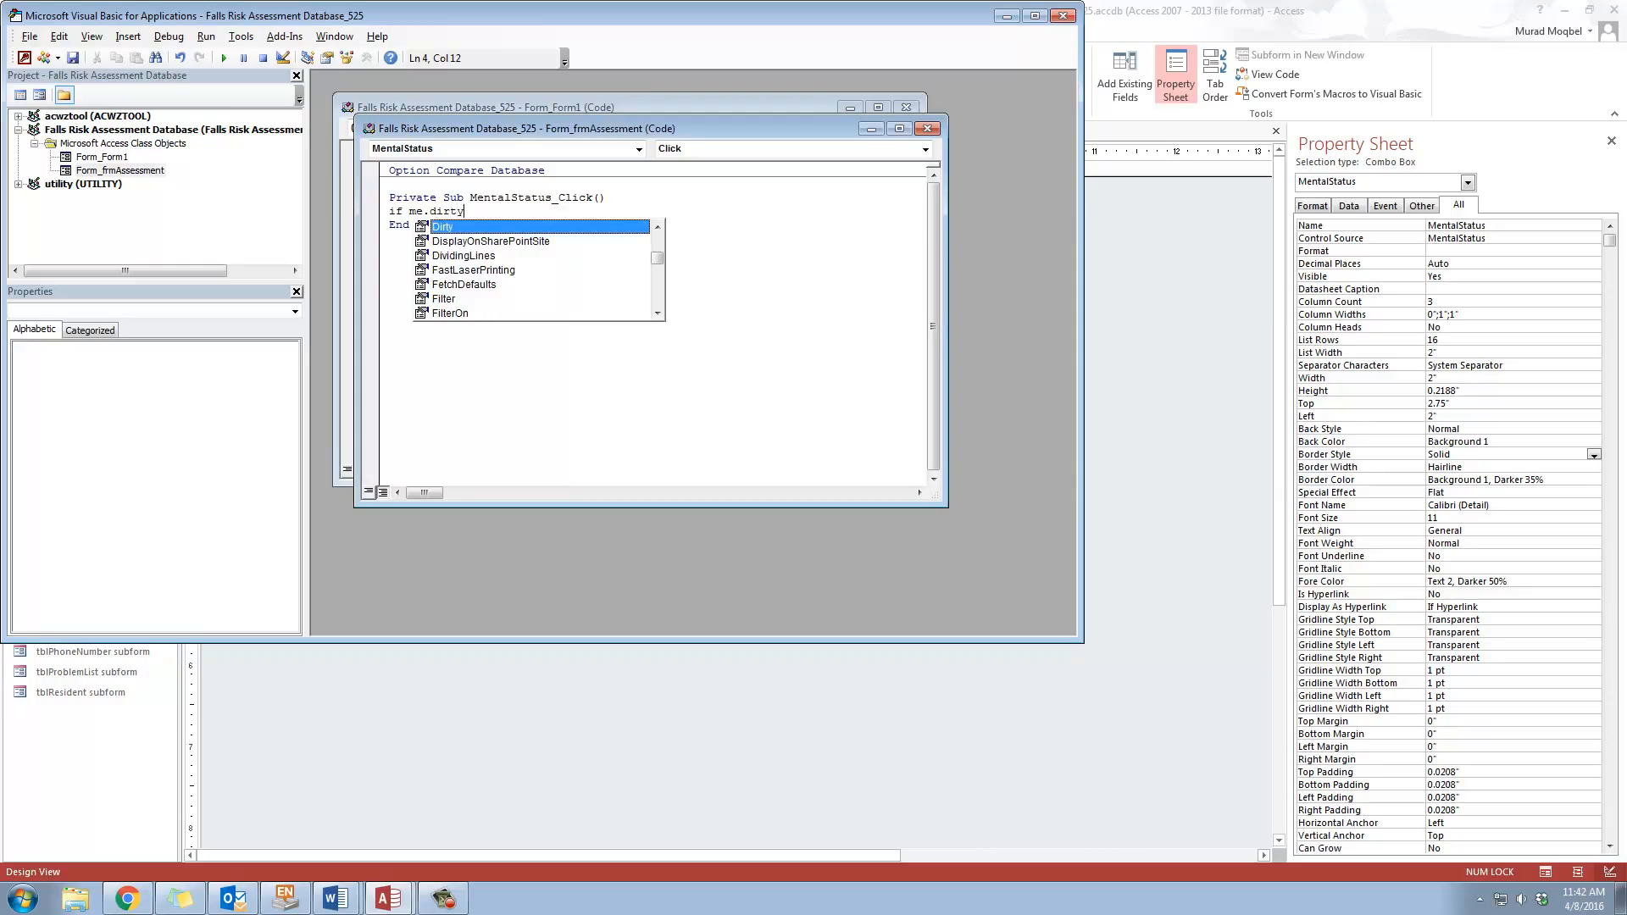
text(y )
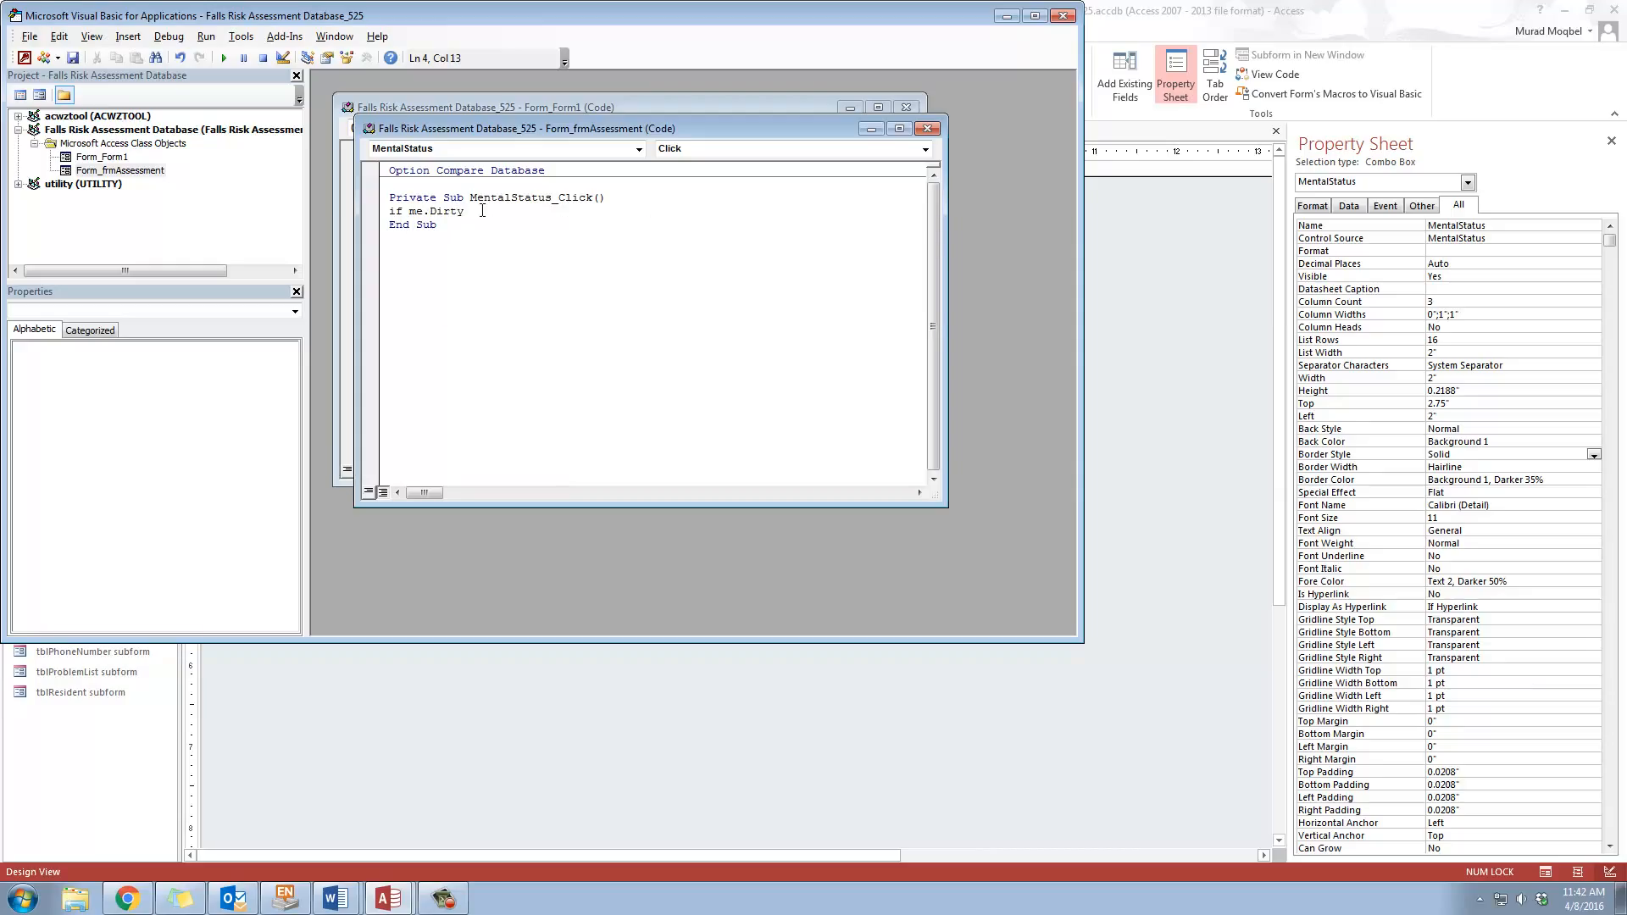
text(then)
key(Return)
Add the statement "Me.Dirty = False" inside the condition and close the block with "End If"
text(me.dirty)
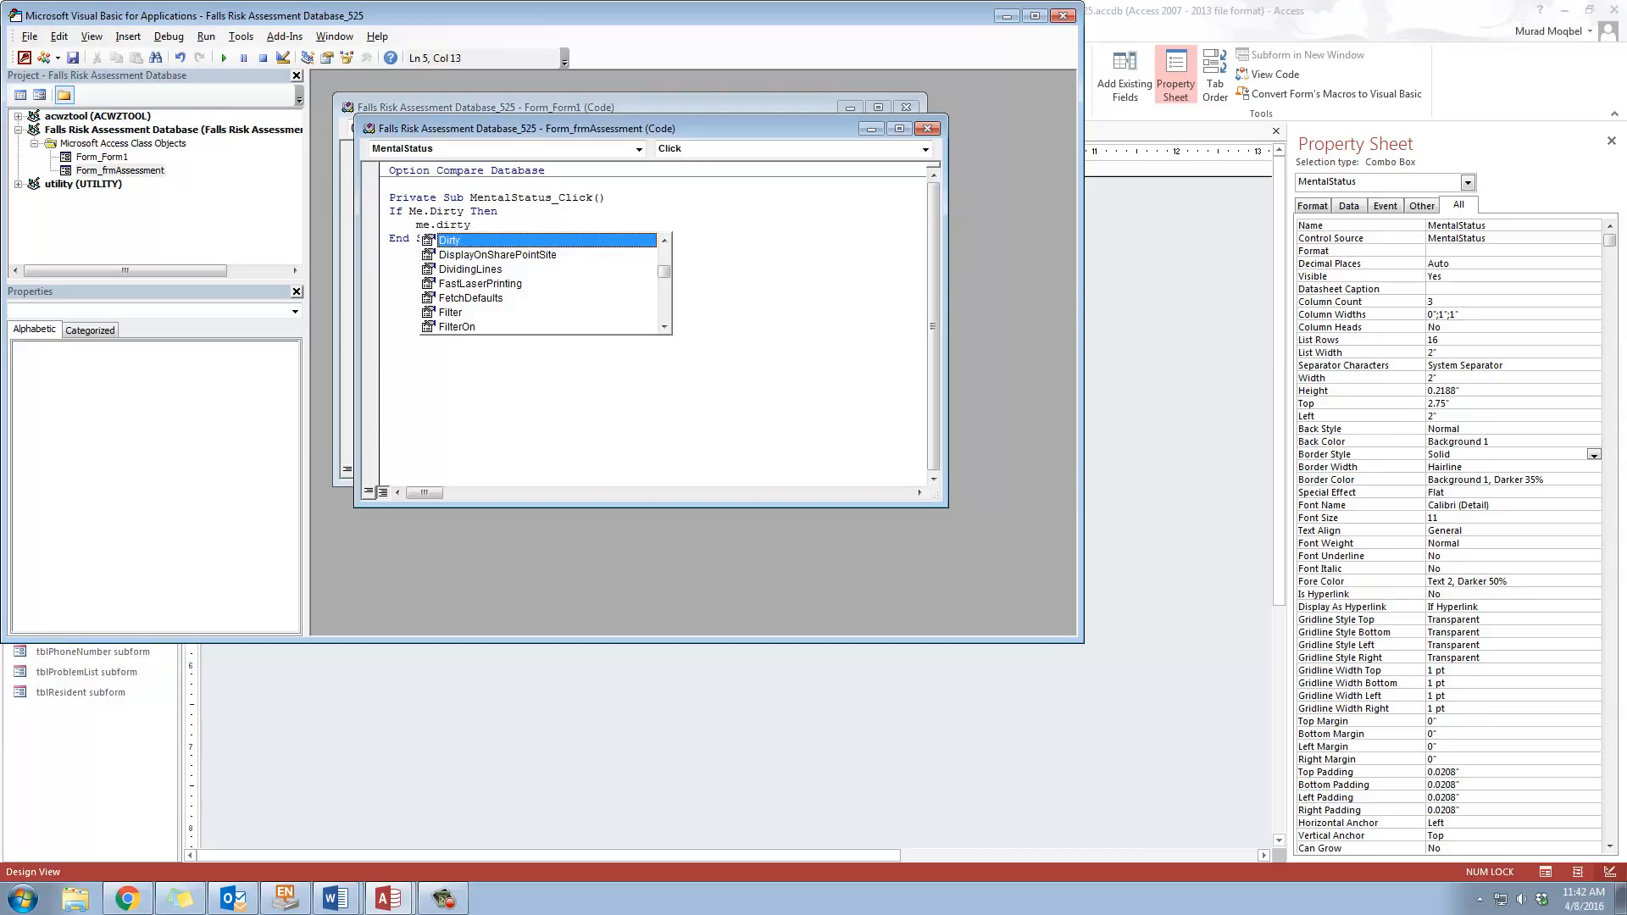
text( =)
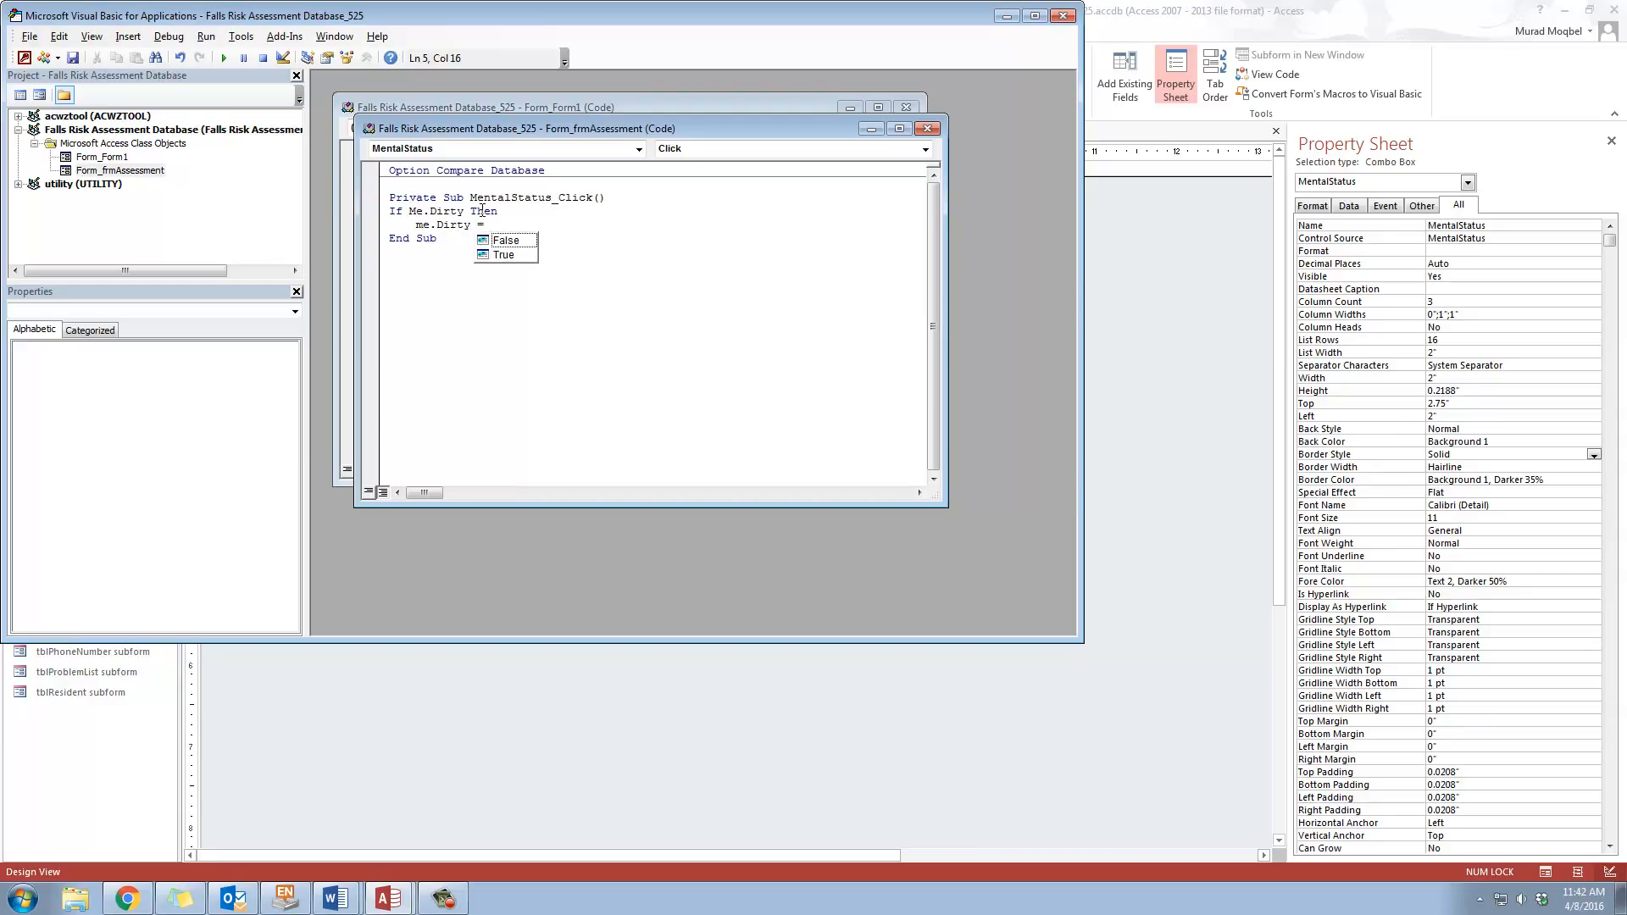
double_click(529, 241)
key(Return)
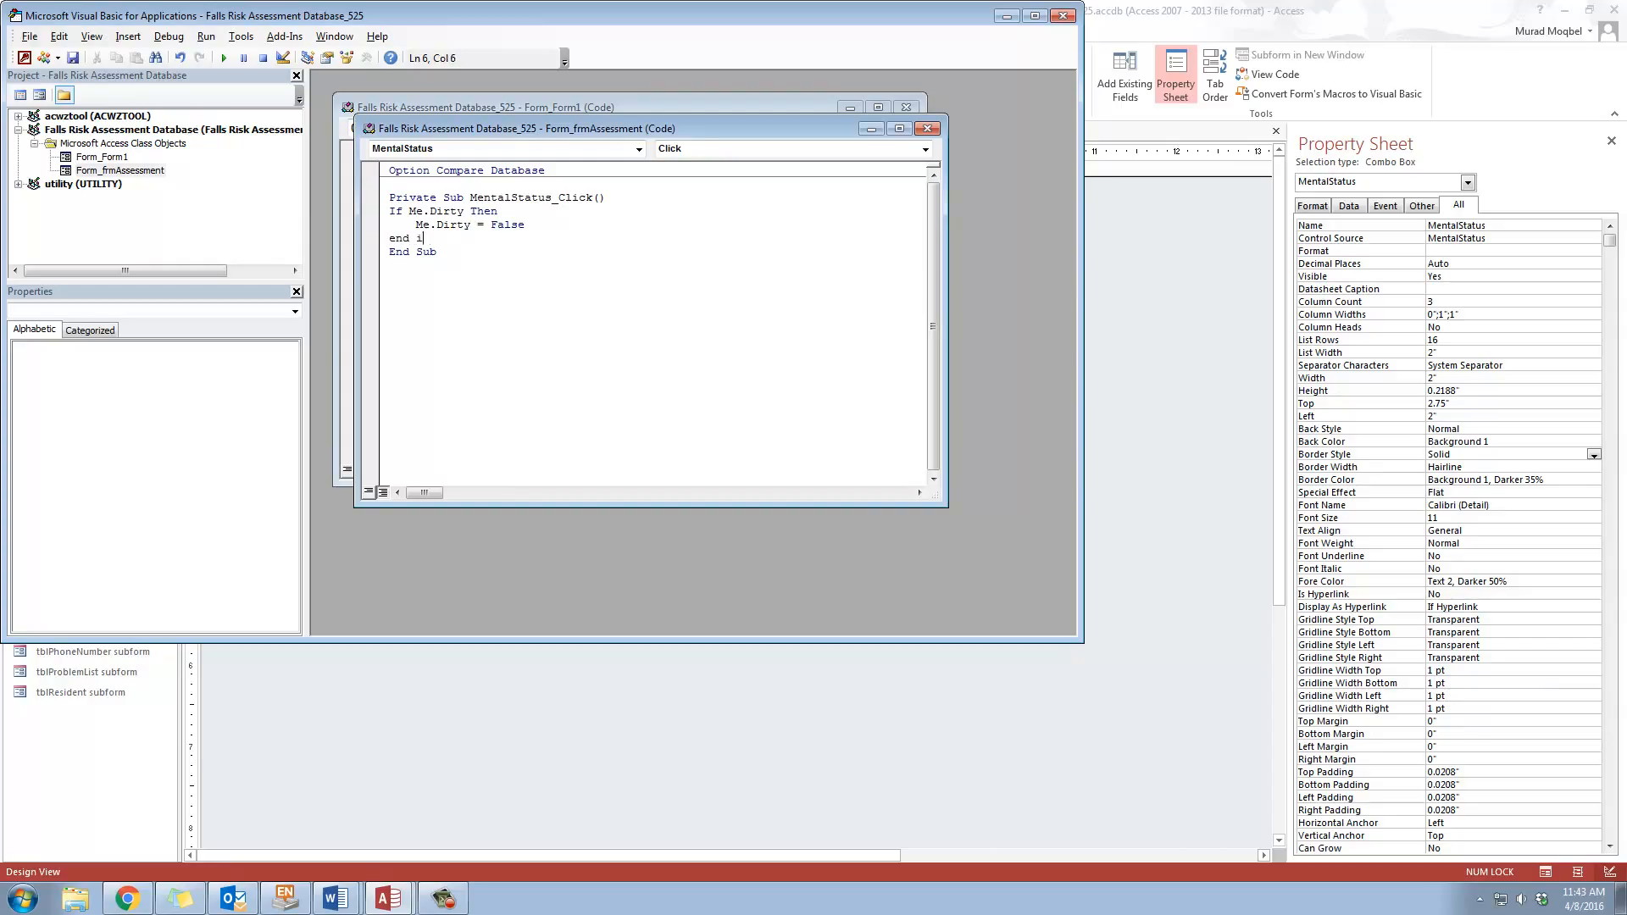
key(Return)
Save the changes to Relationships and frmAssessment, and close the Visual Basic editor
click(73, 57)
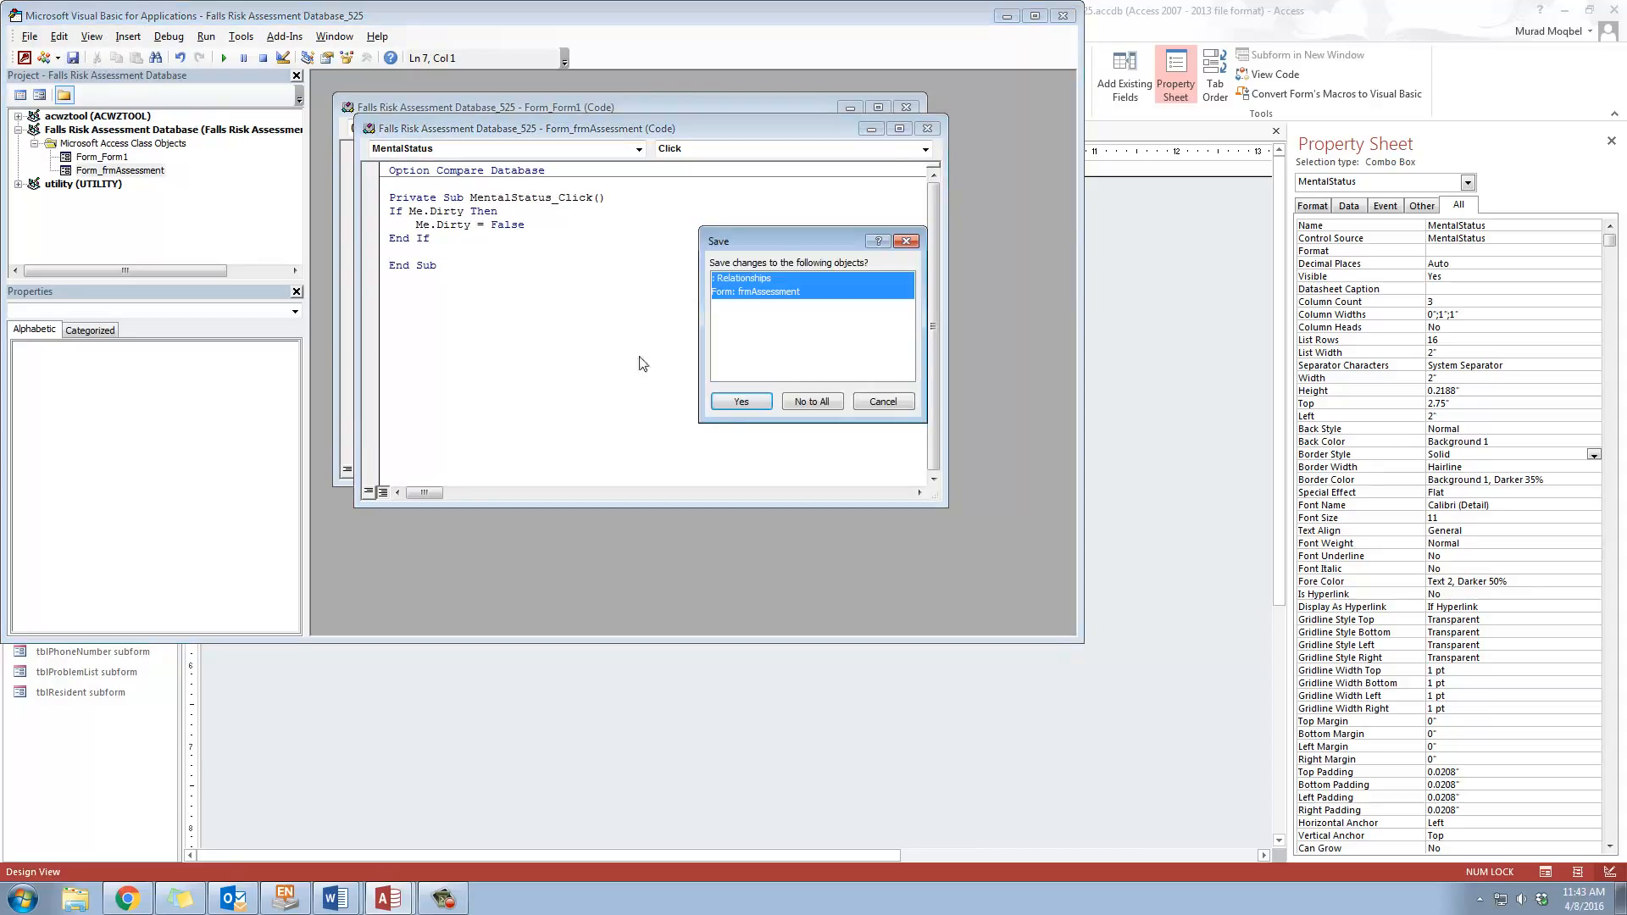
click(737, 402)
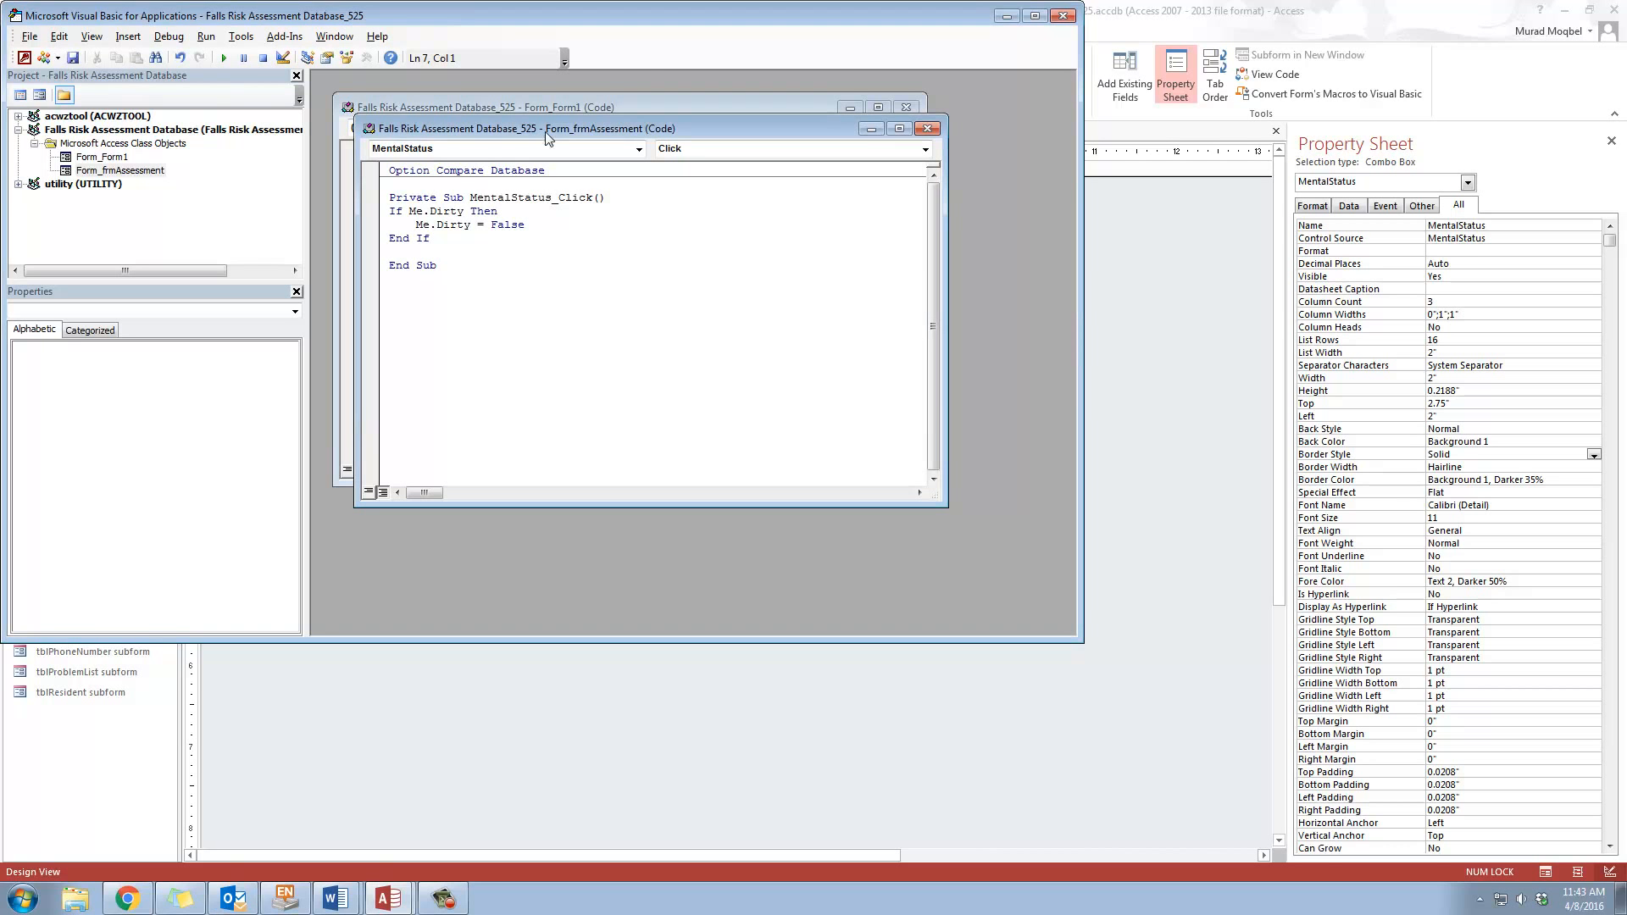
click(1064, 17)
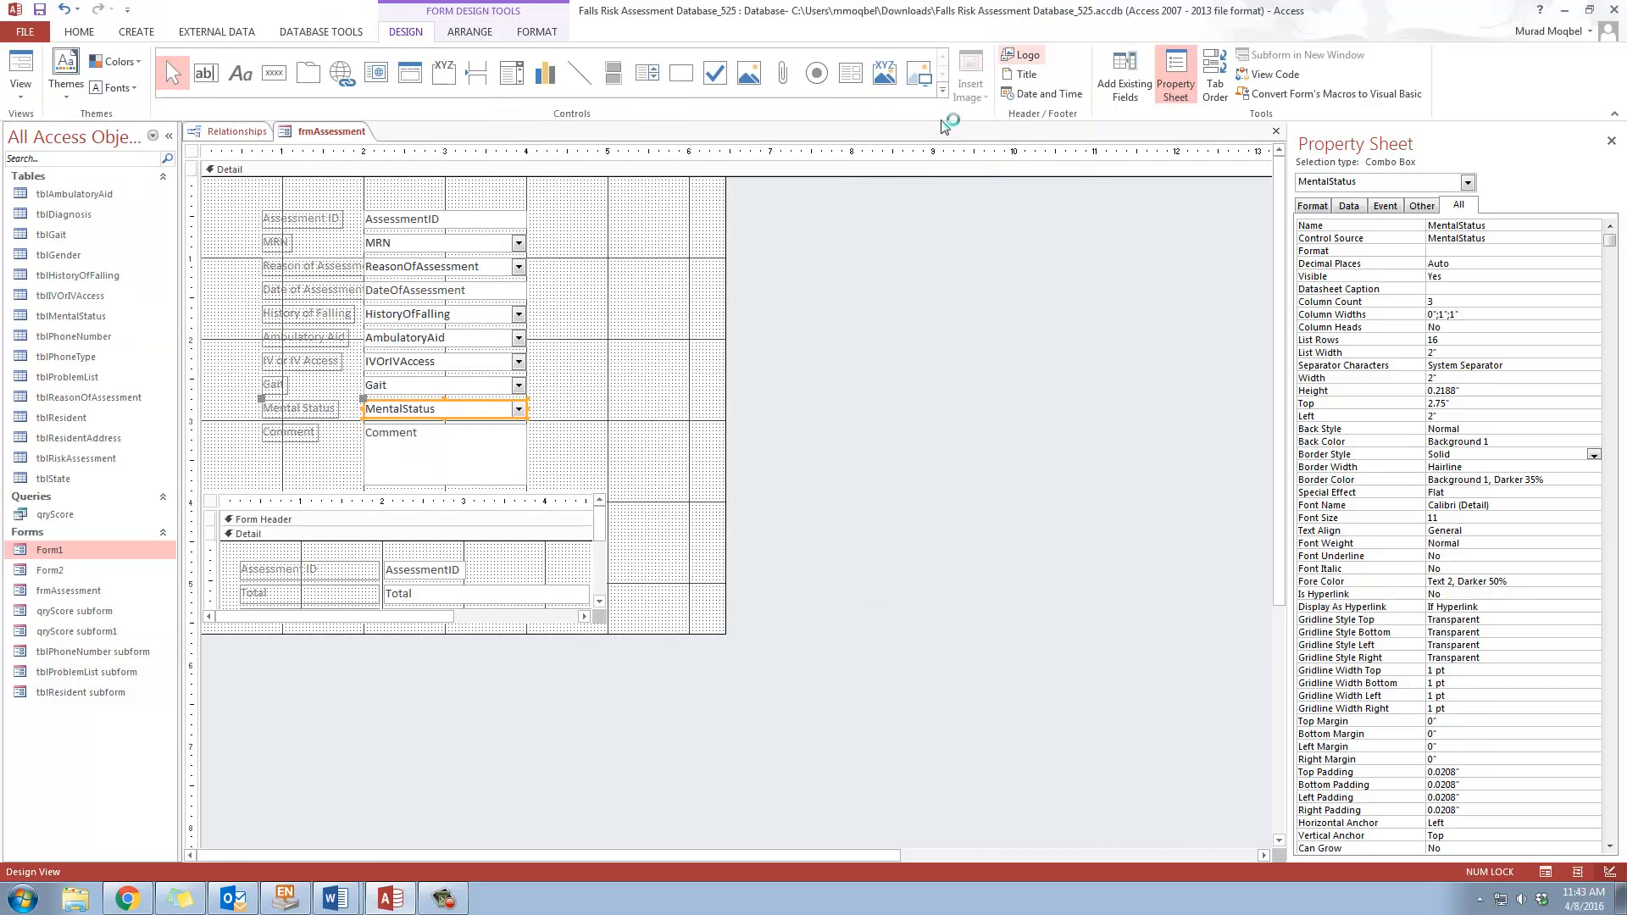
Show frmAssessment in Form view and start a new assessment record
click(336, 152)
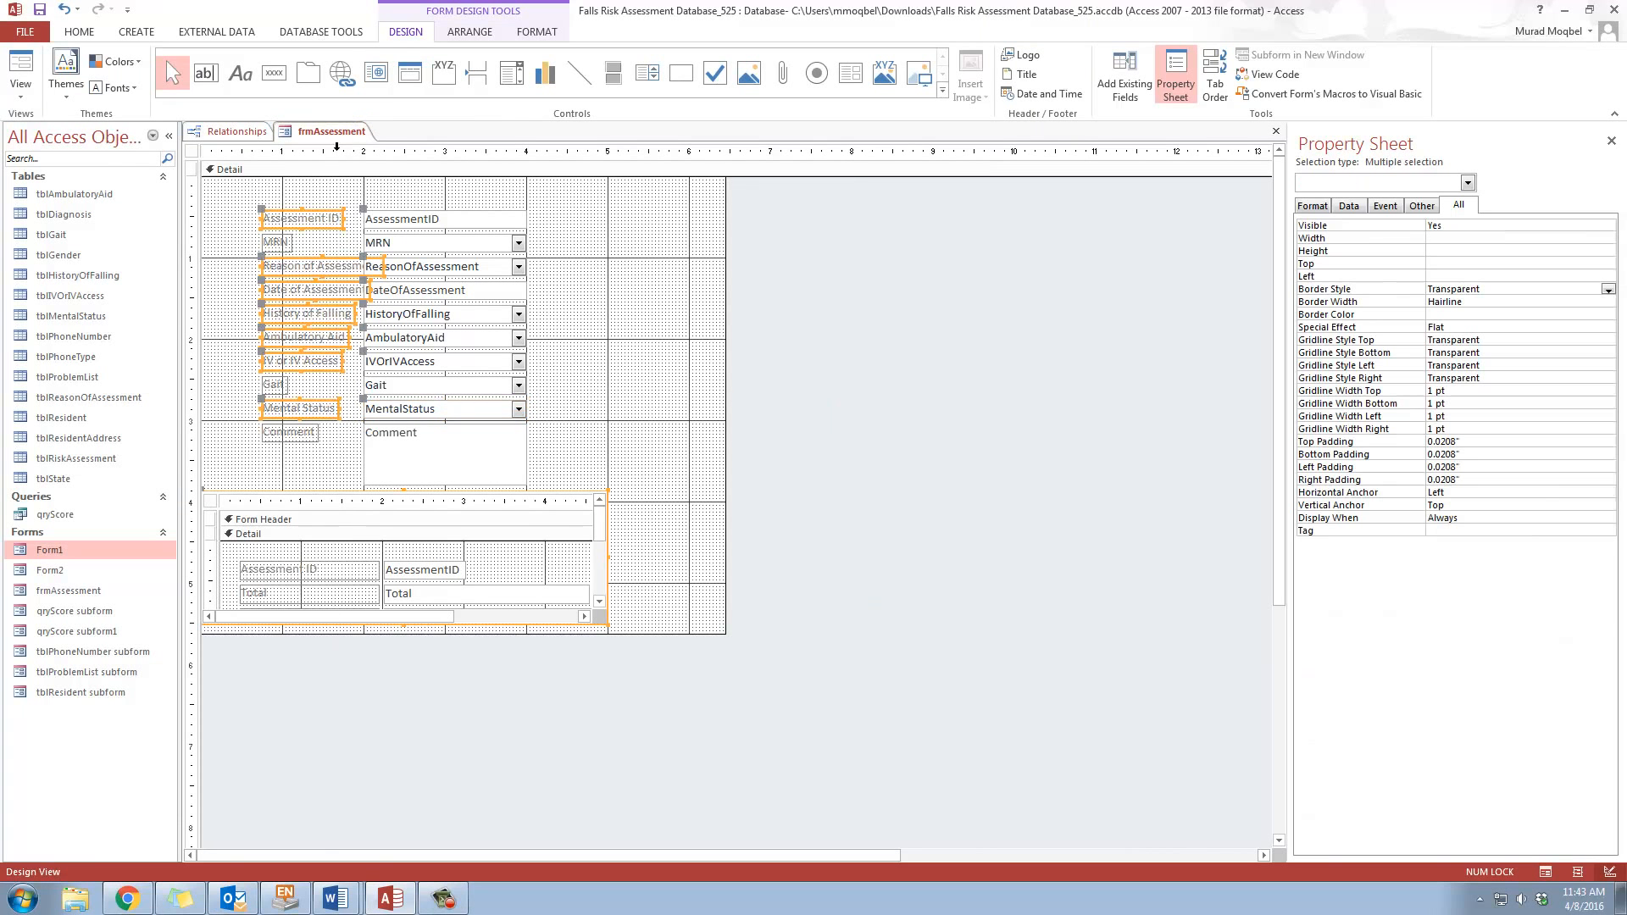
right_click(341, 133)
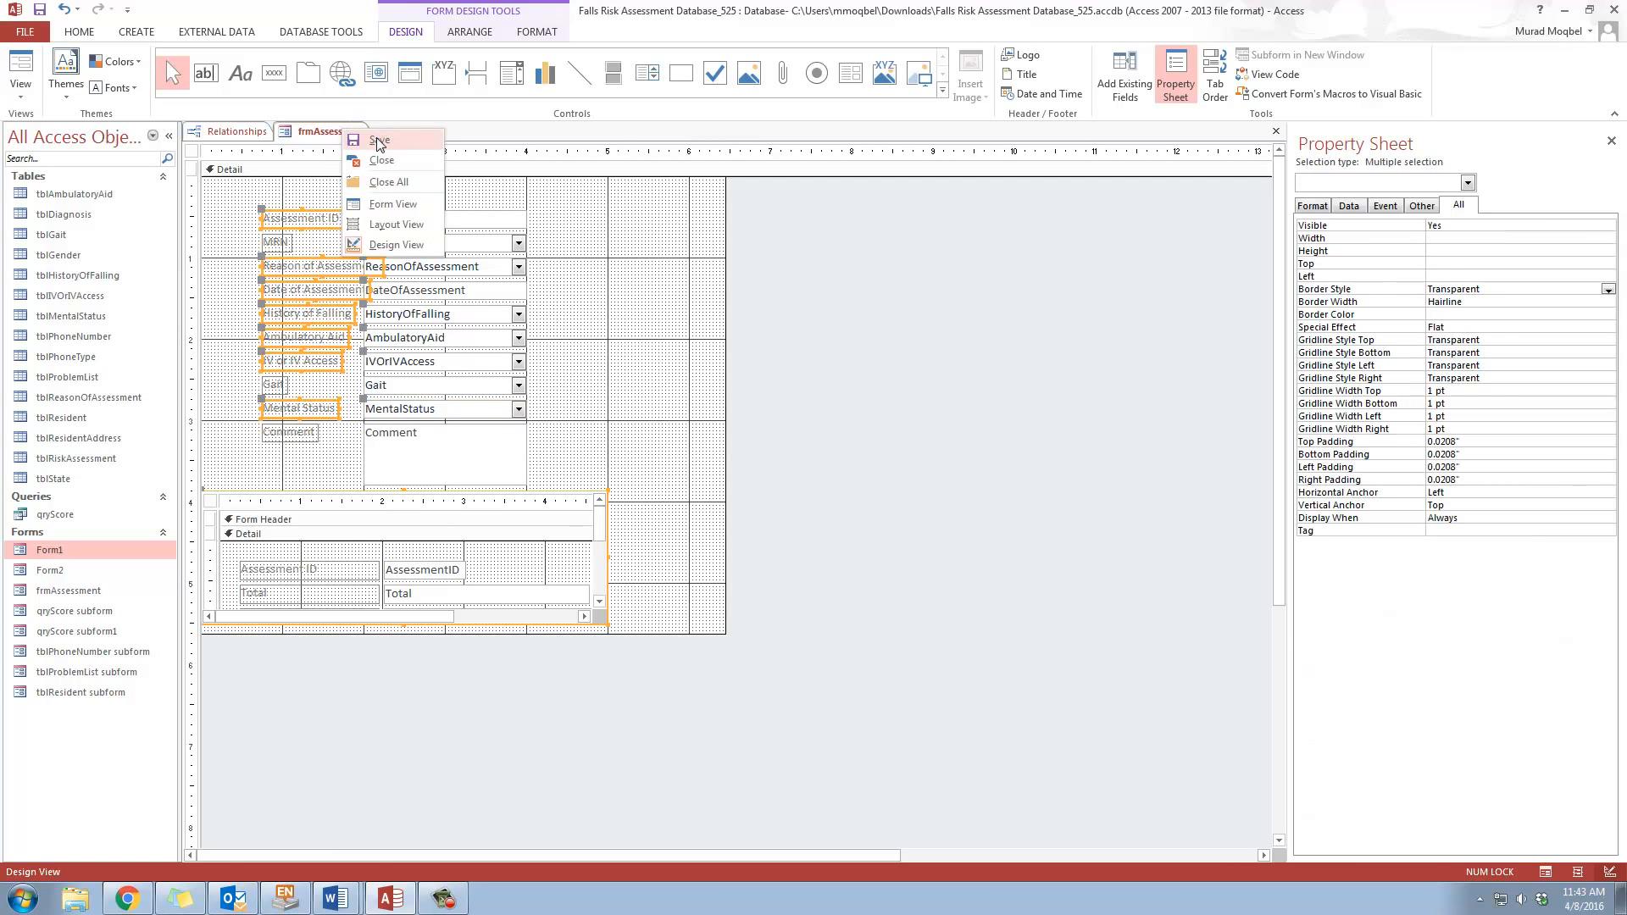
click(338, 135)
click(20, 68)
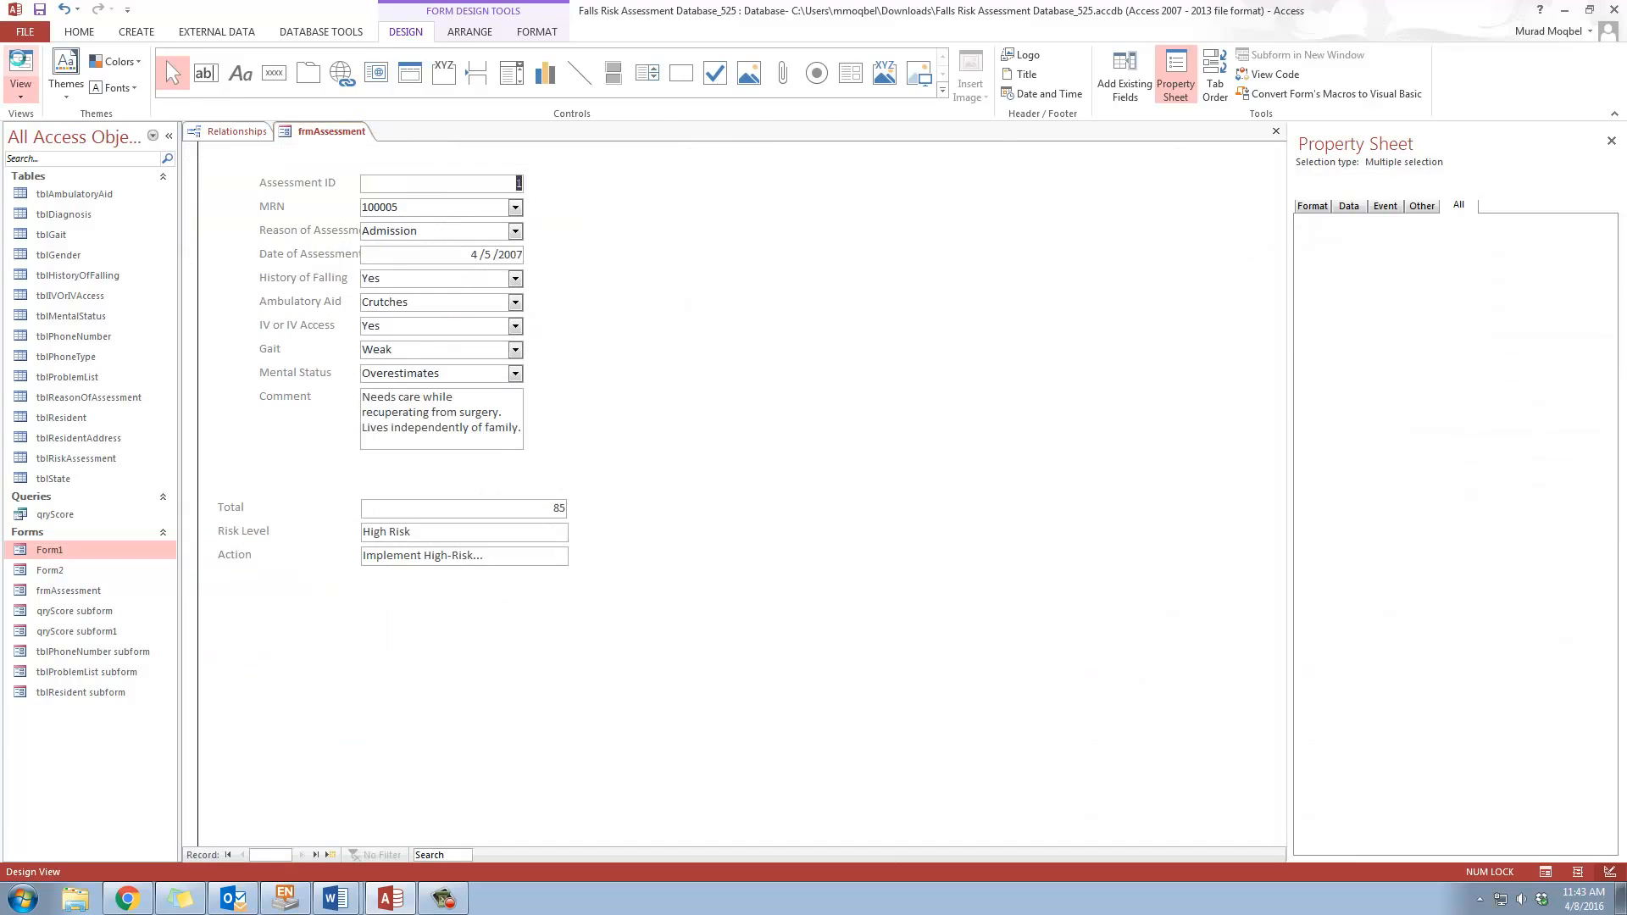
click(327, 854)
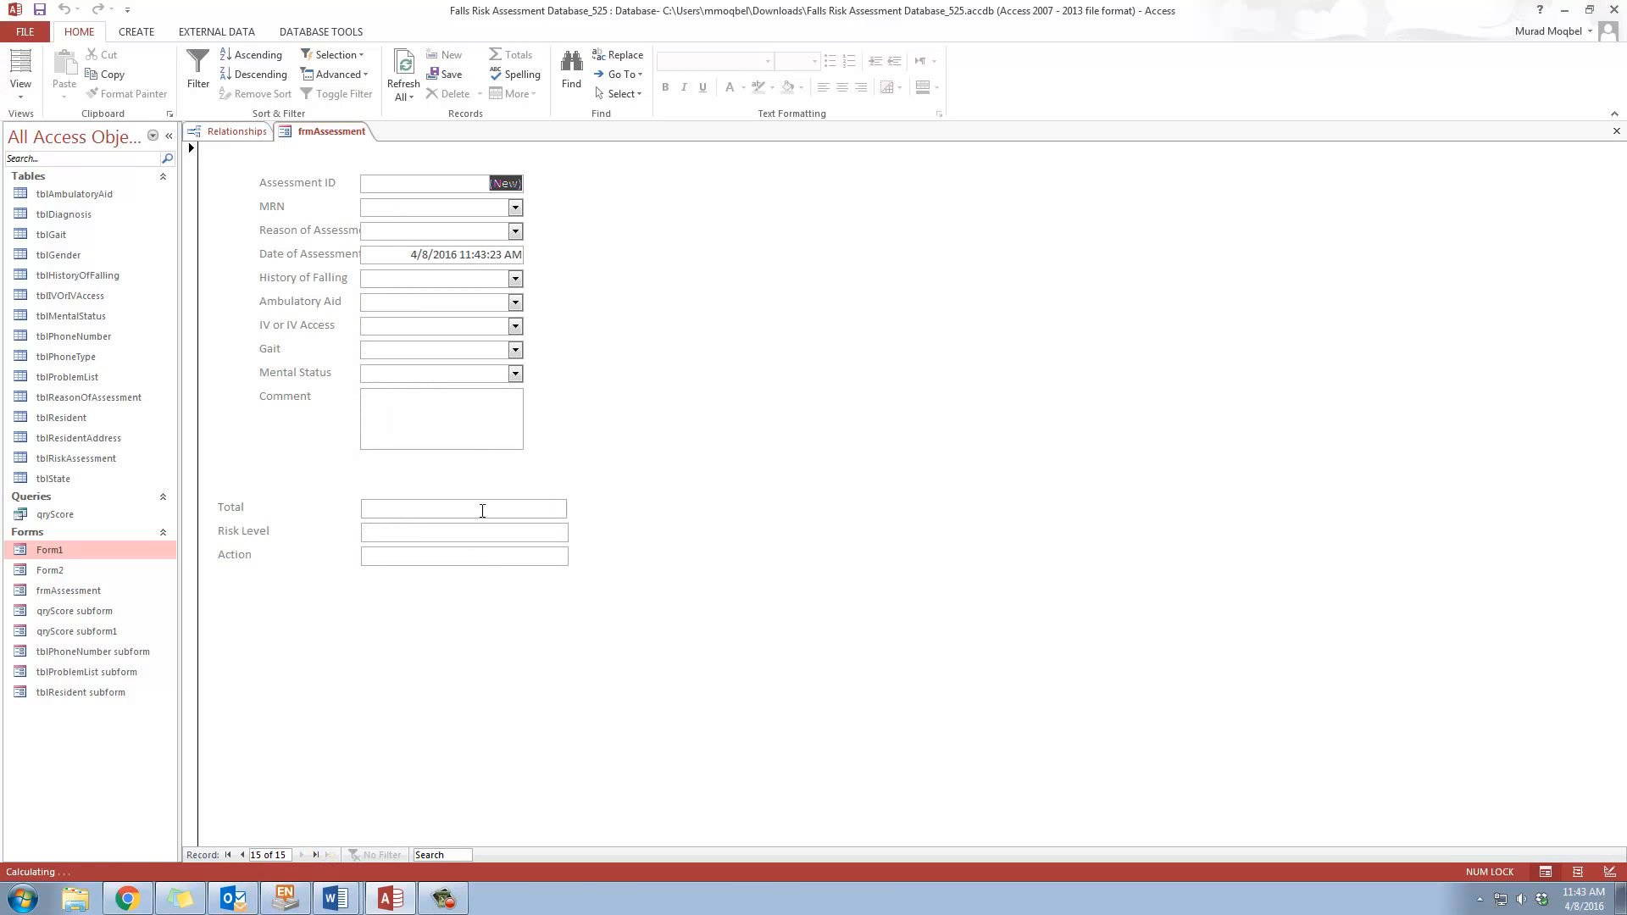
Pick the first listed resident's MRN, set the reason of assessment to Change in condition and History of Falling to Yes
click(515, 207)
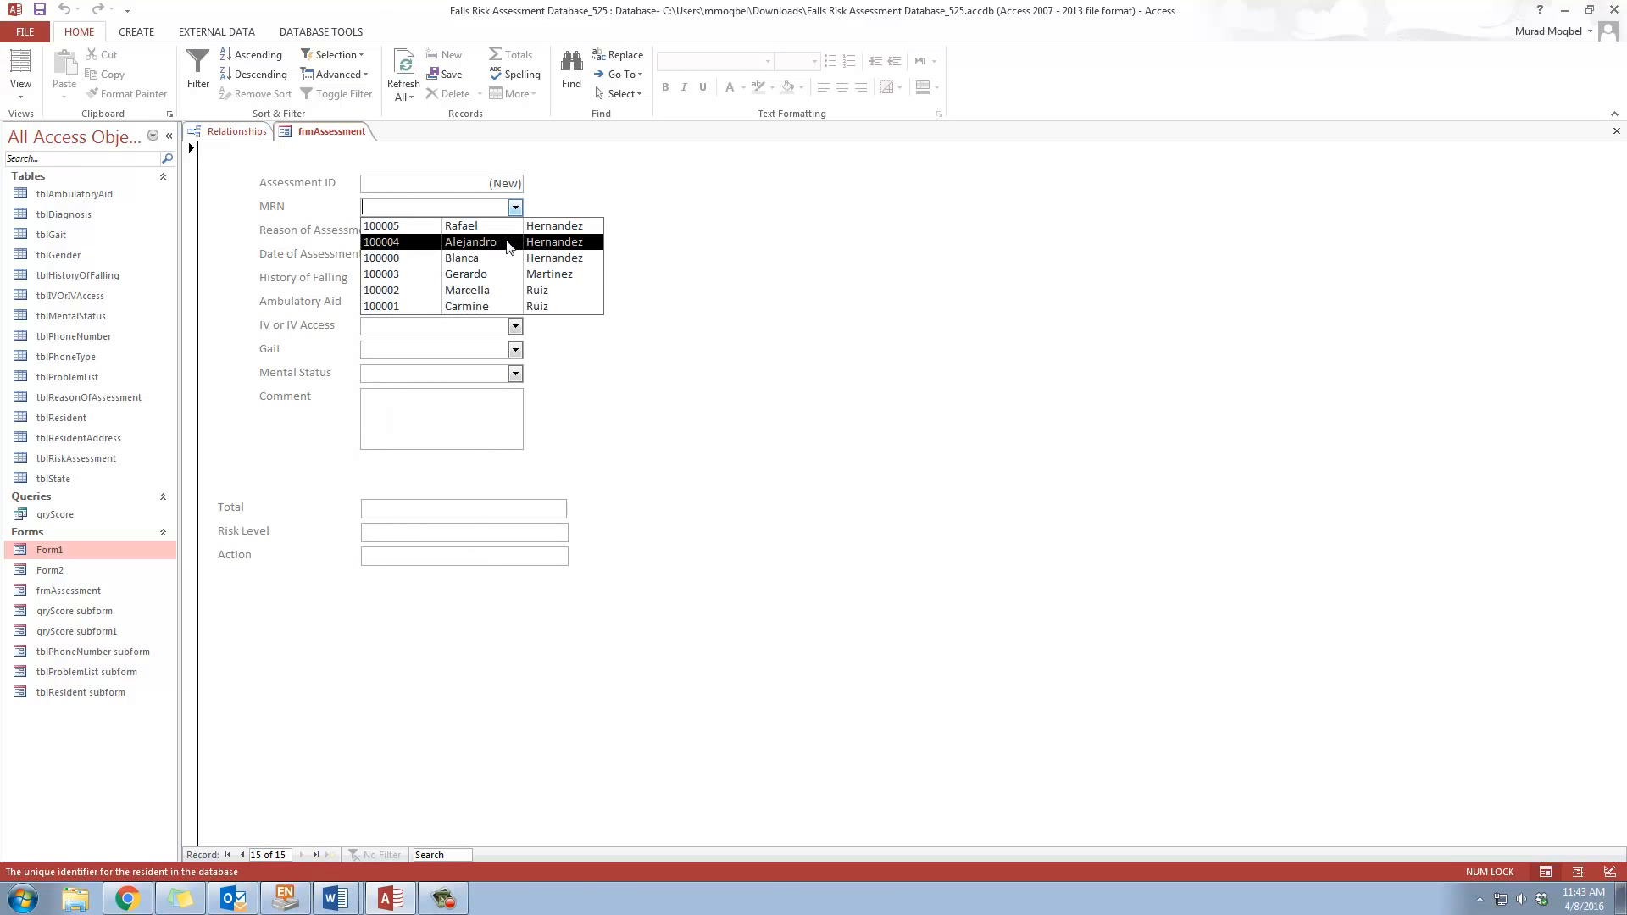
click(526, 242)
click(515, 231)
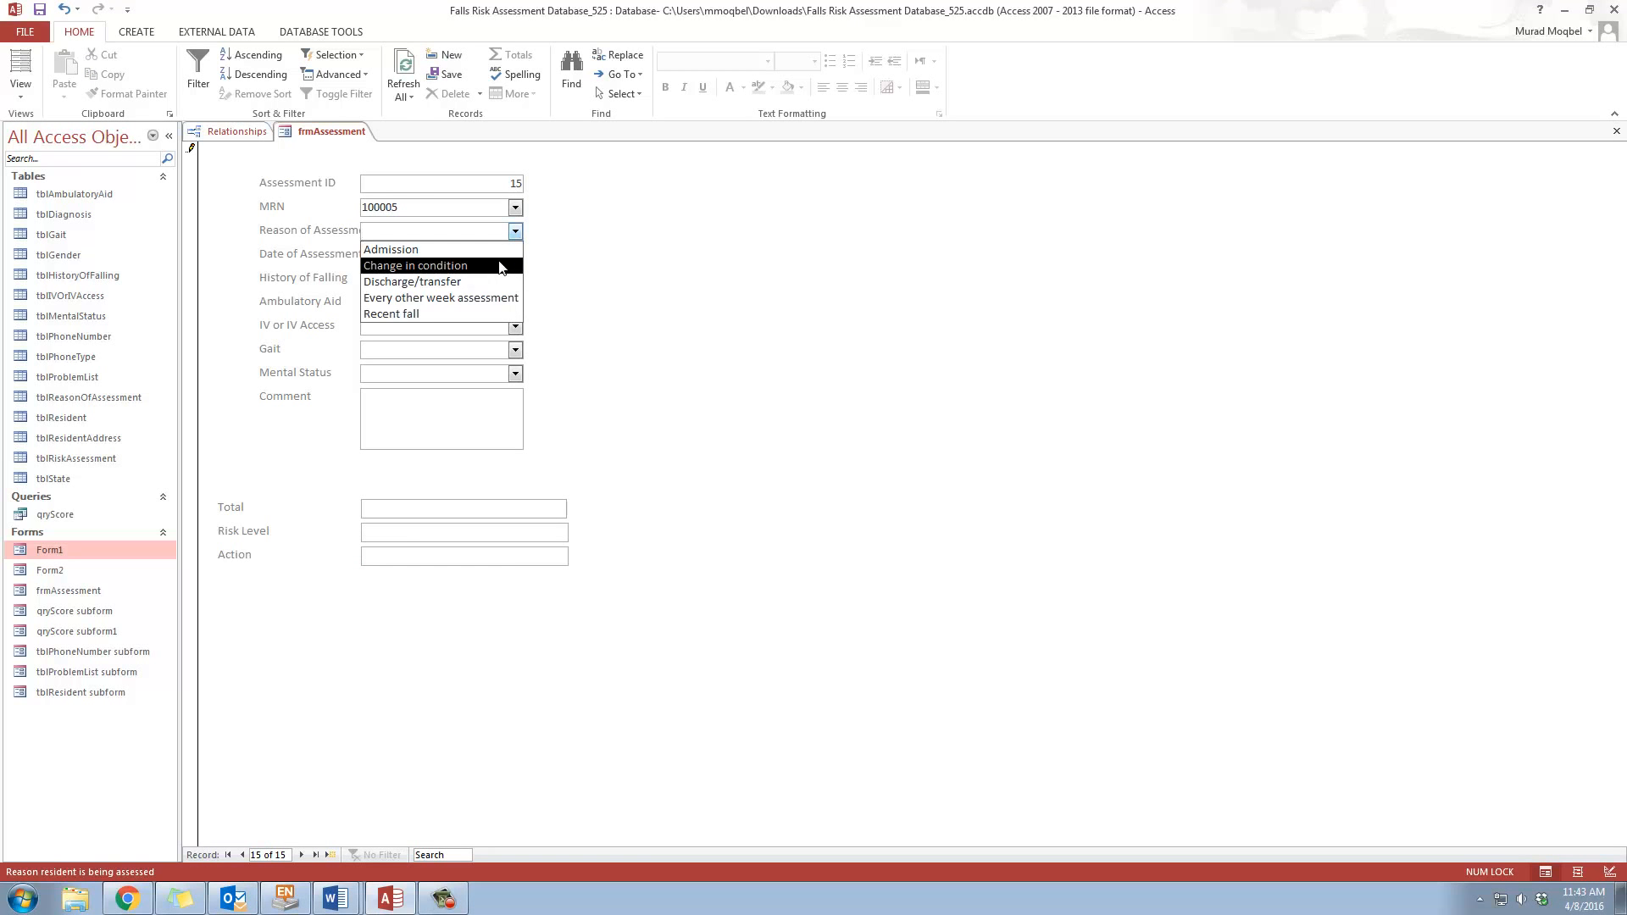
click(498, 262)
click(516, 279)
click(508, 314)
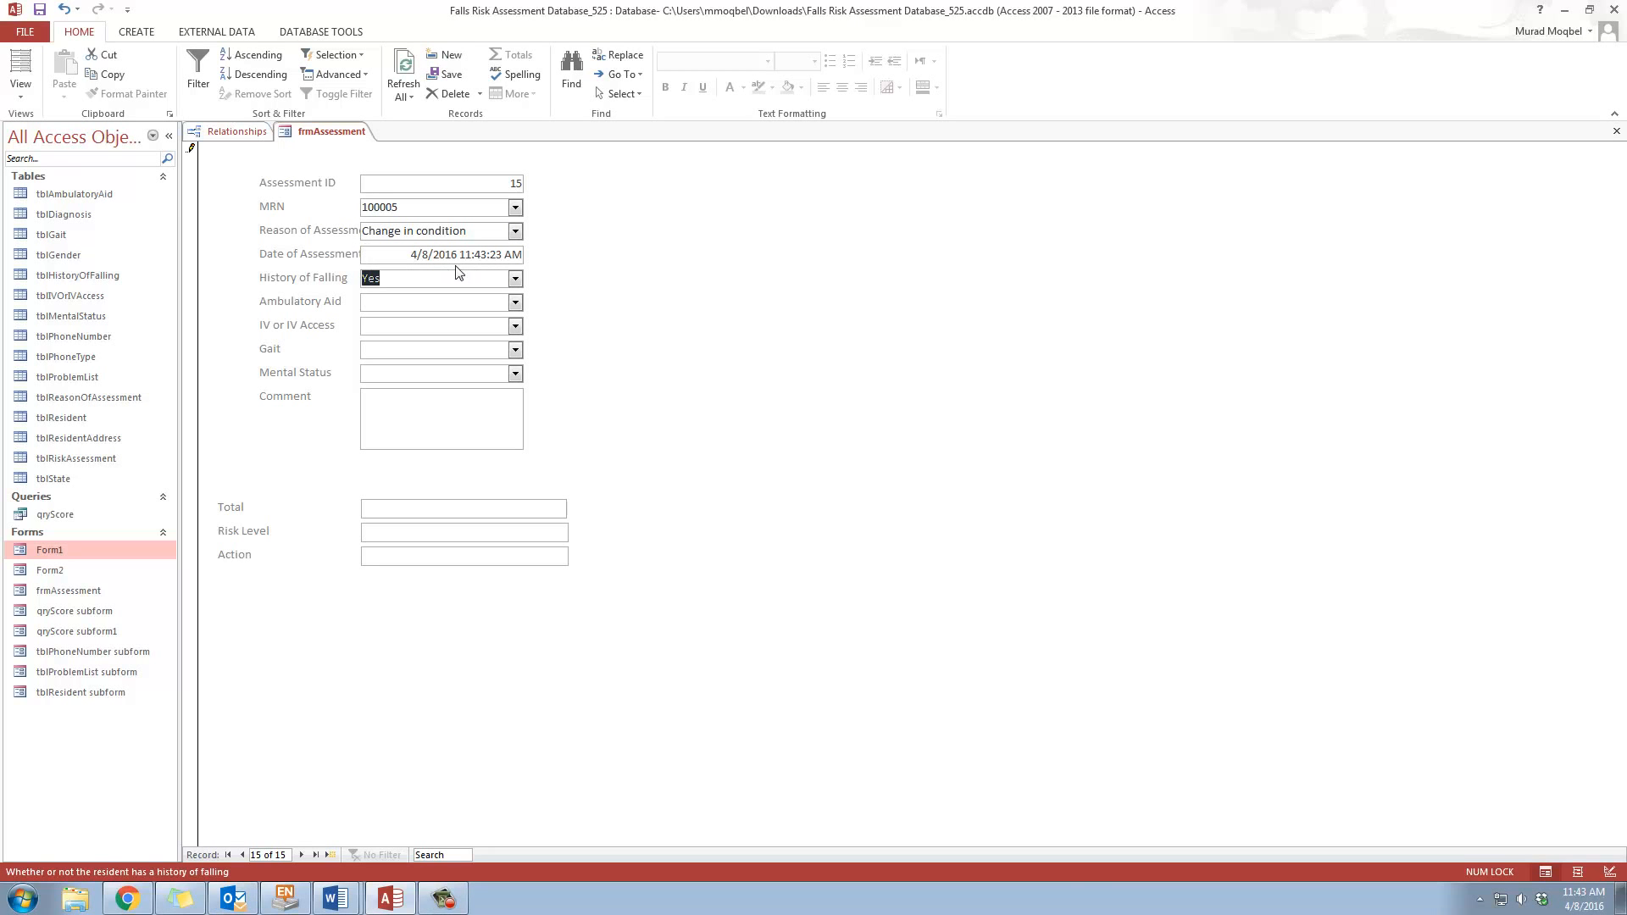
Set Ambulatory Aid to Cane, IV or IV Access to Yes, Gait to Impaired and Mental Status to Overestimates
click(515, 303)
click(518, 323)
click(516, 326)
click(503, 360)
click(515, 350)
click(509, 379)
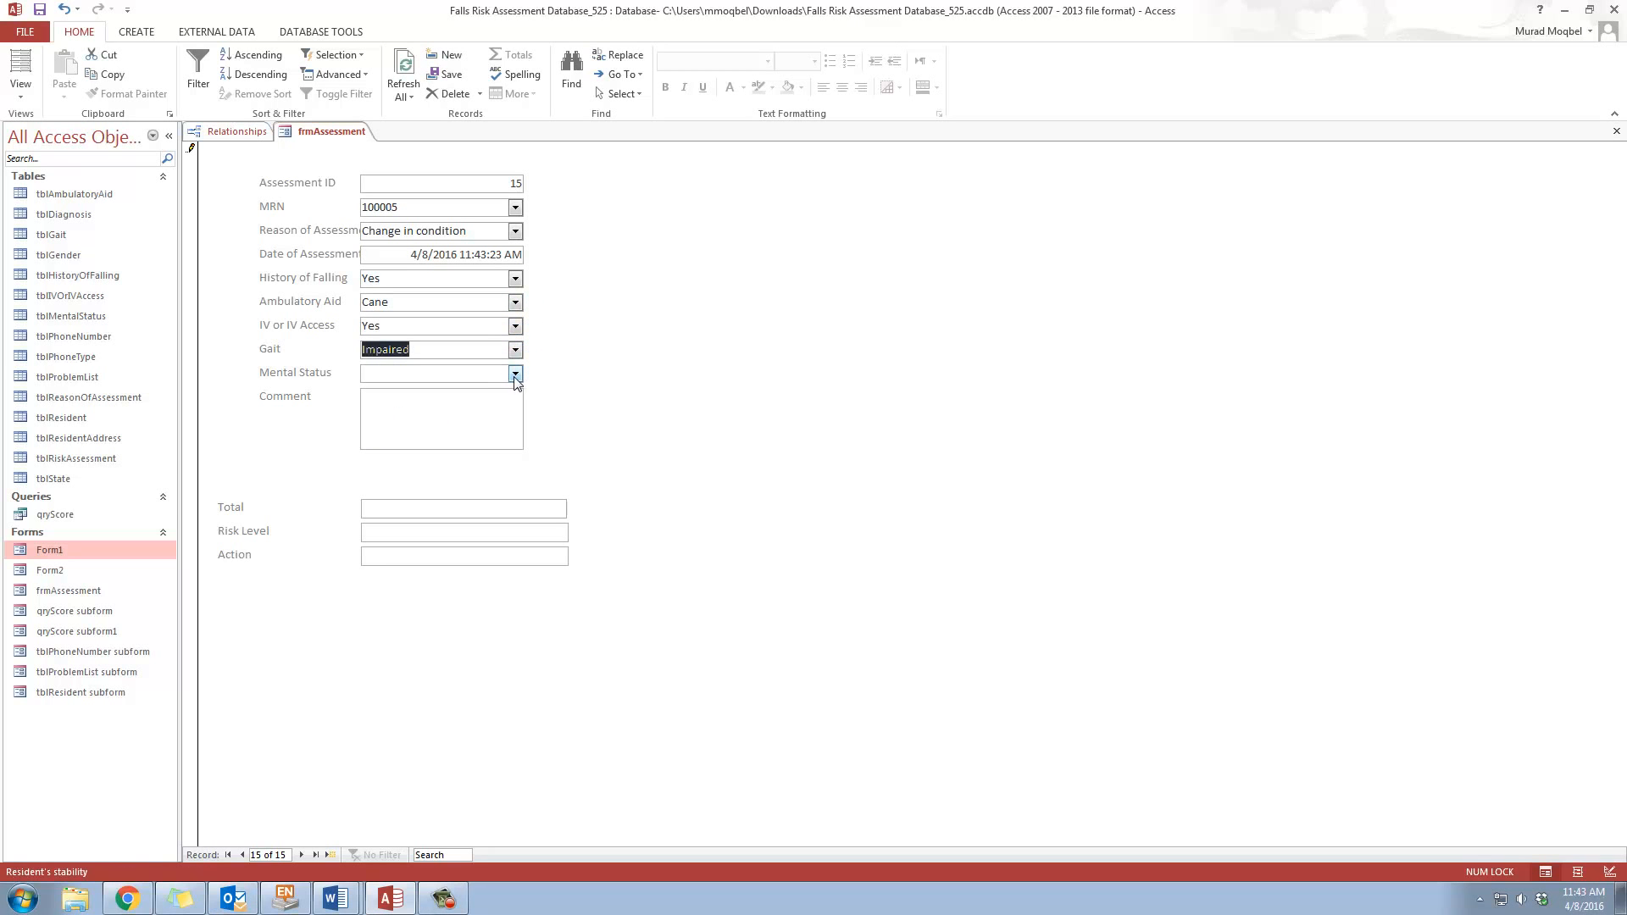
click(515, 374)
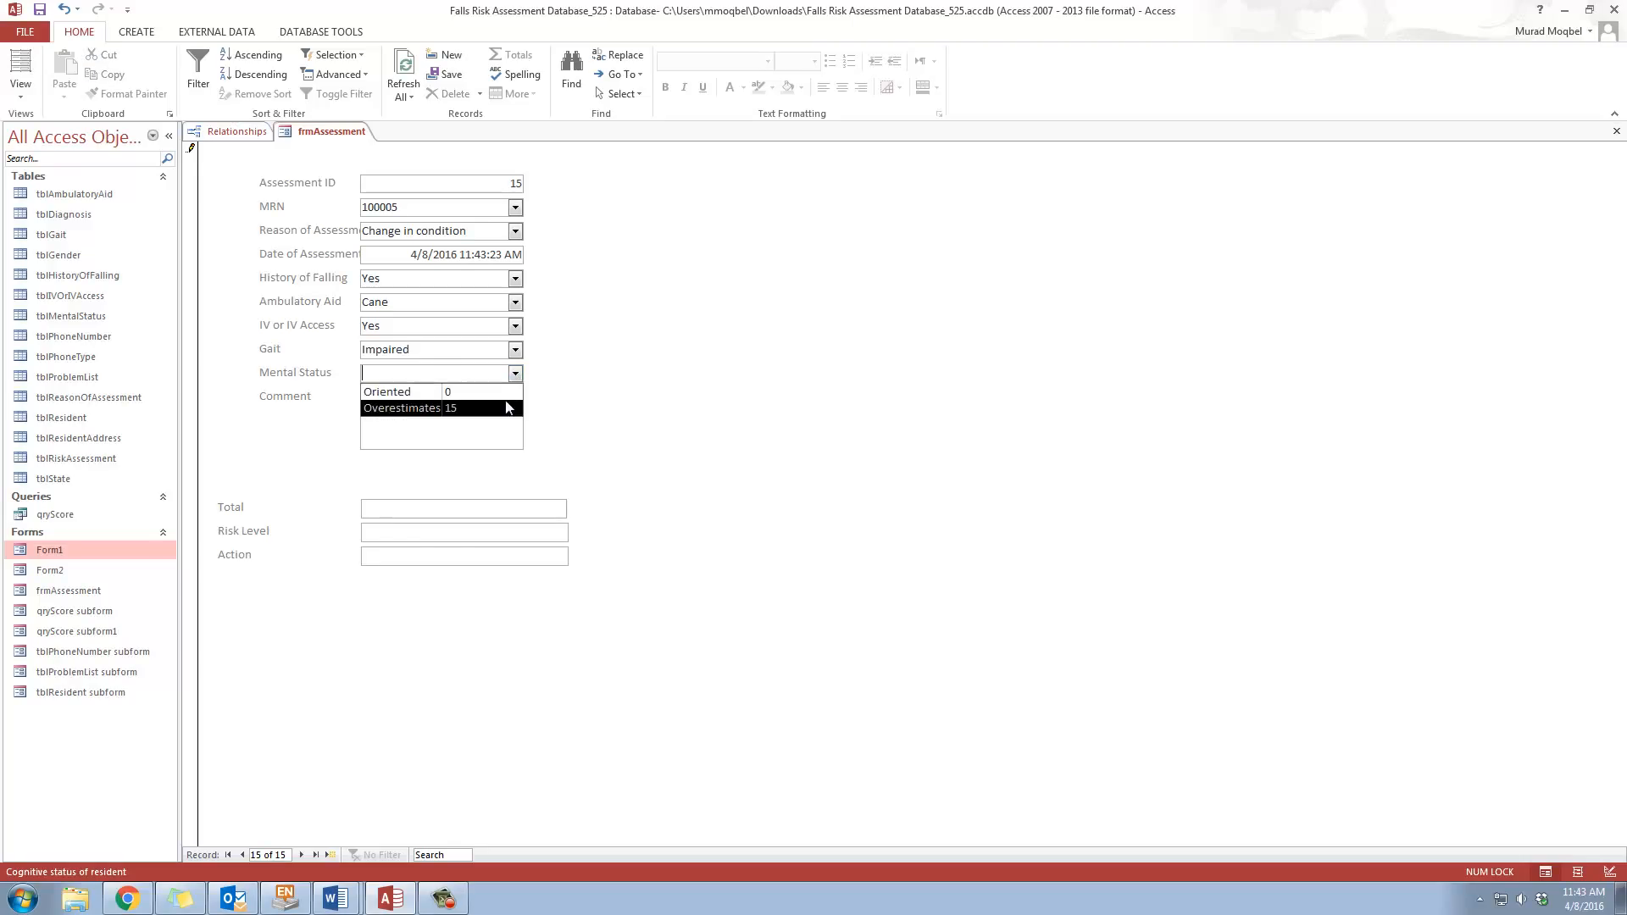
click(503, 408)
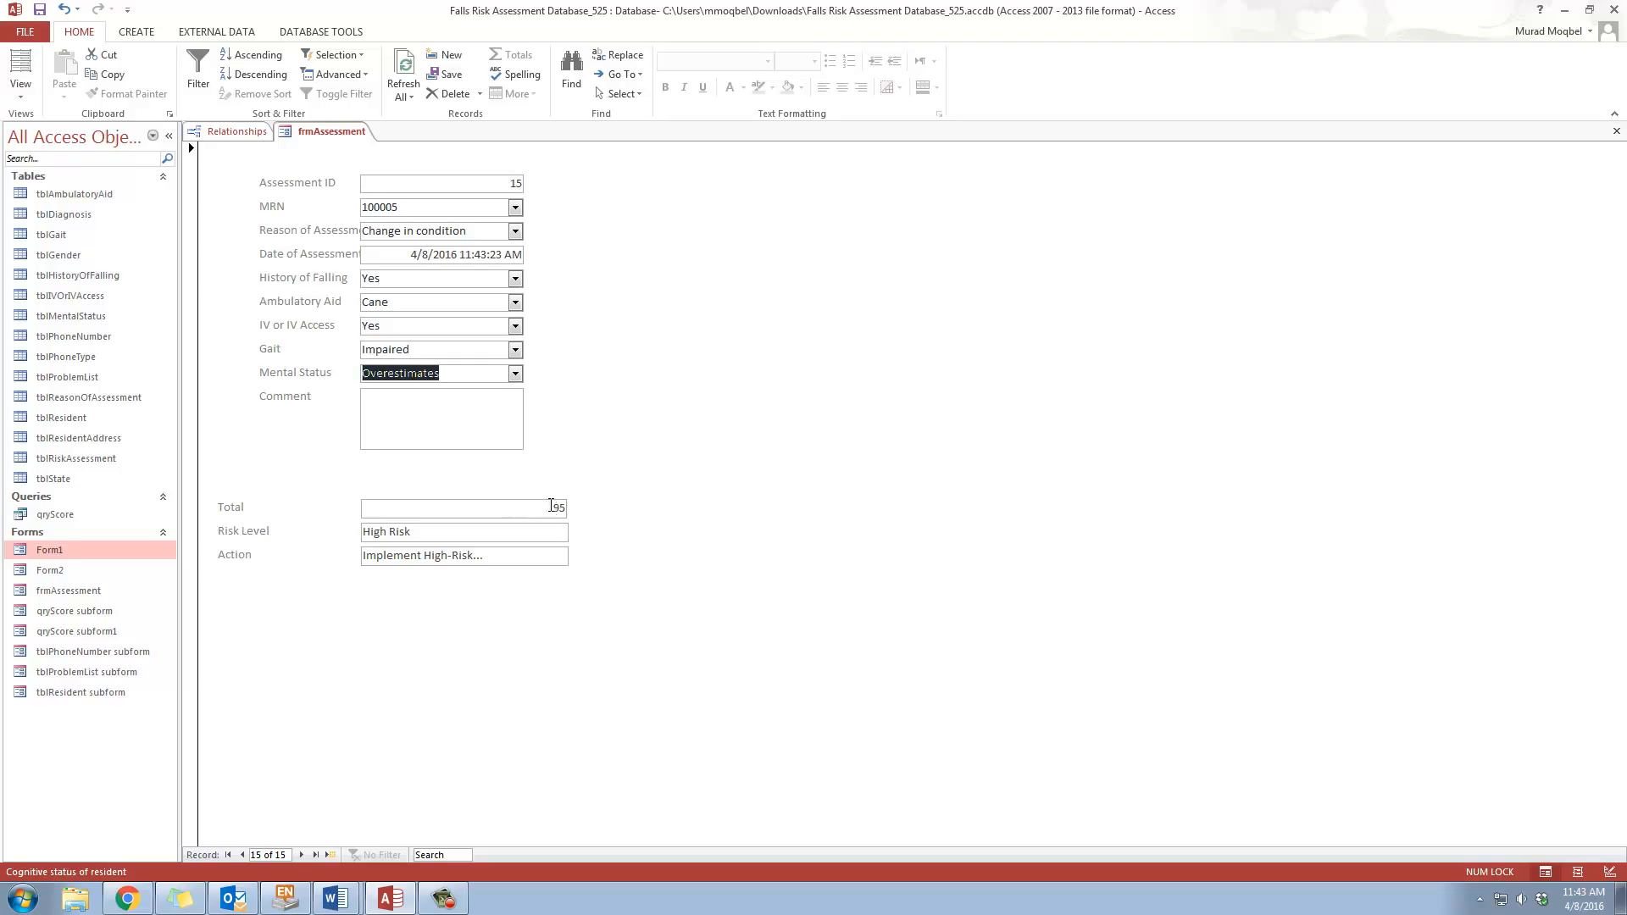
Start another record with the third listed resident's MRN, reason Discharge/transfer and History of Falling set to No
click(297, 856)
click(514, 207)
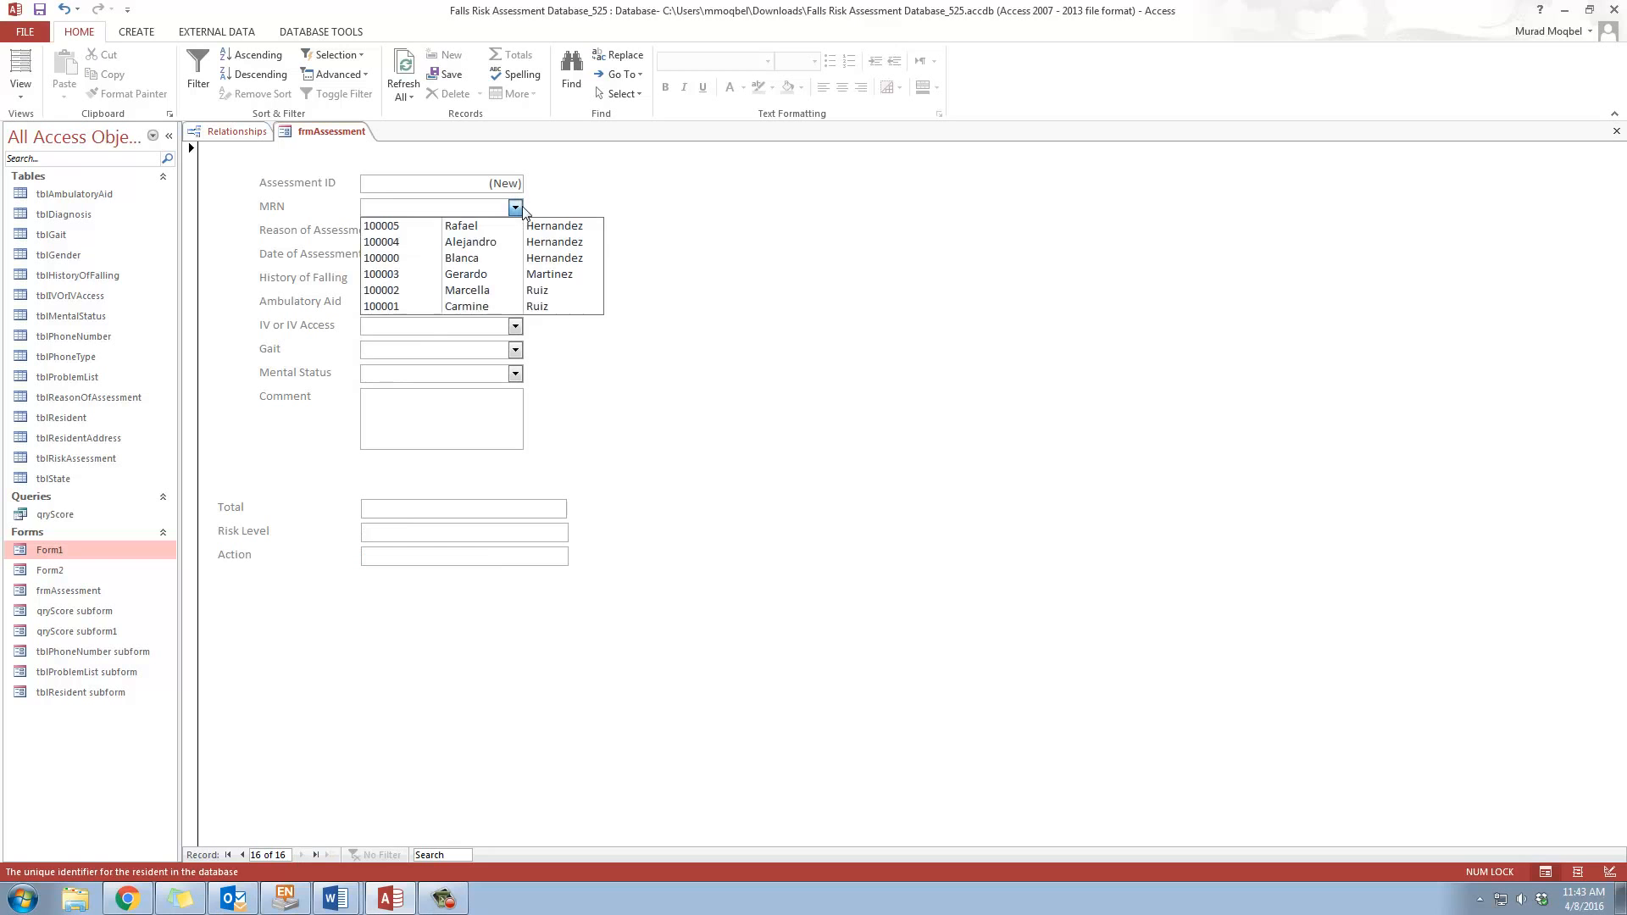
click(487, 258)
click(514, 231)
click(457, 283)
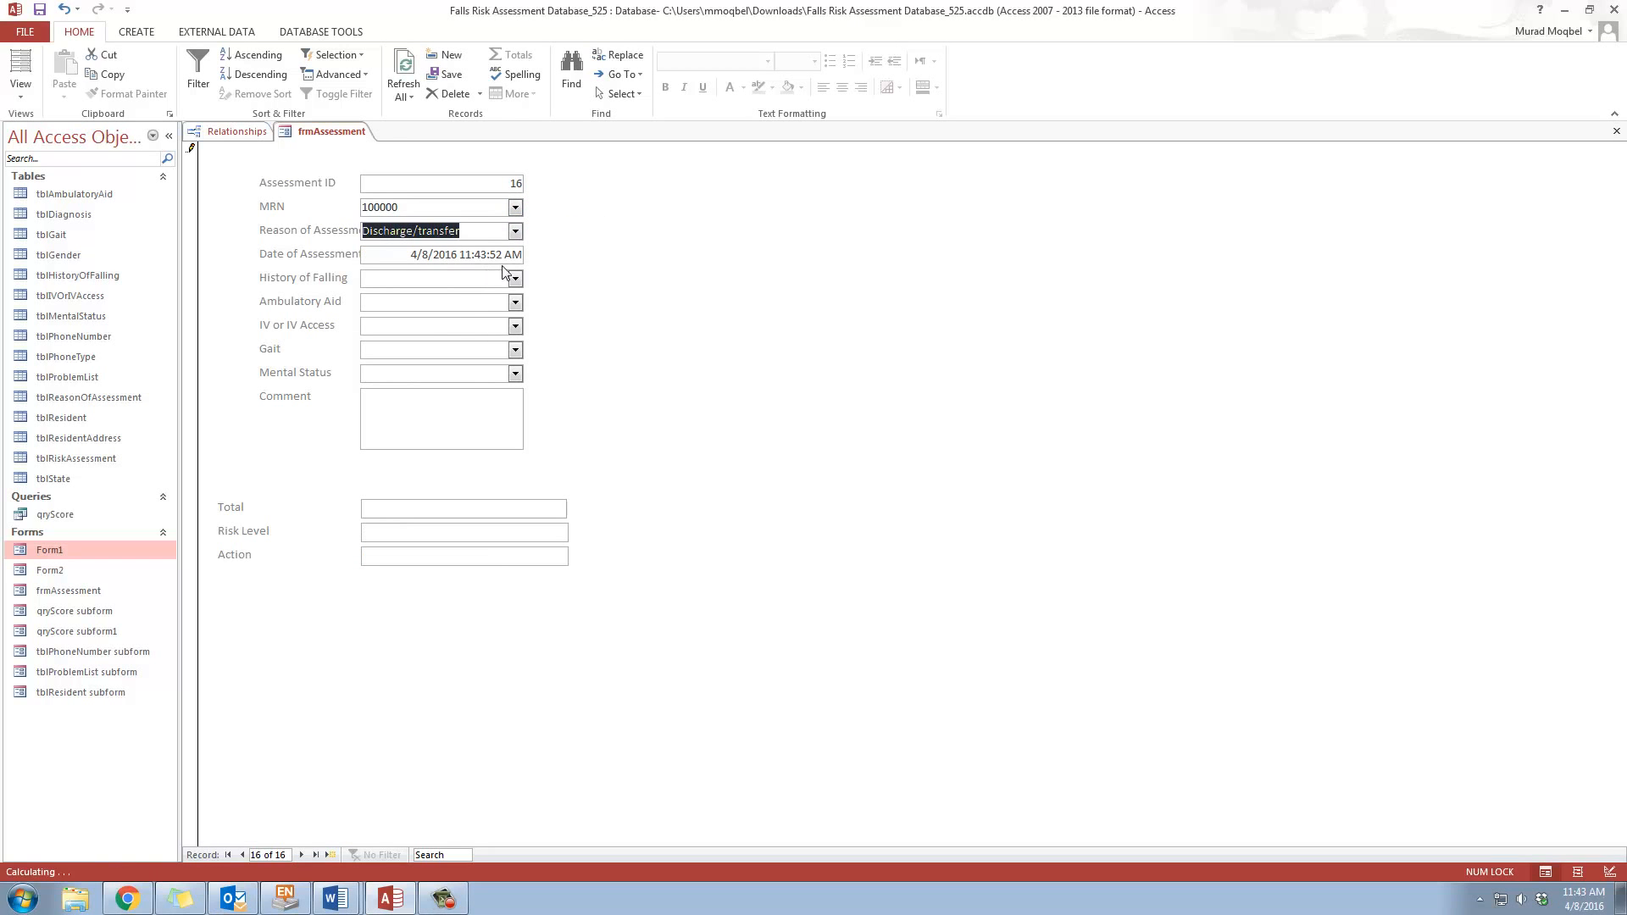
click(515, 279)
click(508, 296)
Set Ambulatory Aid to Bedrest, IV or IV Access to No, Gait to Bed rest and Mental Status to Oriented
click(514, 302)
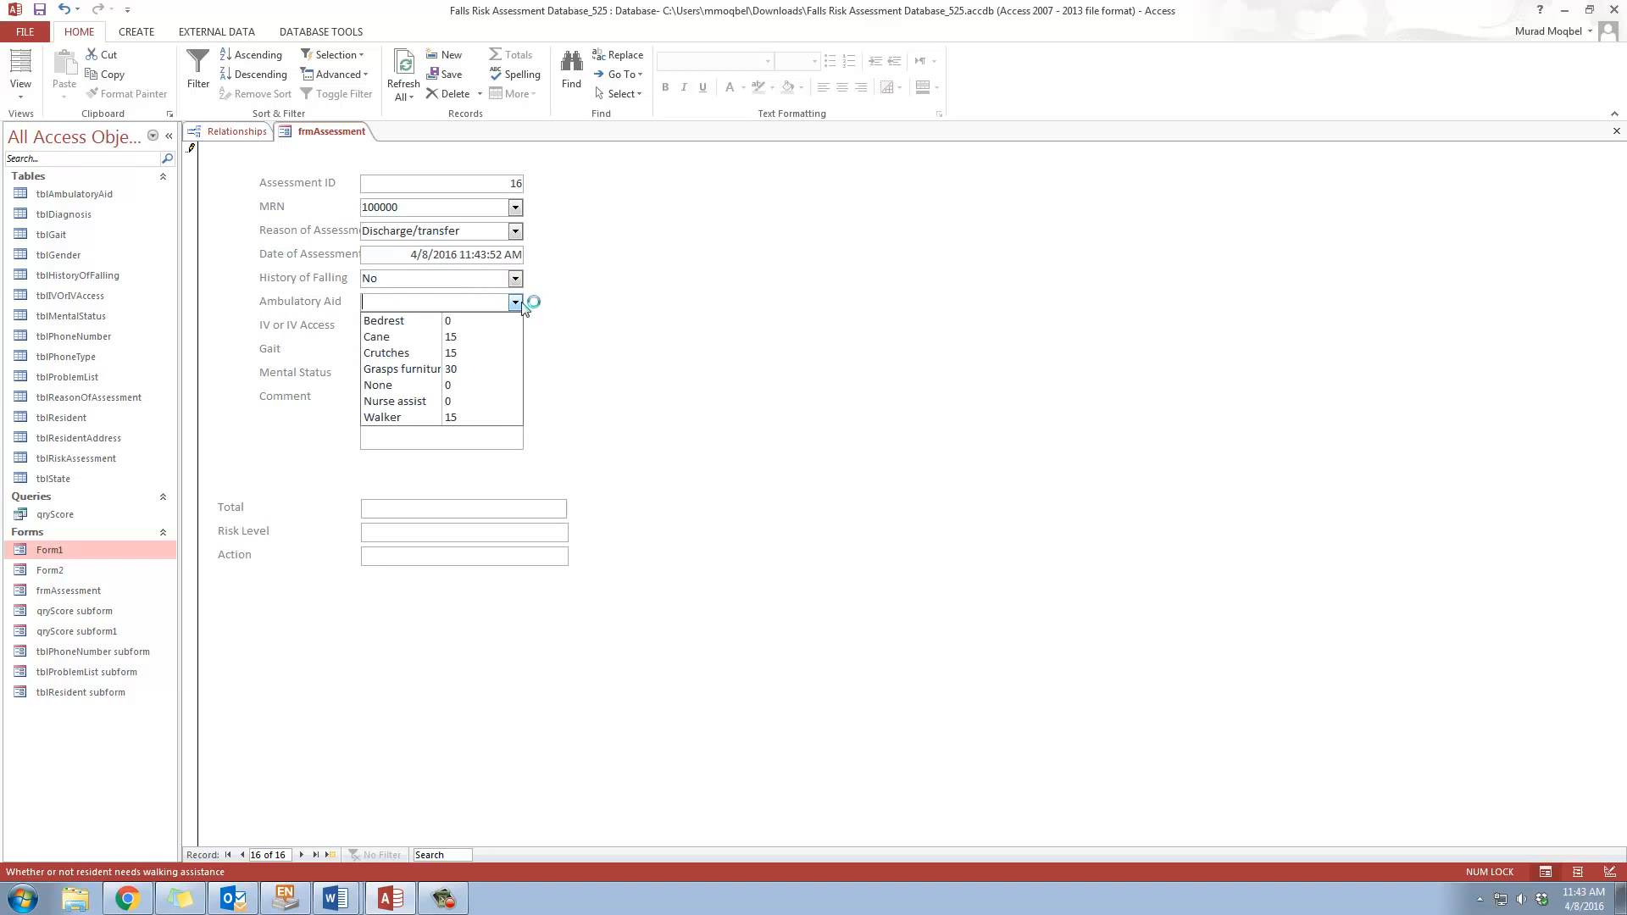
click(491, 321)
click(515, 326)
click(500, 344)
click(515, 350)
click(491, 368)
click(514, 374)
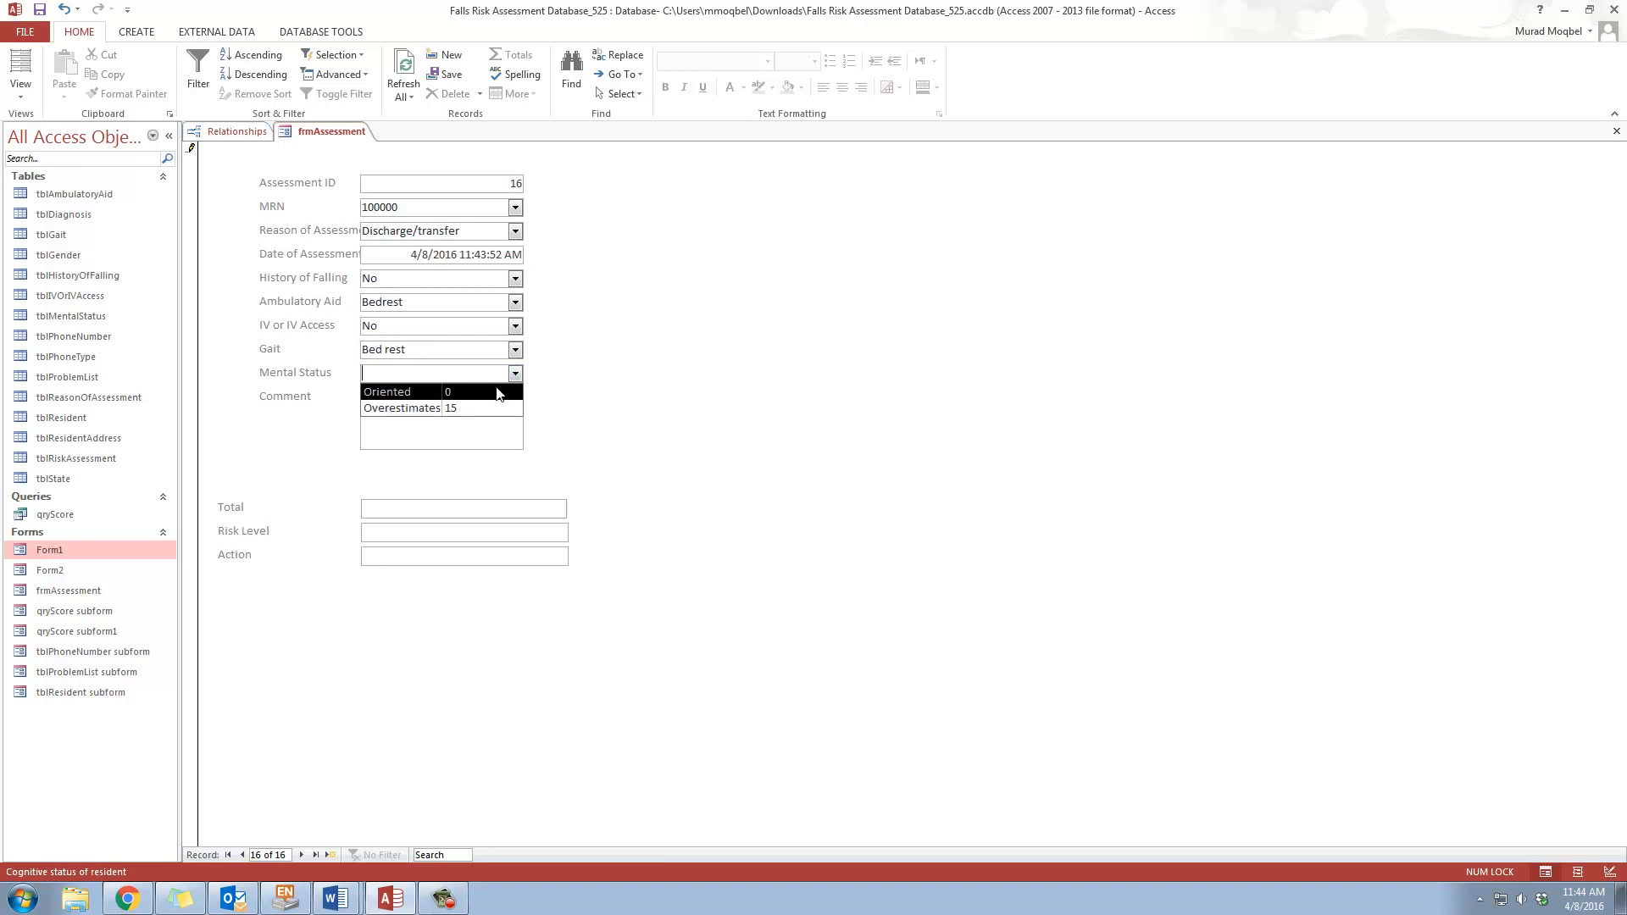
click(496, 393)
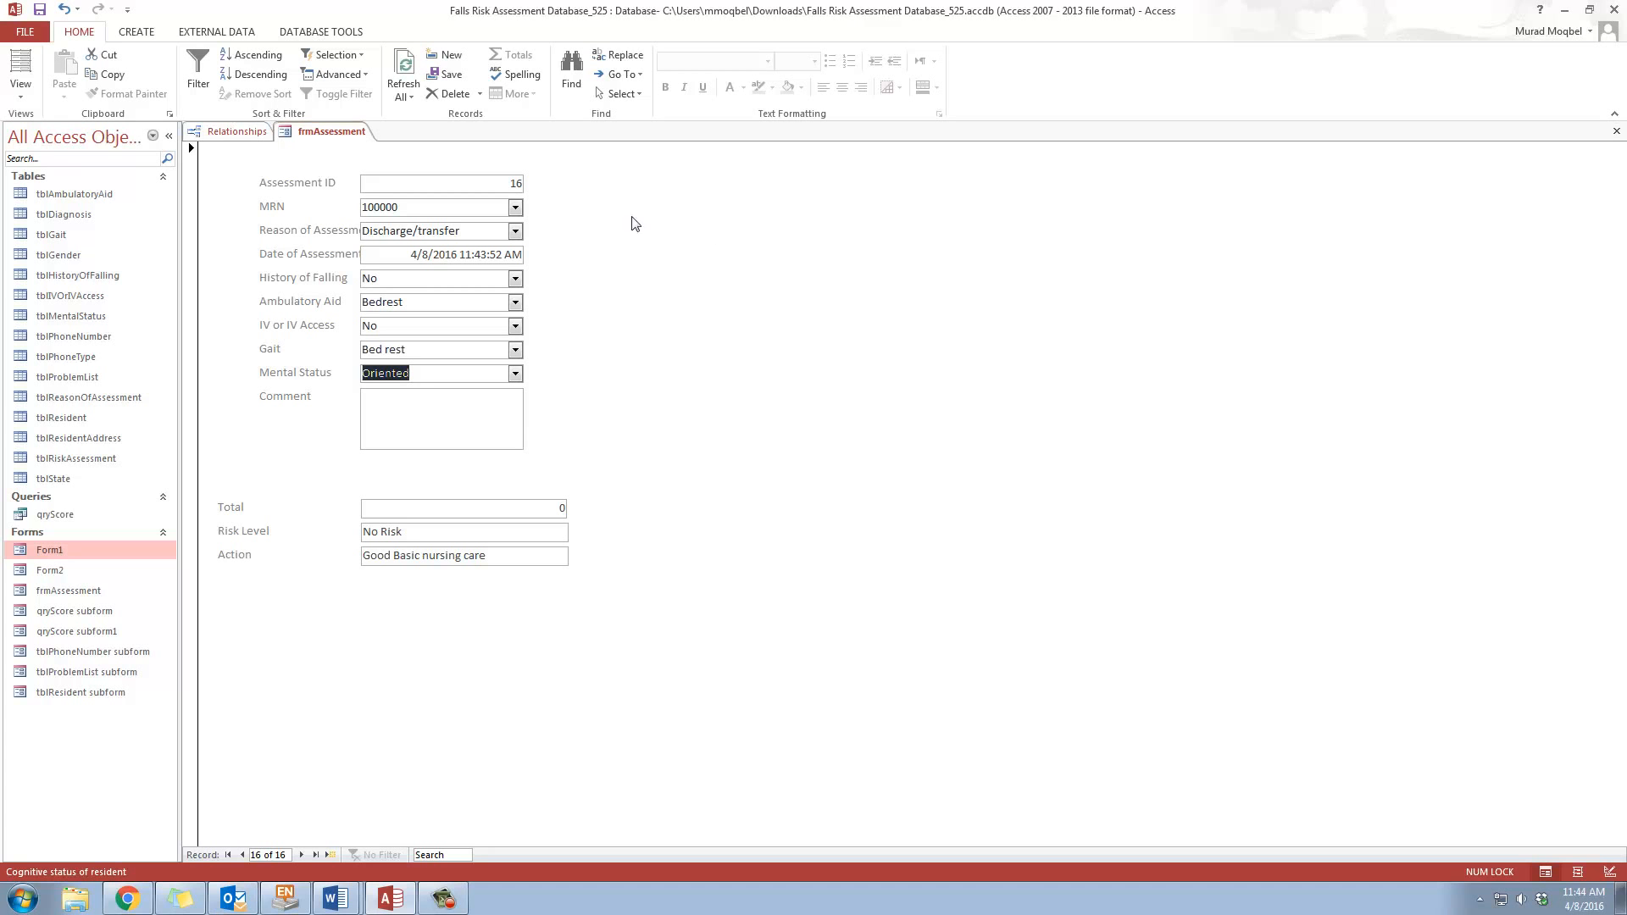
Return the form to Design view and place a subform beside the assessment fields, based on existing tables and queries
click(20, 85)
click(49, 186)
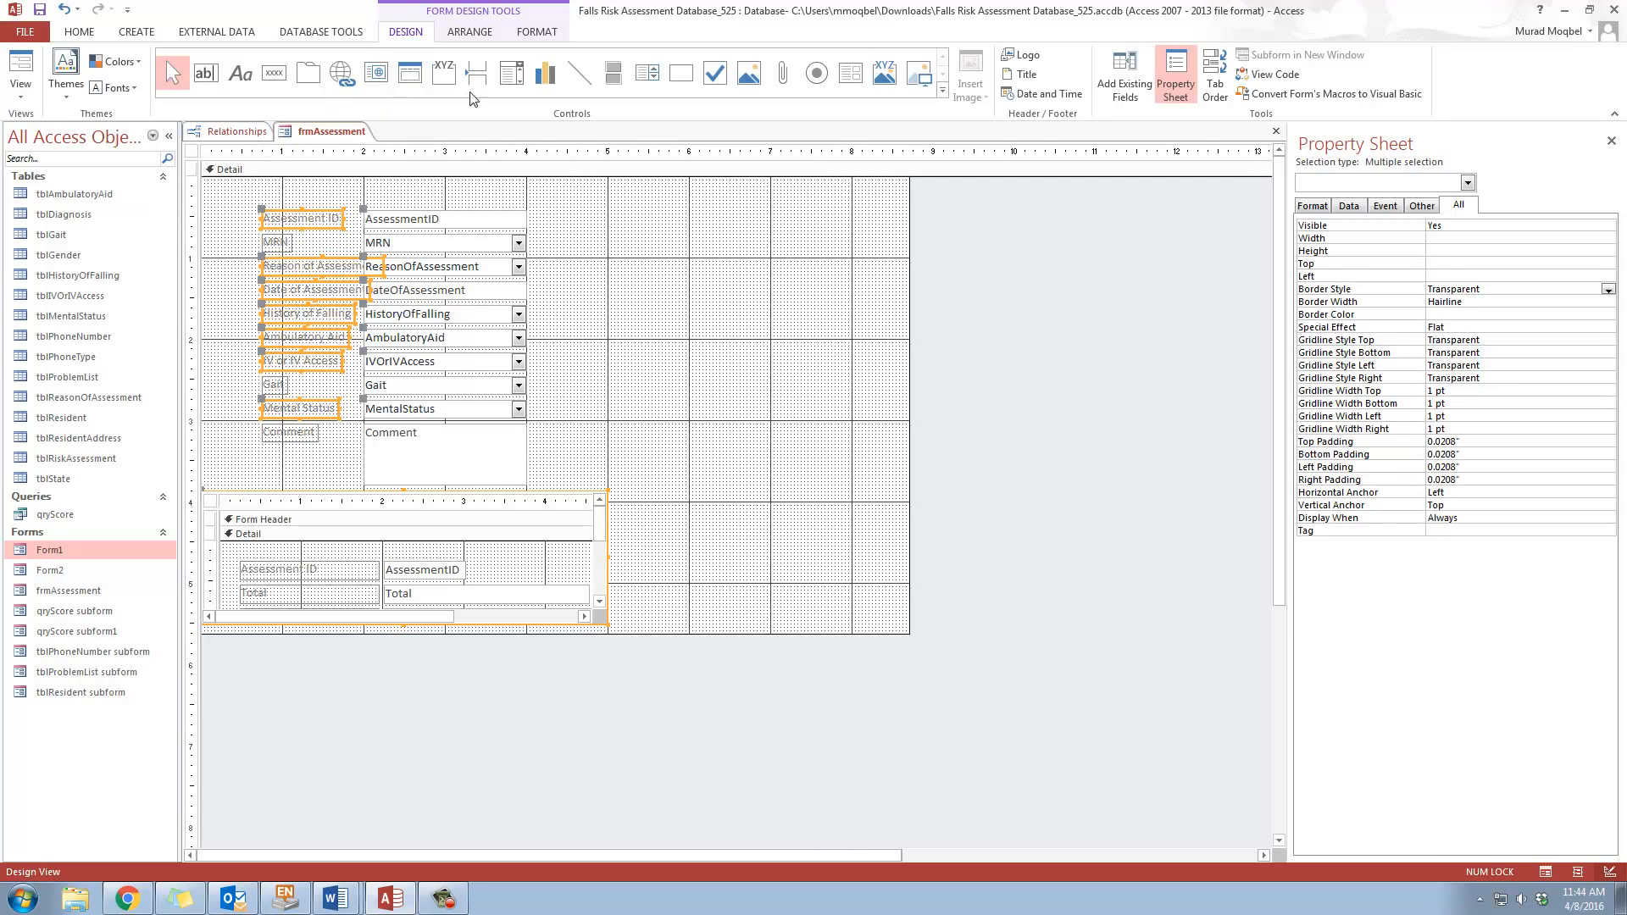
click(850, 72)
click(652, 201)
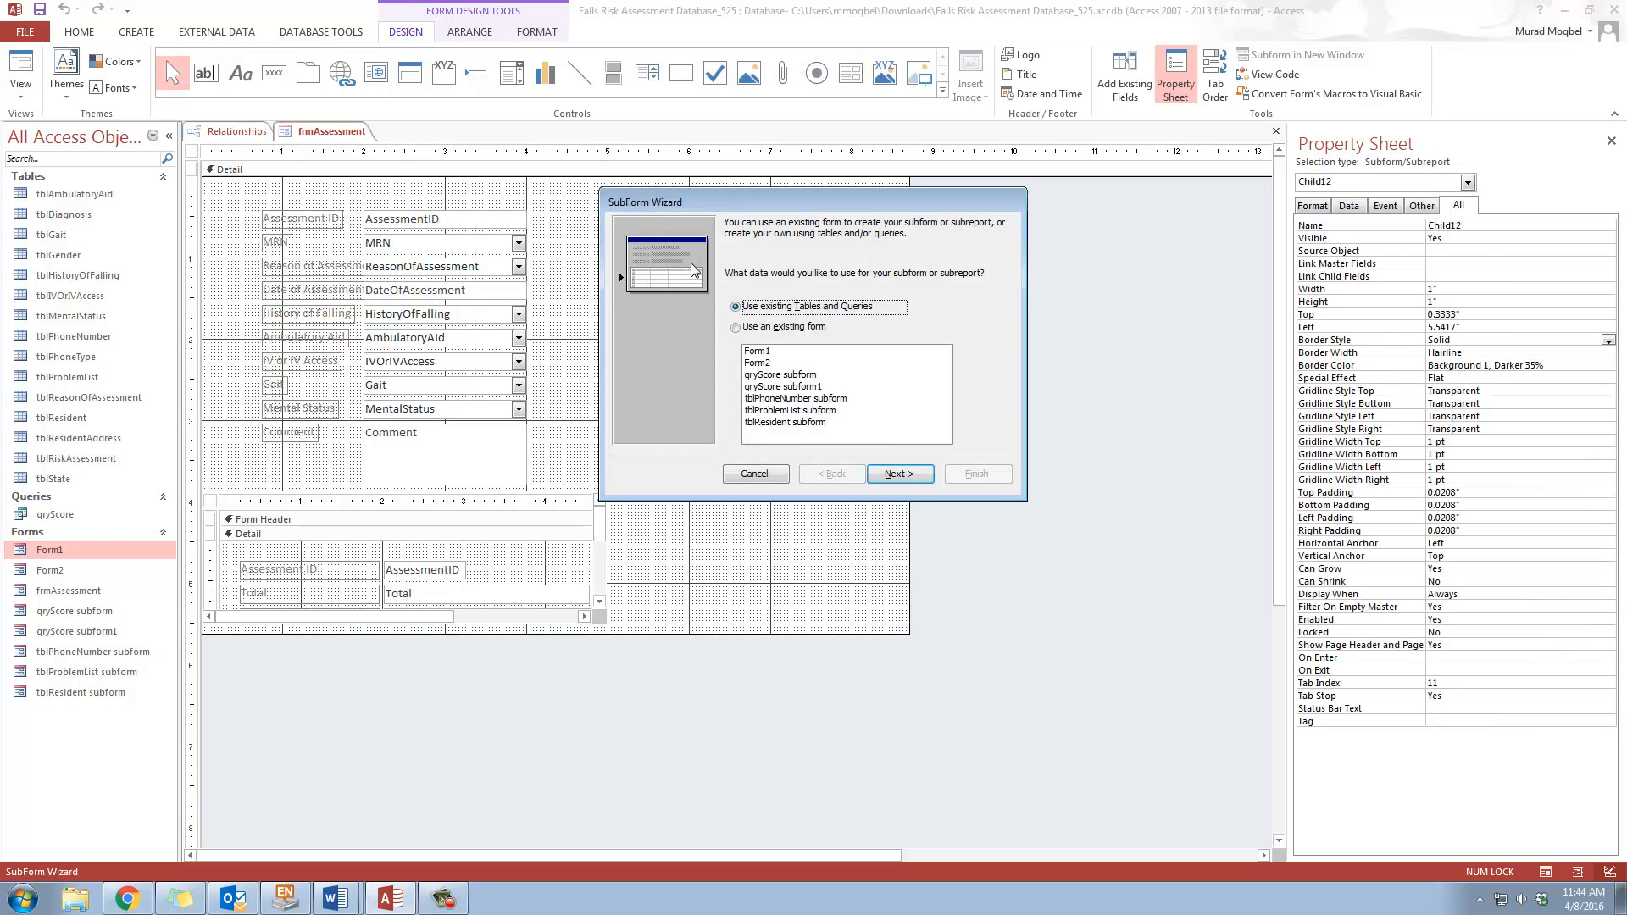
click(898, 473)
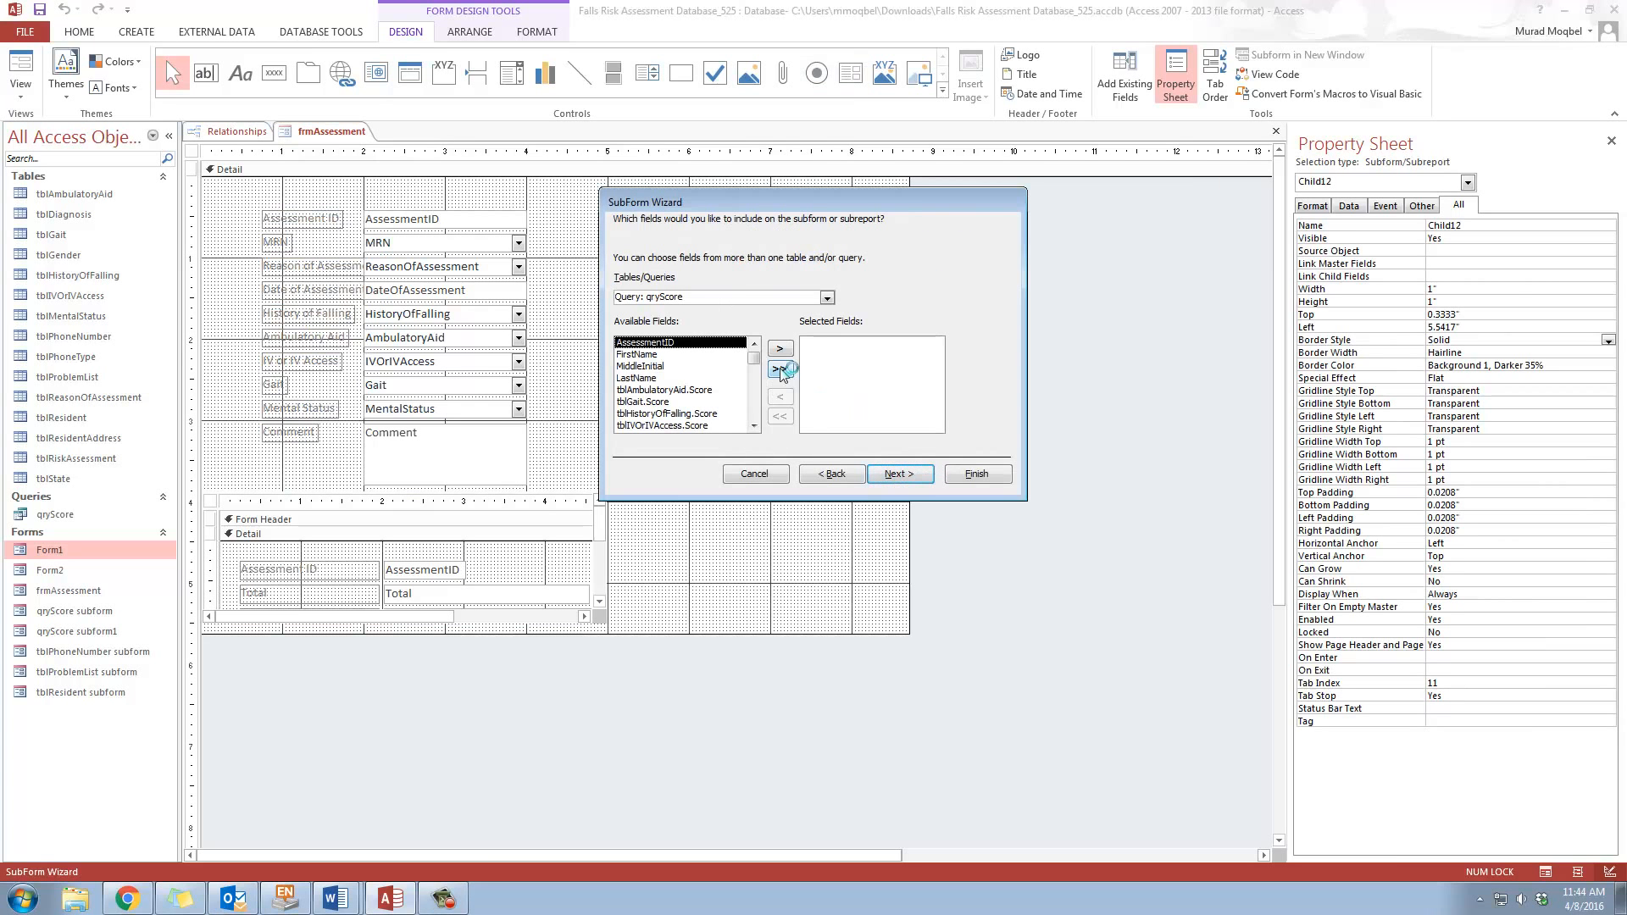
Choose the table tblResident as the data source in the SubForm Wizard
drag(788, 205, 786, 223)
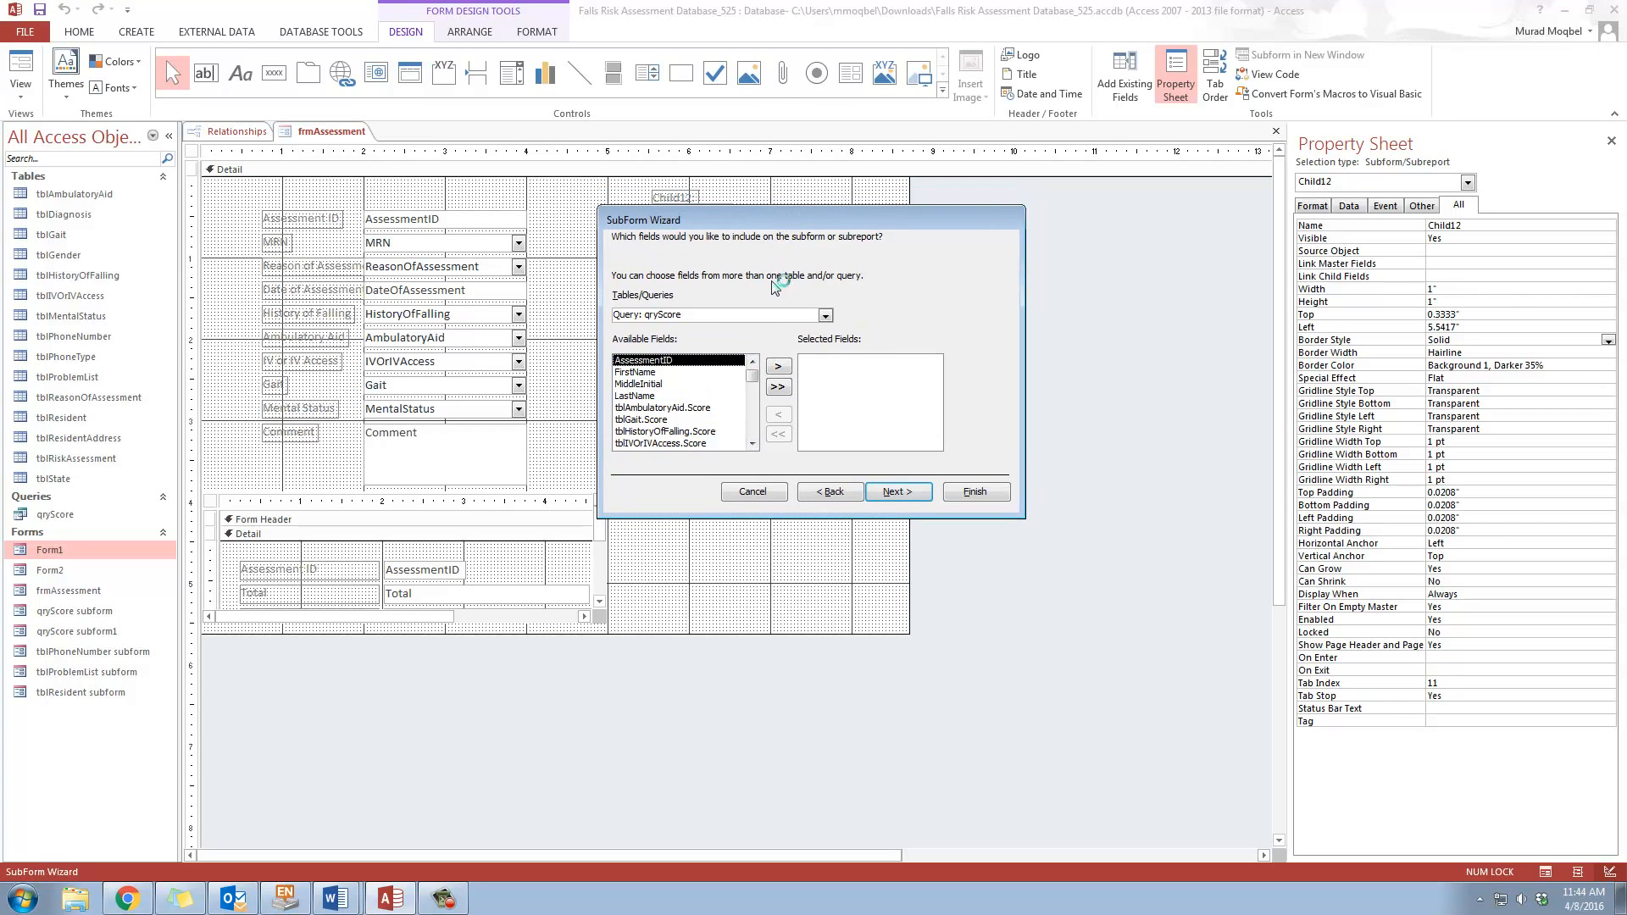
click(825, 315)
scroll(714, 358, up, 3)
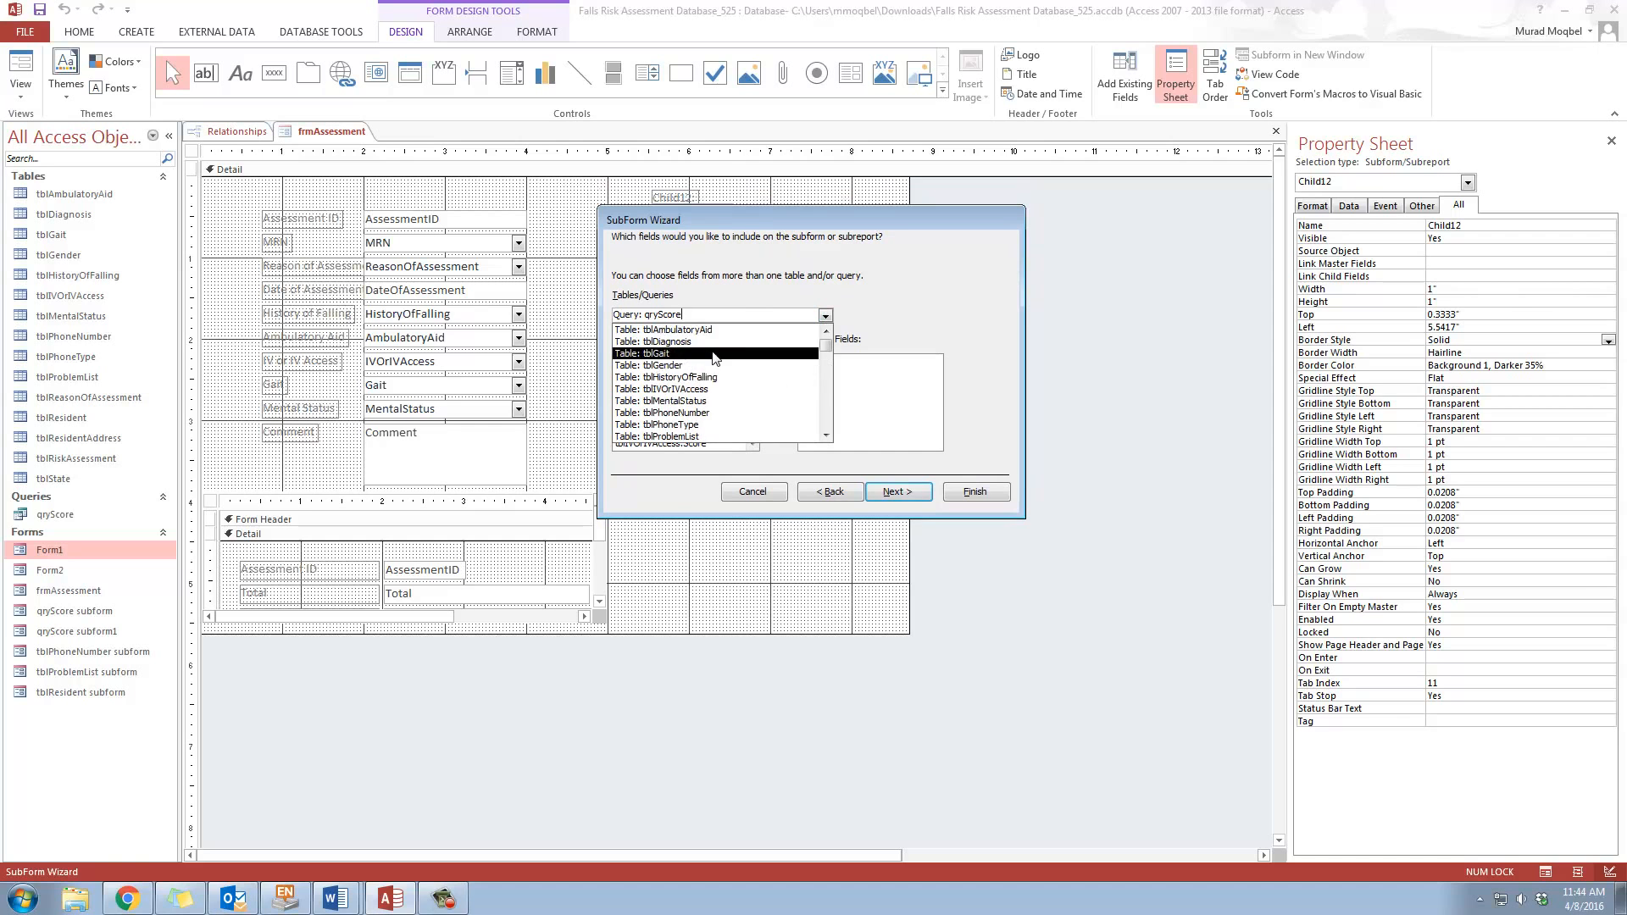
scroll(703, 423, down, 2)
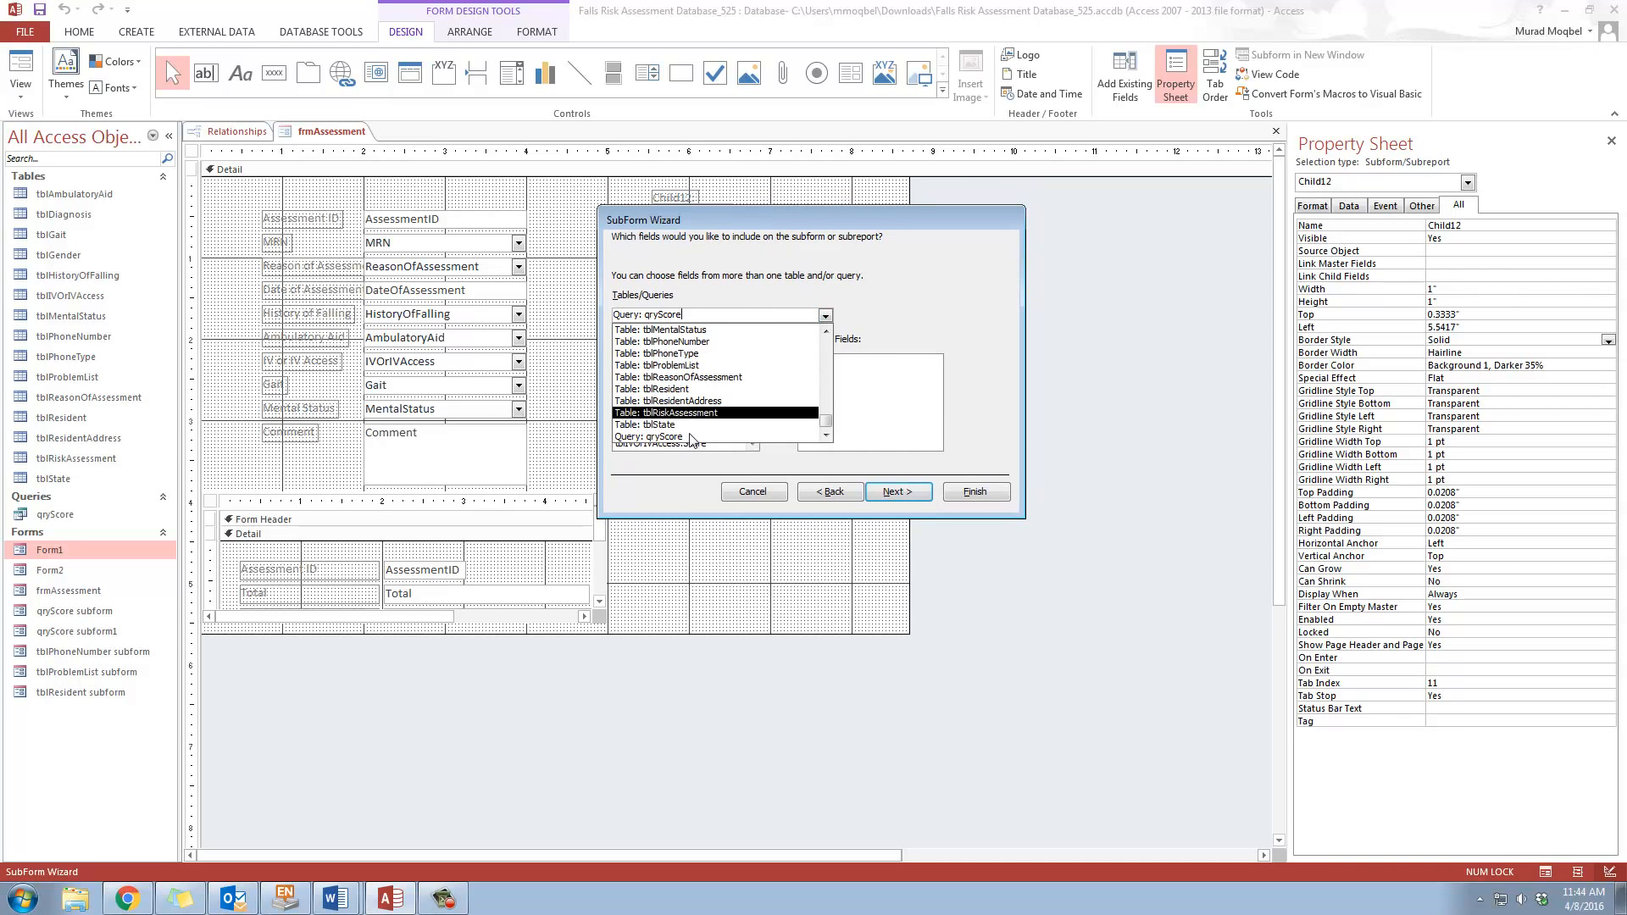
click(682, 389)
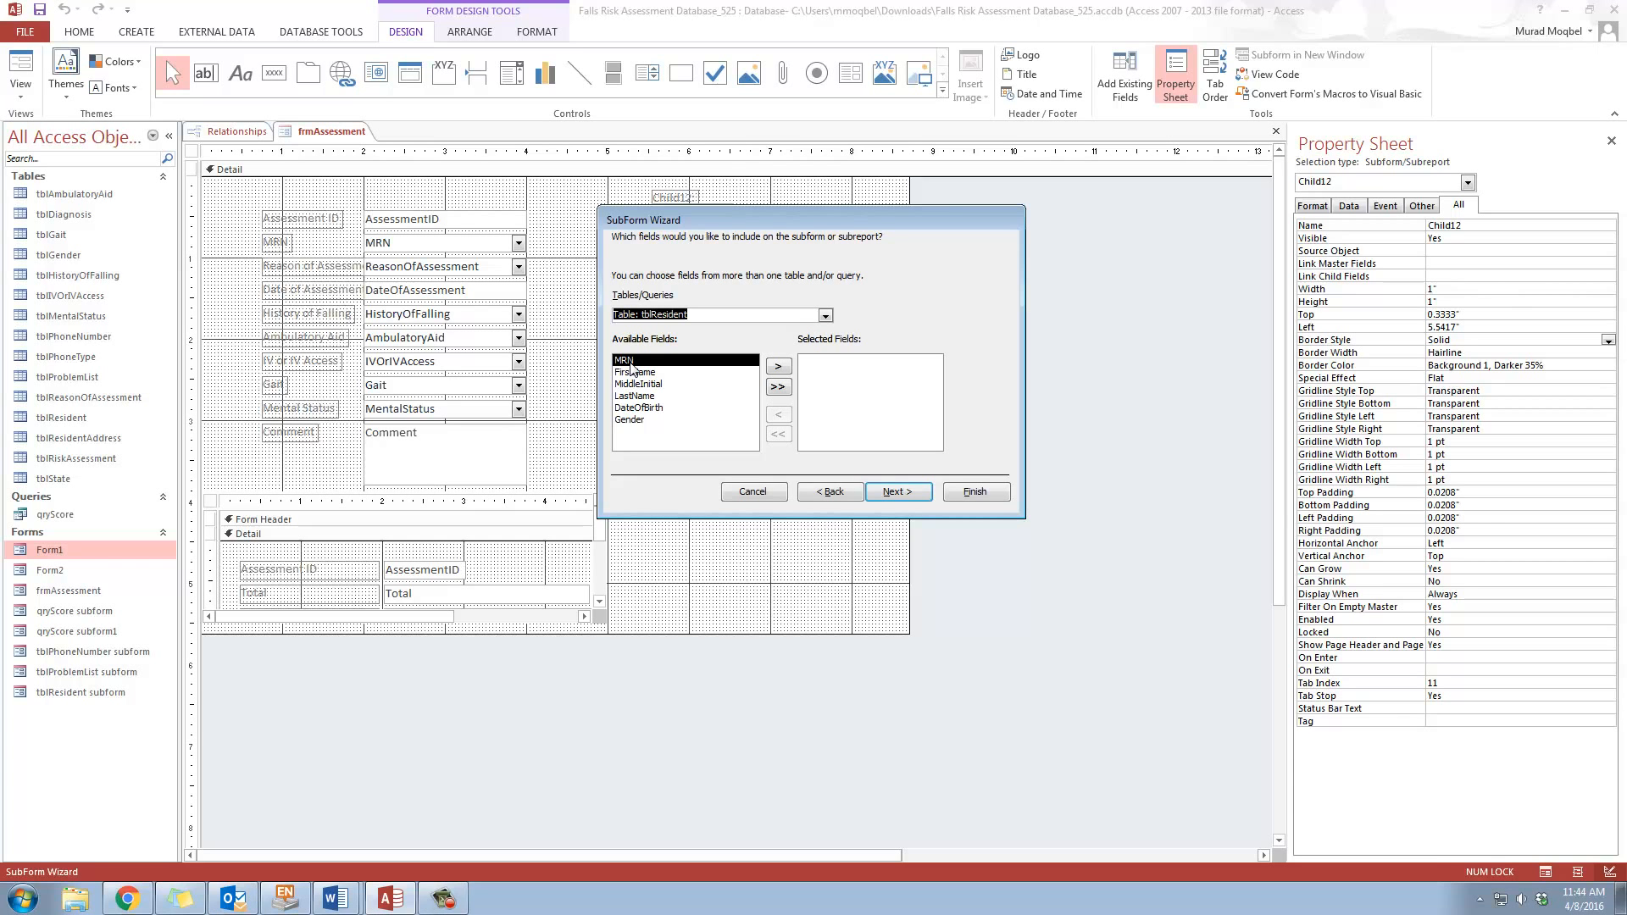
Include MRN, FirstName, MiddleInitial, LastName, DateOfBirth and Gender in the subform and proceed to the linking options
click(778, 366)
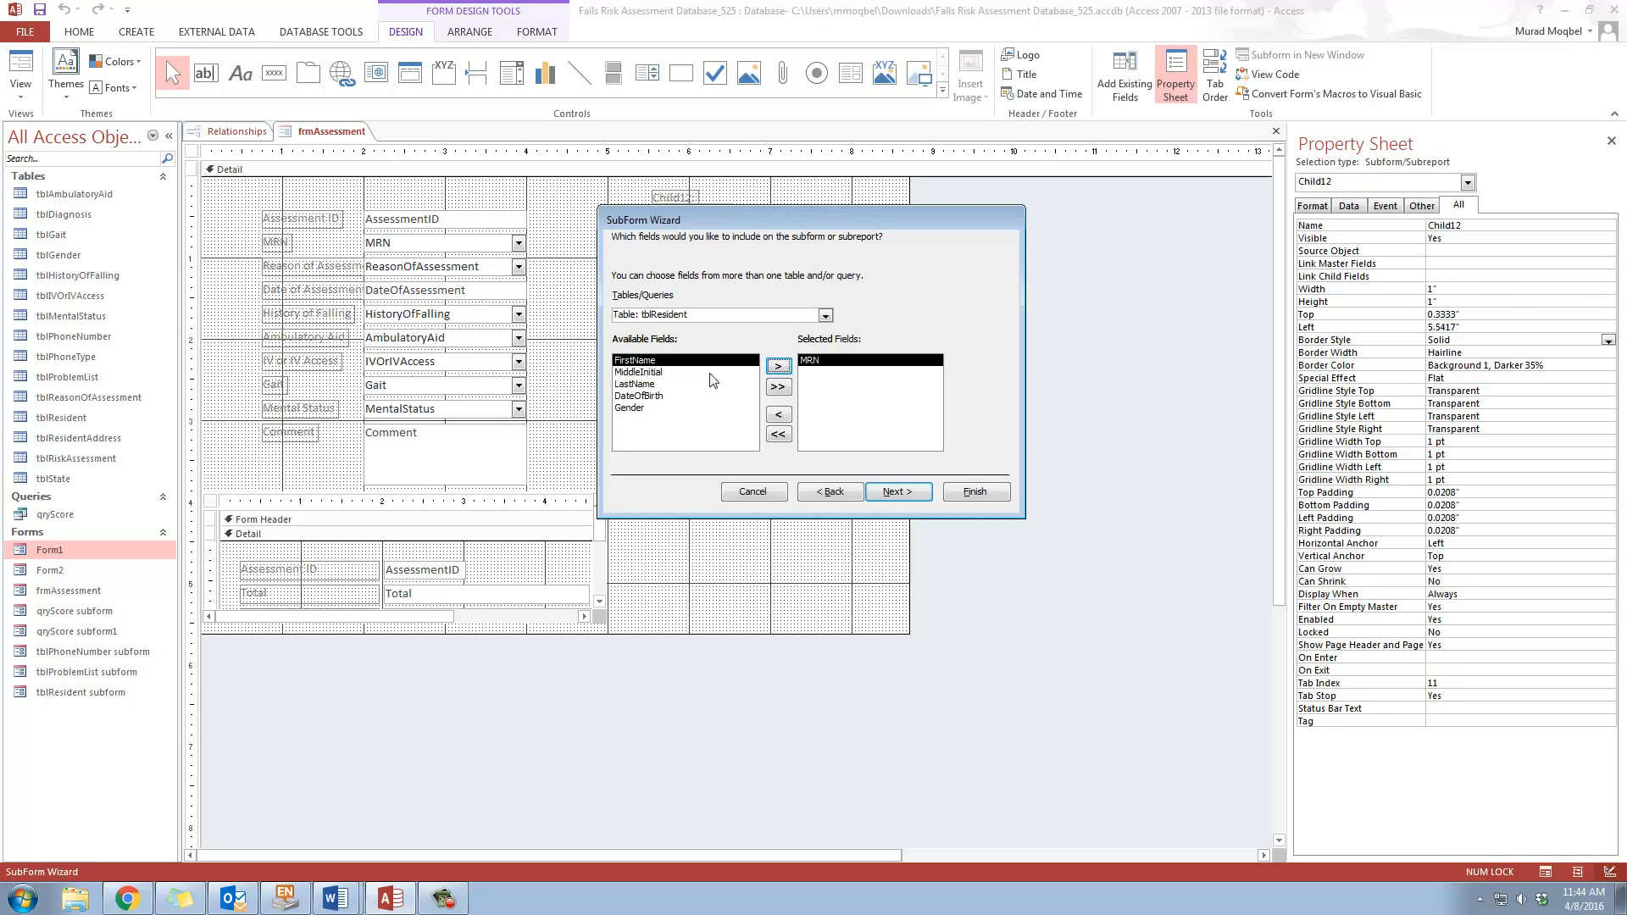
click(779, 369)
click(778, 366)
click(778, 366)
click(778, 366)
click(778, 366)
click(871, 491)
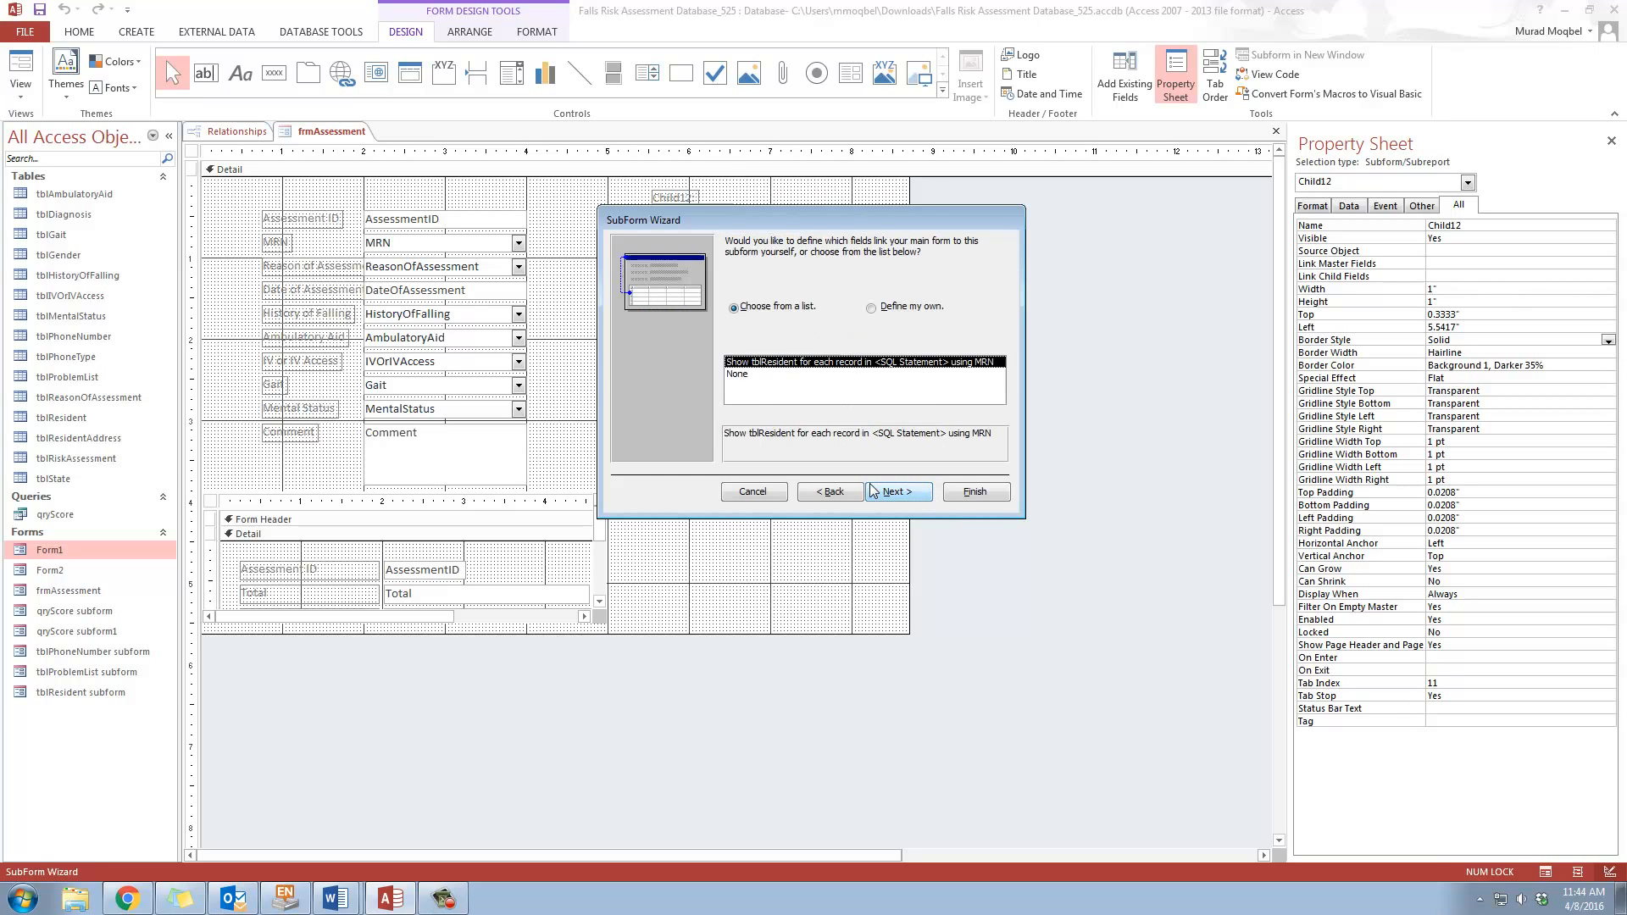
Finish the SubForm Wizard with the MRN link and the proposed name tblResident subform1, then display frmAssessment in Form view
click(927, 499)
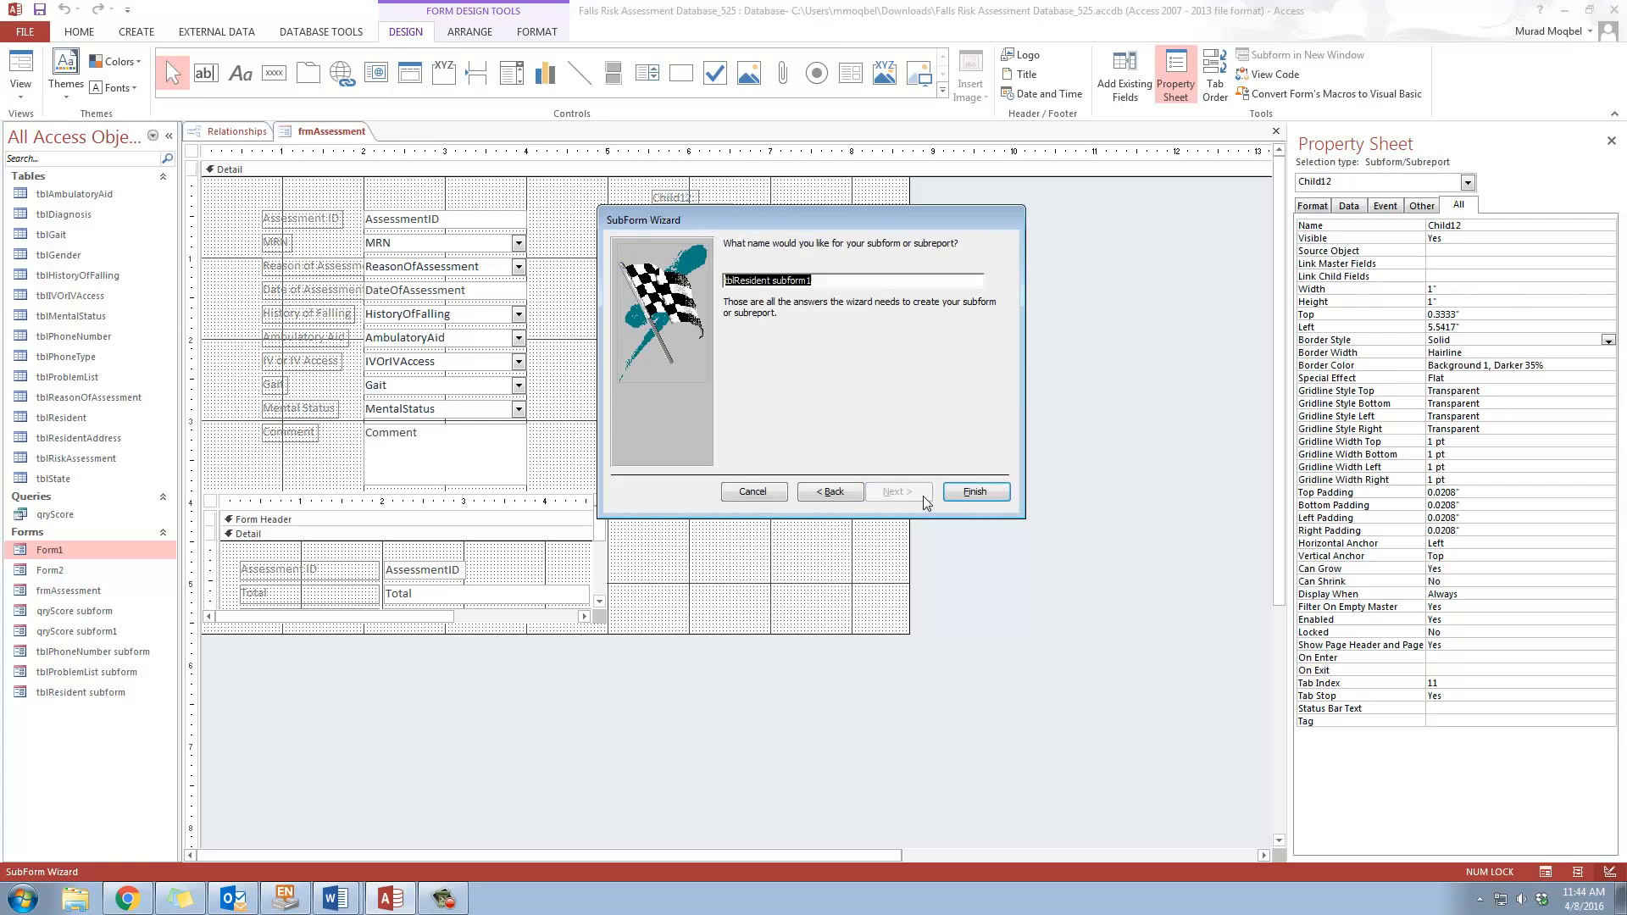
click(974, 491)
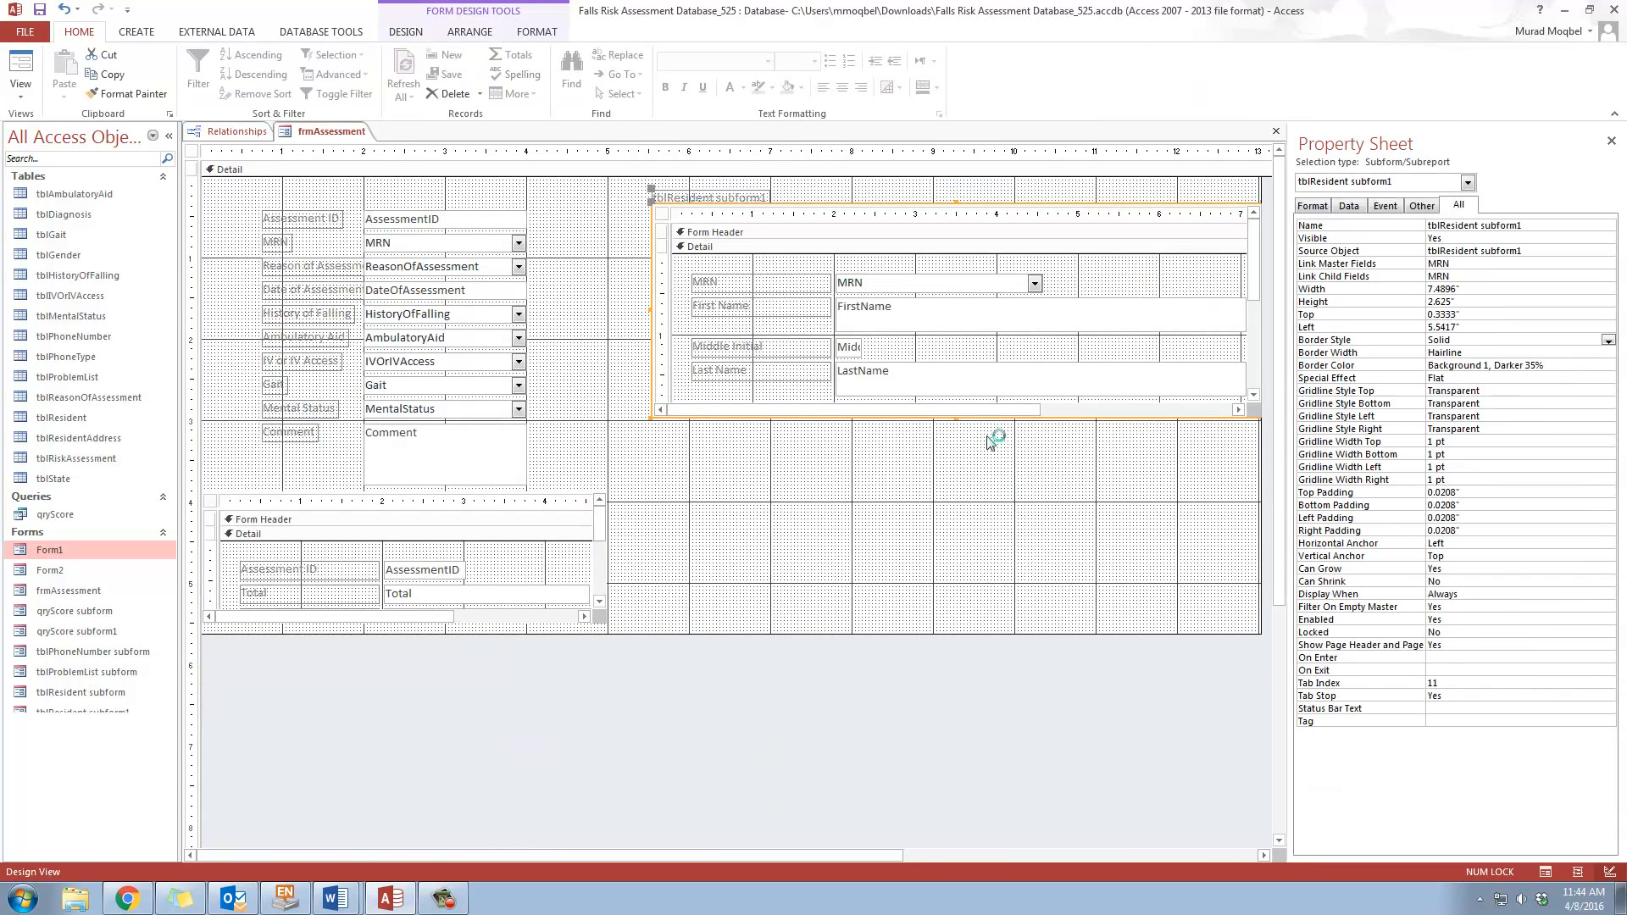
click(20, 68)
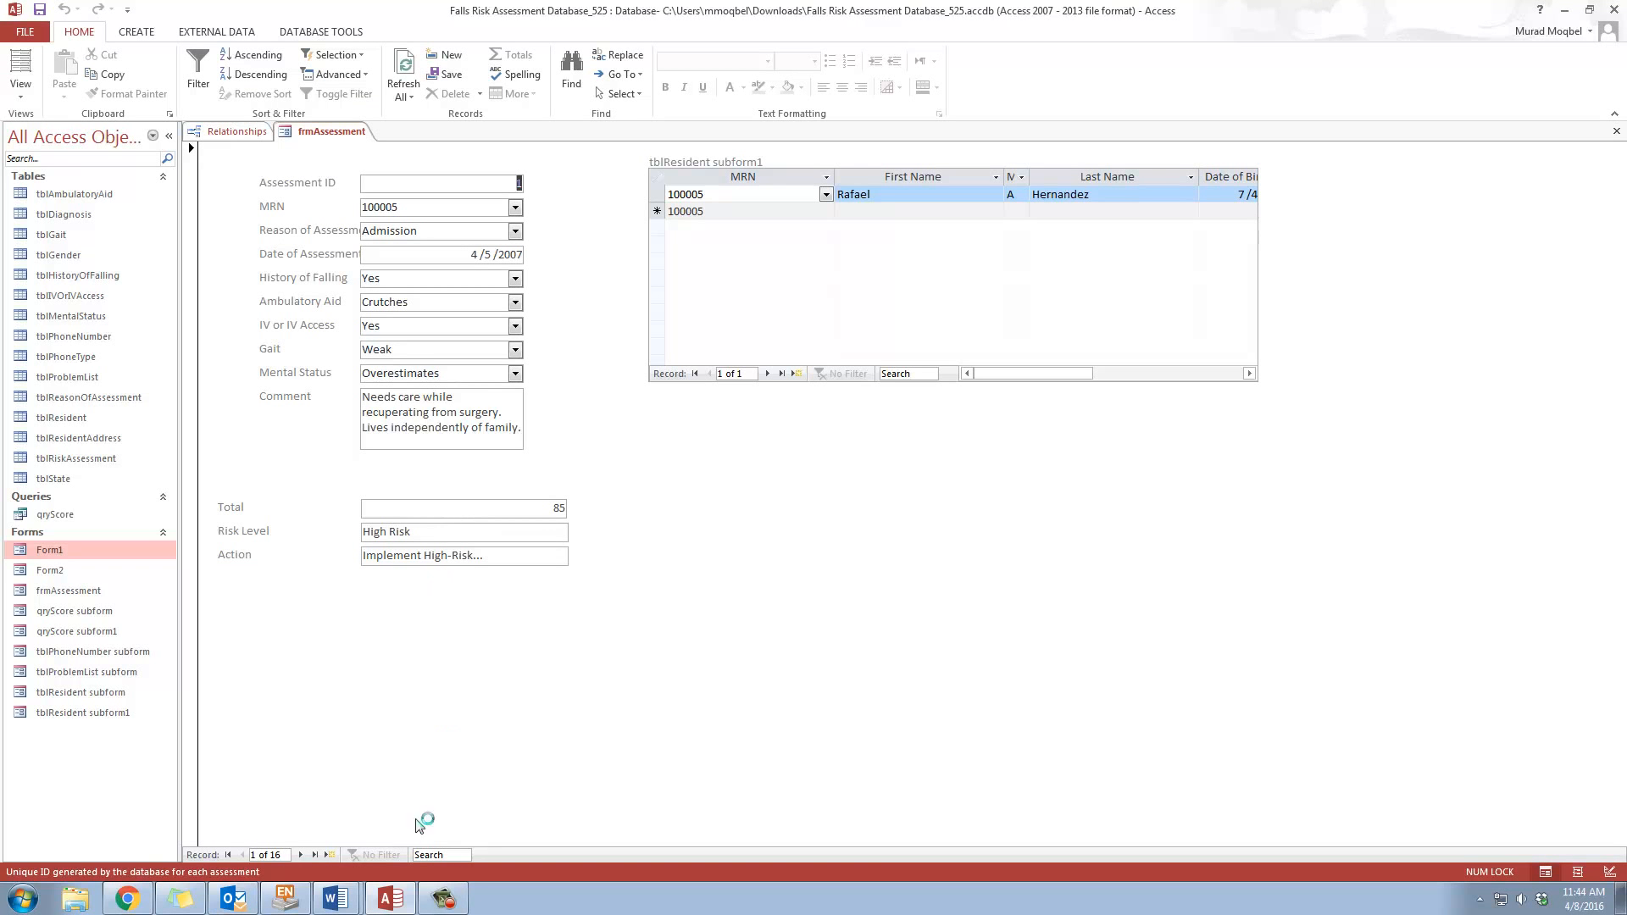
Page forward through the assessment records to the sixth one to check the linked resident details
click(298, 854)
click(299, 855)
click(298, 855)
click(298, 855)
click(298, 855)
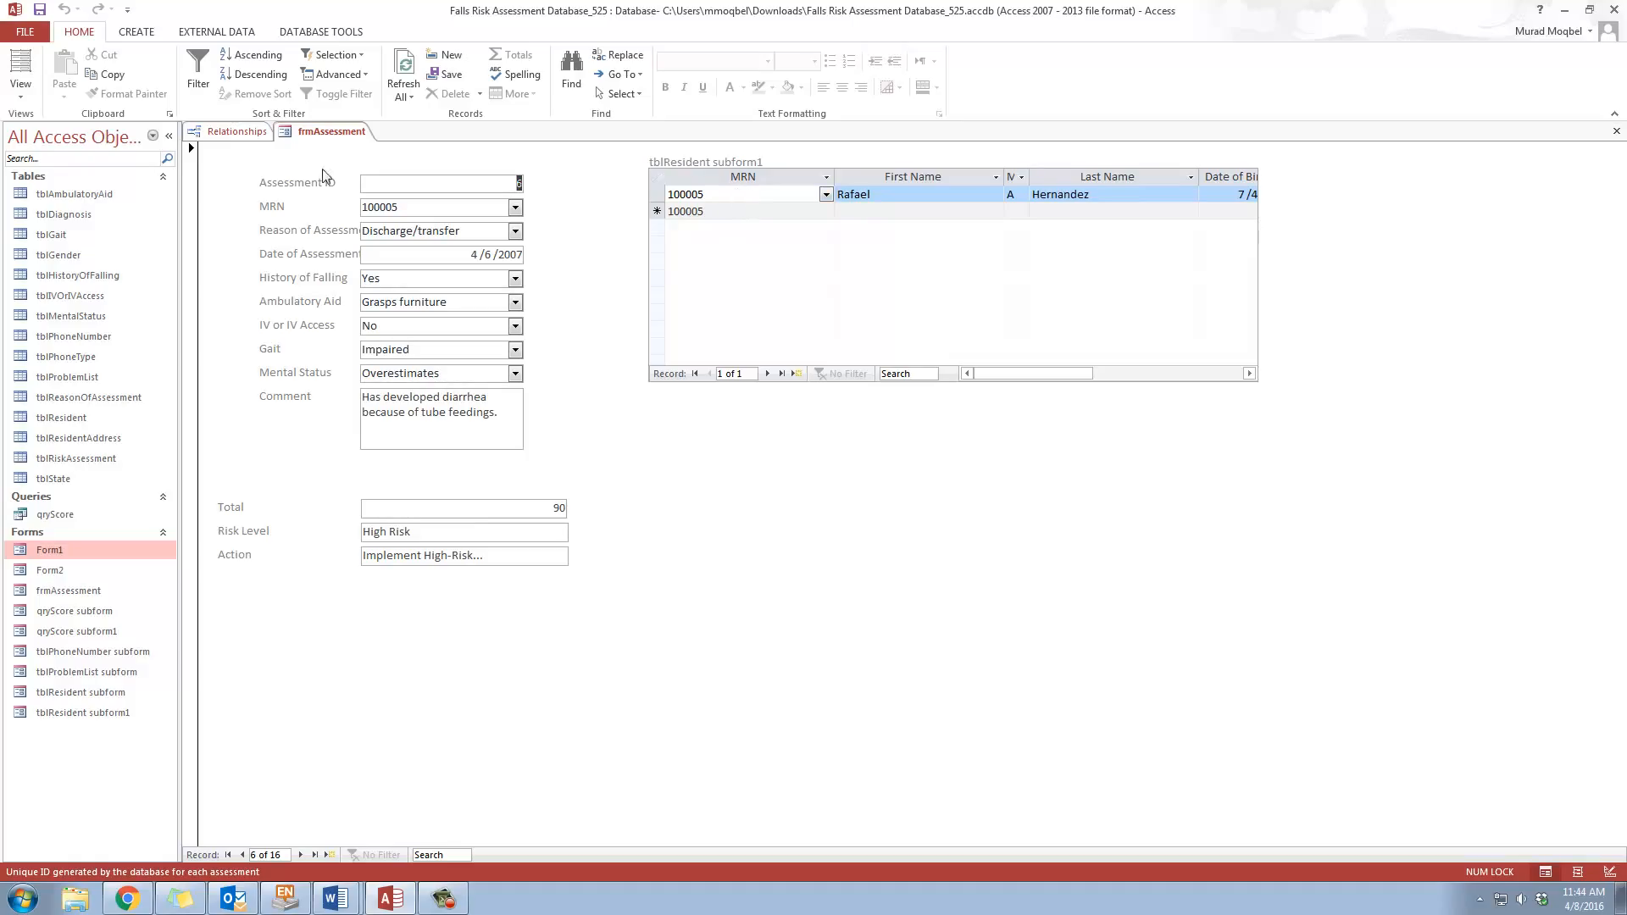
right_click(327, 133)
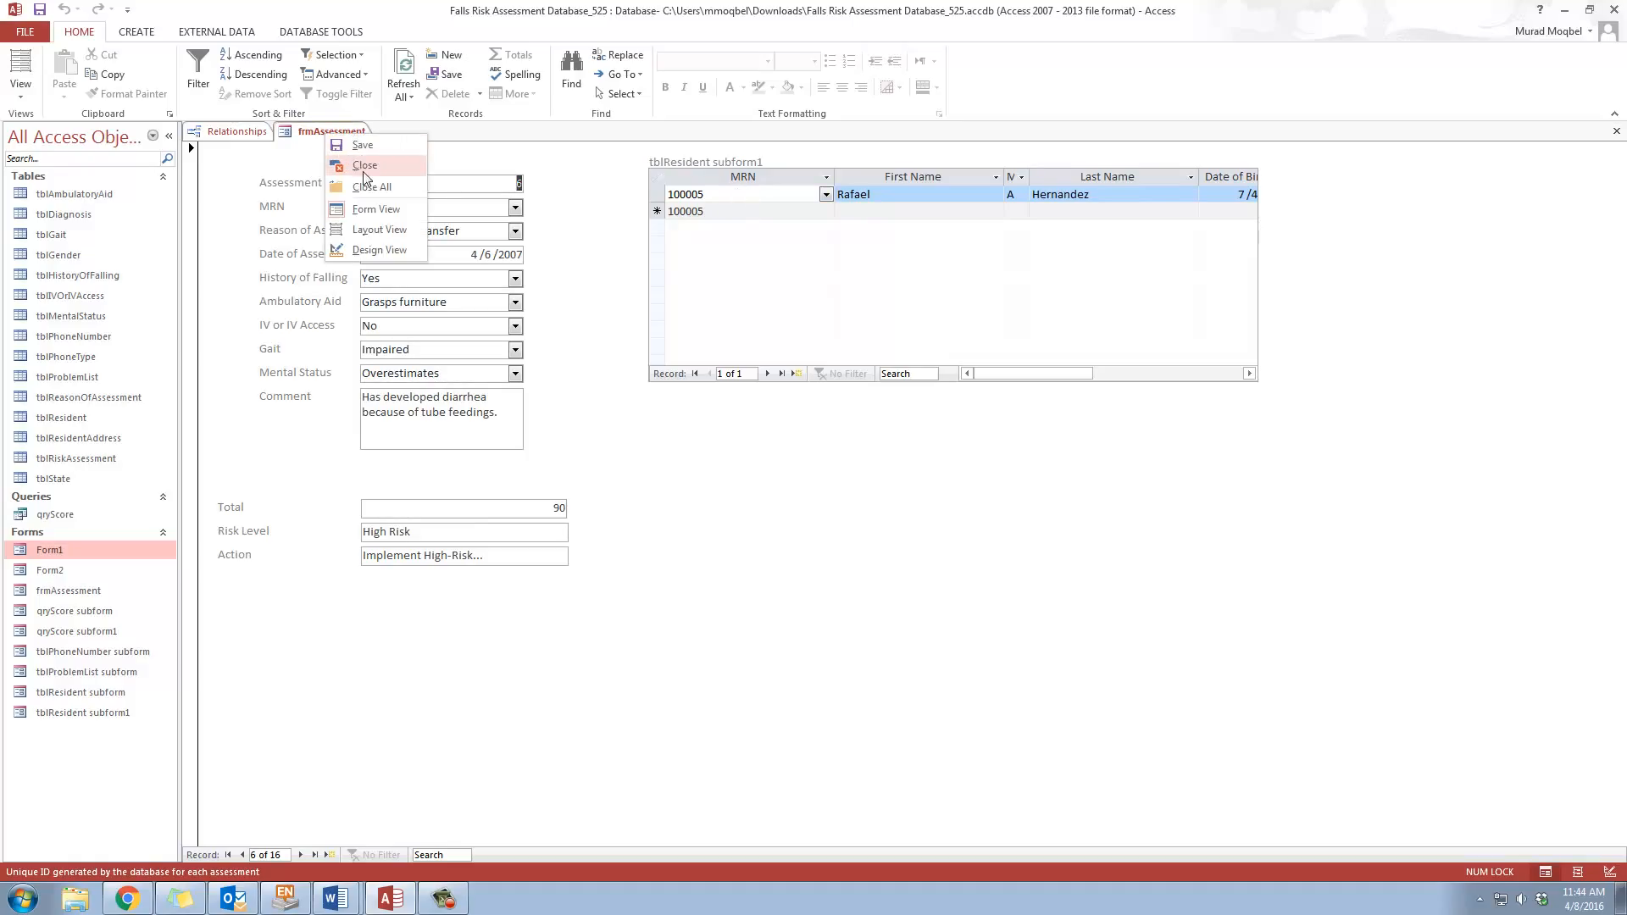
click(311, 135)
right_click(318, 133)
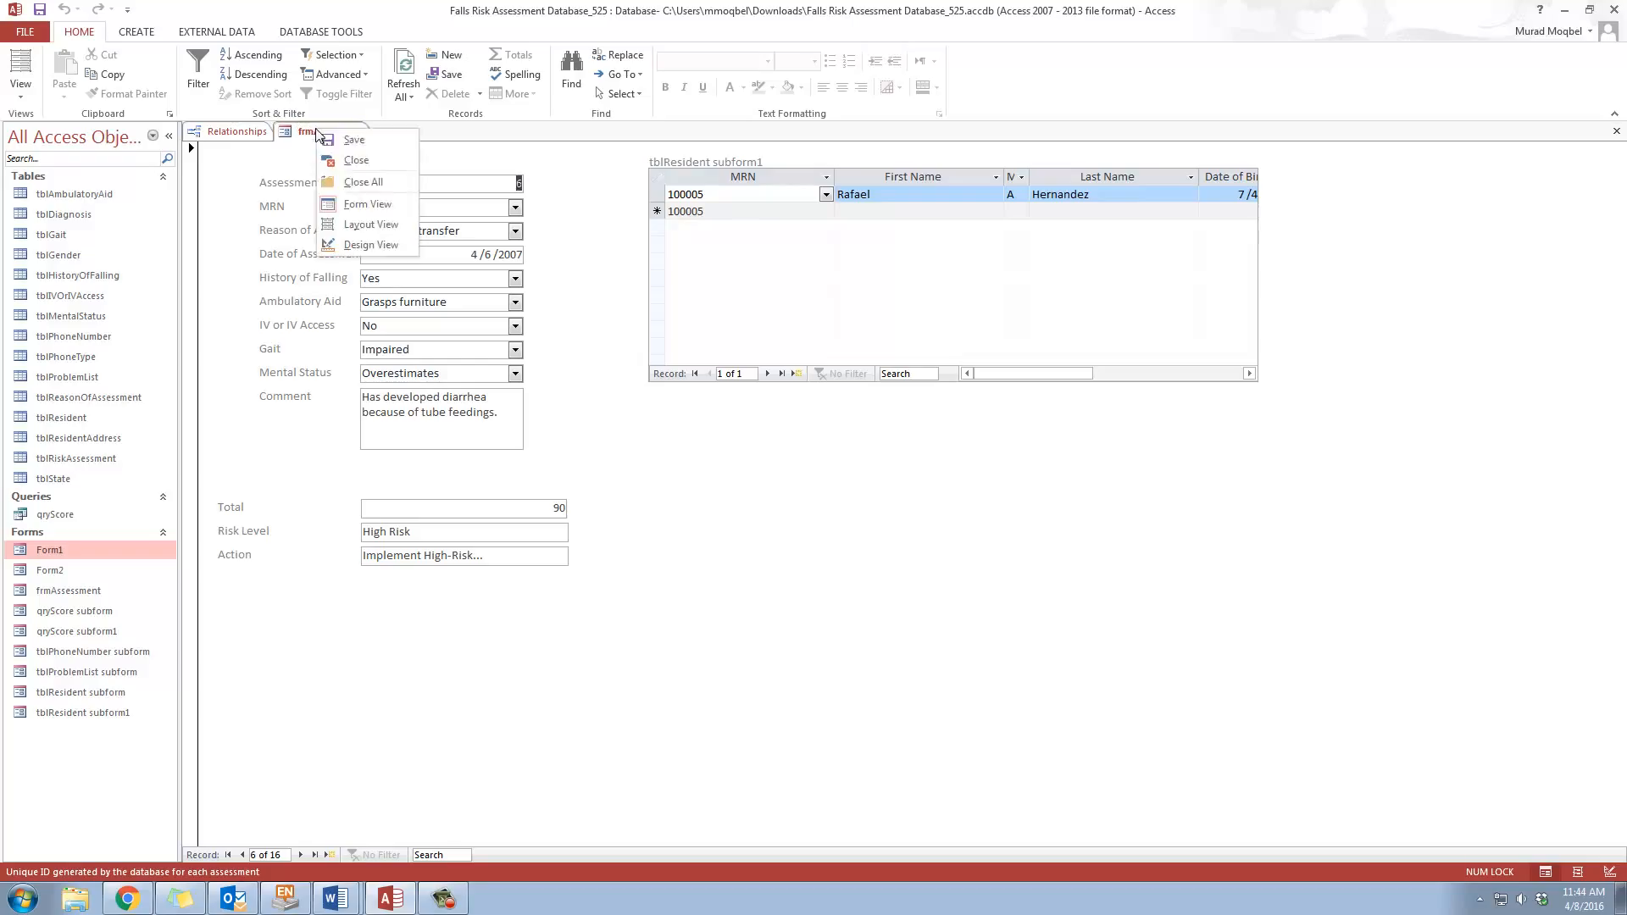
click(296, 138)
Go to the last assessment record and examine its Date of Assessment field
click(473, 256)
click(337, 132)
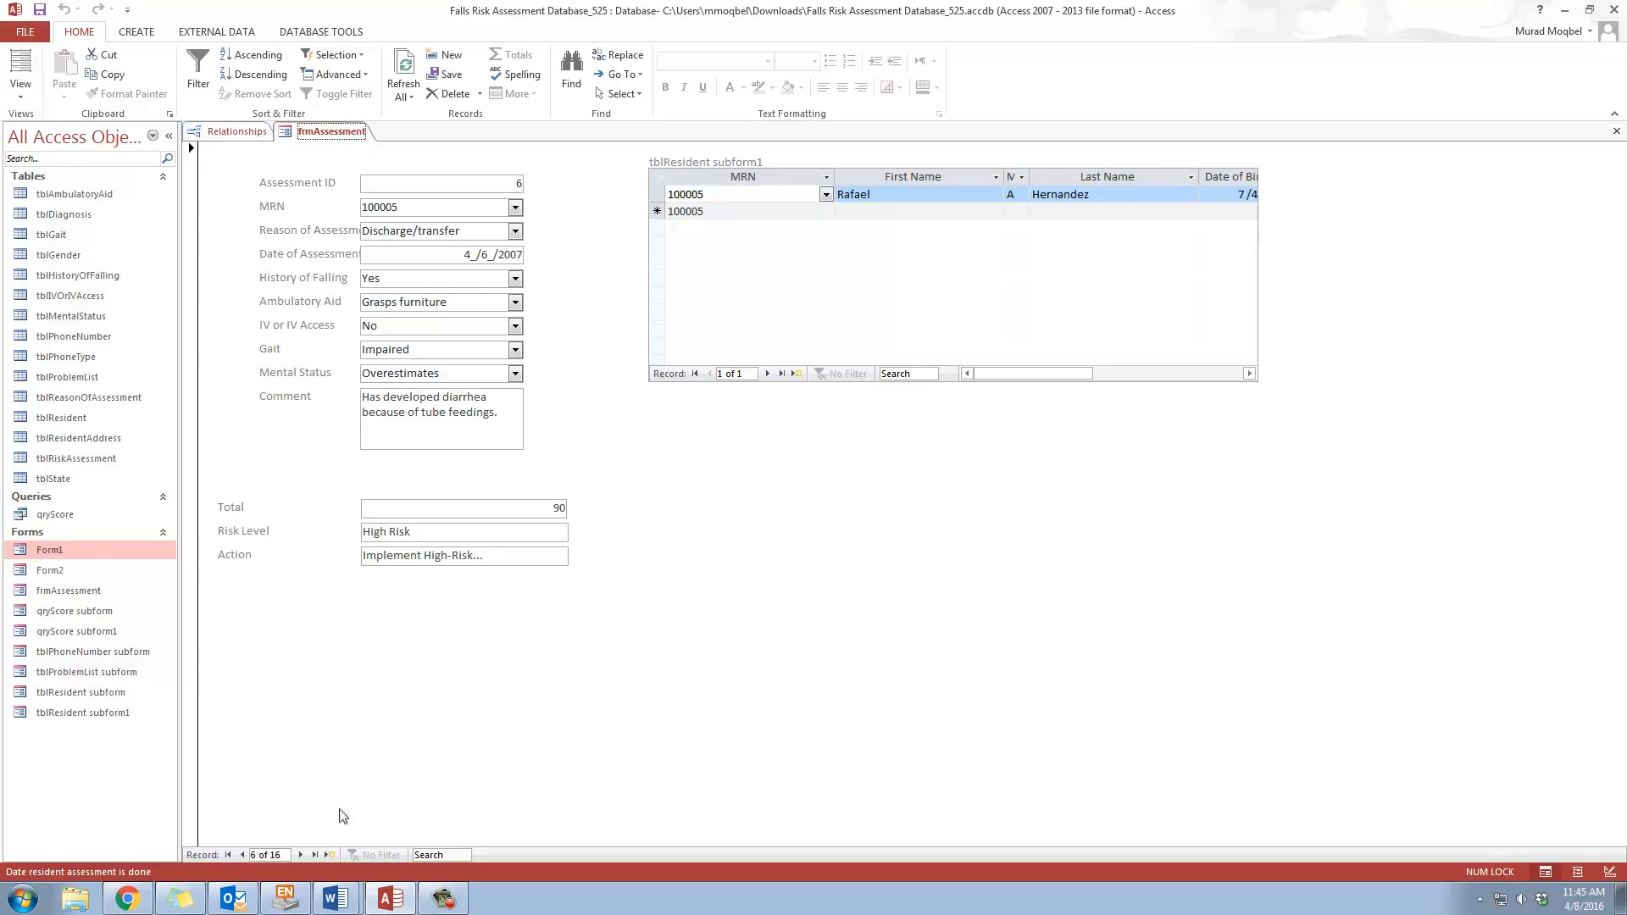
click(315, 855)
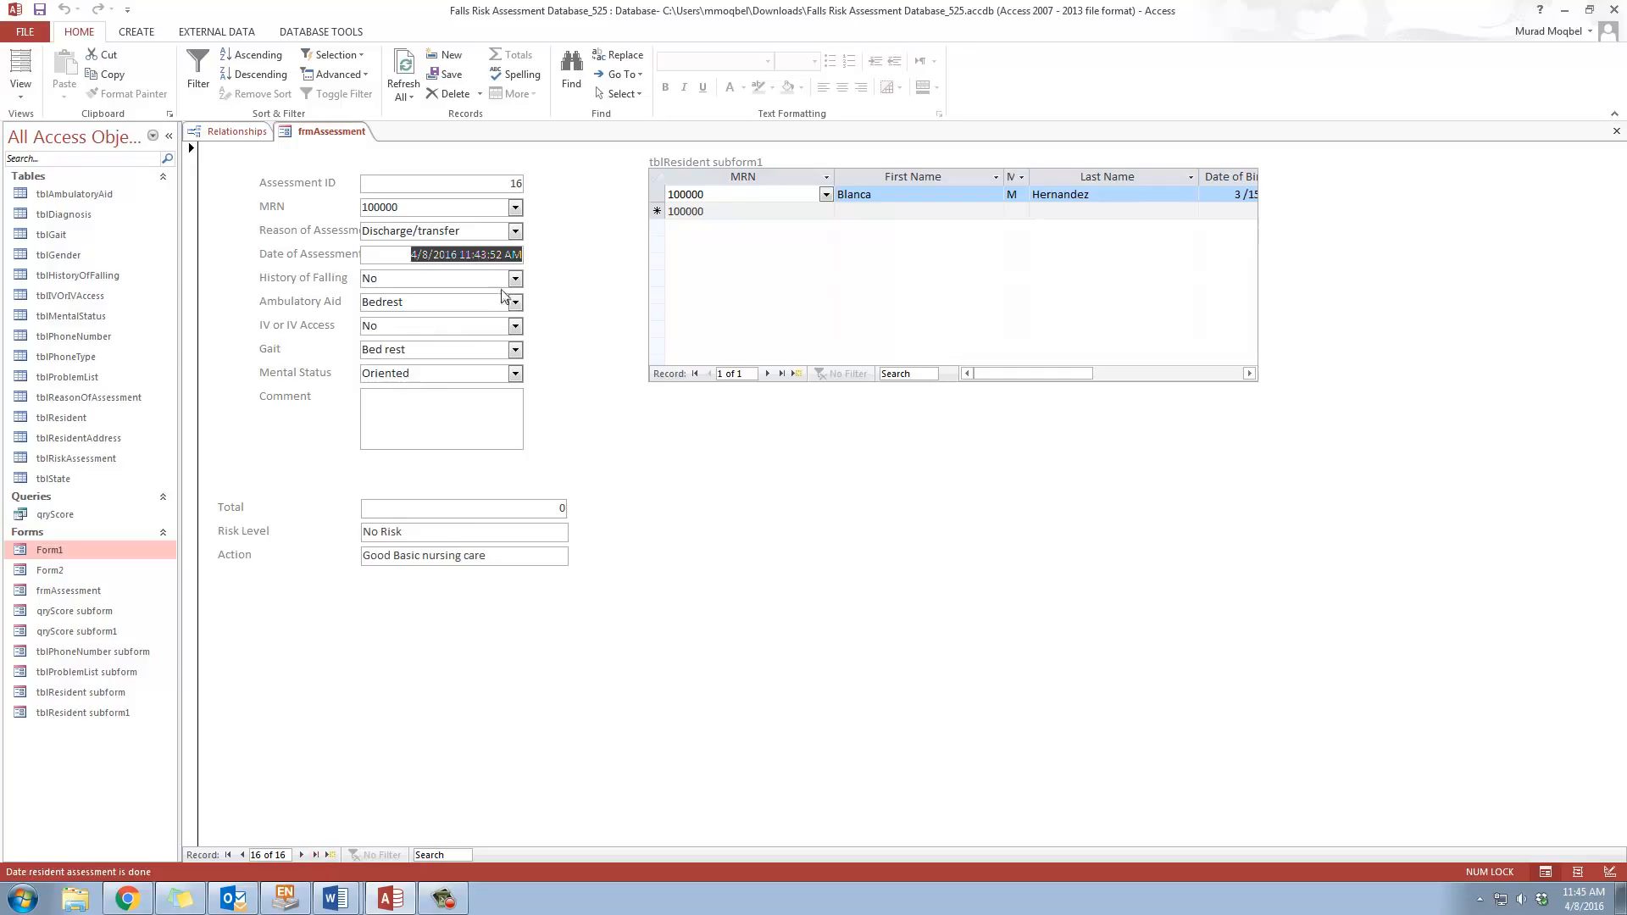
click(485, 257)
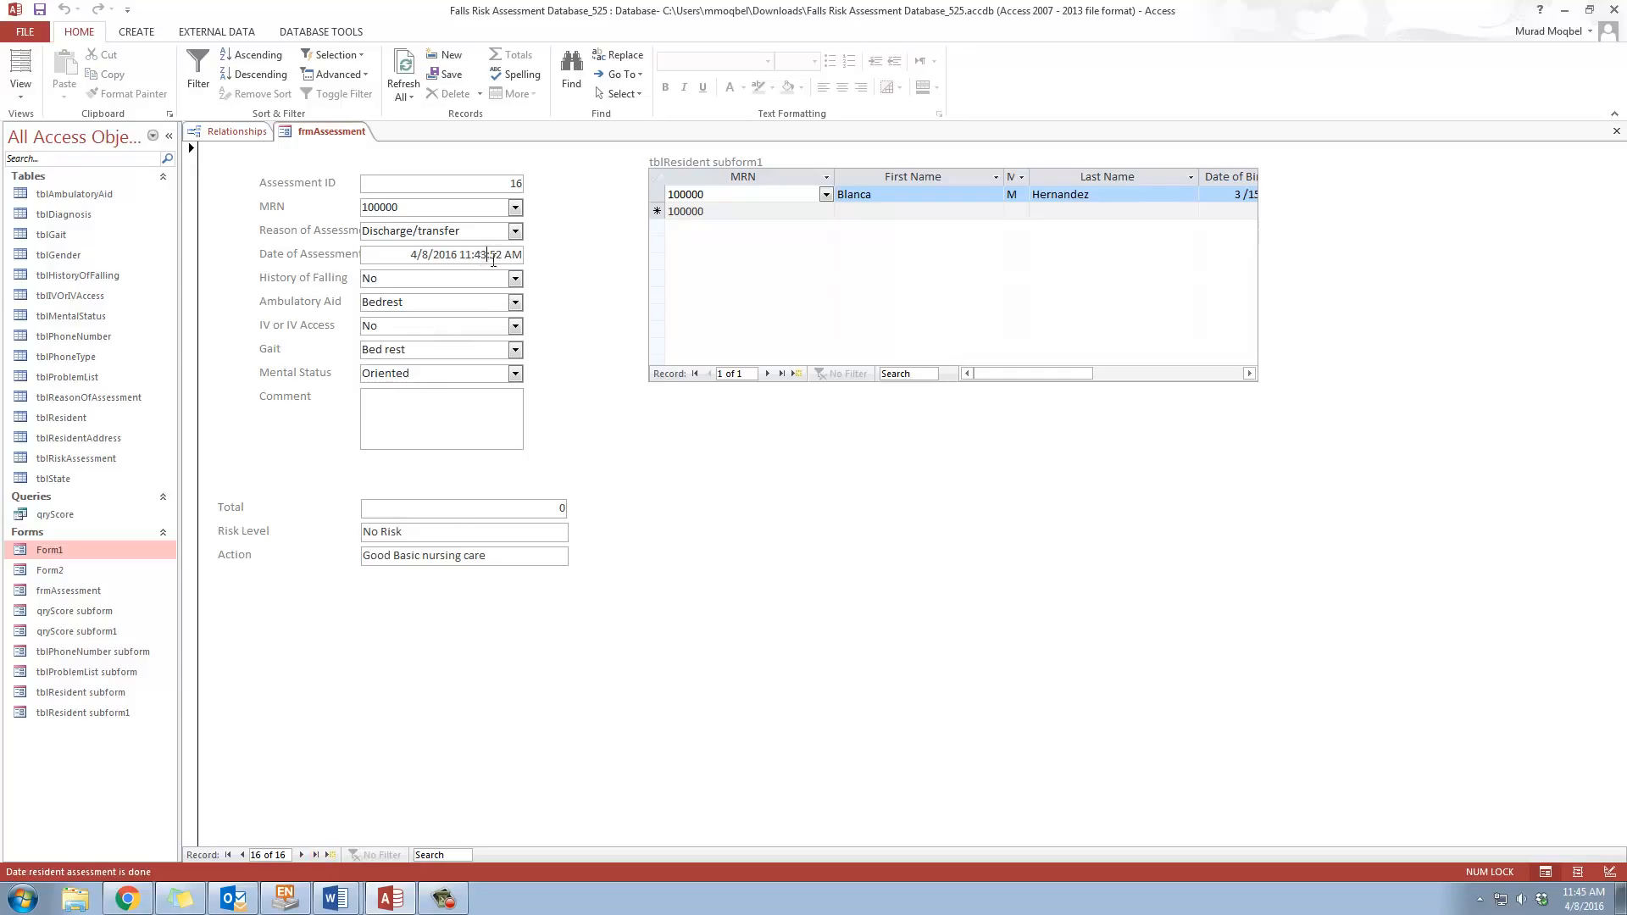
right_click(335, 132)
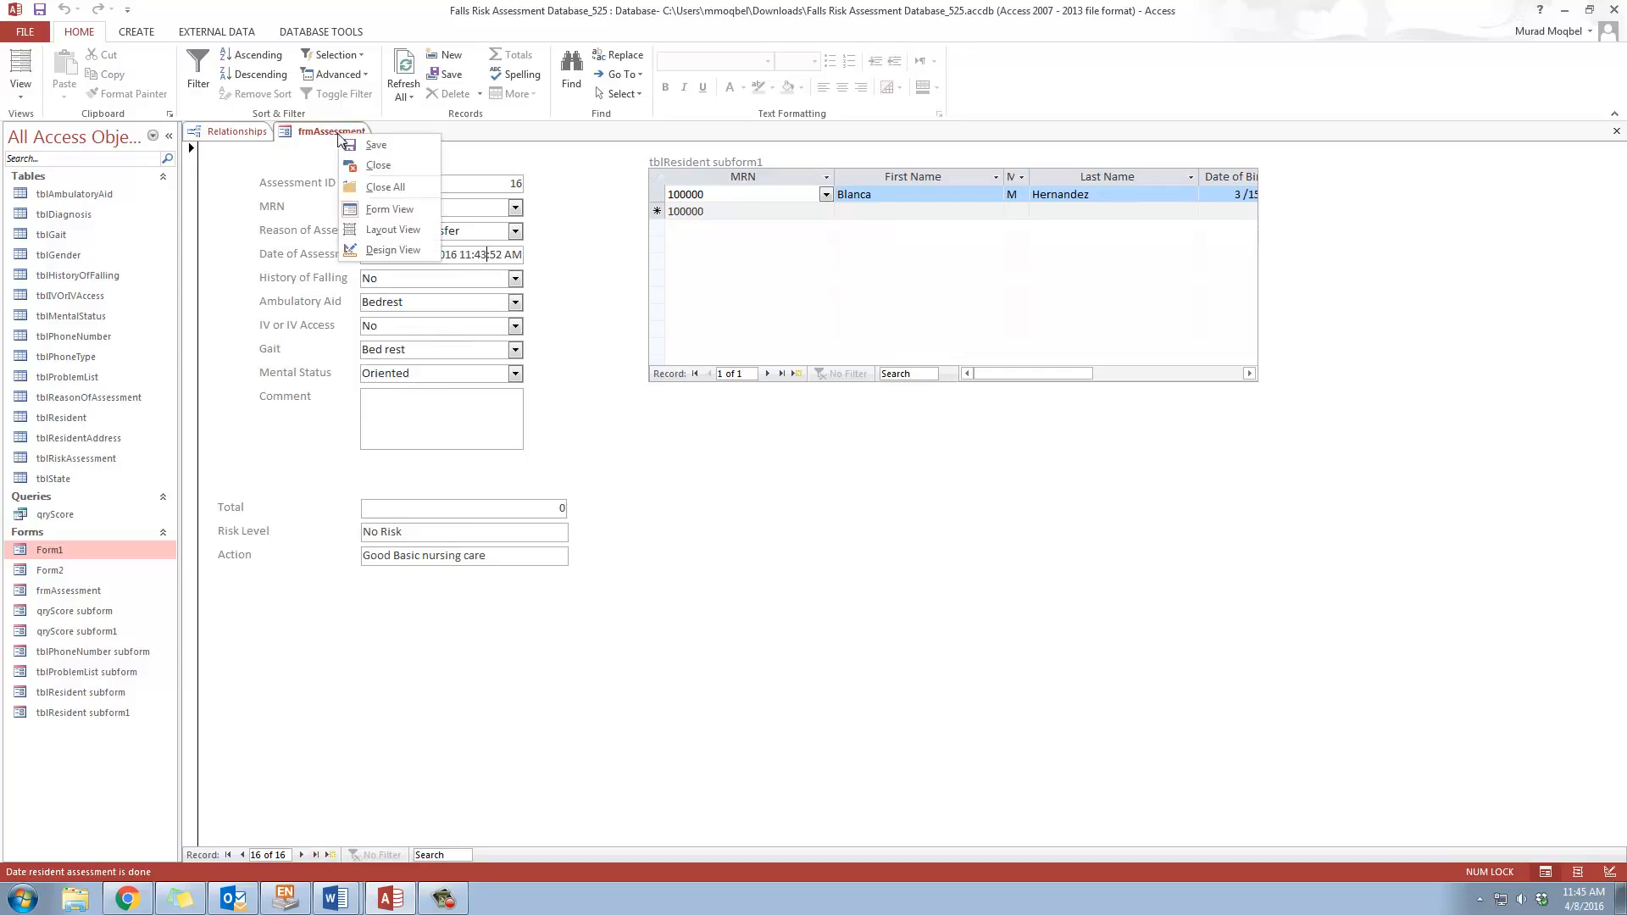
click(339, 152)
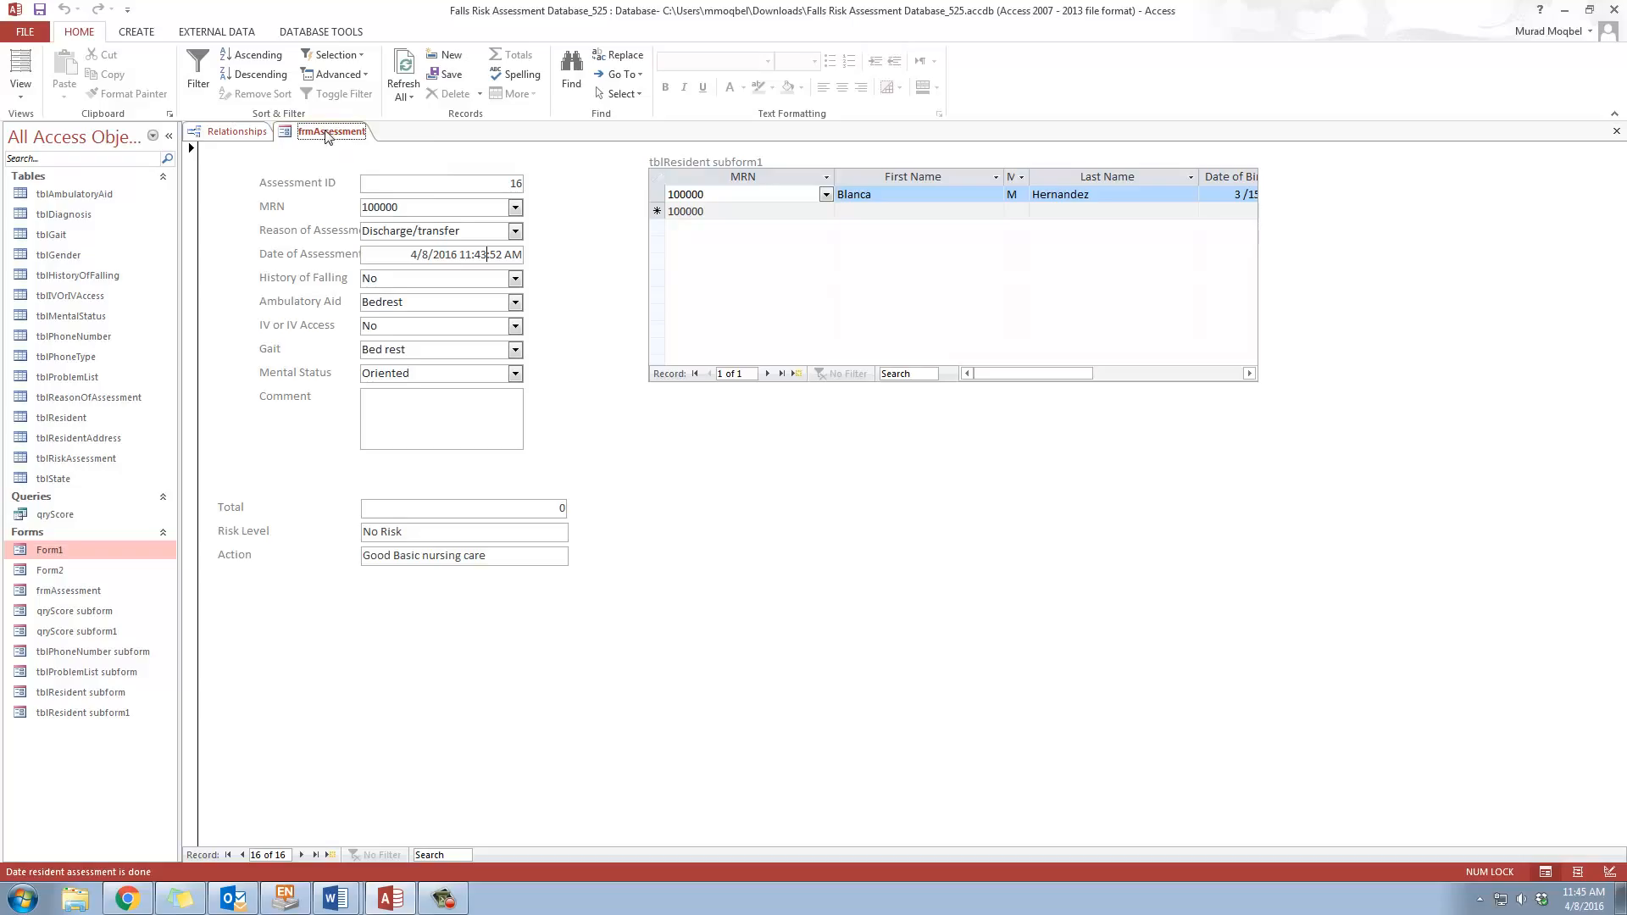
right_click(327, 131)
click(338, 136)
right_click(336, 134)
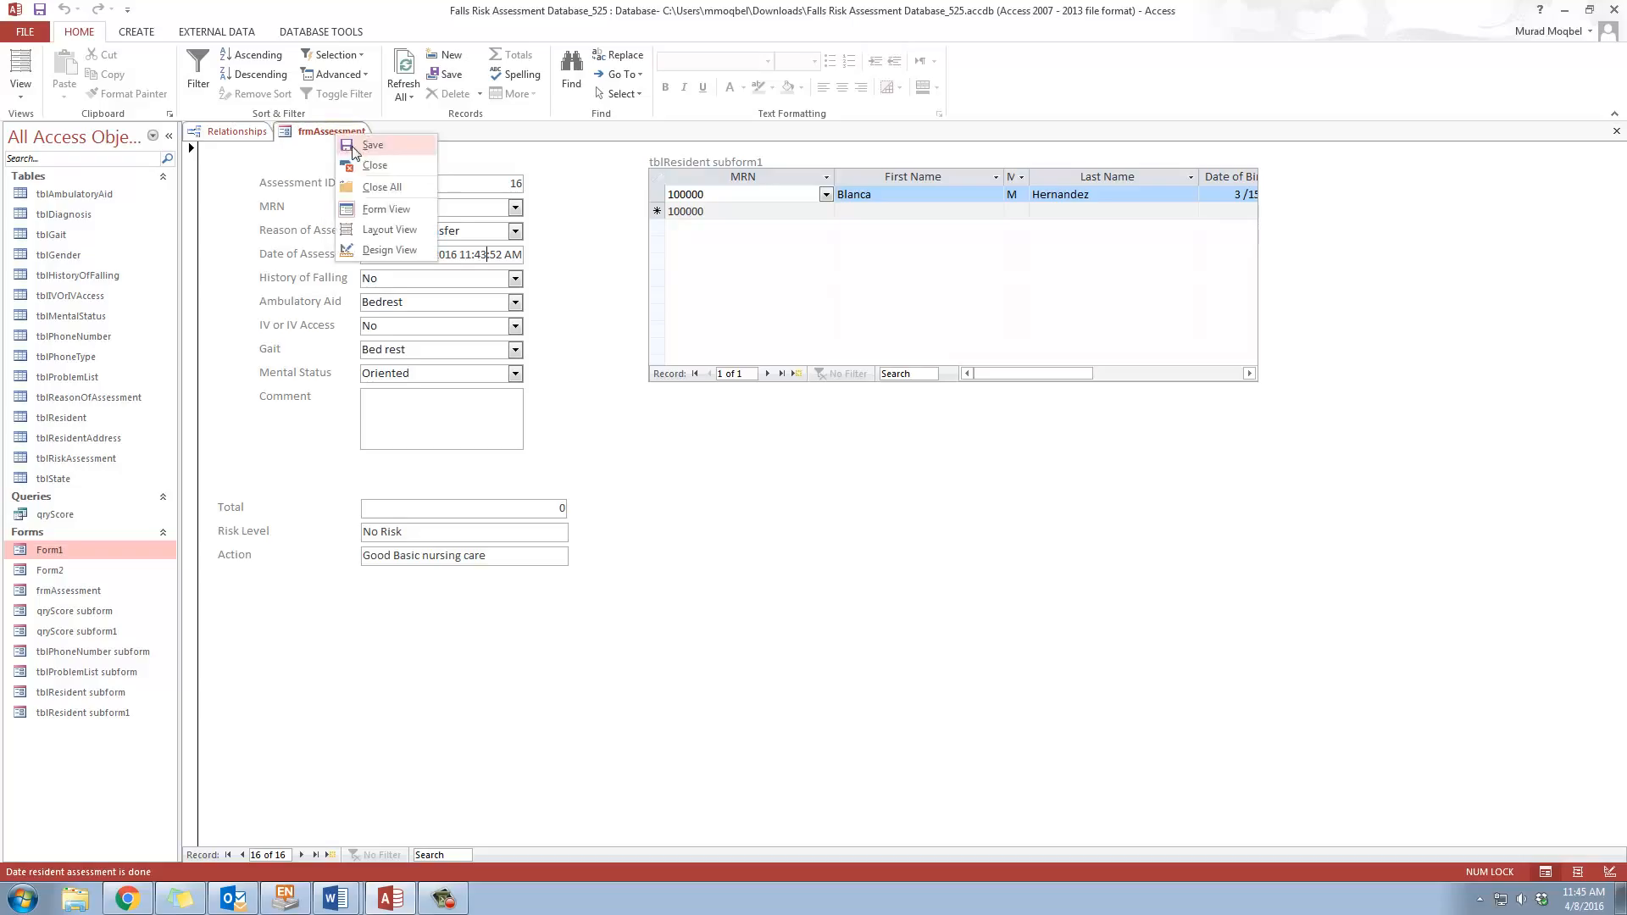
click(298, 135)
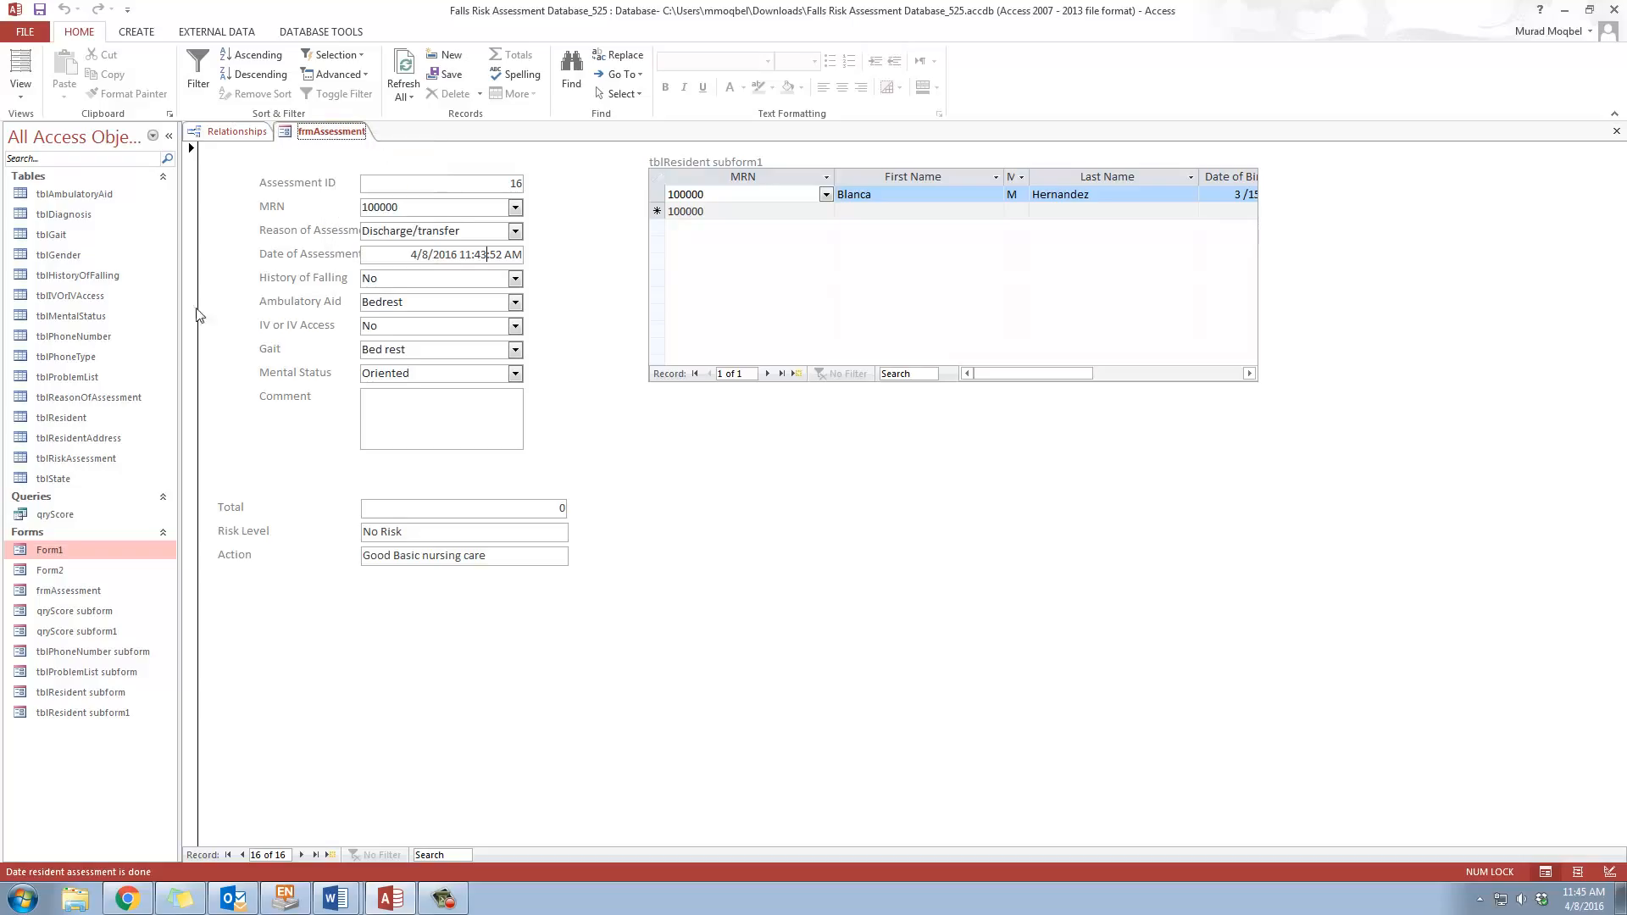
Open tblRiskAssessment in Design view and examine the Default Value property of the DateOfAssessment field
click(68, 461)
double_click(65, 460)
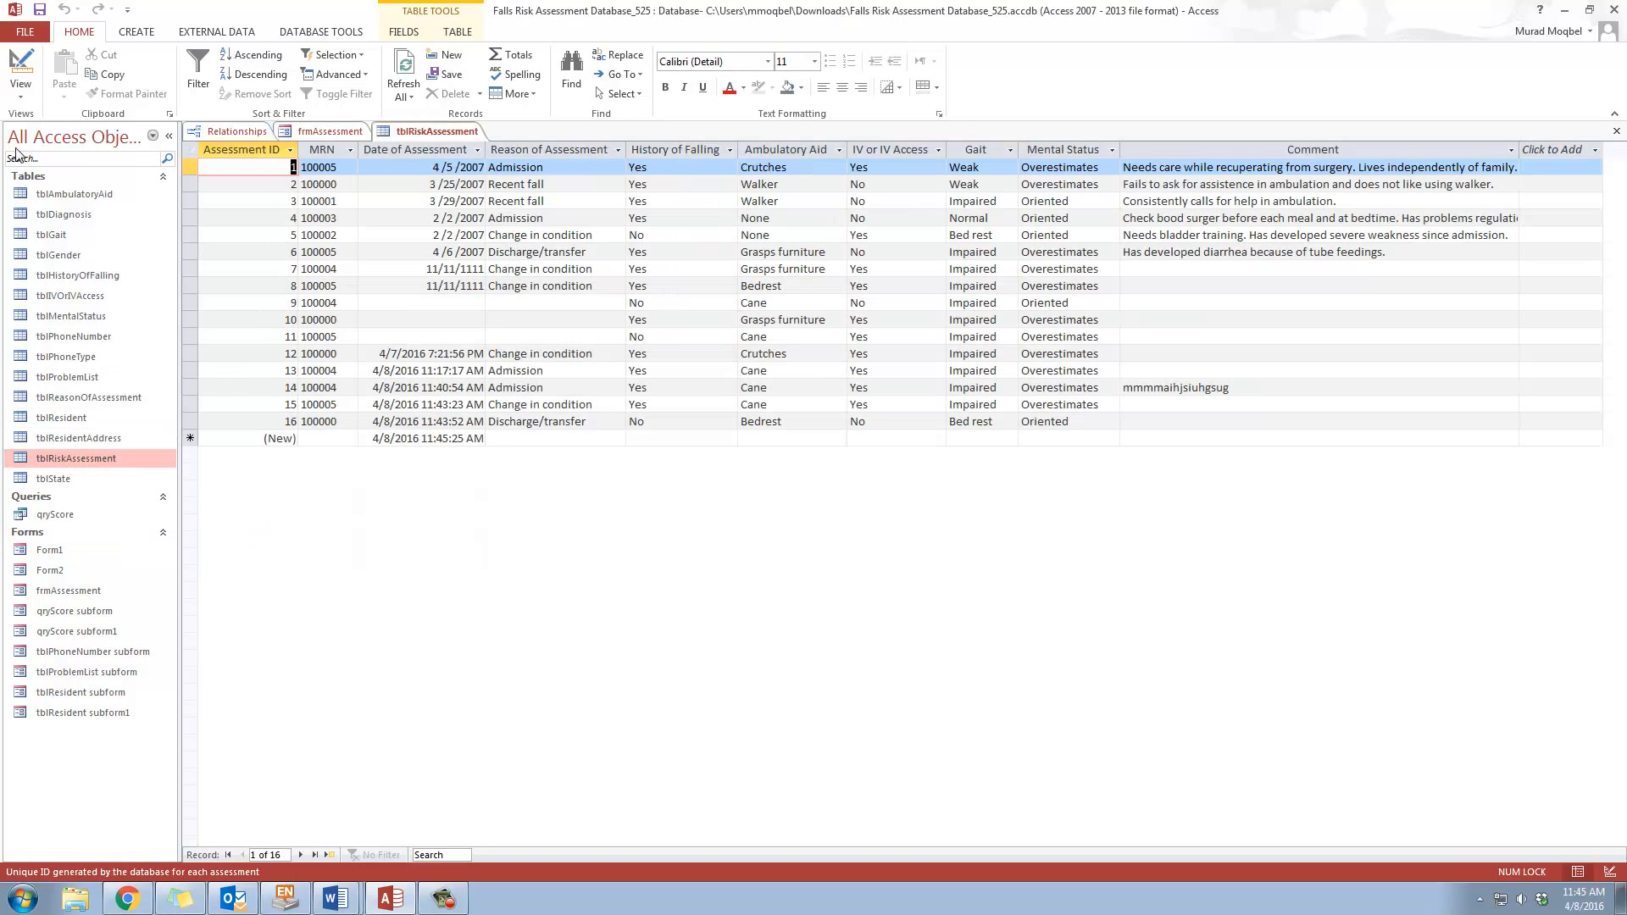
click(17, 68)
click(788, 509)
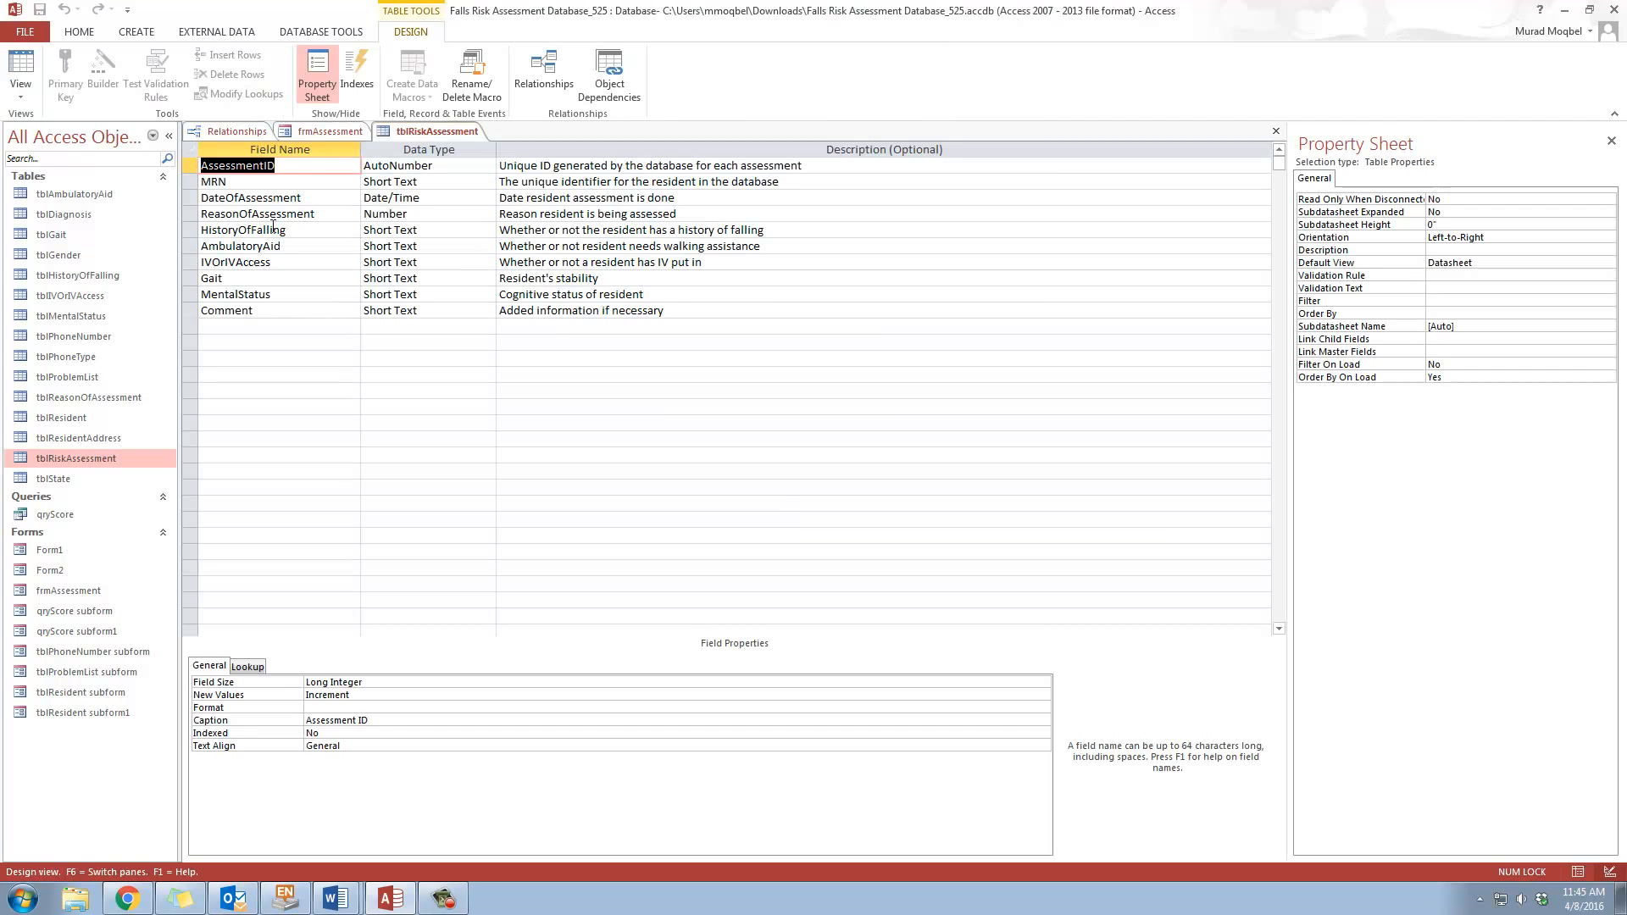
click(392, 203)
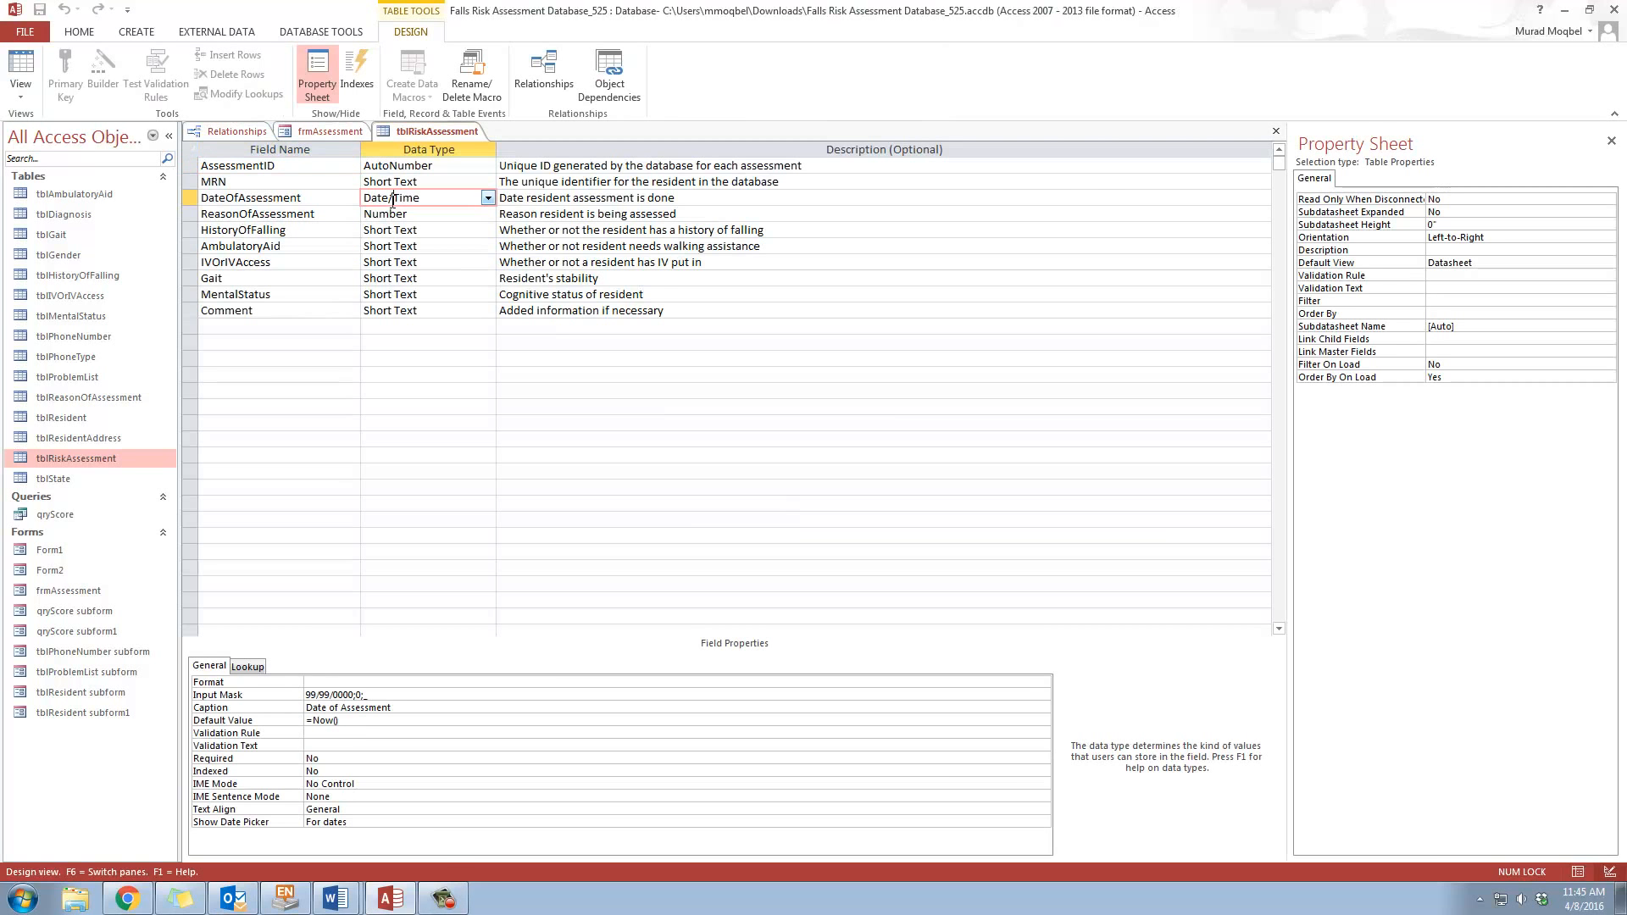
drag(347, 718, 305, 719)
click(353, 729)
click(373, 723)
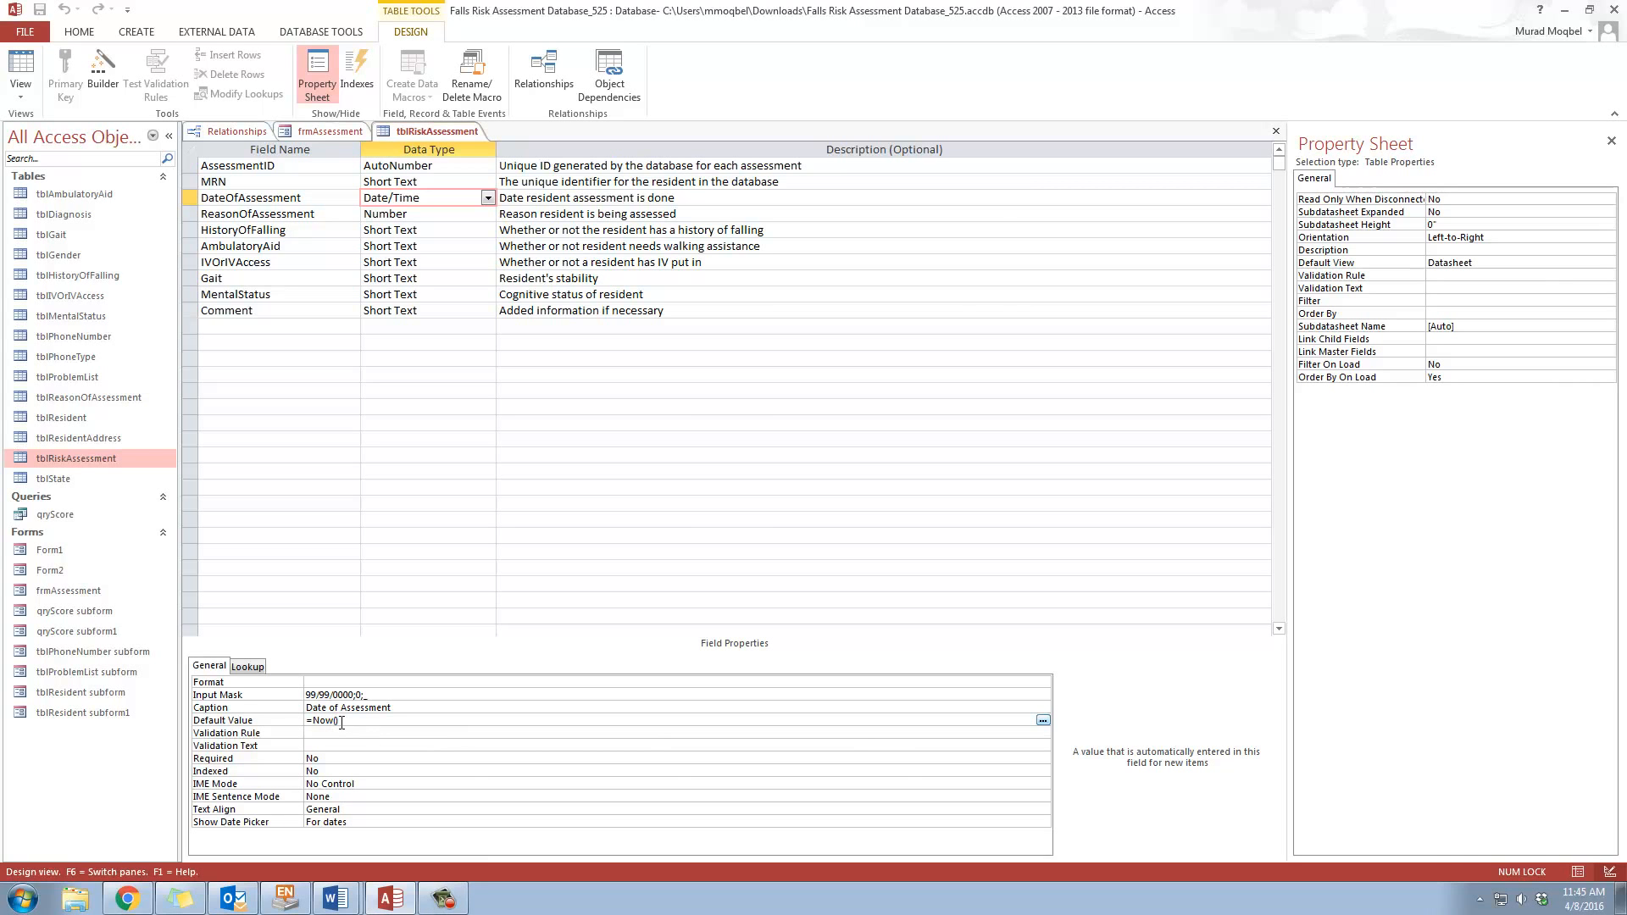
drag(340, 720, 247, 722)
Close the form frmAssessment and the table tblRiskAssessment, and return to the Relationships diagram
right_click(351, 138)
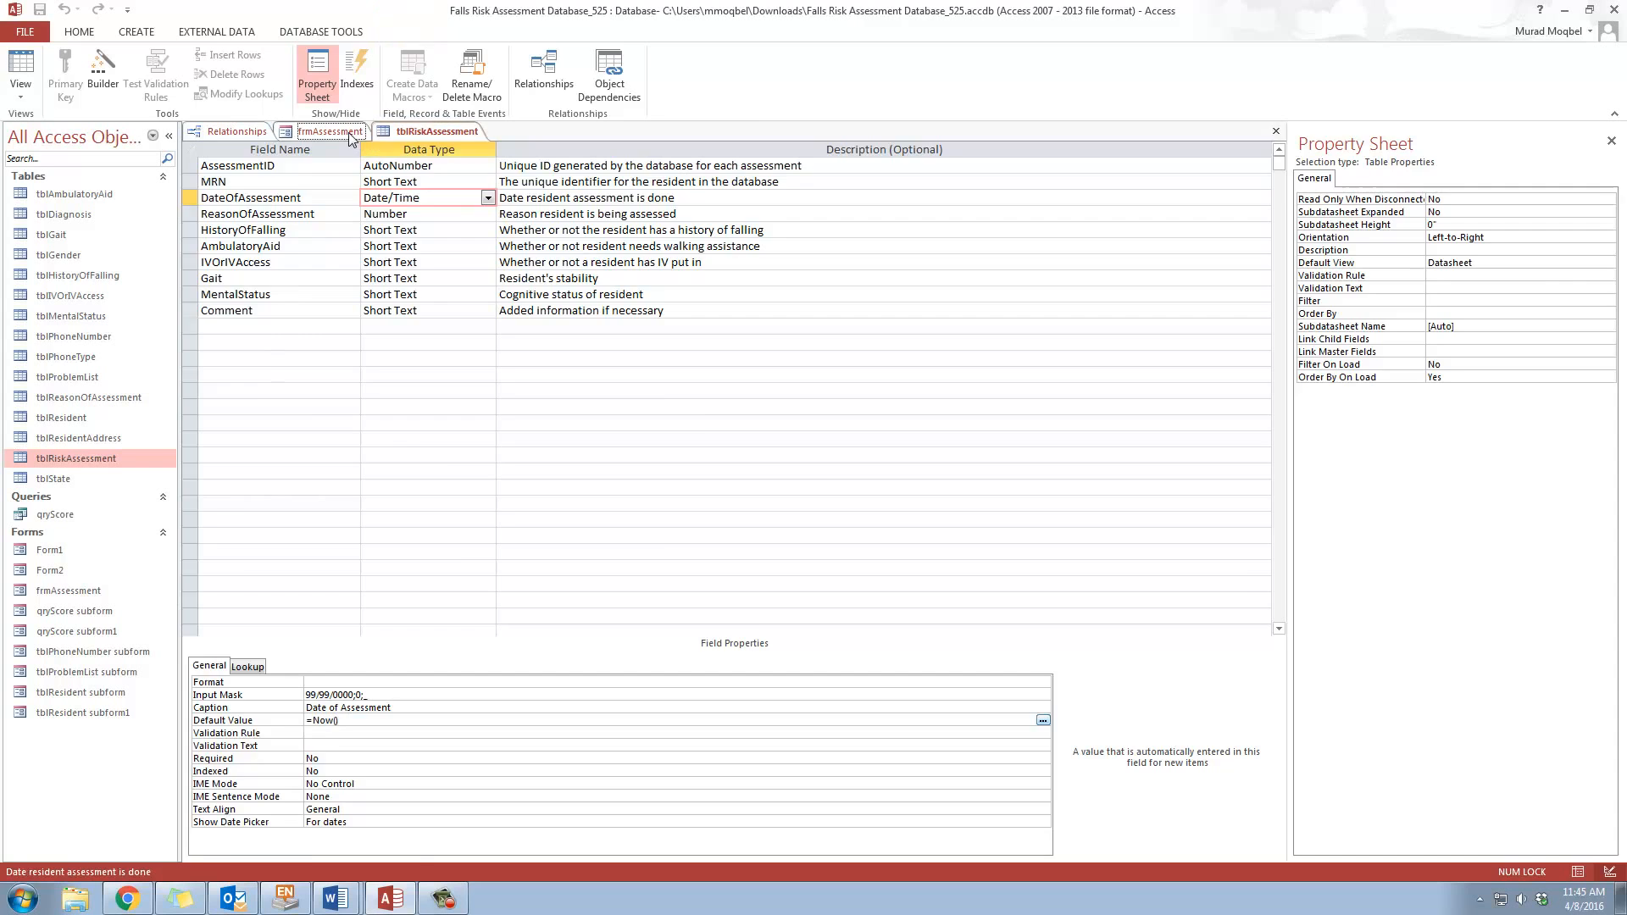
click(343, 134)
right_click(336, 135)
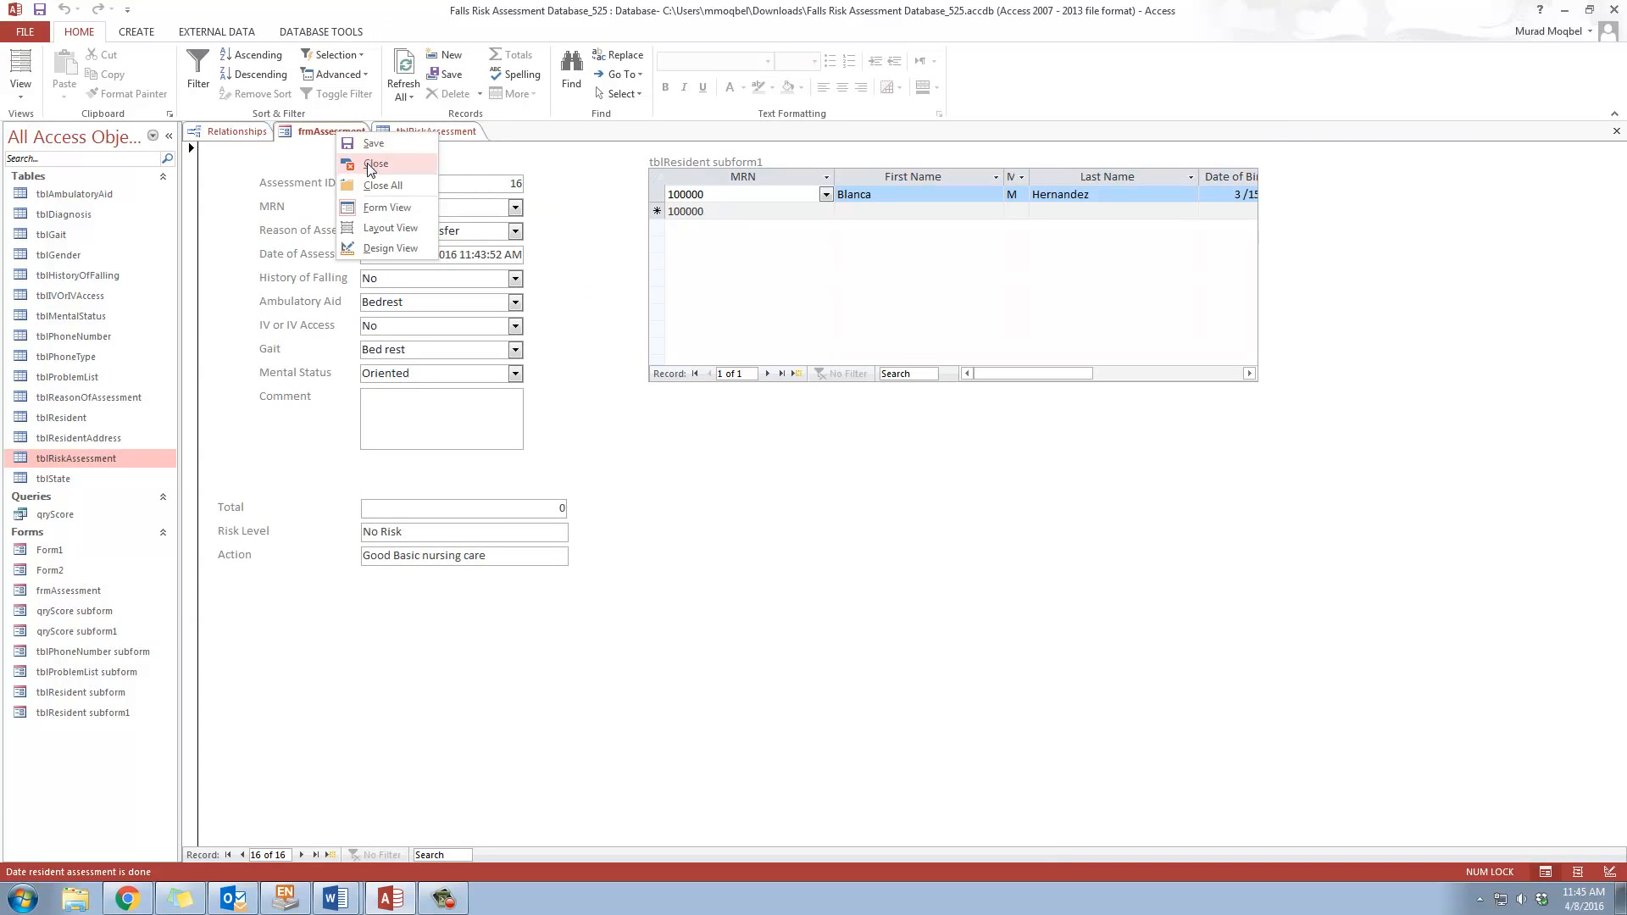
click(373, 165)
click(325, 134)
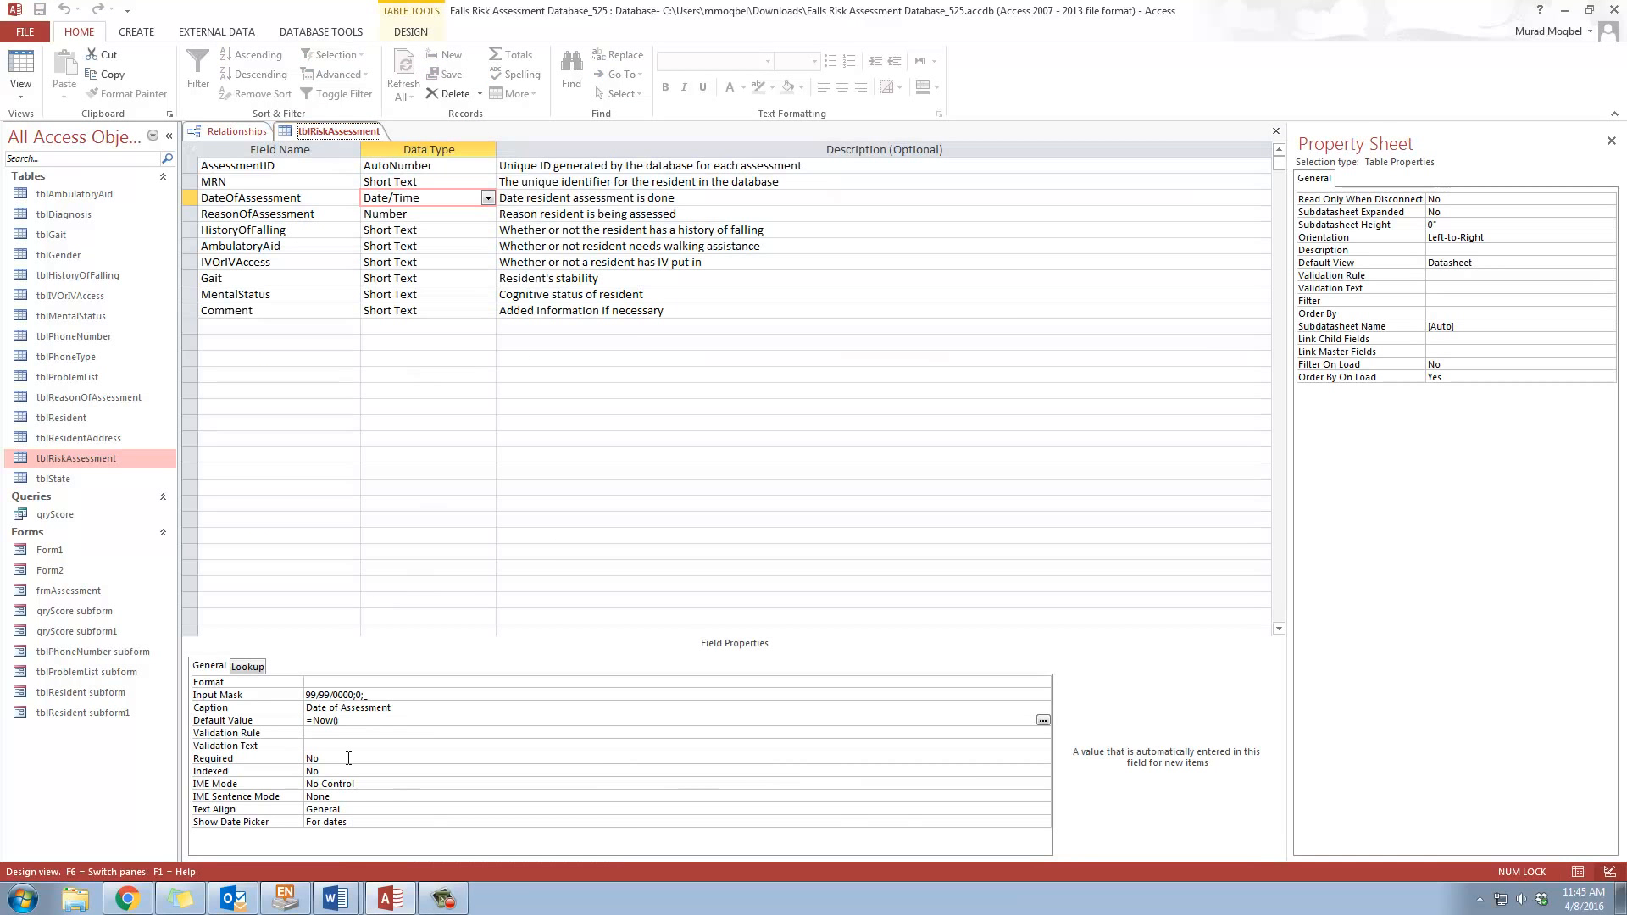
click(347, 722)
right_click(353, 131)
click(380, 163)
click(239, 133)
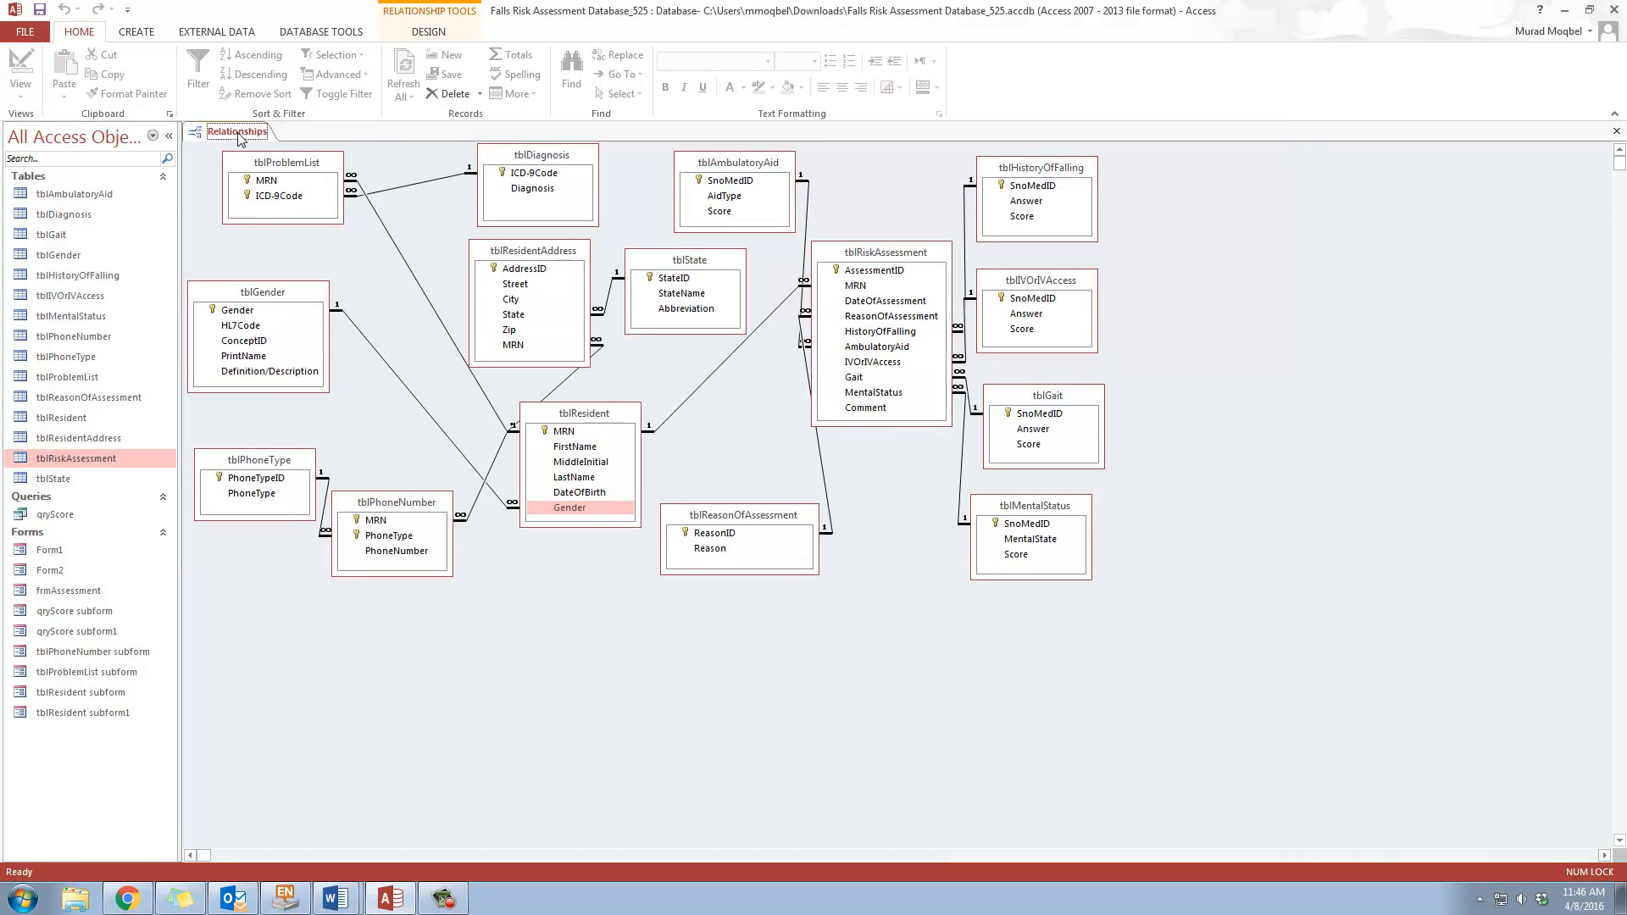
click(94, 458)
click(449, 898)
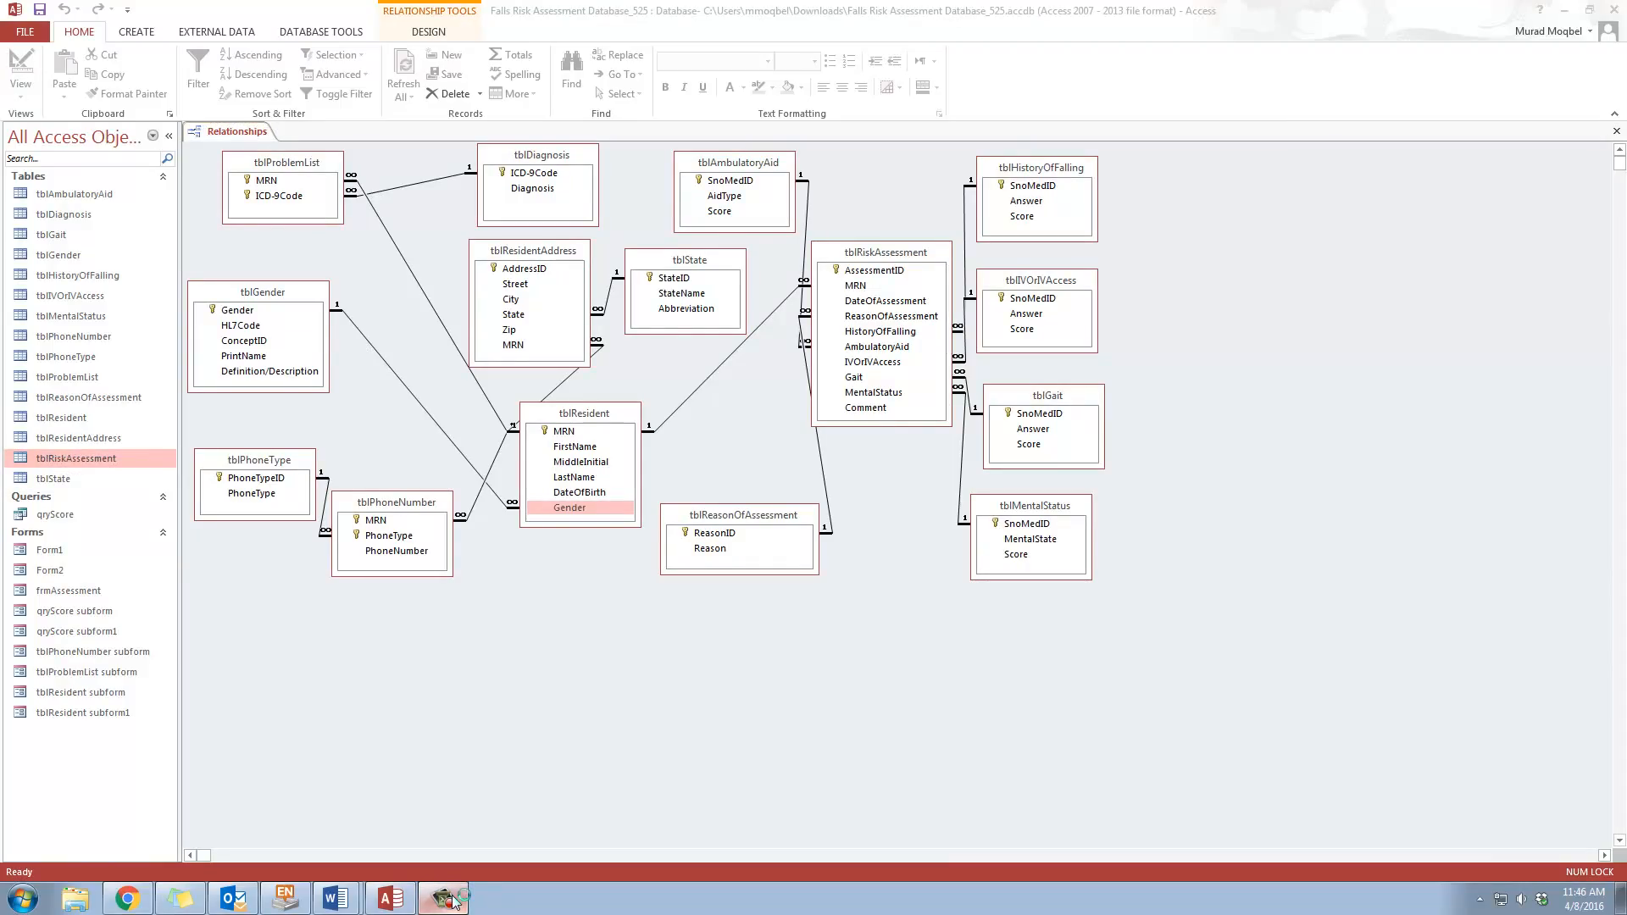
click(452, 900)
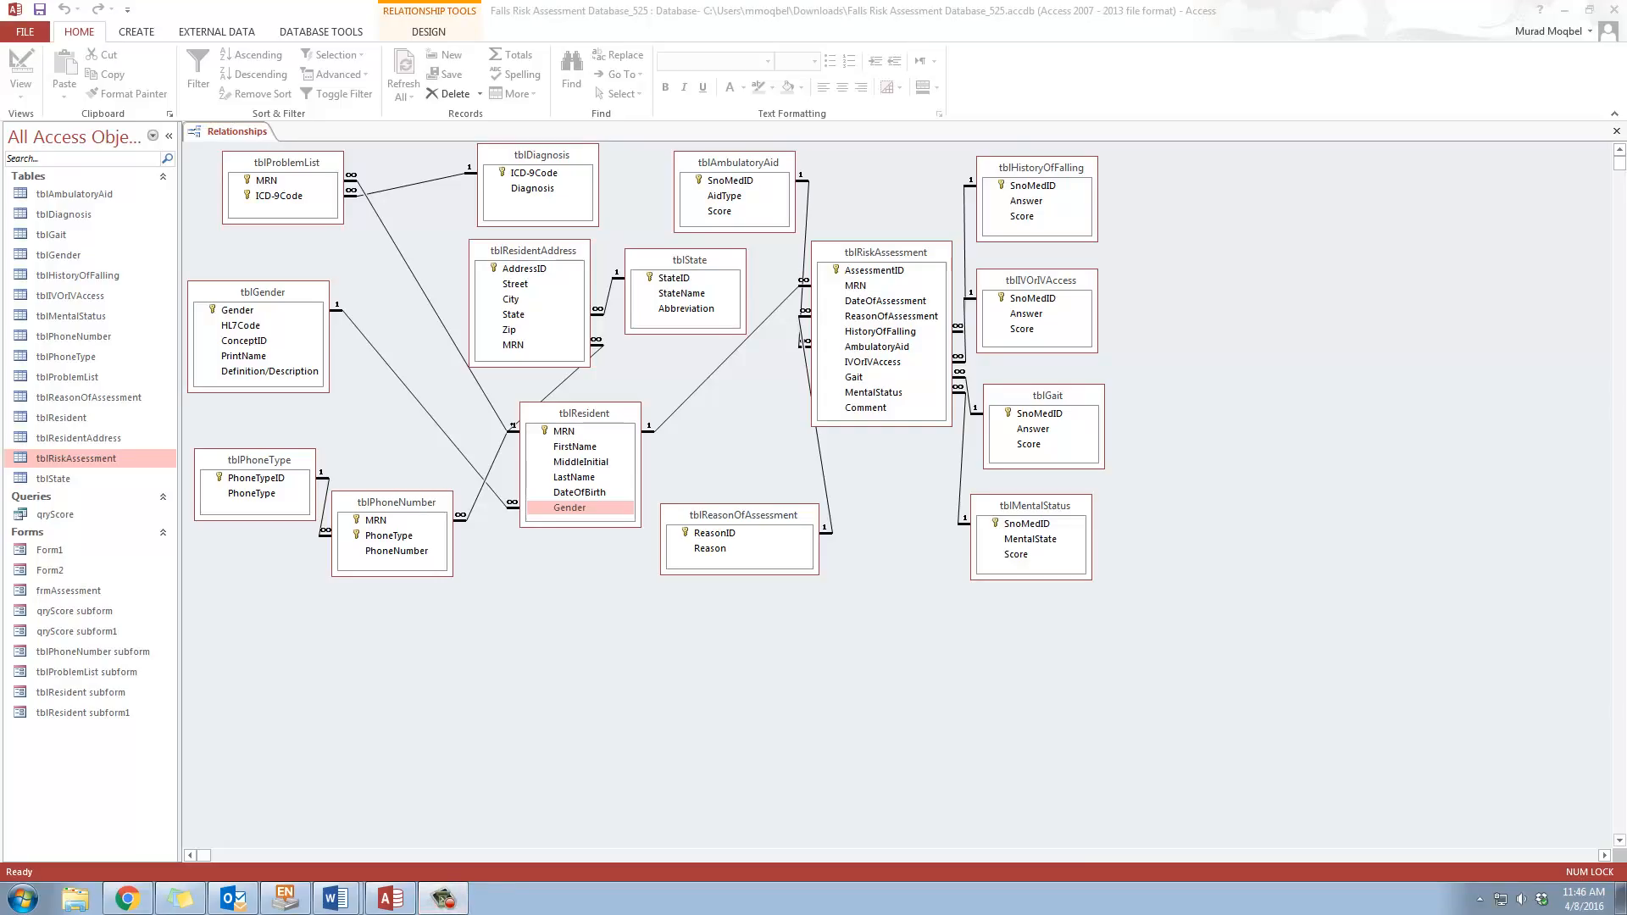